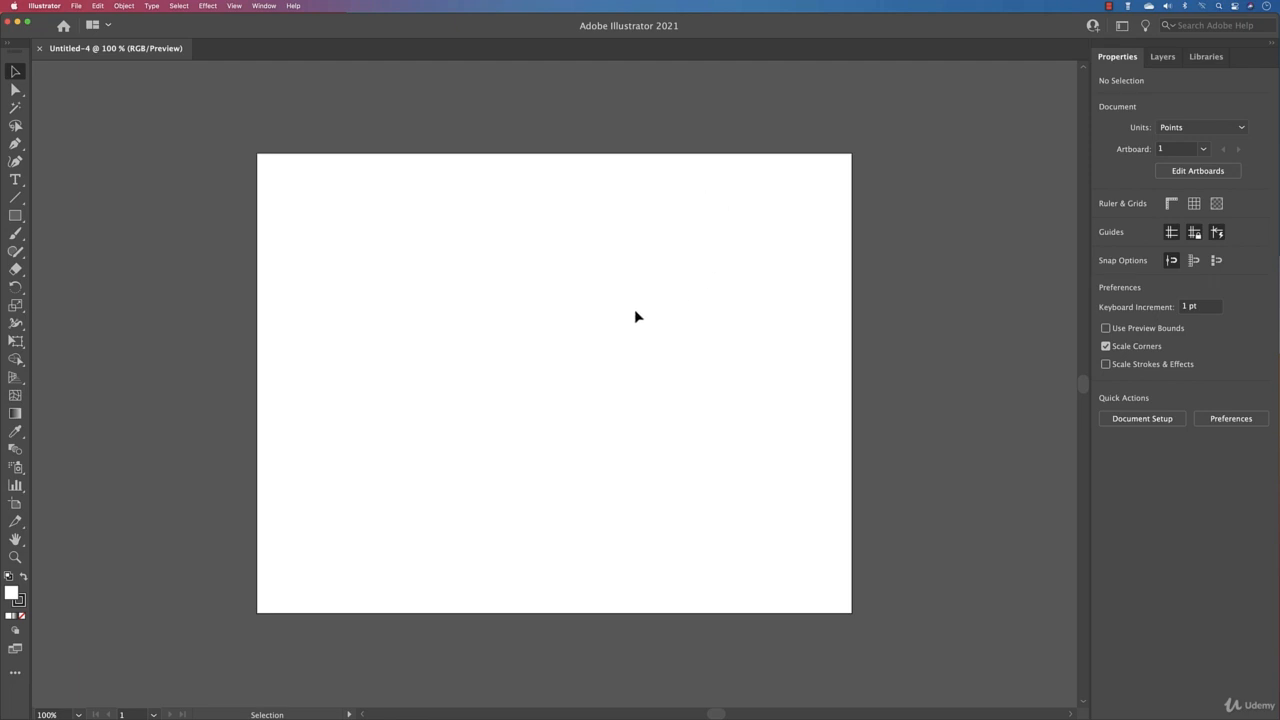
Step: Resize the artboard to 96 pt wide and 96 pt high
left_click(1196, 170)
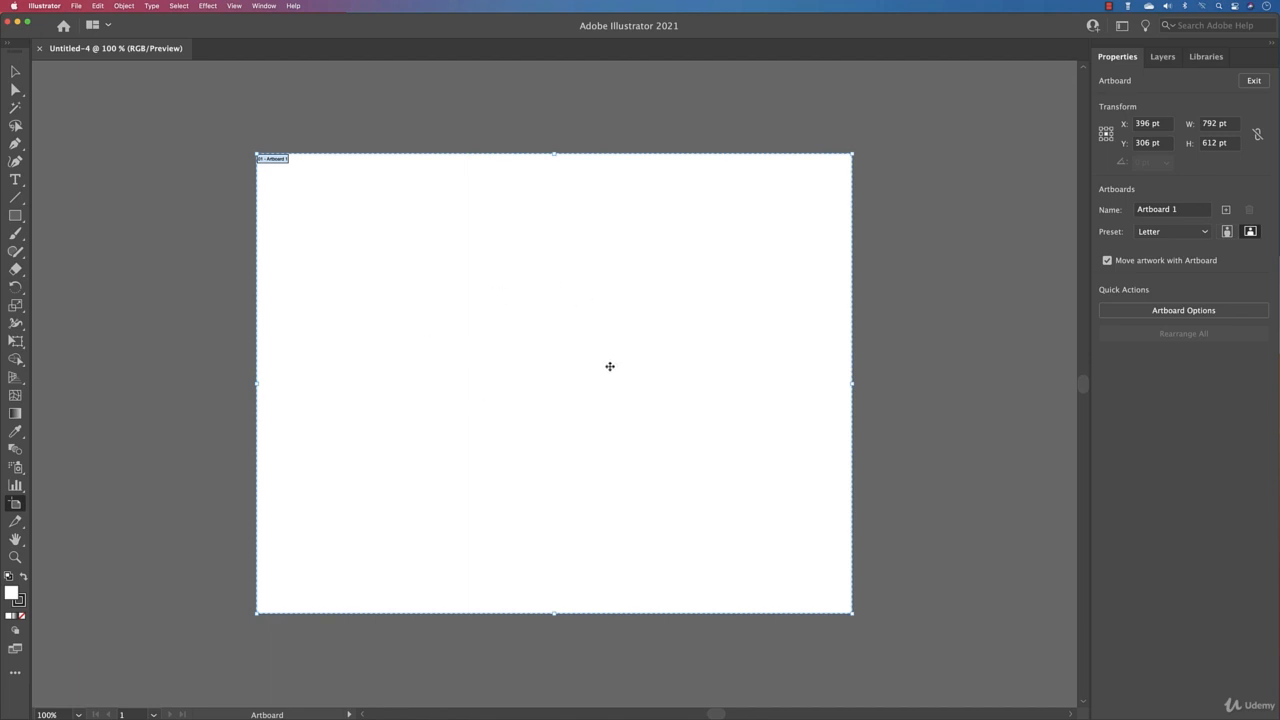
left_click(1238, 123)
type("96")
key("Tab")
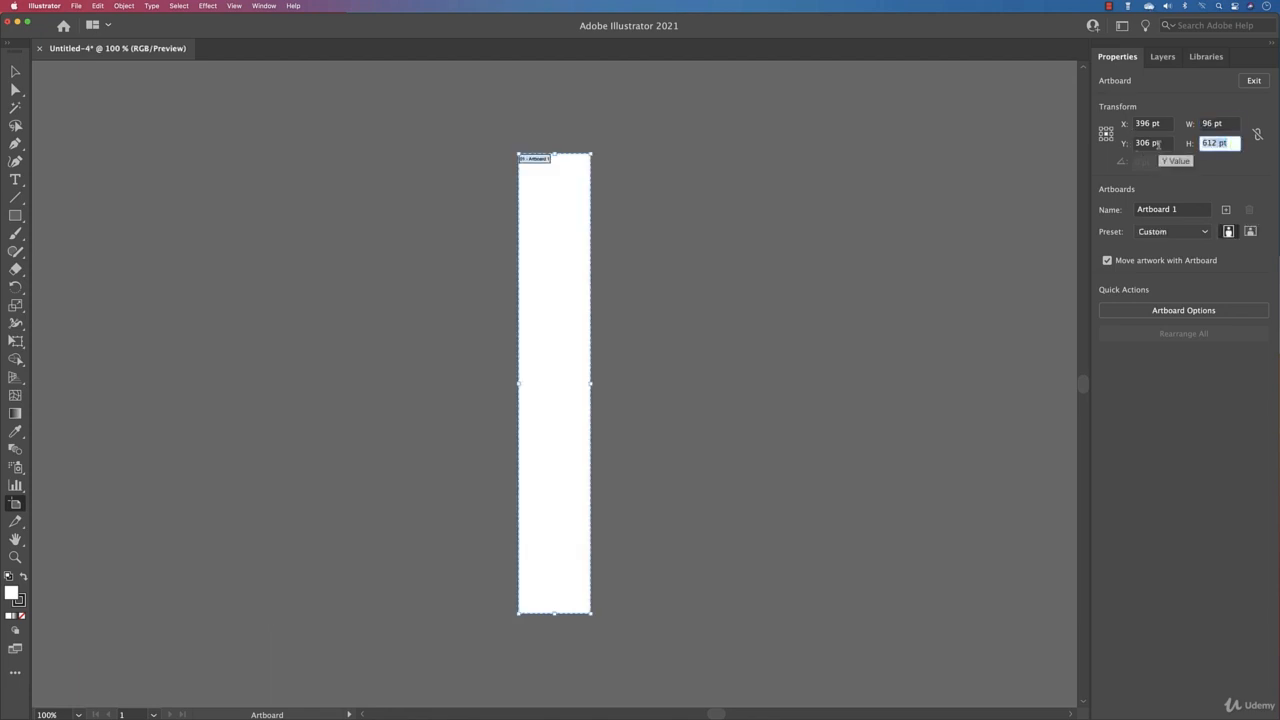
type("96")
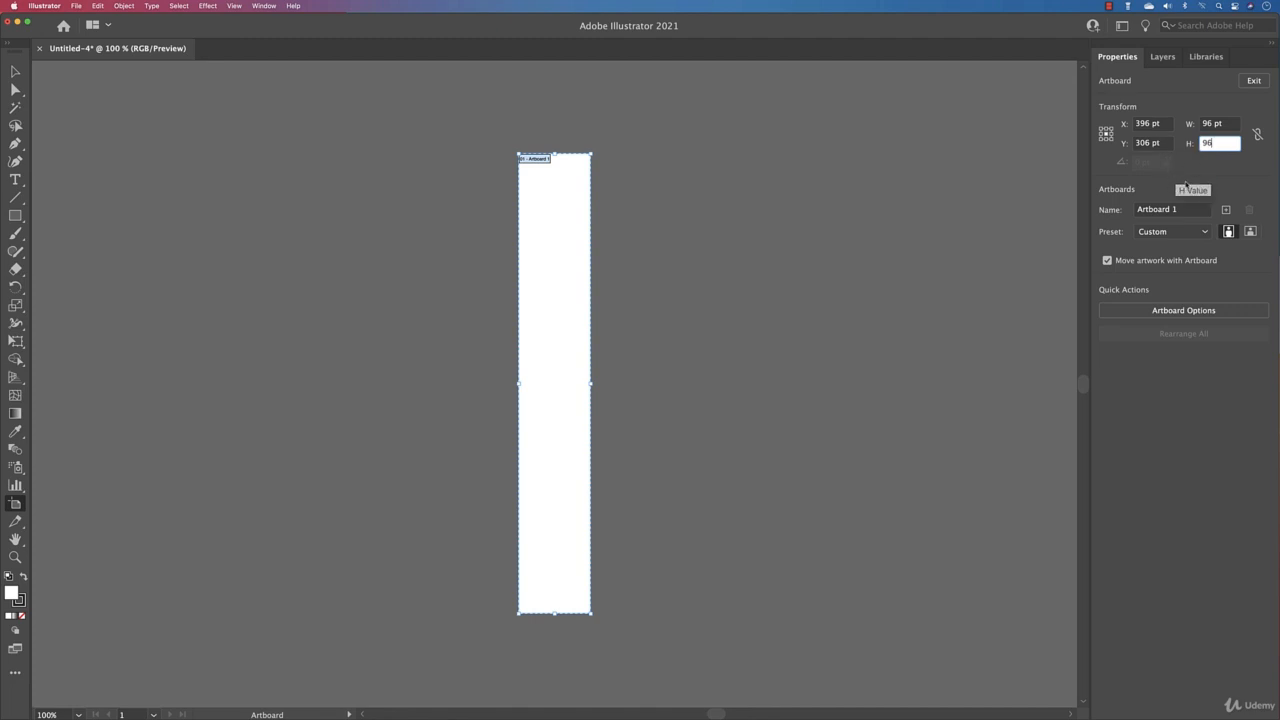
key("Return")
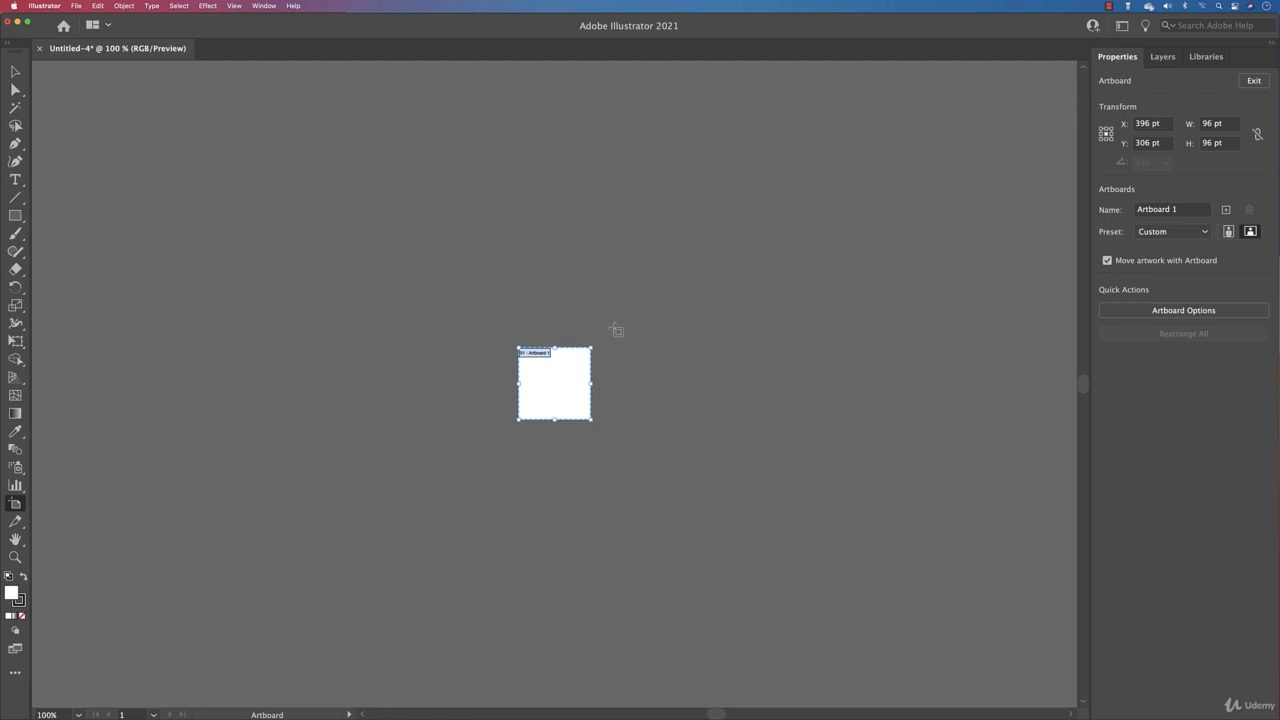
Step: Add seven more artboards of the same size in a row beside the first one
left_click(1227, 211)
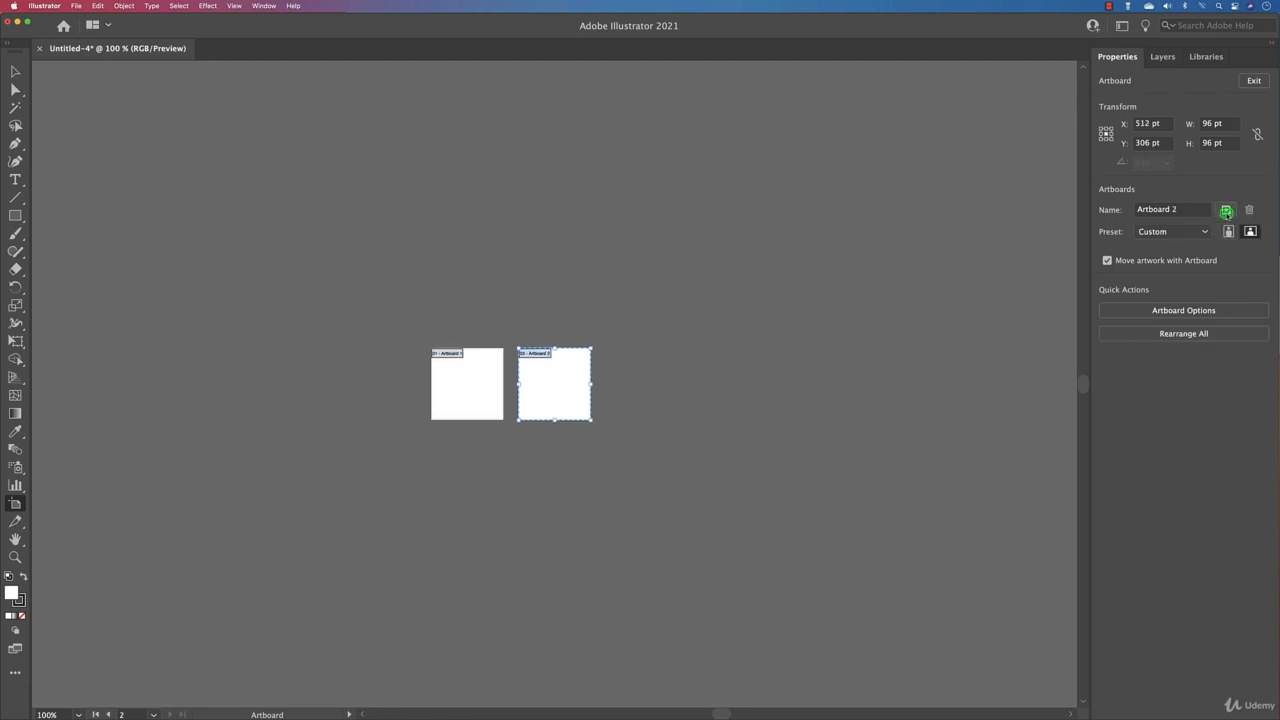
left_click(1227, 211)
left_click(1227, 211)
left_click(1227, 211)
left_click(1227, 211)
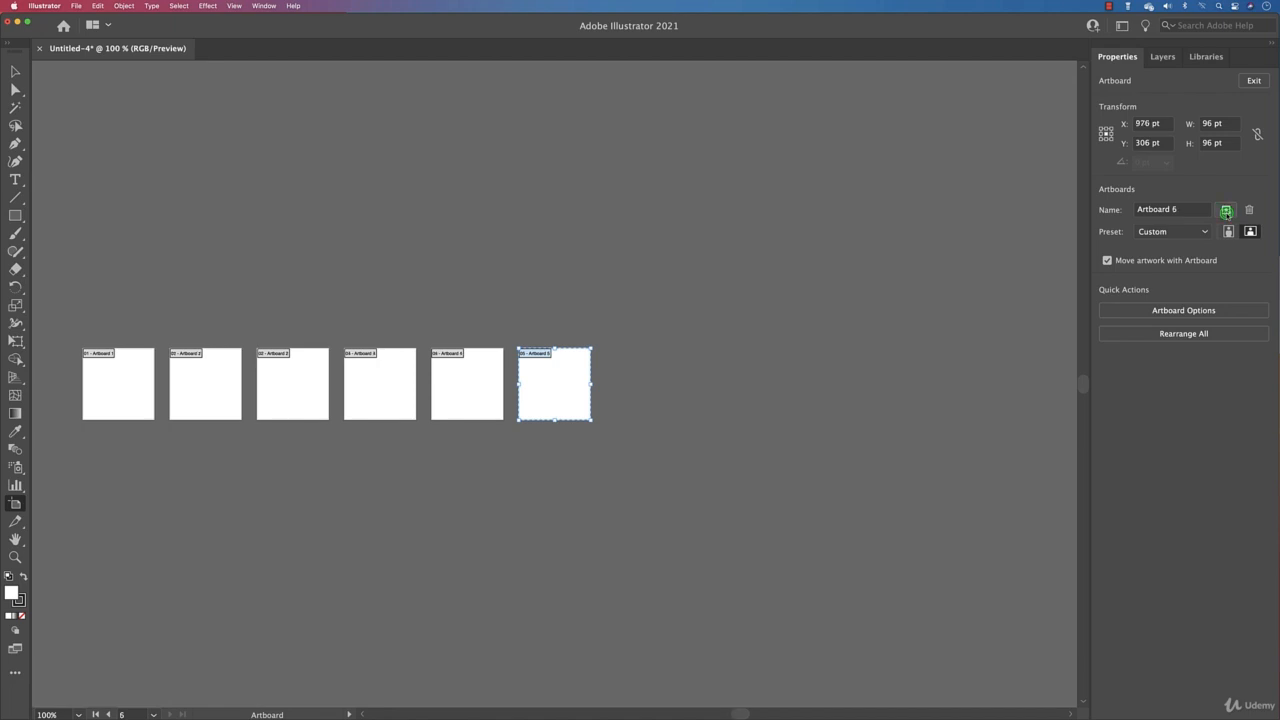
left_click(1227, 211)
left_click(1227, 211)
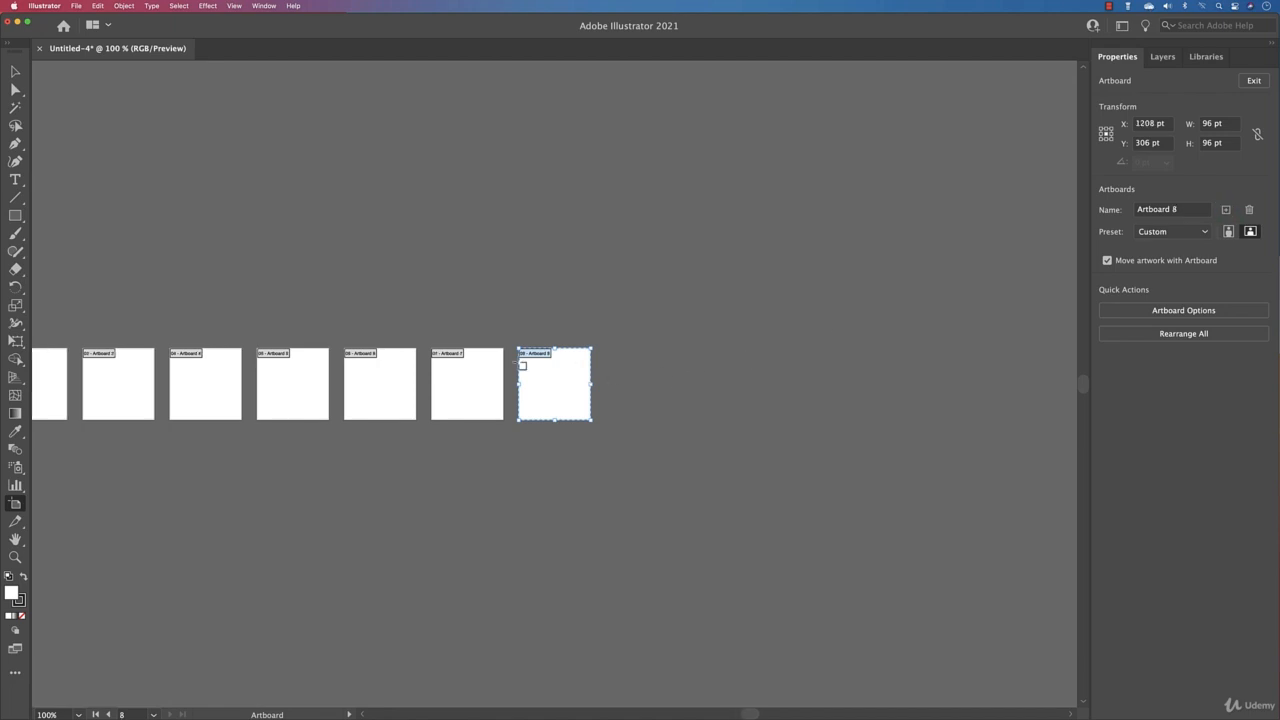
Step: Rearrange all artboards into a grid of 4 columns with 20 pt spacing, moving artwork with the artboards
left_click_drag(263, 271, 525, 270)
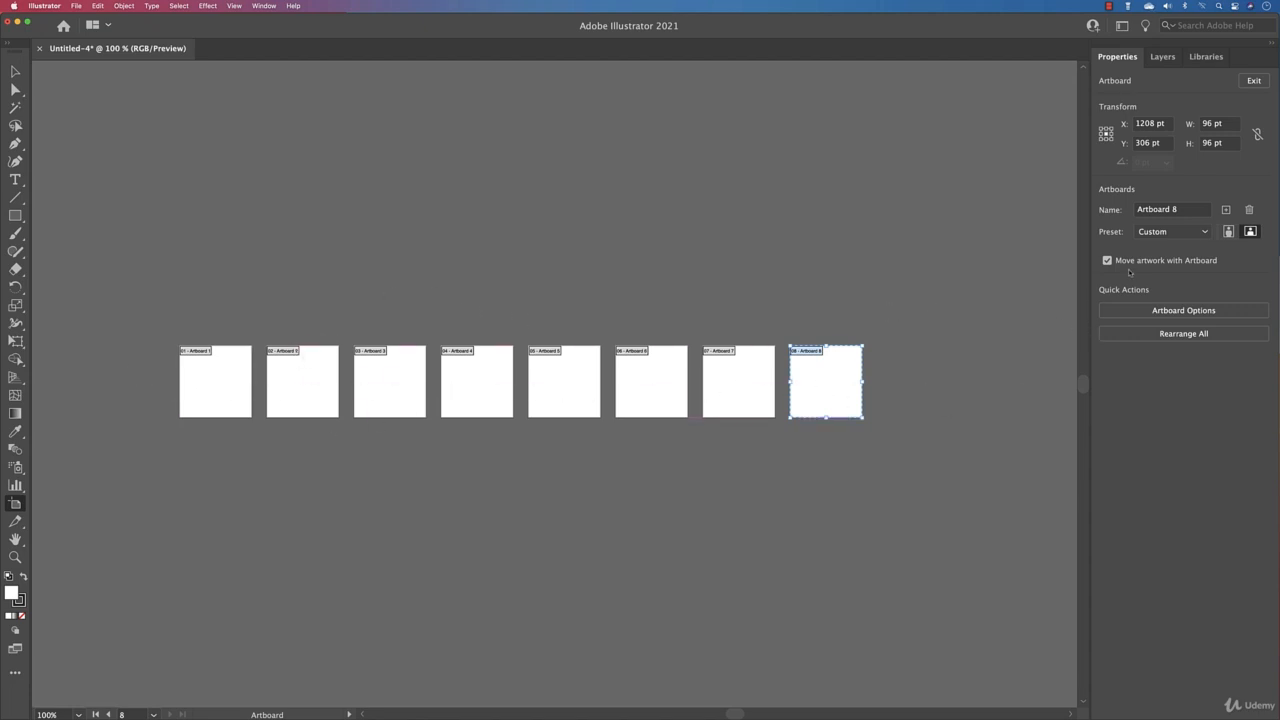
left_click(1179, 335)
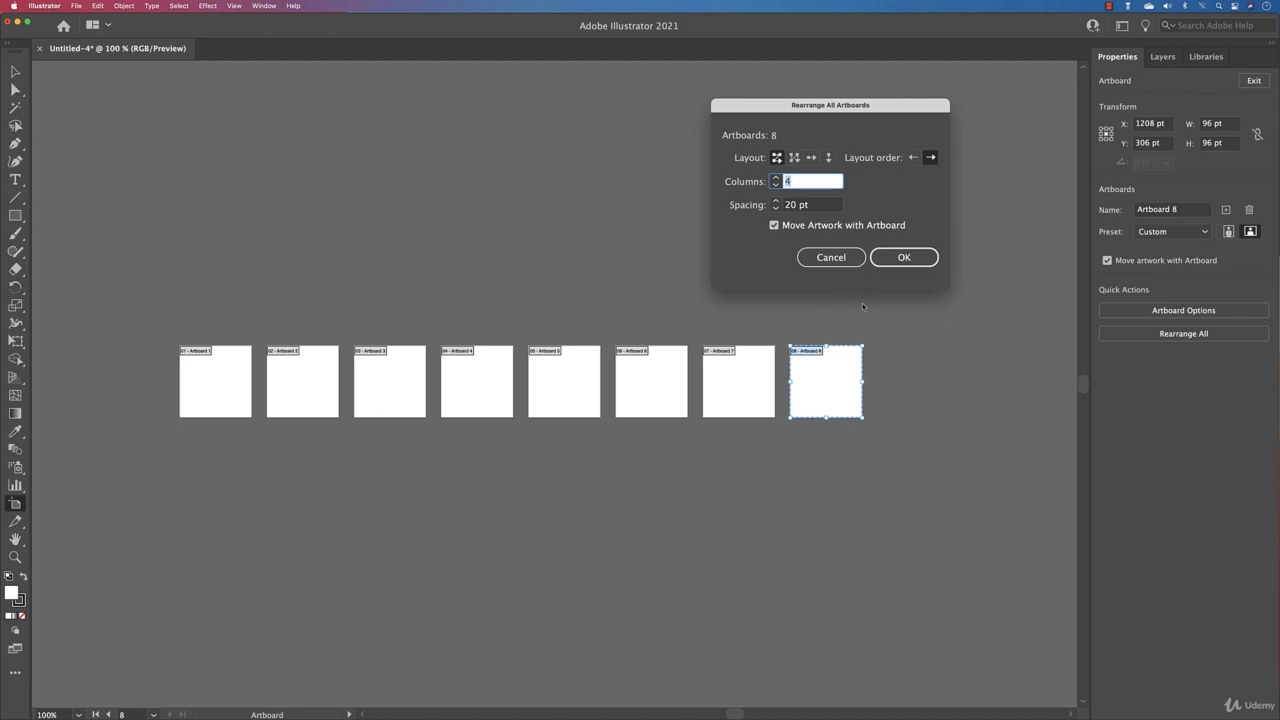
left_click(889, 259)
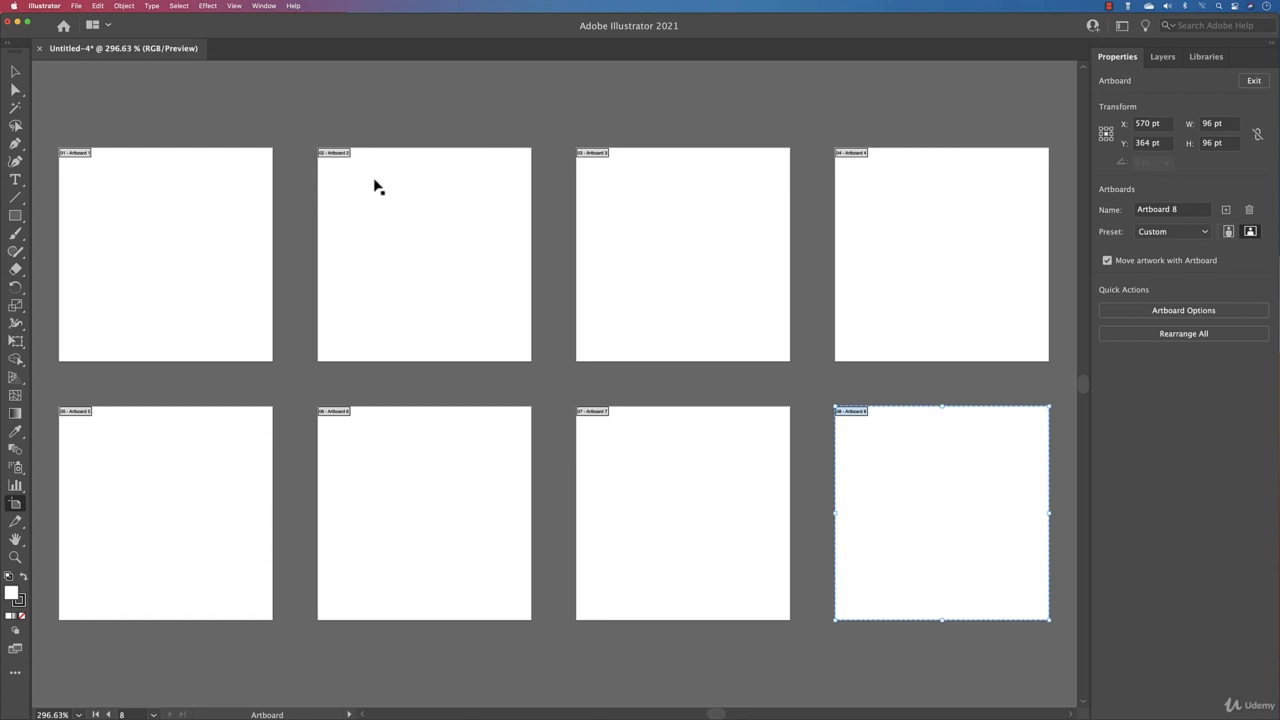
Step: Show the rulers and place a vertical guide at about 45.5 pt, near the middle of the first artboard
left_click(183, 273)
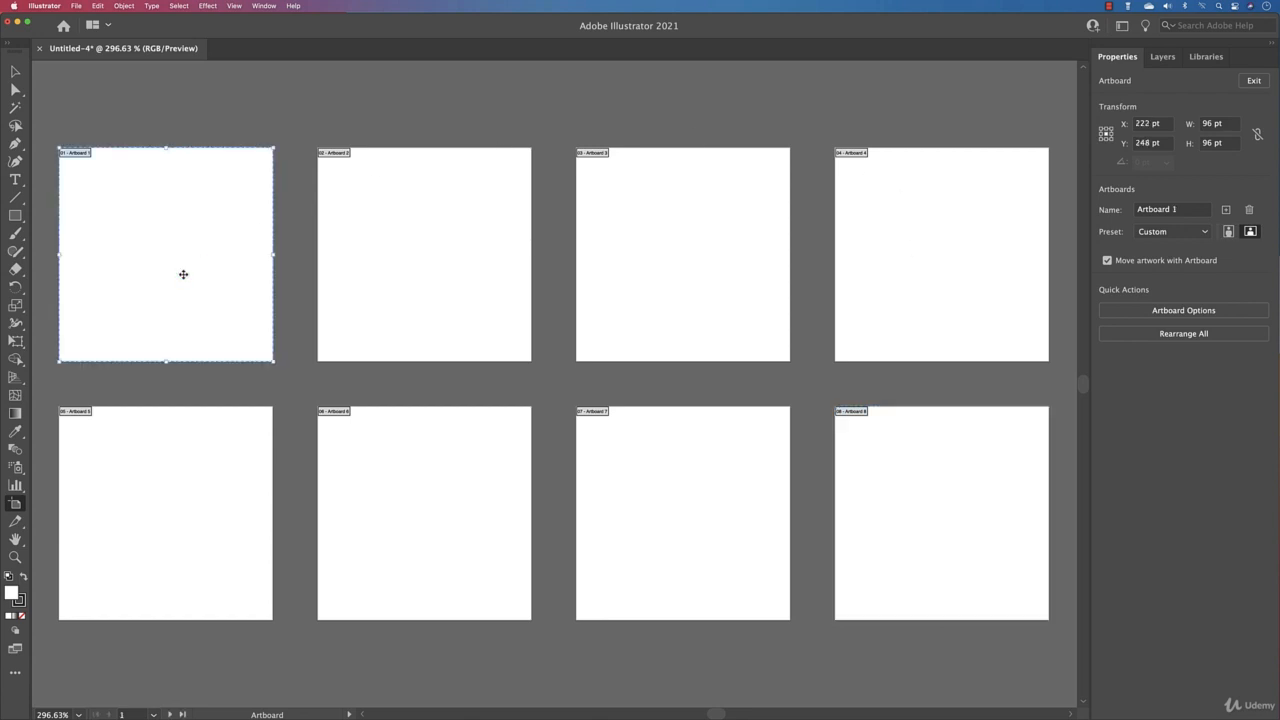
key("v")
key("super+0")
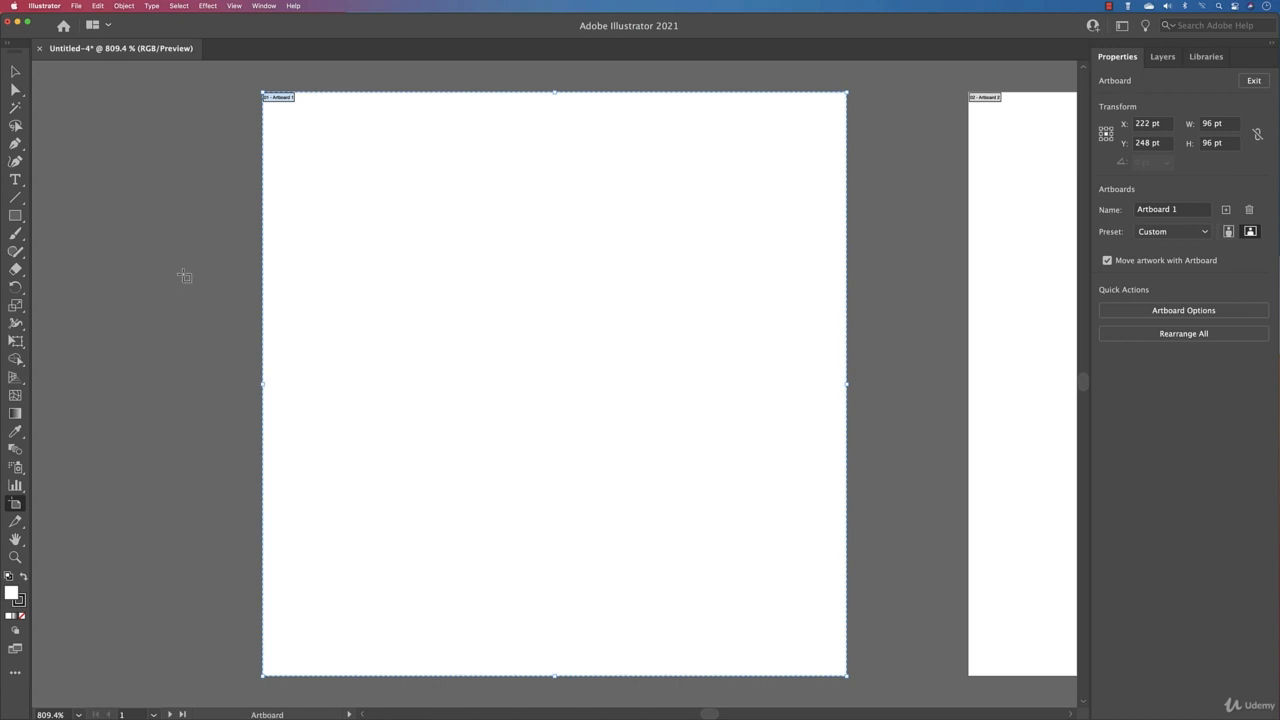
left_click(15, 72)
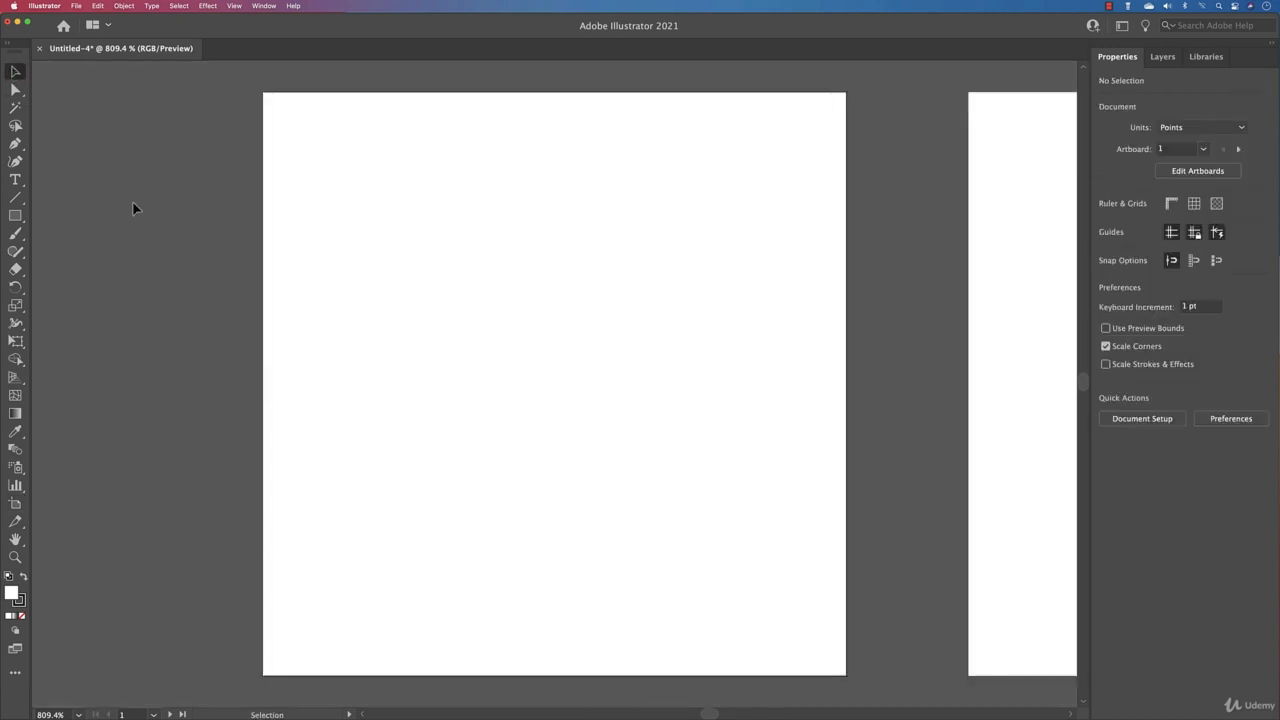
left_click(15, 216)
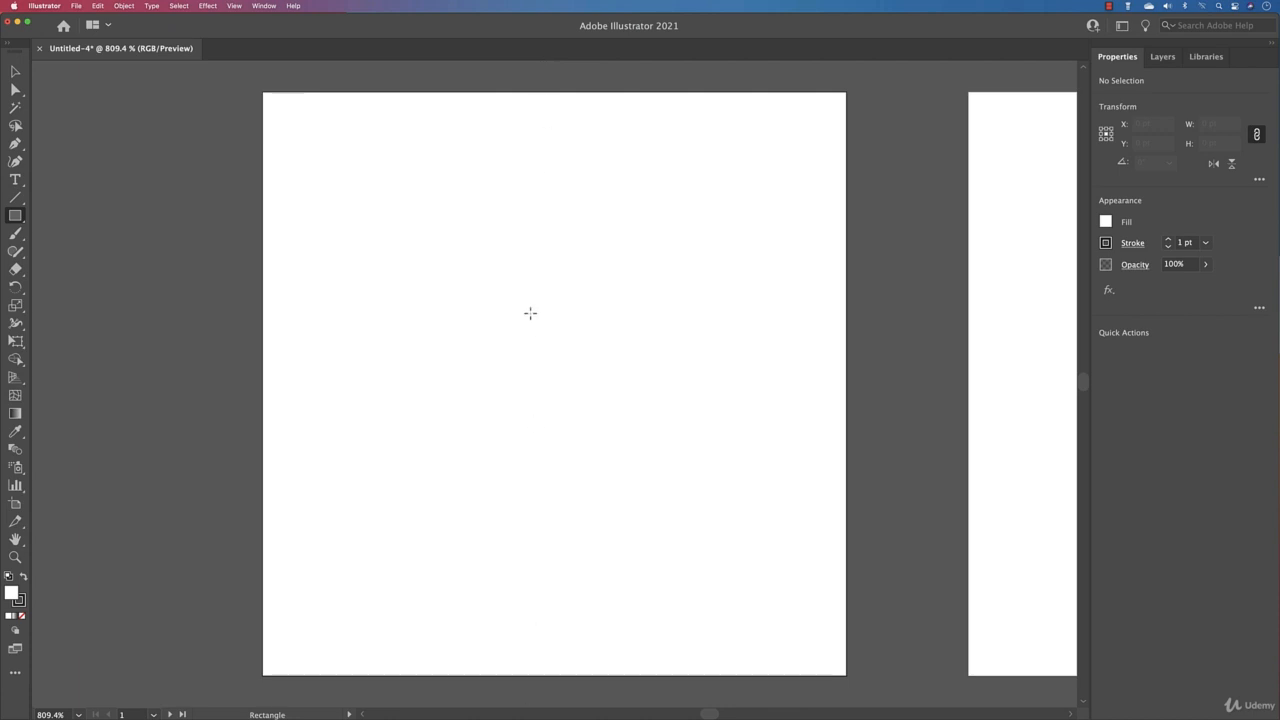
key("super")
key("super+r")
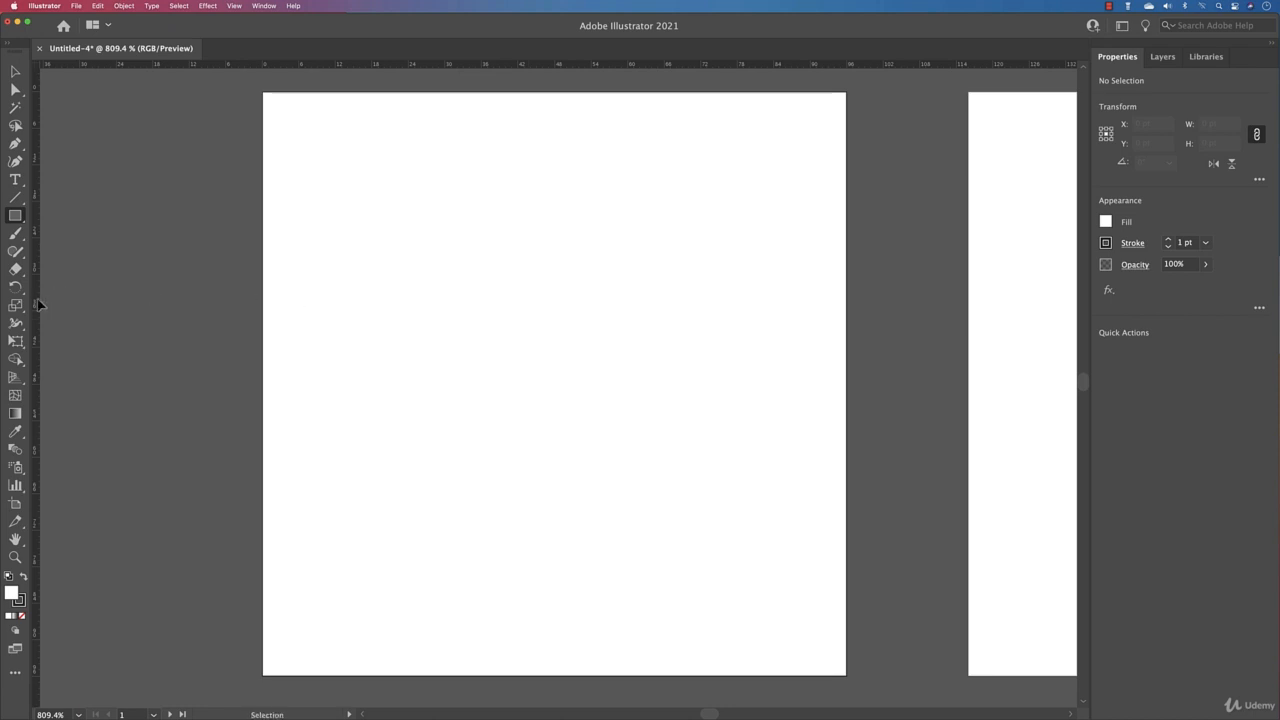
left_click_drag(36, 300, 540, 314)
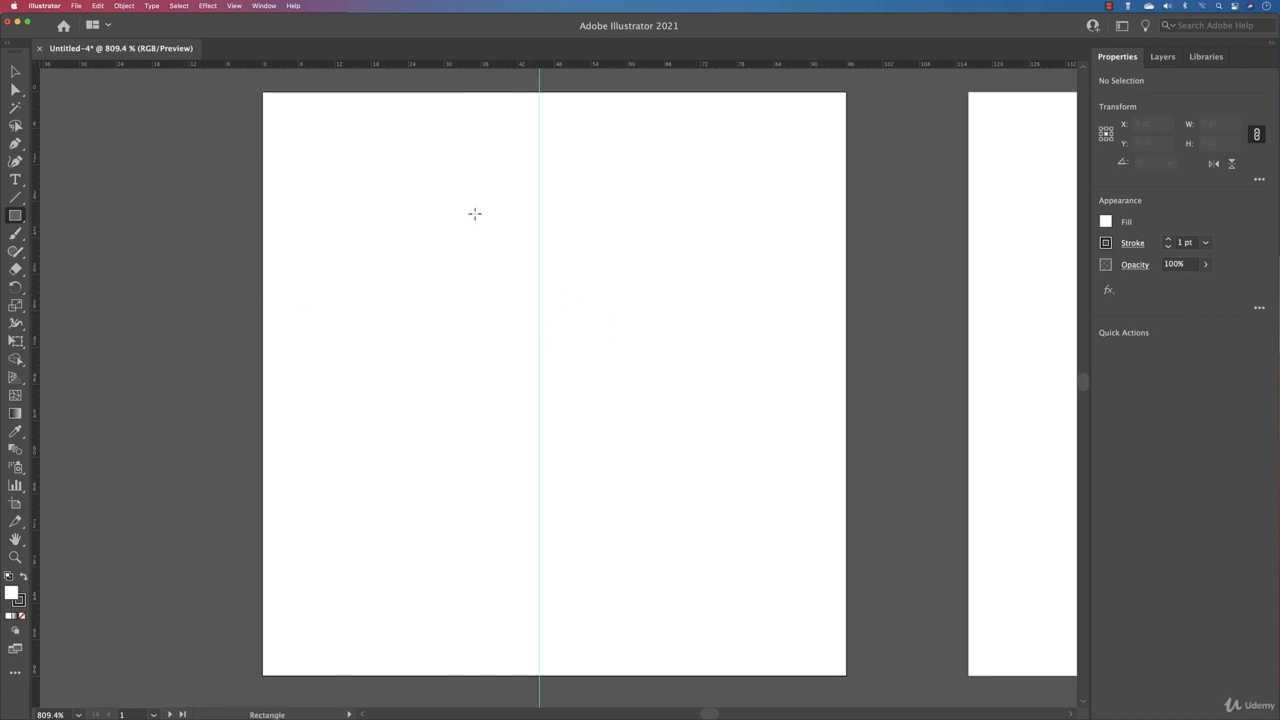
Step: Unlock the guides and align the vertical guide to the horizontal centre of the first artboard
left_click(234, 6)
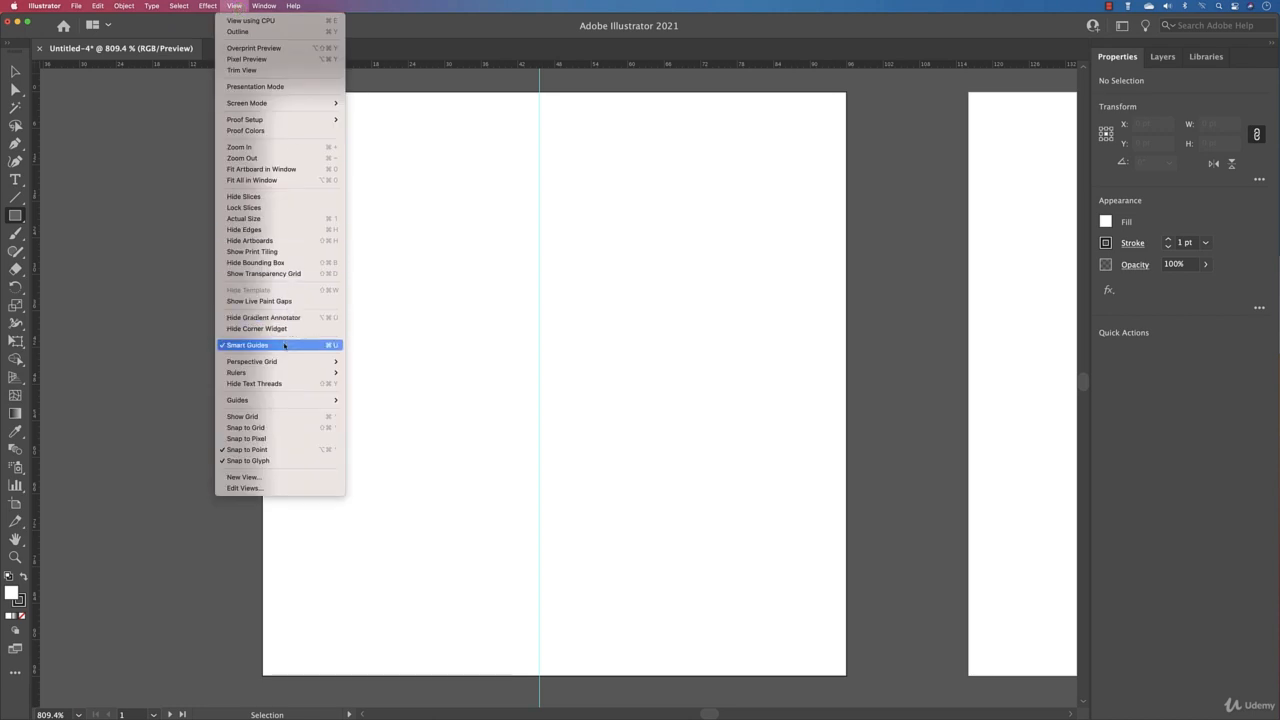
mouse_move(266, 404)
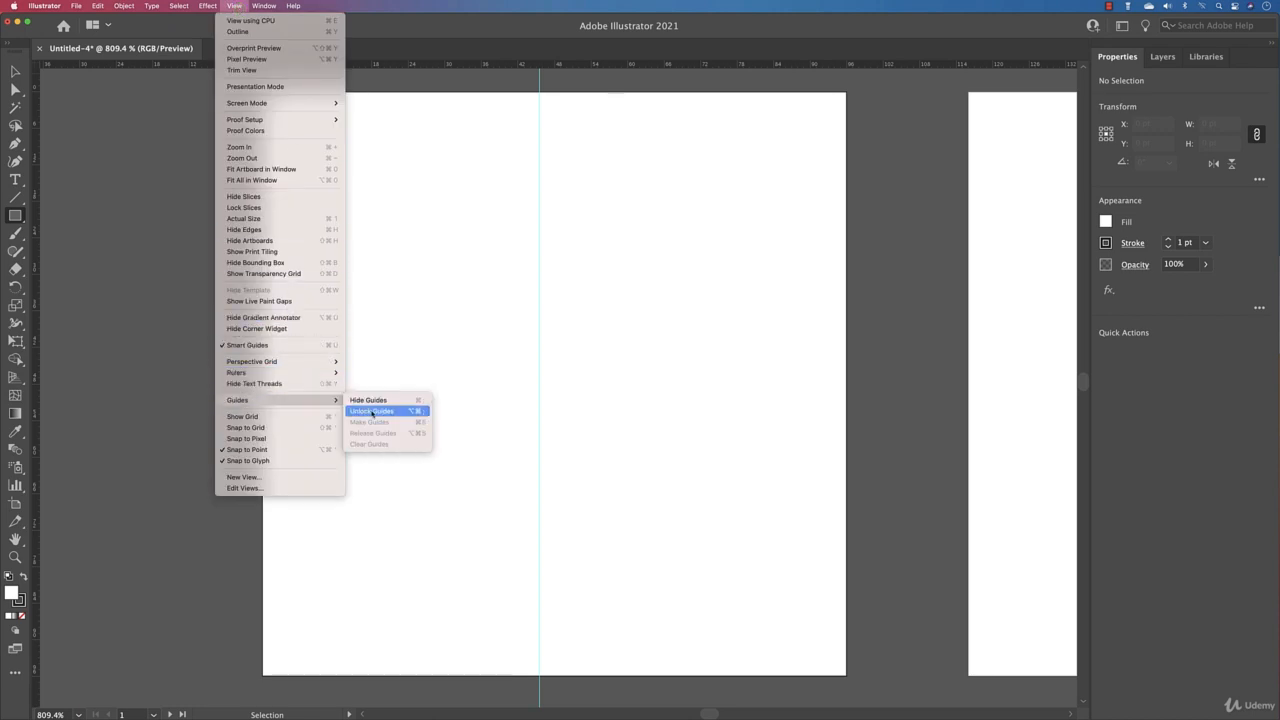
left_click(372, 412)
left_click(9, 70)
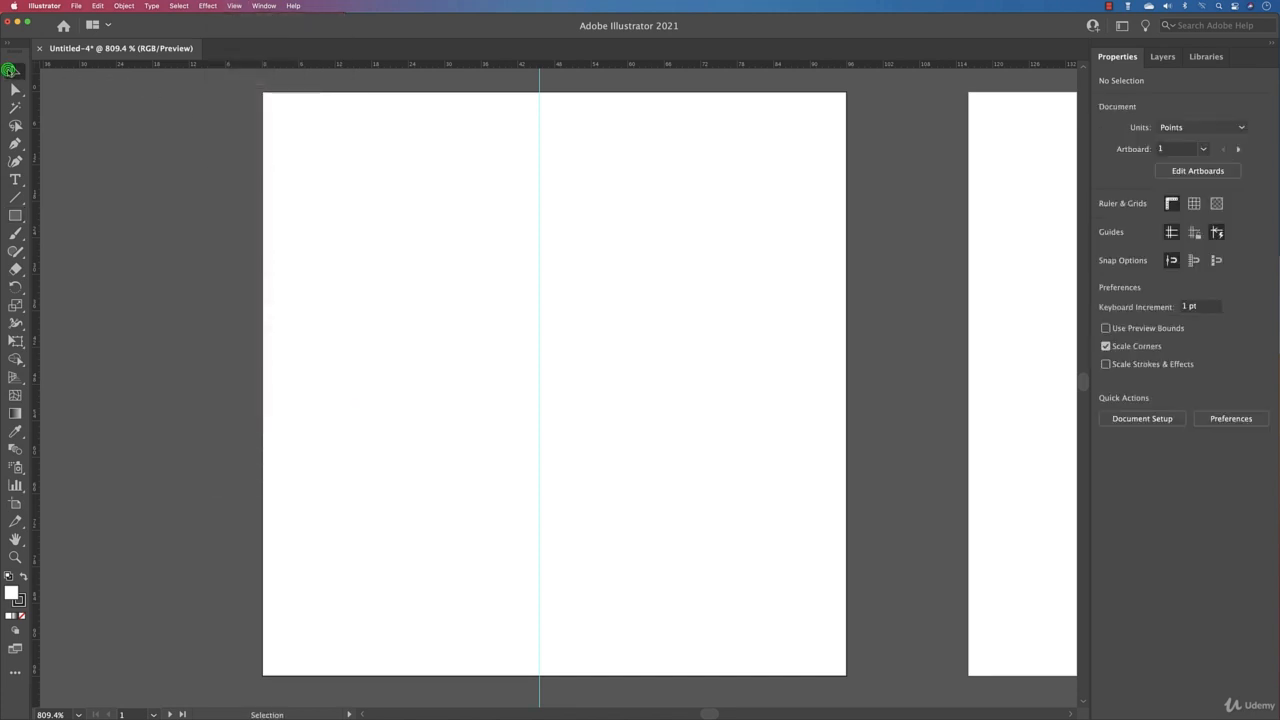
left_click(274, 162)
left_click_drag(588, 184, 494, 191)
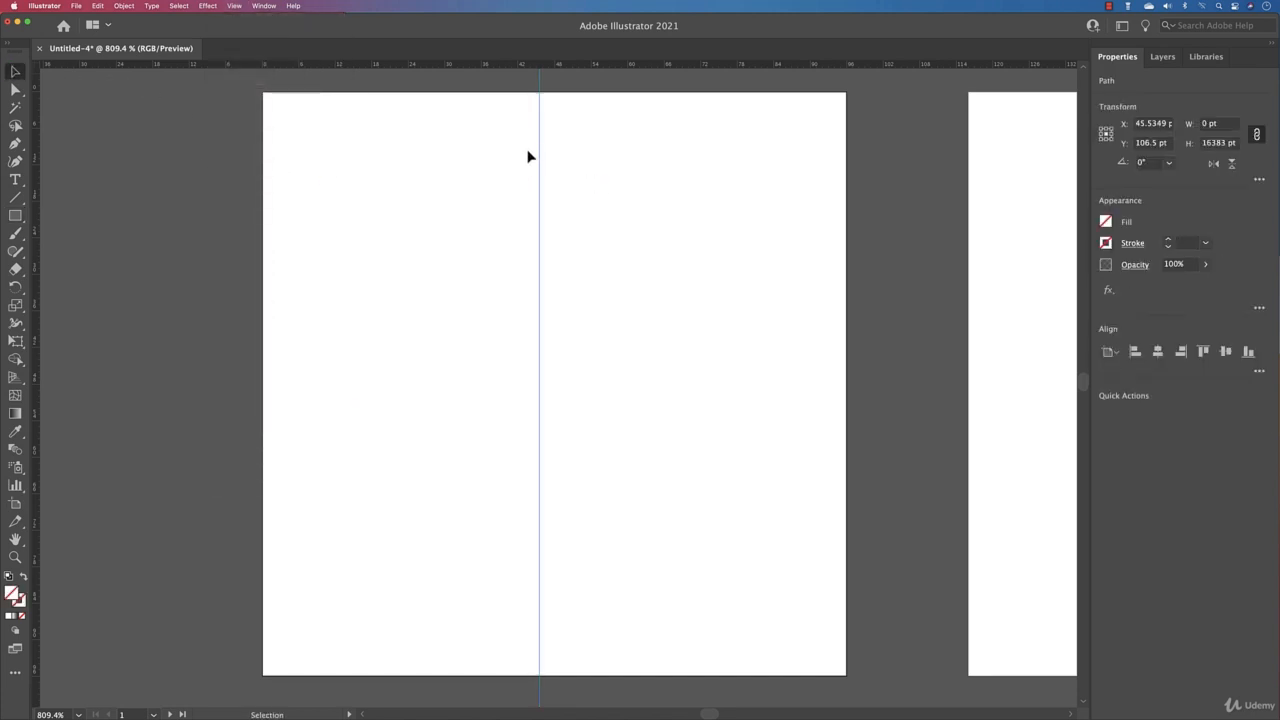
left_click(1157, 352)
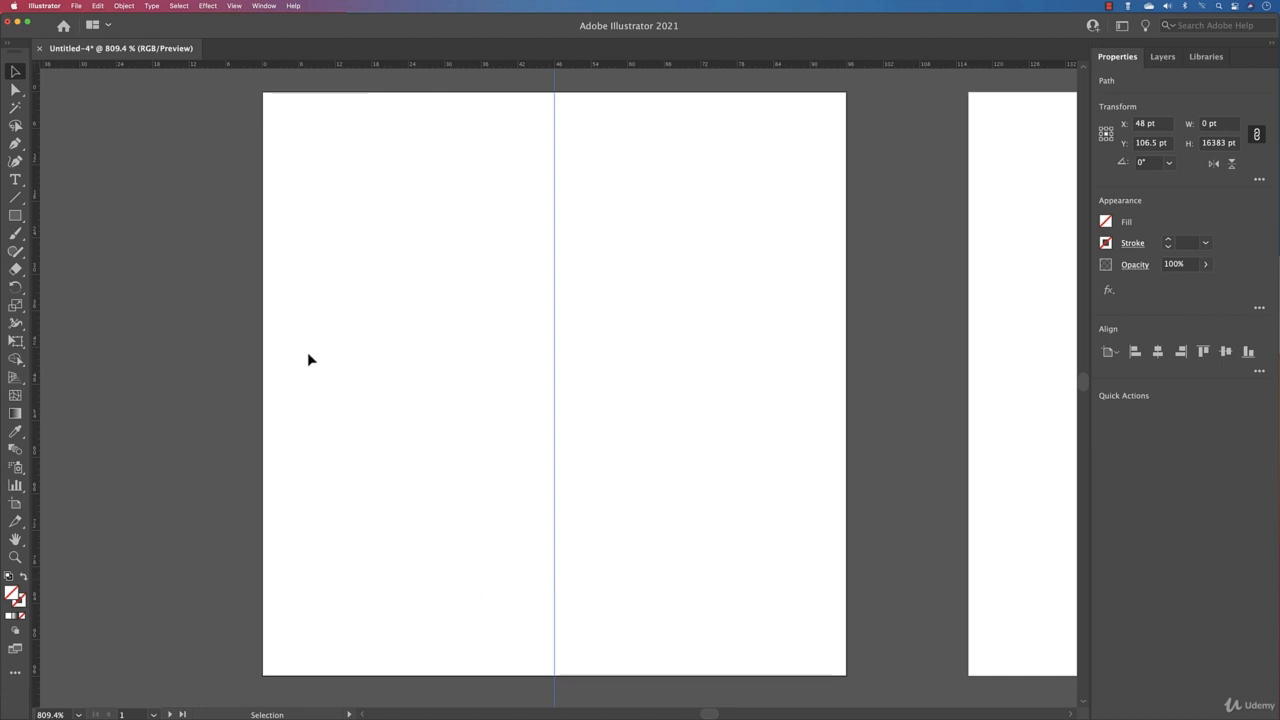
Step: Lock the guides so the centred vertical guide cannot be moved
left_click(234, 6)
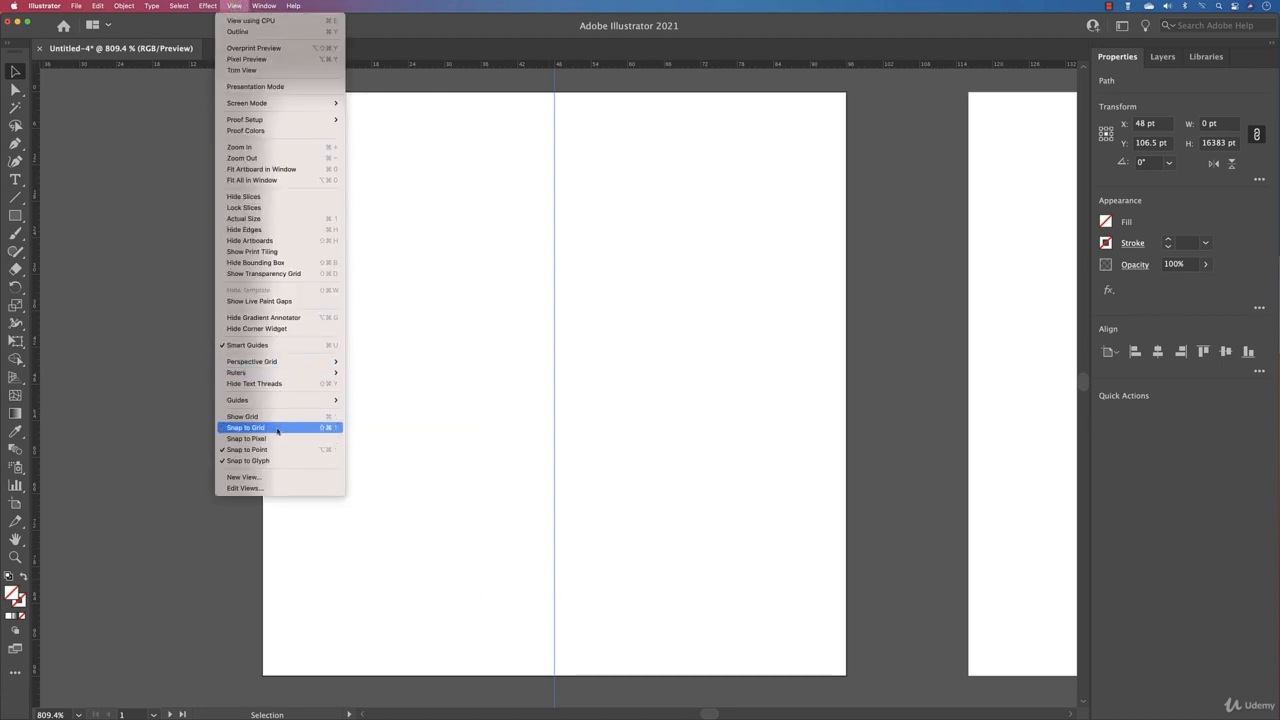
mouse_move(281, 402)
left_click(368, 411)
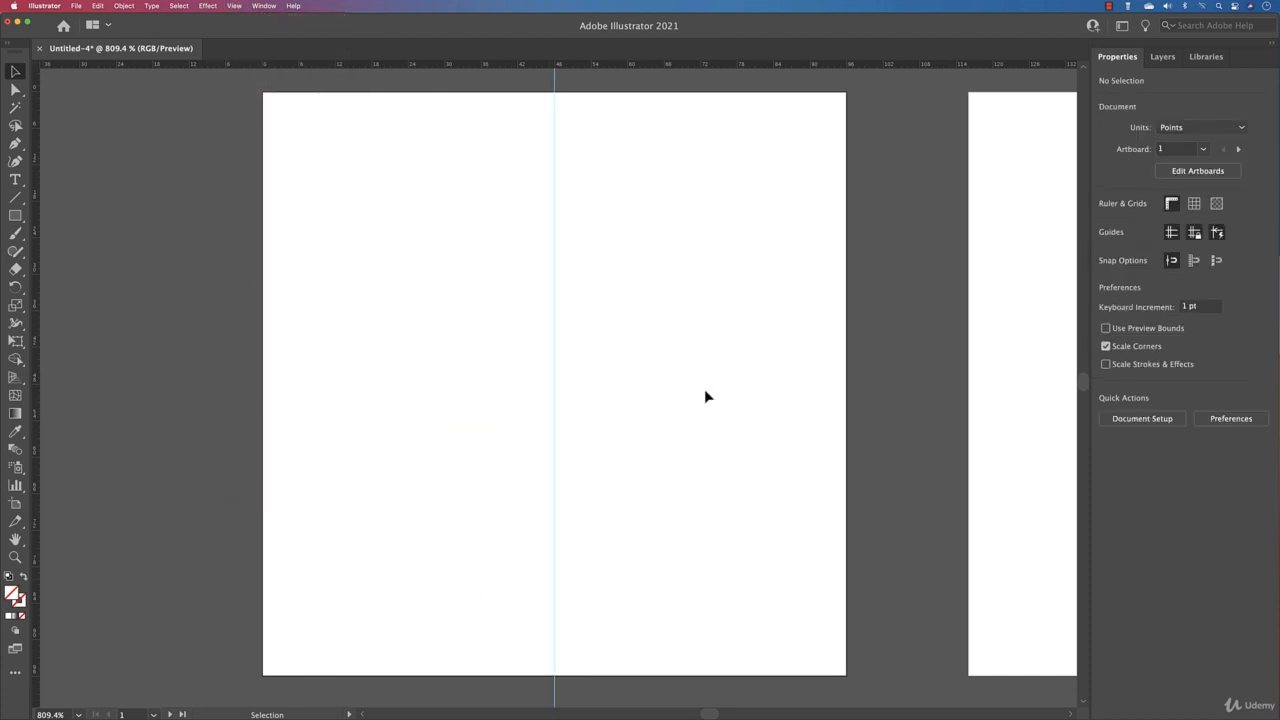
Step: Draw a rectangle about 83.6 by 7.1 pt across the upper part of the first artboard with a 0.25 pt stroke
left_click(15, 215)
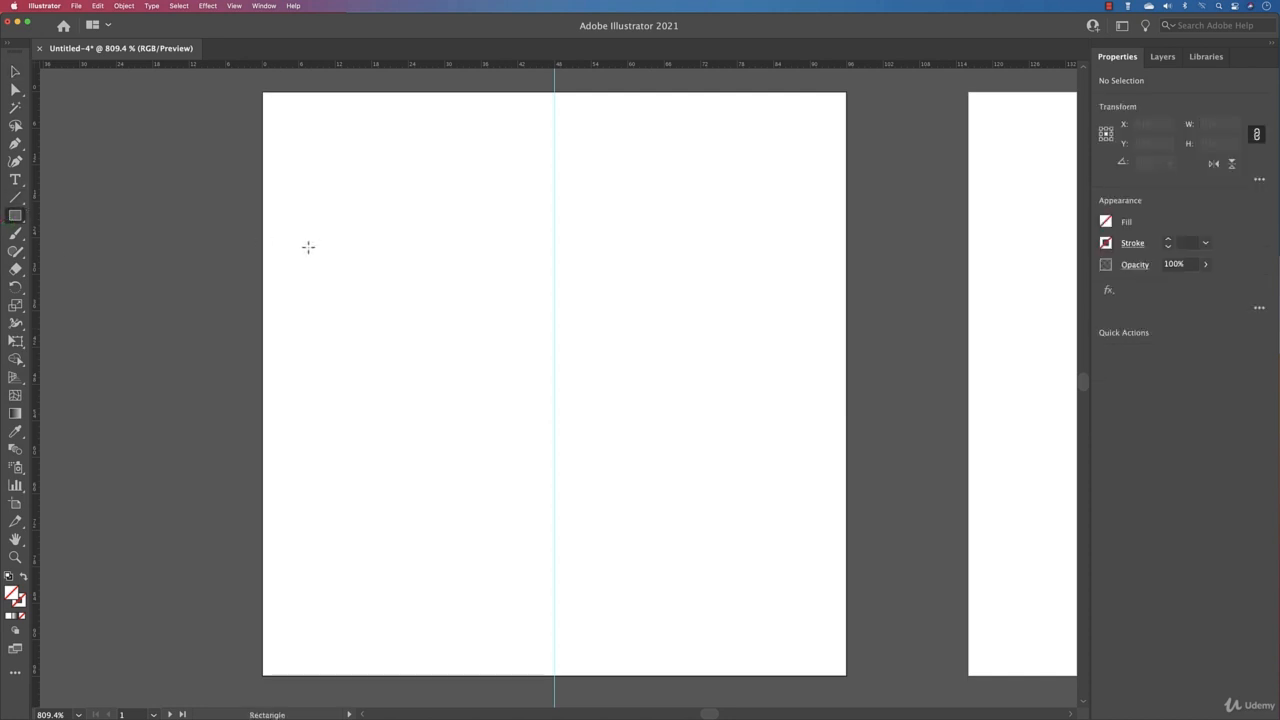
left_click_drag(300, 240, 809, 283)
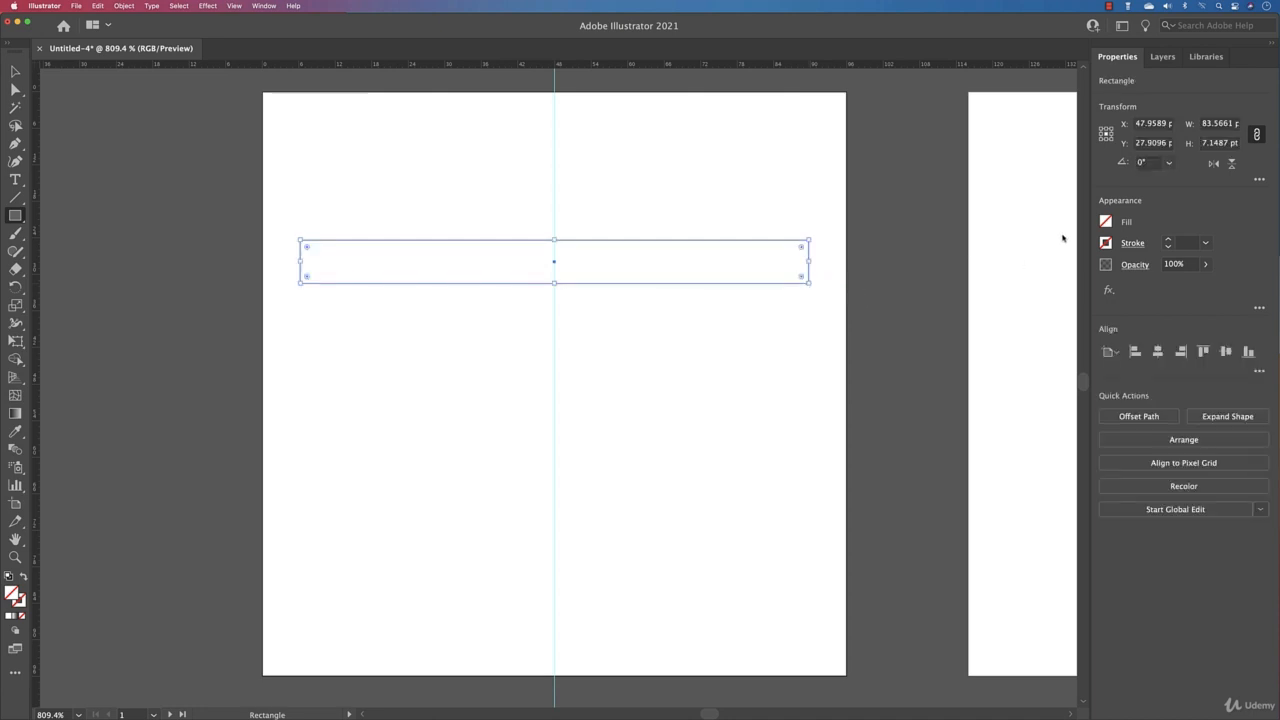
left_click(1168, 239)
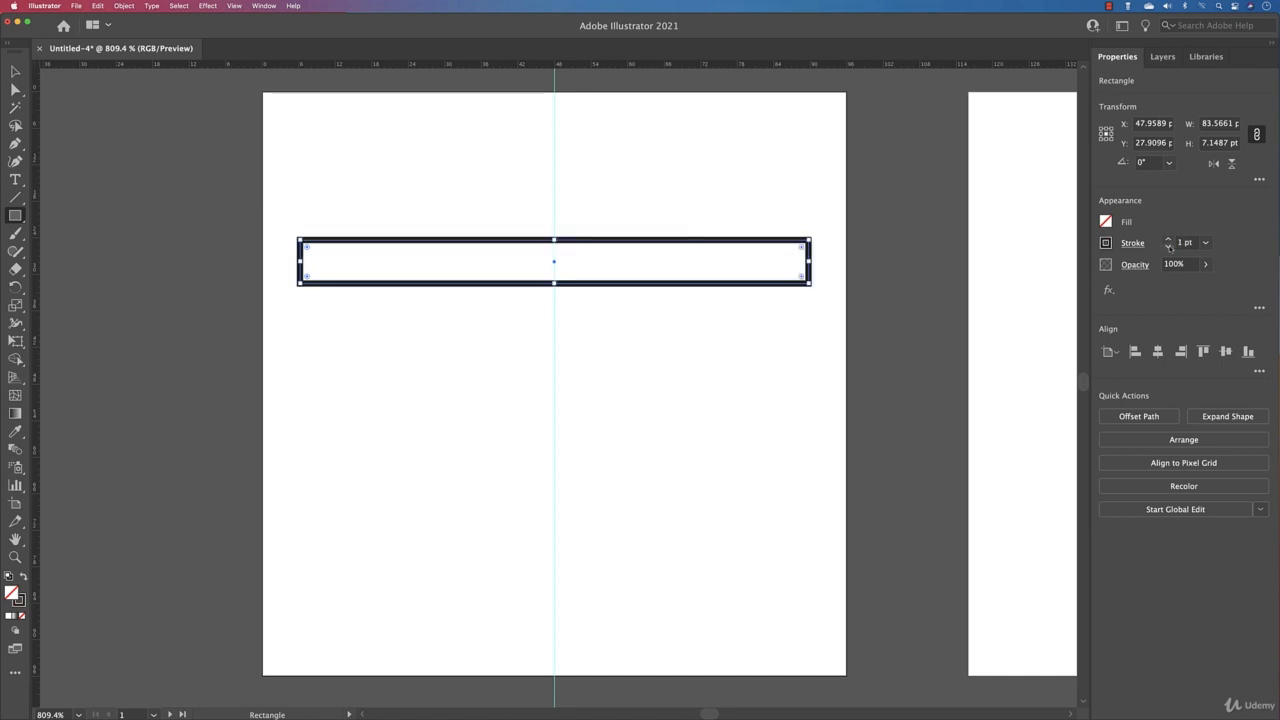
left_click(1168, 246)
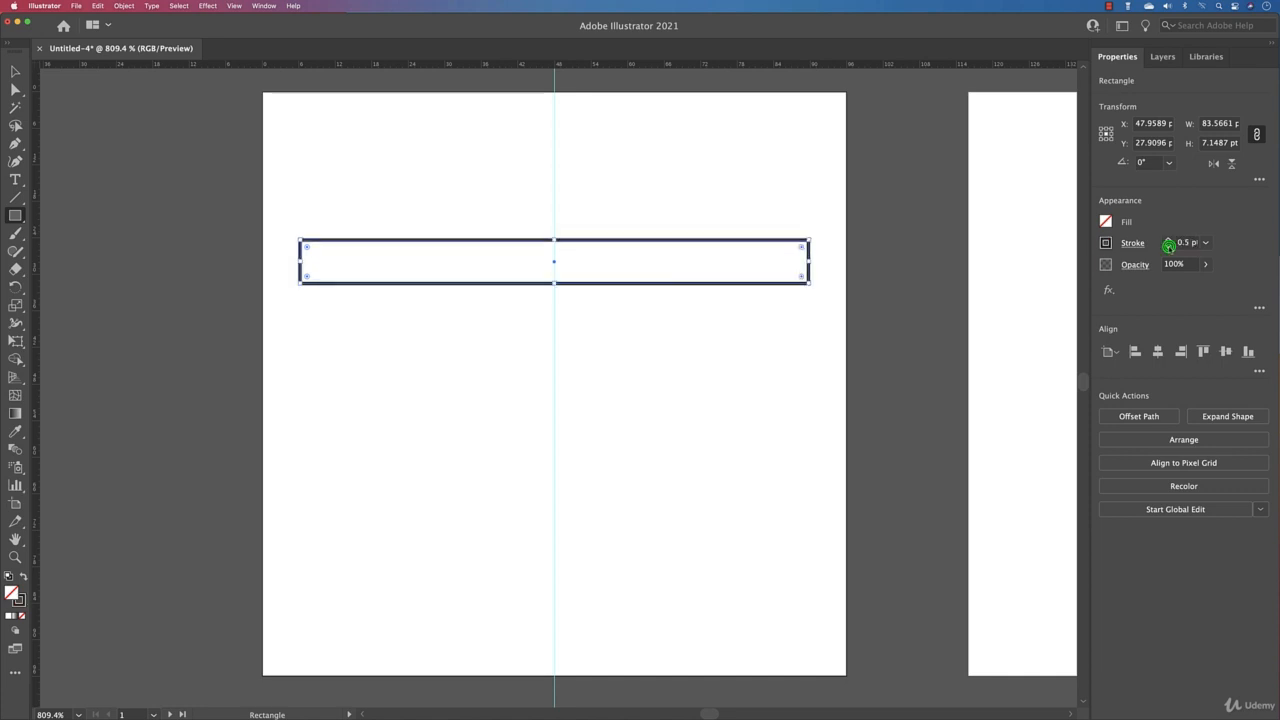
left_click(1169, 247)
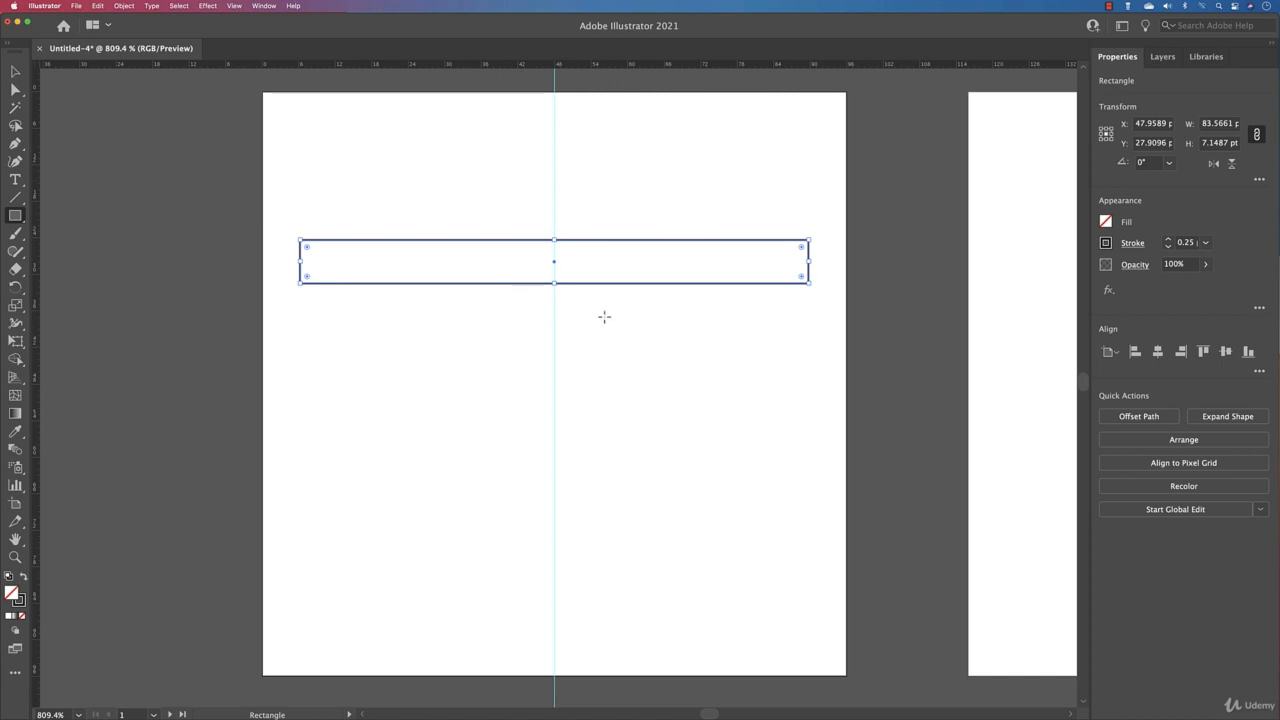
Step: Lower the thin rectangle's top edge to make it about 6.7 pt high and centre it horizontally on the artboard
left_click(1105, 221)
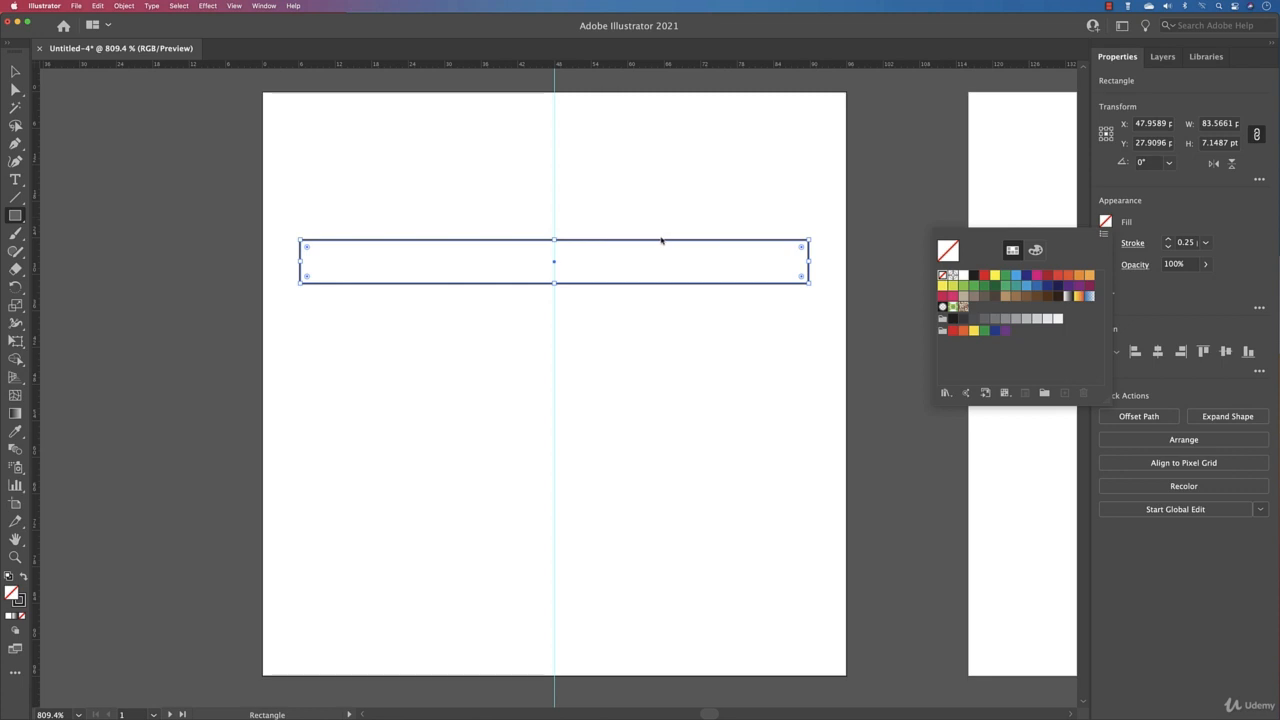
left_click(15, 73)
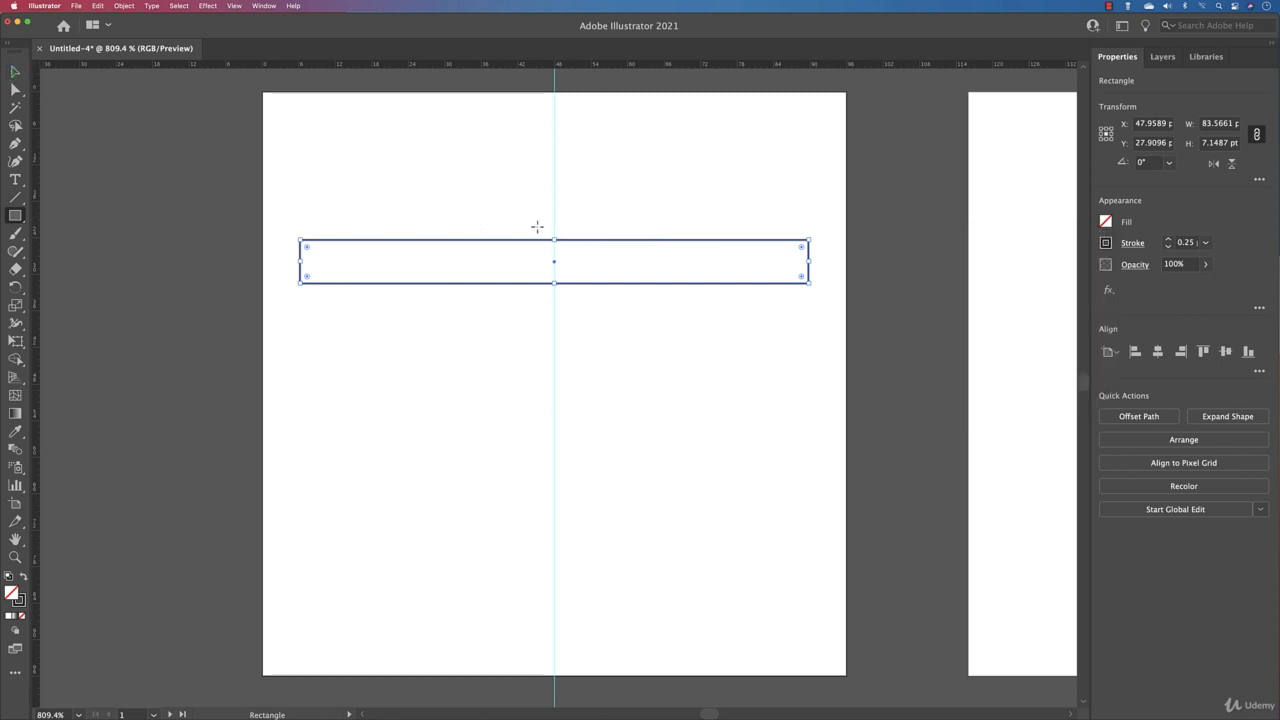
left_click_drag(554, 240, 554, 242)
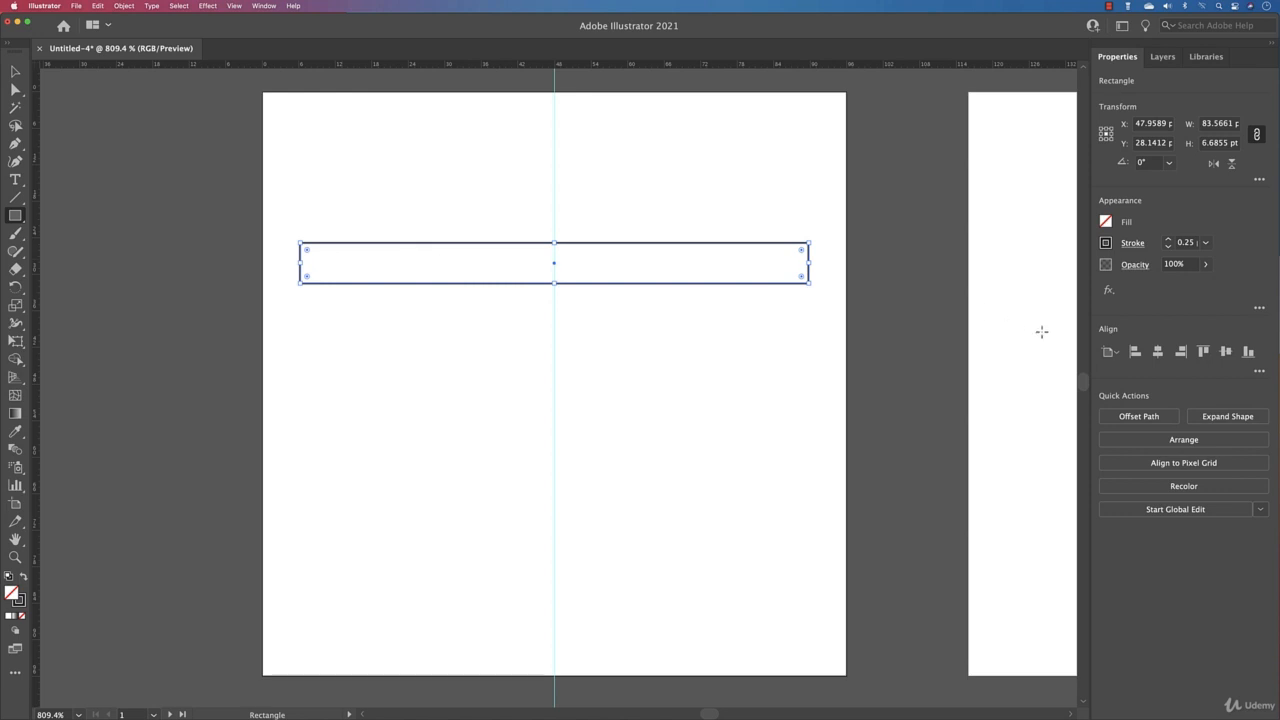
left_click(1137, 351)
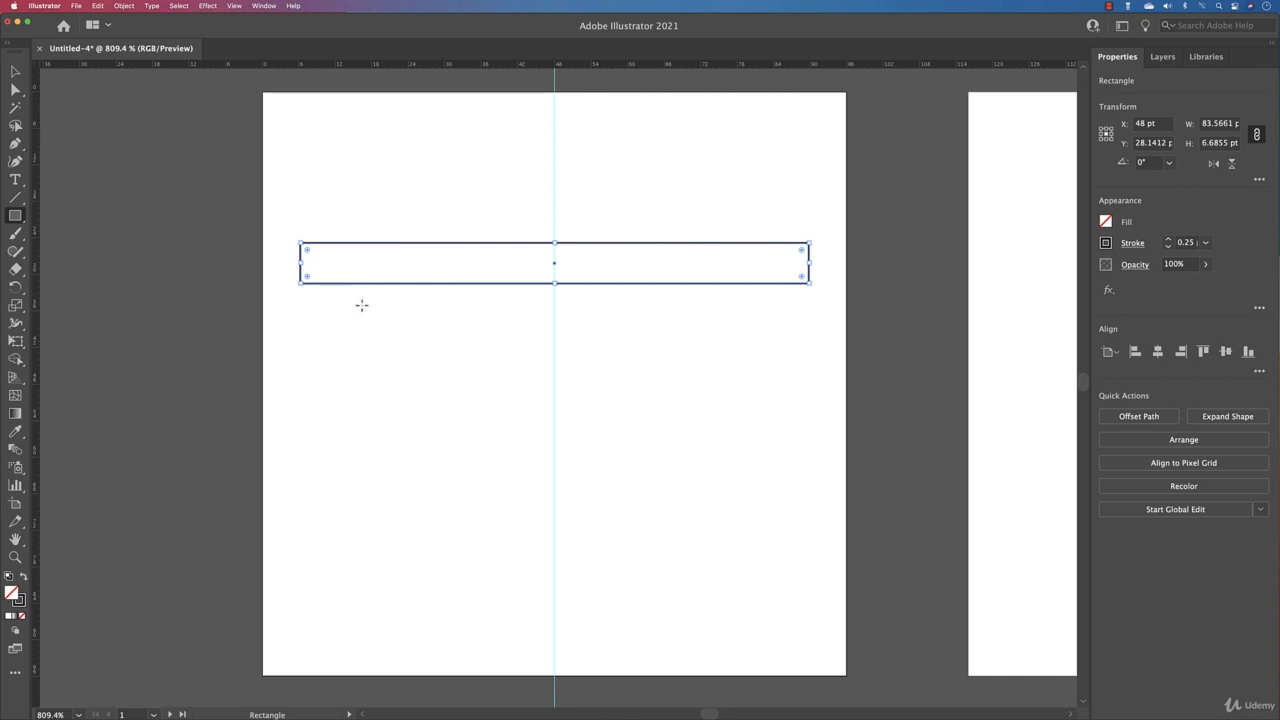
Step: Draw a larger rectangle about 65.7 by 50.1 pt below the thin one, centre it horizontally on the artboard, and deselect it
left_click_drag(361, 304, 761, 607)
left_click(1157, 351)
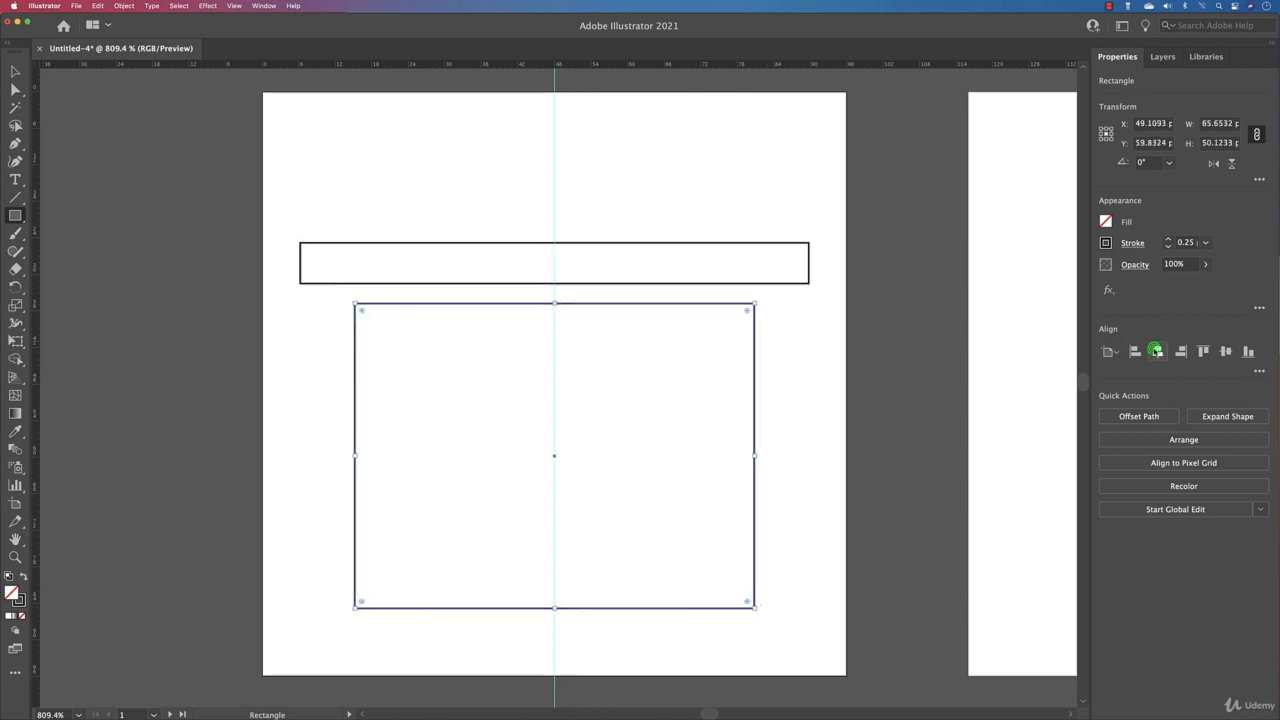
key("v")
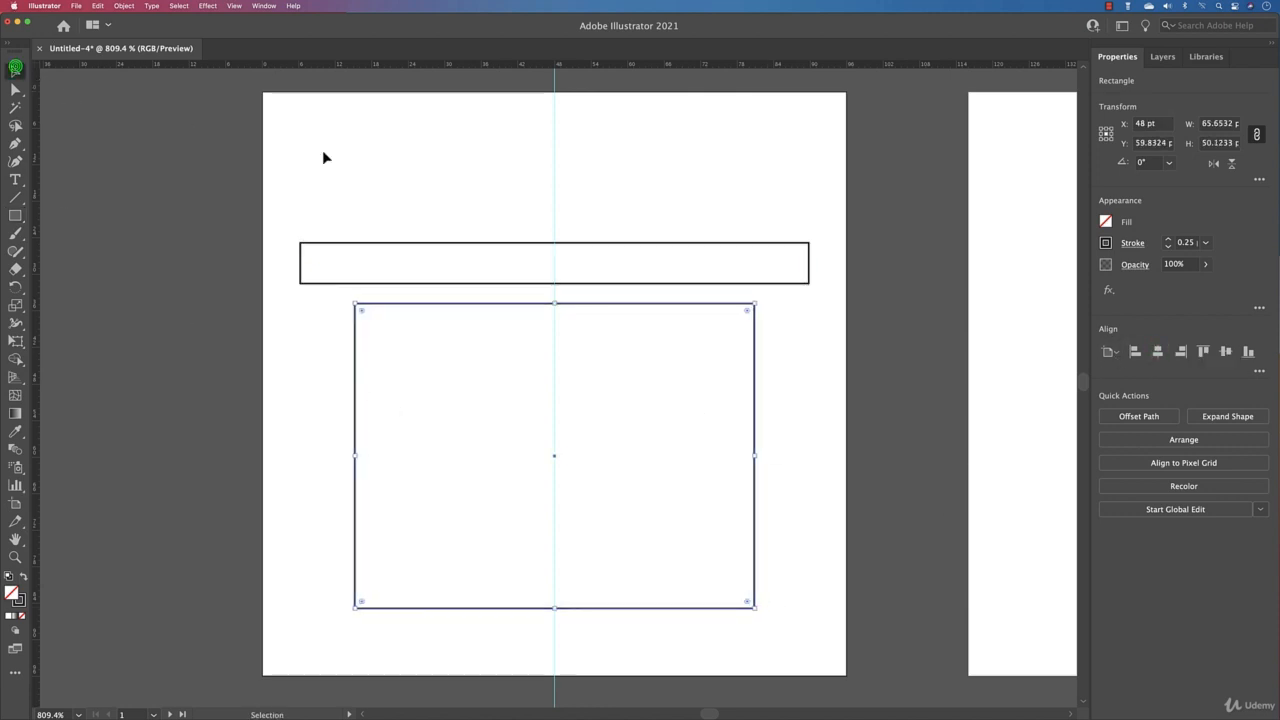
left_click(492, 165)
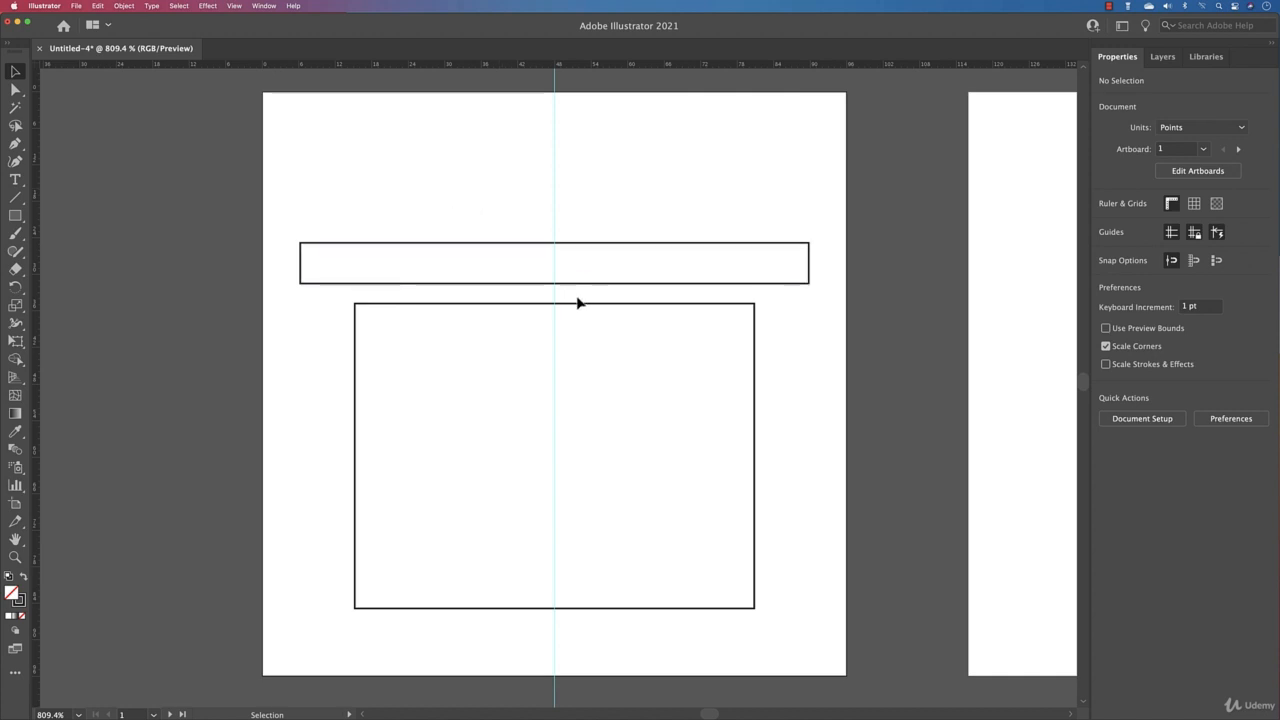
Step: Add anchor points where the centre guide crosses the top and bottom edges of the thin rectangle
left_click_drag(477, 214, 552, 330)
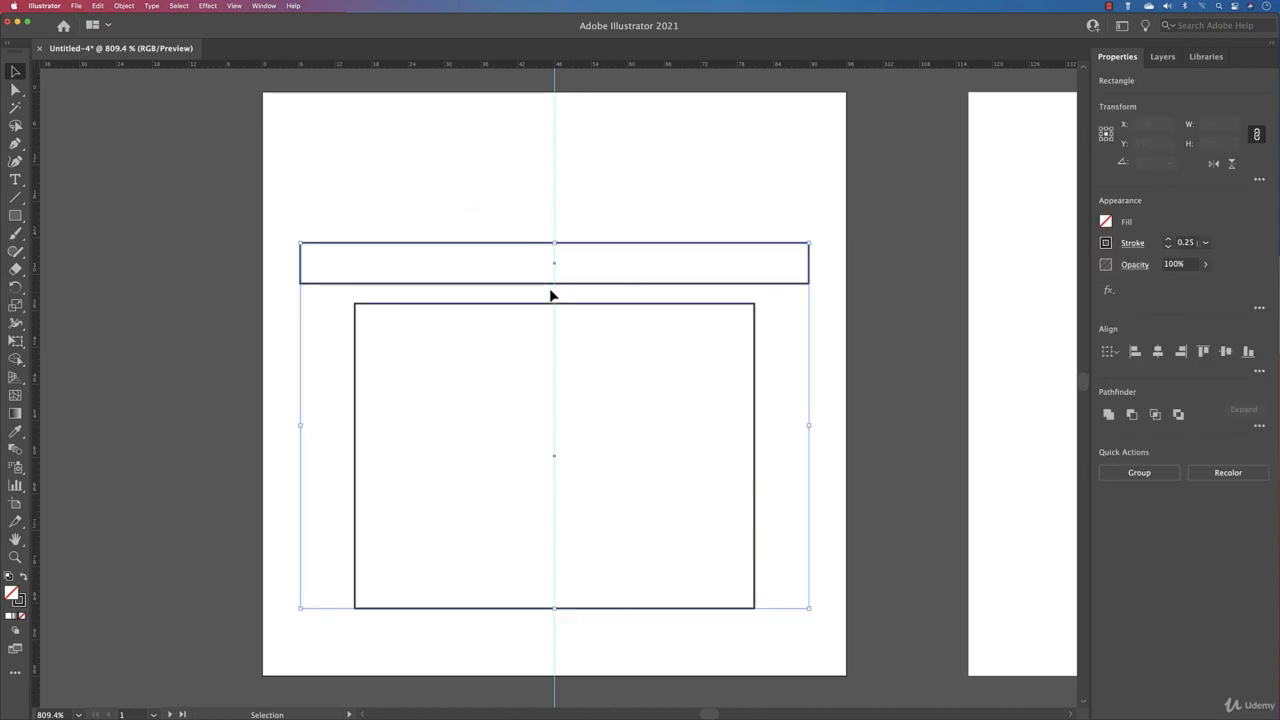
scroll(550, 295, "up", 3)
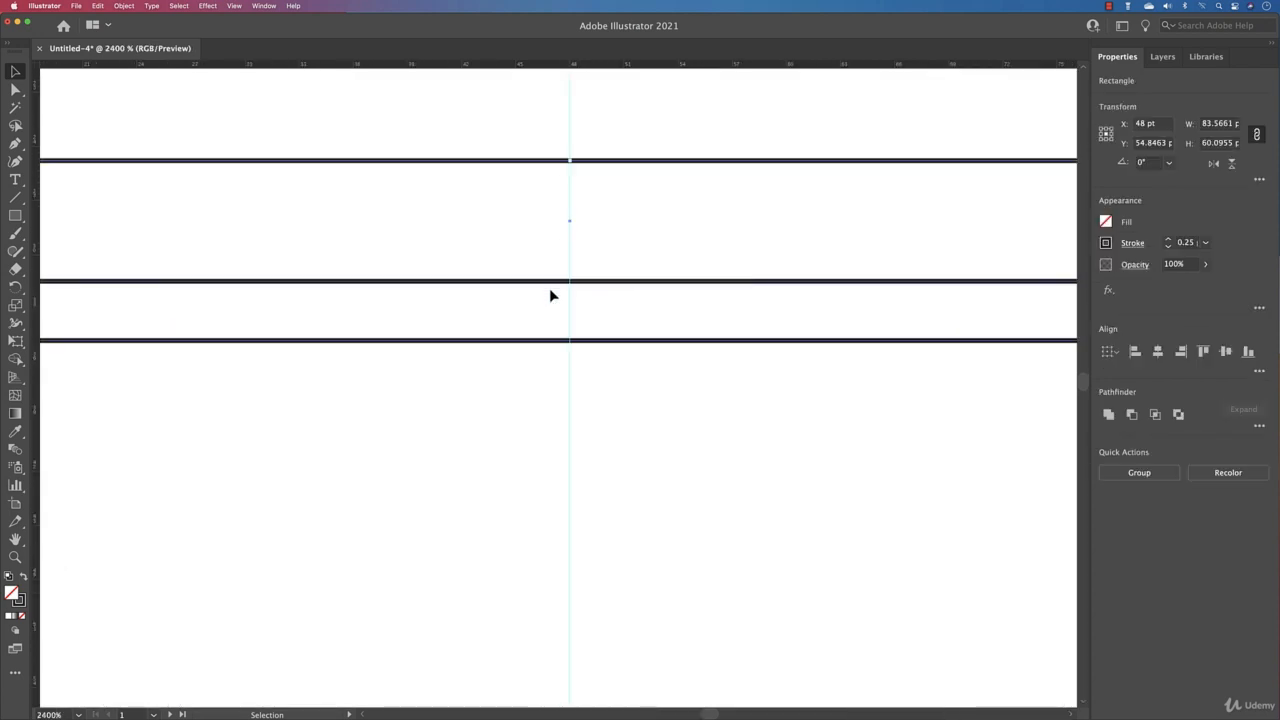
left_click(15, 143)
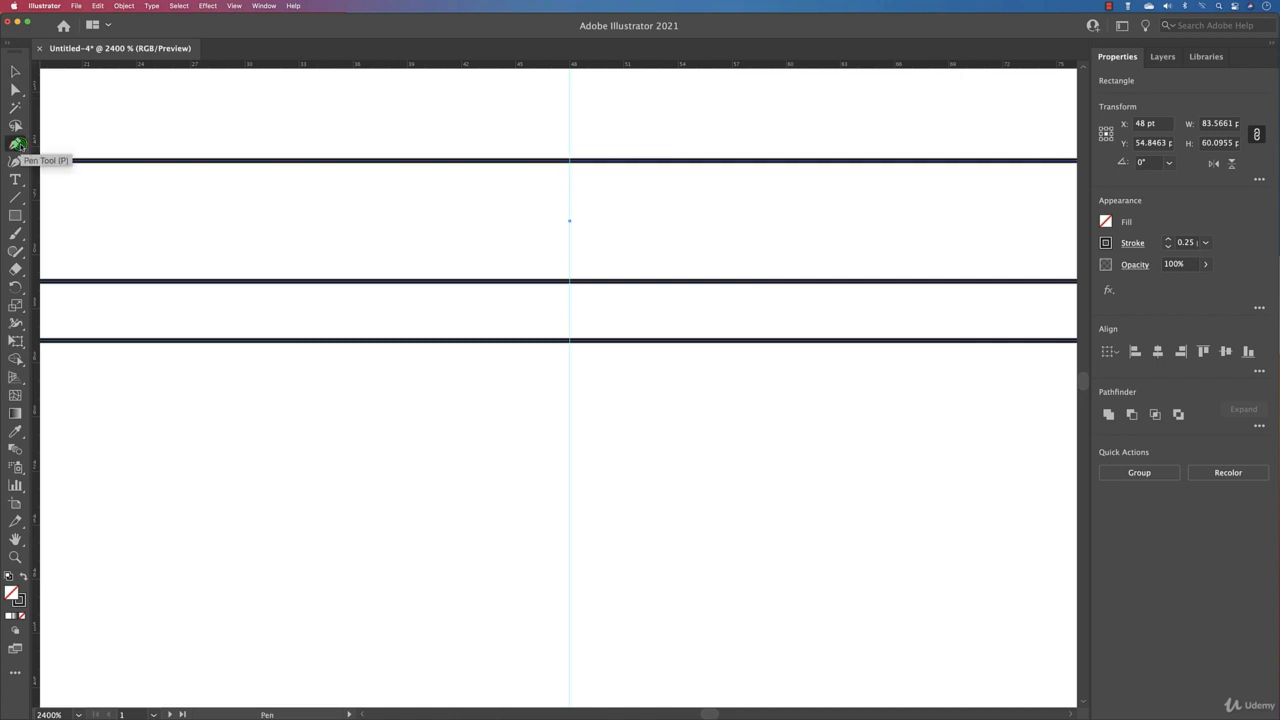
left_click(570, 161)
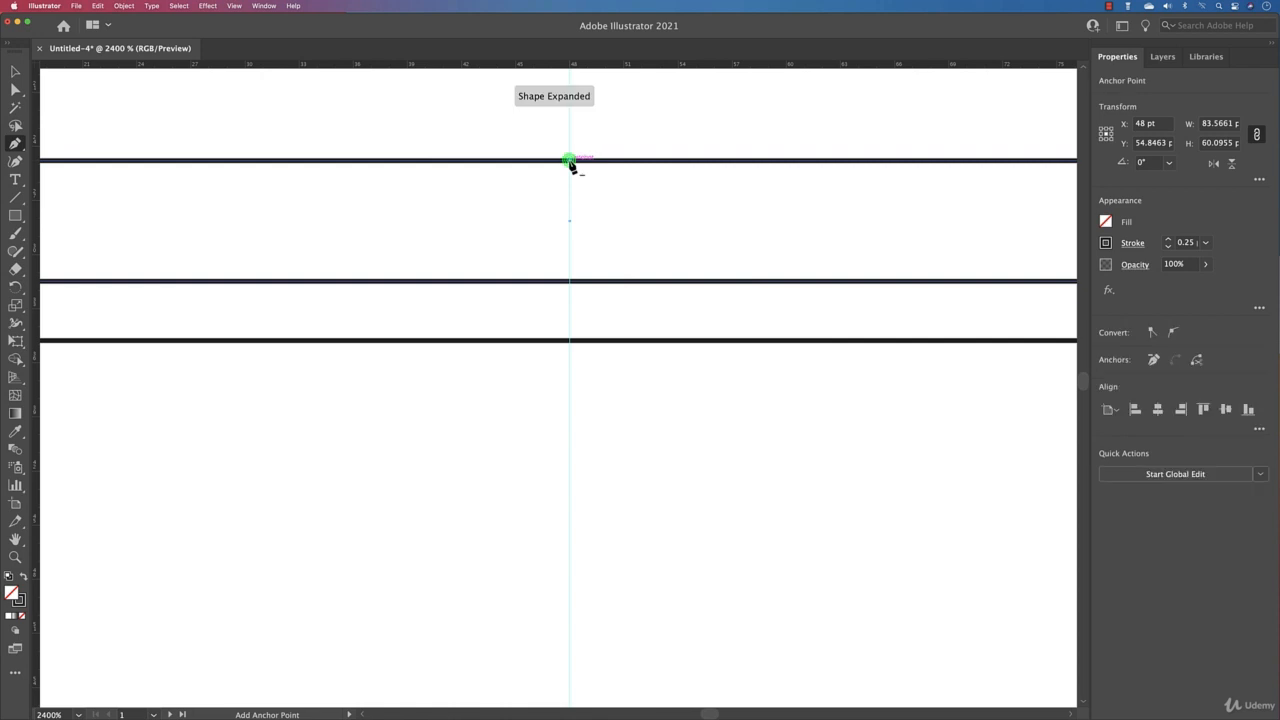
left_click(571, 283)
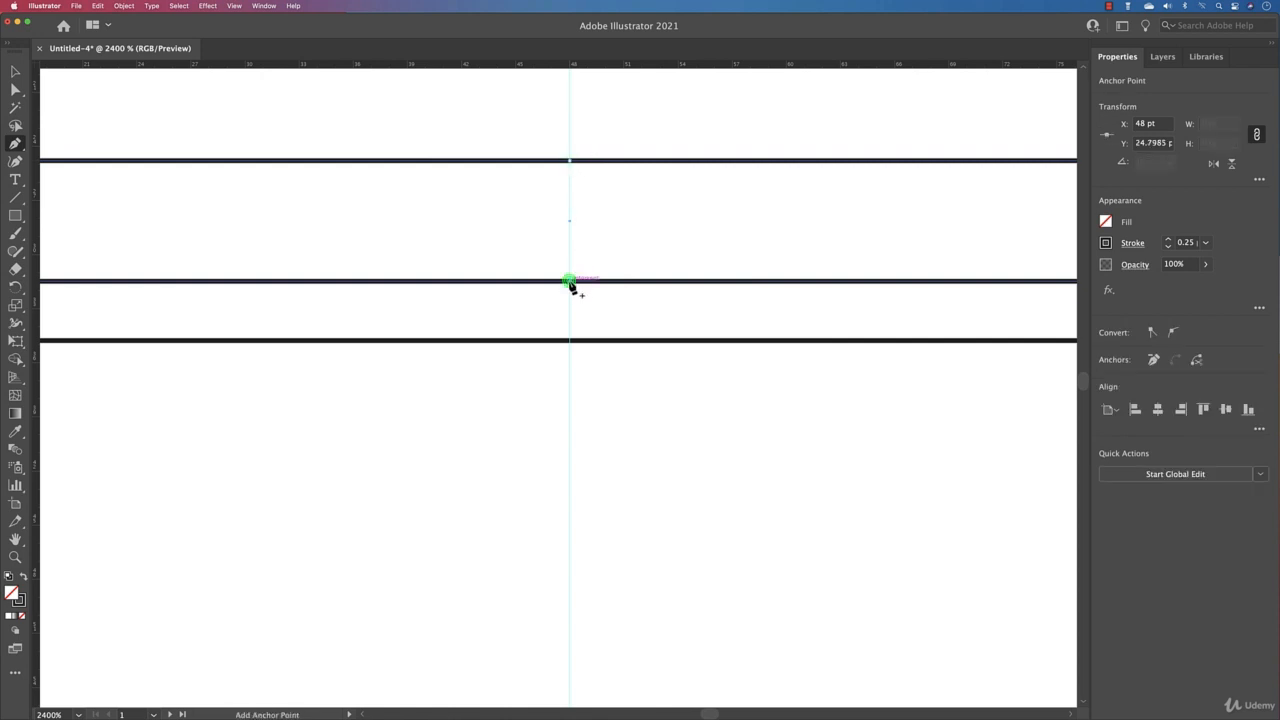
left_click(570, 341)
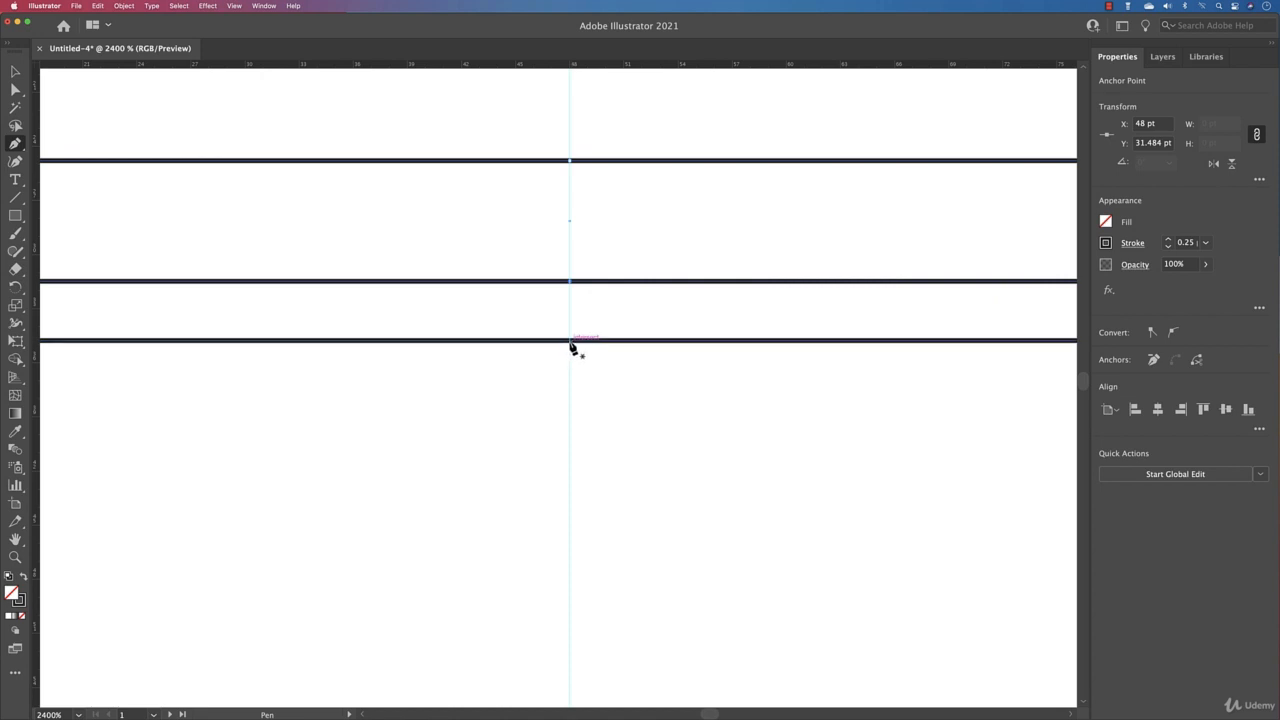
Step: Add an anchor point where the centre guide crosses the top edge of the larger rectangle
left_click(15, 71)
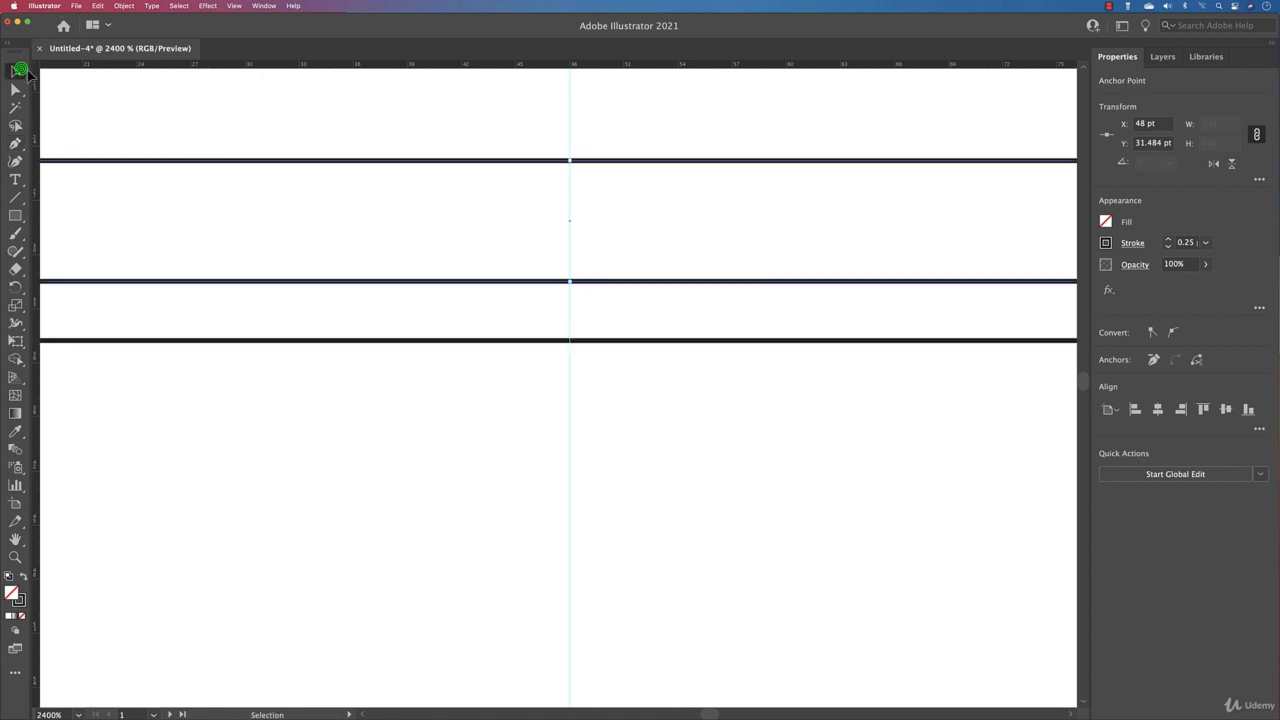
left_click(222, 127)
left_click(600, 342)
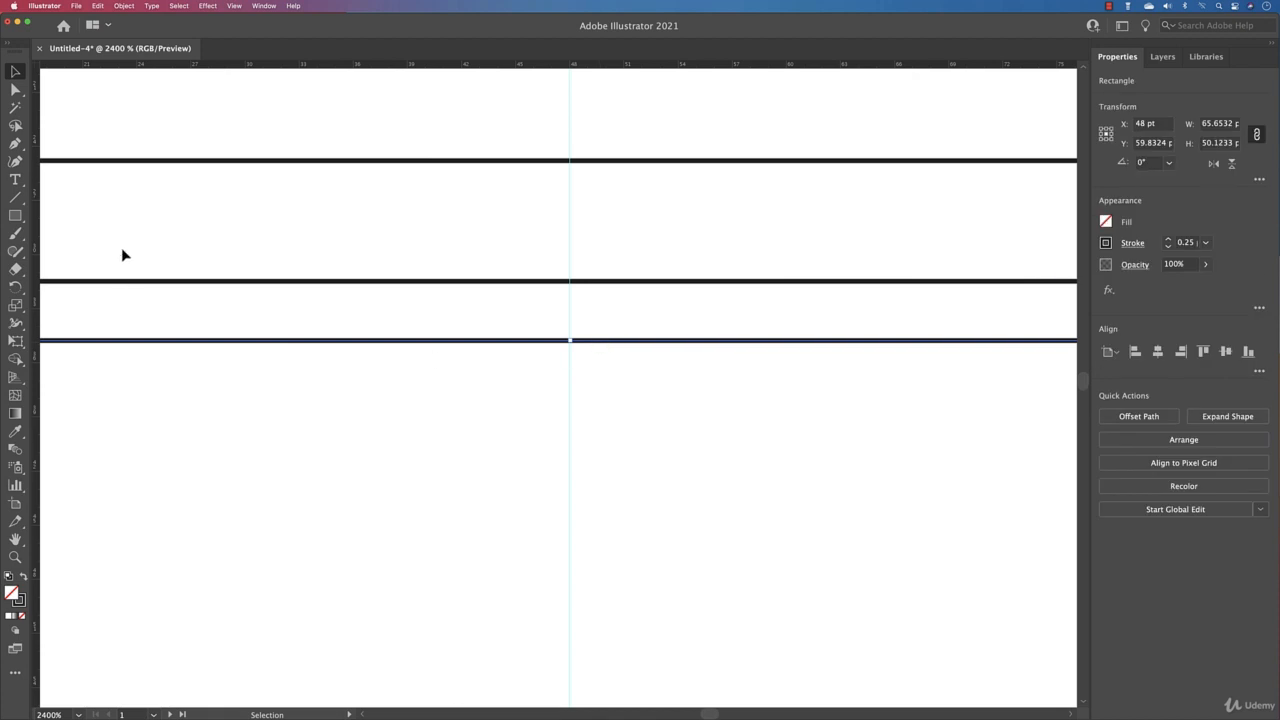
left_click(16, 144)
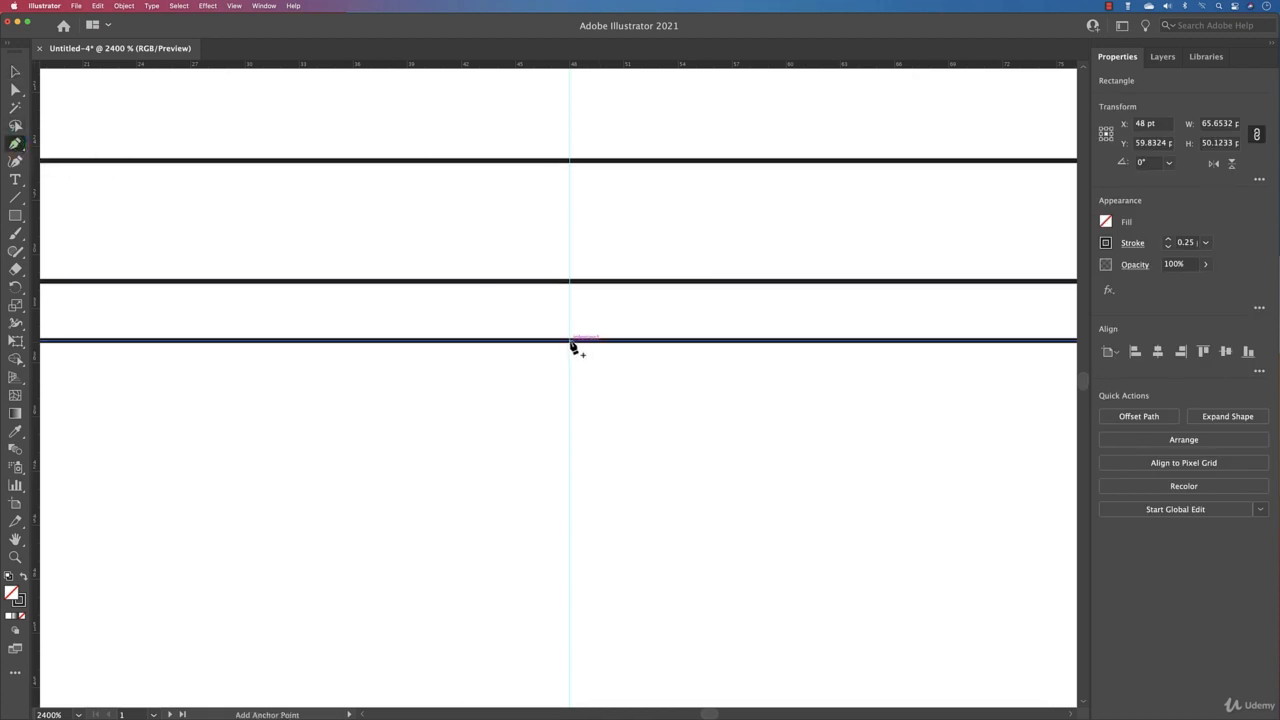
left_click(571, 342)
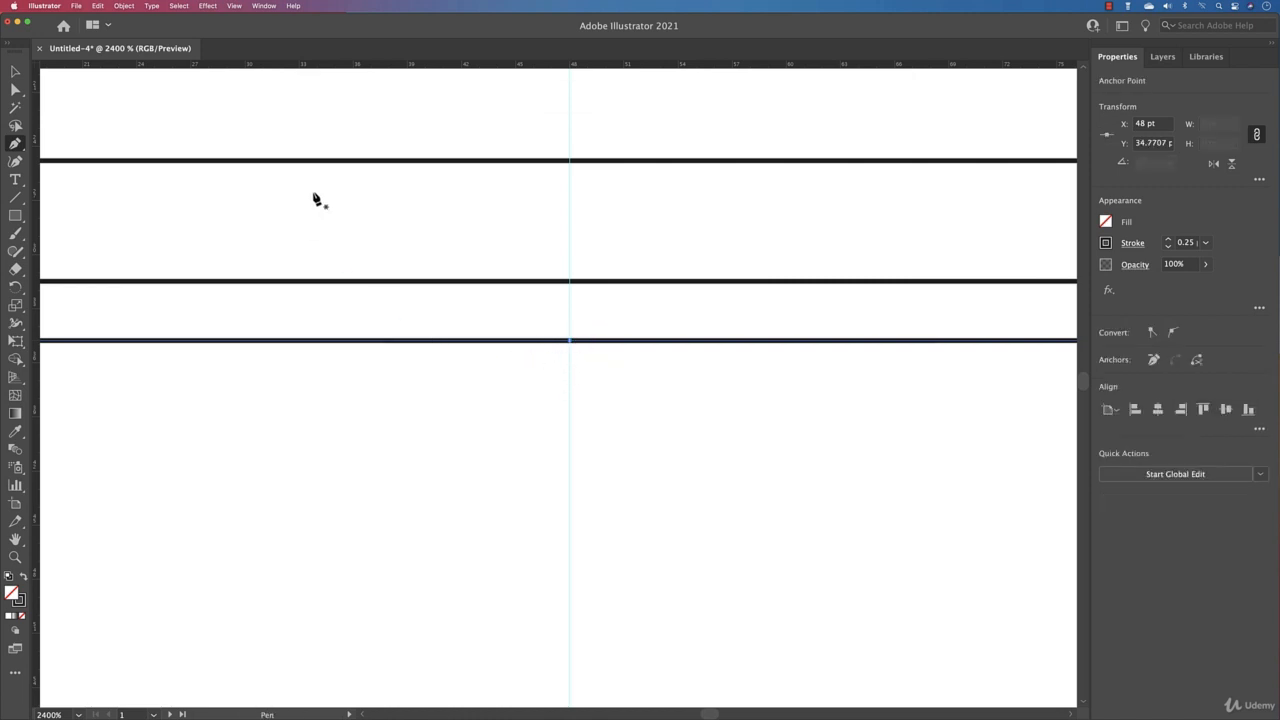
Step: Raise the three centre anchor points of both shapes together by about 16 pt to form pitched roof peaks
key("super+0")
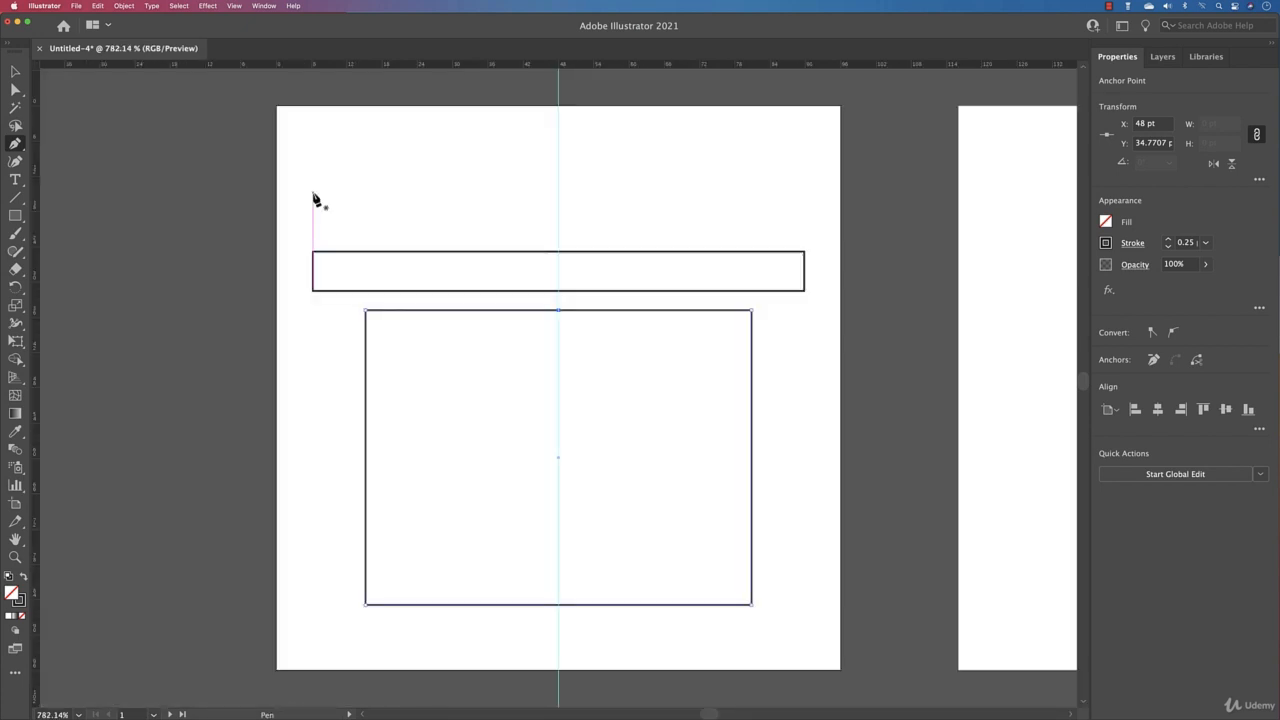
left_click(14, 88)
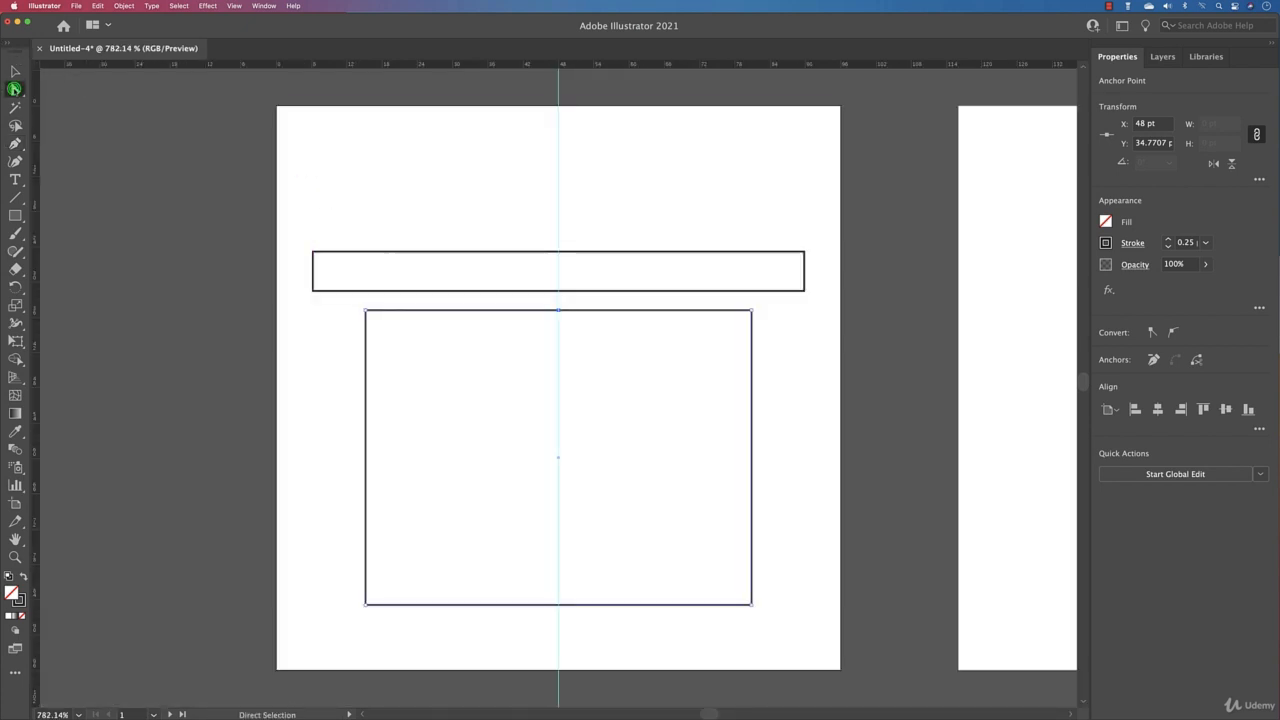
left_click_drag(499, 212, 566, 320)
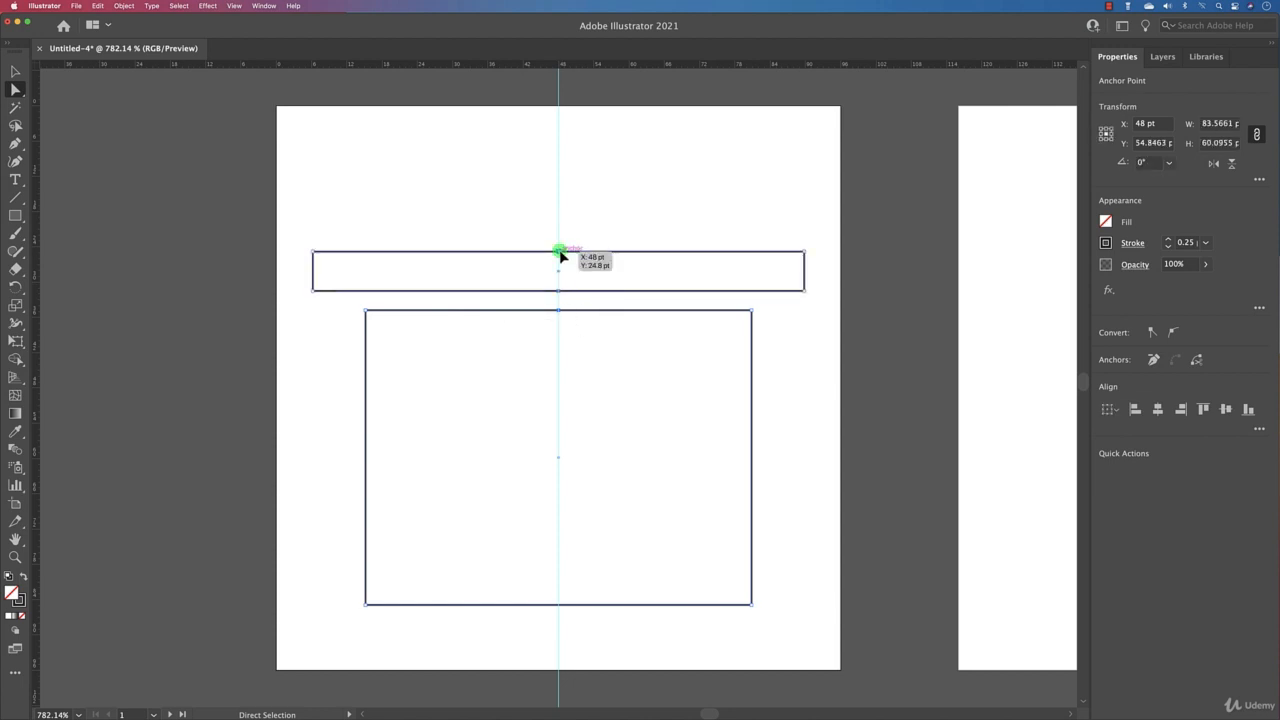
left_click_drag(560, 255, 559, 161)
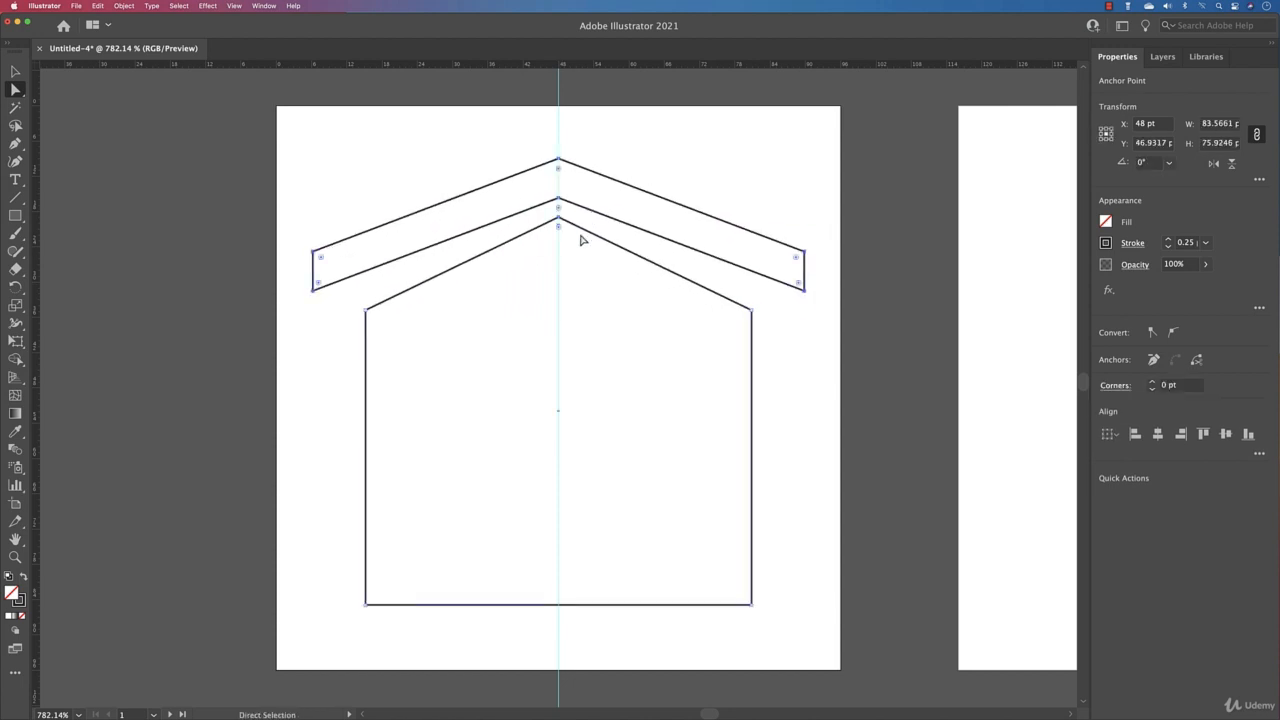
Step: Lower the house body's peak anchor along the centre guide to about Y 22.2 pt so its slopes parallel the roof
left_click(583, 254)
left_click(559, 218)
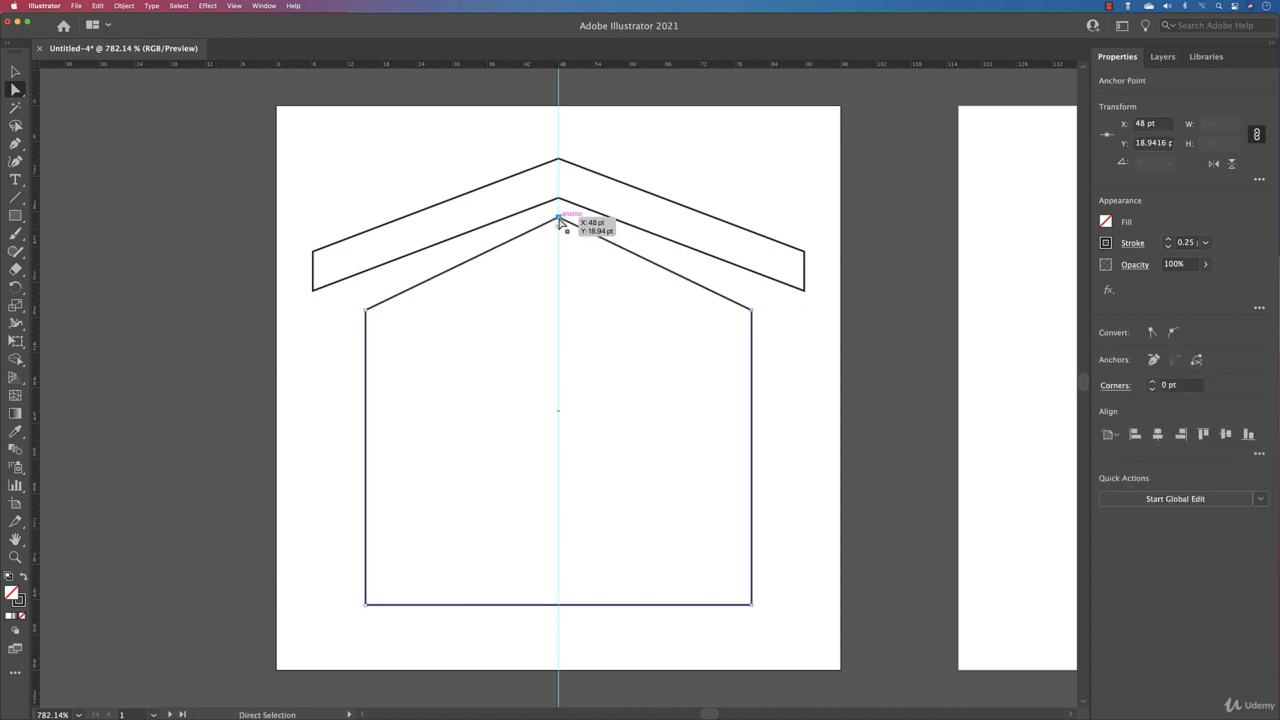
left_click_drag(559, 218, 559, 241)
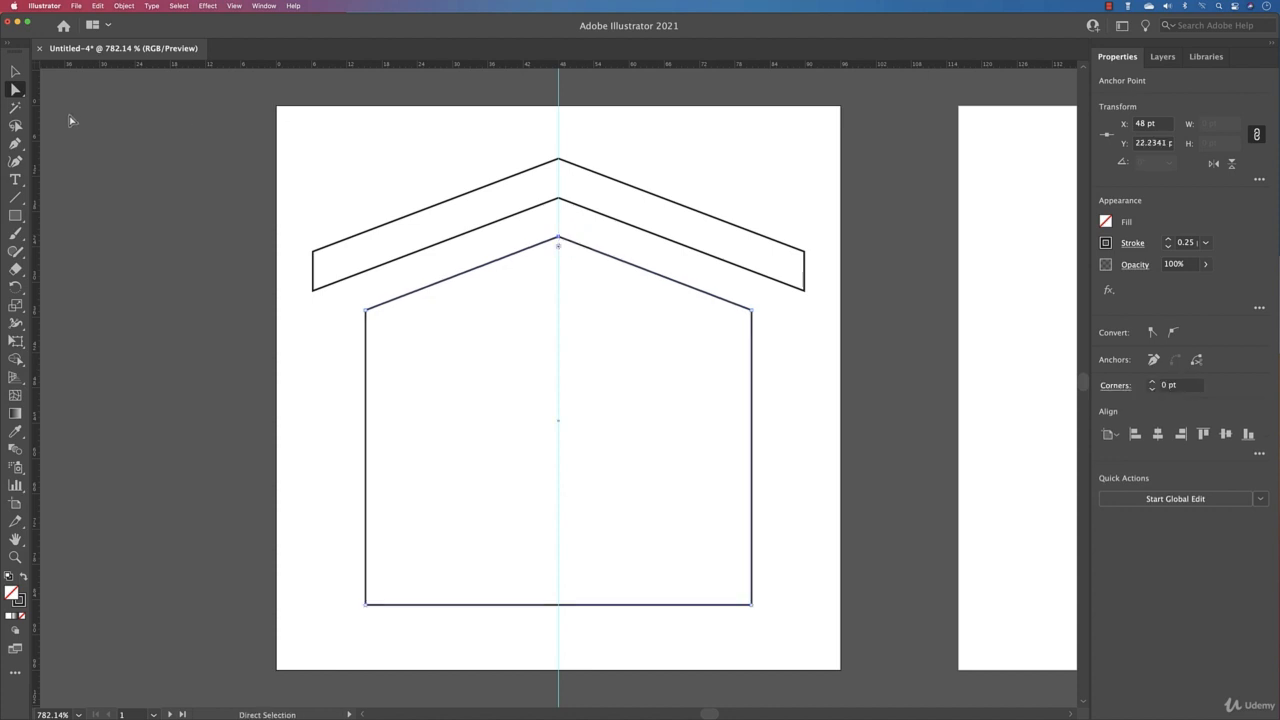
Step: Move the roof strip straight down to about Y 23.6 pt to narrow its gap to the house body, and deselect it
left_click(67, 78)
key("v")
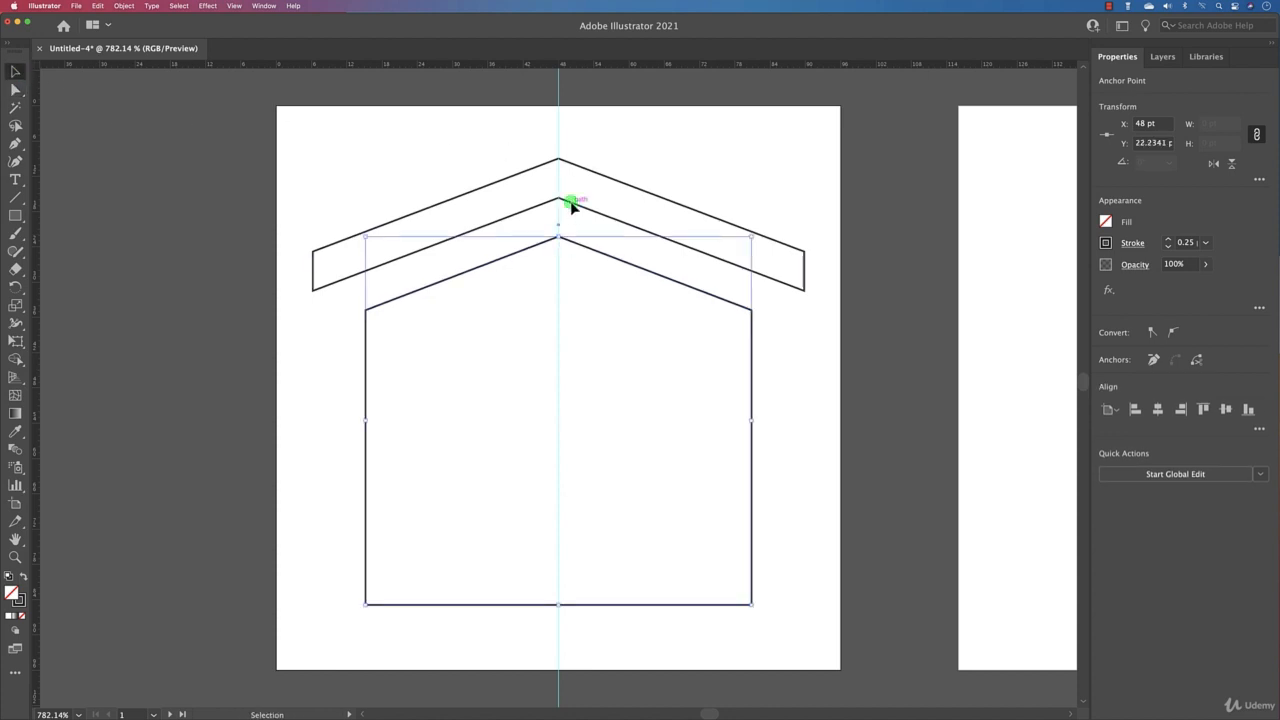
left_click(573, 205)
left_click_drag(573, 205, 573, 225)
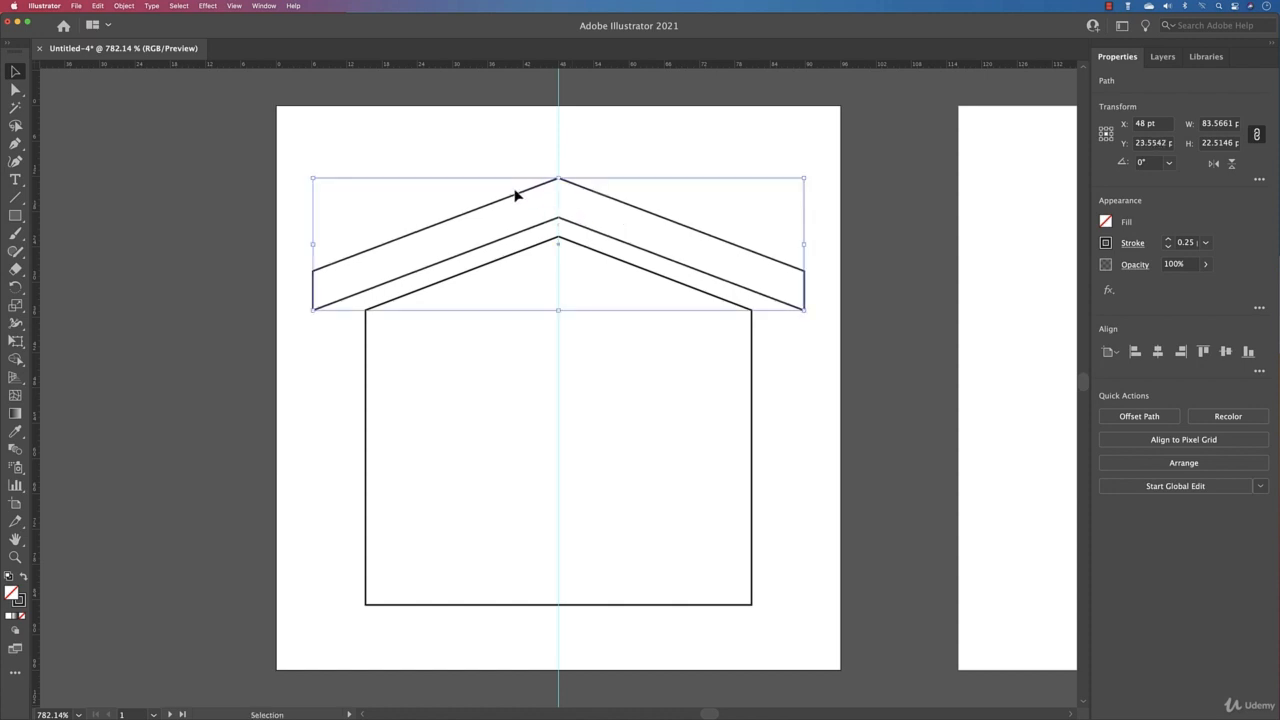
mouse_move(557, 178)
left_mouse_down()
mouse_move(560, 200)
mouse_move(560, 178)
left_mouse_up()
left_click(668, 166)
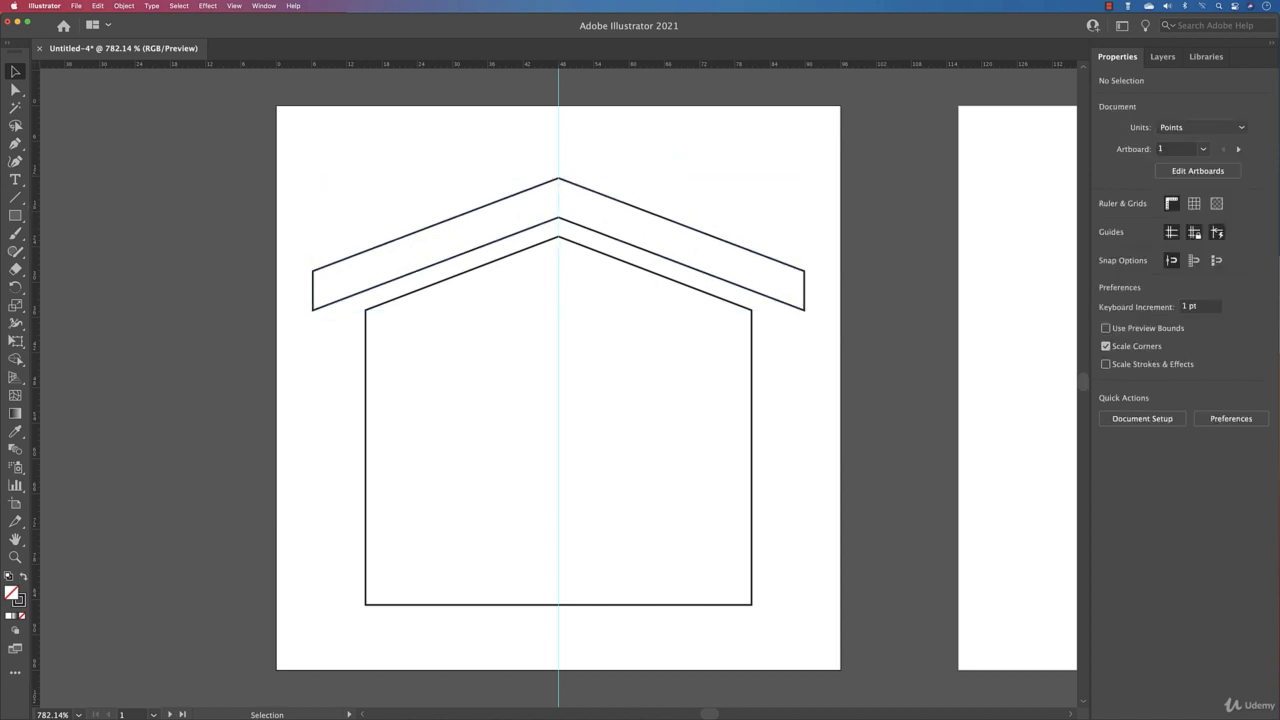
Step: Draw a chimney rectangle about 8.1 by 12.5 pt above the right roof slope and lower its bottom-right corner to follow the slope
left_click(15, 215)
left_click_drag(692, 145, 717, 187)
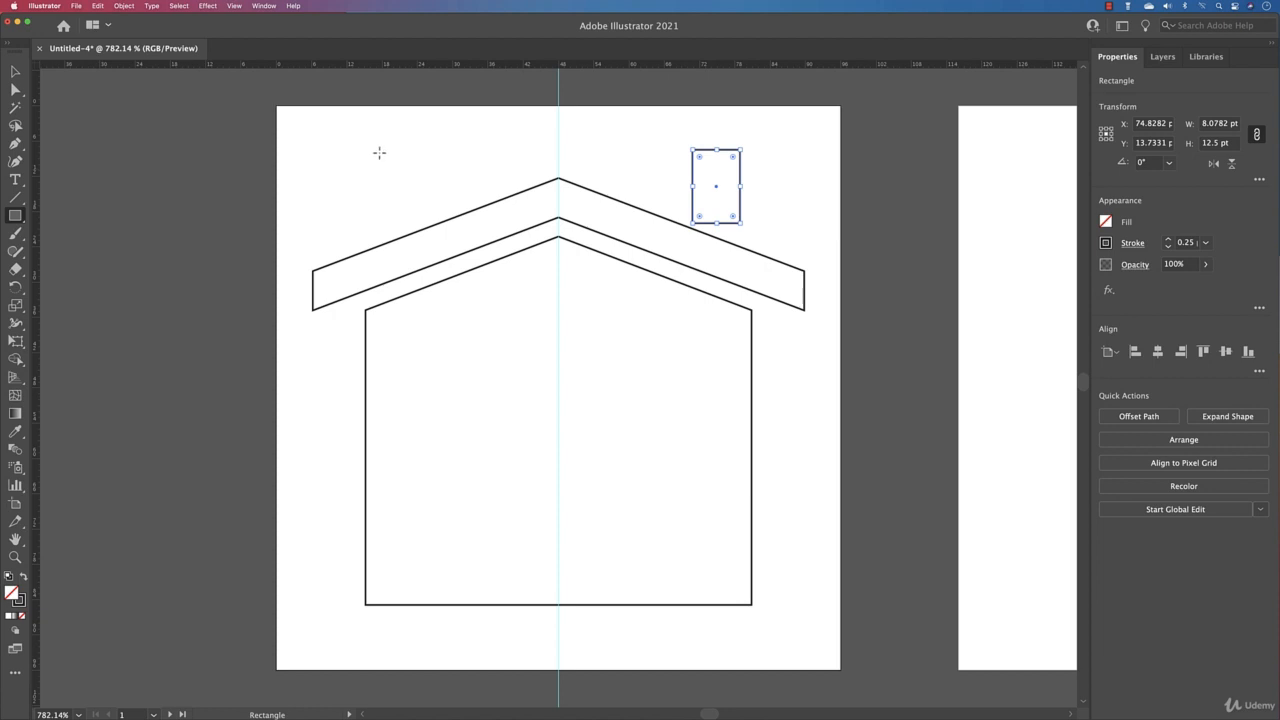
key("a")
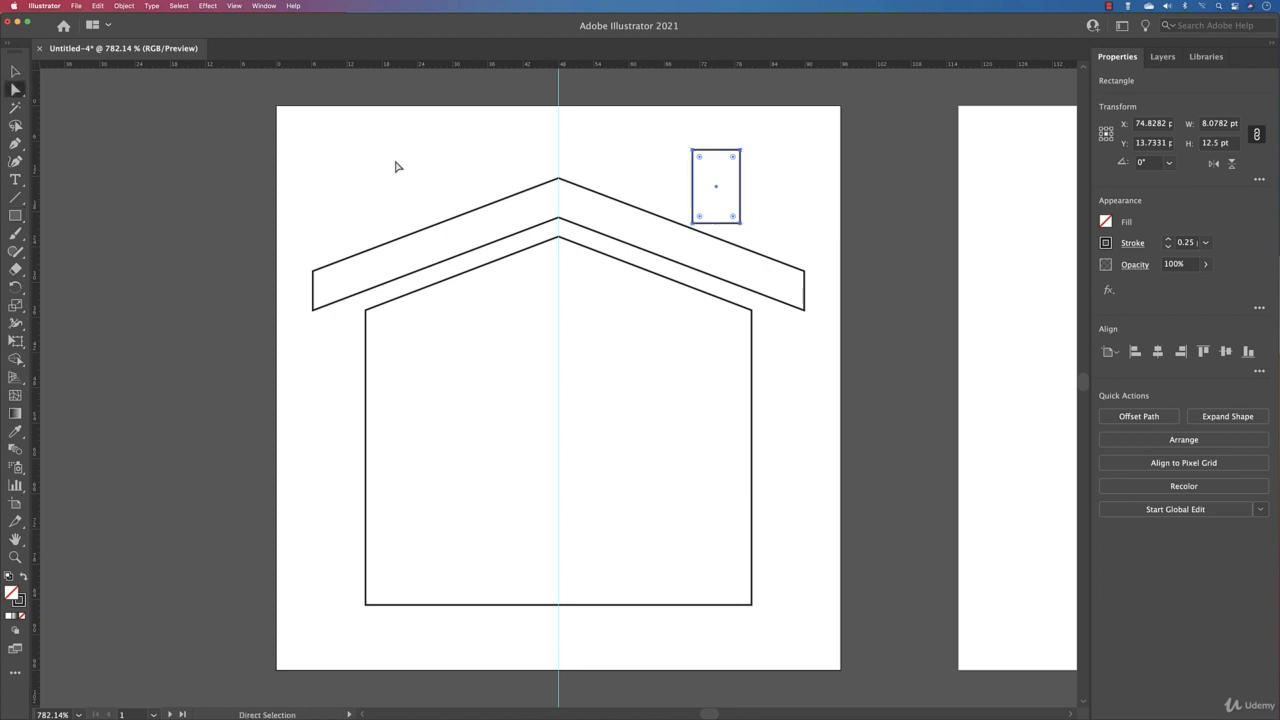
left_click(740, 223)
left_click_drag(741, 229, 742, 247)
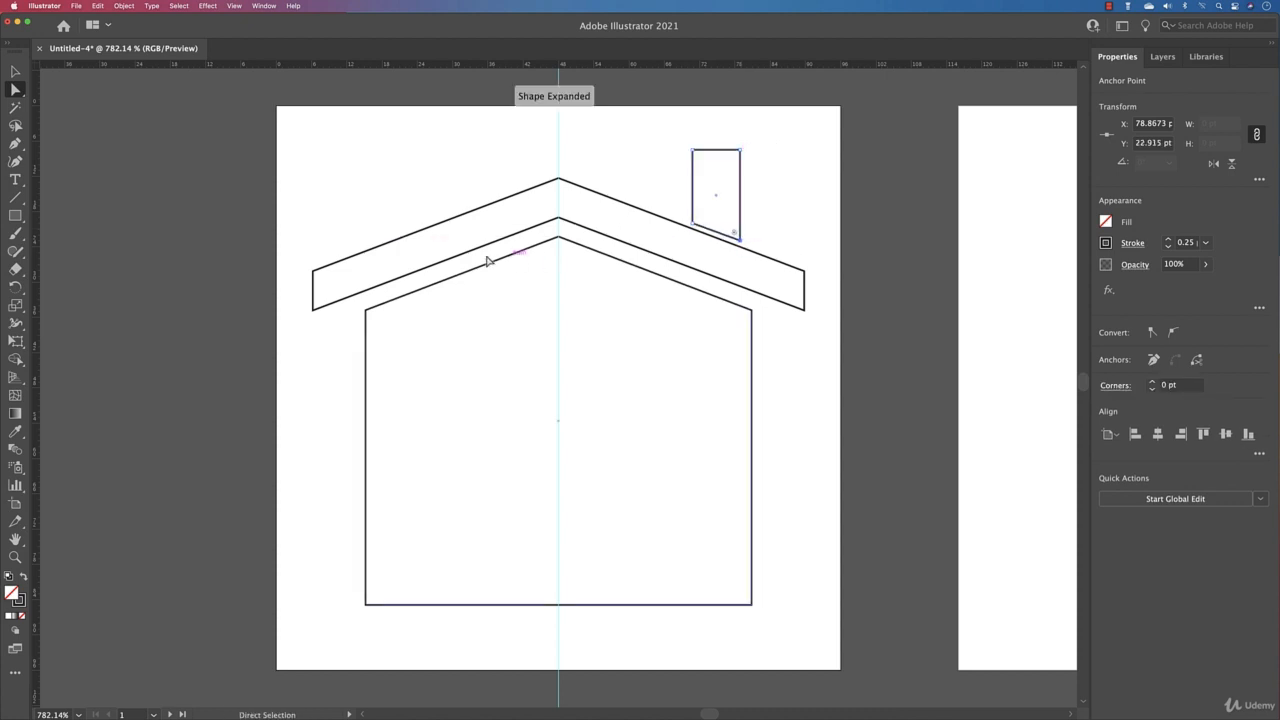
Step: Draw a door rectangle about 16.2 by 24.7 pt on the body's bottom edge, right of the guide, and subtract it from the body
left_click(16, 217)
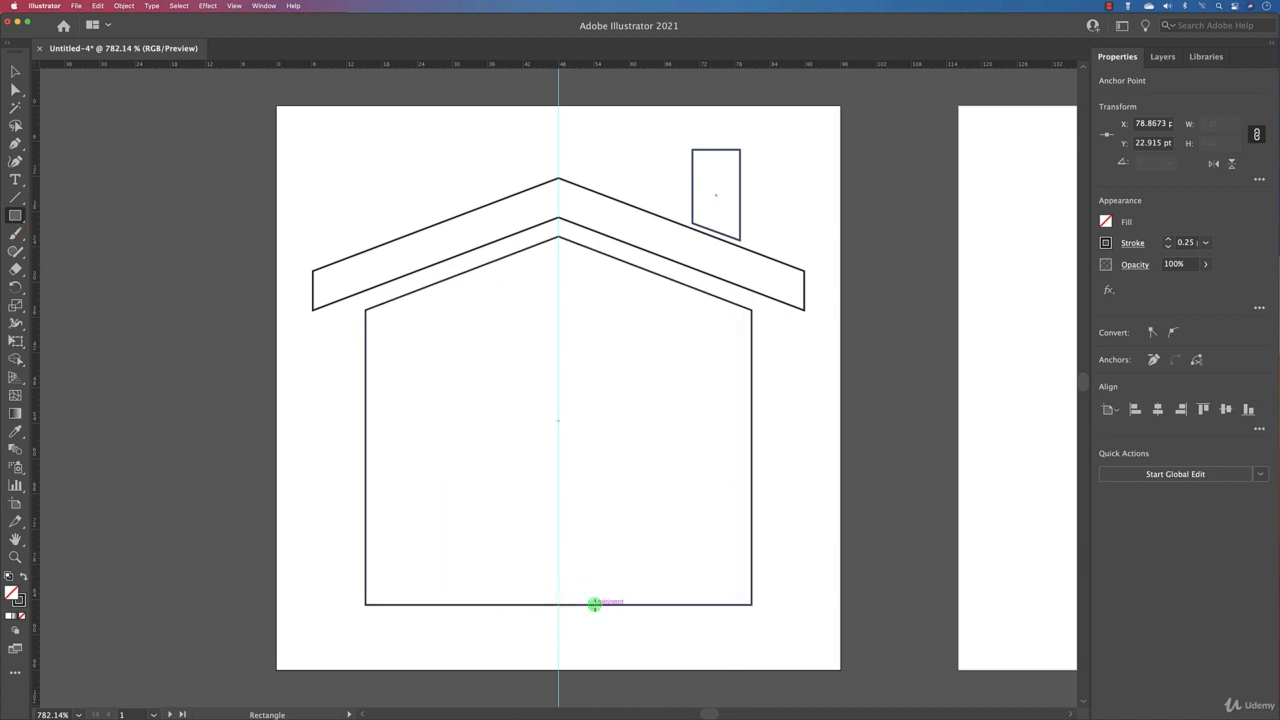
left_click_drag(594, 604, 690, 460)
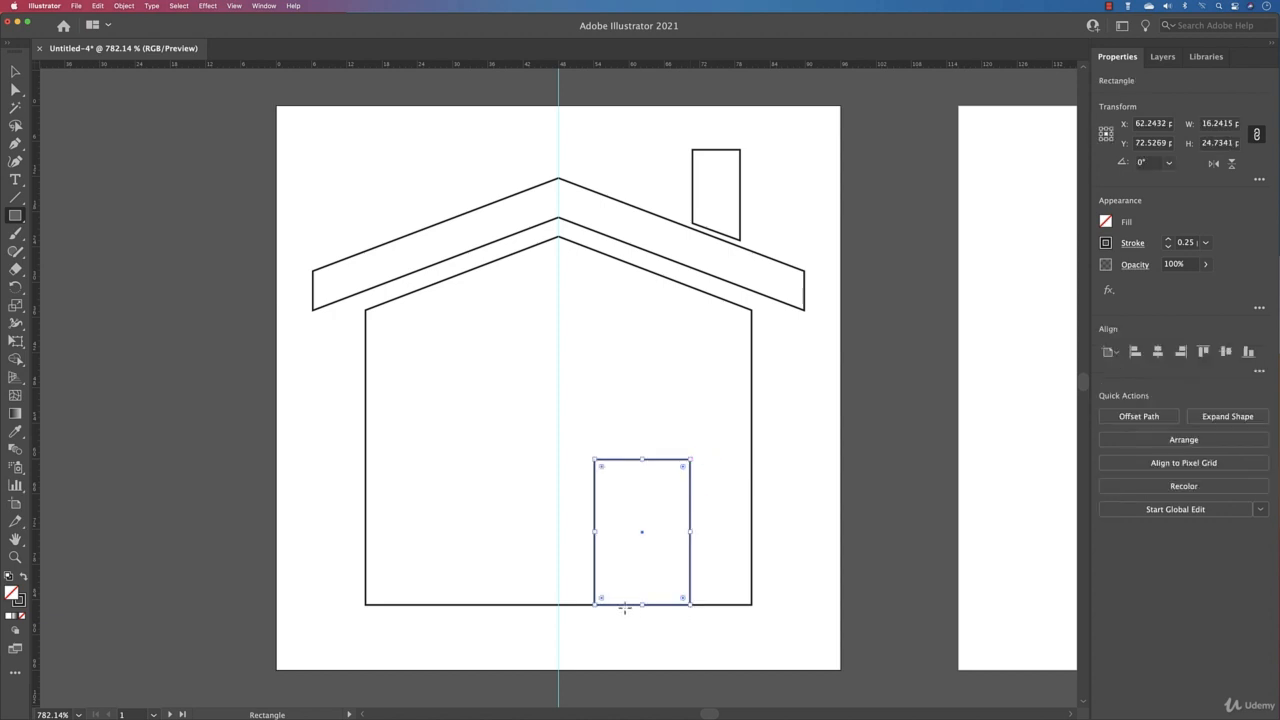
left_click(15, 71)
left_click(579, 615)
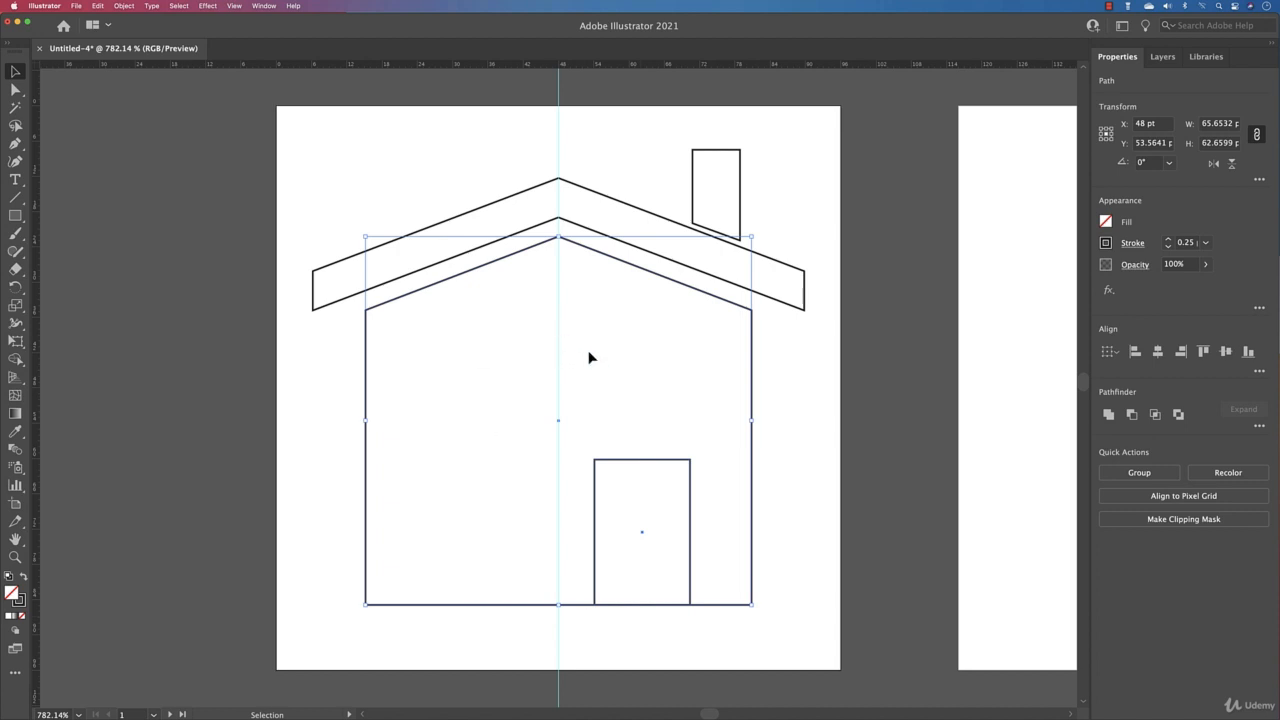
left_click(1131, 414)
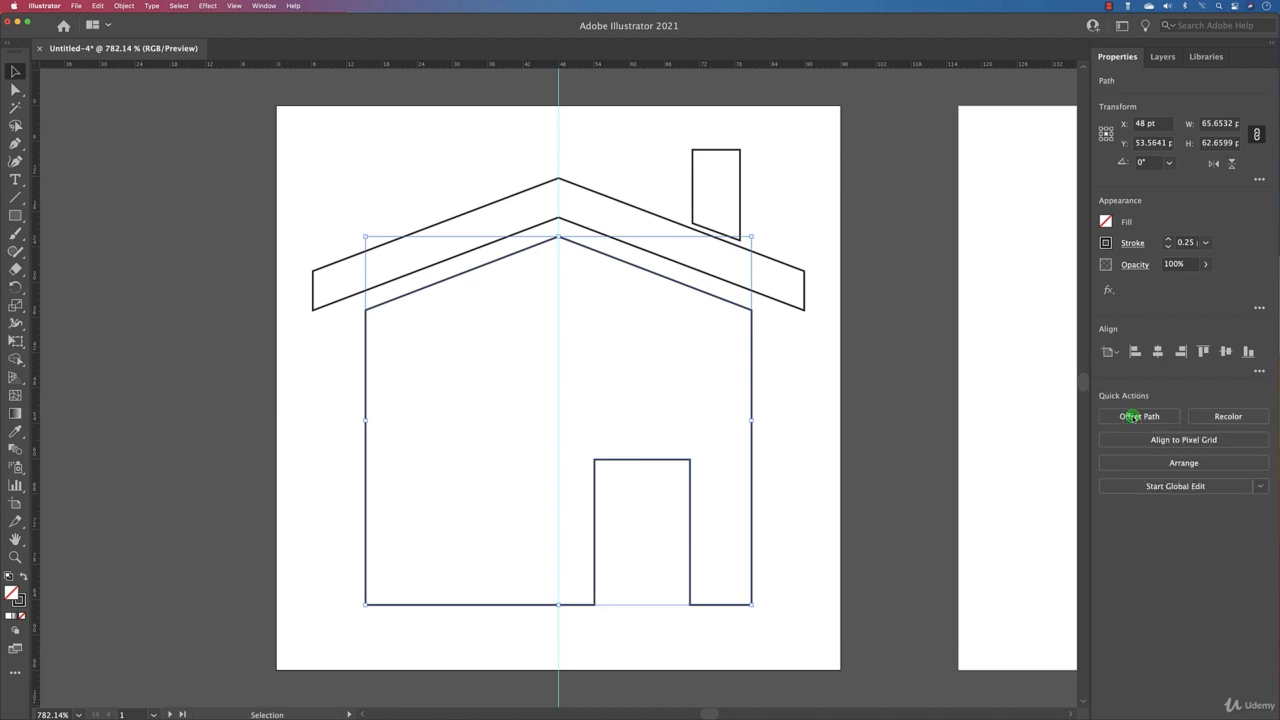
left_click(842, 508)
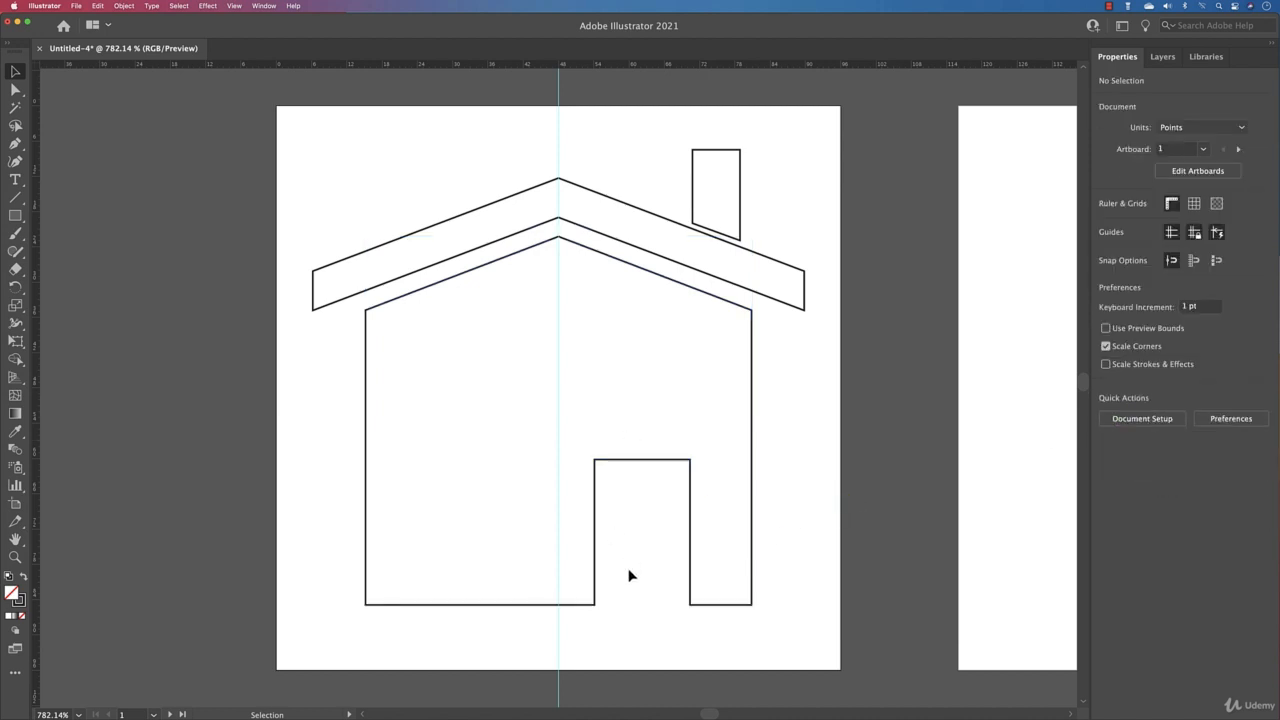
Step: Draw a window rectangle about 21.8 by 12.6 pt in the body's upper-left area and subtract it from the body
double_click(750, 562)
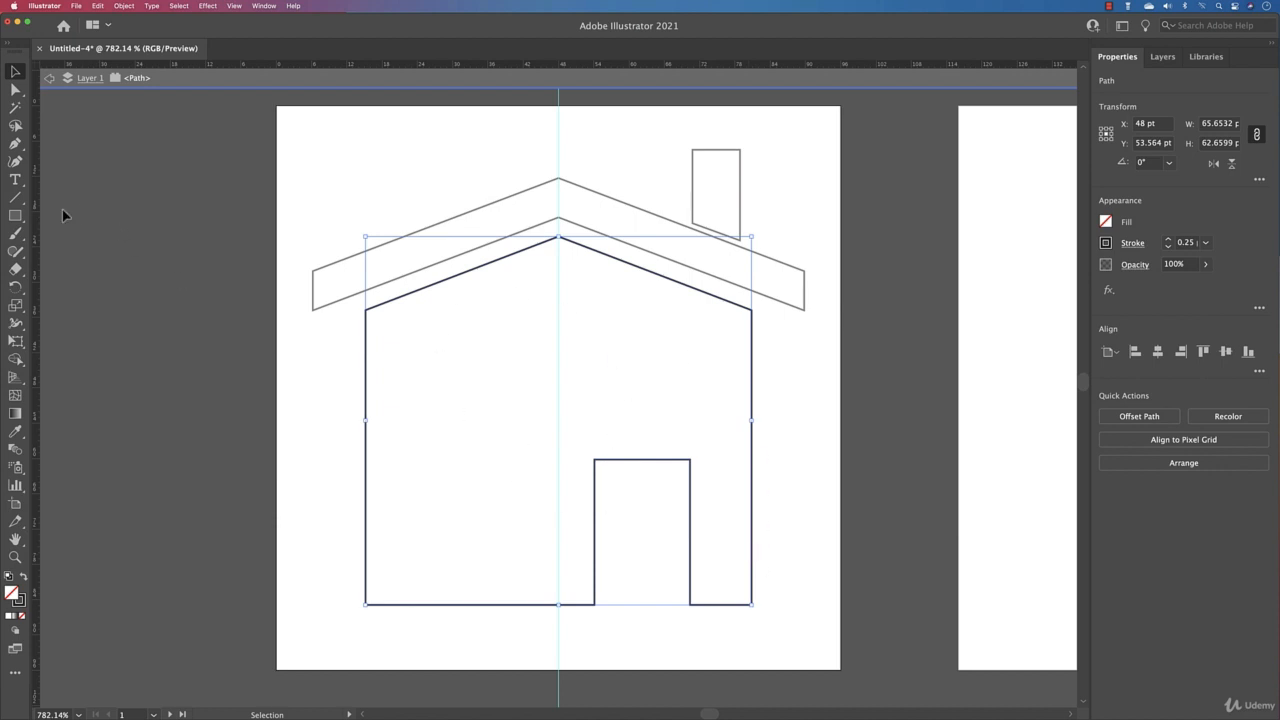
left_click(15, 215)
left_click_drag(420, 334, 548, 408)
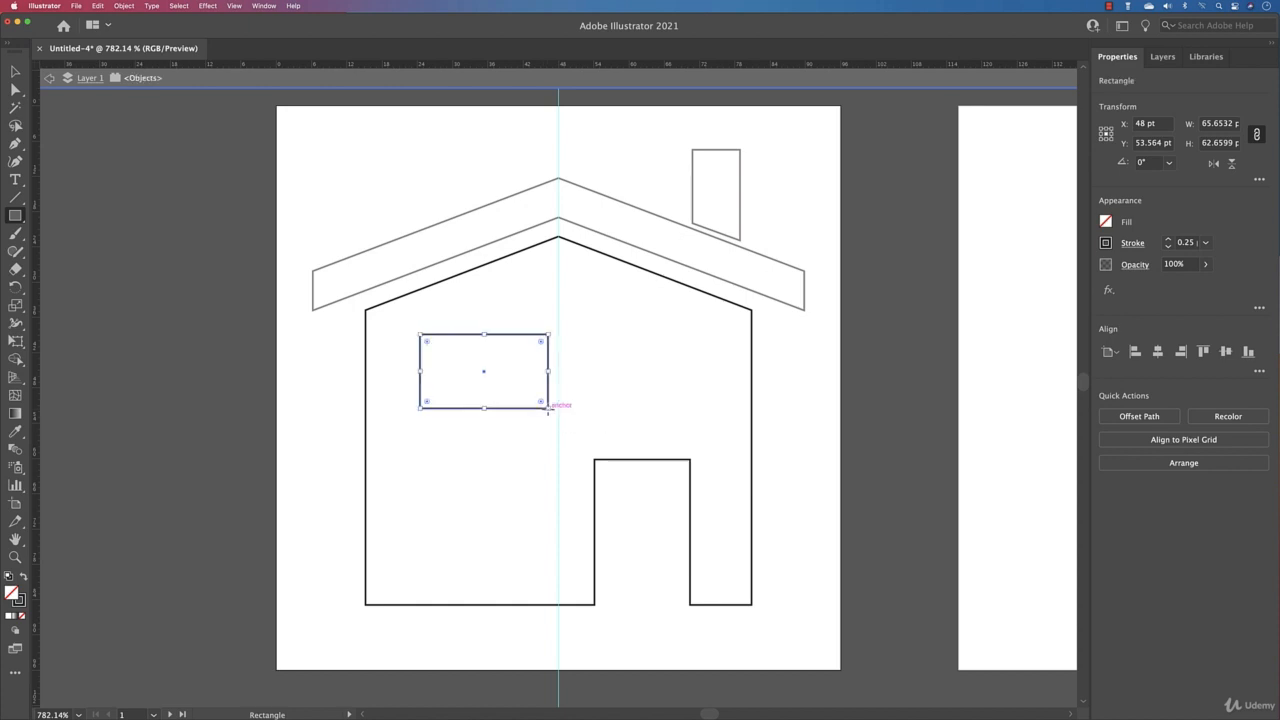
key("v")
double_click(308, 223)
left_click_drag(337, 354, 486, 417)
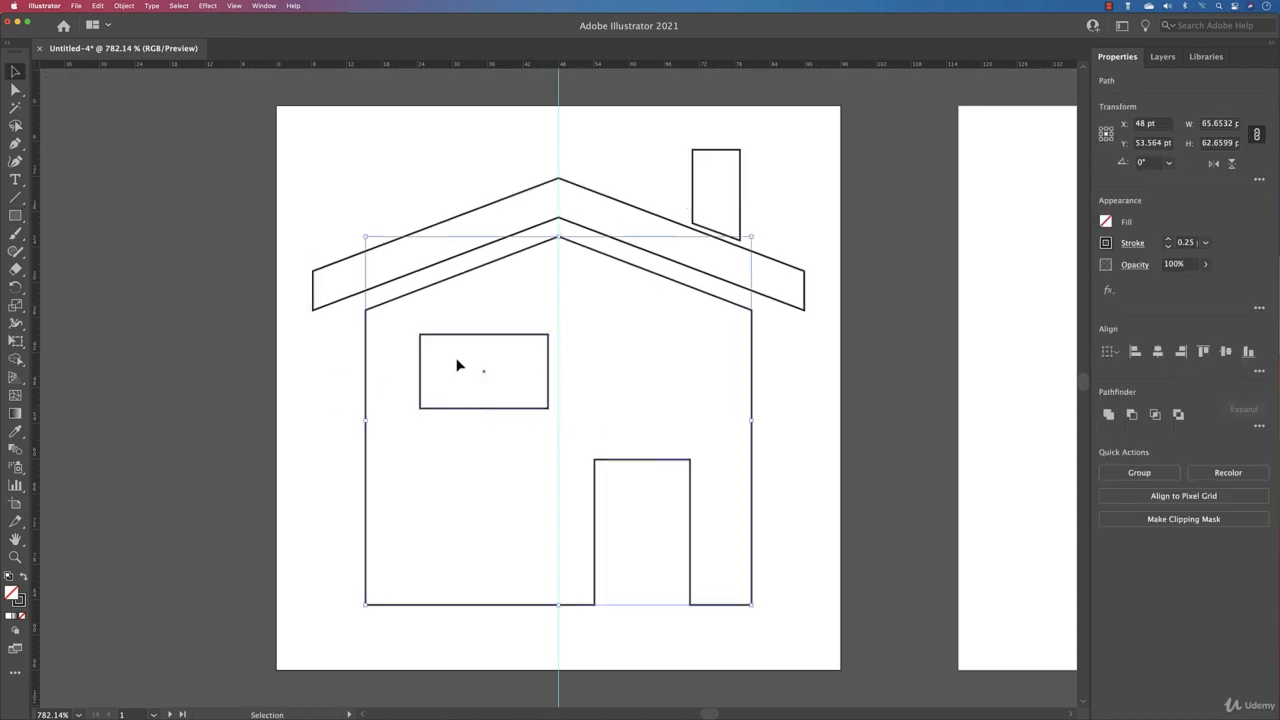
left_click(1131, 414)
left_click(831, 441)
Step: Isolate the house body's compound path and shift the window slightly left and down to about X 34.4, Y 45.5 pt
left_click(449, 412)
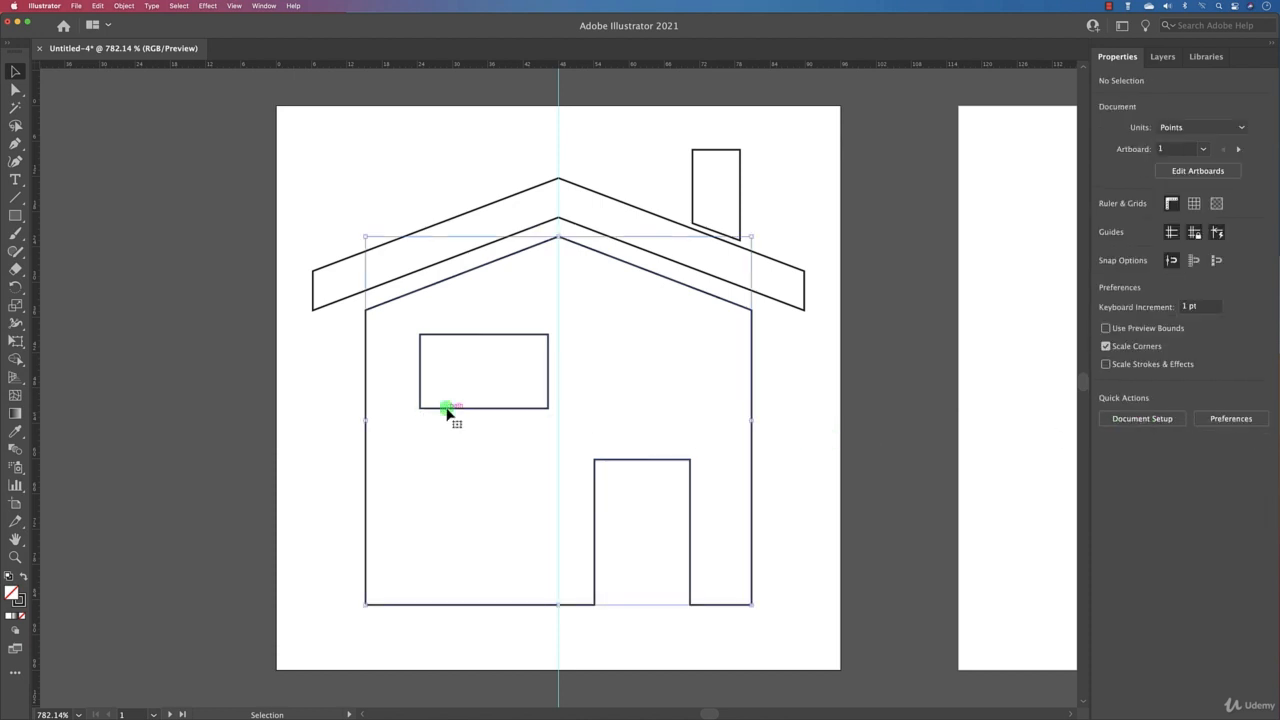
double_click(447, 410)
mouse_move(449, 412)
left_mouse_down()
mouse_move(447, 428)
mouse_move(433, 425)
mouse_move(442, 417)
left_mouse_up()
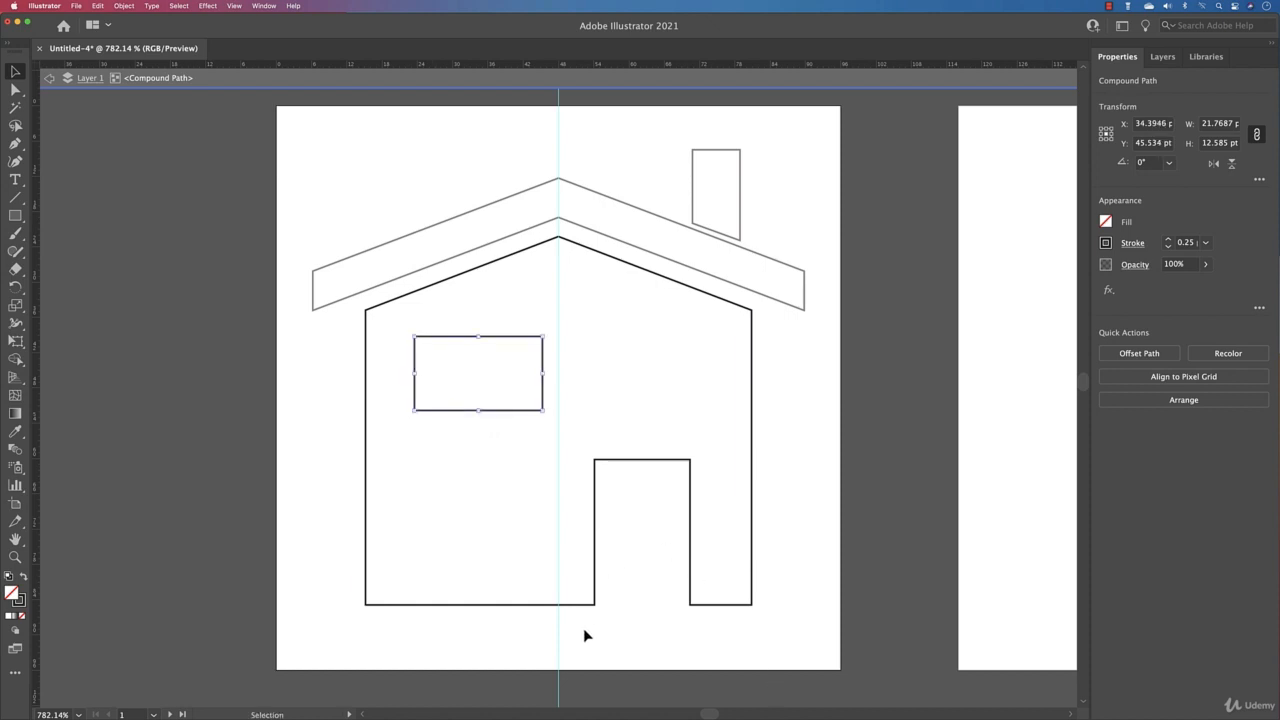
Step: Shift the anchor points of the door opening slightly left, keeping it on the body's bottom edge, and leave isolation mode
left_click(15, 89)
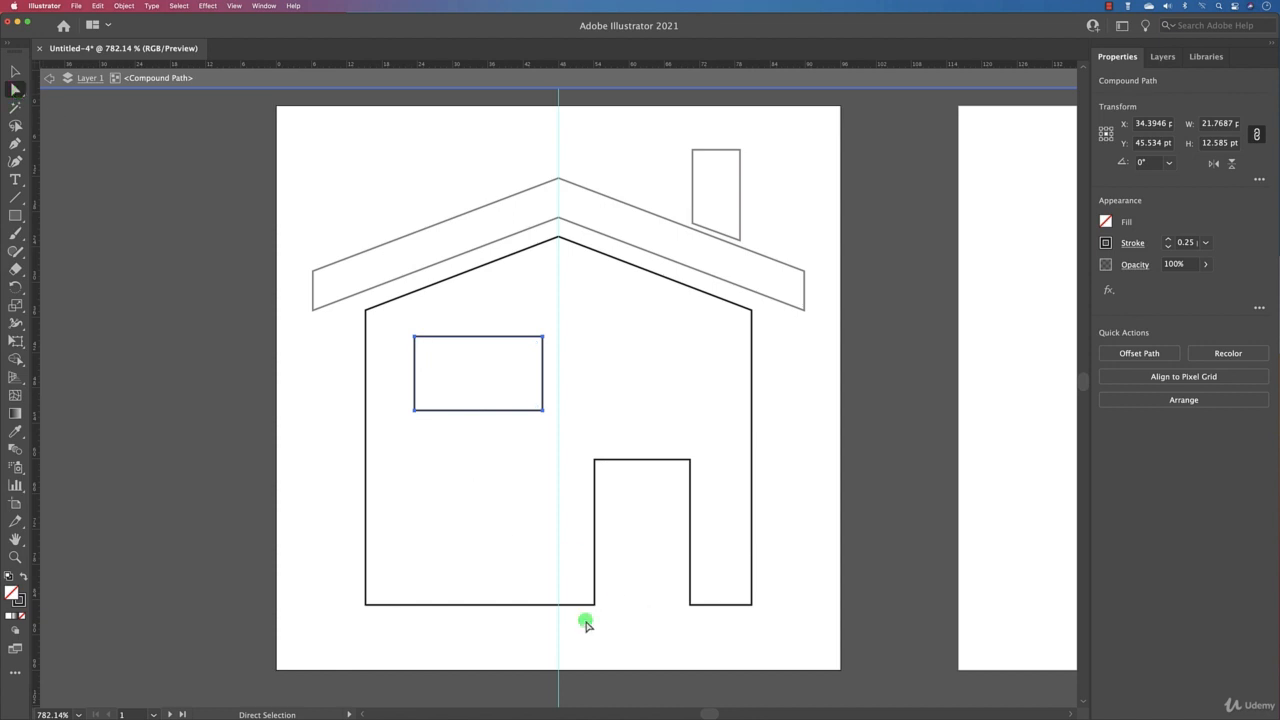
left_click_drag(583, 620, 714, 442)
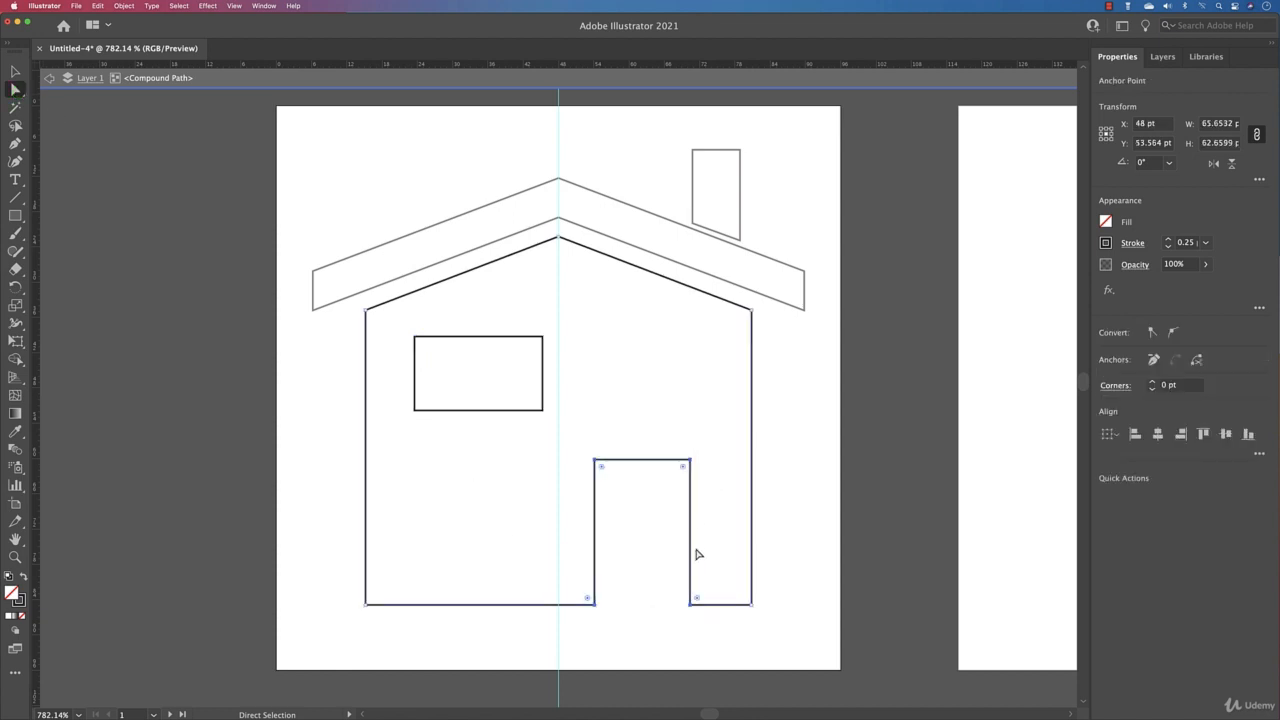
mouse_move(690, 535)
left_mouse_down()
mouse_move(580, 537)
mouse_move(711, 543)
mouse_move(689, 537)
mouse_move(711, 531)
mouse_move(685, 539)
left_mouse_up()
left_click(817, 506)
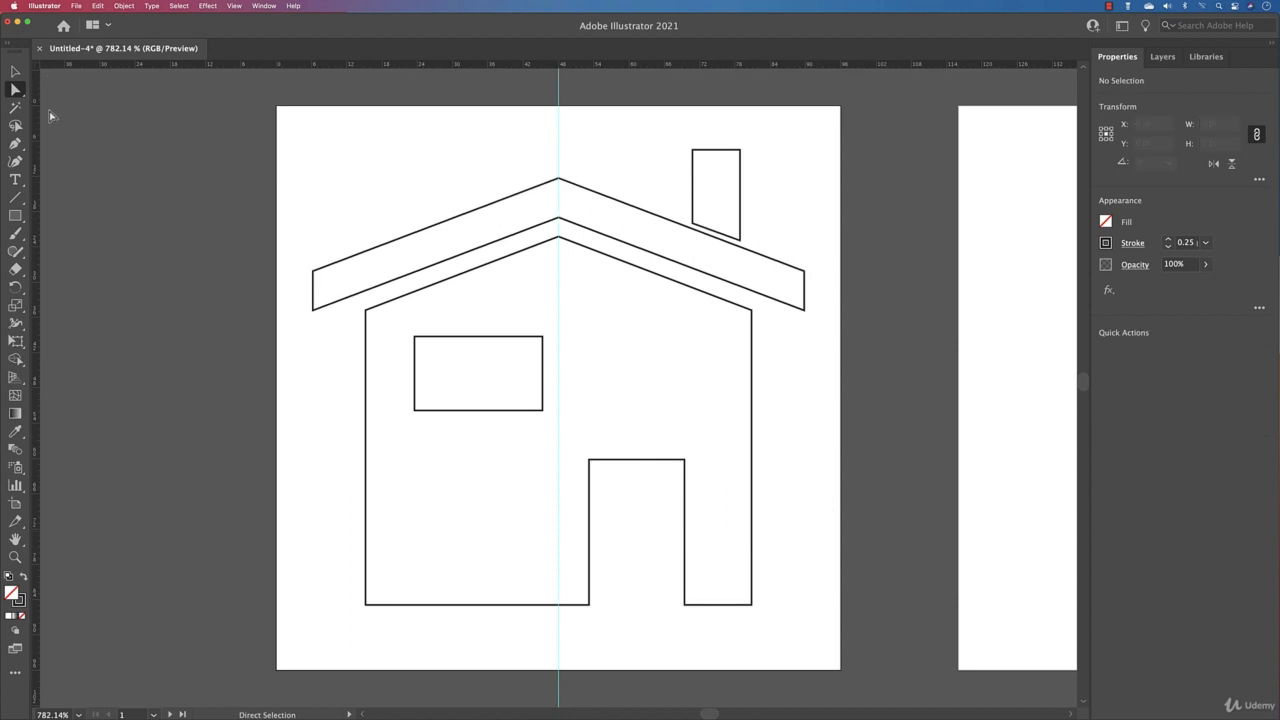
Step: Fill all parts of the house icon, including roof, chimney and body, with the black swatch
left_click(15, 71)
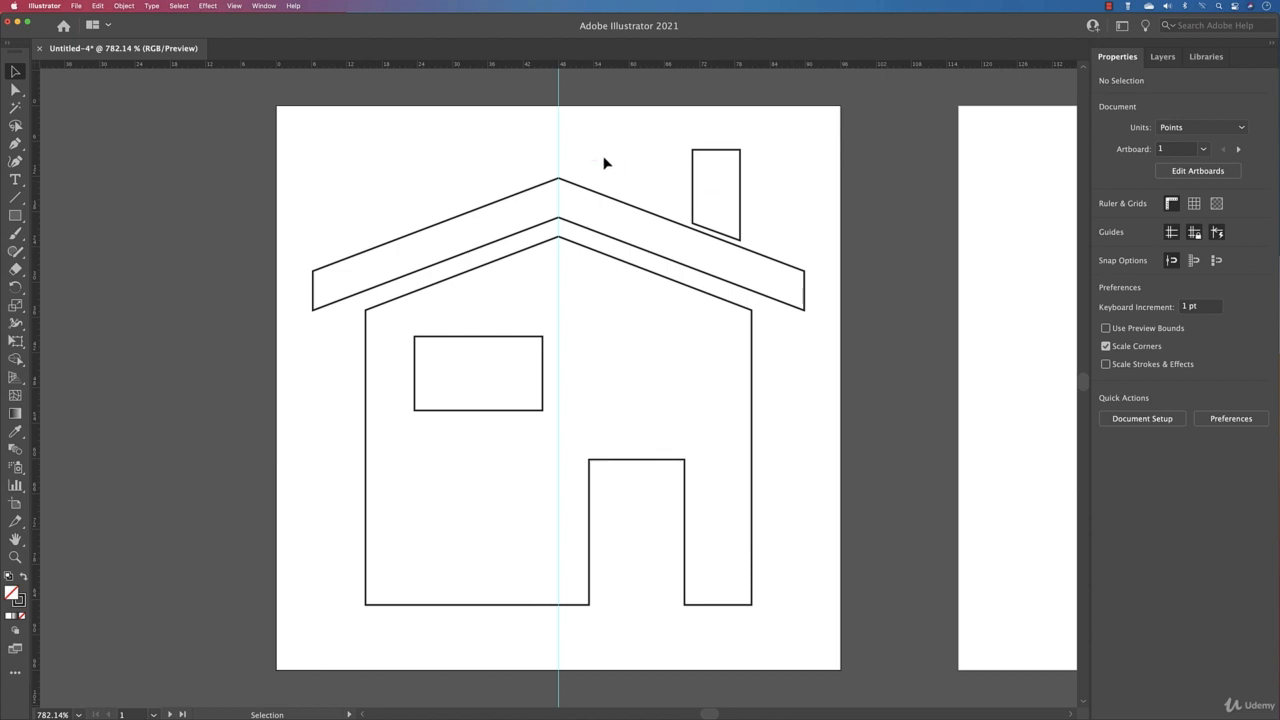
left_click_drag(604, 163, 725, 410)
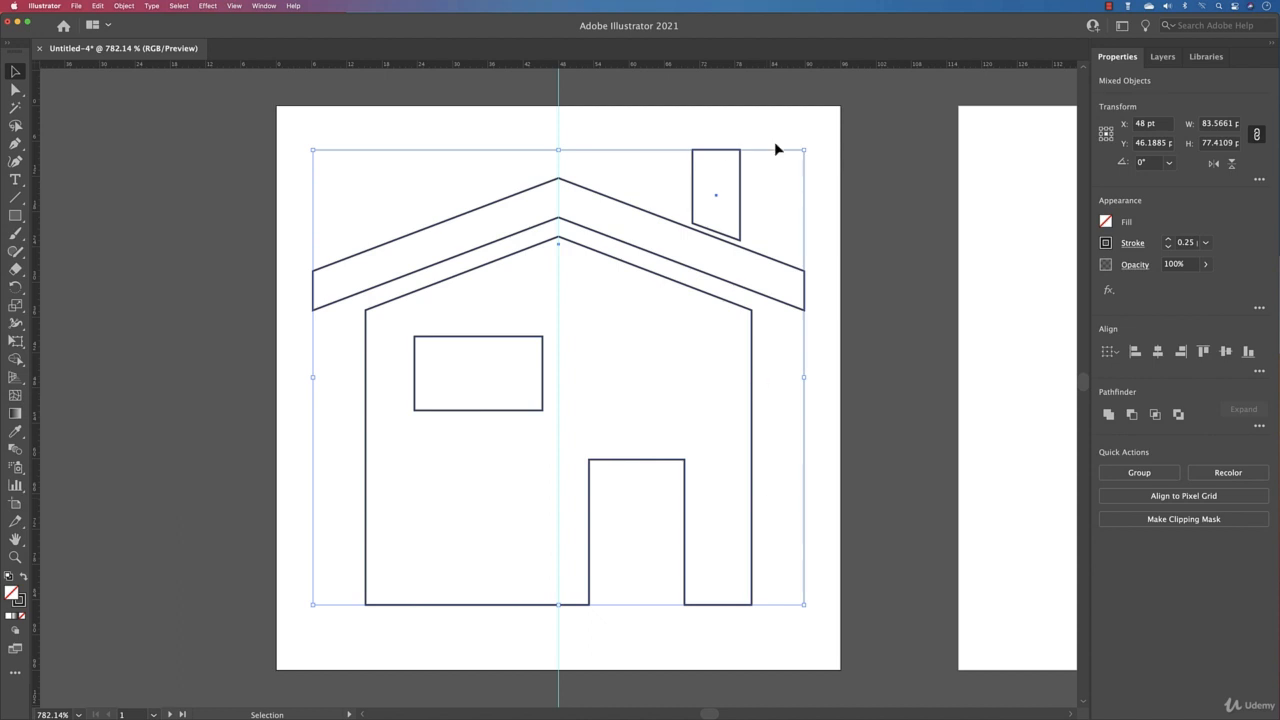
left_click(1106, 222)
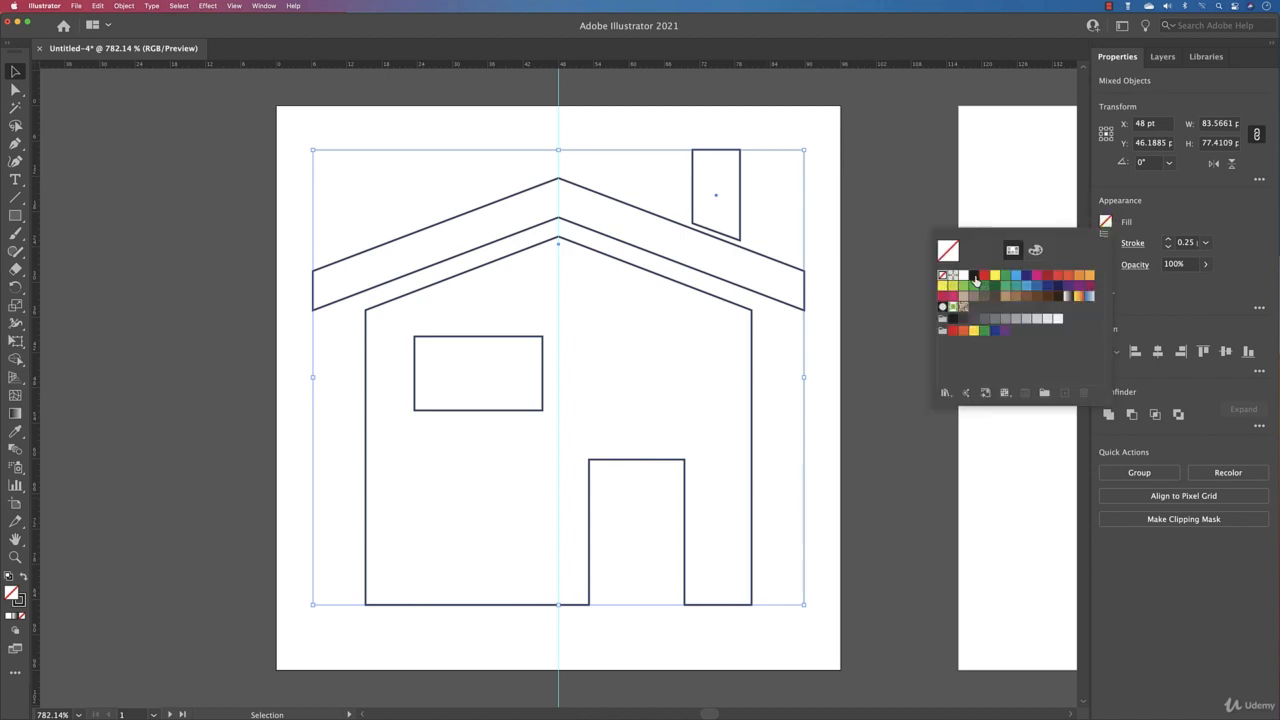
left_click(981, 281)
left_click(830, 265)
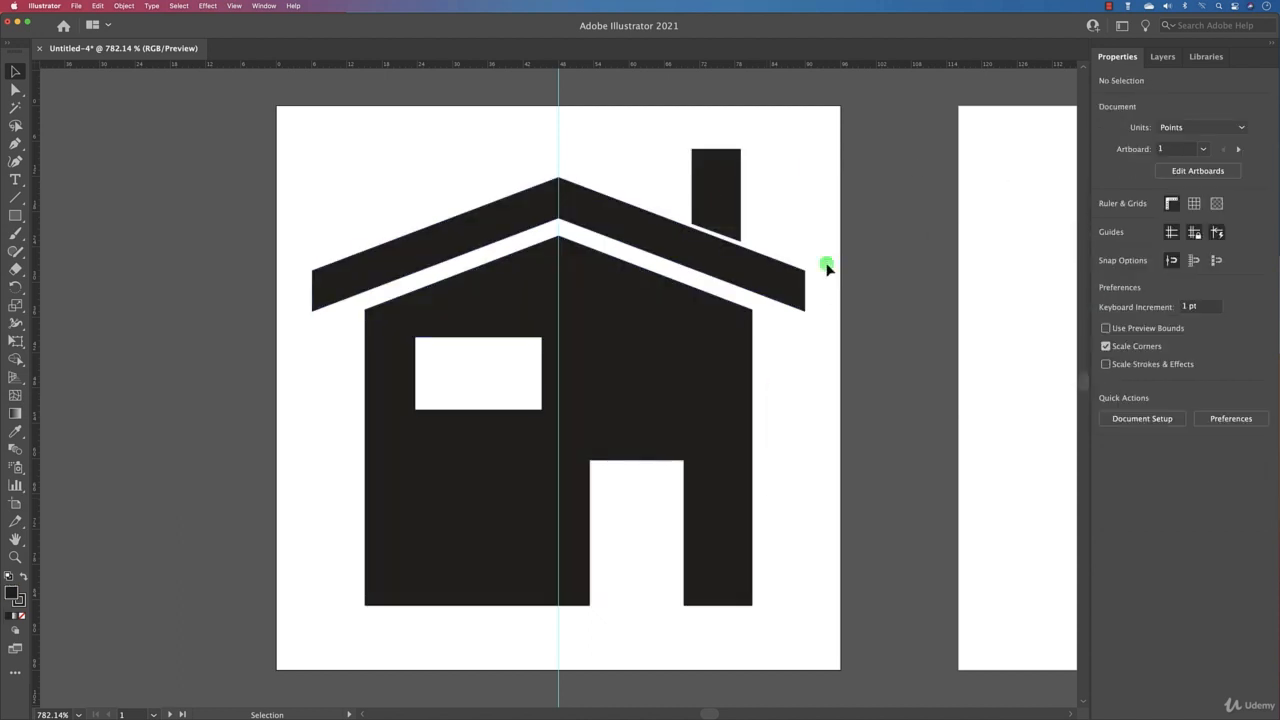
Step: Stretch the chimney's lower edge down so that it overlaps the roof and closes the gap
left_click(705, 210)
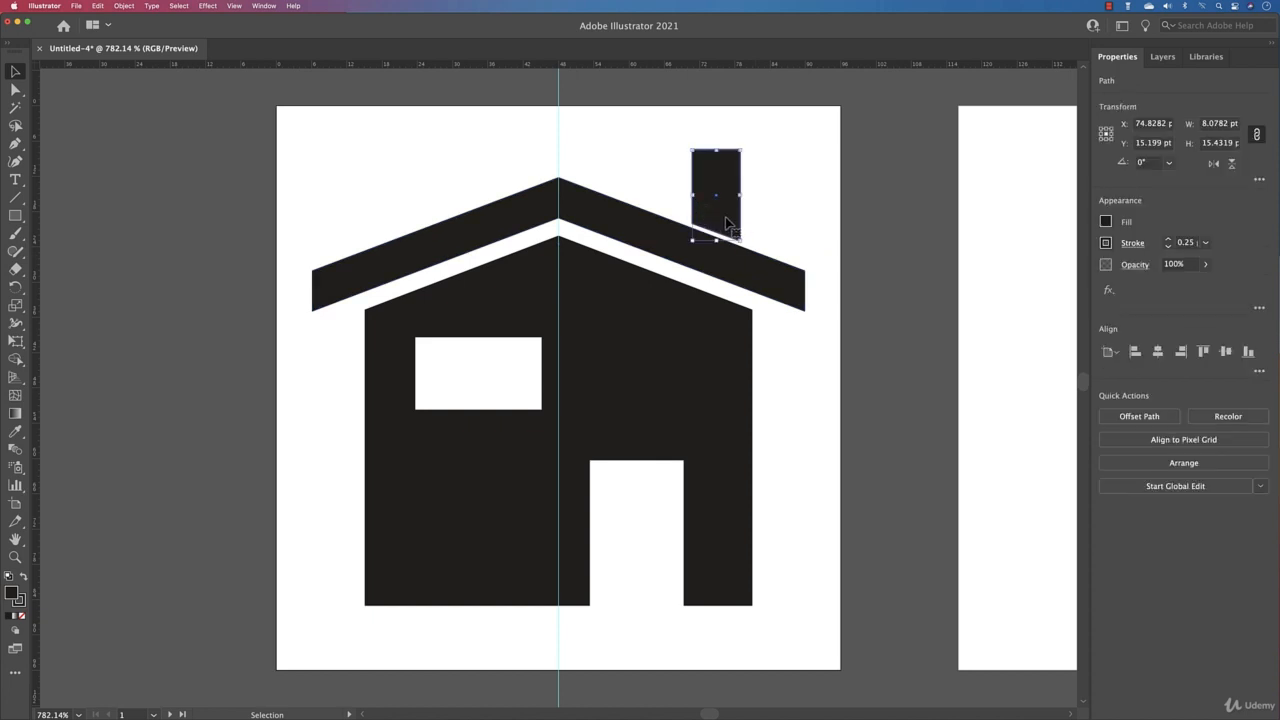
left_click_drag(717, 240, 717, 250)
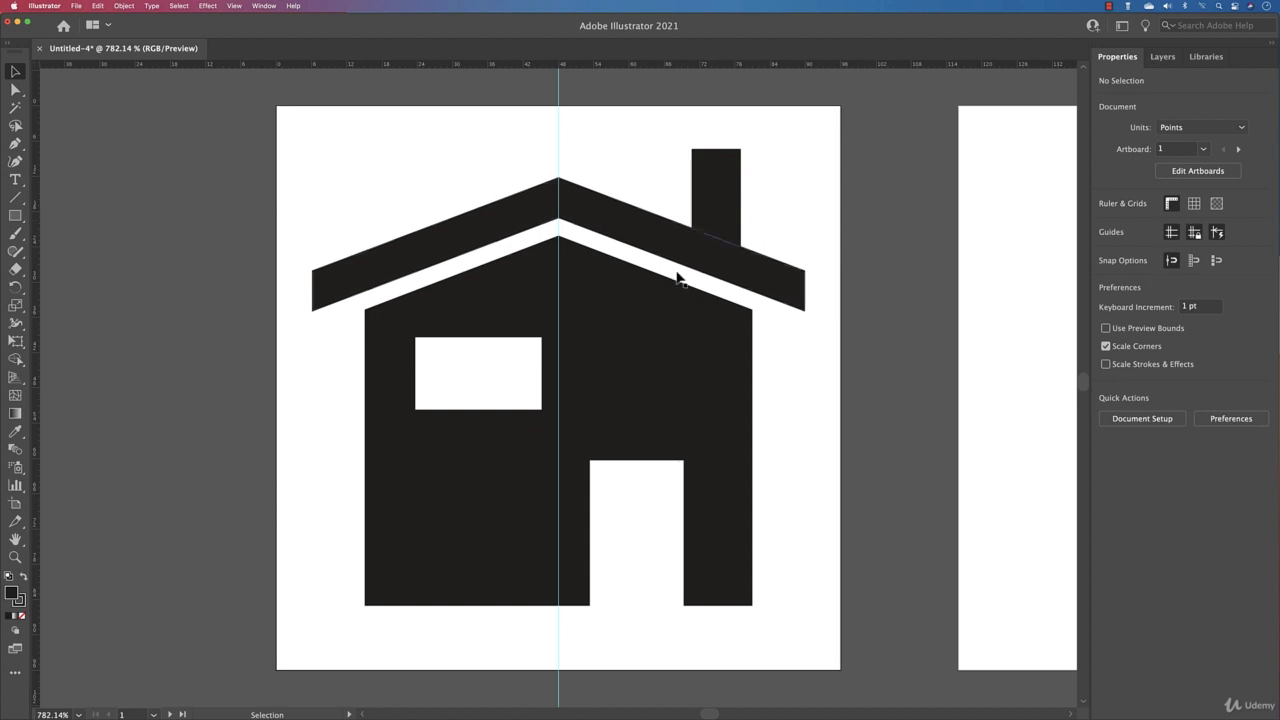
Step: Isolate the house body's compound path, shift the window left to about X 33.3 pt, and leave isolation mode
left_click(482, 341)
double_click(482, 341)
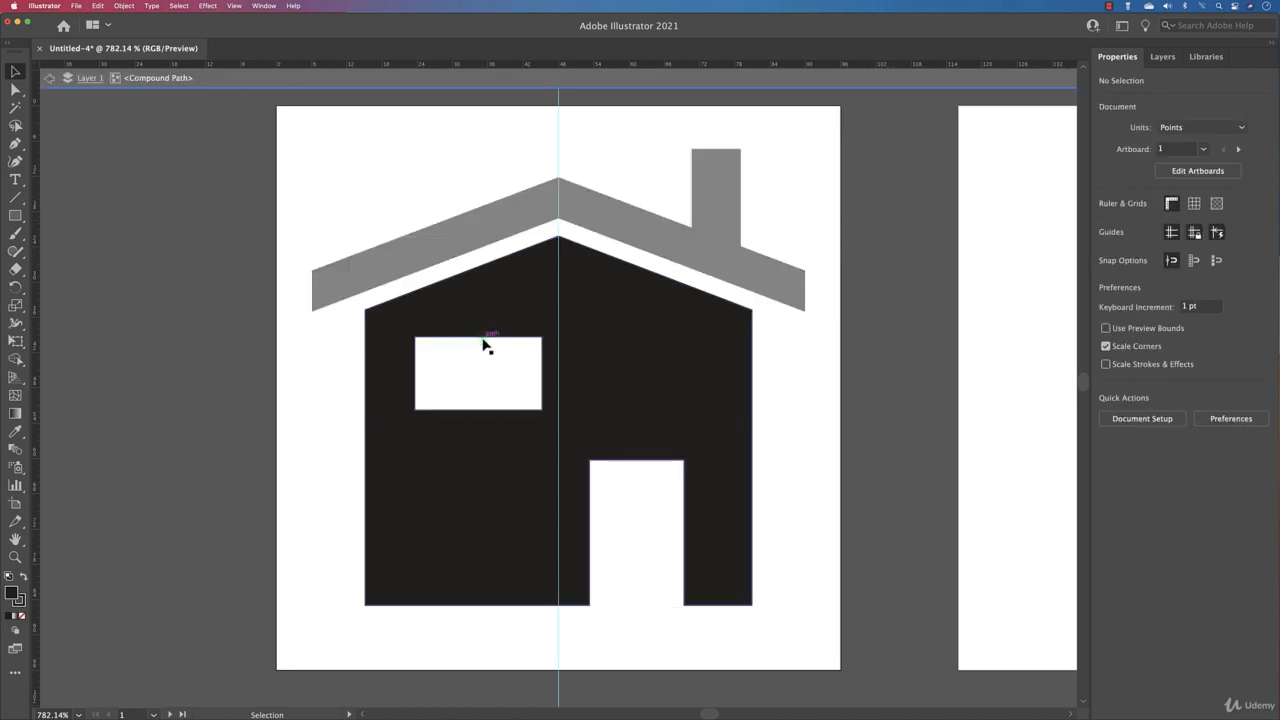
left_click_drag(481, 342, 476, 345)
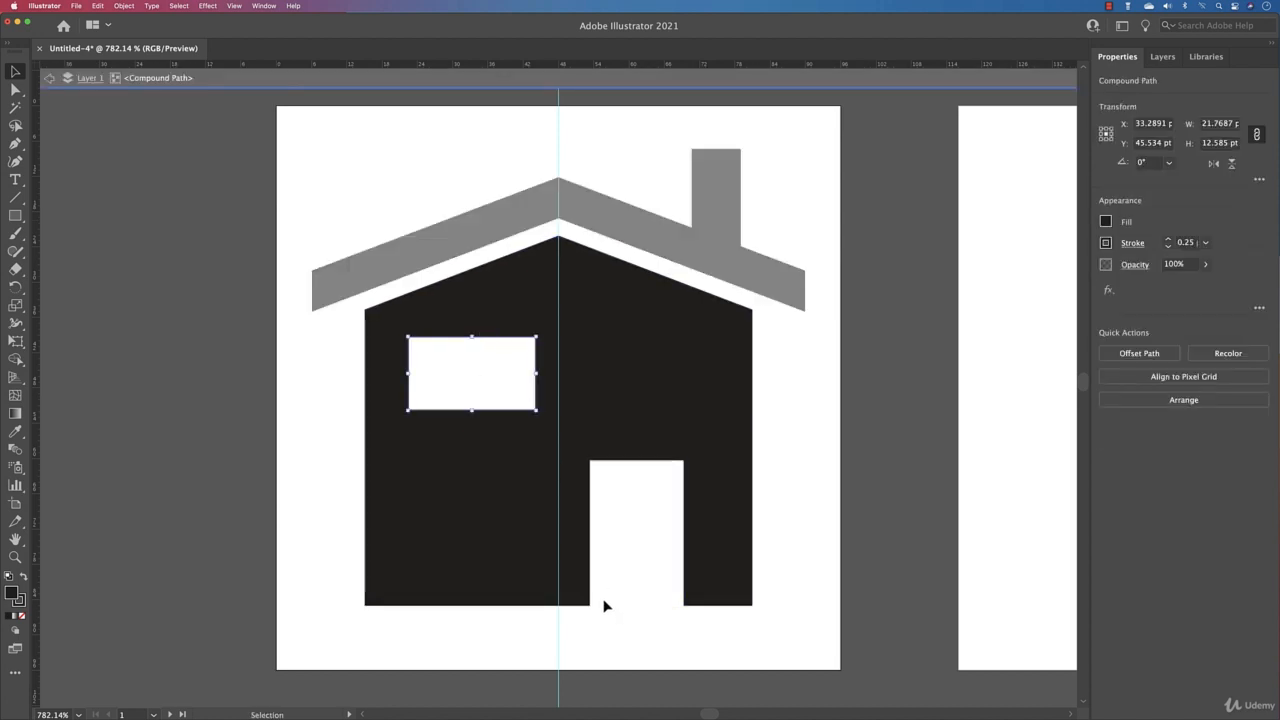
double_click(794, 469)
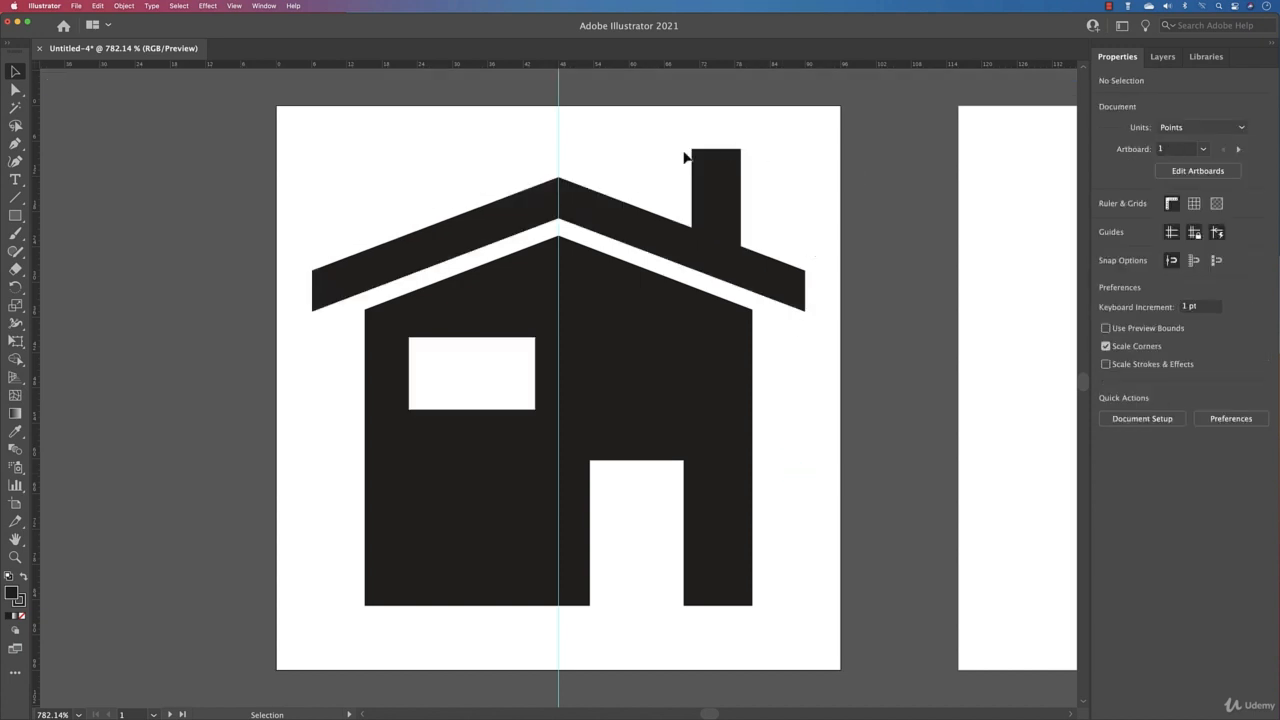
Step: Slightly round the roof's outer and inner peak corners on the centre guide
left_click(505, 204)
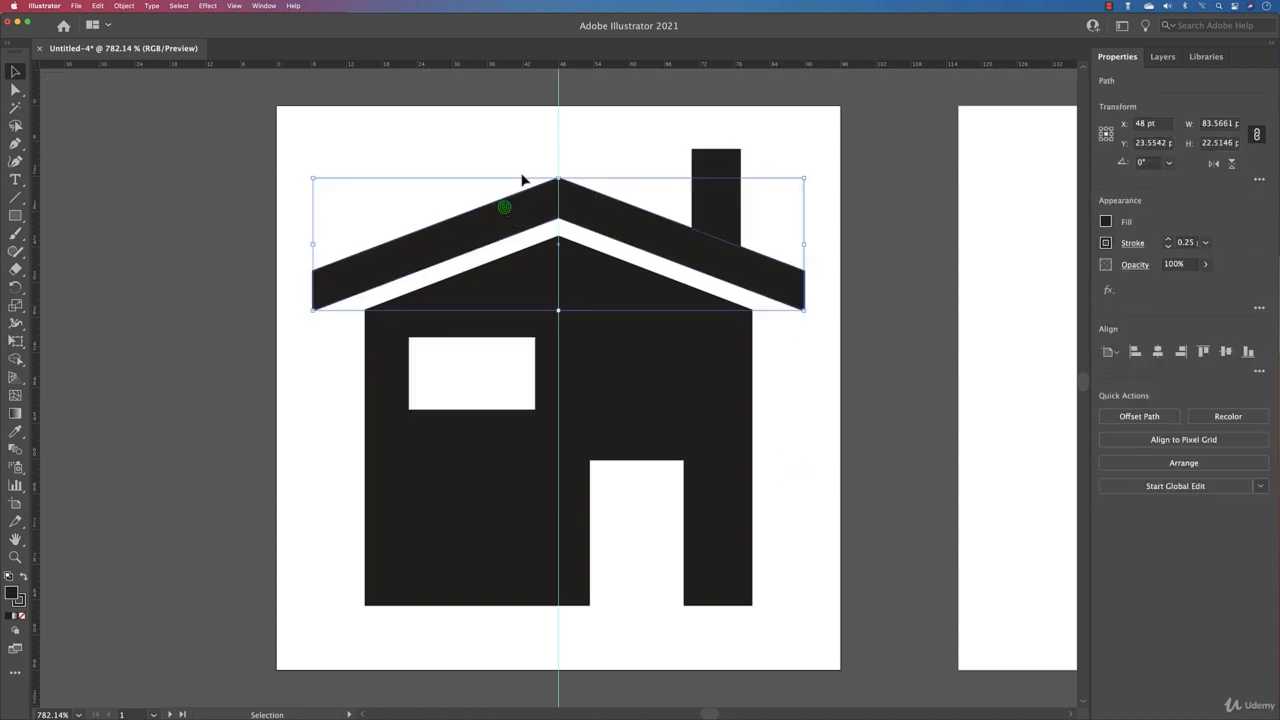
key("a")
left_click_drag(558, 187, 558, 187)
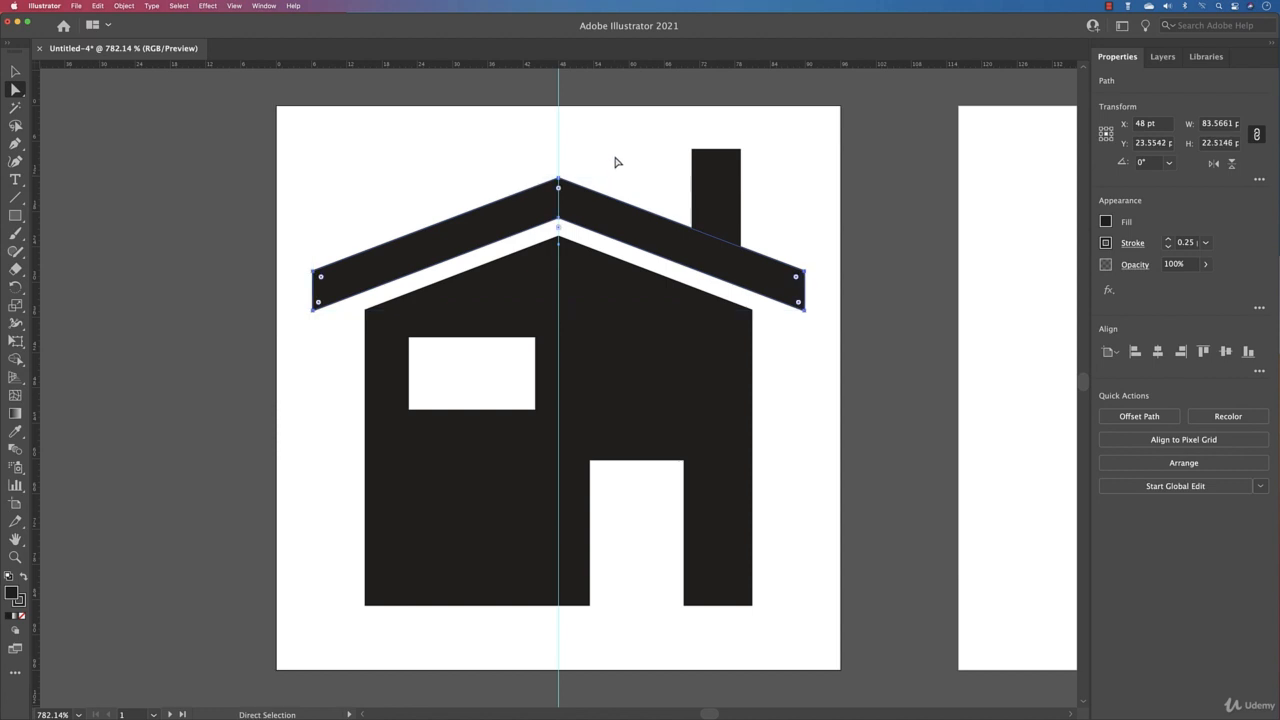
left_click(613, 164)
left_click(559, 183)
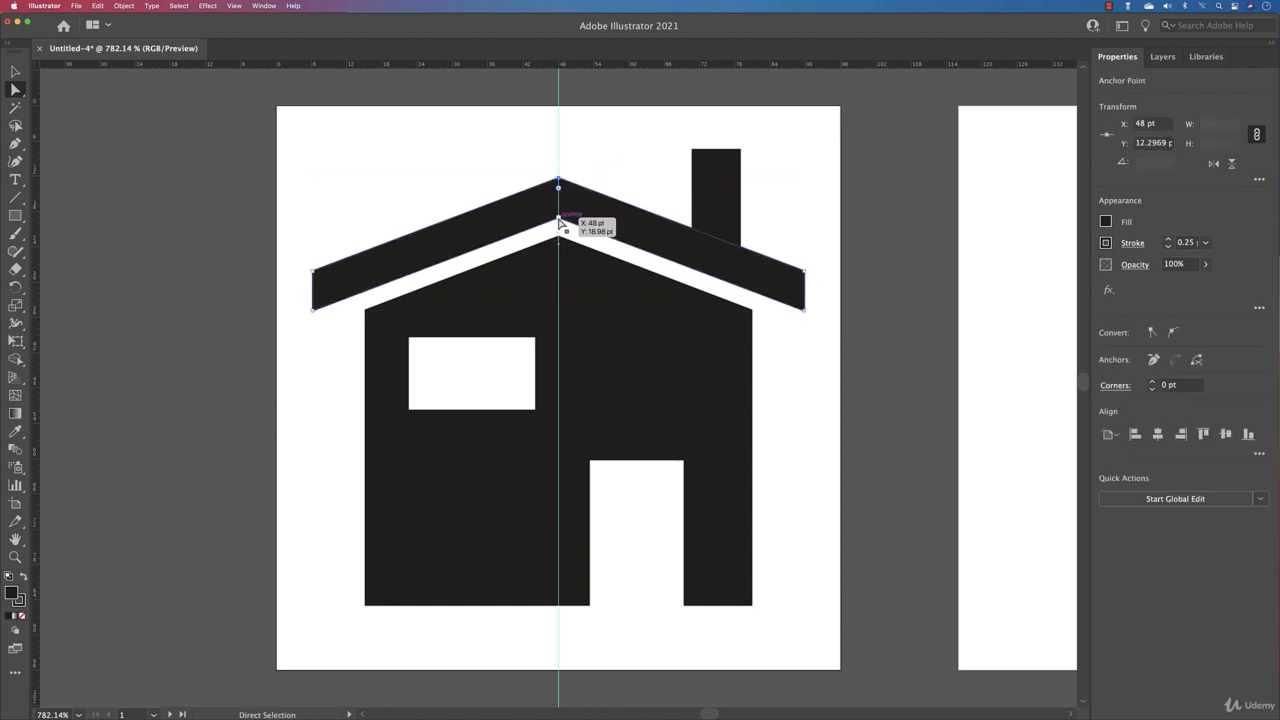
left_click(559, 218, "shift")
left_click_drag(562, 208, 559, 191)
left_click(381, 180)
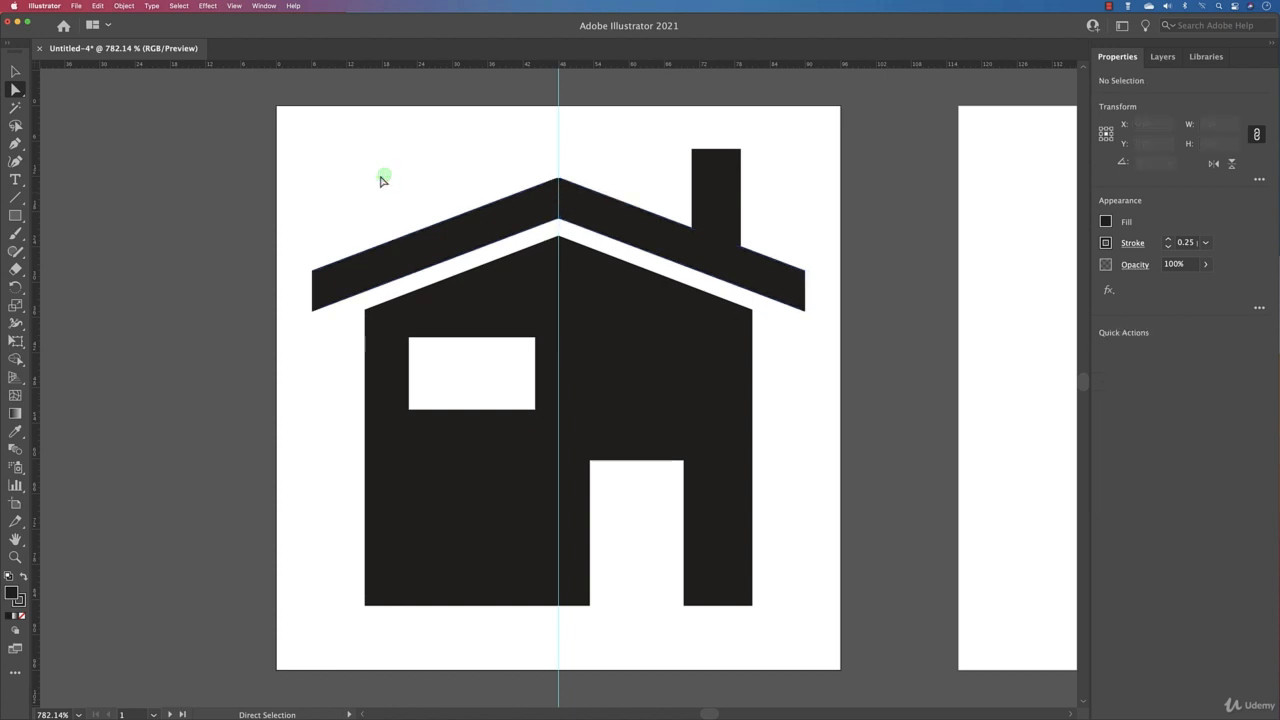
Step: Round the lower corner at both ends of the roof with a radius of about 4.6 pt
left_click(312, 310)
left_click(366, 239)
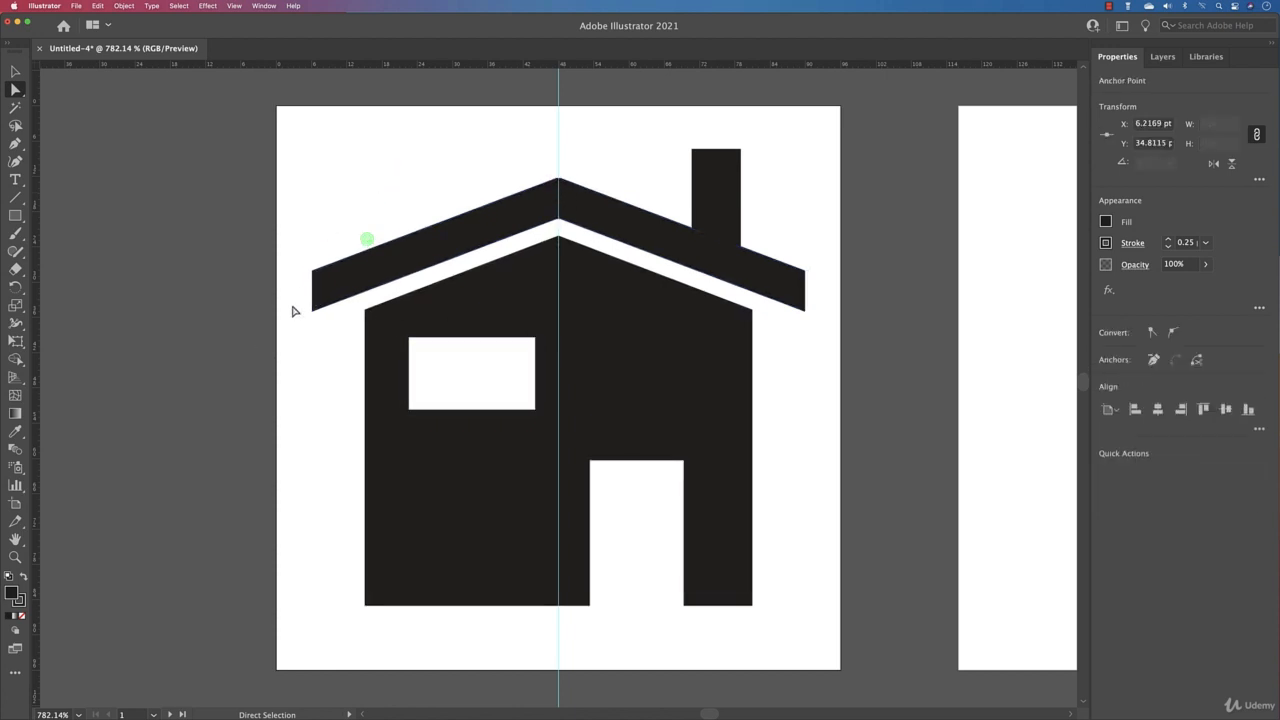
left_click_drag(303, 329, 322, 304)
left_click_drag(790, 326, 729, 263)
key("v")
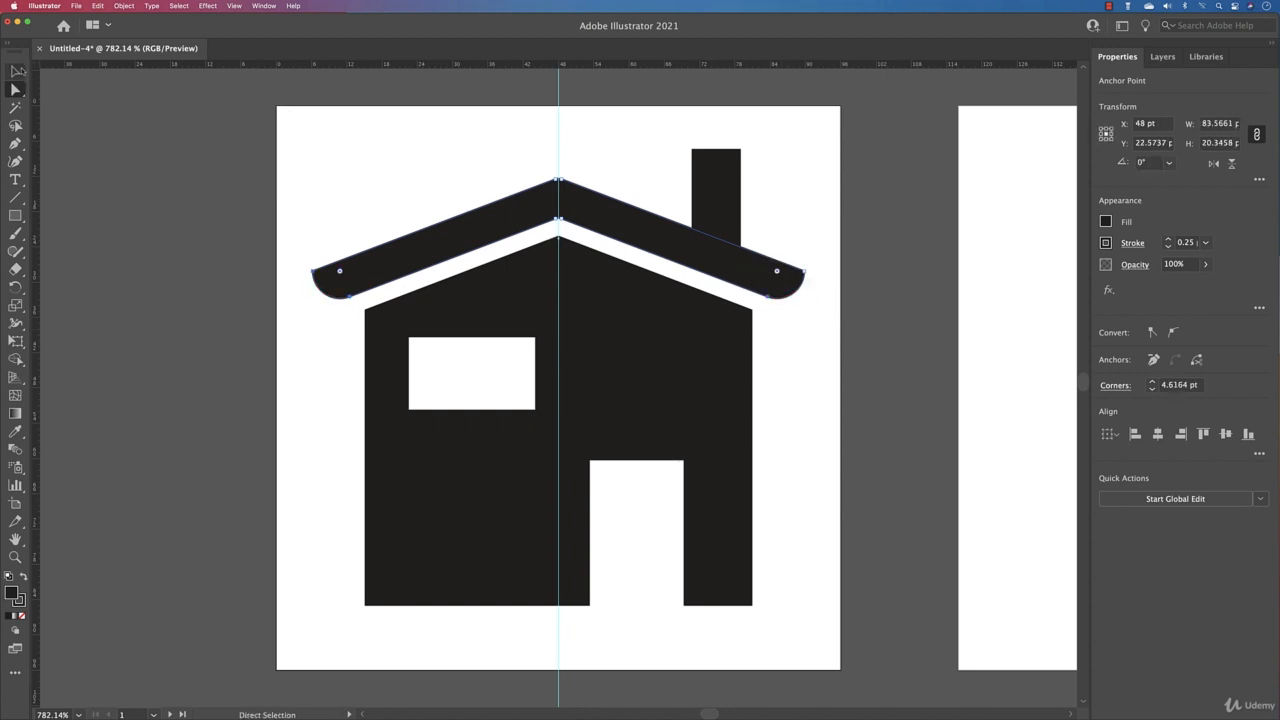
left_click(248, 132)
Step: Slightly round the house body's peak and its two upper side corners below the roof
left_click(679, 424)
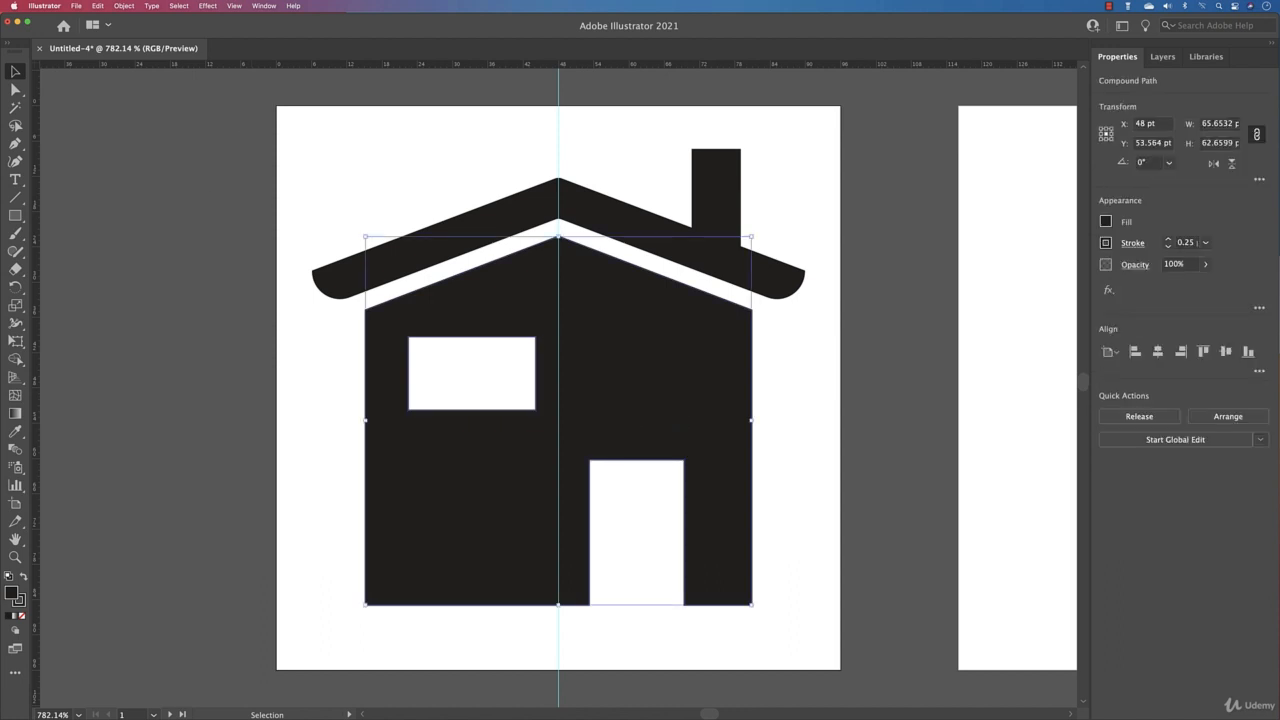
left_click(15, 89)
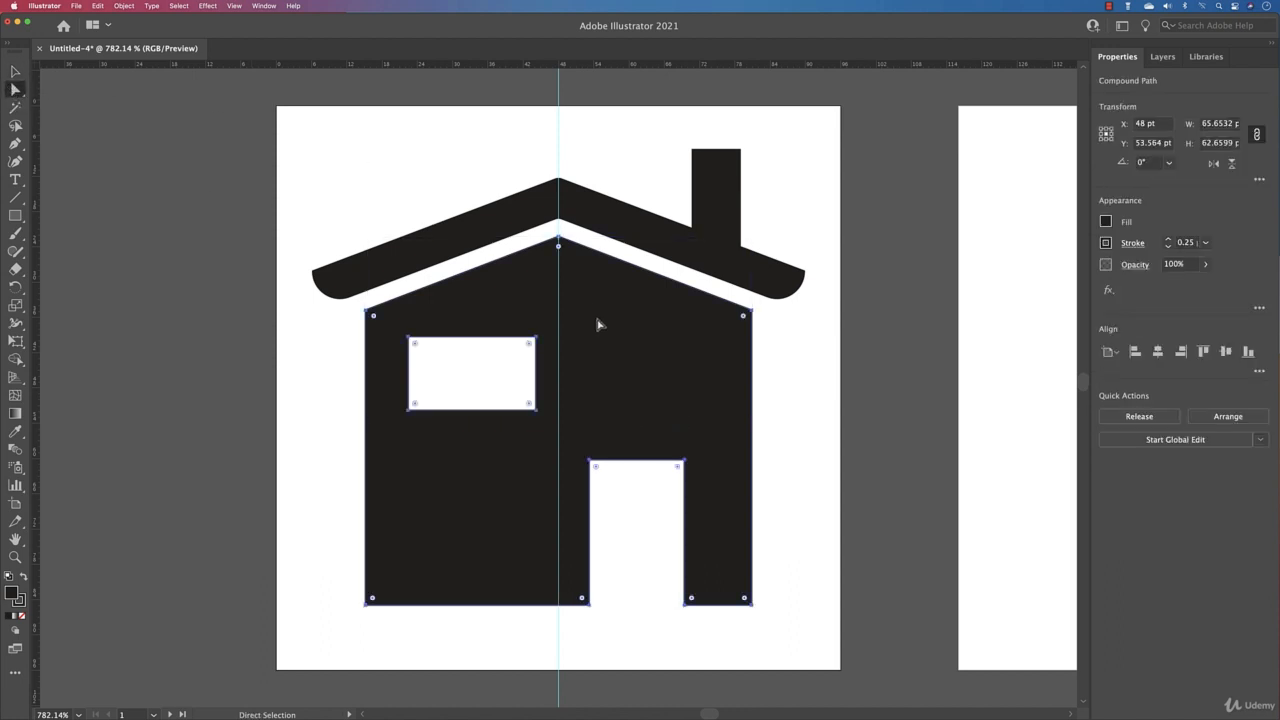
left_click_drag(344, 335, 788, 230)
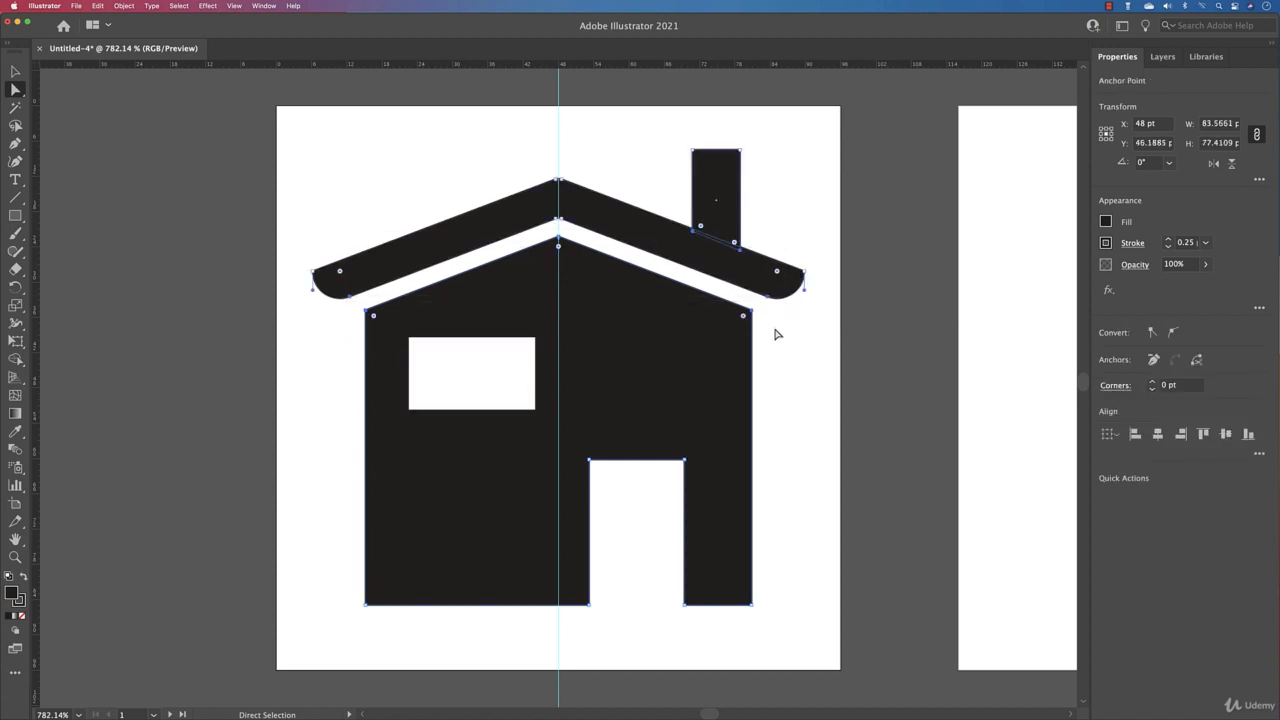
left_click(776, 334)
left_click(743, 316)
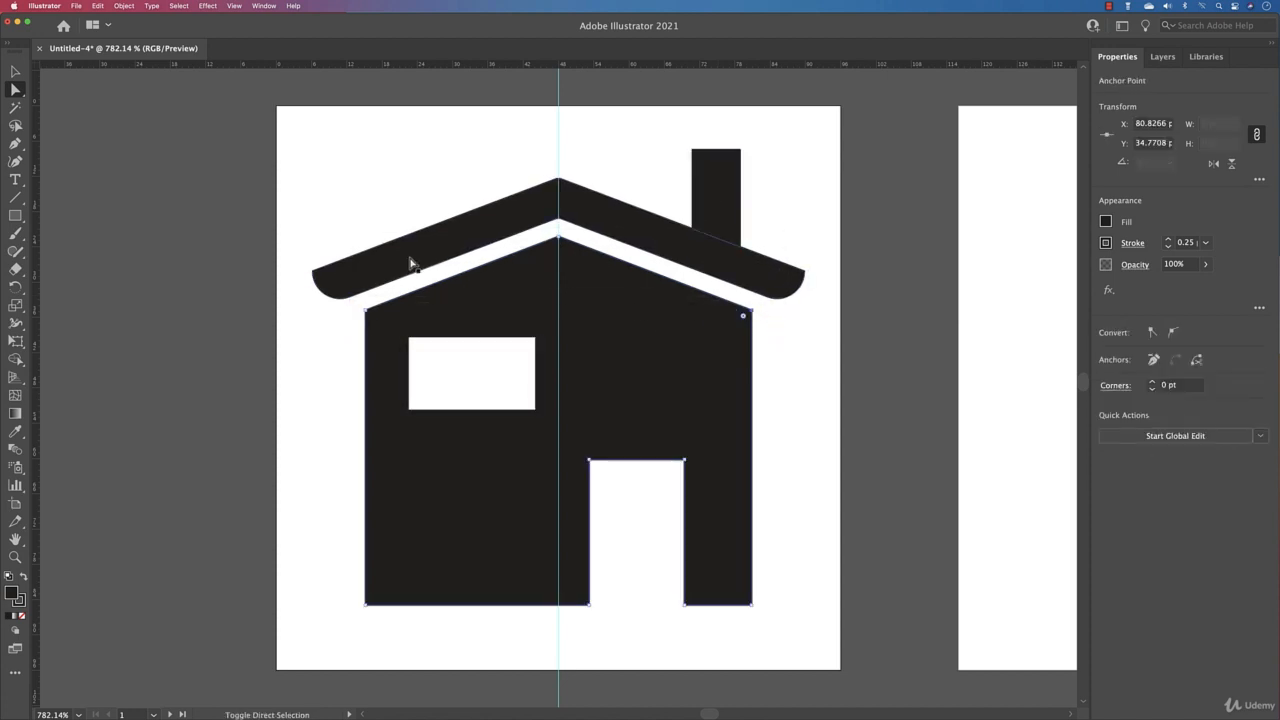
left_click(372, 315, "shift")
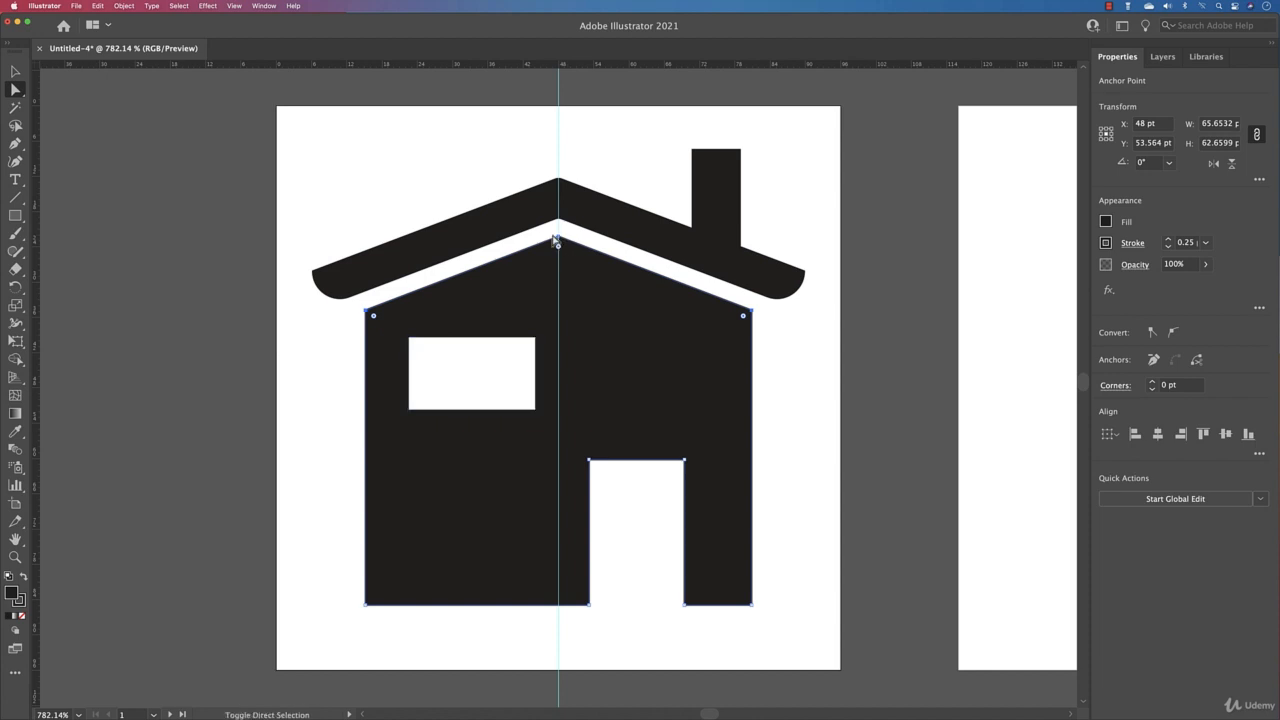
left_click_drag(560, 252, 559, 249)
left_click(771, 423)
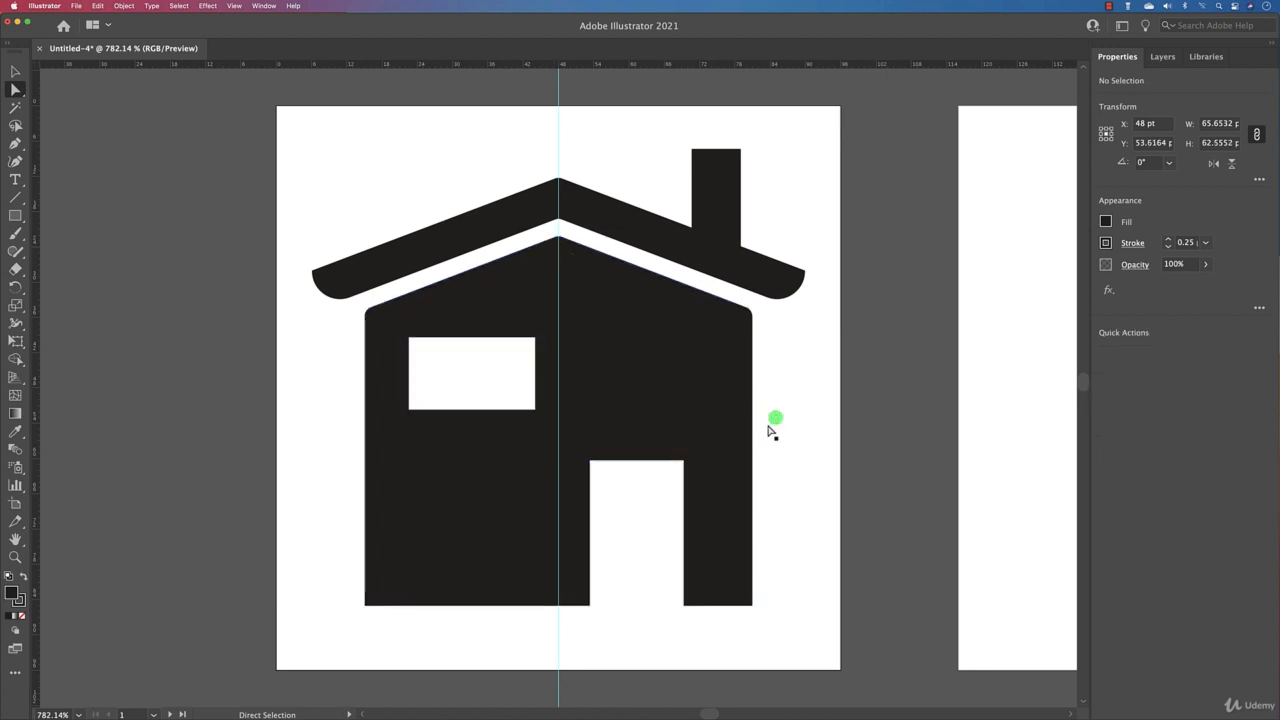
Step: Slightly round all four corners of the window opening in the house body
left_click(505, 410)
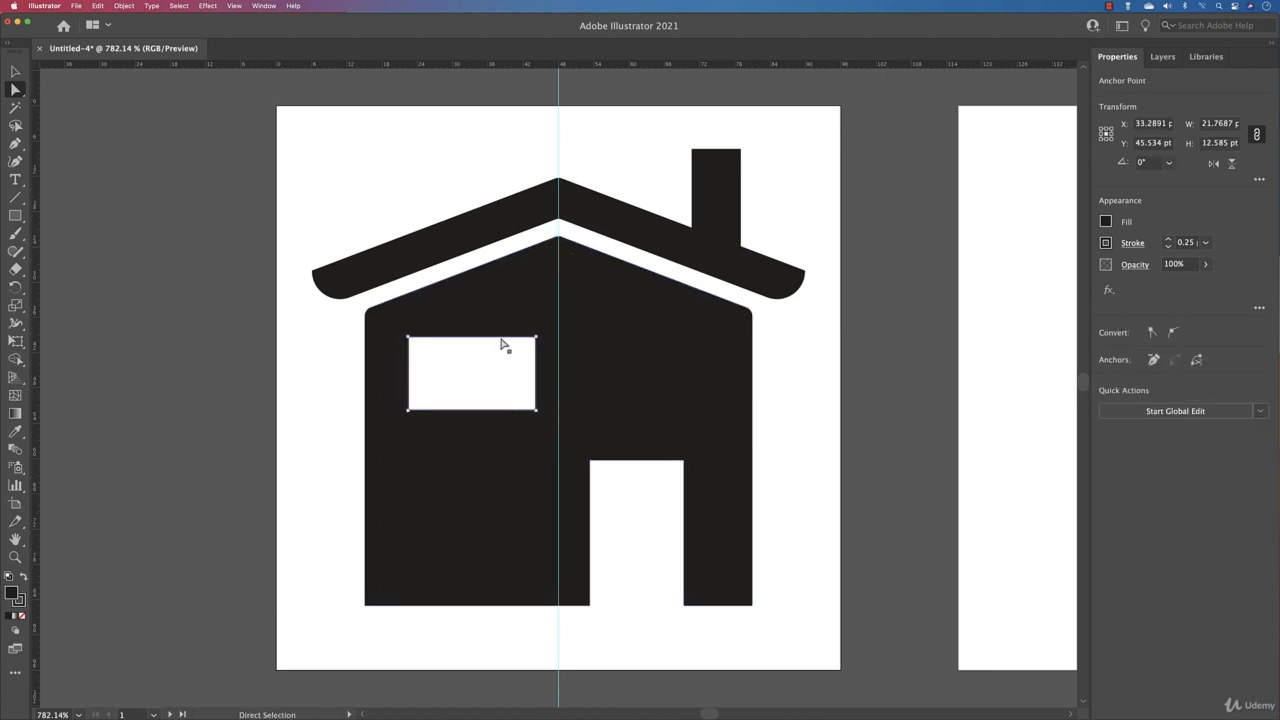
left_click(536, 339)
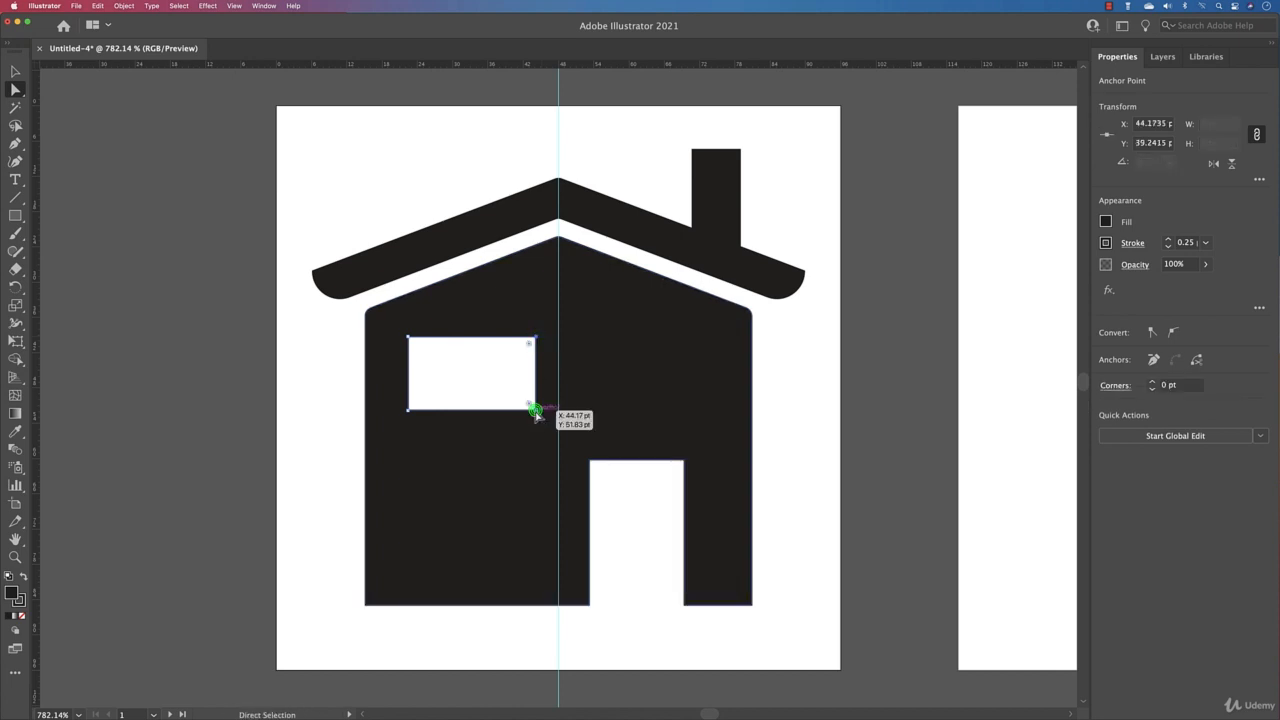
left_click(536, 411, "shift")
left_click(409, 411, "shift")
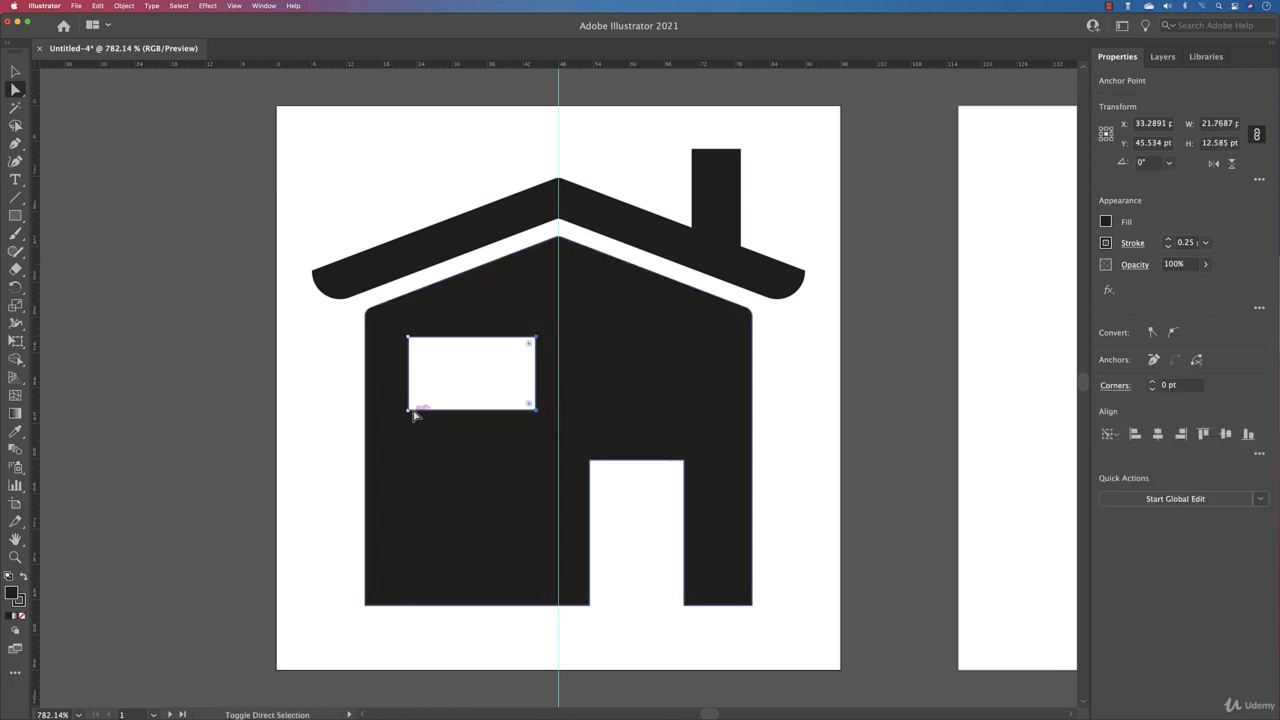
left_click(410, 341, "shift")
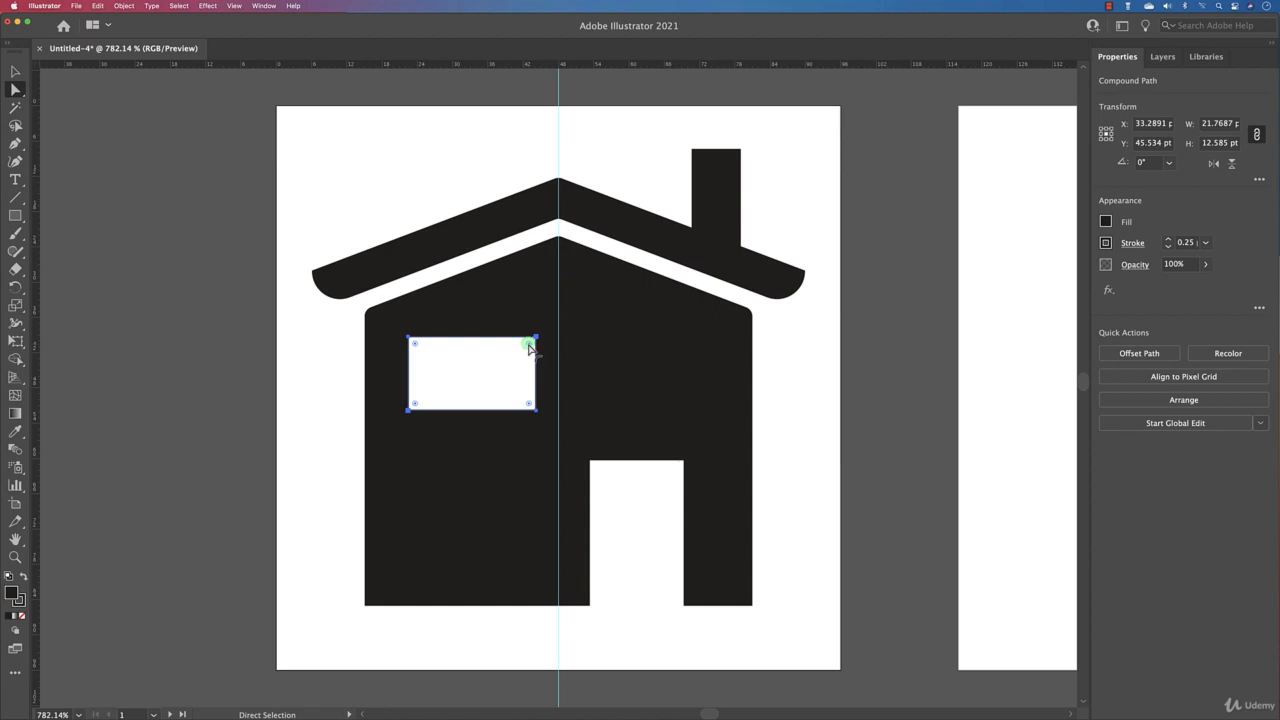
mouse_move(529, 347)
left_mouse_down()
mouse_move(509, 362)
mouse_move(536, 347)
left_mouse_up()
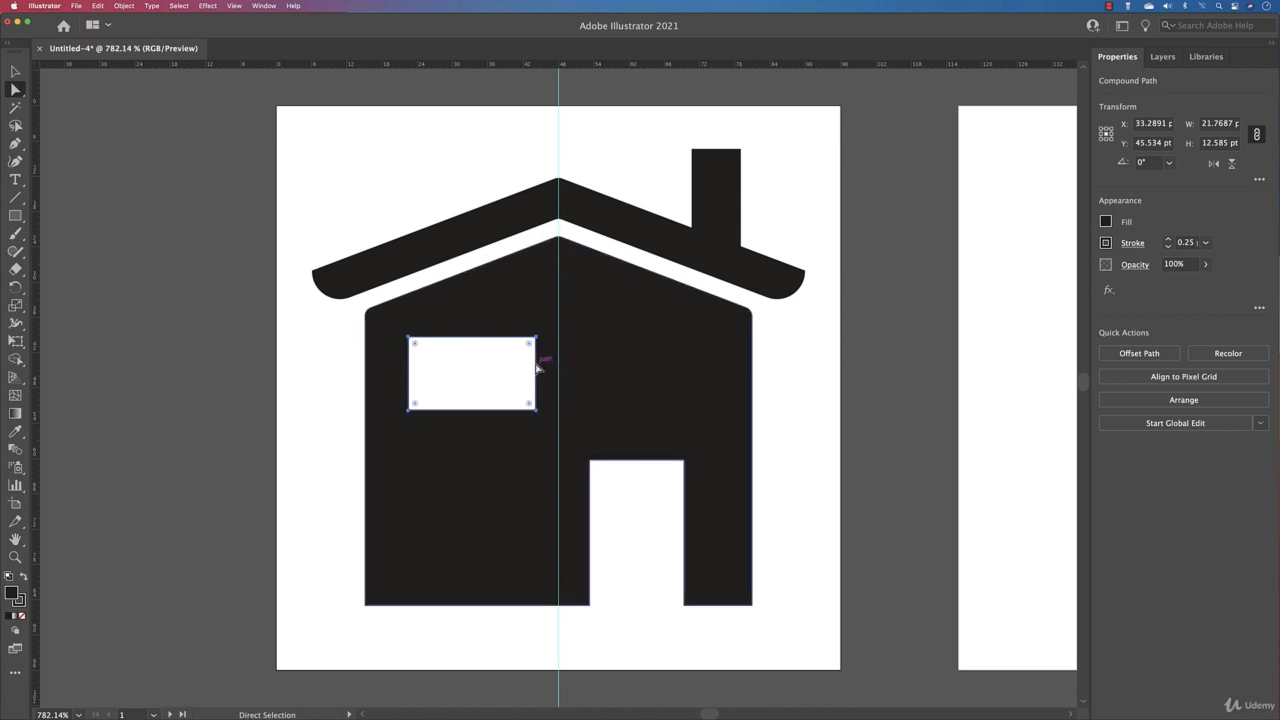
left_click_drag(533, 344, 533, 344)
left_click(624, 496)
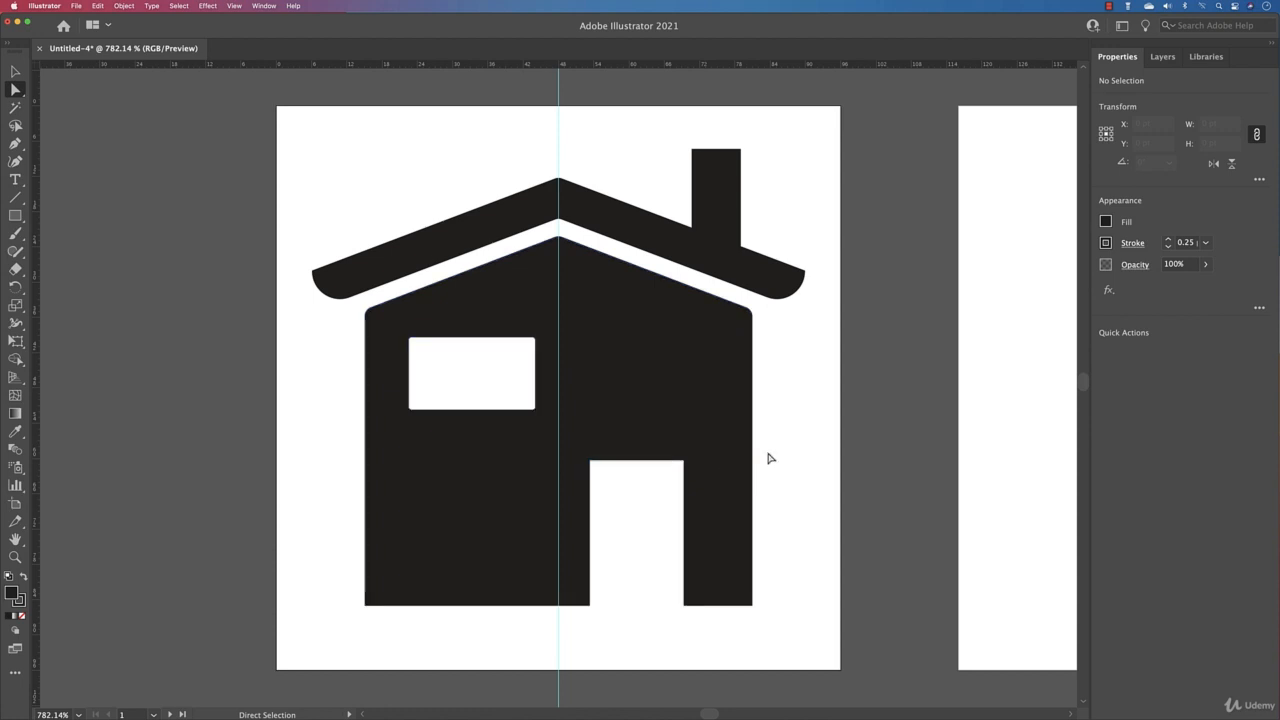
Step: Slightly round the two top corners of the door opening and the two top corners of the chimney
left_click_drag(767, 453, 590, 482)
left_click(589, 460)
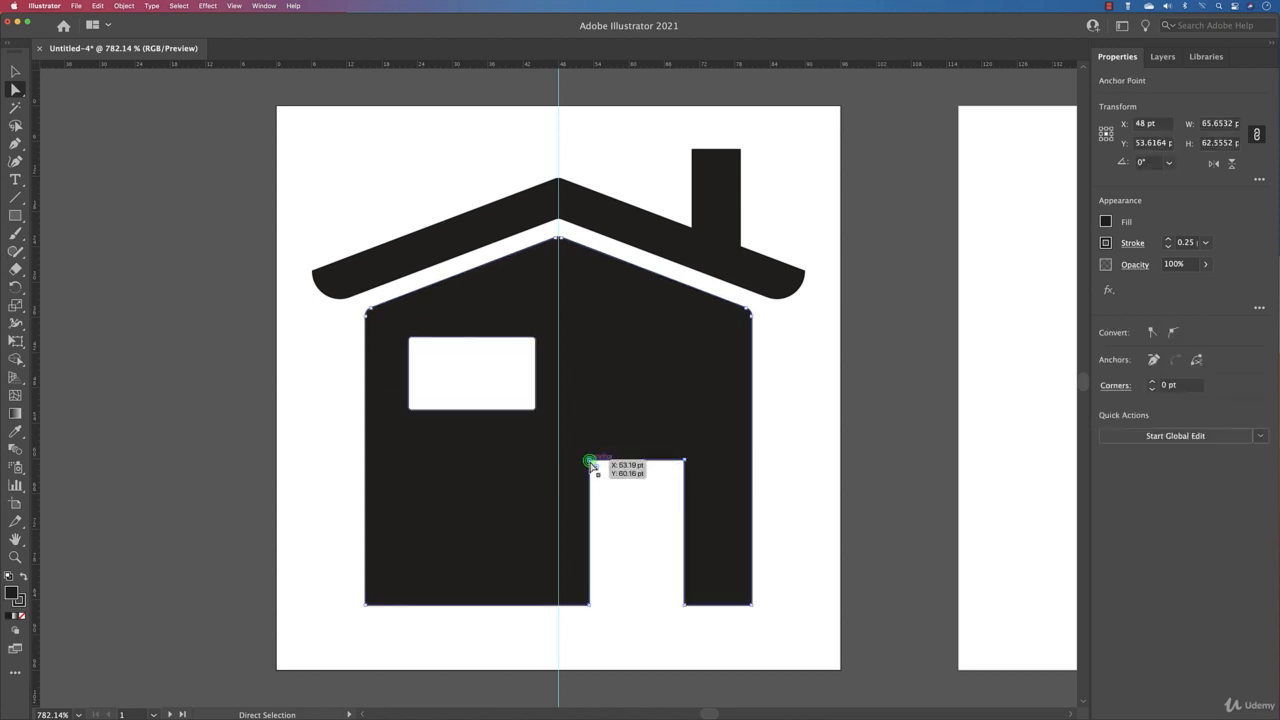
left_click(685, 462, "shift")
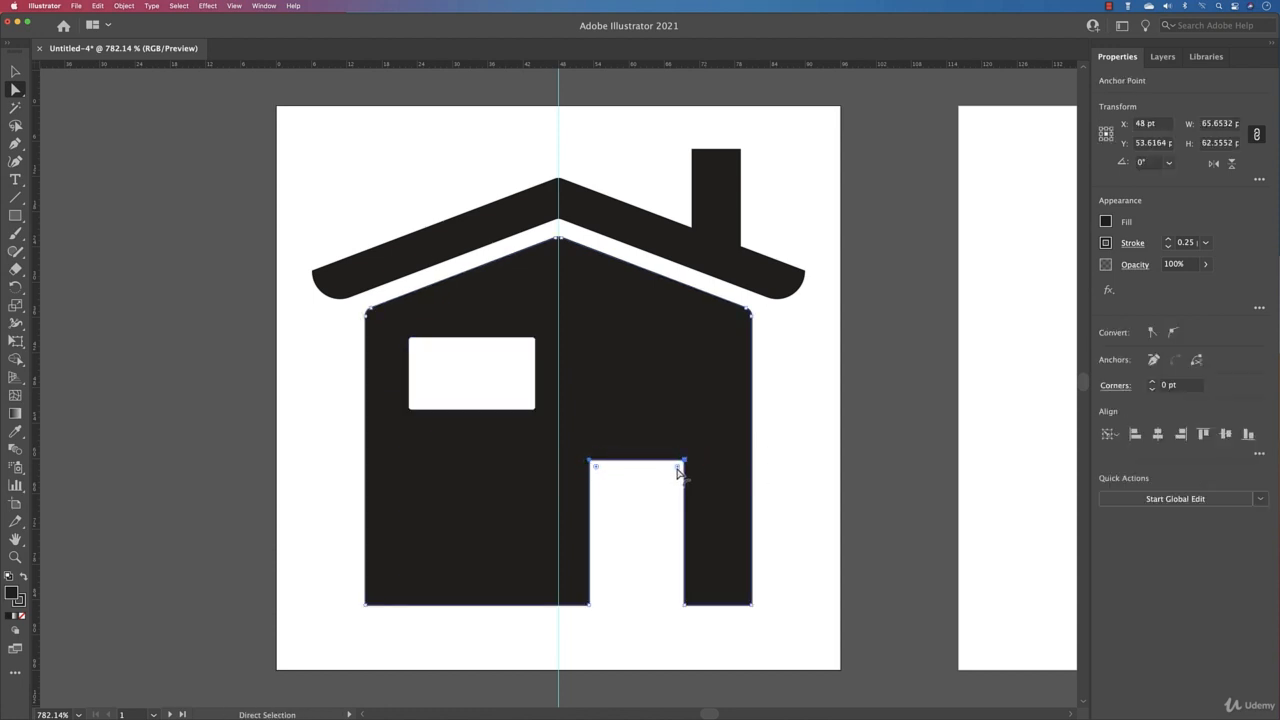
left_click_drag(677, 470, 679, 471)
left_click(805, 464)
mouse_move(767, 138)
left_mouse_down()
mouse_move(675, 172)
mouse_move(738, 160)
left_mouse_up()
left_click(760, 164)
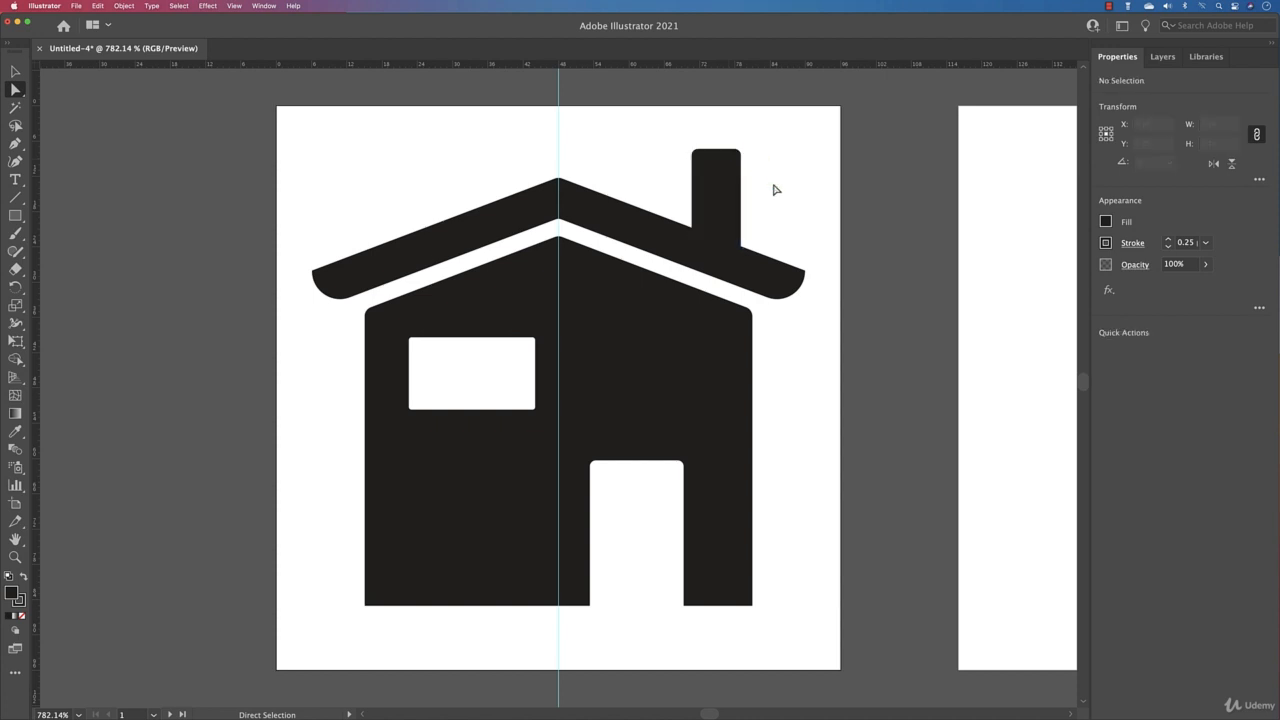
Step: Fit all eight artboards in the window and hide the guides
key("v")
key("alt+super+0")
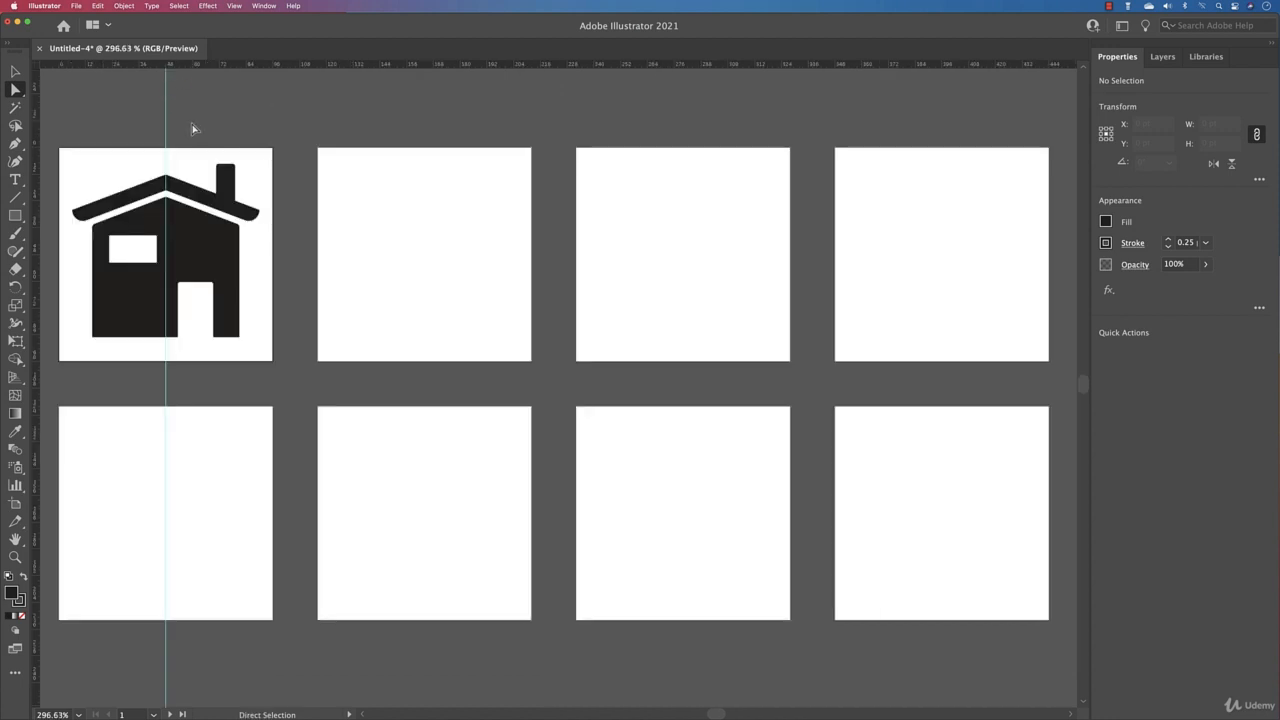
left_click(236, 8)
mouse_move(279, 404)
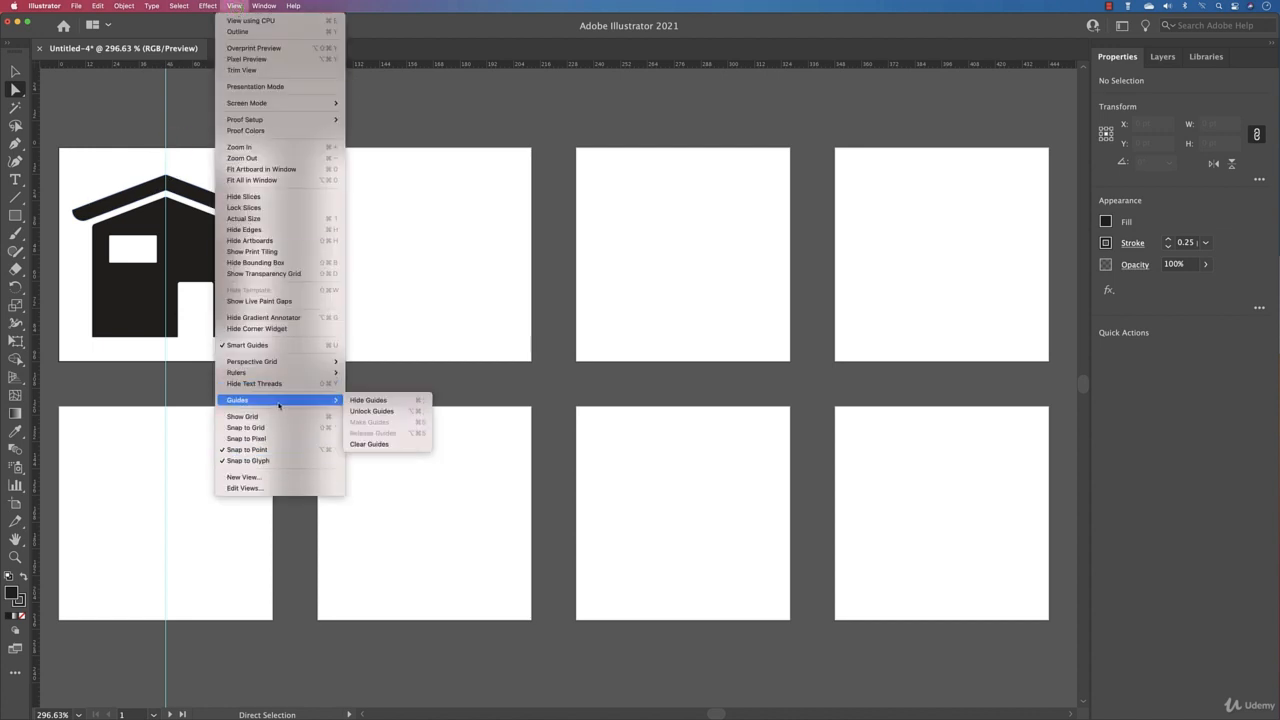
left_click(385, 400)
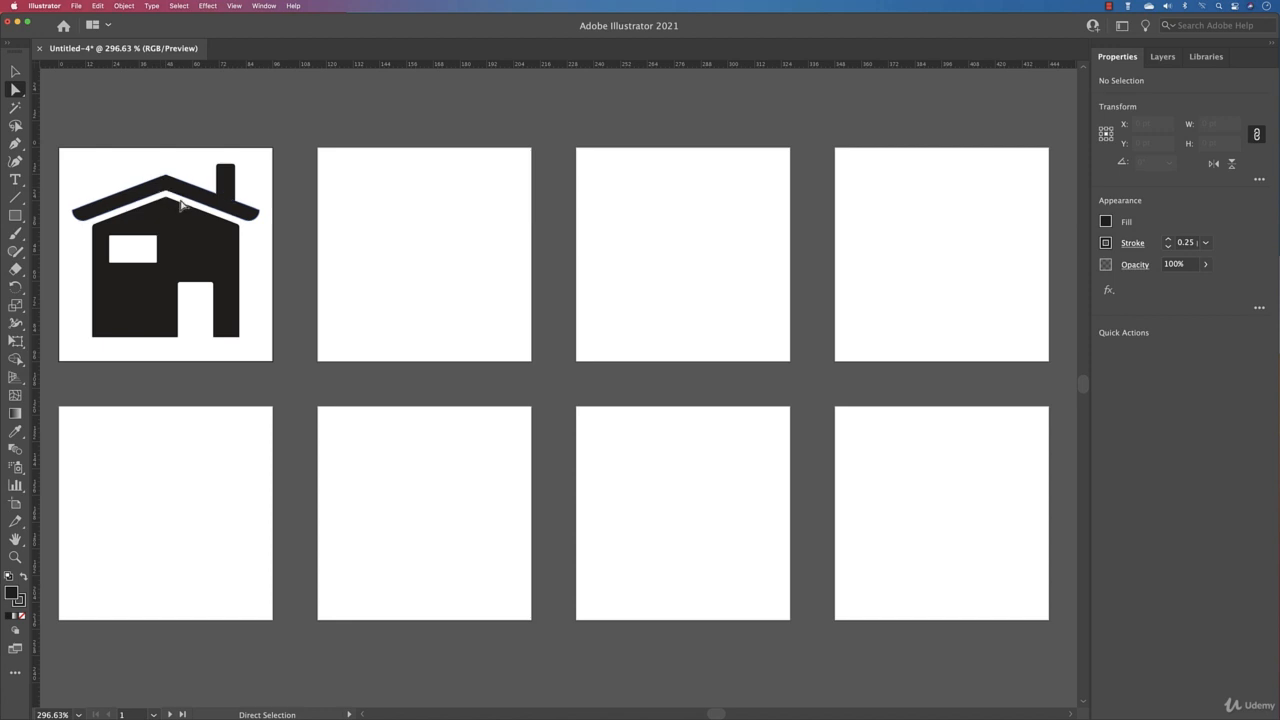
Step: Raise the house body's bottom edge so the whole icon is about 71.7 pt high, and select the entire house
left_click_drag(82, 340, 178, 323)
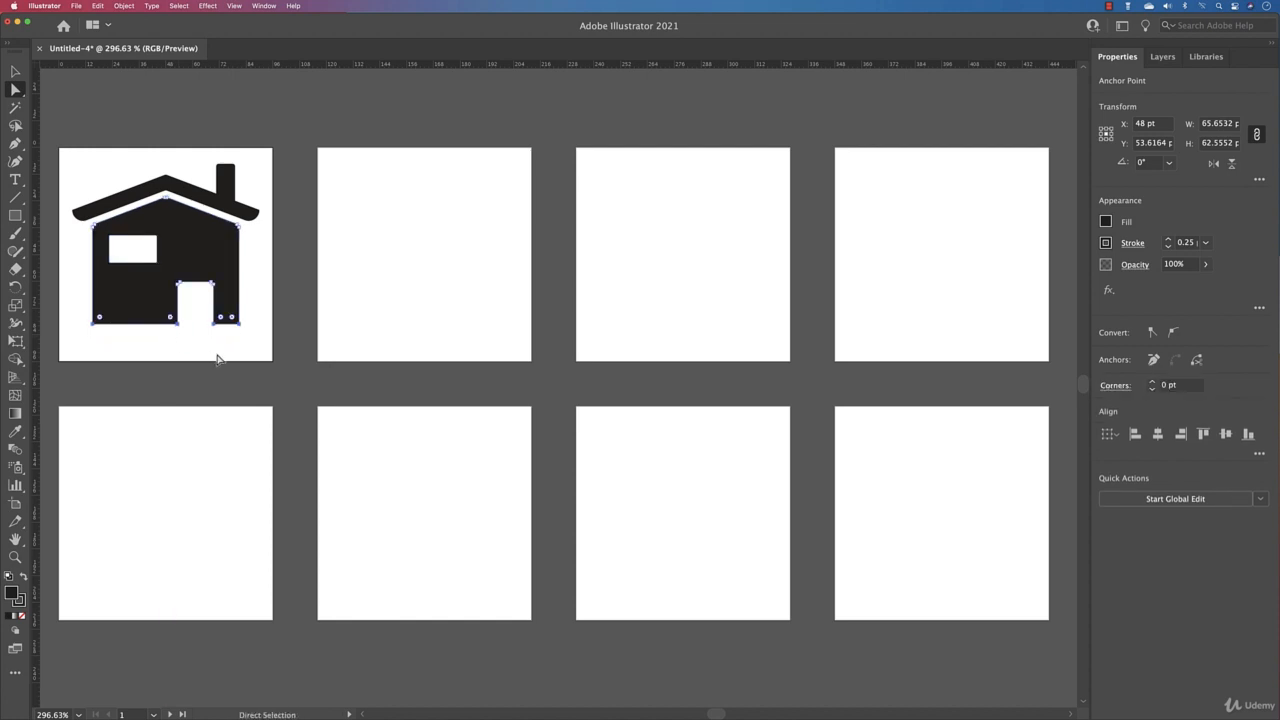
left_click_drag(68, 156, 280, 367)
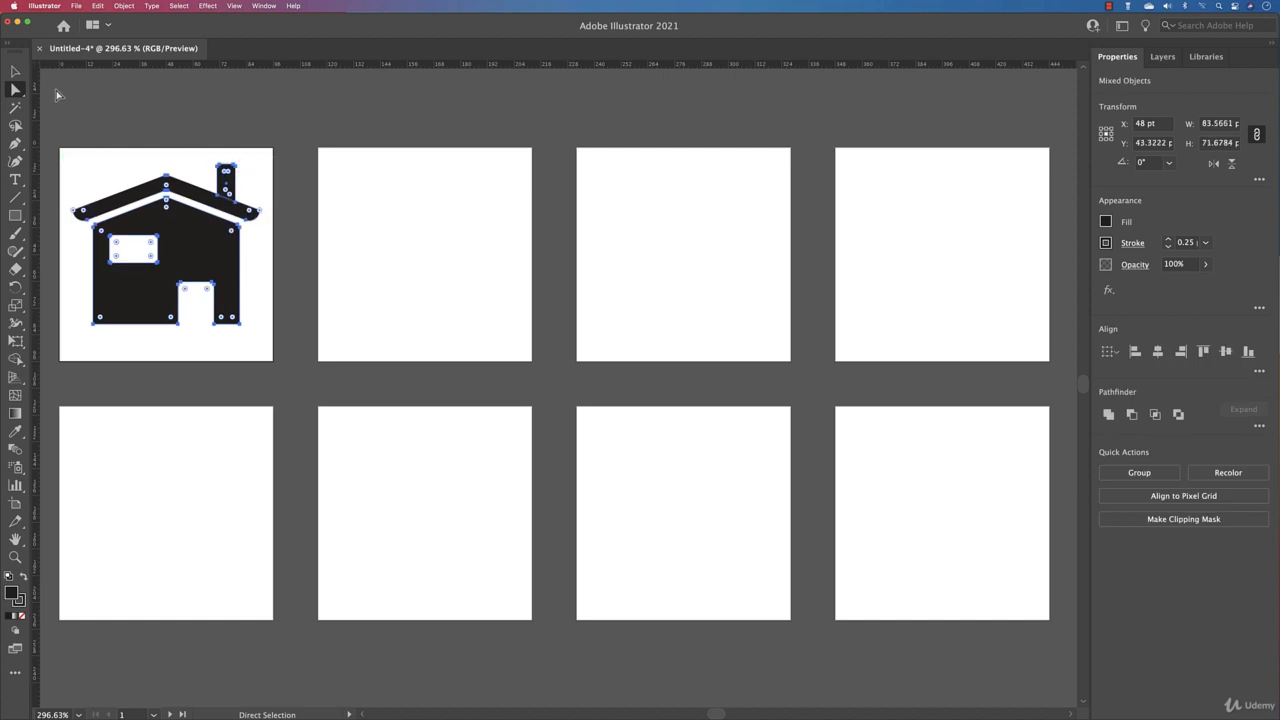
Step: Enlarge the whole house proportionally to about 87.7 by 75.2 pt and nudge it slightly down on its artboard
left_click(17, 71)
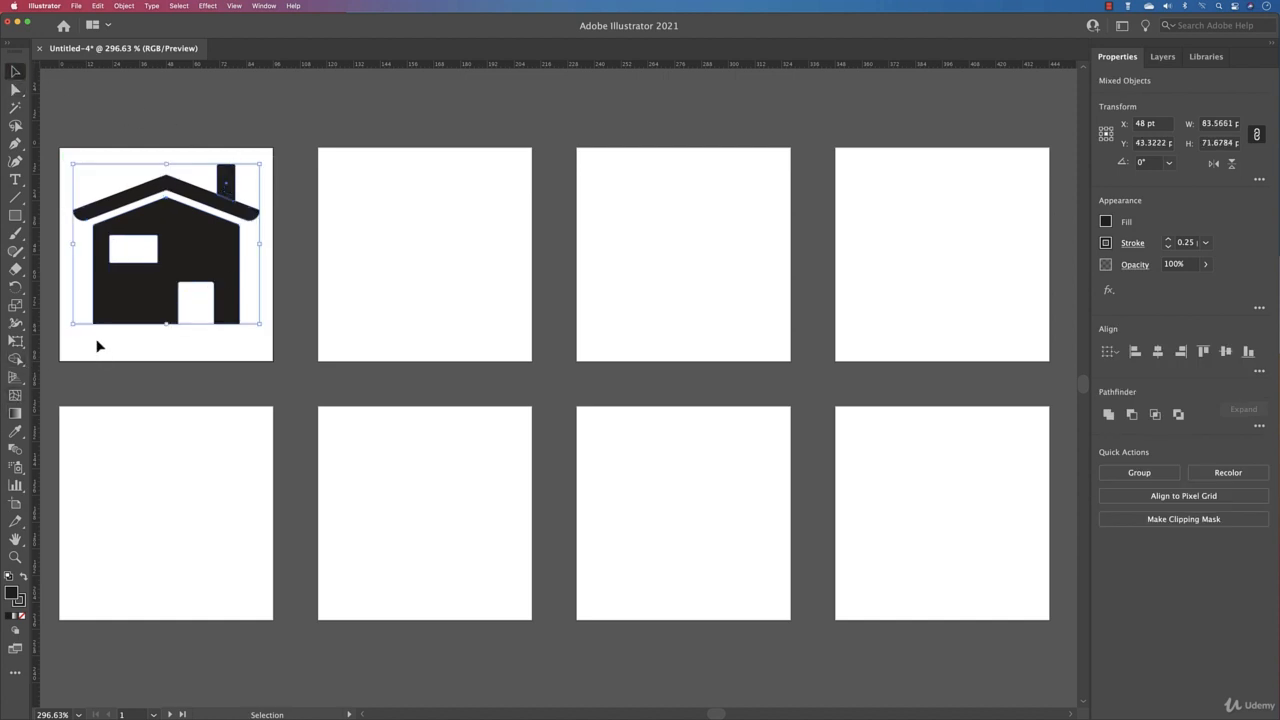
left_click_drag(74, 326, 66, 347)
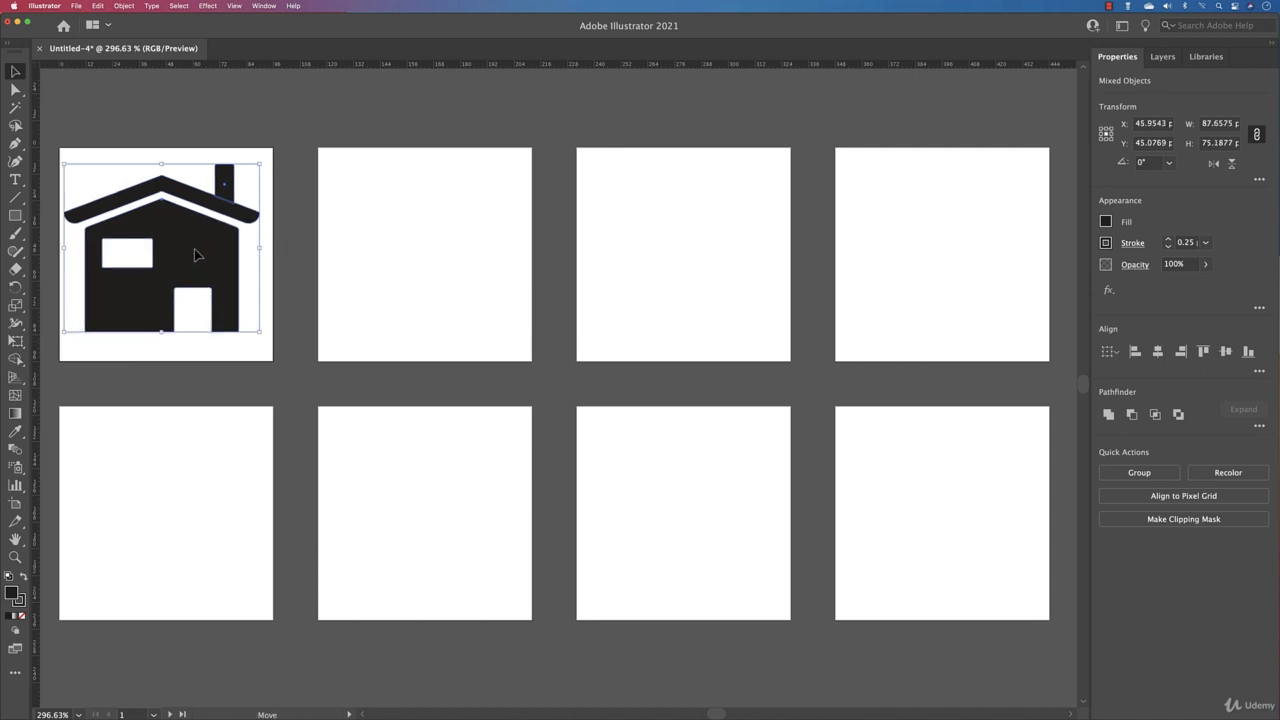
left_click_drag(192, 252, 195, 256)
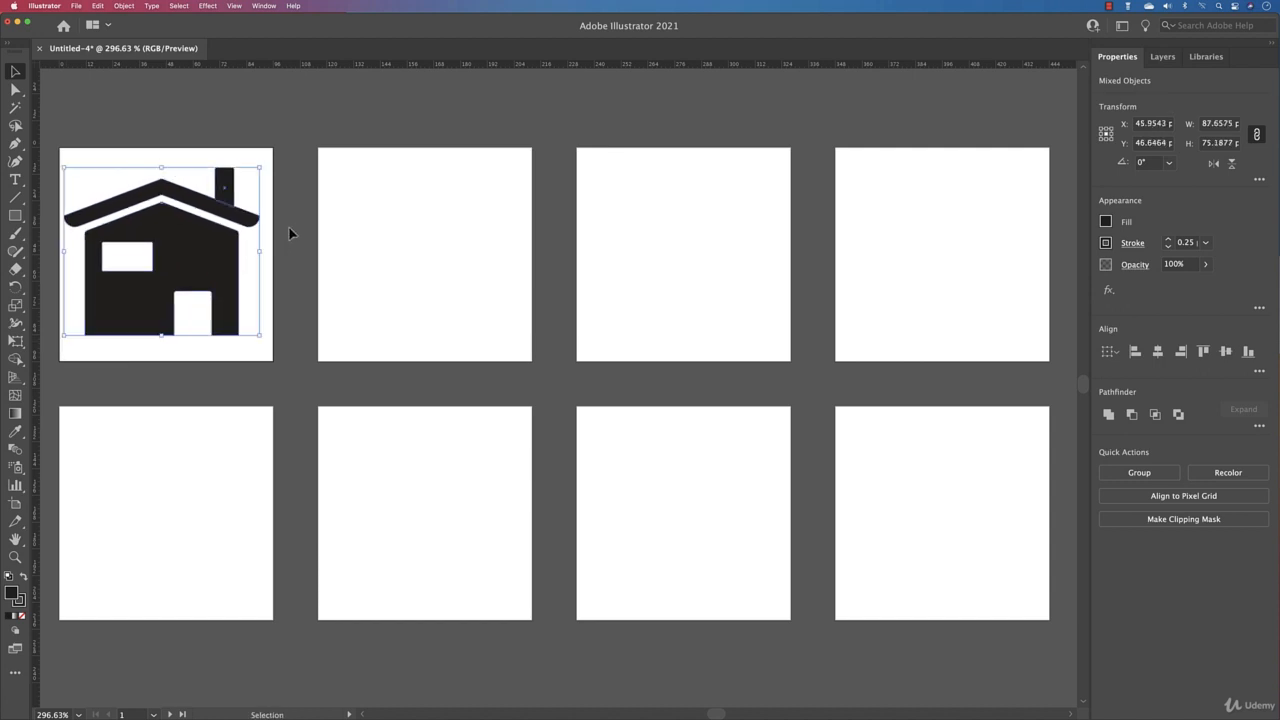
Step: Group the house shapes, centre the group horizontally and vertically on the first artboard, and deselect it
key("super+g")
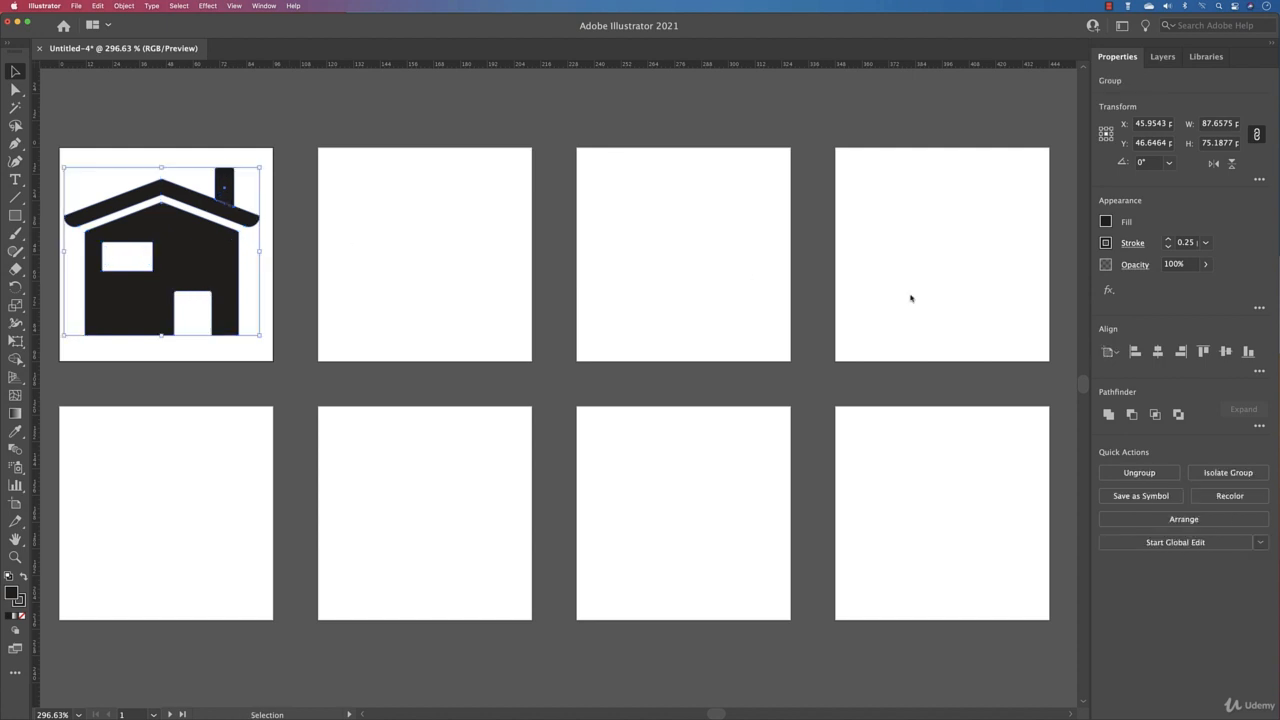
left_click(1157, 351)
left_click(1226, 351)
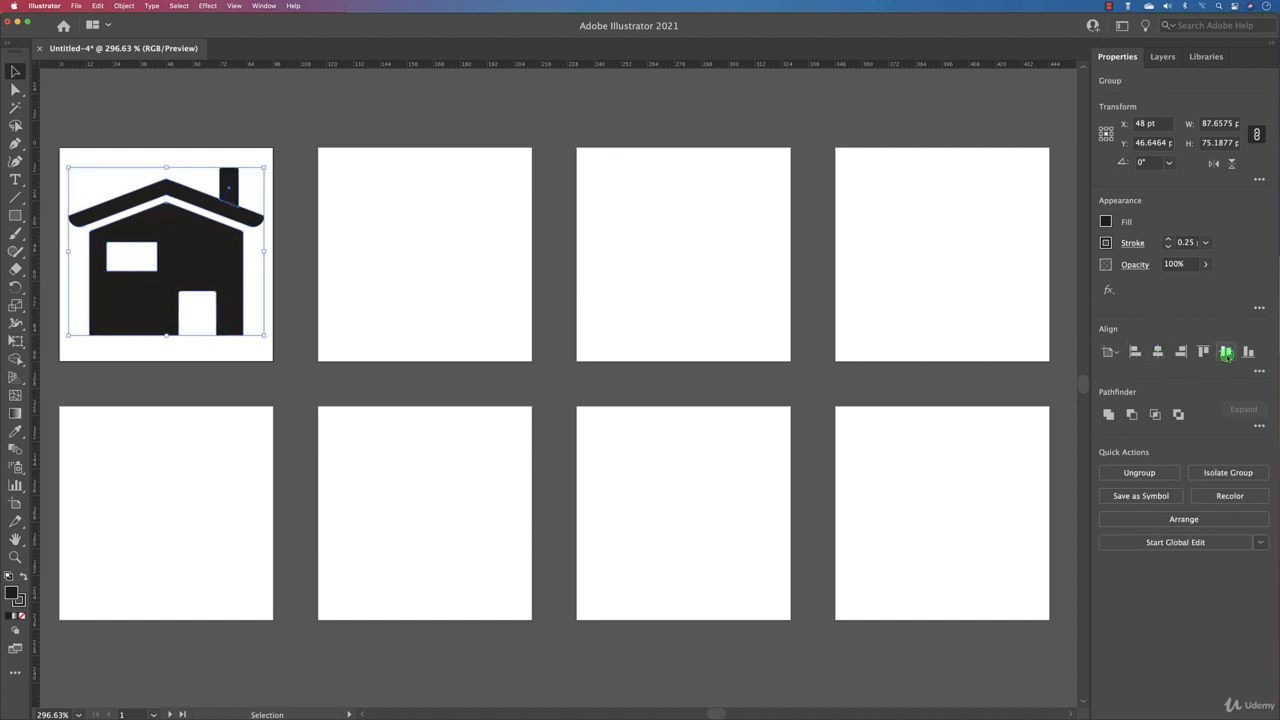
left_click(343, 125)
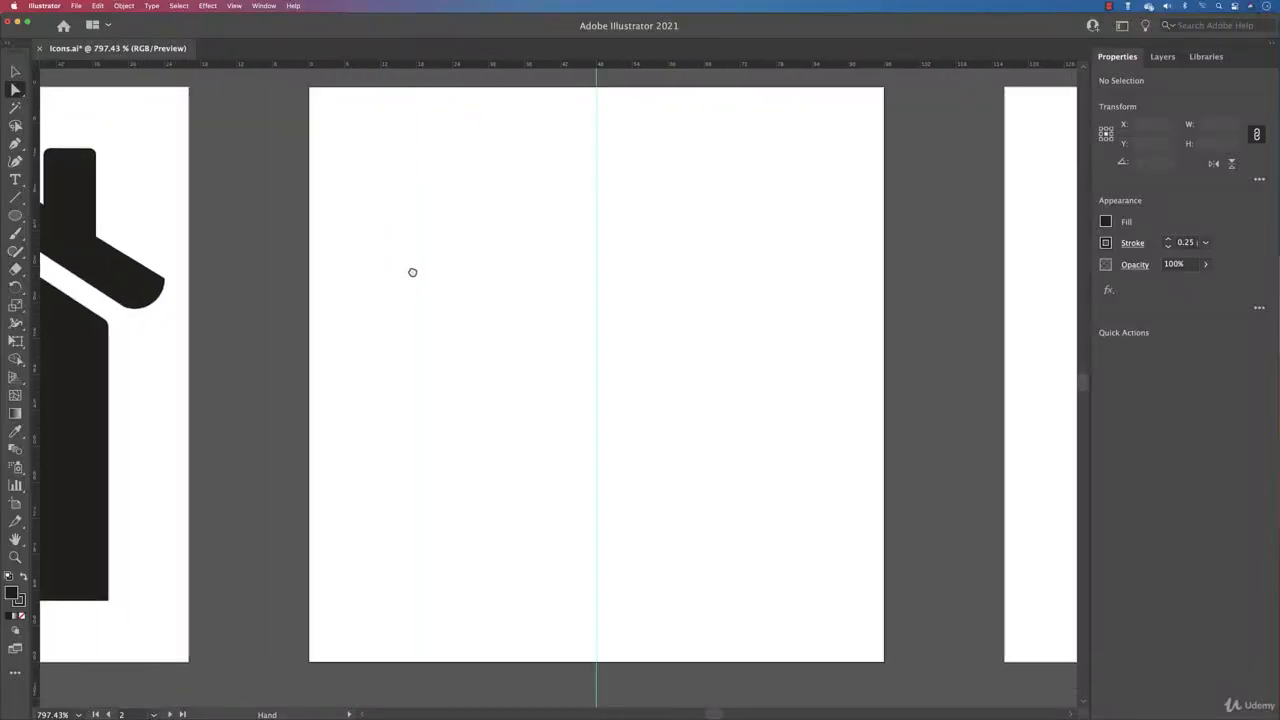
Step: Draw a circle about 44.5 pt in diameter centred on the second artboard's vertical guide and set its fill to none
left_click_drag(412, 272, 374, 285)
key("l")
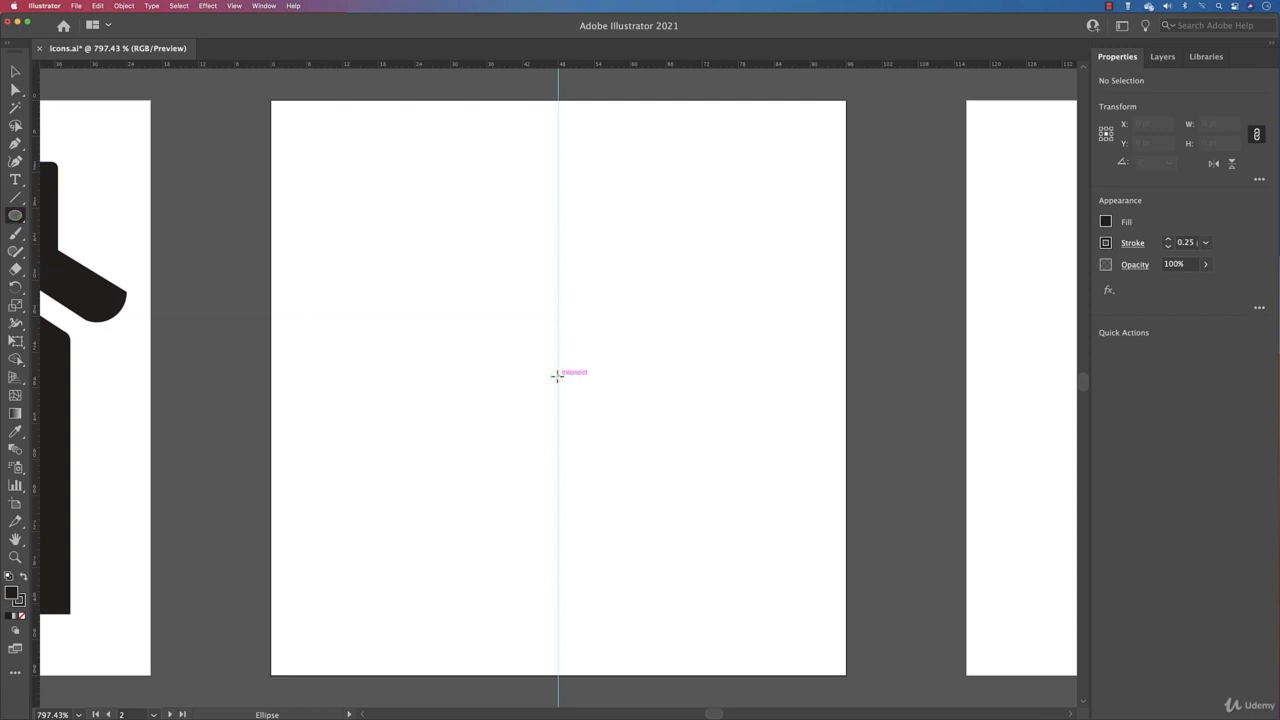
left_click_drag(557, 375, 692, 440)
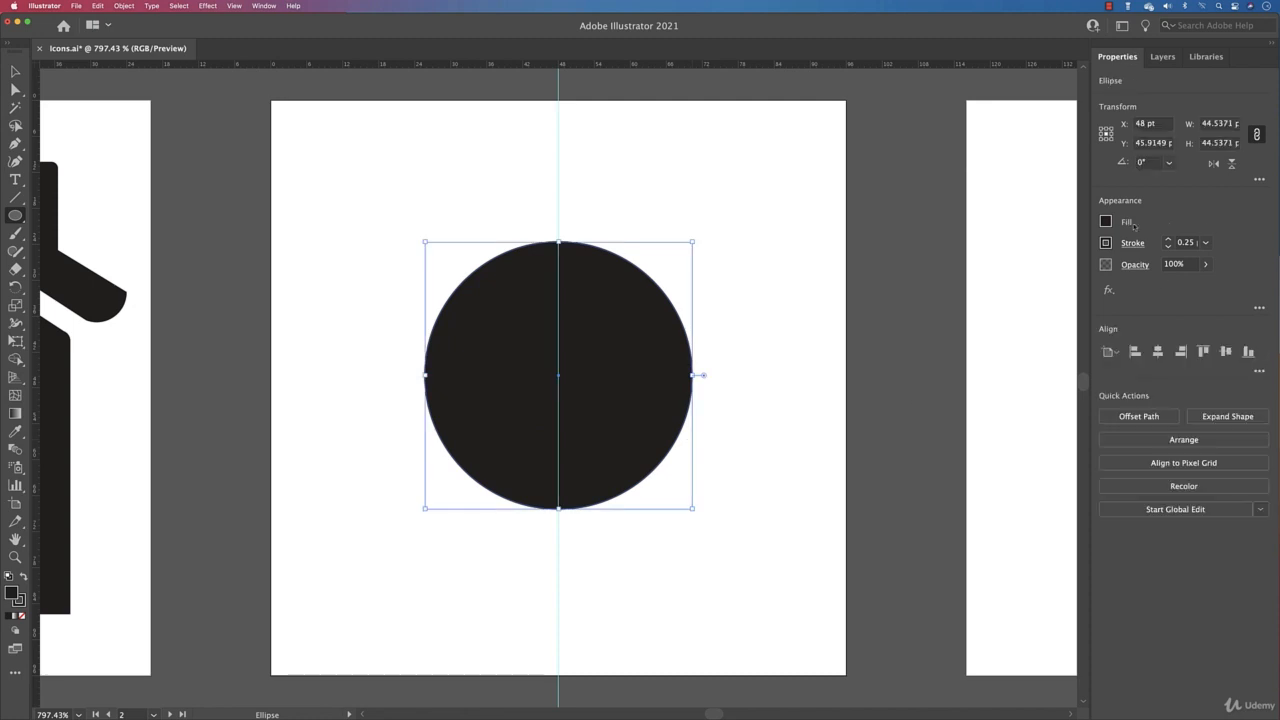
left_click(1106, 221)
left_click(942, 275)
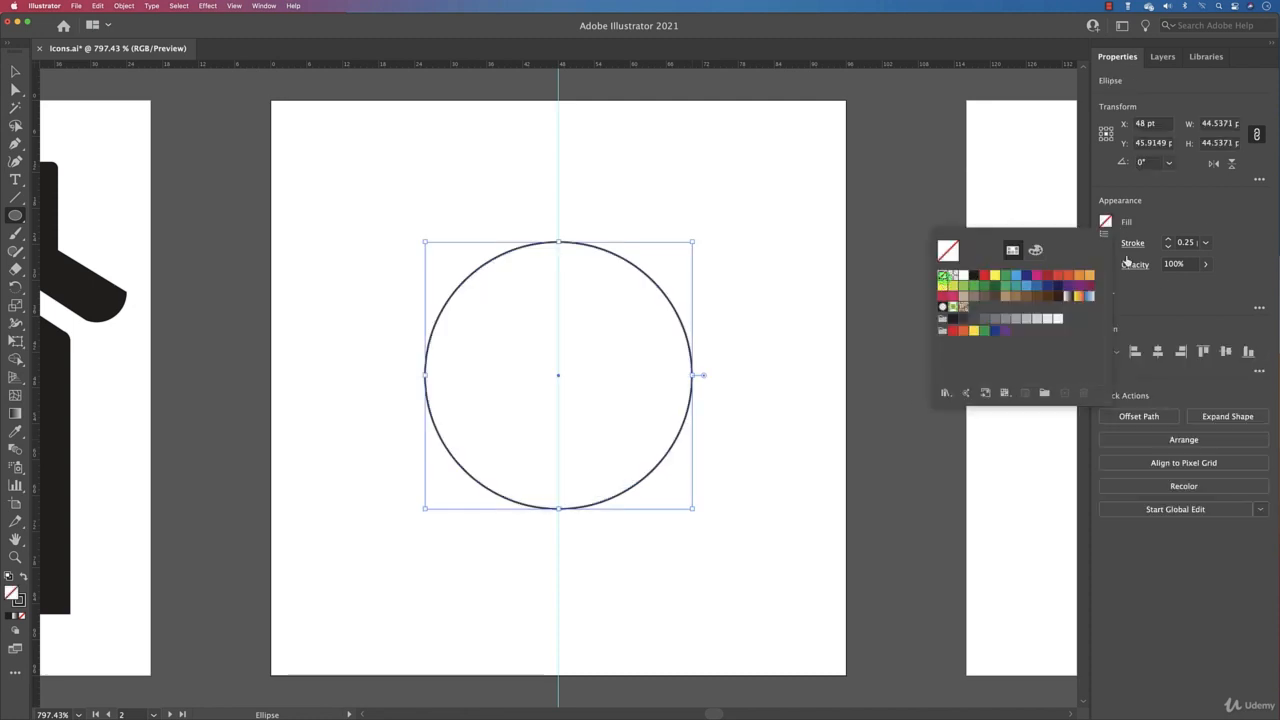
left_click(1180, 212)
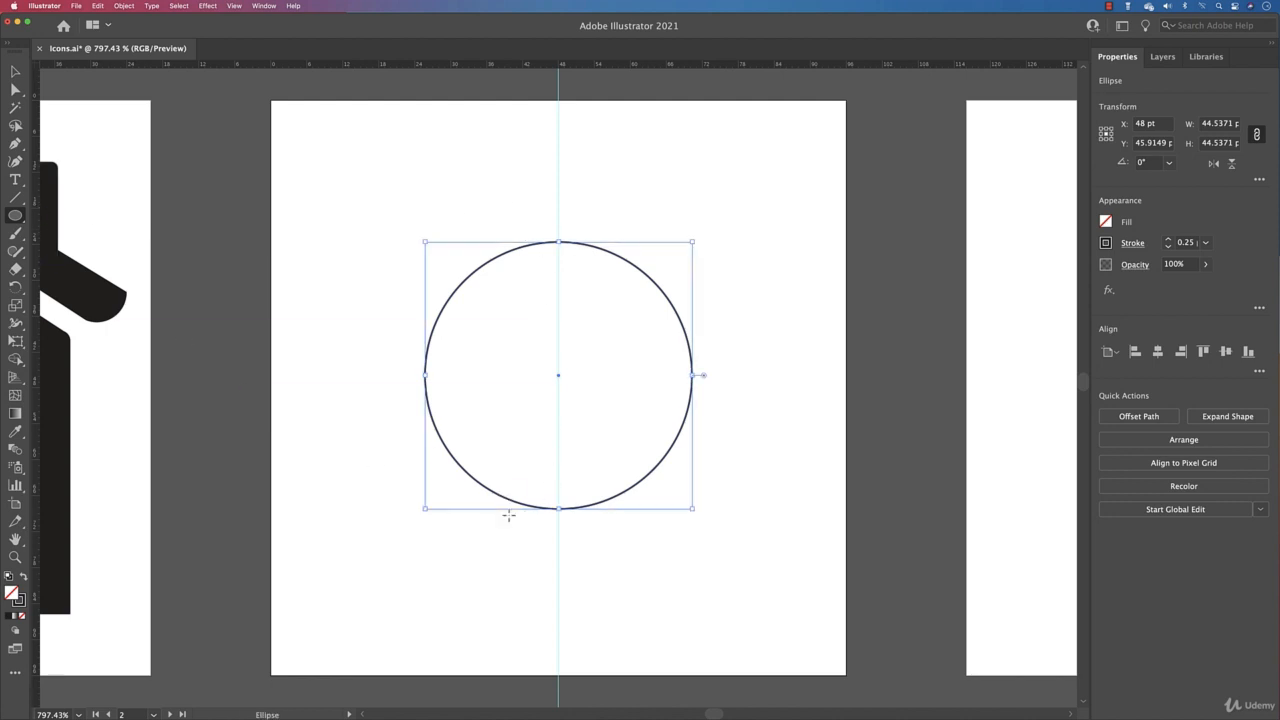
Step: Draw an unfilled rectangle about 20.6 by 12.2 pt across the circle's lower edge as the bulb's neck, with its upper corners on the circle
scroll(525, 517, "down", 2)
scroll(525, 517, "up", 4)
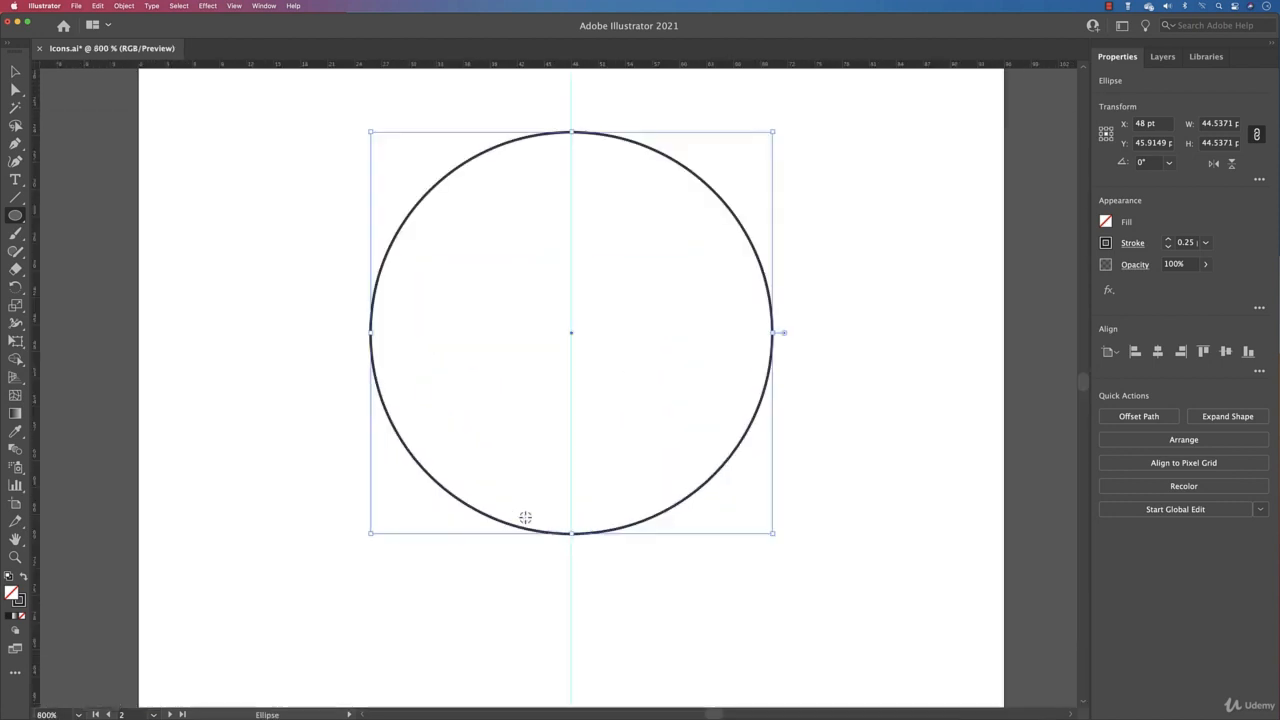
left_click_drag(540, 520, 511, 300)
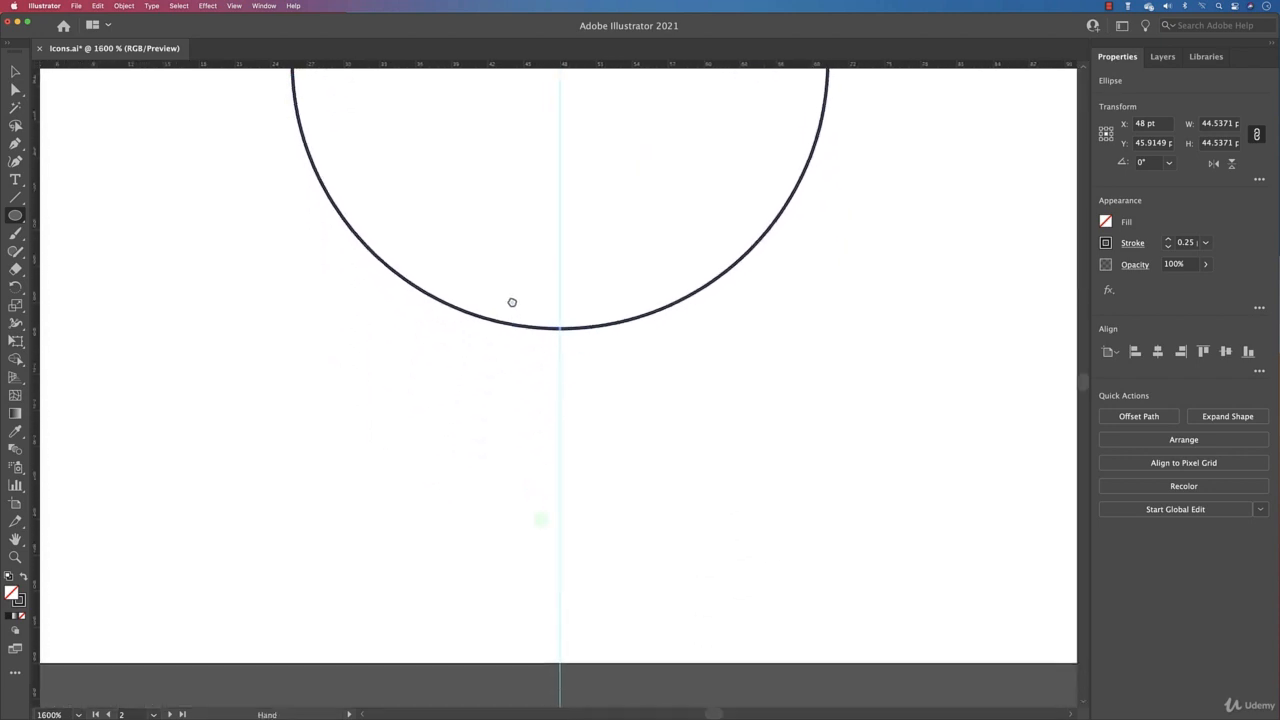
left_click(18, 217)
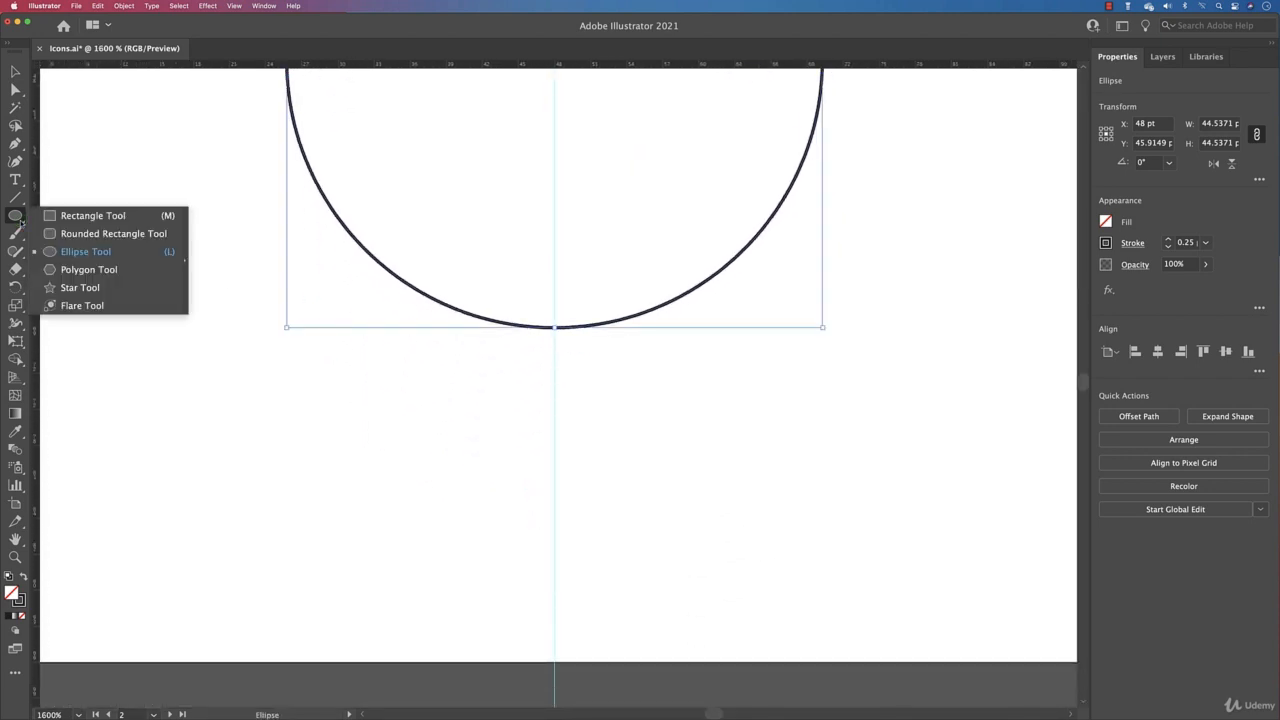
left_click(82, 216)
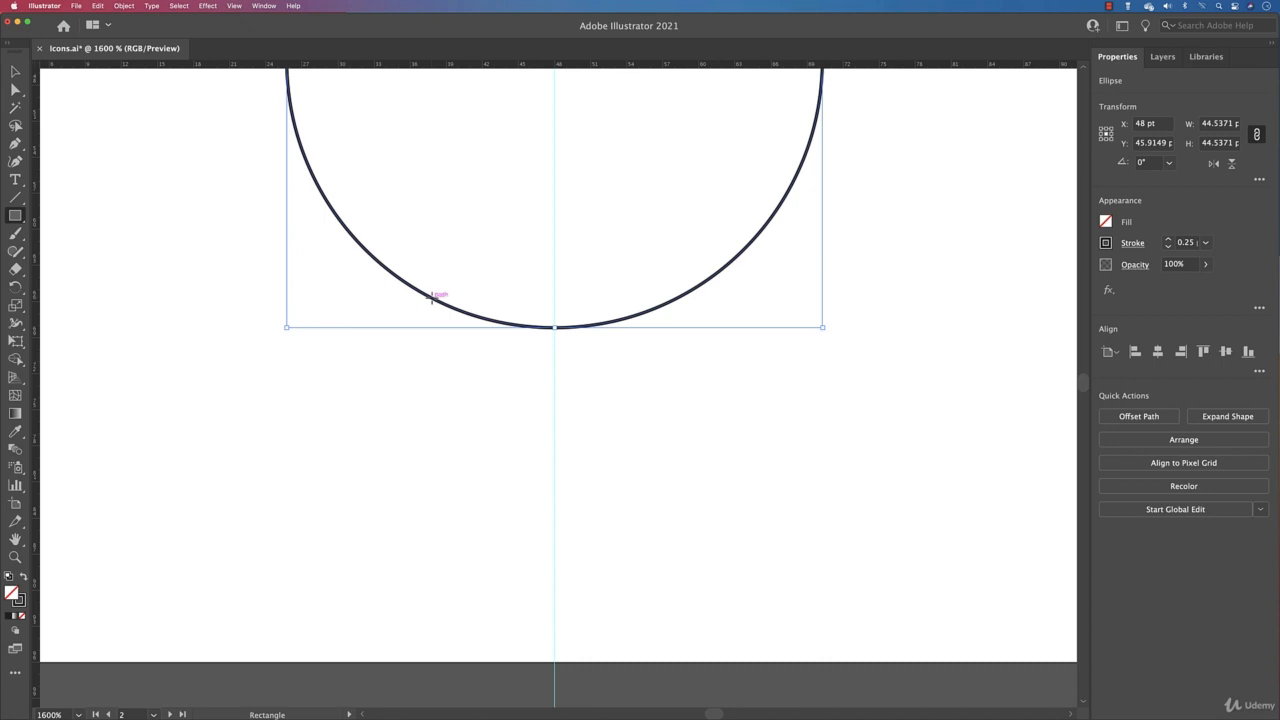
mouse_move(431, 297)
left_mouse_down()
mouse_move(517, 443)
mouse_move(697, 449)
mouse_move(680, 443)
left_mouse_up()
Step: Examine how closely the rectangle's upper right corner meets the circle's outline
scroll(688, 301, "up", 5)
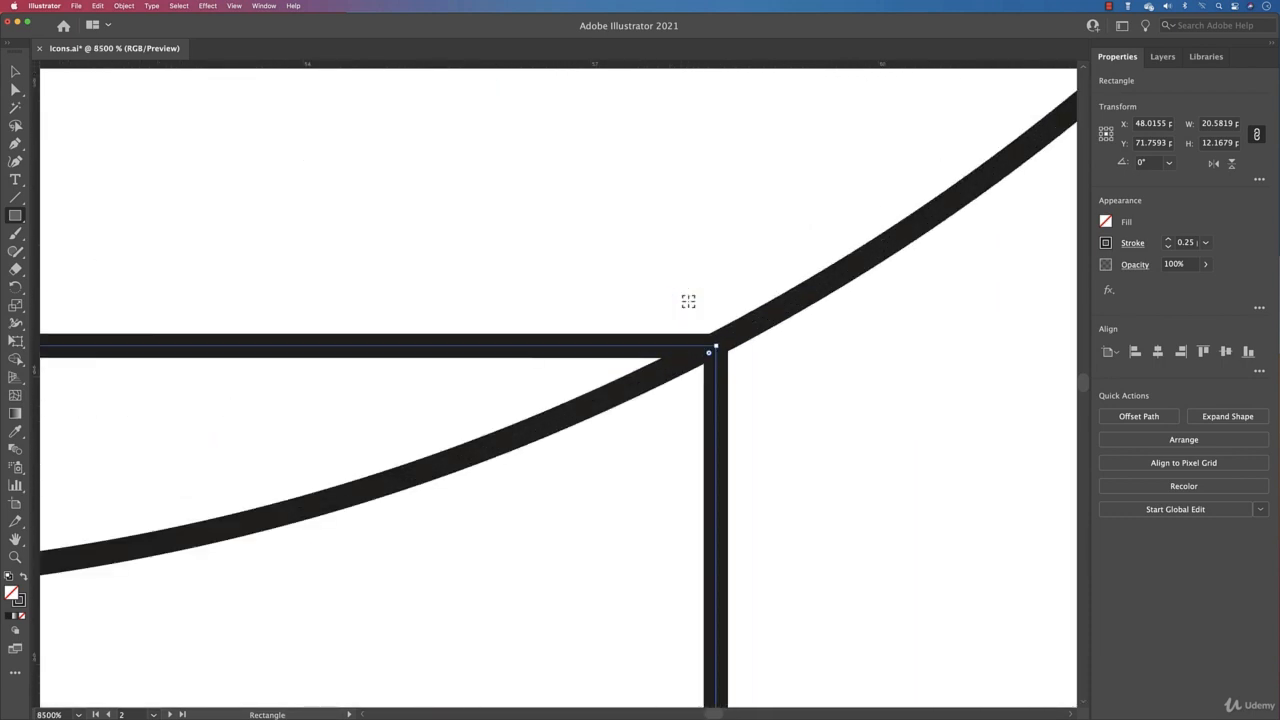
key("a")
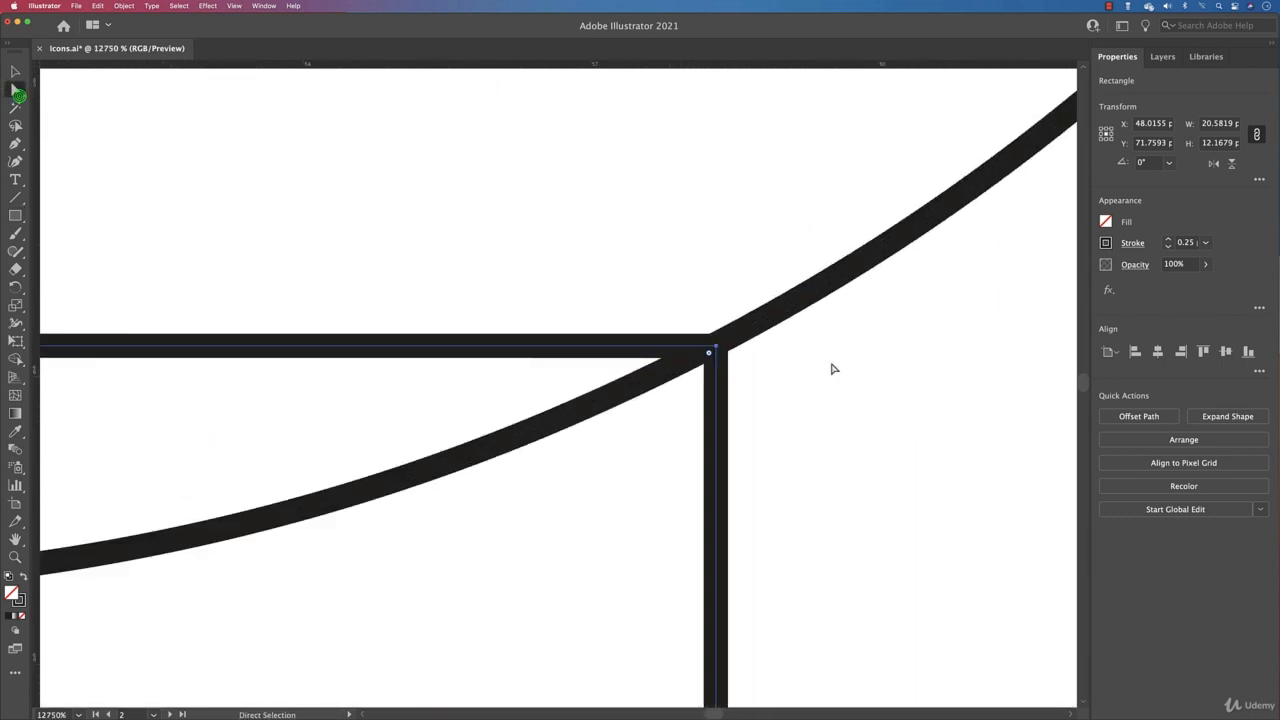
left_click(837, 386)
left_click_drag(696, 309, 778, 384)
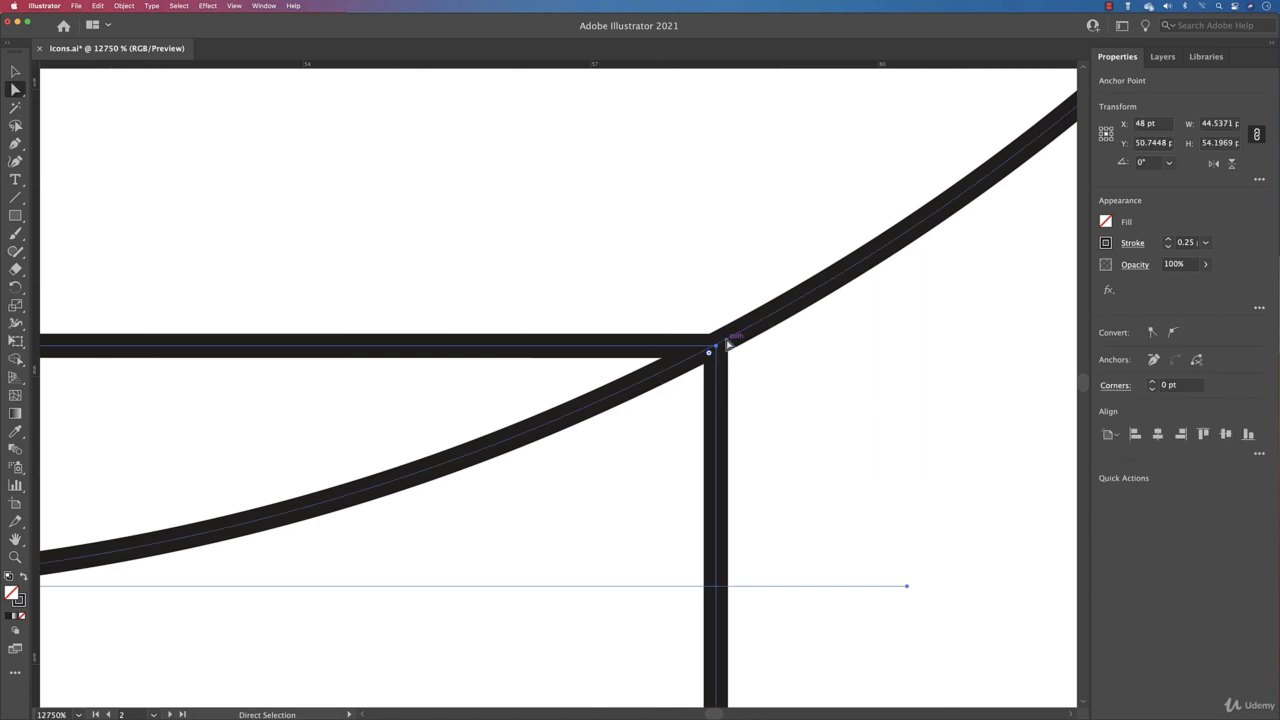
scroll(645, 430, "left", 6)
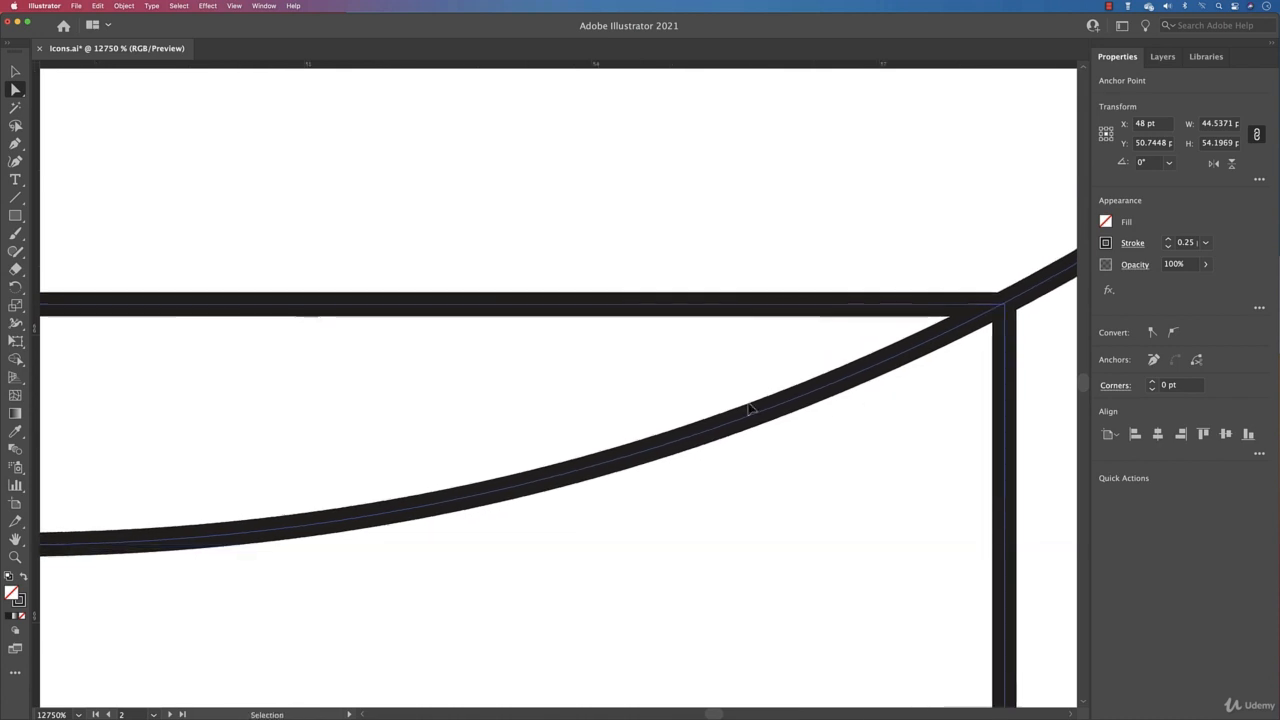
key("super+0")
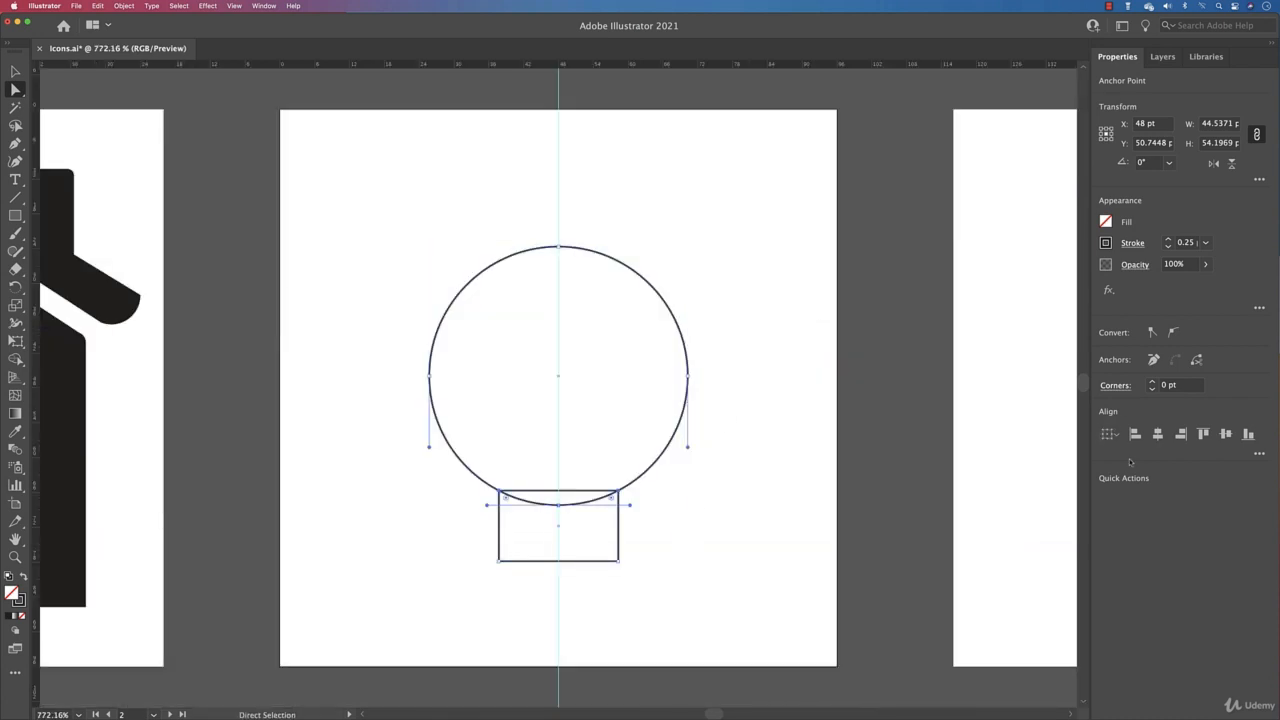
left_click(763, 529)
Step: Draw a circle about 4 pt in diameter centred on the midpoint of the rectangle's bottom edge
key("v")
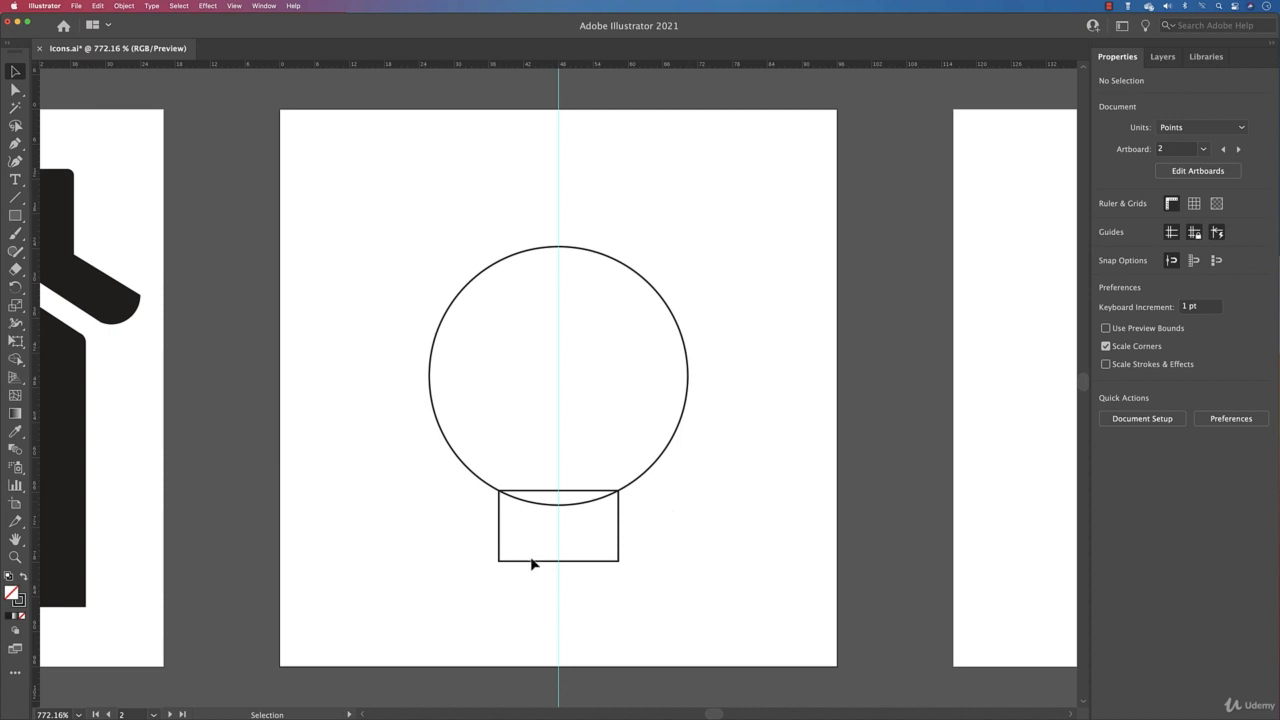
left_click_drag(15, 215, 98, 254)
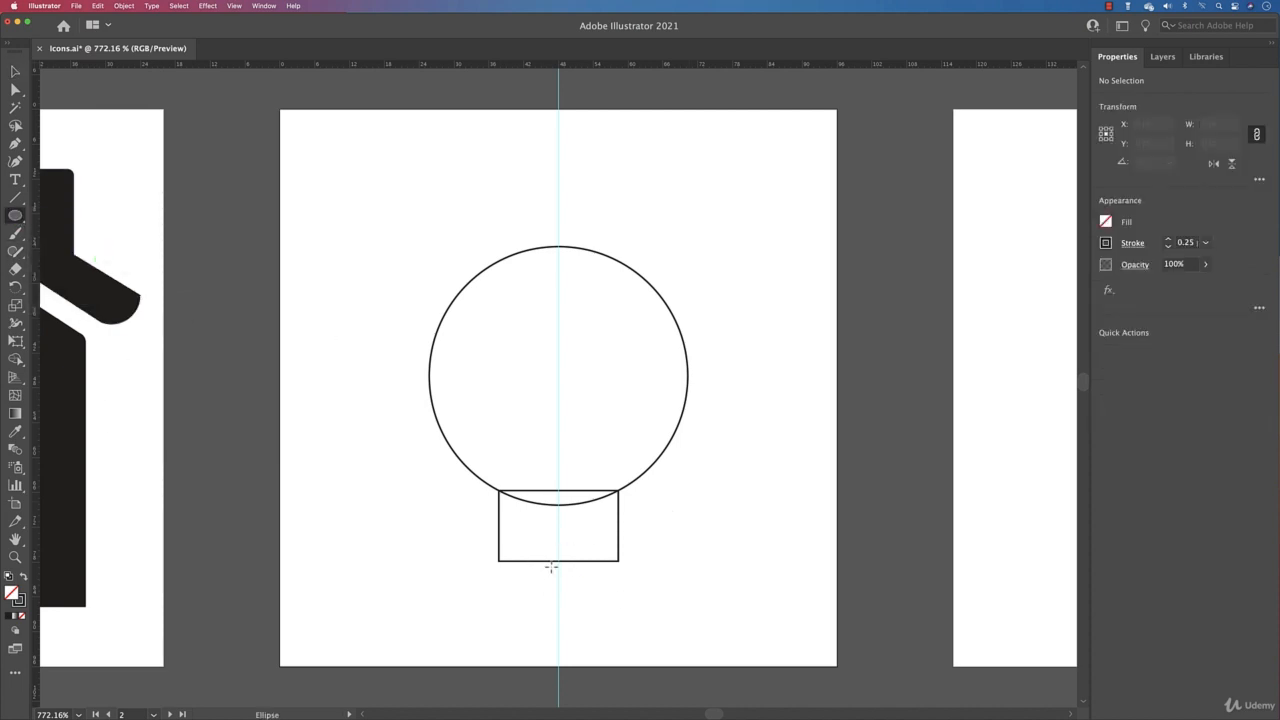
left_click_drag(557, 561, 572, 574)
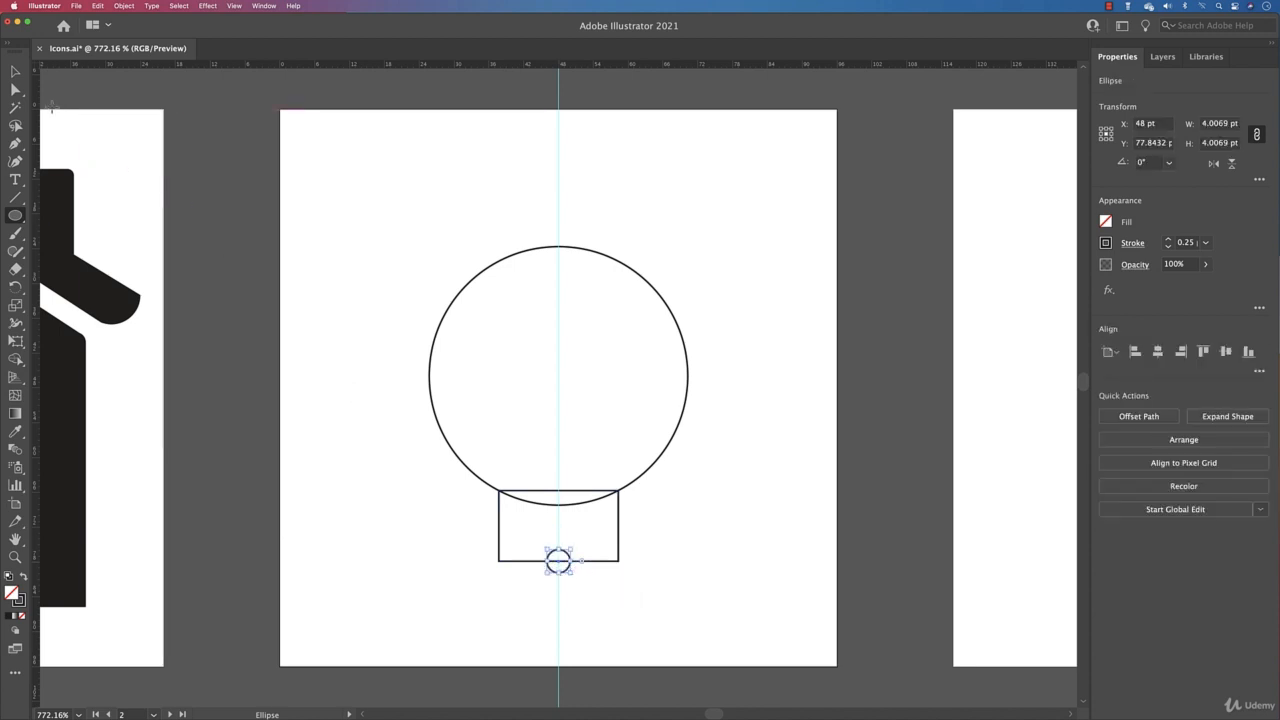
Step: Merge the large circle and the rectangle into one bulb outline with the Shape Builder, leaving the small circle separate
key("v")
left_click_drag(313, 321, 686, 529)
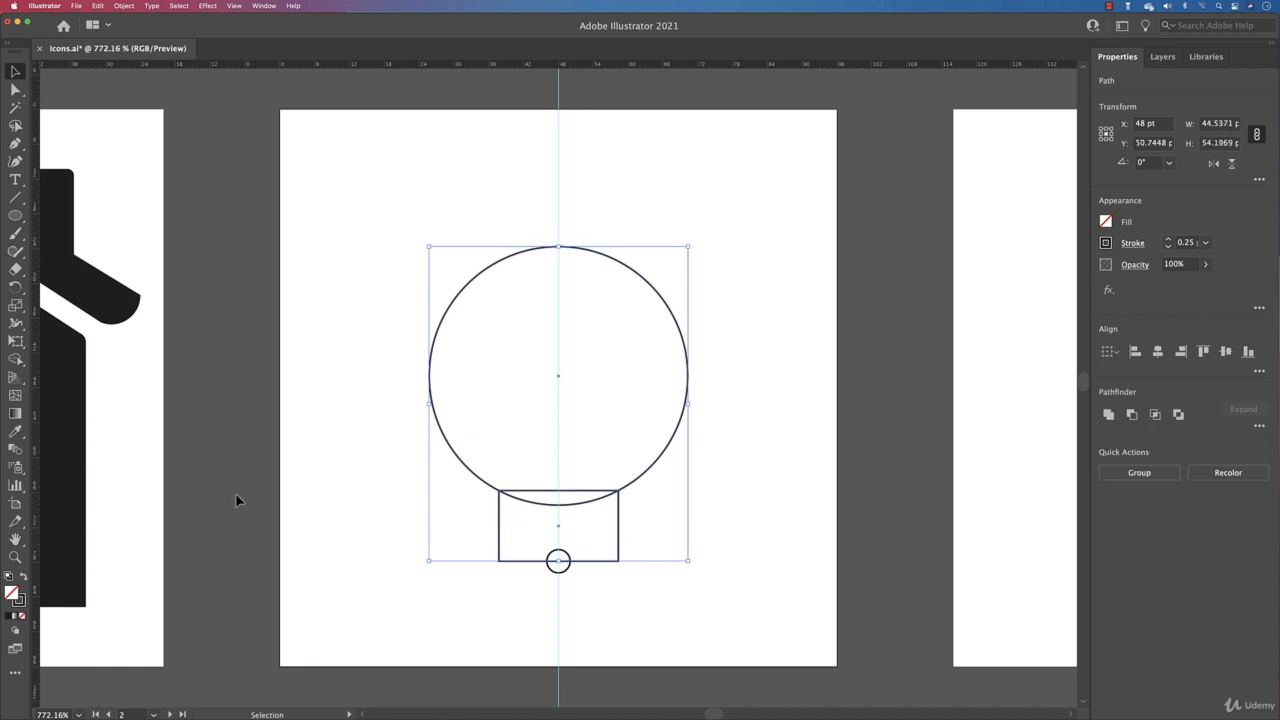
key("shift+m")
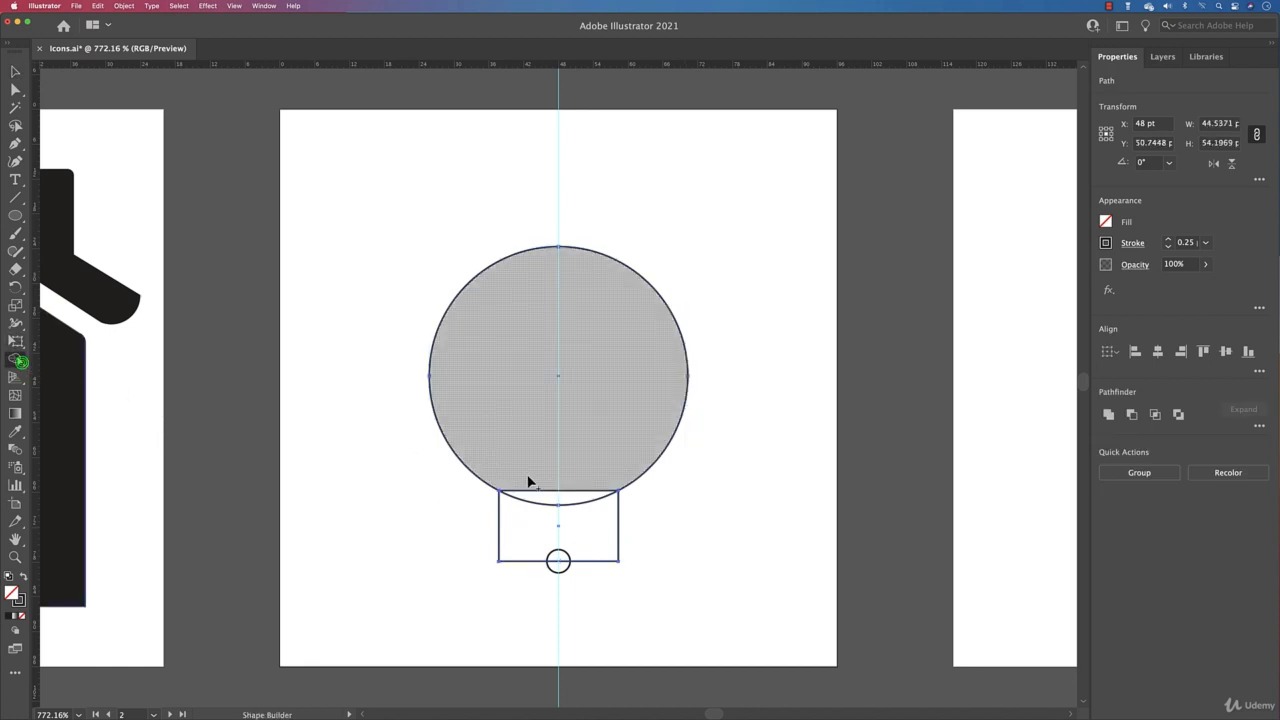
mouse_move(530, 443)
left_mouse_down()
mouse_move(538, 526)
mouse_move(558, 563)
left_mouse_up()
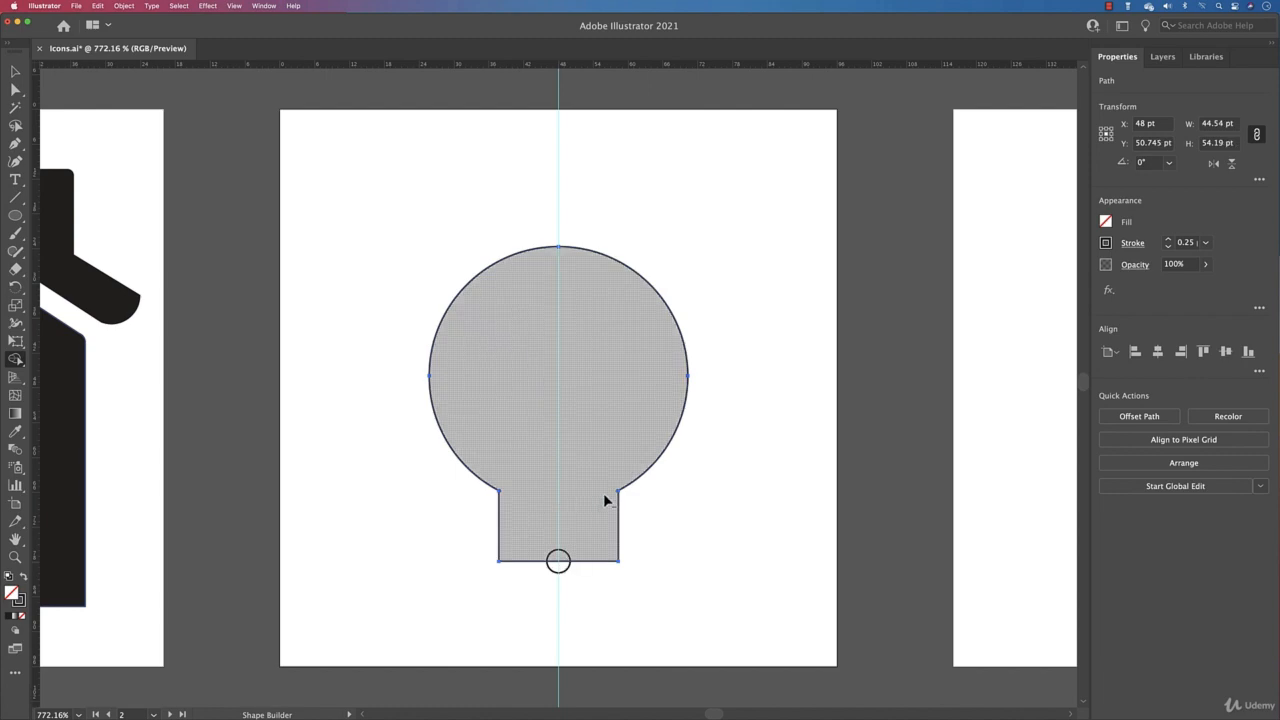
Step: Remove the stray spike at the bulb's right neck corner by moving its anchor point onto the corner at X 58.31 pt
scroll(605, 493, "up", 7)
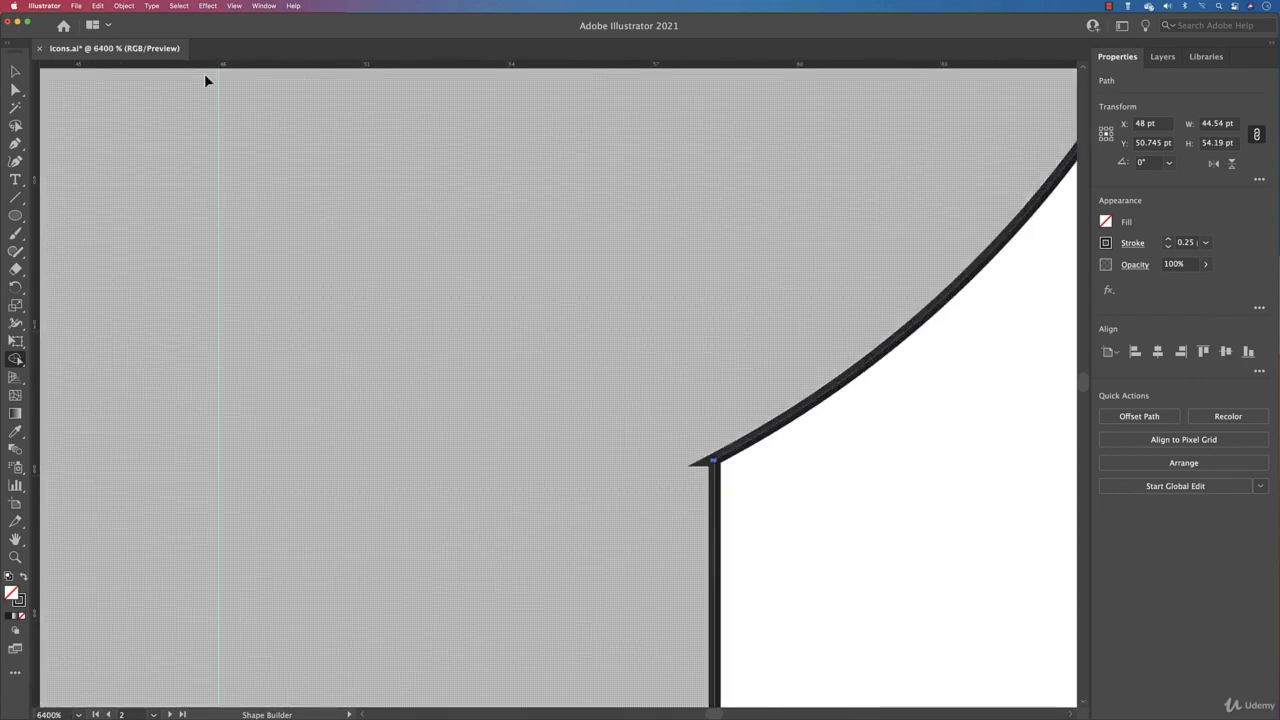
left_click(20, 71)
left_click(16, 89)
left_click(603, 257)
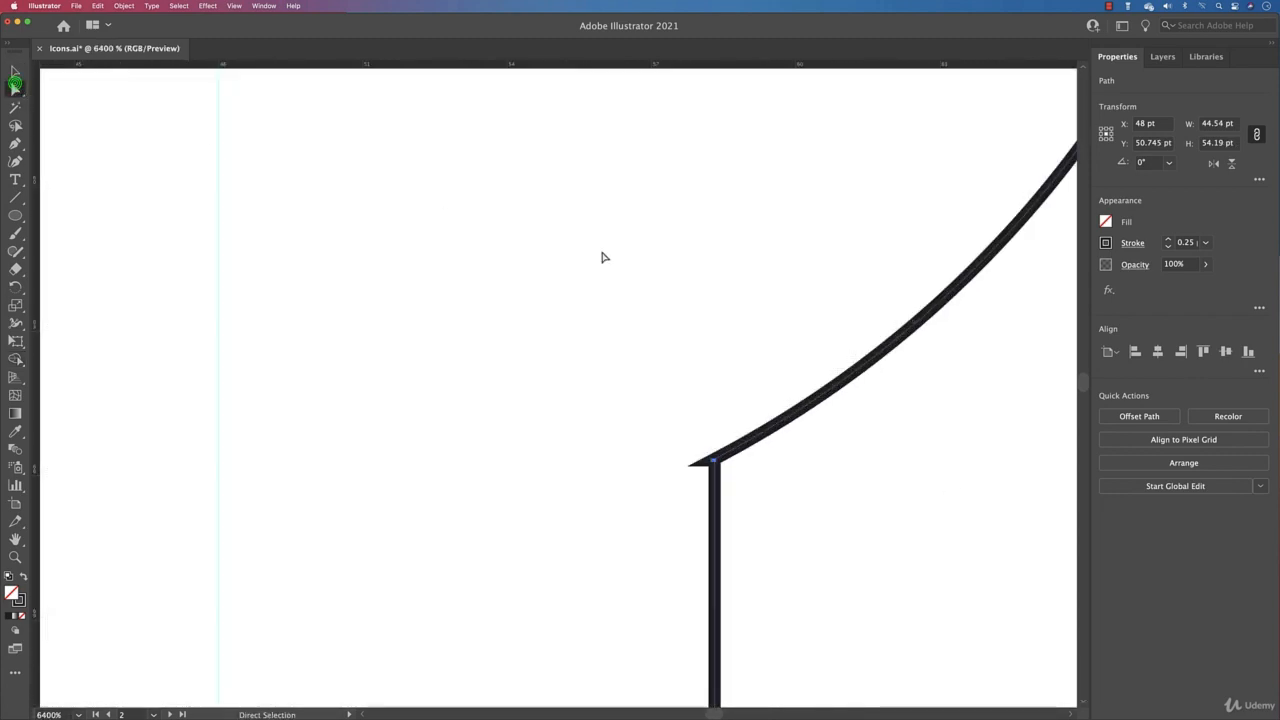
left_click(715, 463)
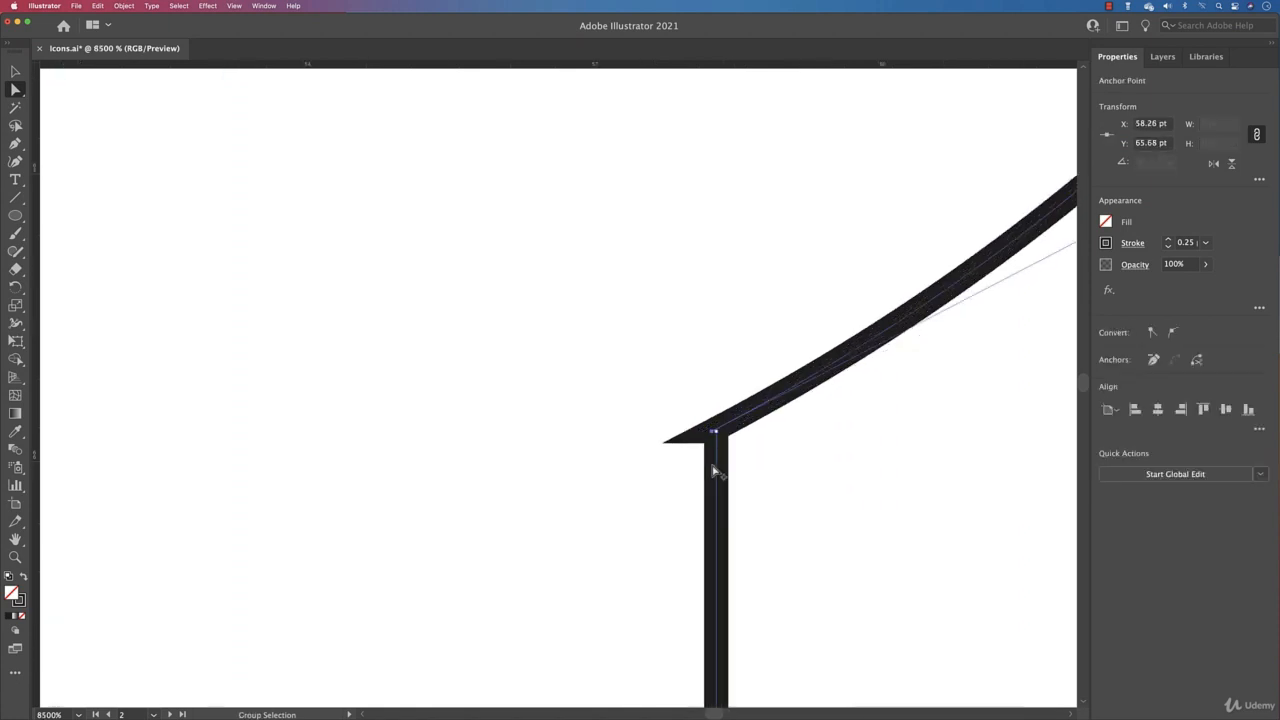
scroll(714, 470, "up", 5)
mouse_move(962, 463)
left_mouse_down()
mouse_move(693, 422)
mouse_move(744, 389)
left_mouse_up()
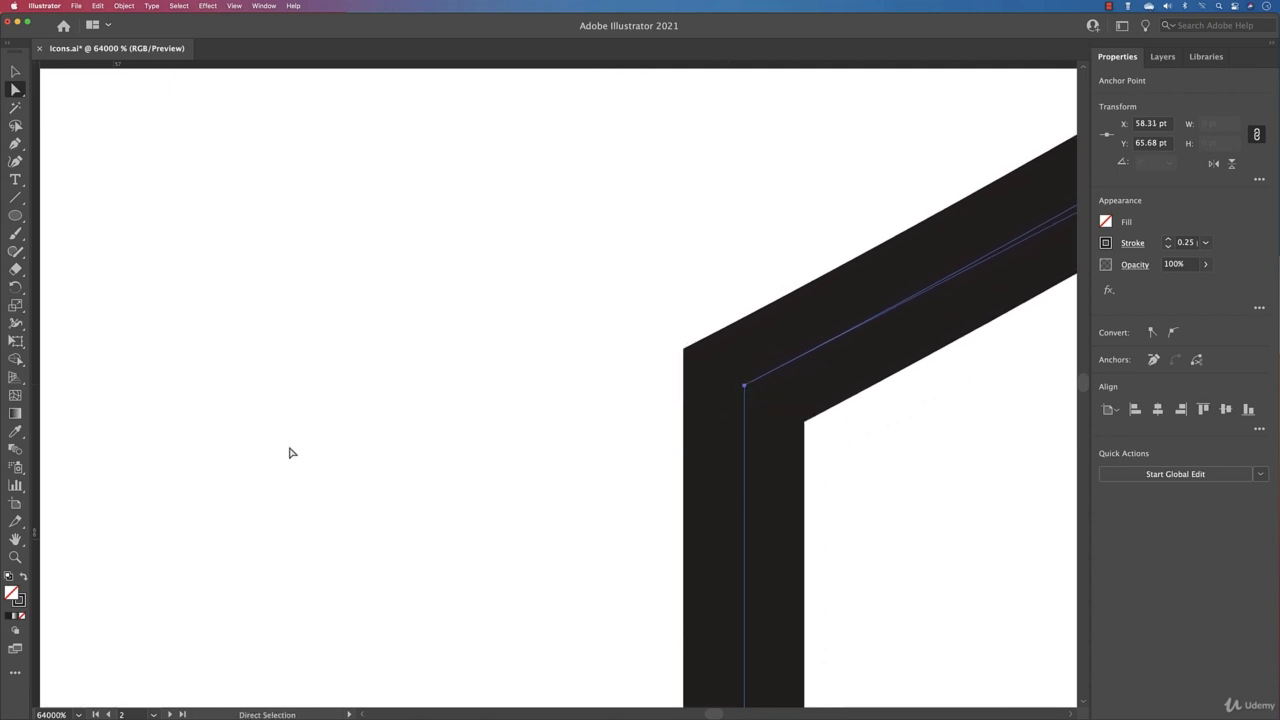
key("super+0")
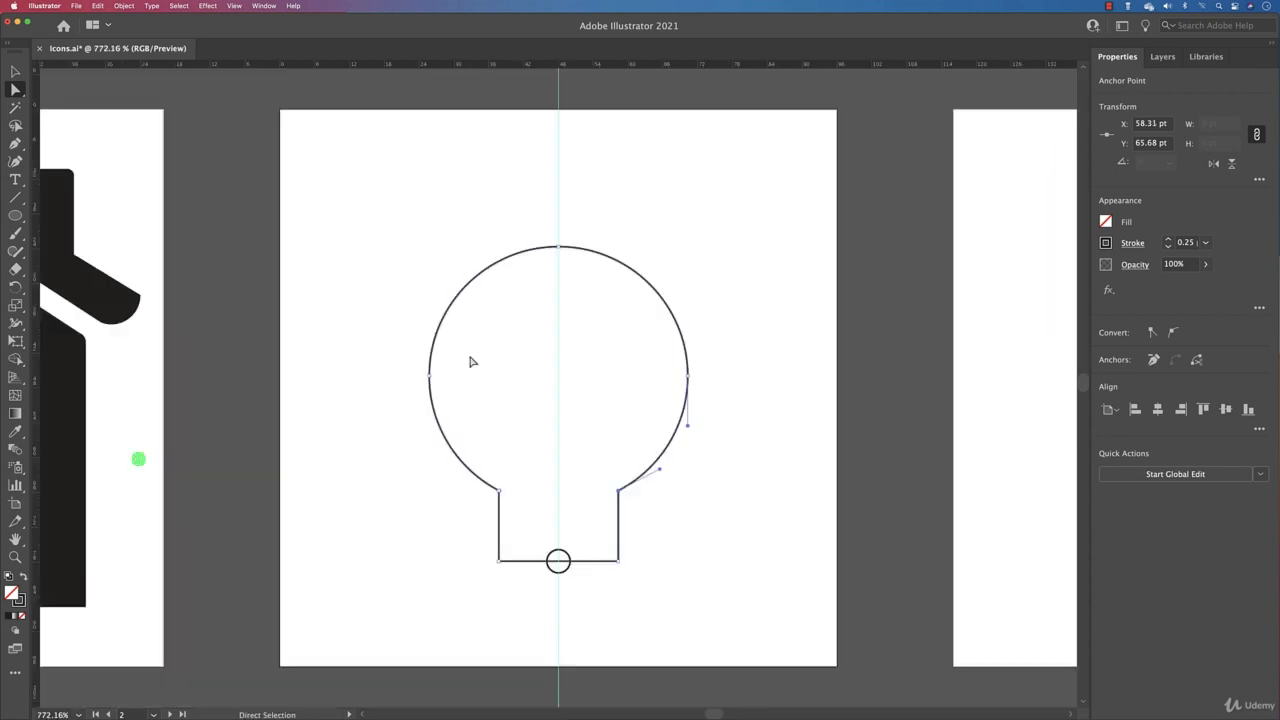
Step: Remove the stray spike at the bulb's left neck corner by moving its anchor point onto the corner at X 37.72 pt
left_click(500, 491)
key("super+equal")
key("super+equal")
key("super+equal")
key("super+equal")
key("super+equal")
key("super+equal")
key("super+equal")
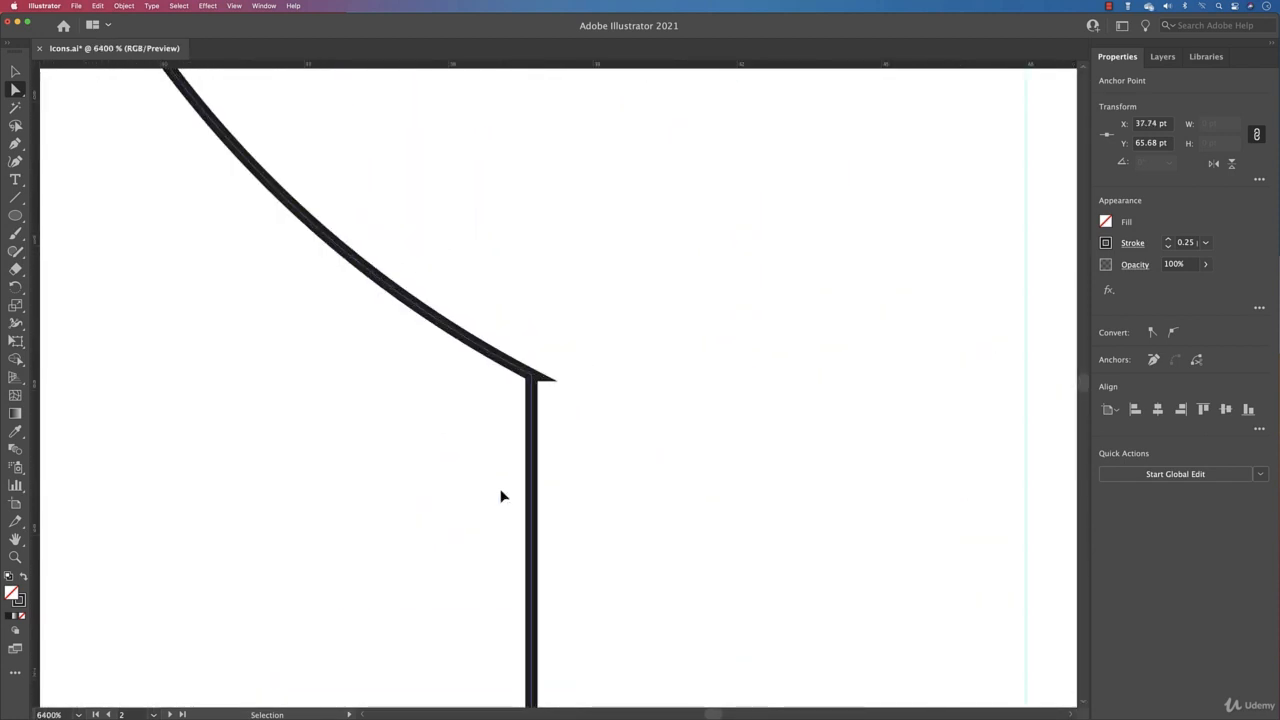
key("super+equal")
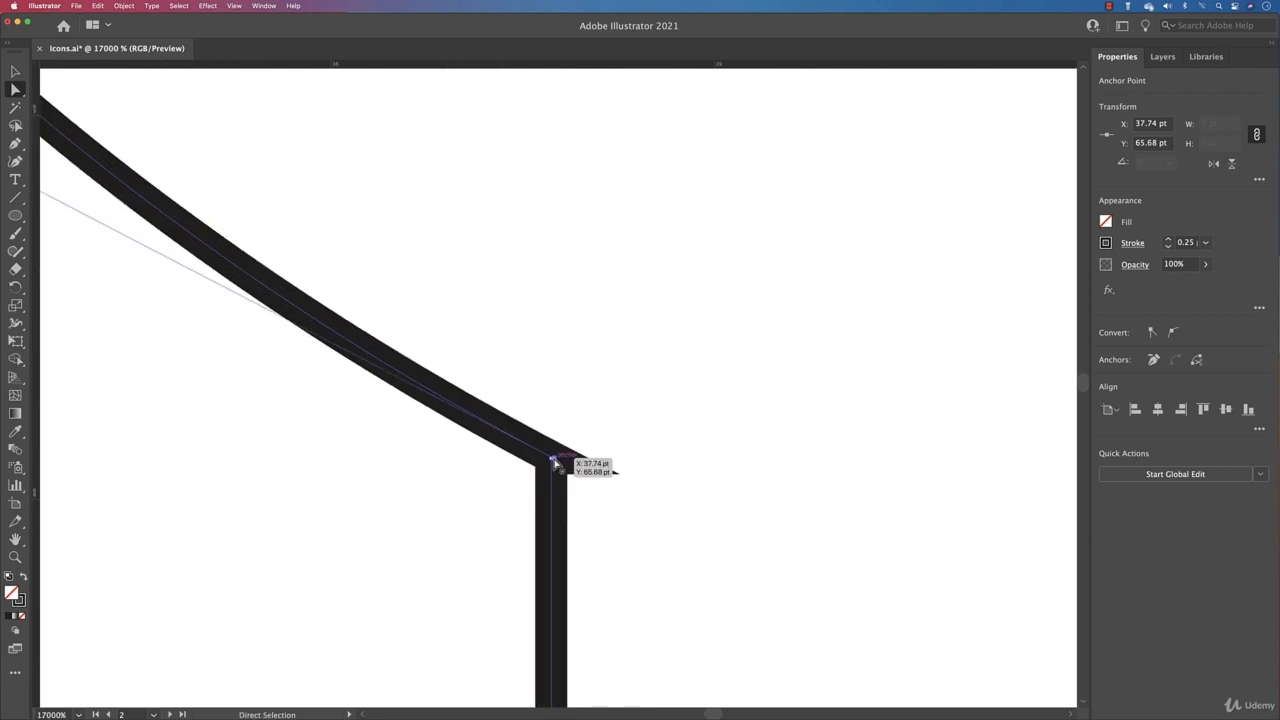
key("super+equal")
key("super+equal")
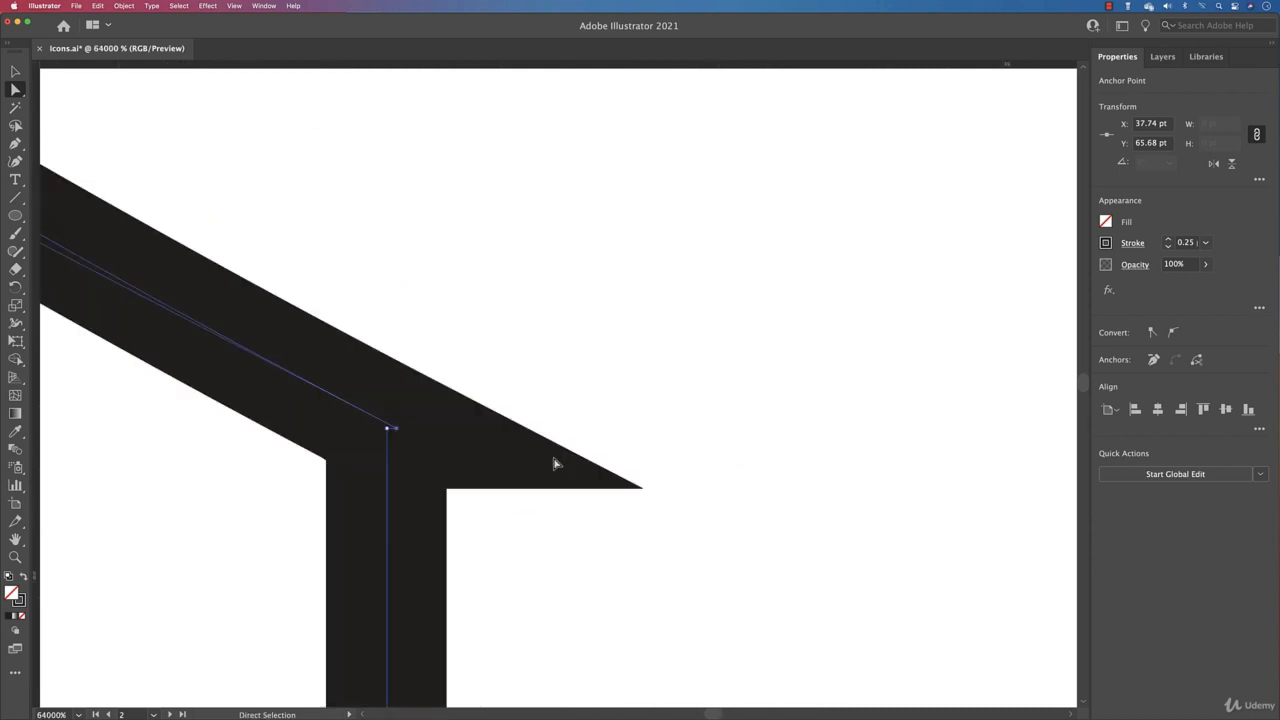
left_click_drag(390, 429, 391, 432)
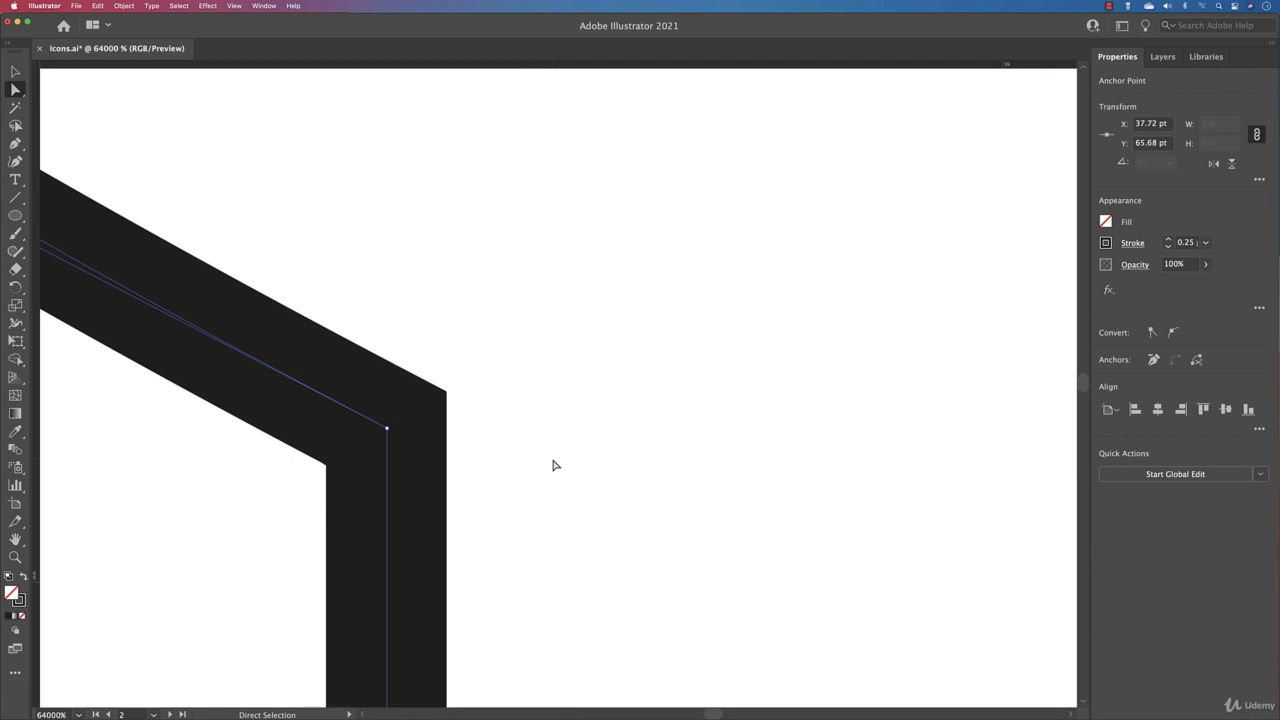
key("super+0")
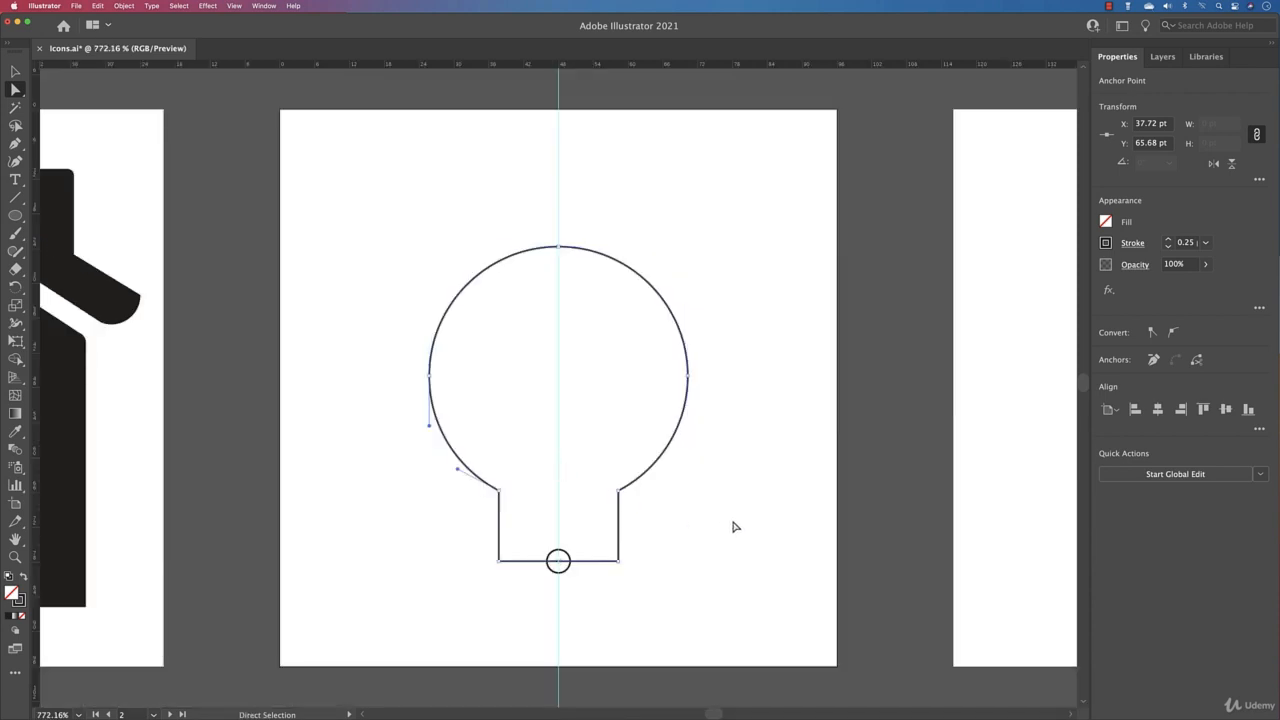
Step: Draw a vertical line about 6.3 pt long on the guide above the bulb, with a 0.5 pt stroke and round caps
left_click(15, 197)
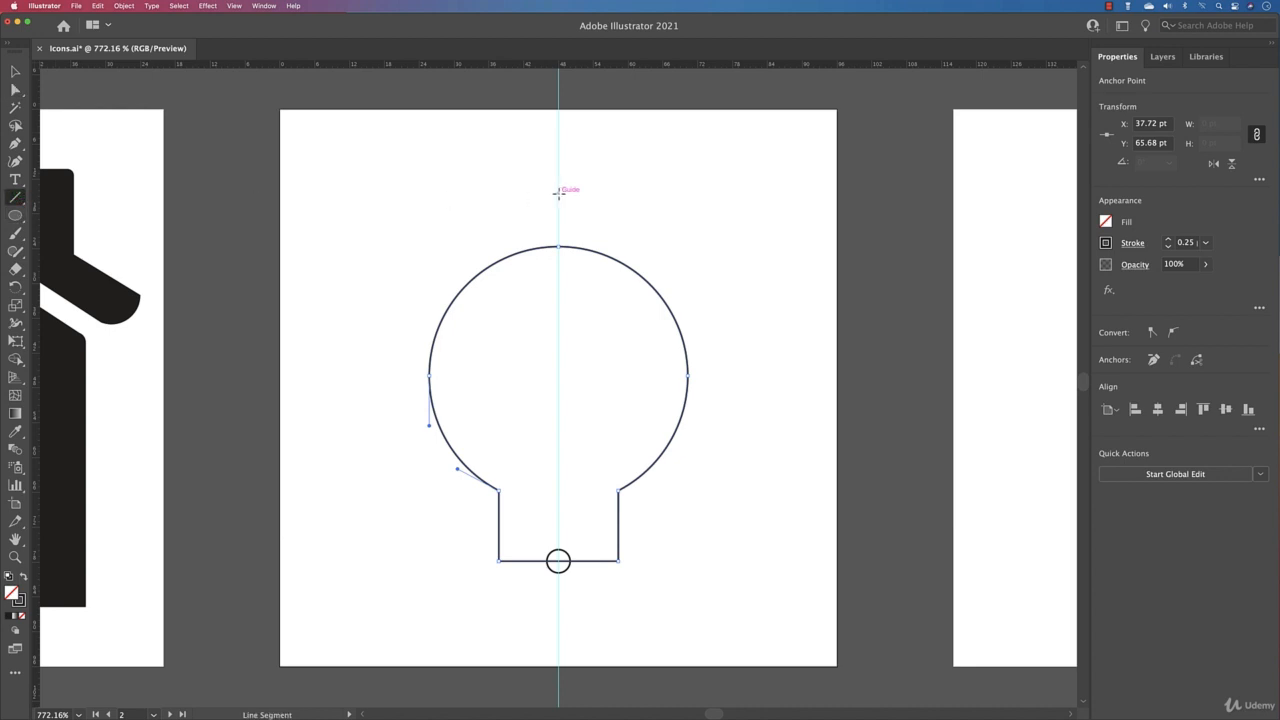
left_click_drag(557, 192, 558, 228)
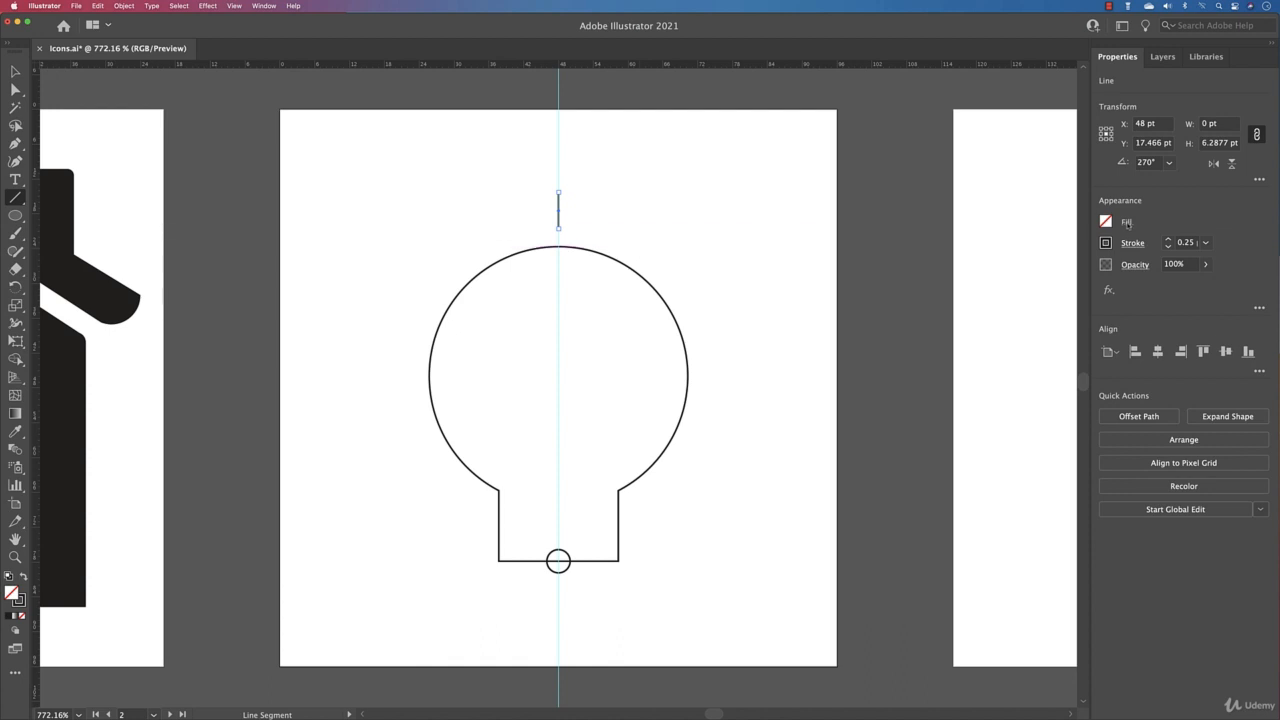
left_click(1168, 239)
left_click(1168, 248)
left_click(1168, 247)
left_click(12, 71)
left_click(1125, 242)
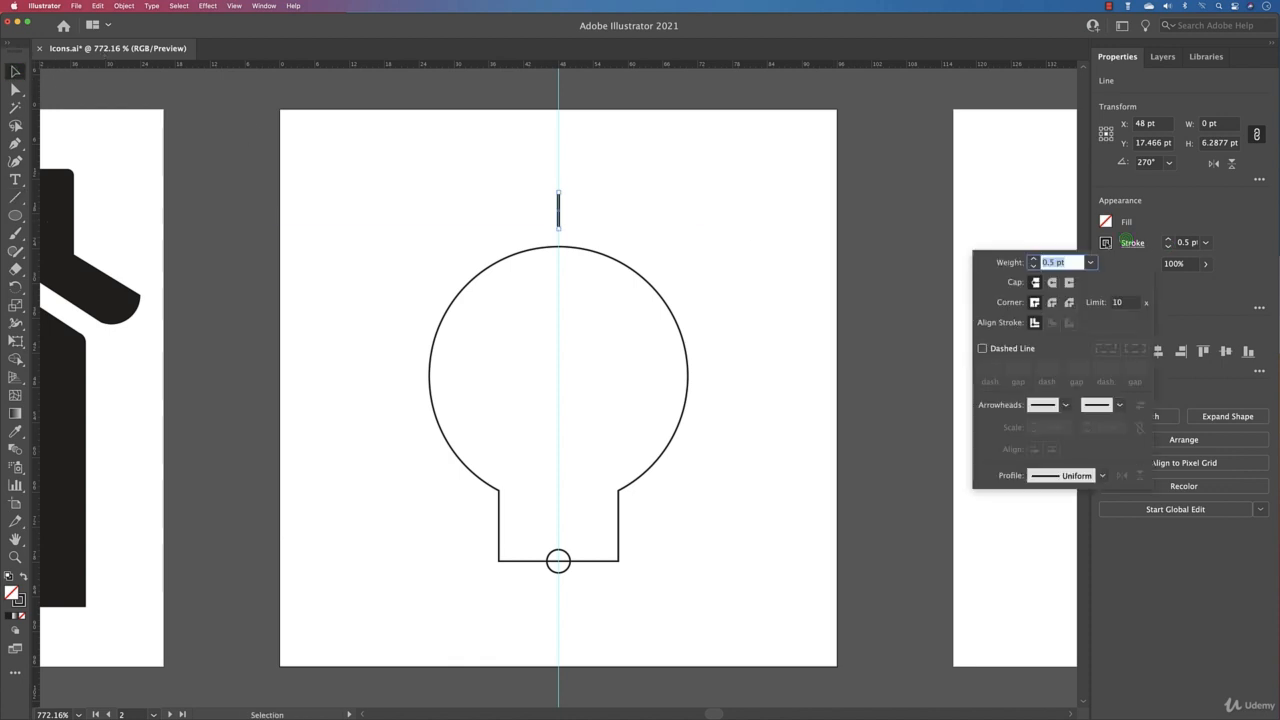
left_click(1051, 282)
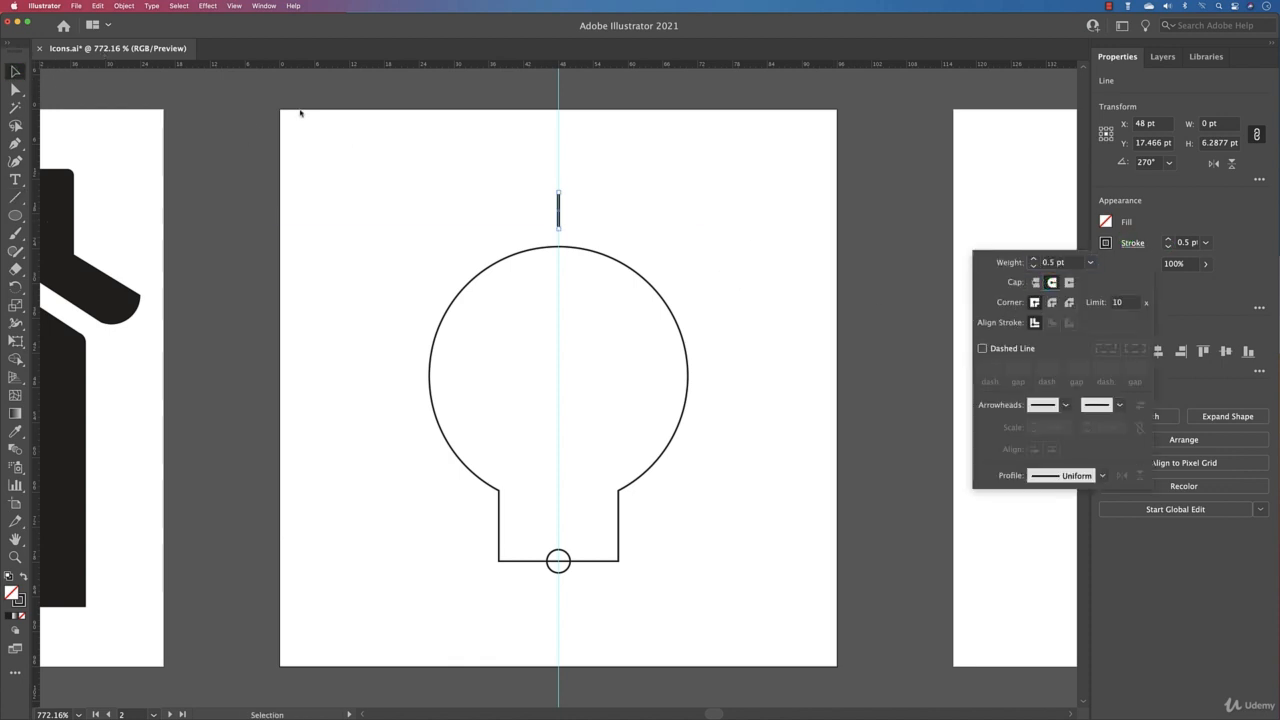
left_click(811, 210)
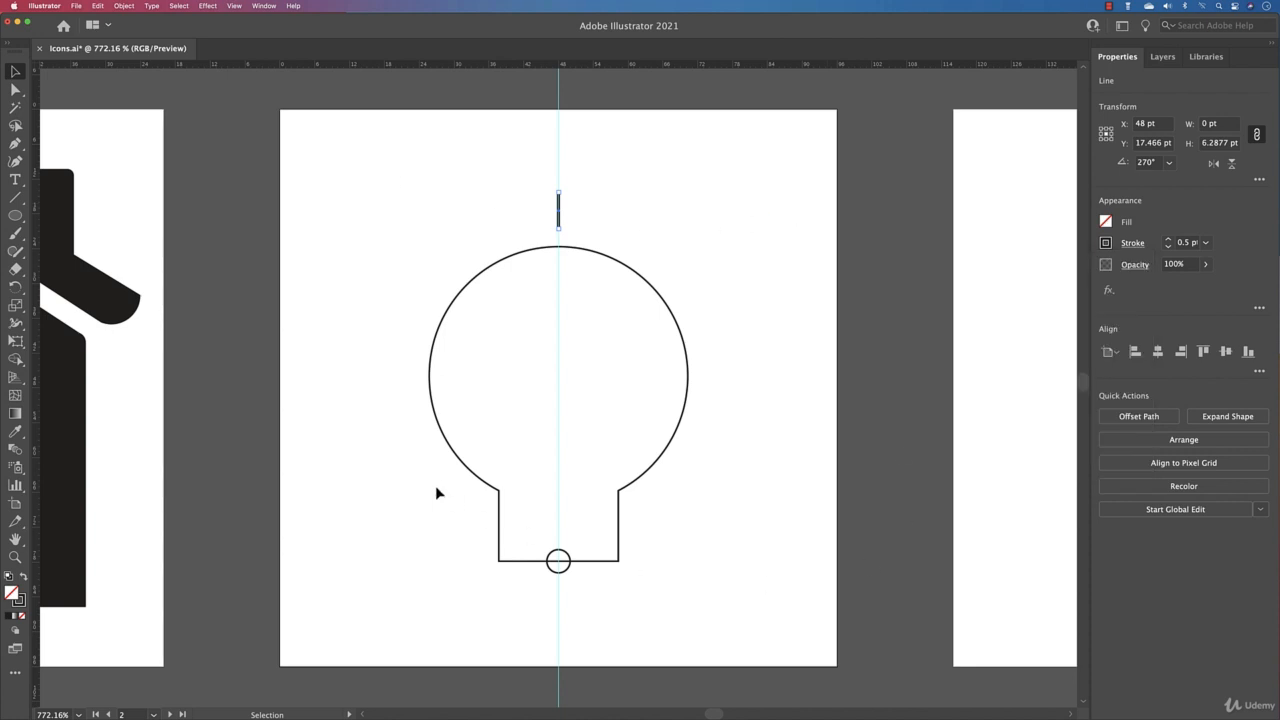
Step: Turn the short line into a radial repeat and enlarge its radius to about 23.4 pt
left_click(118, 8)
mouse_move(170, 290)
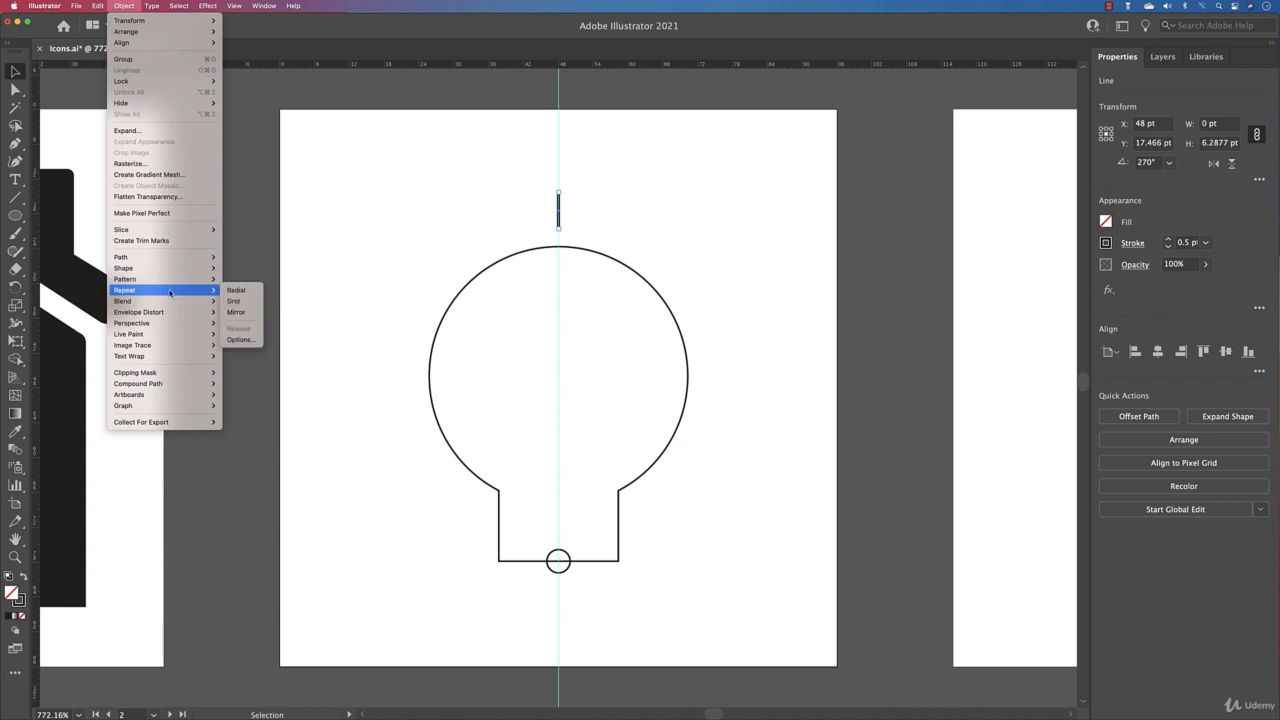
left_click(236, 292)
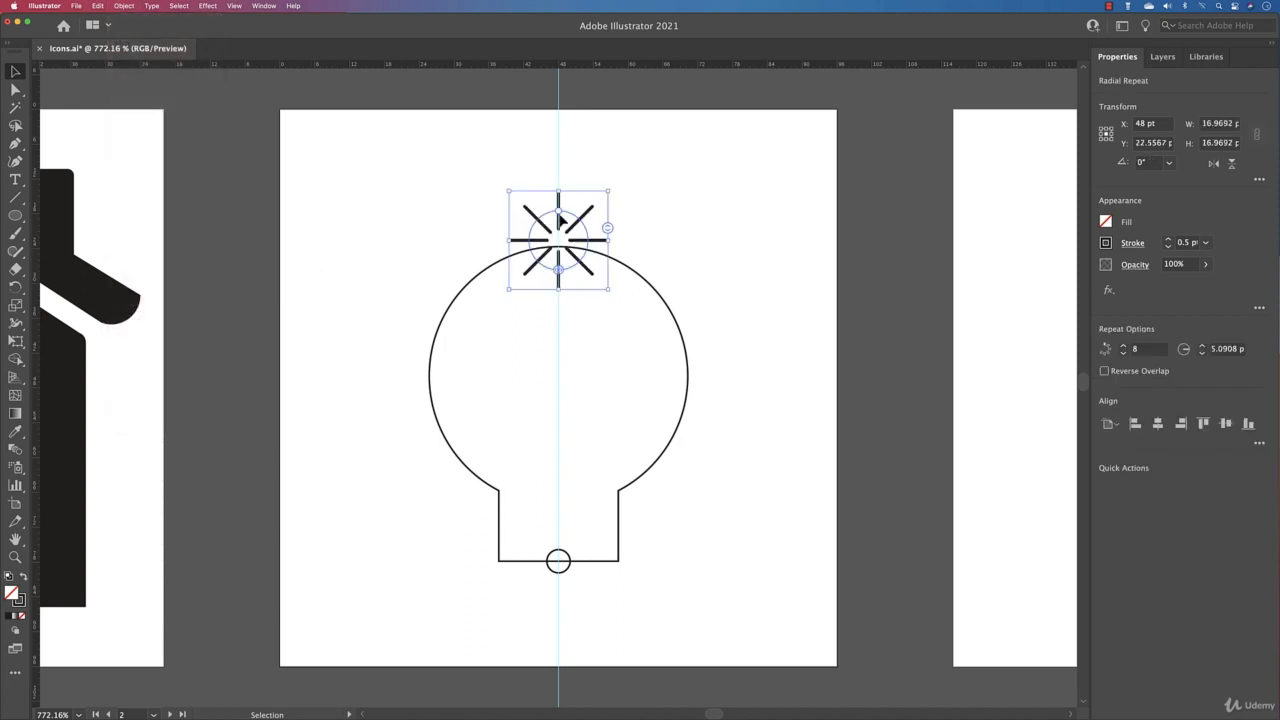
left_click_drag(561, 215, 557, 108)
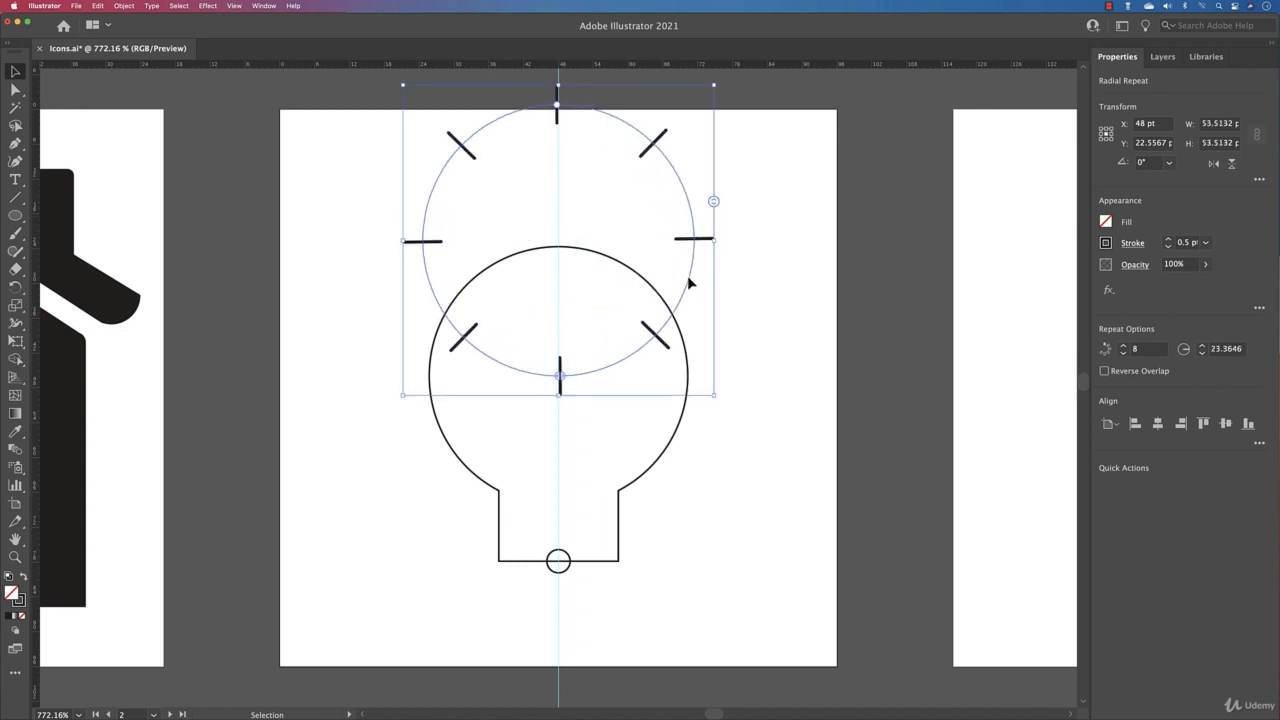
Step: Move the radial repeat down to about Y 46.56 pt so its ring surrounds the bulb's round part
key("shift+Down")
key("shift+Down")
key("shift+Down")
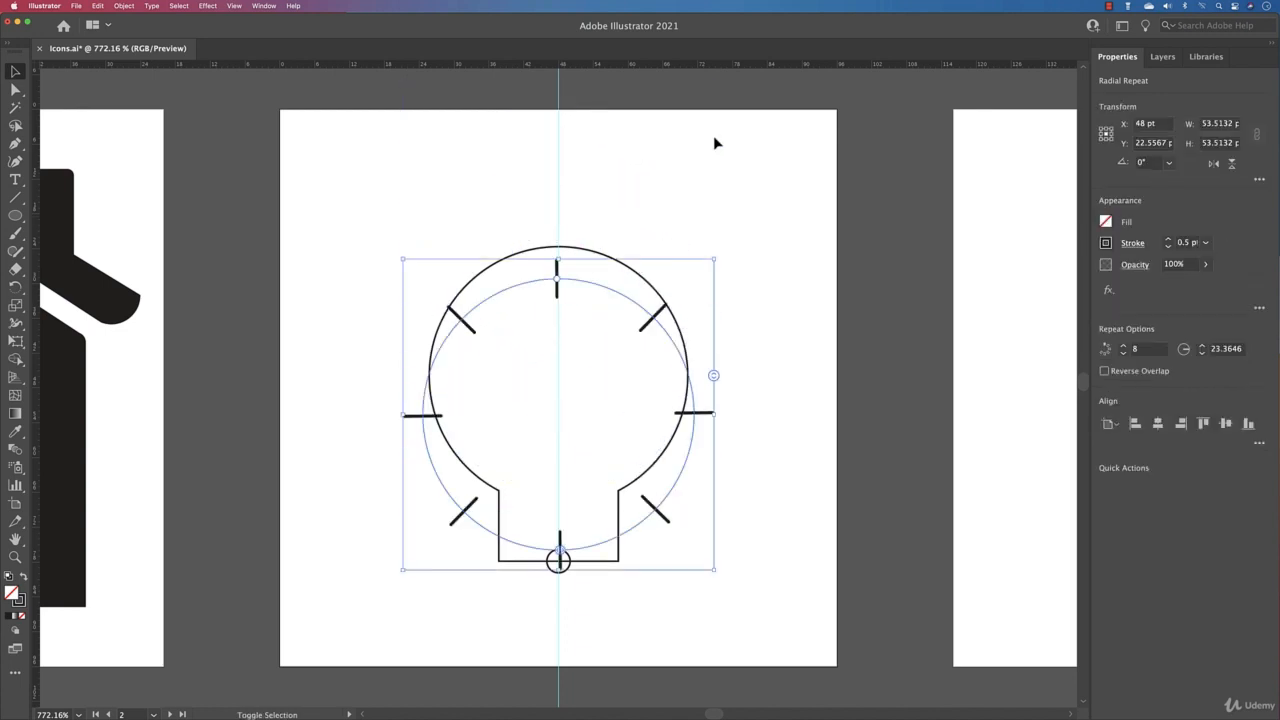
key("Up")
key("Up")
key("Up")
key("Up")
key("Up")
key("Up")
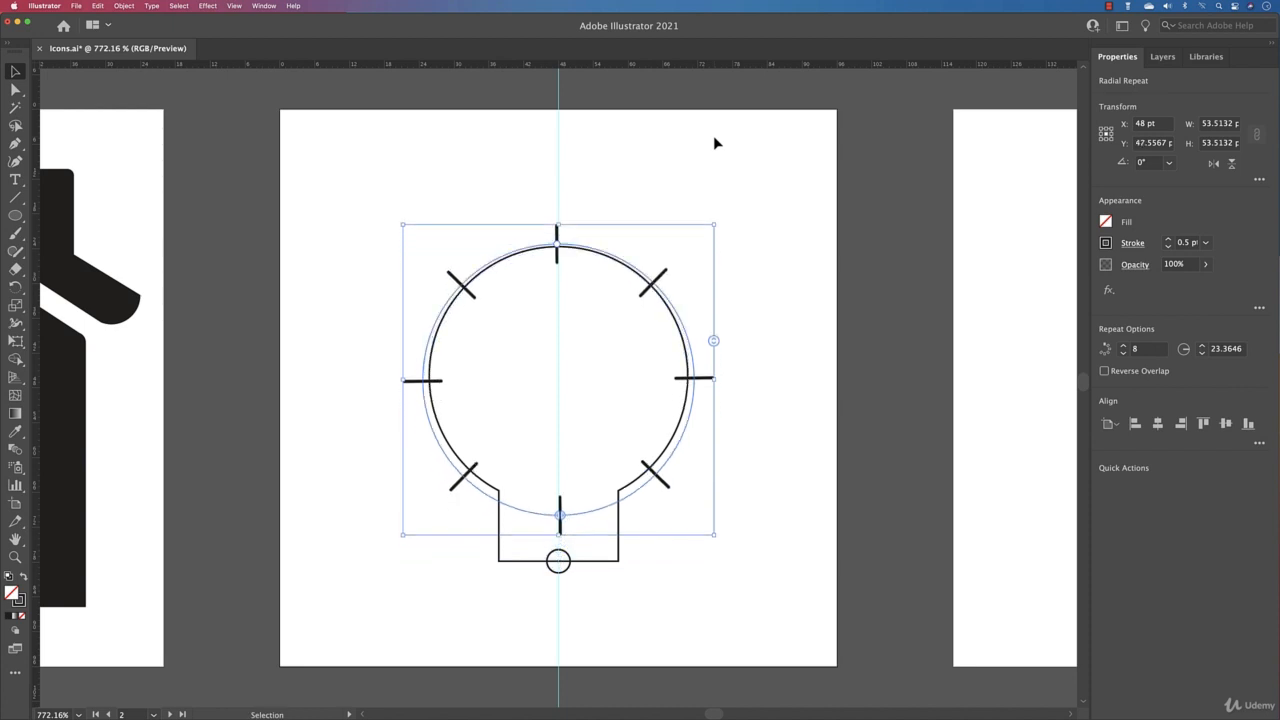
key("Up")
key("Down")
Step: Space the radial repeat for ten instances, trim it to the upper seven rays, and bring its radius to about 28.8 pt
left_click_drag(560, 248, 558, 205)
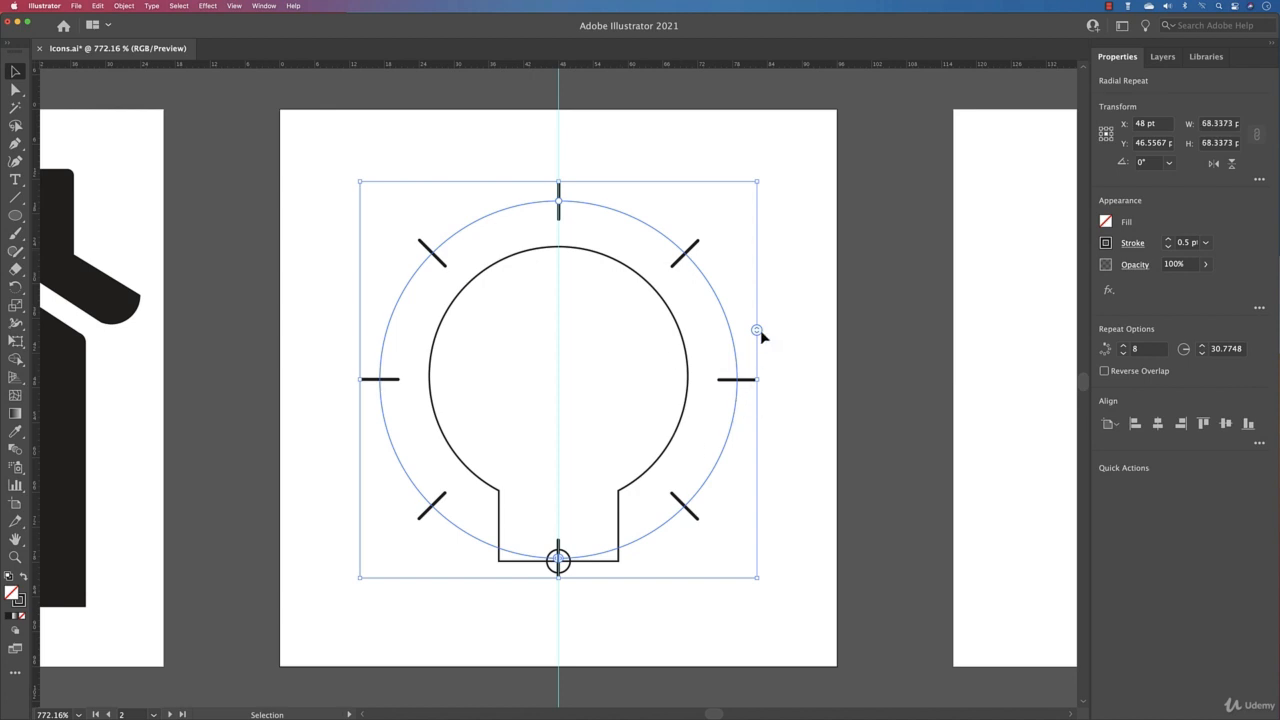
left_click_drag(757, 331, 757, 323)
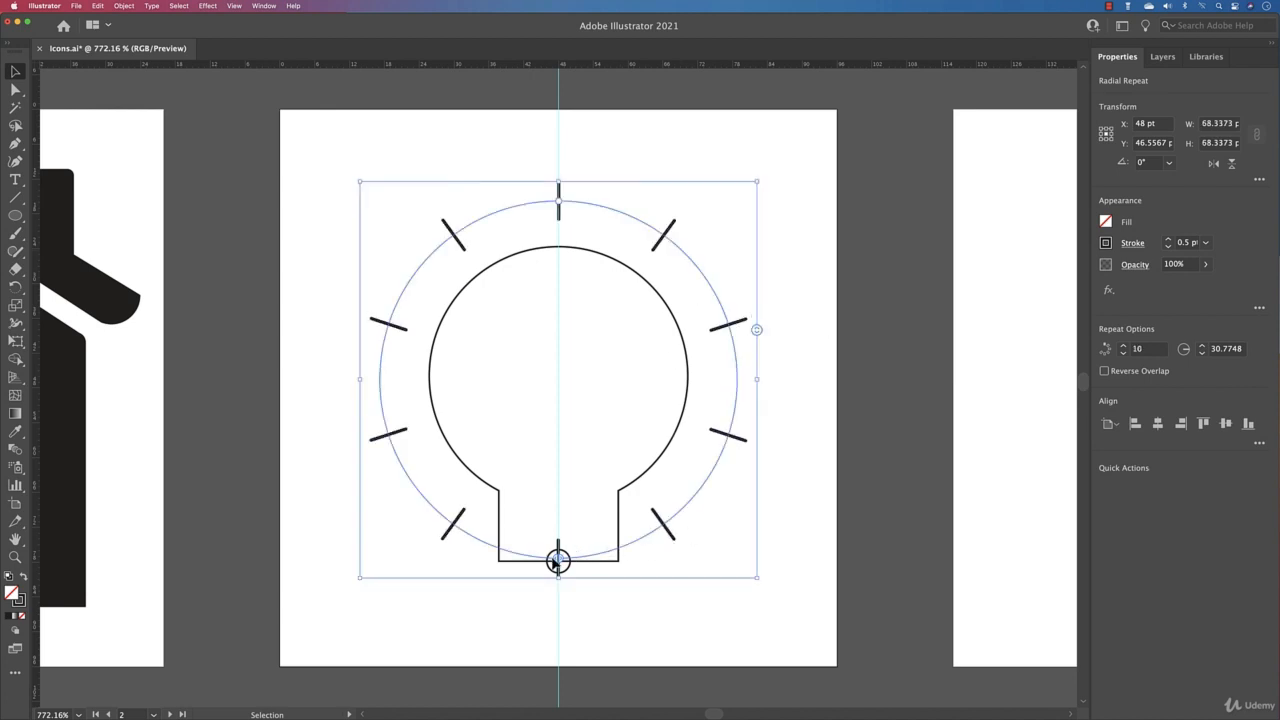
left_click_drag(553, 563, 708, 493)
left_click_drag(557, 560, 413, 497)
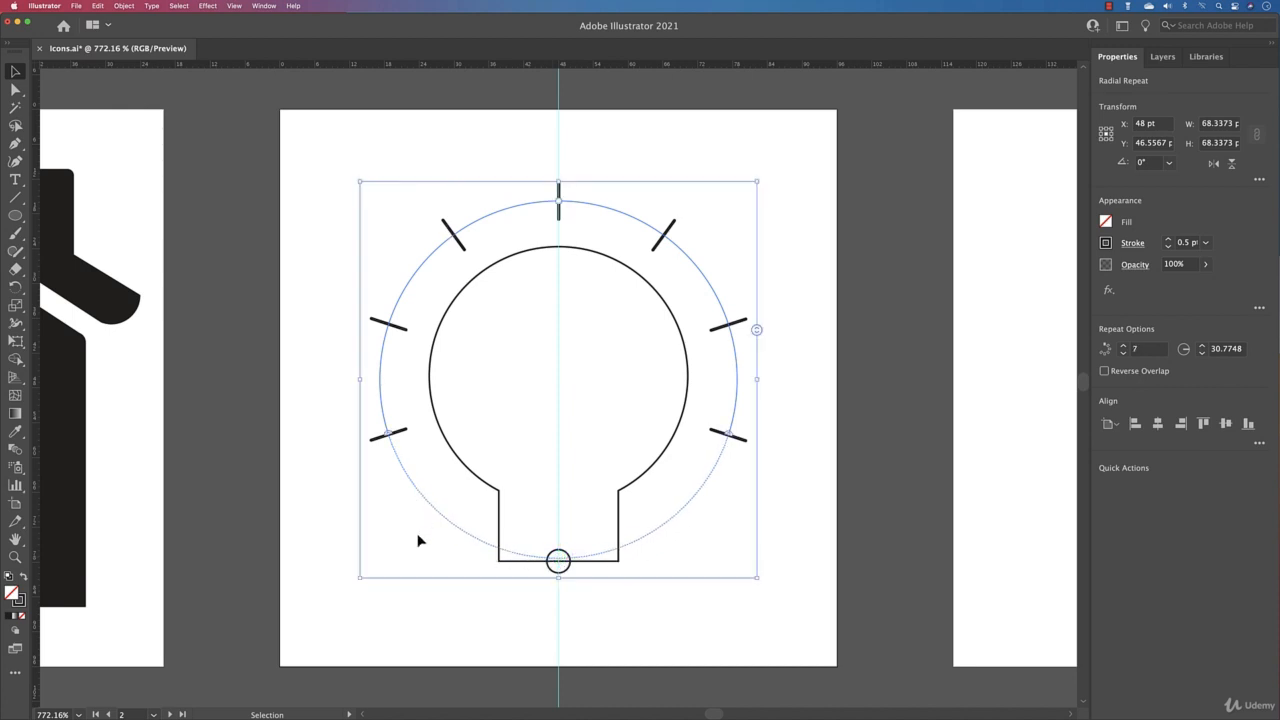
left_click_drag(559, 205, 561, 218)
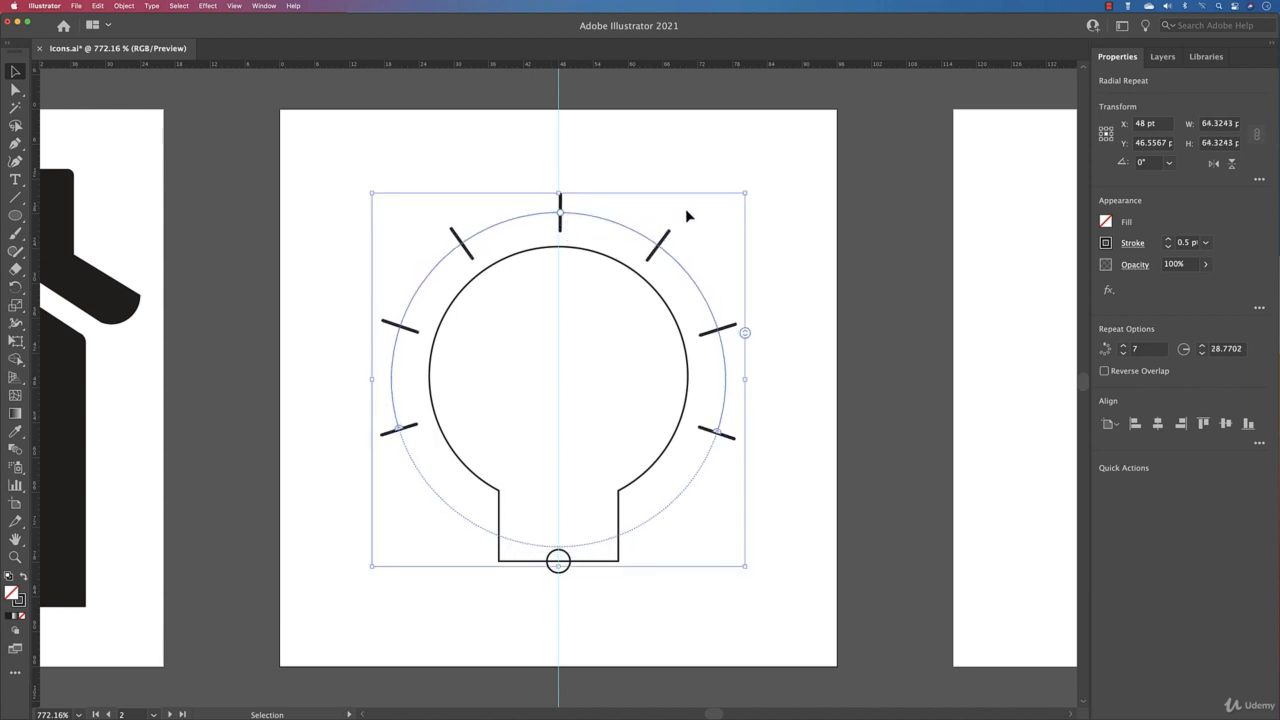
left_click(641, 177)
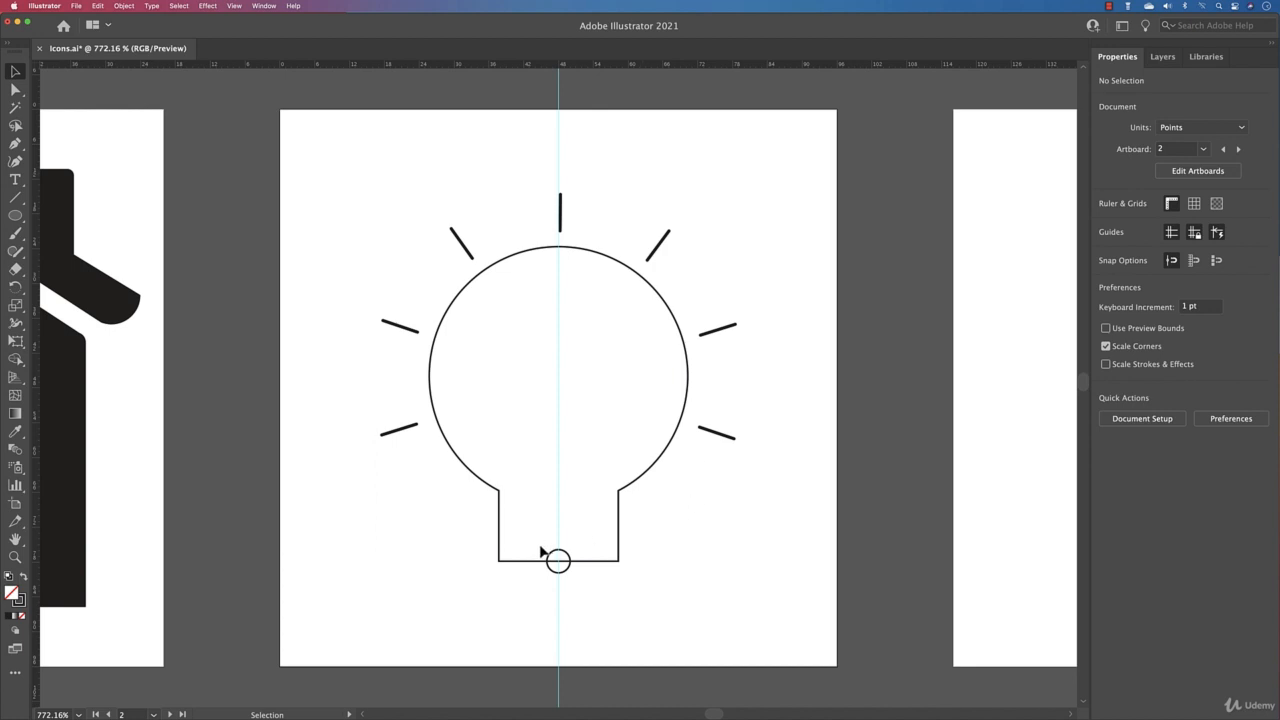
Step: Merge the small circle at the base into the bulb outline with the Shape Builder
left_click_drag(540, 546, 576, 579)
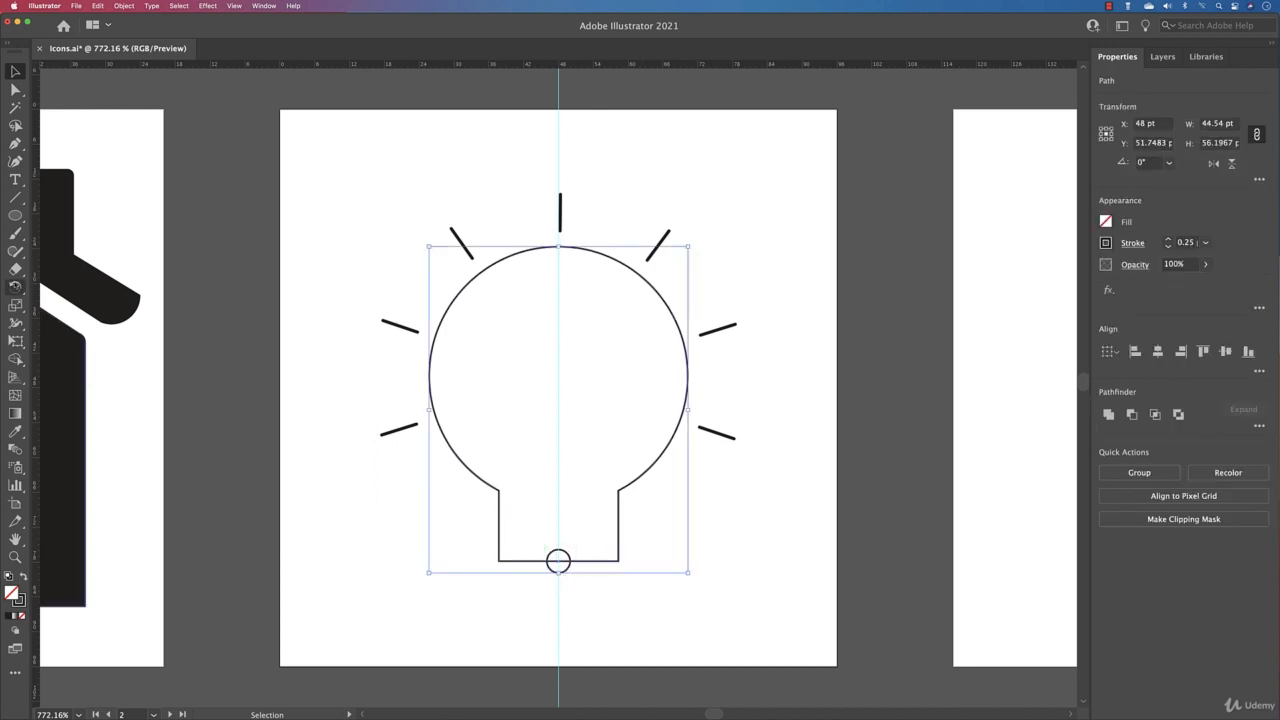
left_click(16, 358)
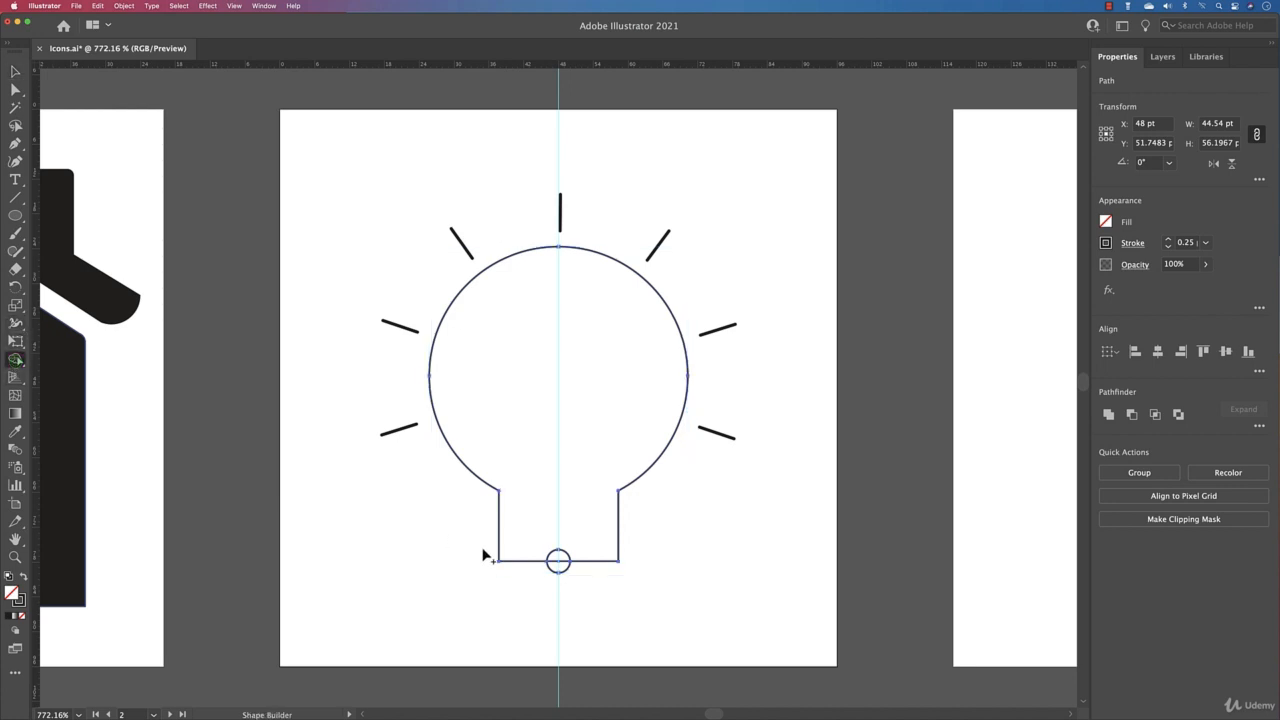
left_click_drag(563, 548, 560, 566)
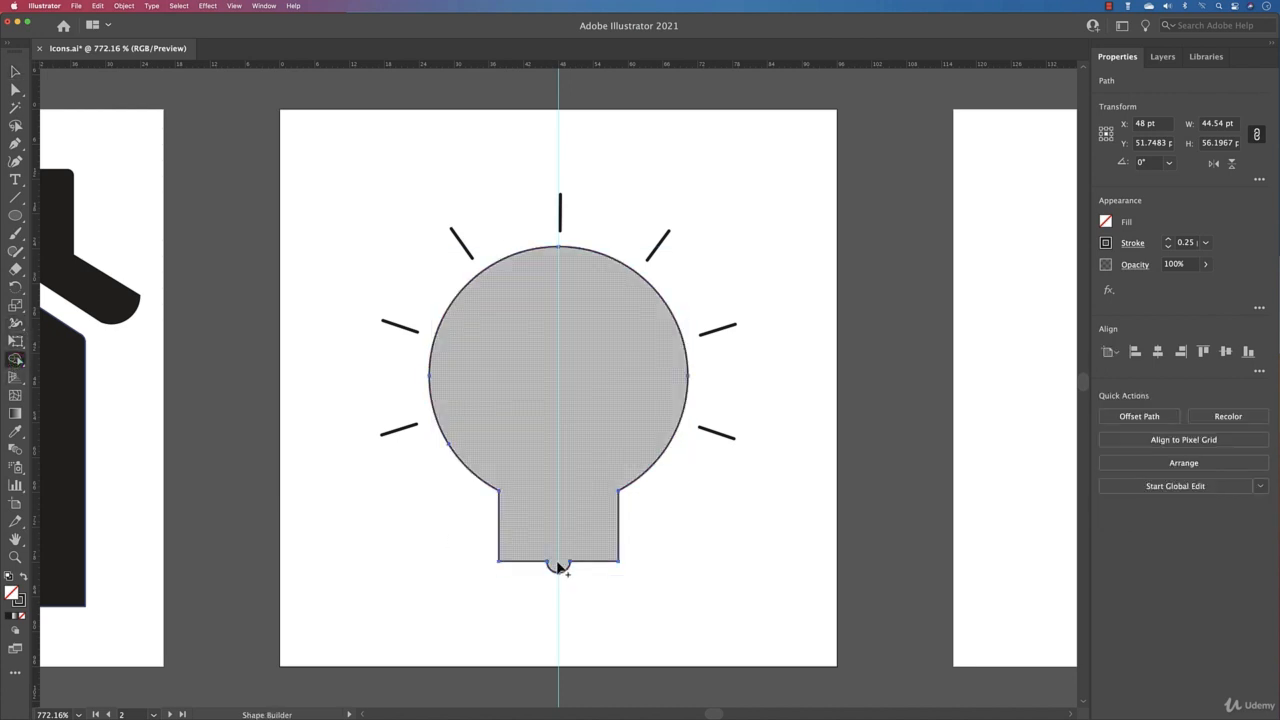
Step: Draw three horizontal lines about 20.6 pt long across the bulb's neck, the lowest at about Y 73.4 pt
left_click(16, 197)
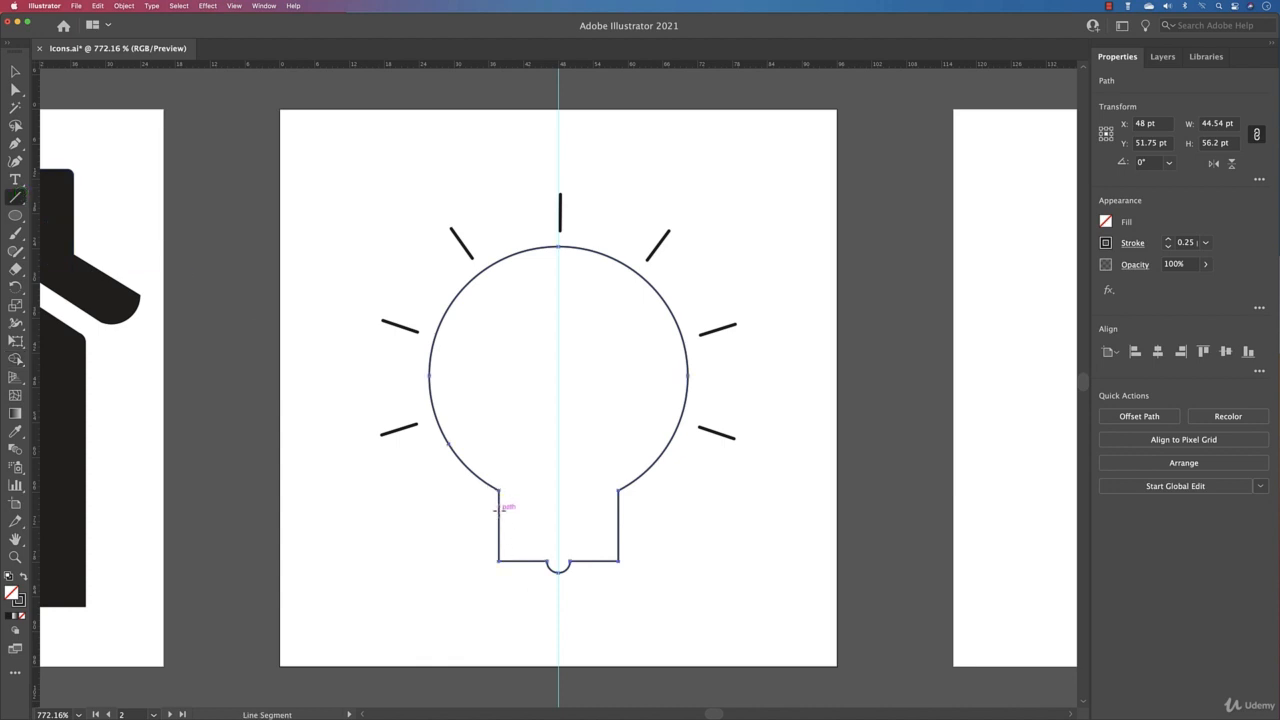
mouse_move(499, 509)
left_mouse_down()
mouse_move(618, 509)
mouse_move(617, 520)
mouse_move(499, 521)
mouse_move(618, 536)
left_mouse_up()
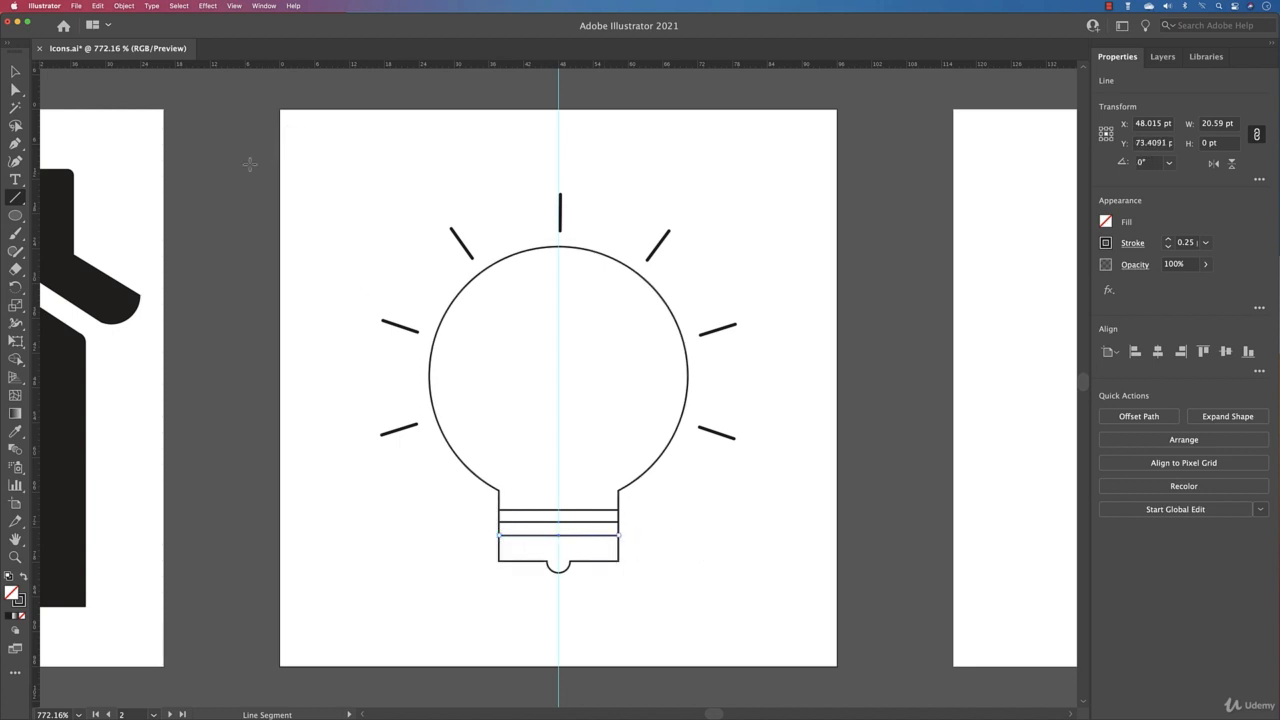
Step: Draw a circle about 14.5 pt wide in the bulb's upper right and delete its left and bottom anchors, leaving a quarter arc
left_click(15, 215)
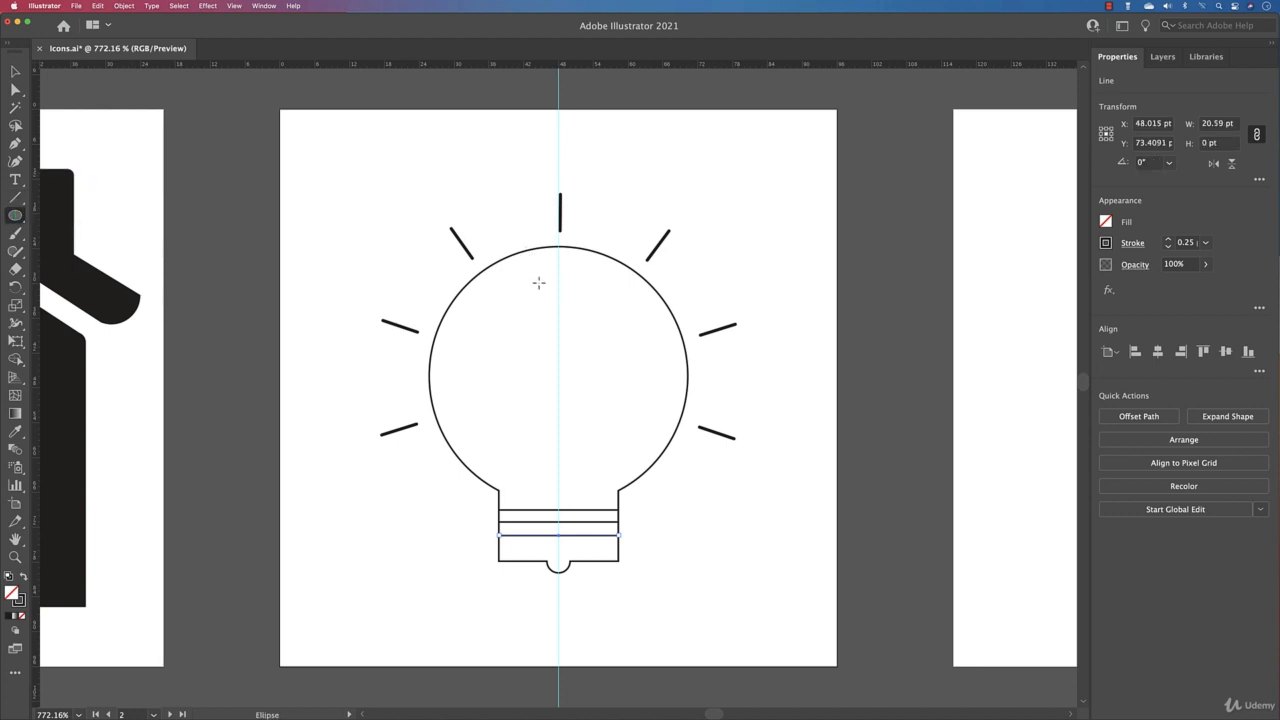
left_click_drag(584, 298, 668, 381)
key("a")
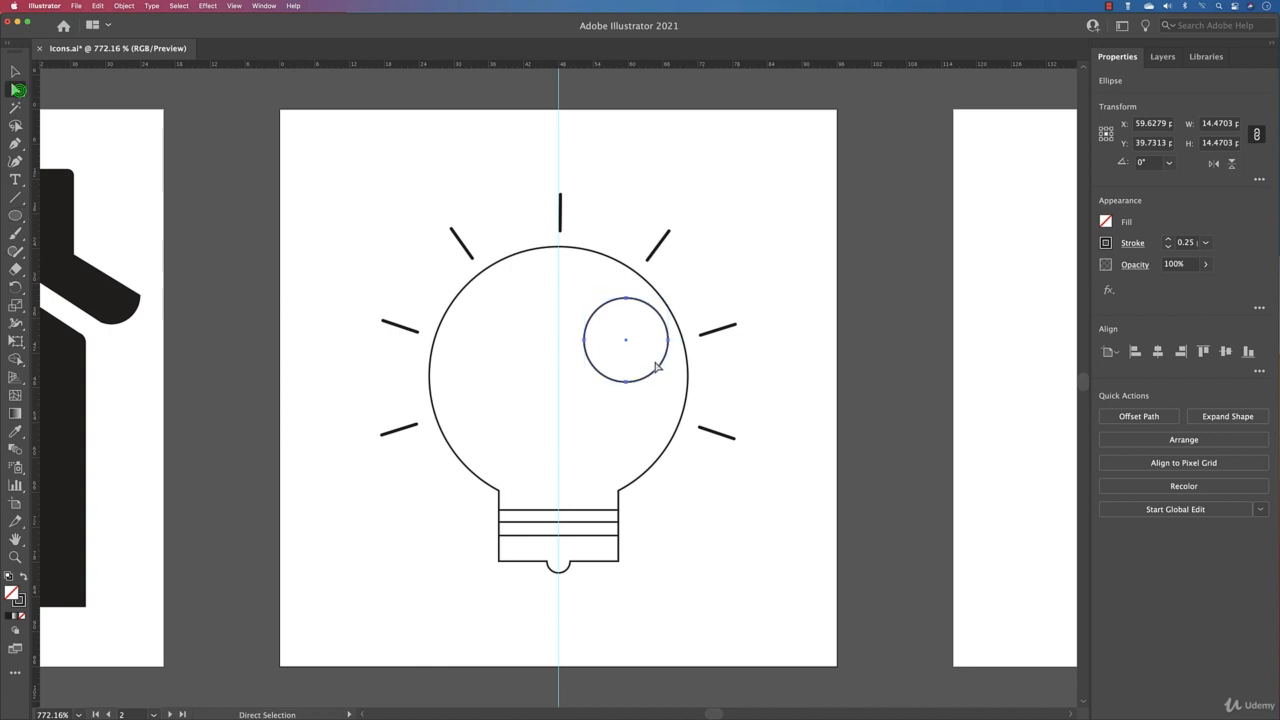
left_click(585, 341)
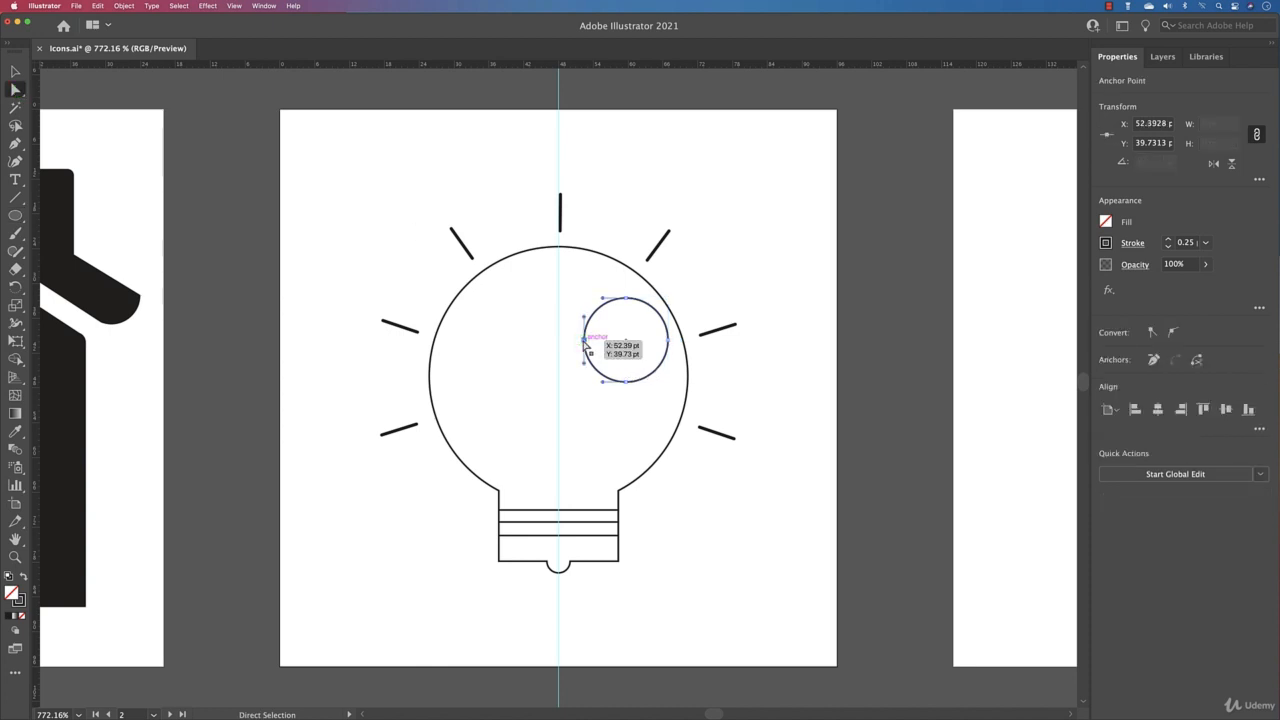
key("Delete")
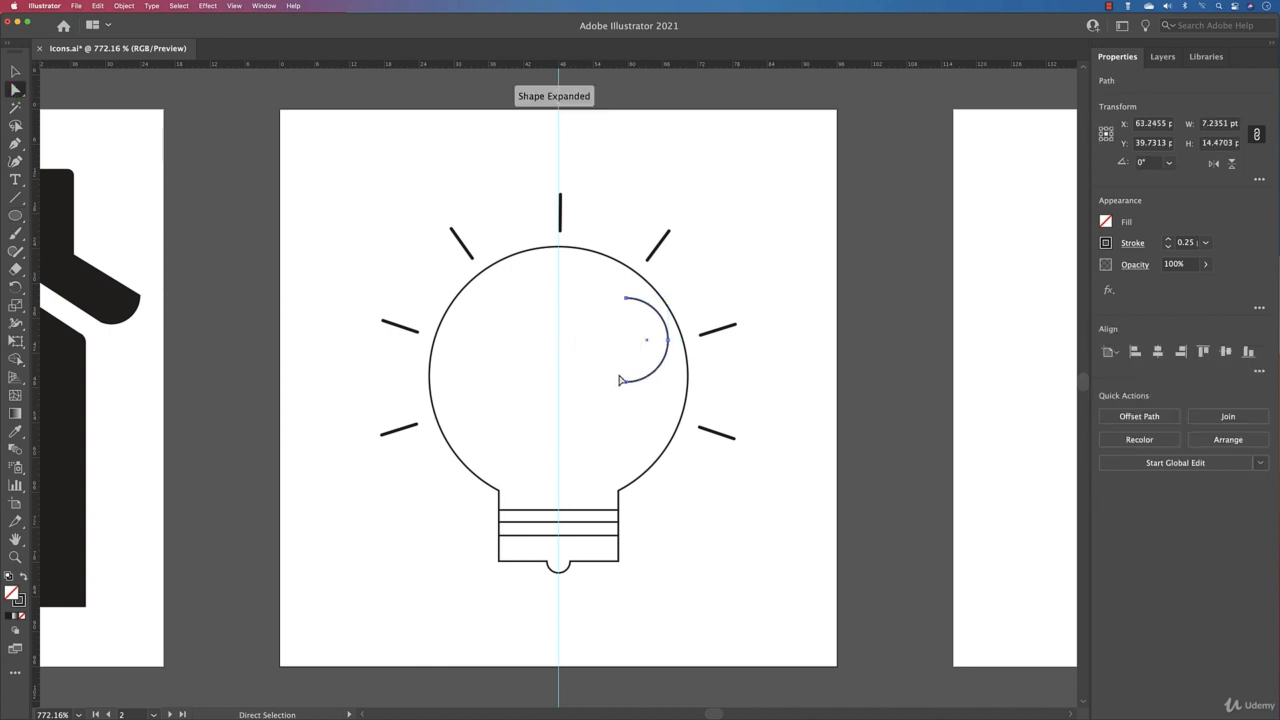
left_click(627, 382)
key("Delete")
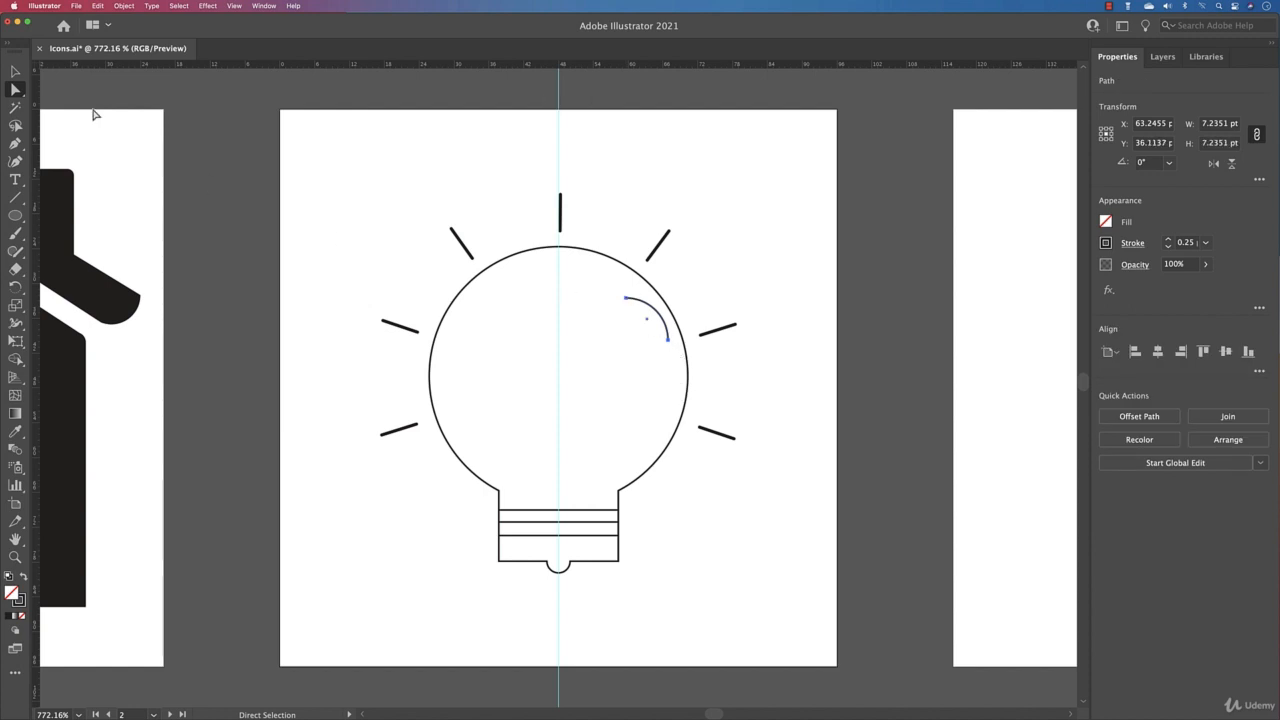
Step: Rotate the highlight arc to about 338° and move it inward to X 58.31 pt
left_click(15, 71)
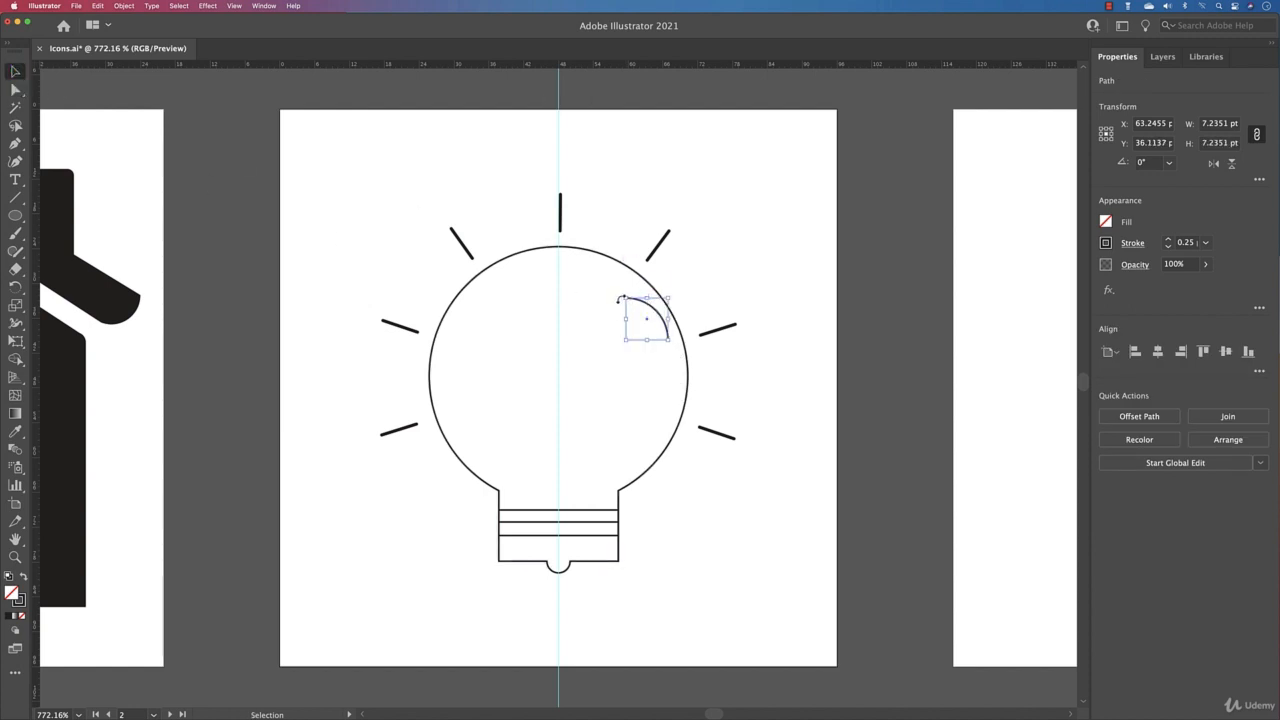
mouse_move(621, 297)
left_mouse_down()
mouse_move(646, 286)
mouse_move(654, 309)
mouse_move(629, 314)
left_mouse_up()
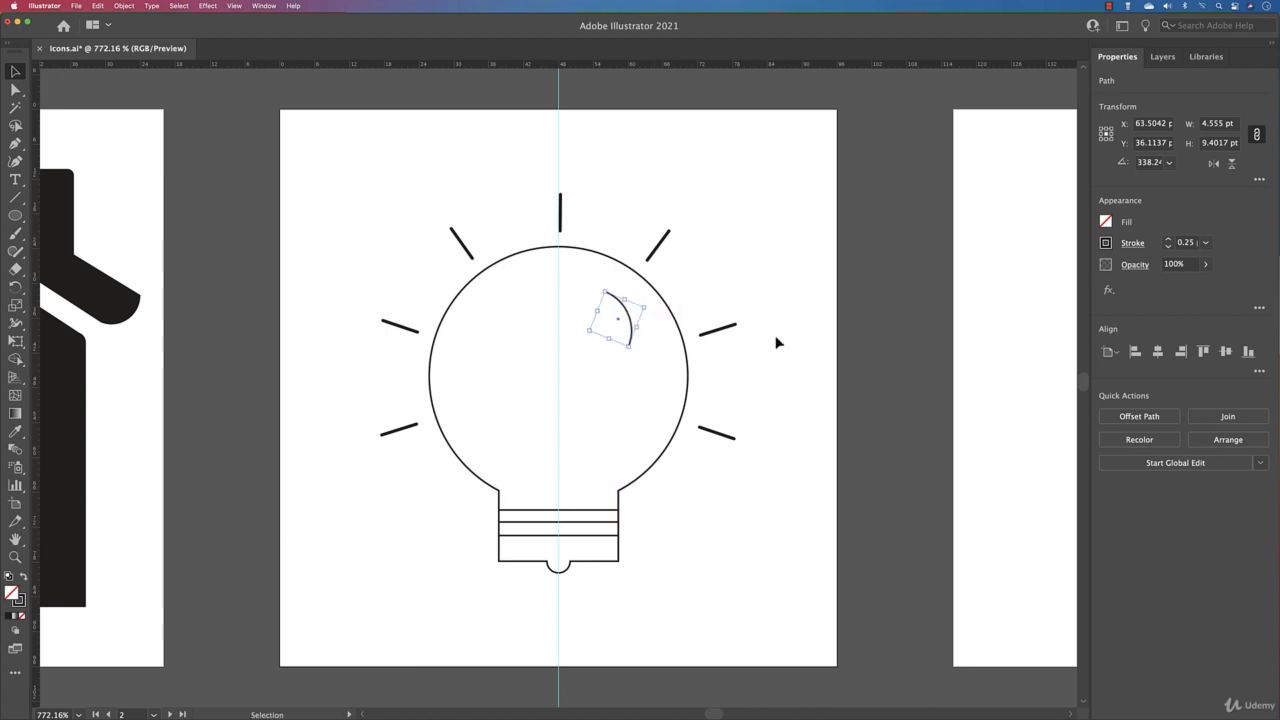
Step: Give the highlight arc a 0.75 pt stroke with round caps
left_click(1170, 241)
left_click(1170, 241)
left_click(1134, 244)
left_click(778, 296)
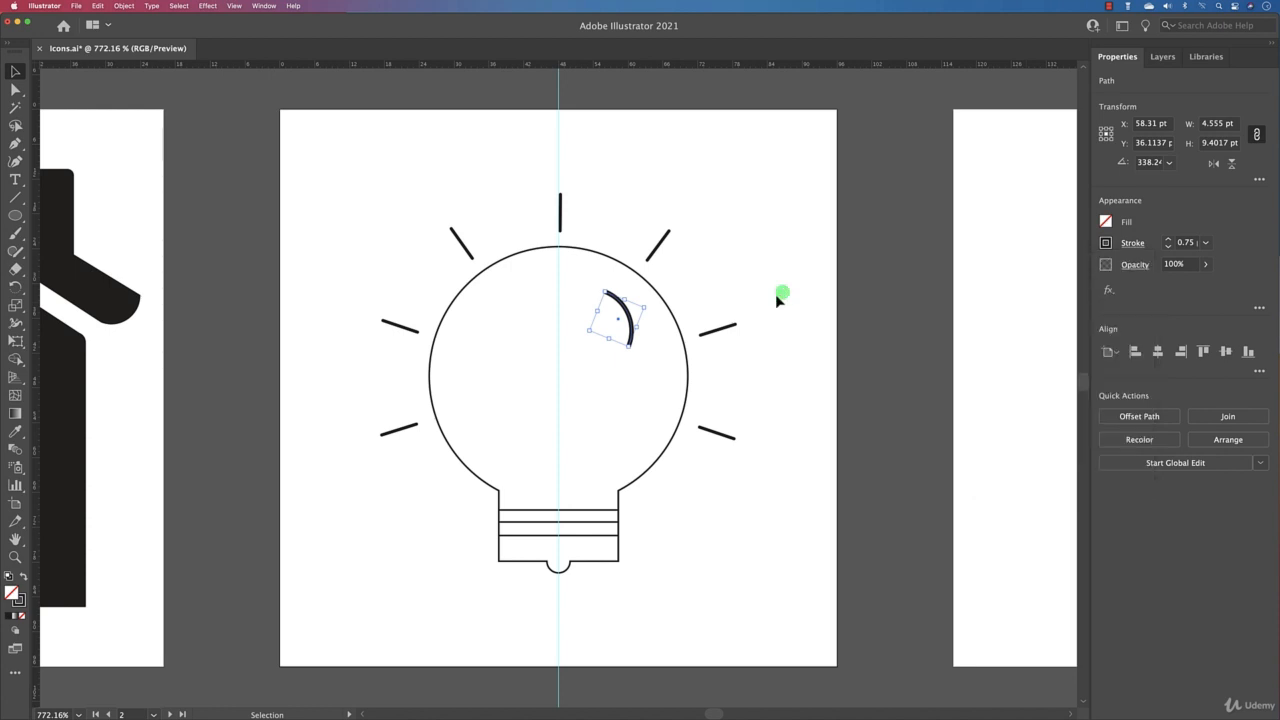
left_click(757, 303)
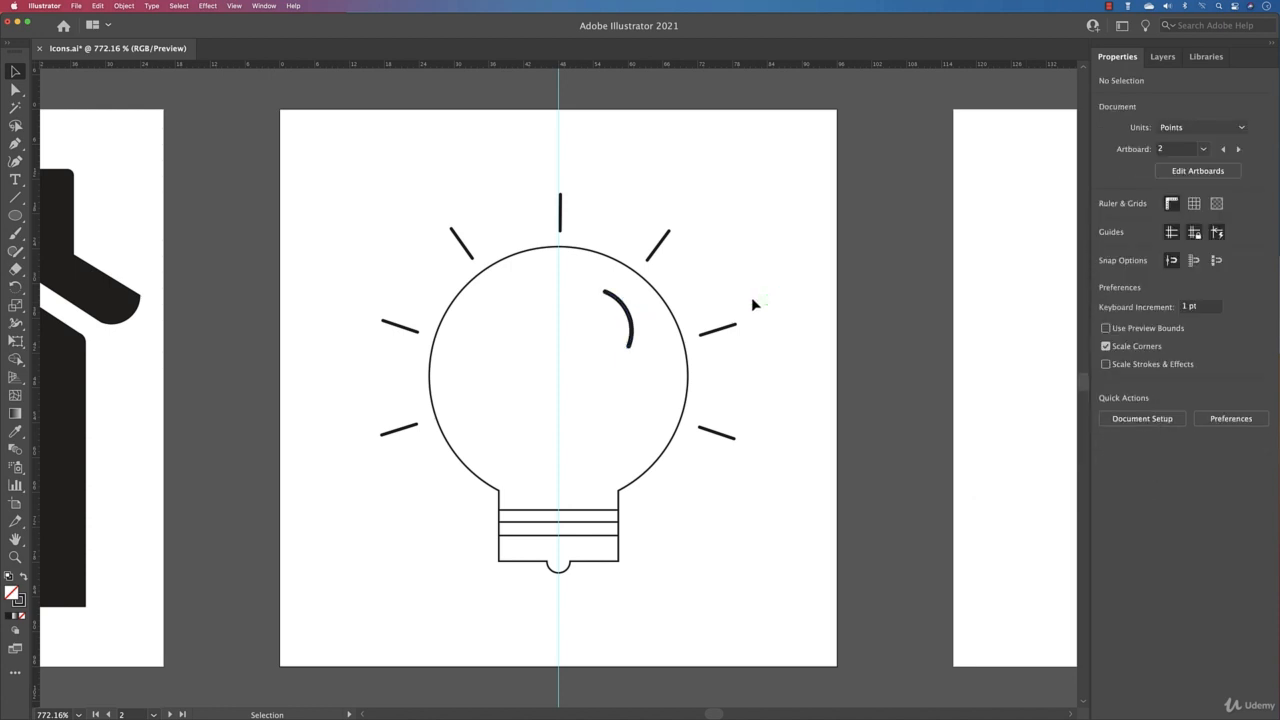
Step: Round the two bottom outer corners of the bulb's neck slightly
left_click(458, 293)
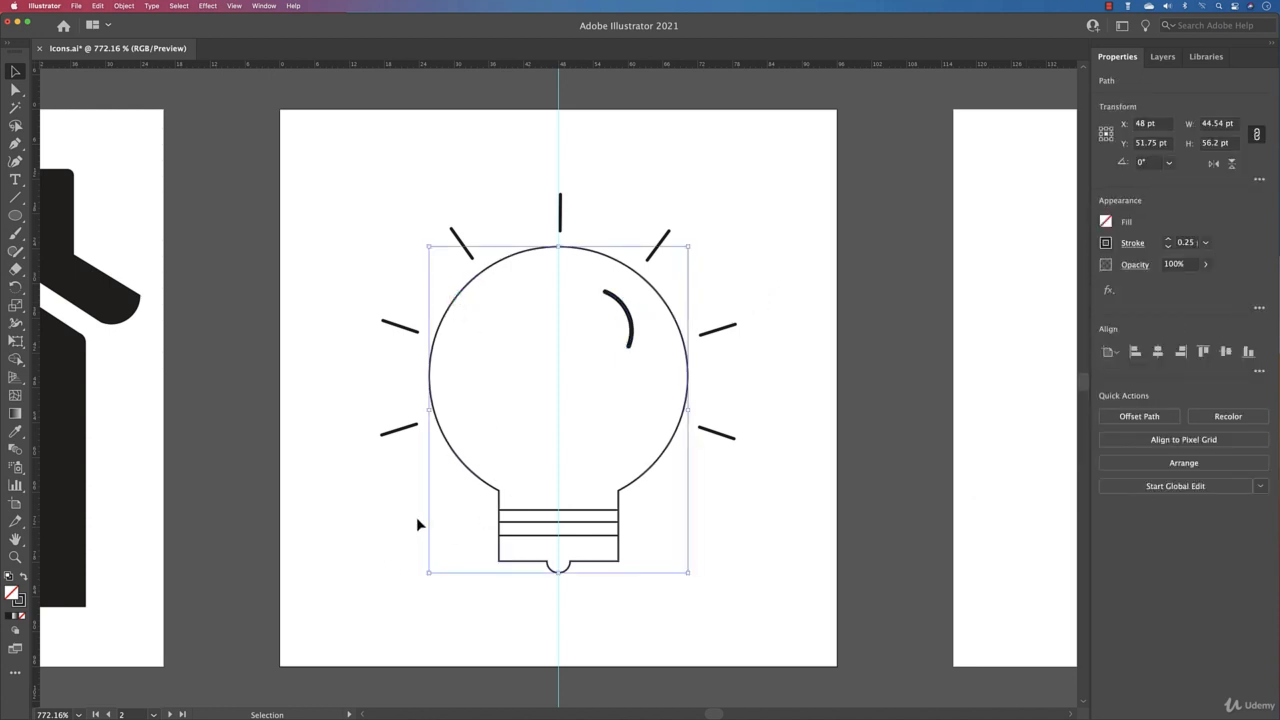
left_click(15, 89)
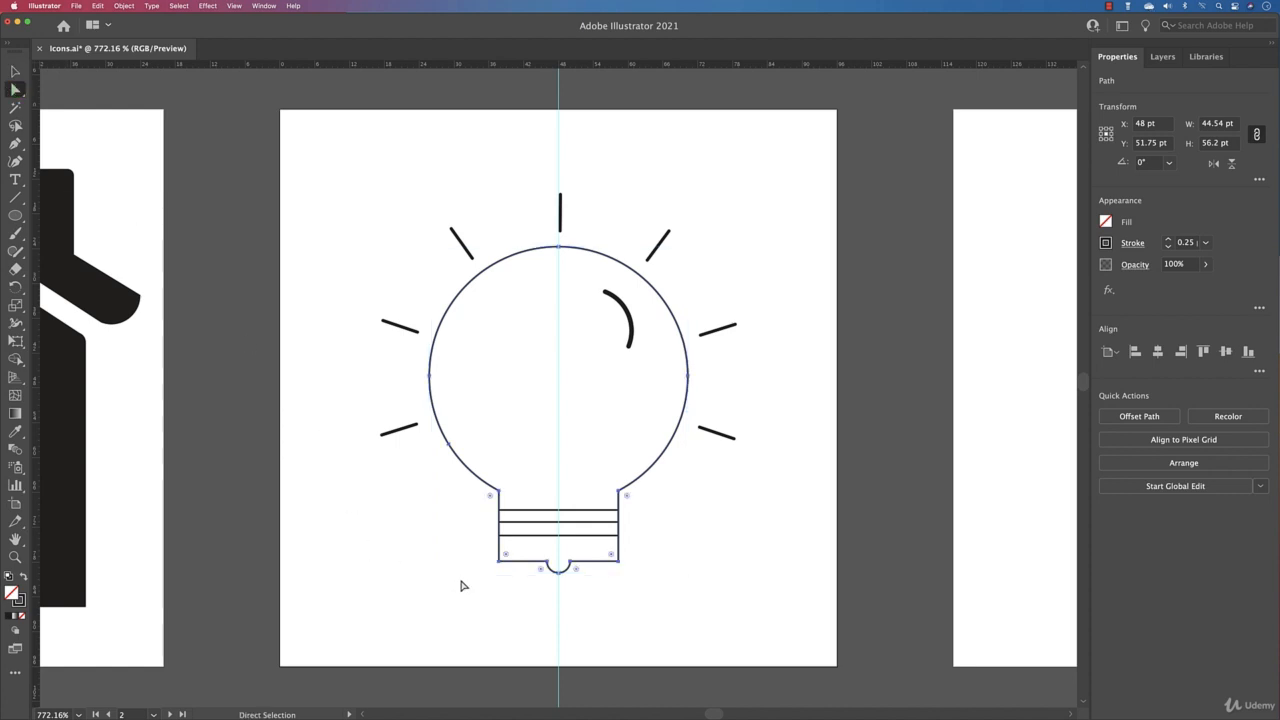
left_click_drag(481, 555, 530, 590)
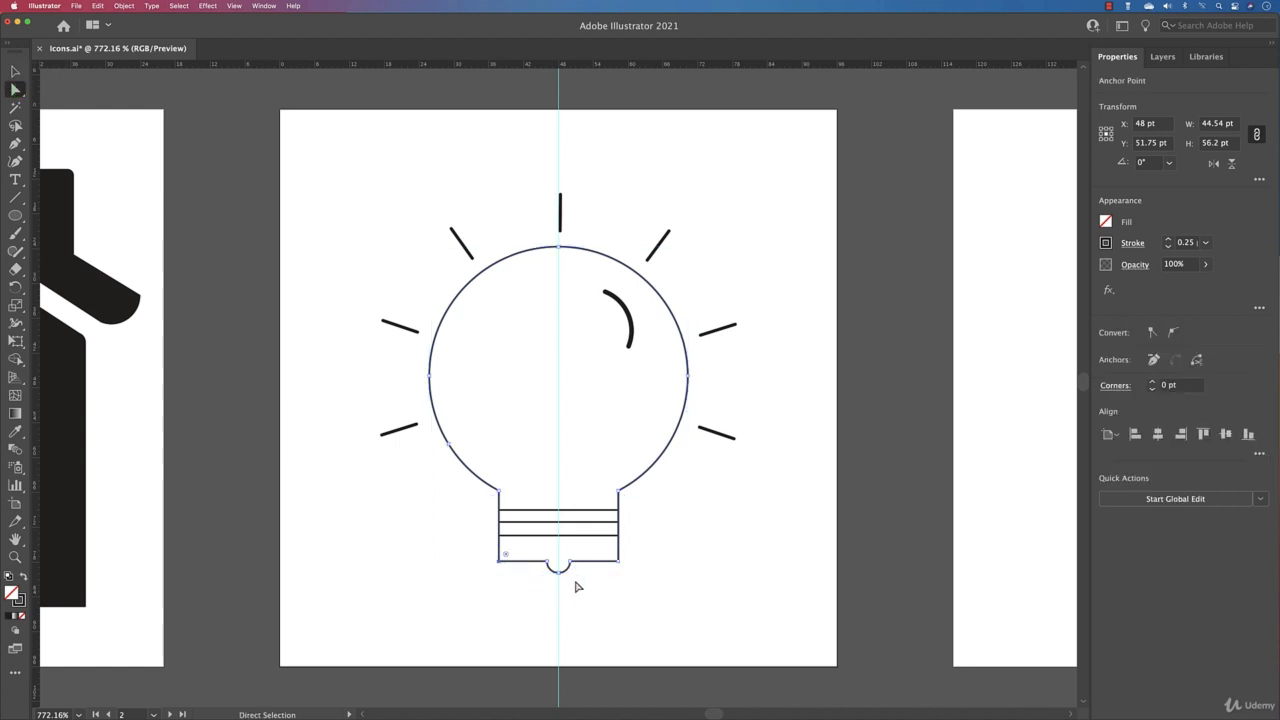
left_click_drag(638, 554, 612, 557)
left_click(706, 545)
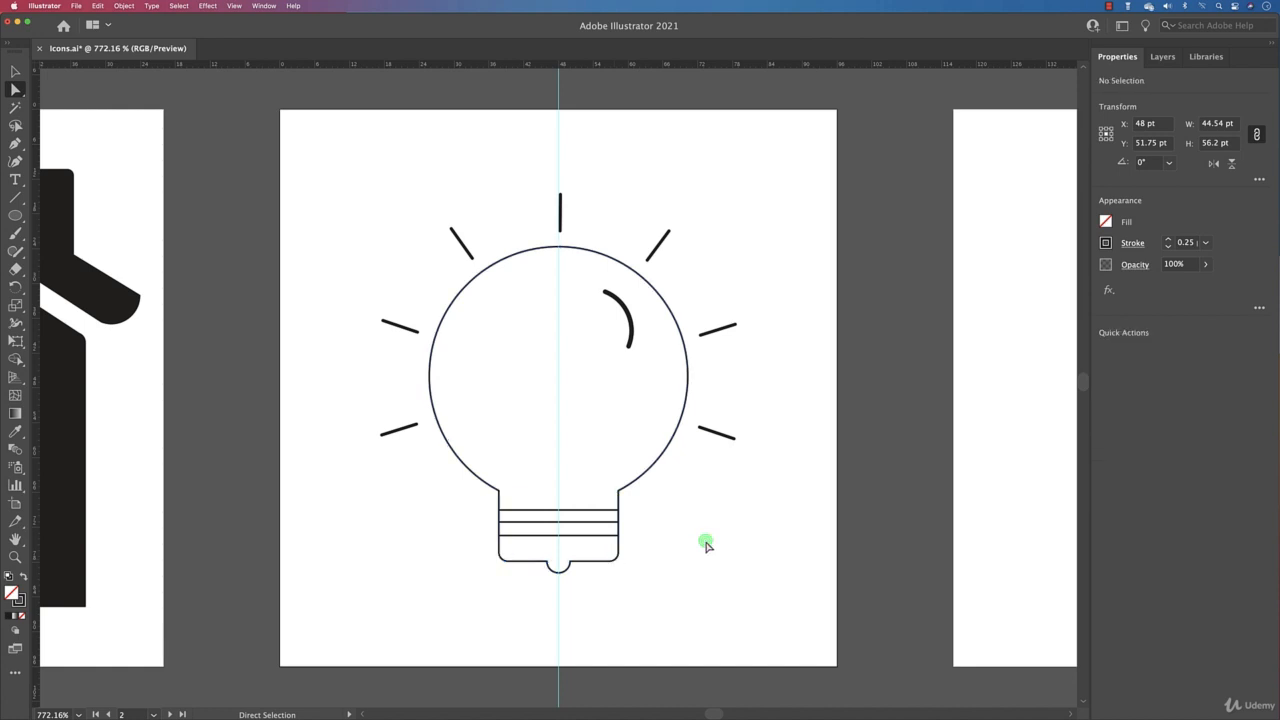
Step: Slightly round the two corners where the bulb's globe meets the neck
left_click(472, 490)
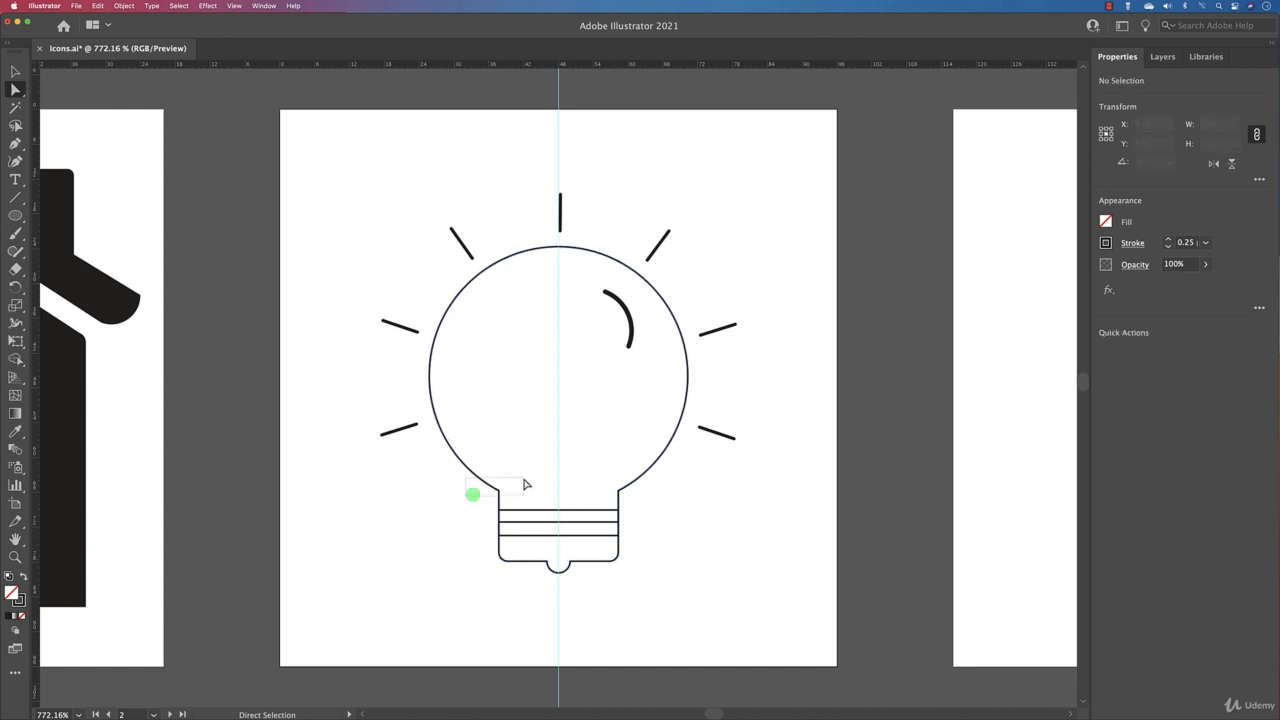
left_click(622, 495)
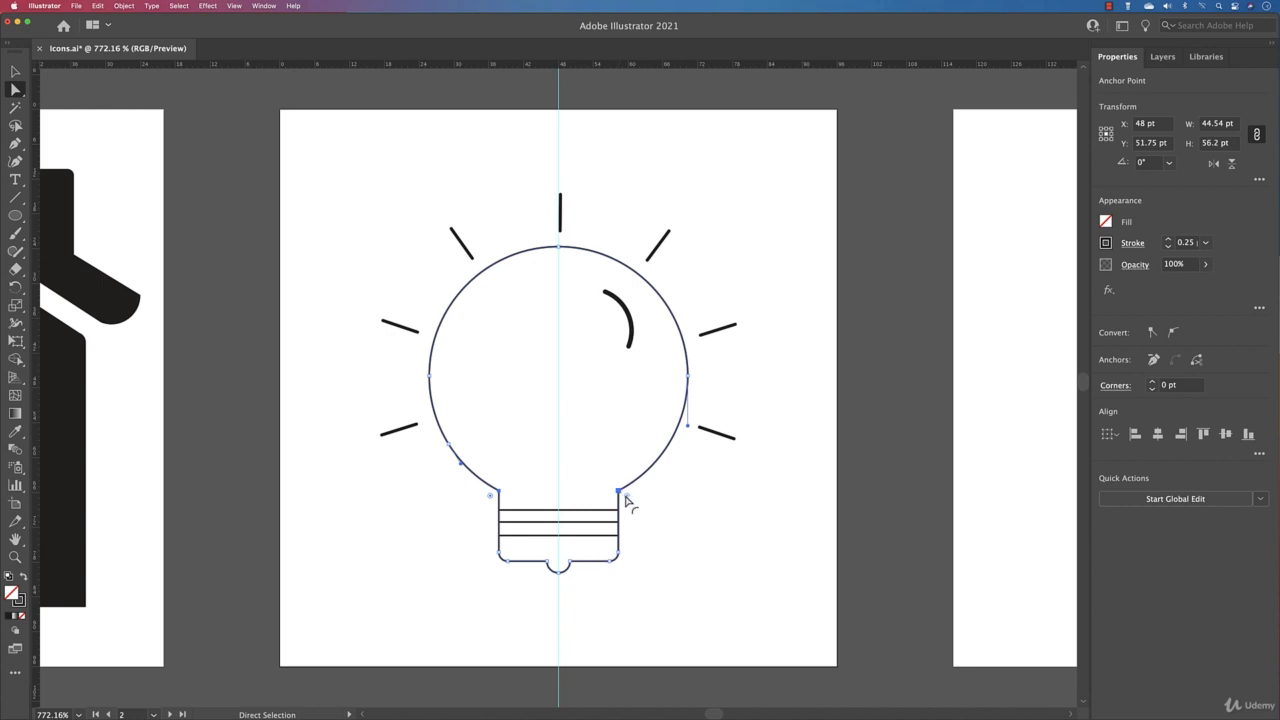
left_click_drag(625, 496, 629, 503)
left_click(703, 556)
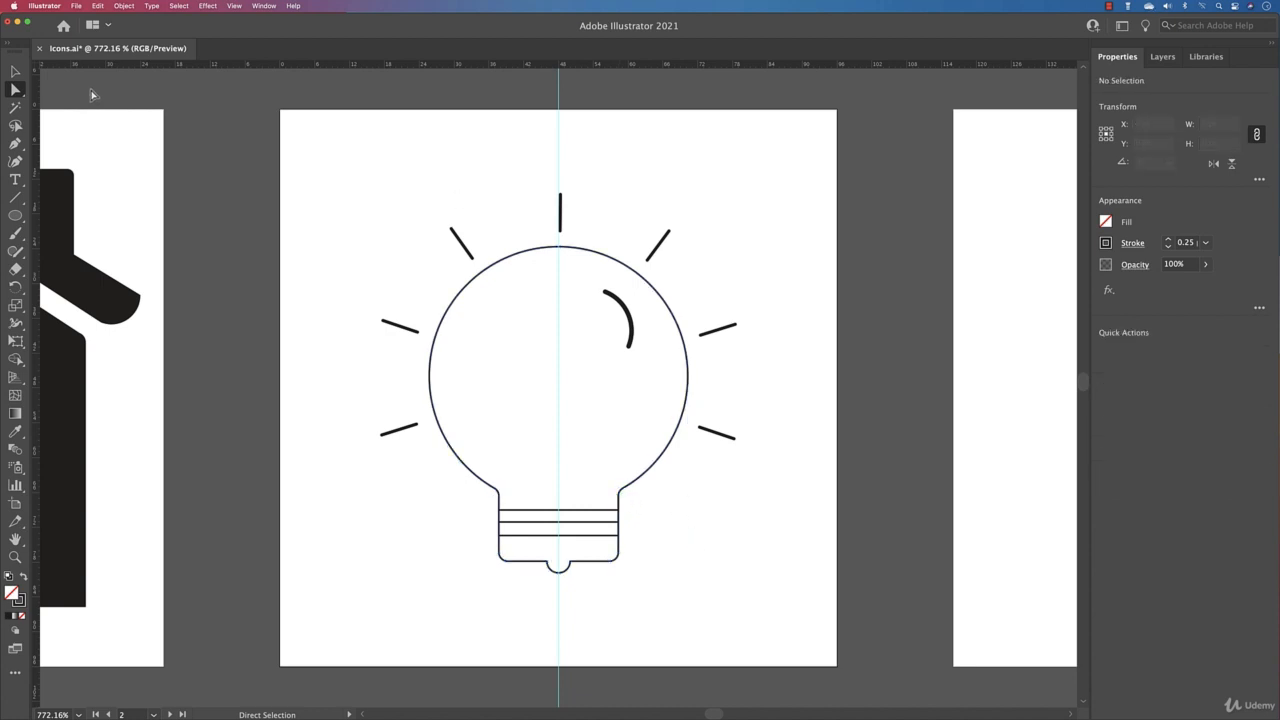
Step: Set the bulb outline's stroke to 1 pt
key("v")
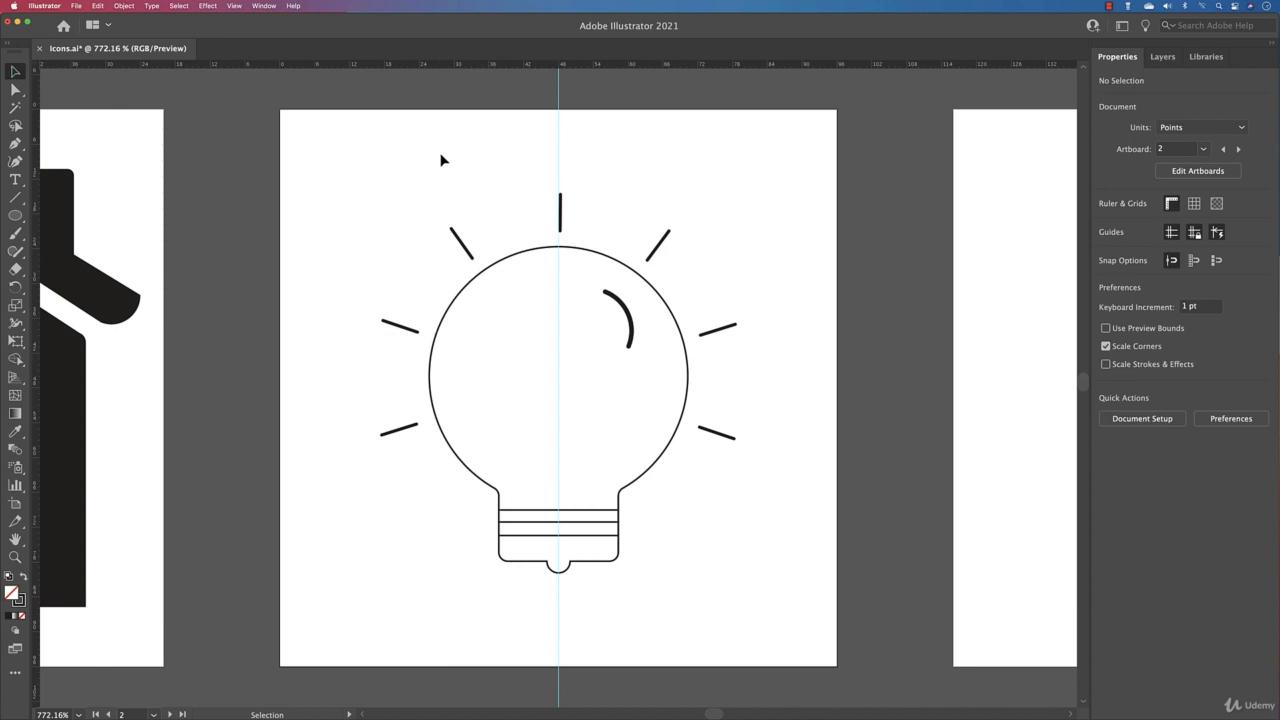
left_click(544, 249)
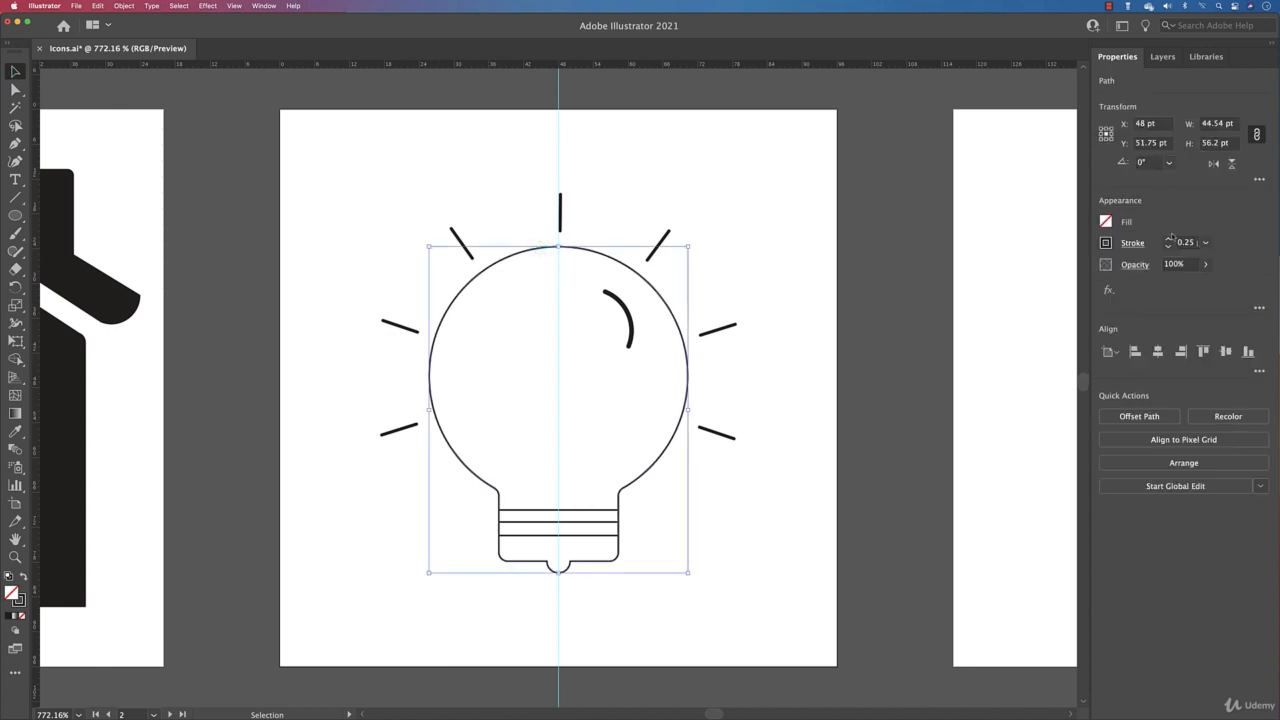
left_click(1169, 242)
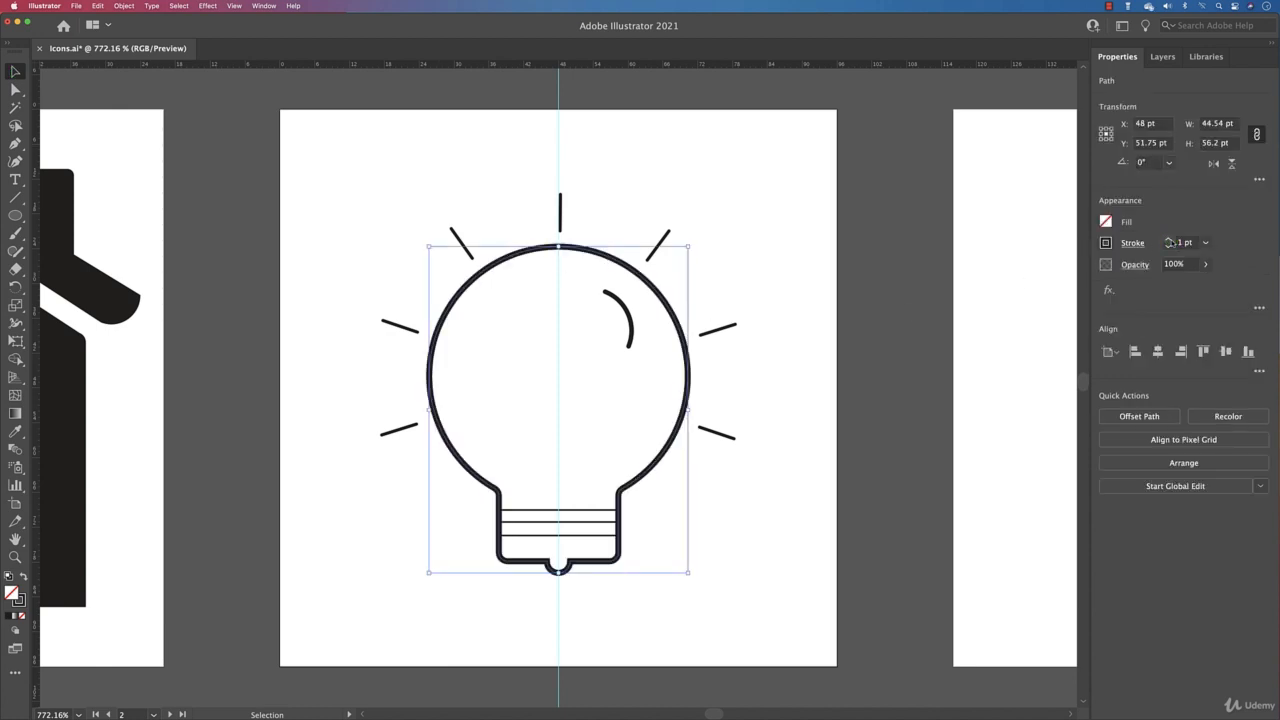
Step: Match the three horizontal base lines to the bulb outline with a 1 pt stroke
left_click_drag(732, 518, 535, 550)
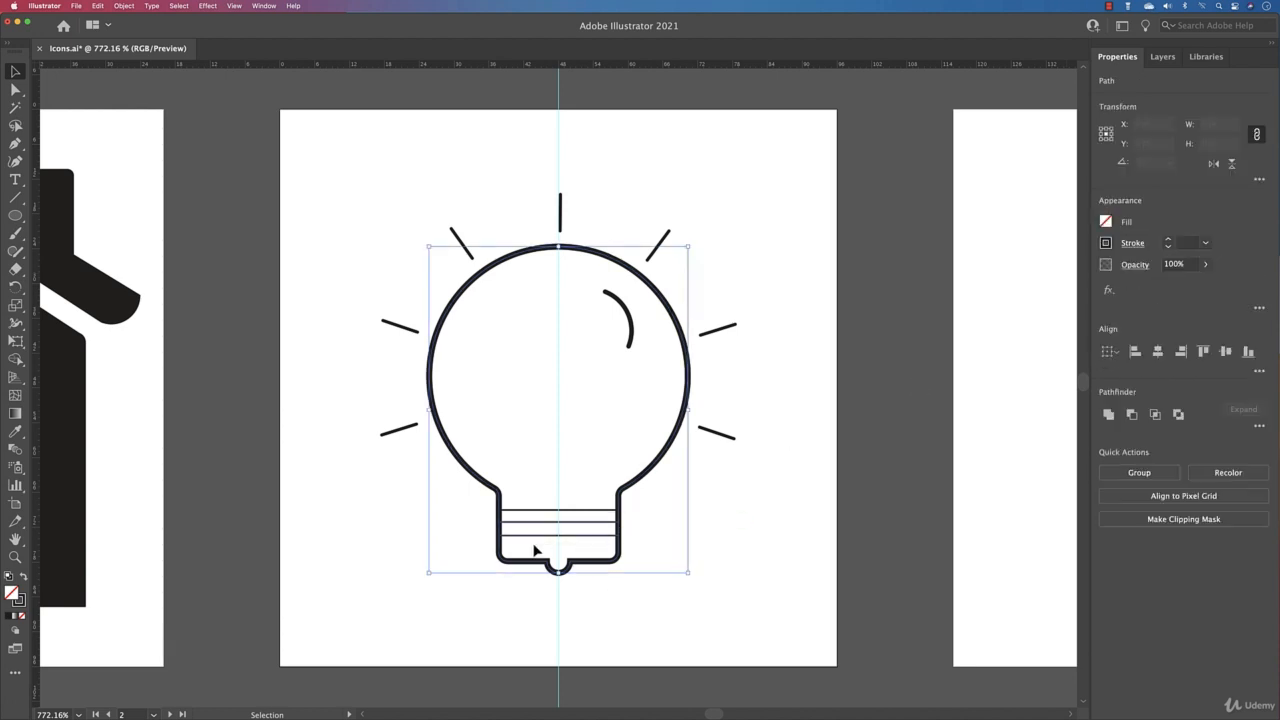
left_click(718, 518)
left_click_drag(695, 499, 571, 540)
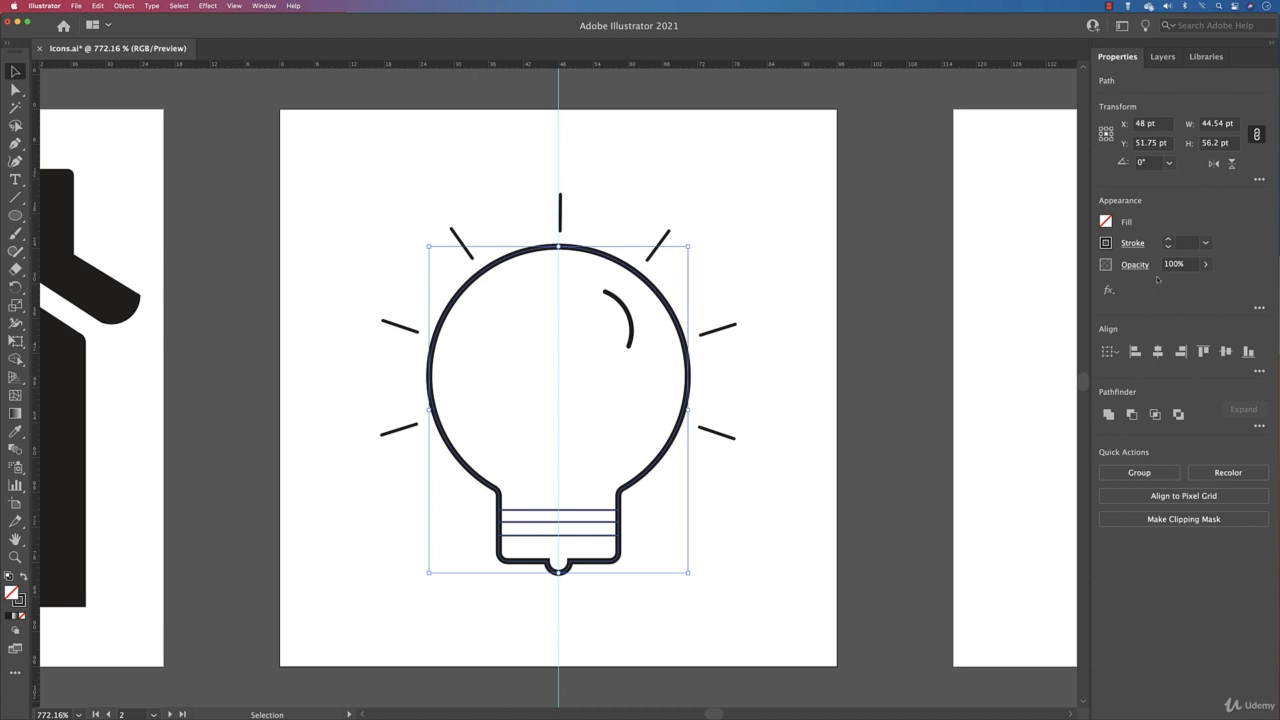
left_click(1168, 241)
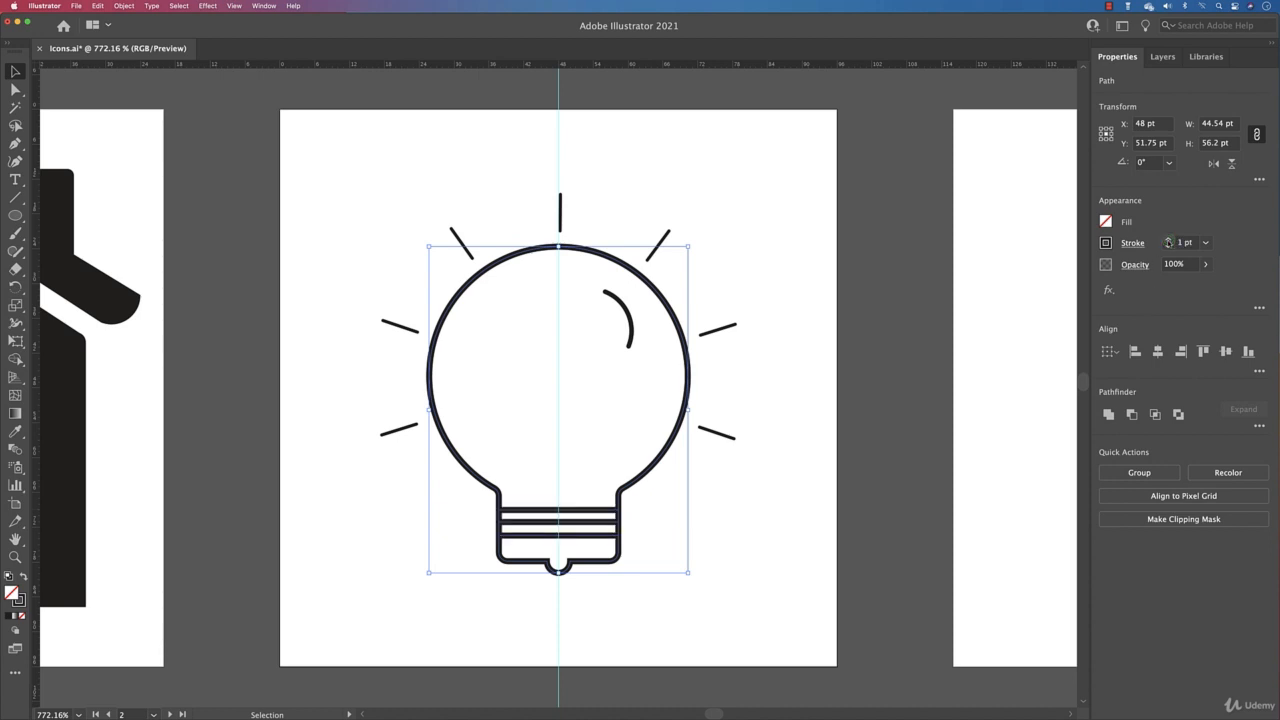
left_click(1168, 241)
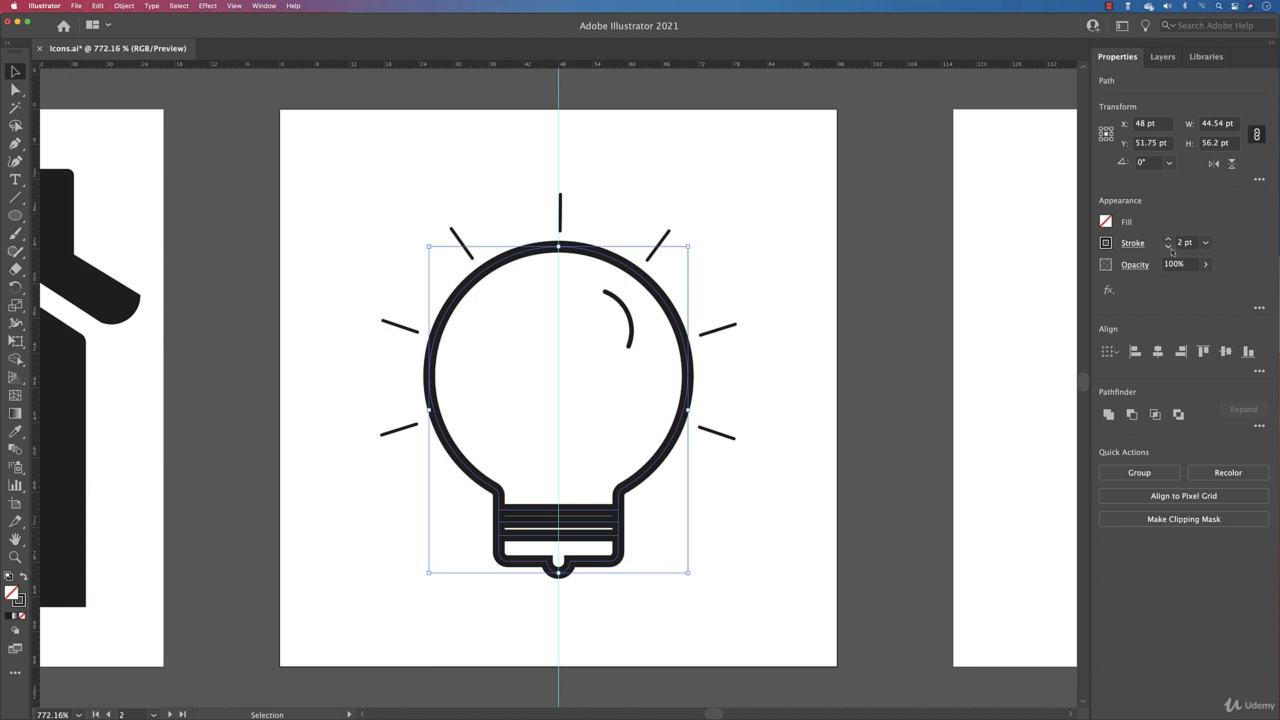
left_click(1168, 246)
left_click(781, 252)
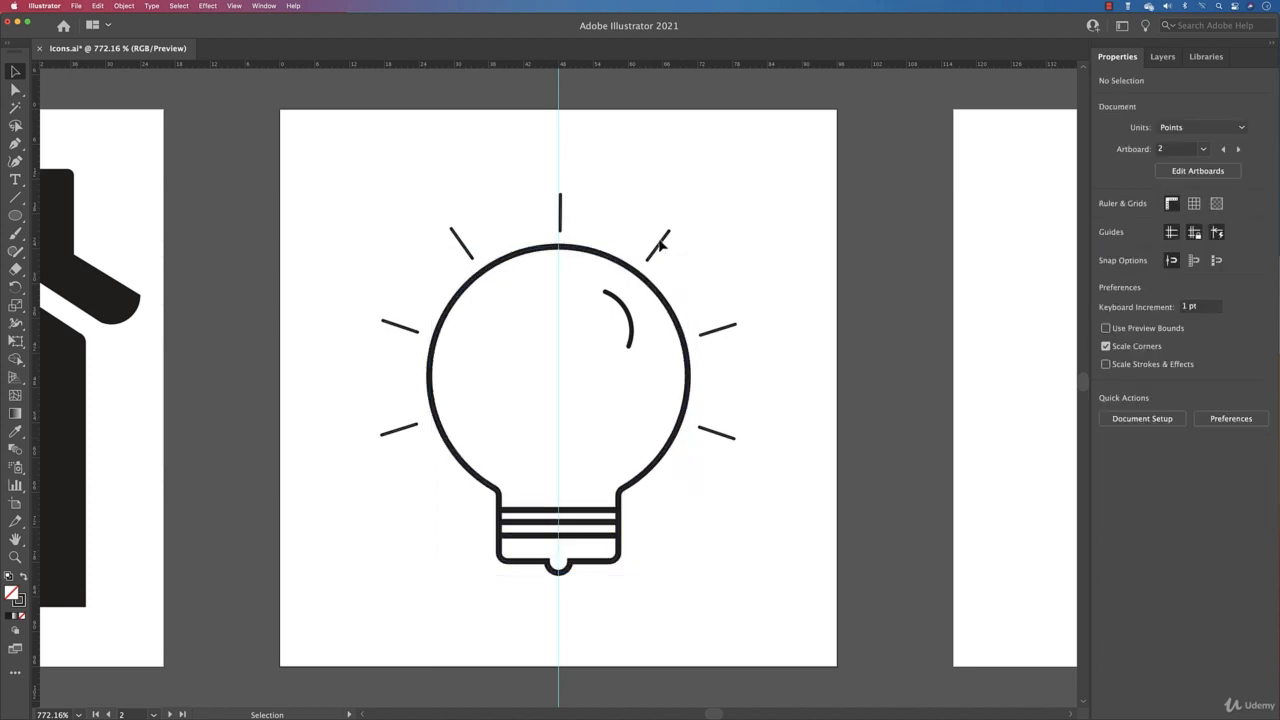
Step: Set the stroke of the radial repeat of rays around the bulb to 1 pt
left_click(561, 210)
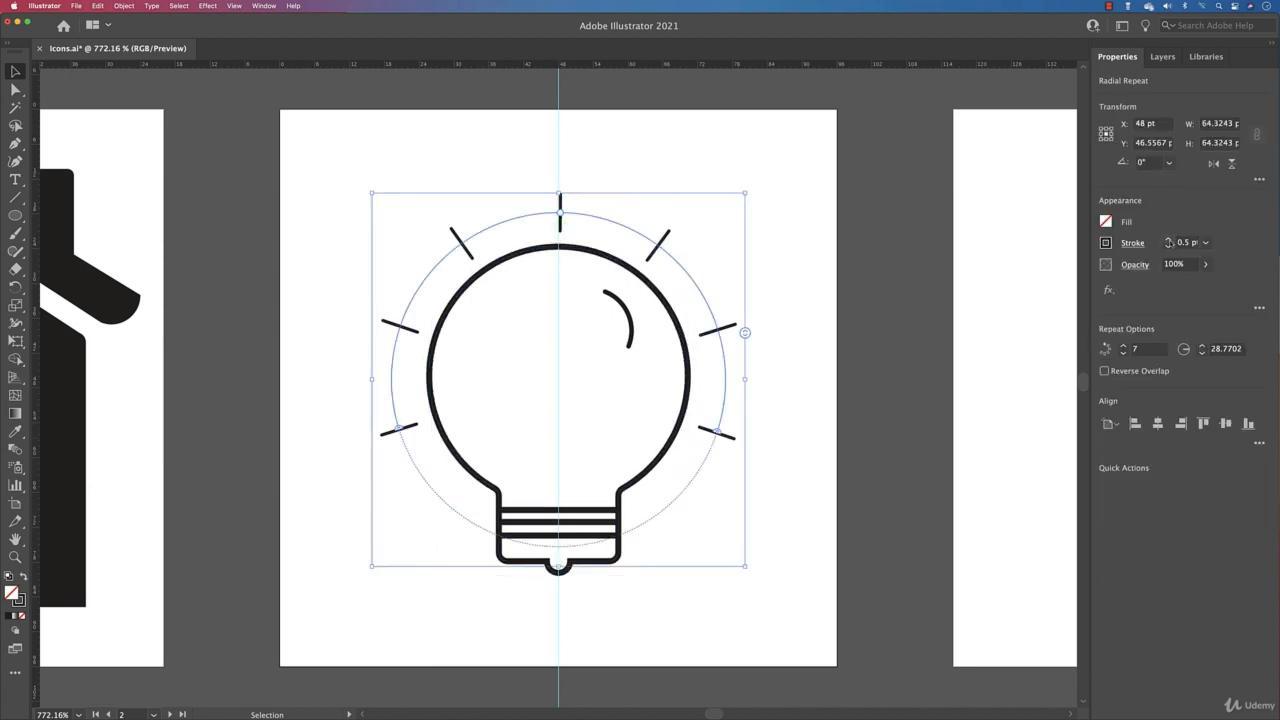
left_click(1169, 240)
left_click(1169, 240)
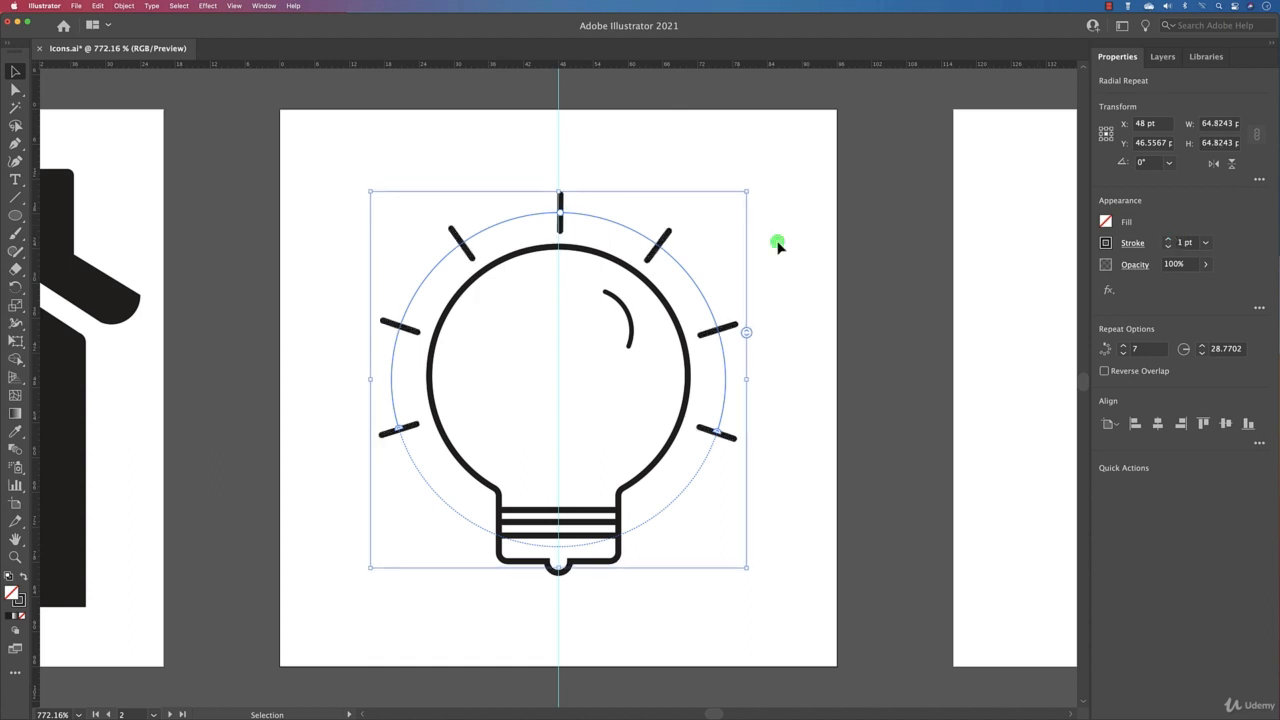
left_click(778, 244)
left_click(606, 521)
left_click(728, 518)
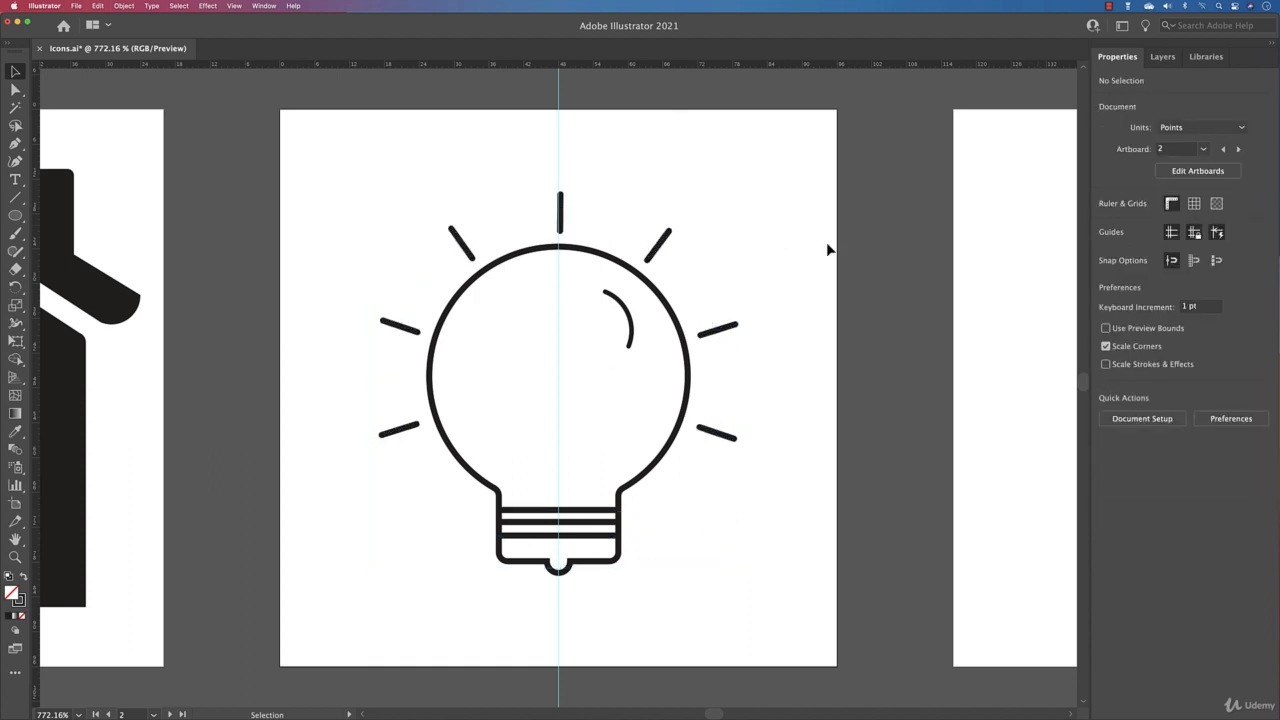
Step: Try a white stroke on the three base lines and the highlight arc
left_click(603, 511)
left_click(595, 522, "shift")
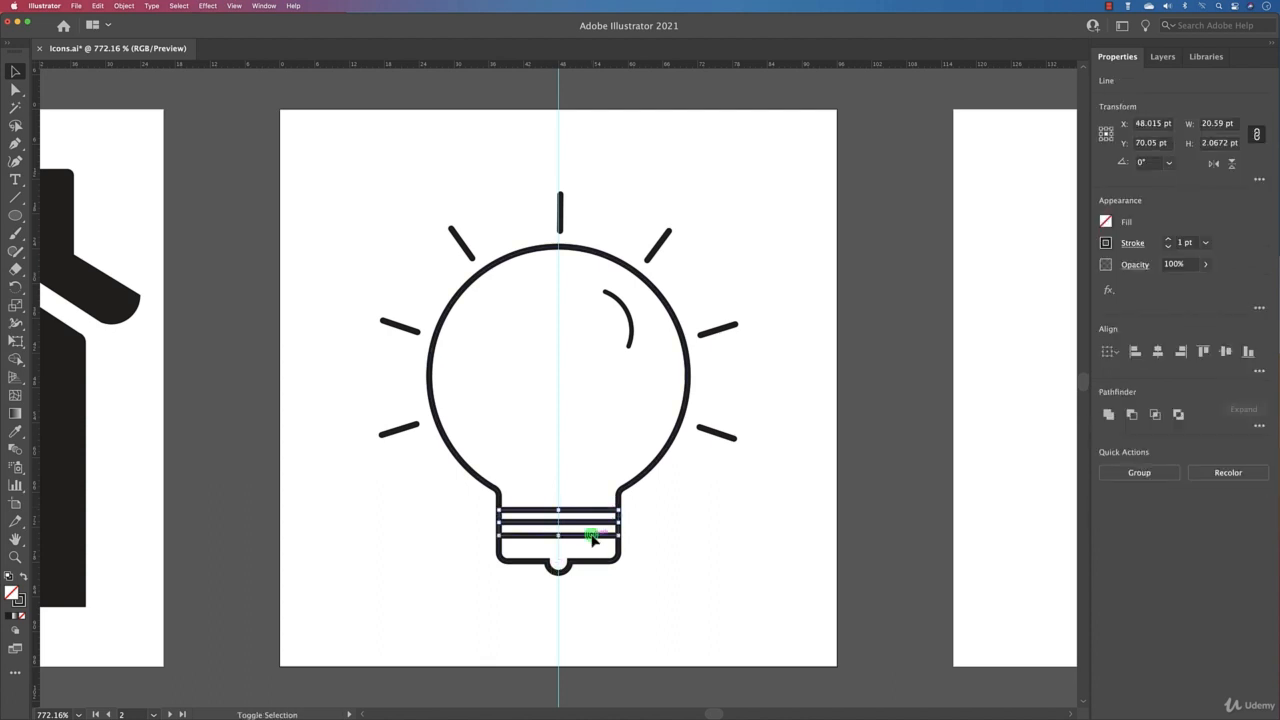
left_click(627, 329, "shift")
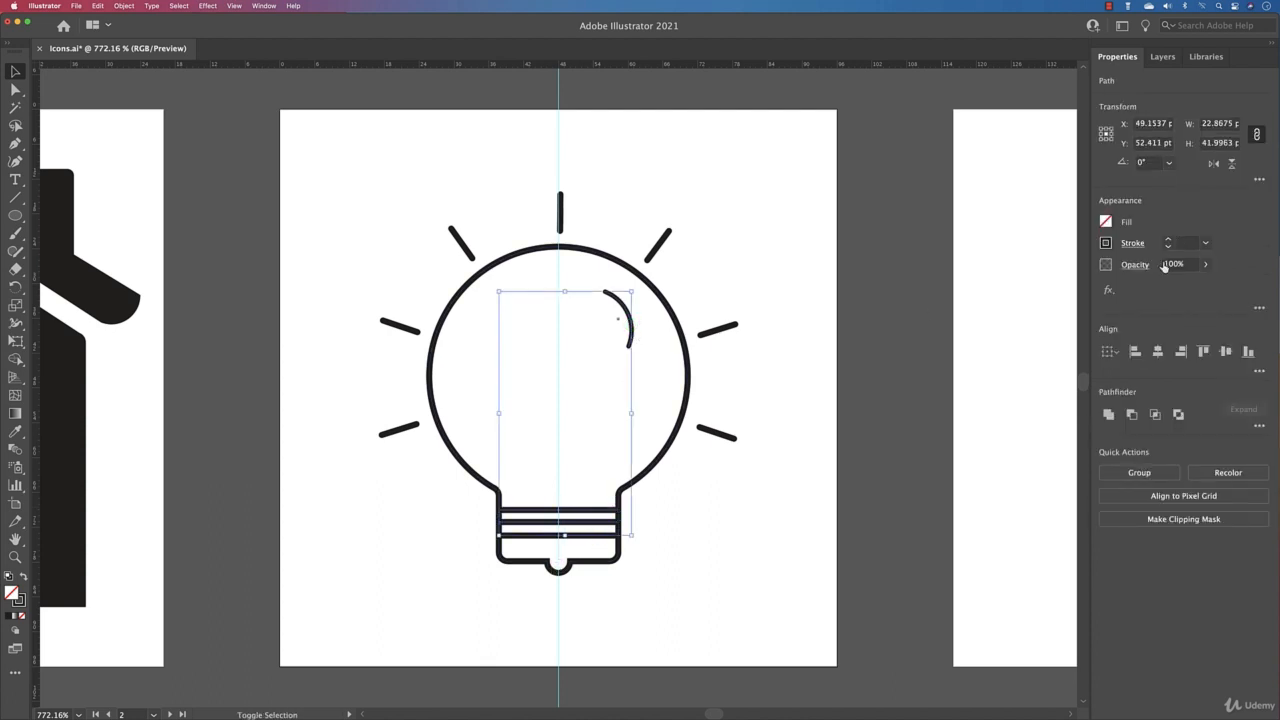
left_click(1106, 242)
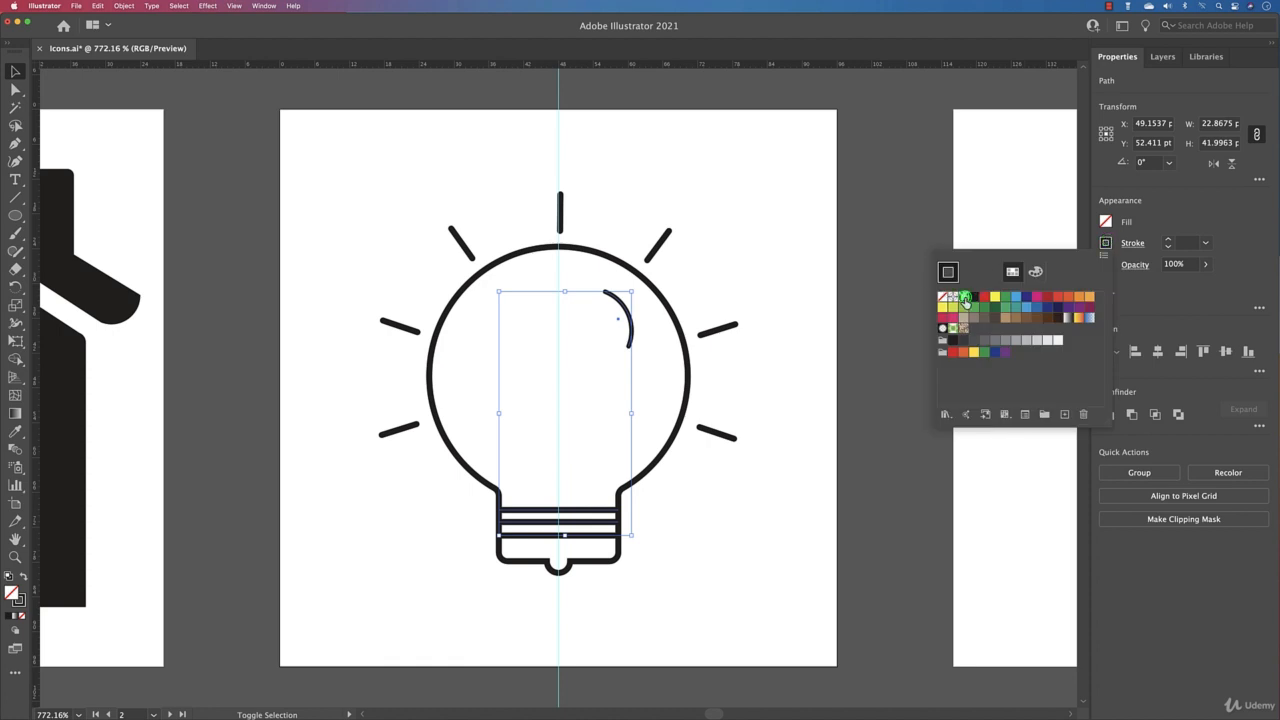
left_click(965, 300)
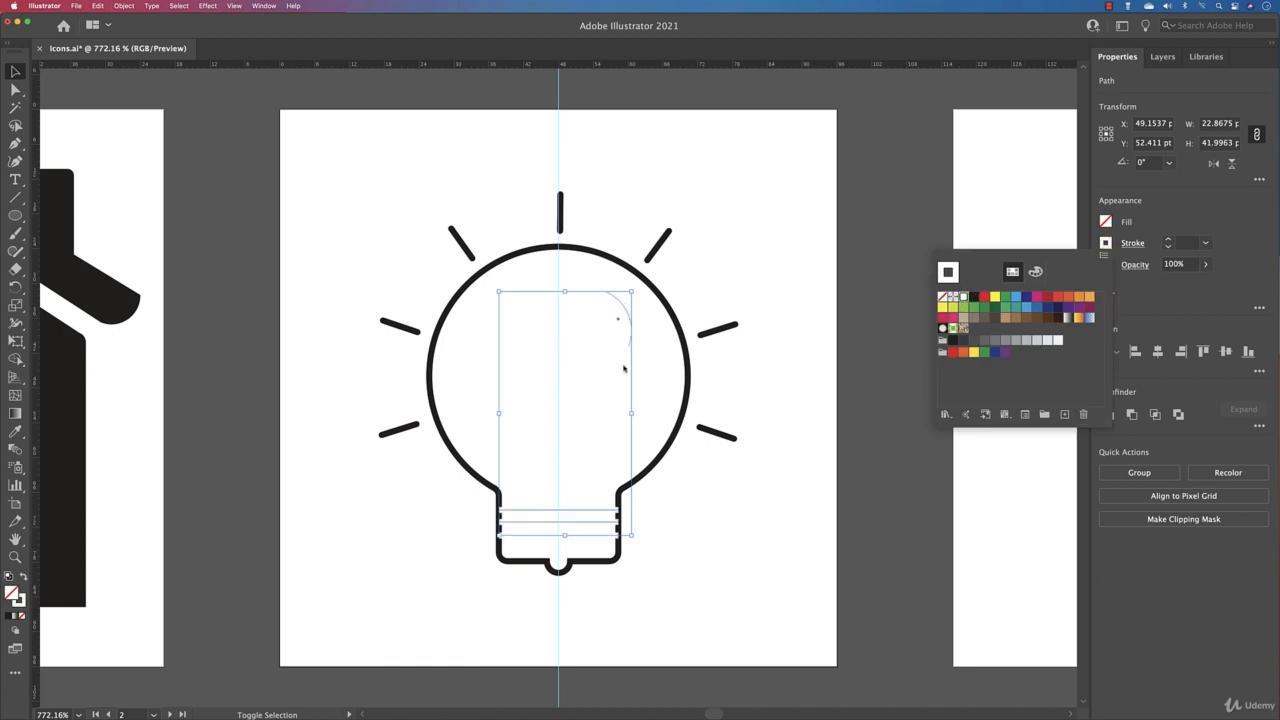
Step: Try a black fill on the bulb shape
left_click(688, 398)
left_click(1105, 221)
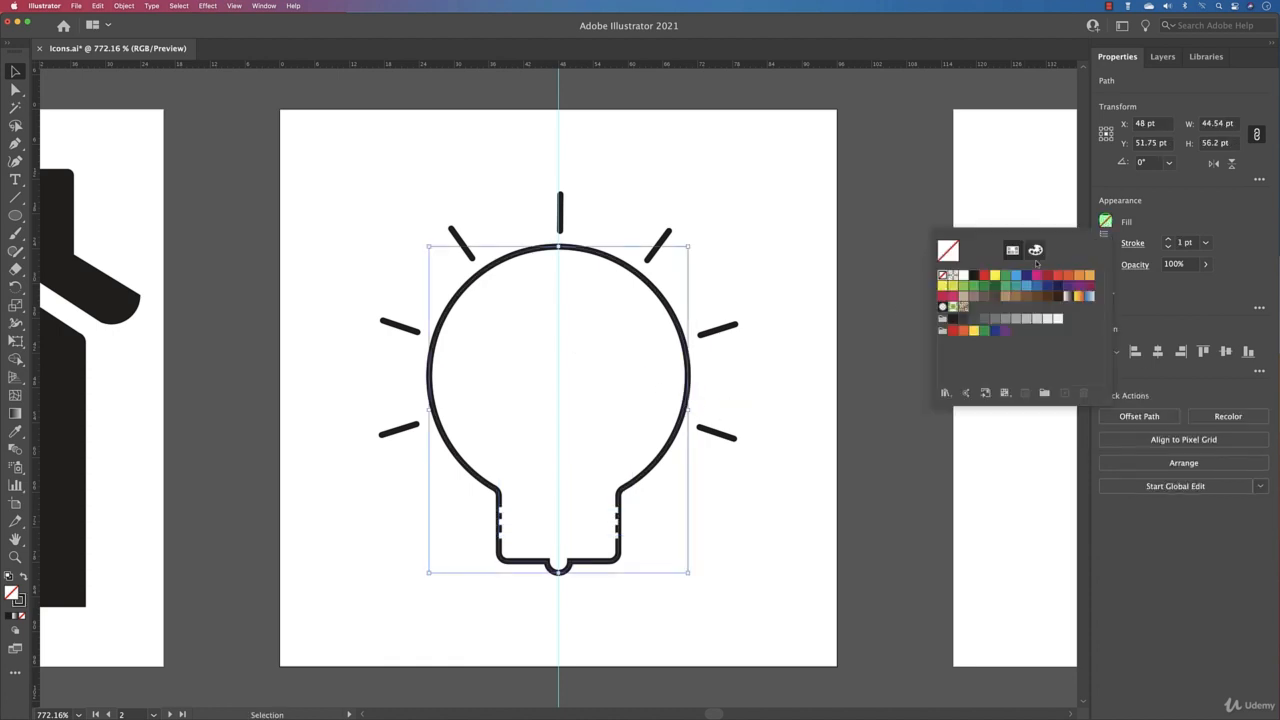
left_click(973, 276)
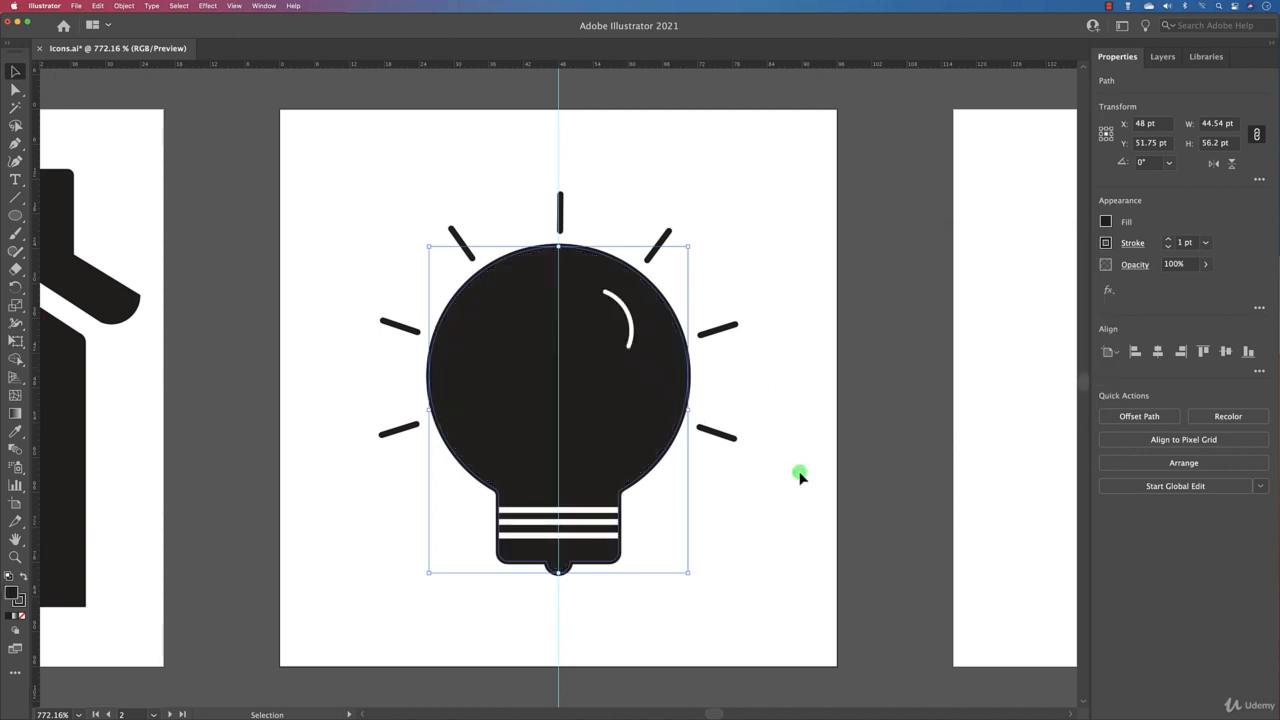
left_click(776, 489)
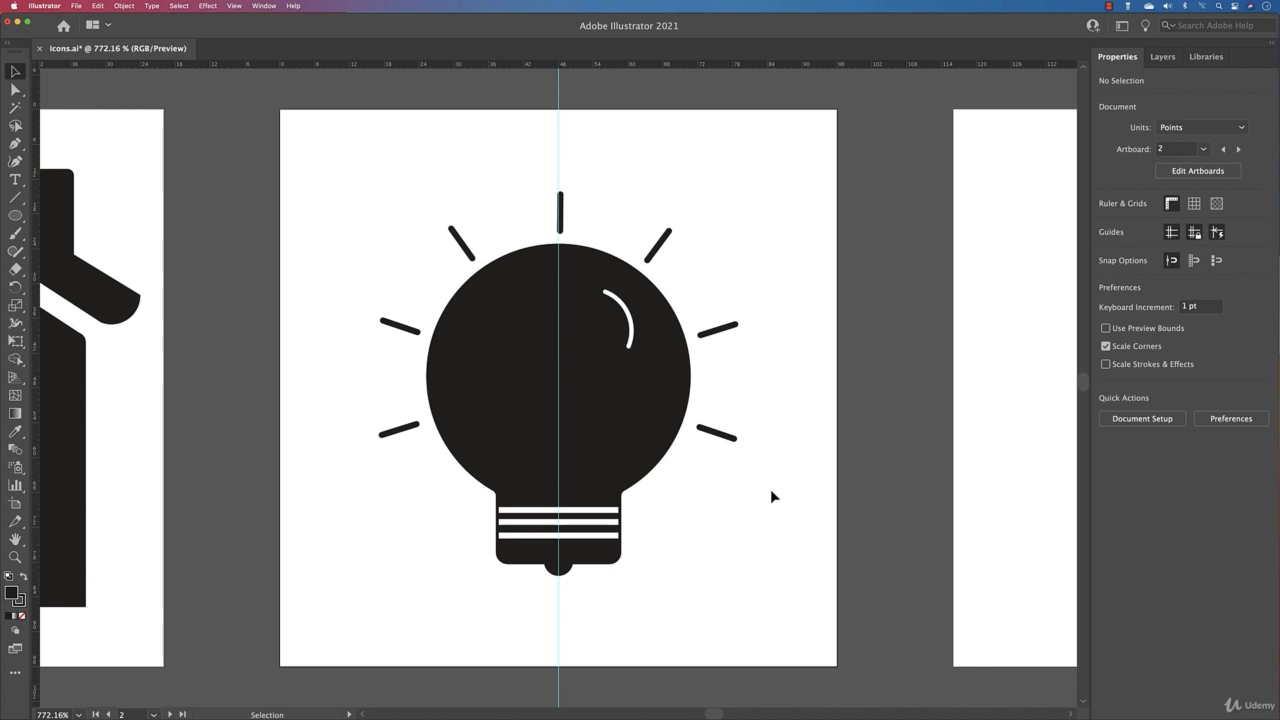
Step: Undo the bulb's black fill and the white strokes on the base lines and highlight
key("super+z")
key("super+z")
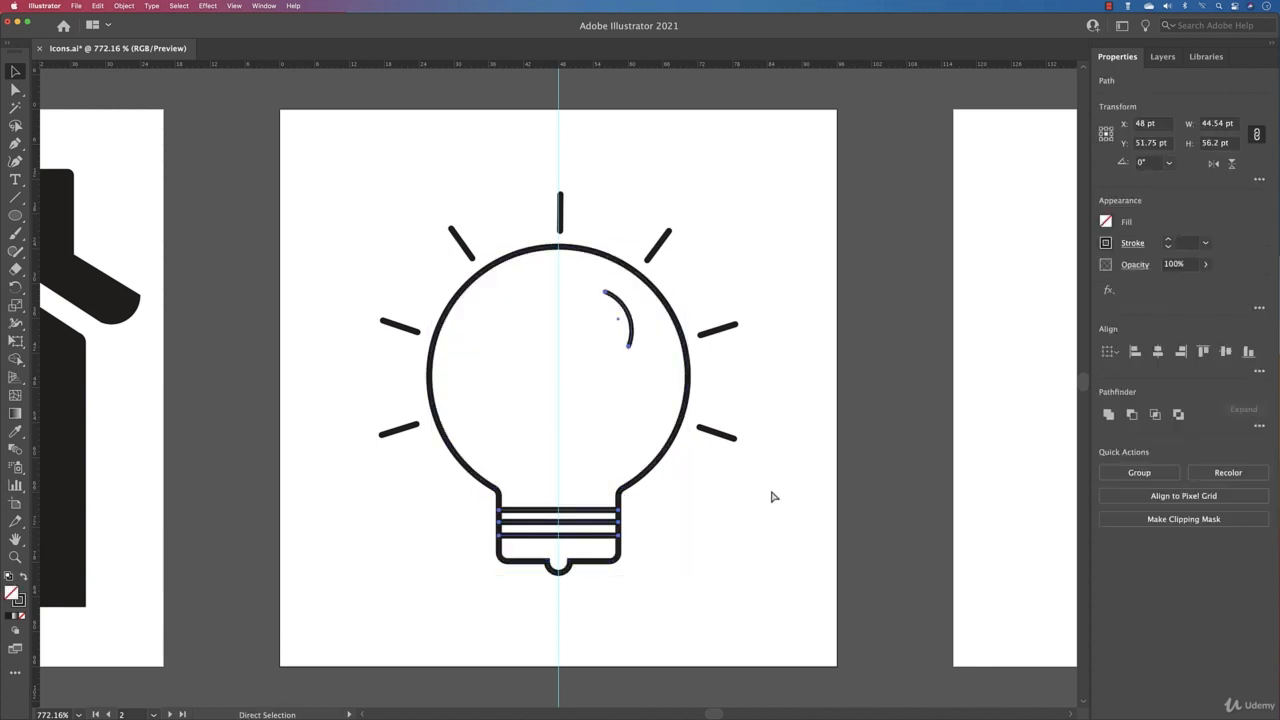
left_click(771, 490)
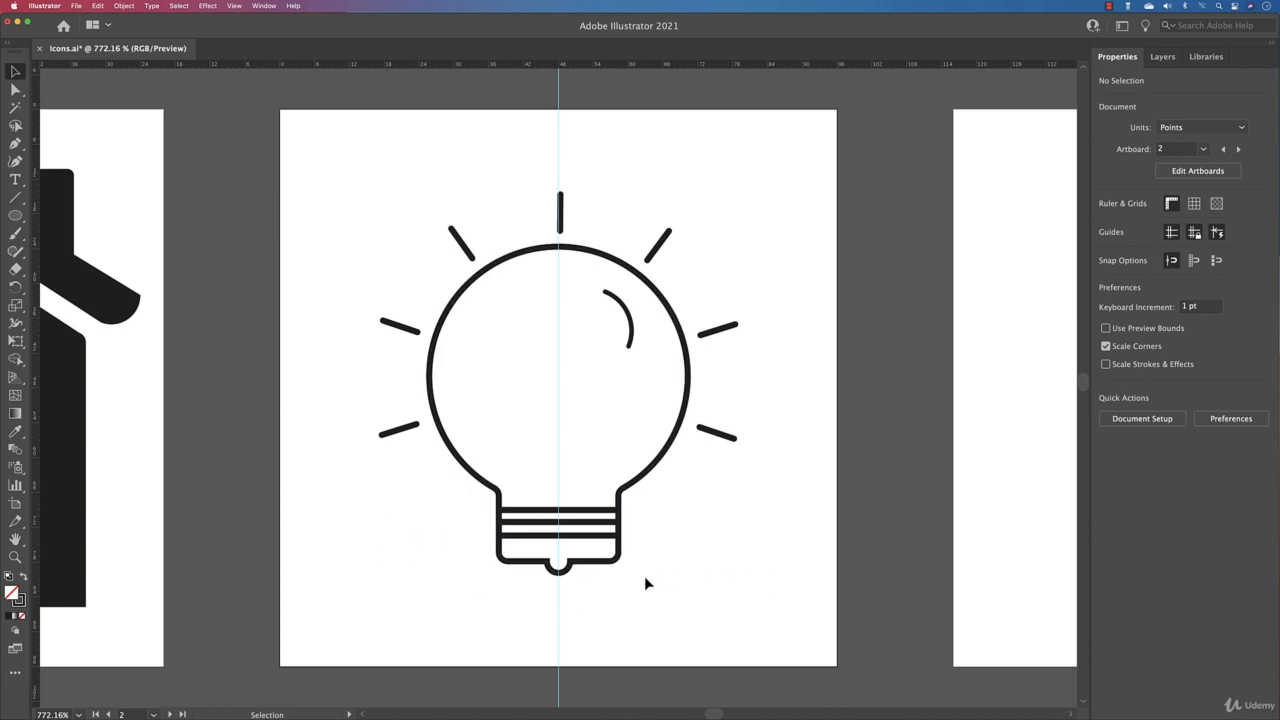
Step: Lengthen the bulb's neck by moving its bottom anchor points slightly downward
left_click(15, 89)
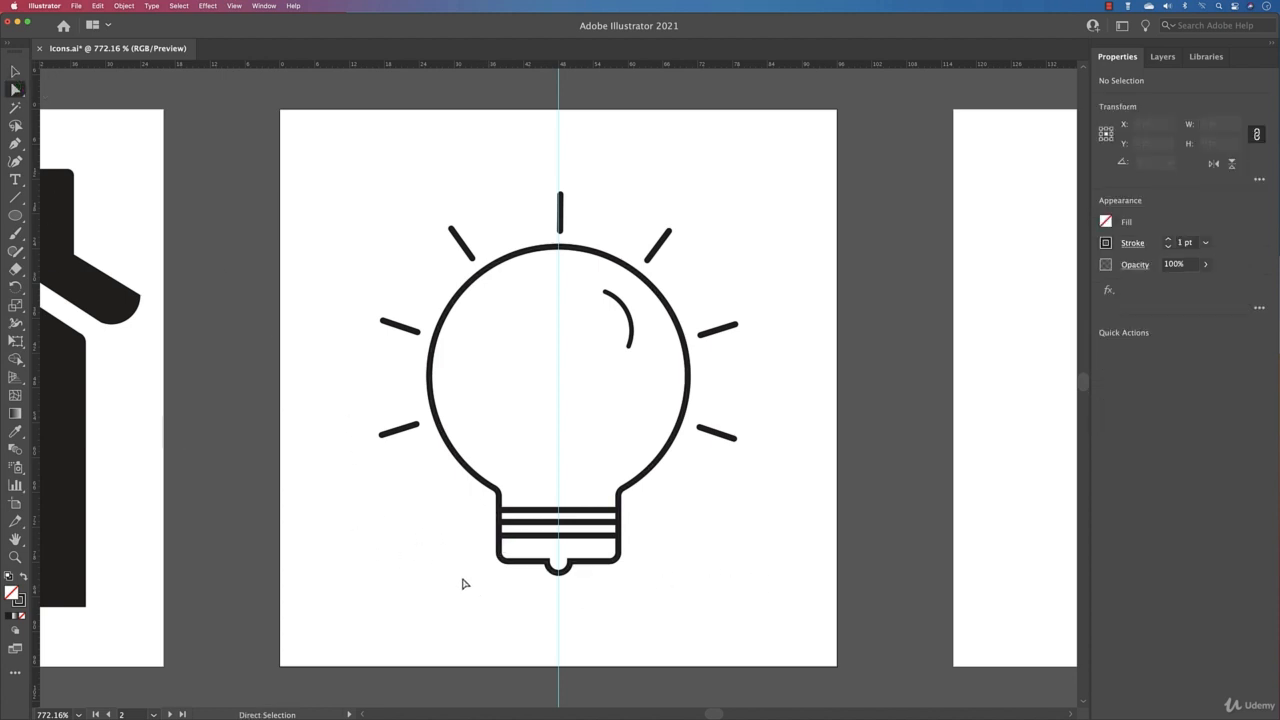
left_click_drag(463, 583, 595, 597)
key("v")
Step: Move the three horizontal base lines slightly down within the lengthened neck
left_click_drag(666, 500, 571, 543)
left_click(620, 550, "shift")
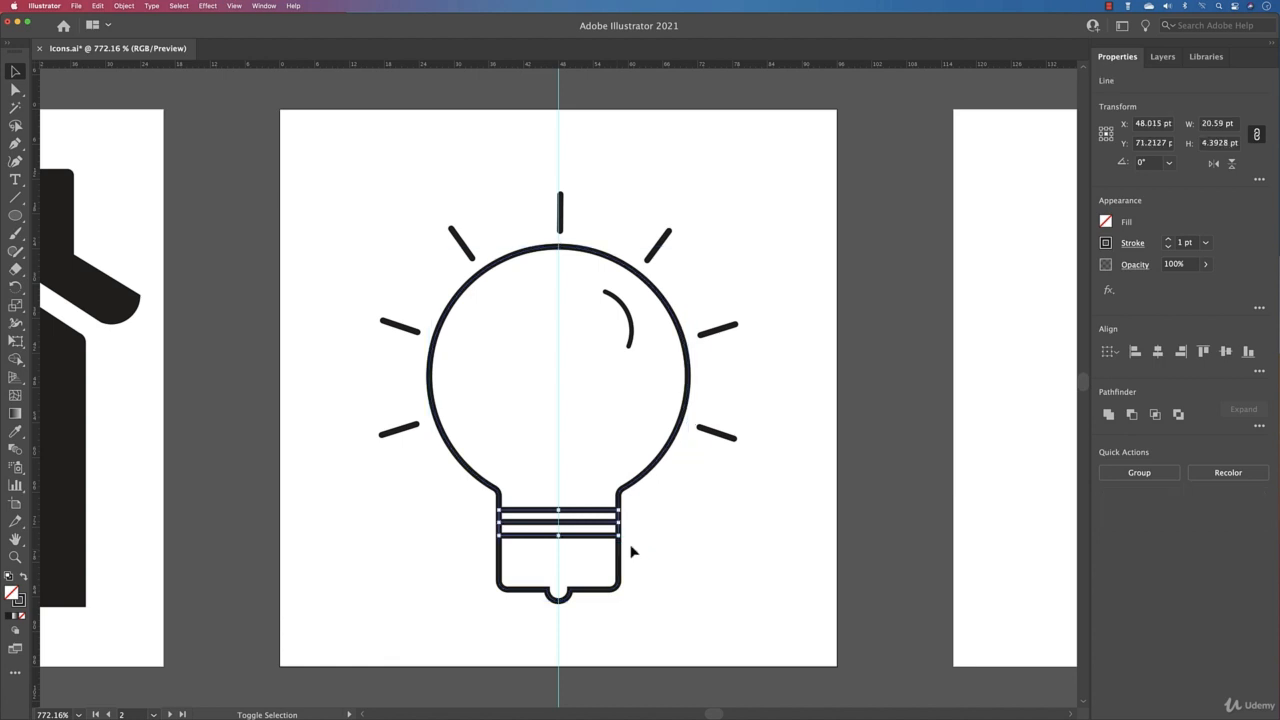
key("shift+Down")
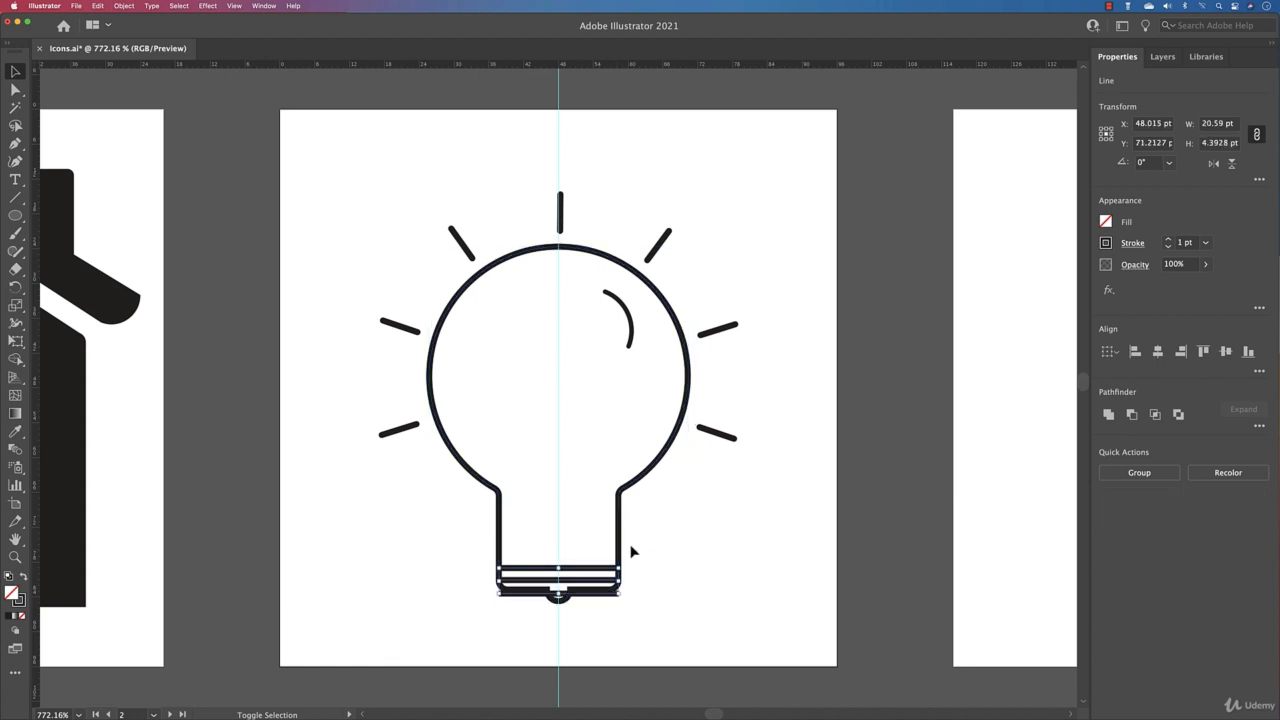
key("super+z")
key("Down")
key("Down")
key("Down")
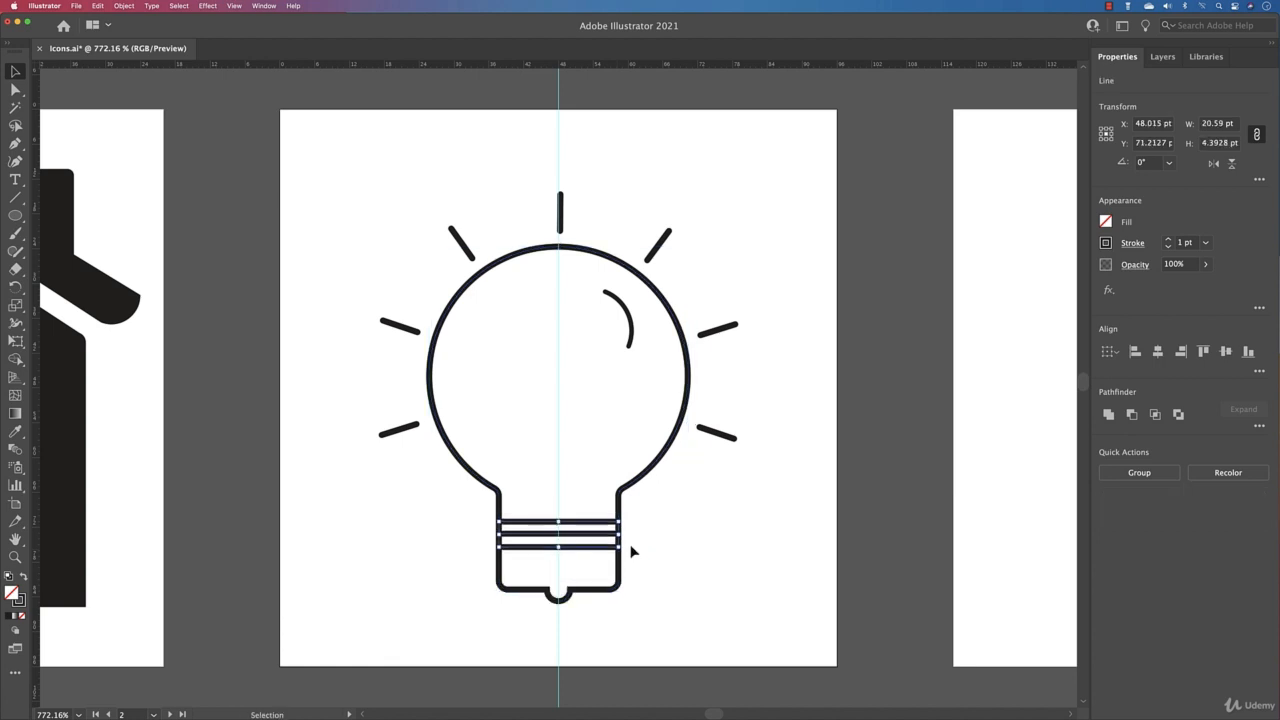
left_click(737, 506)
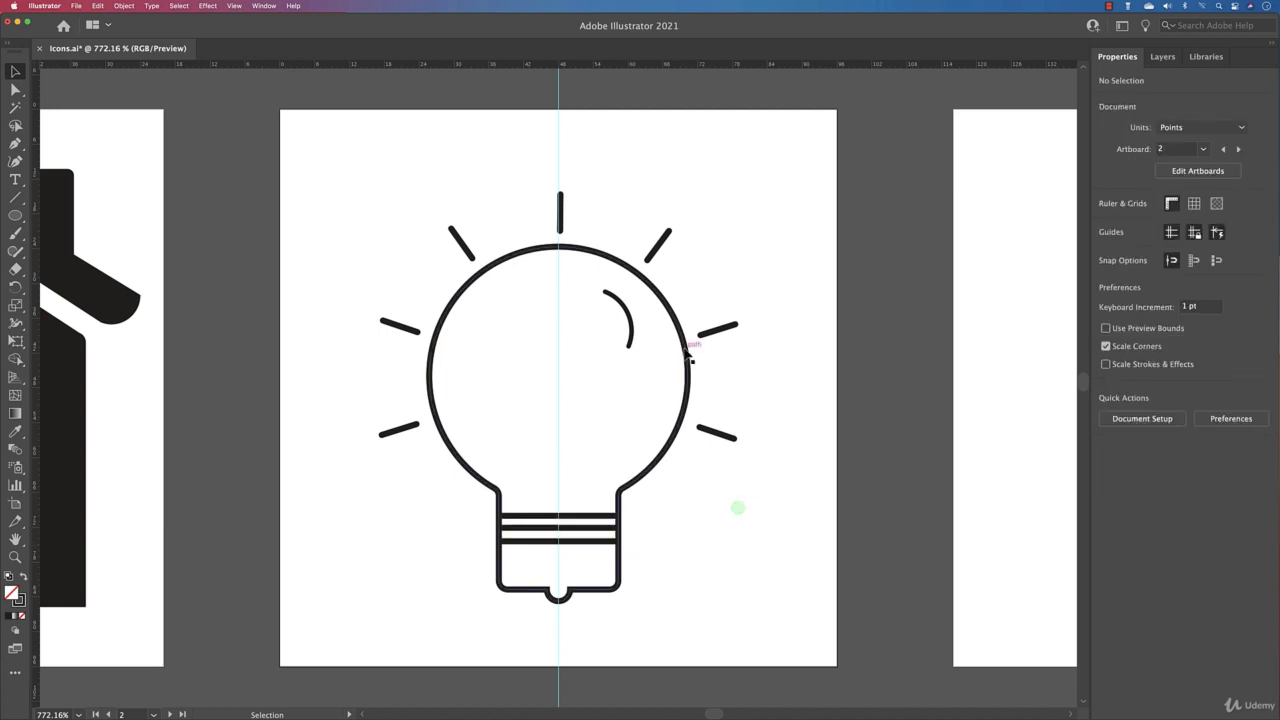
Step: Rotate the highlight arc to about 359° and set its stroke to 1 pt
left_click(630, 342)
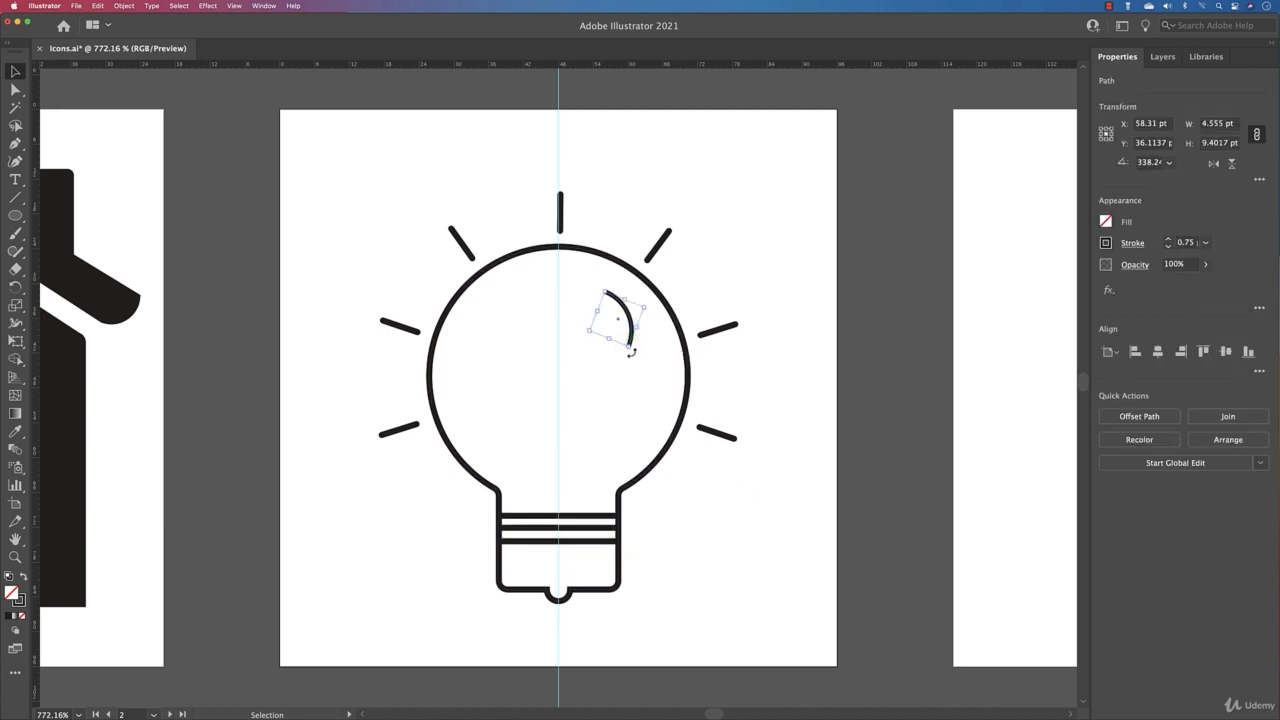
left_click_drag(631, 352, 644, 349)
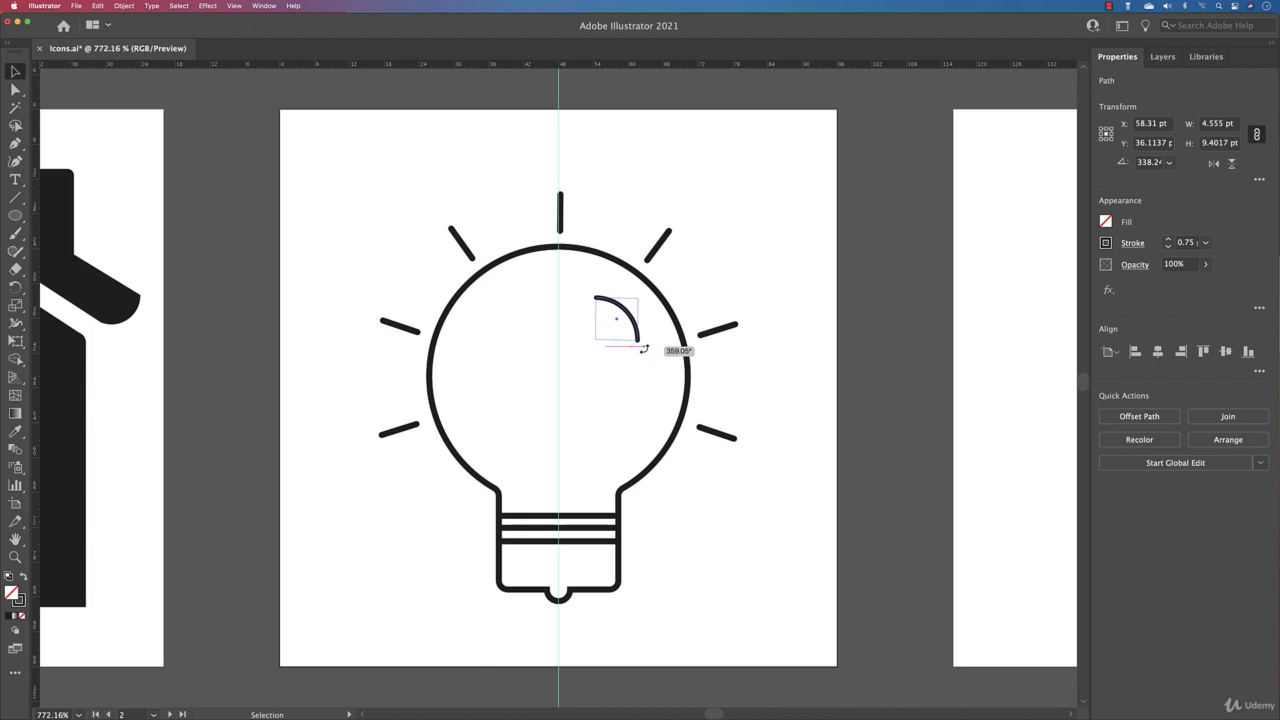
left_click(1168, 241)
left_click(1168, 241)
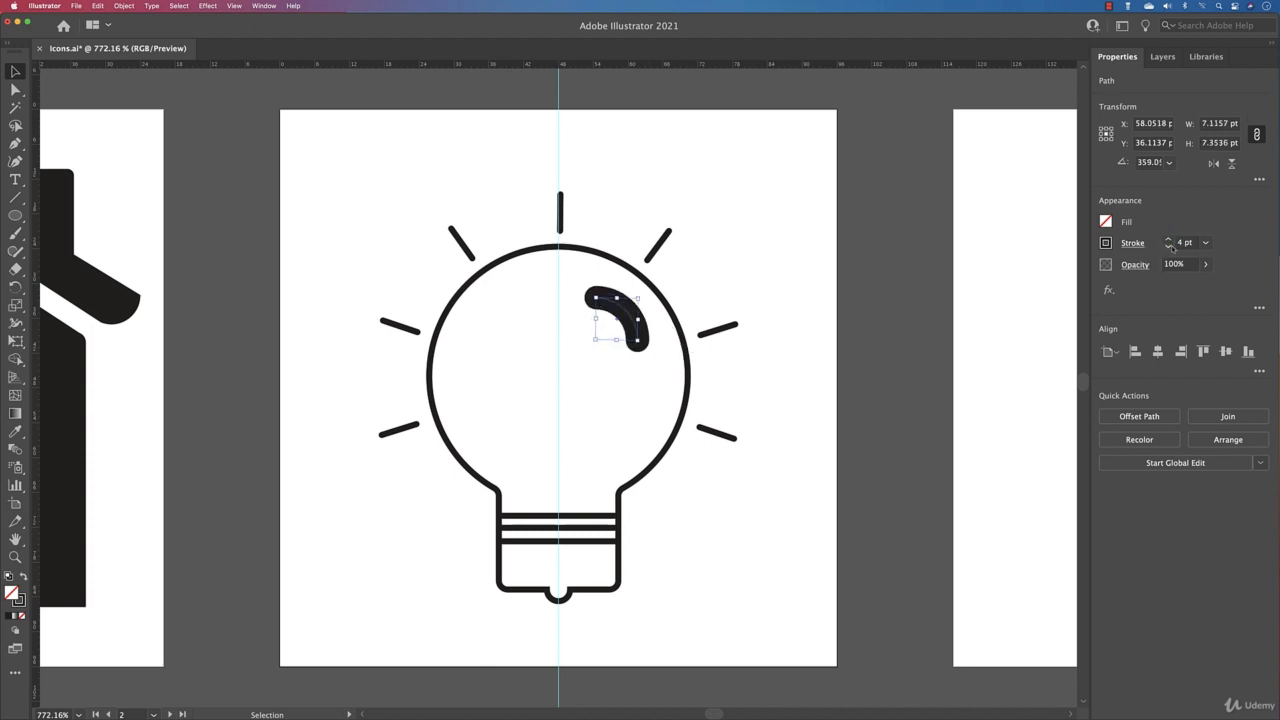
left_click(1168, 246)
left_click(1168, 246)
left_click(1168, 246)
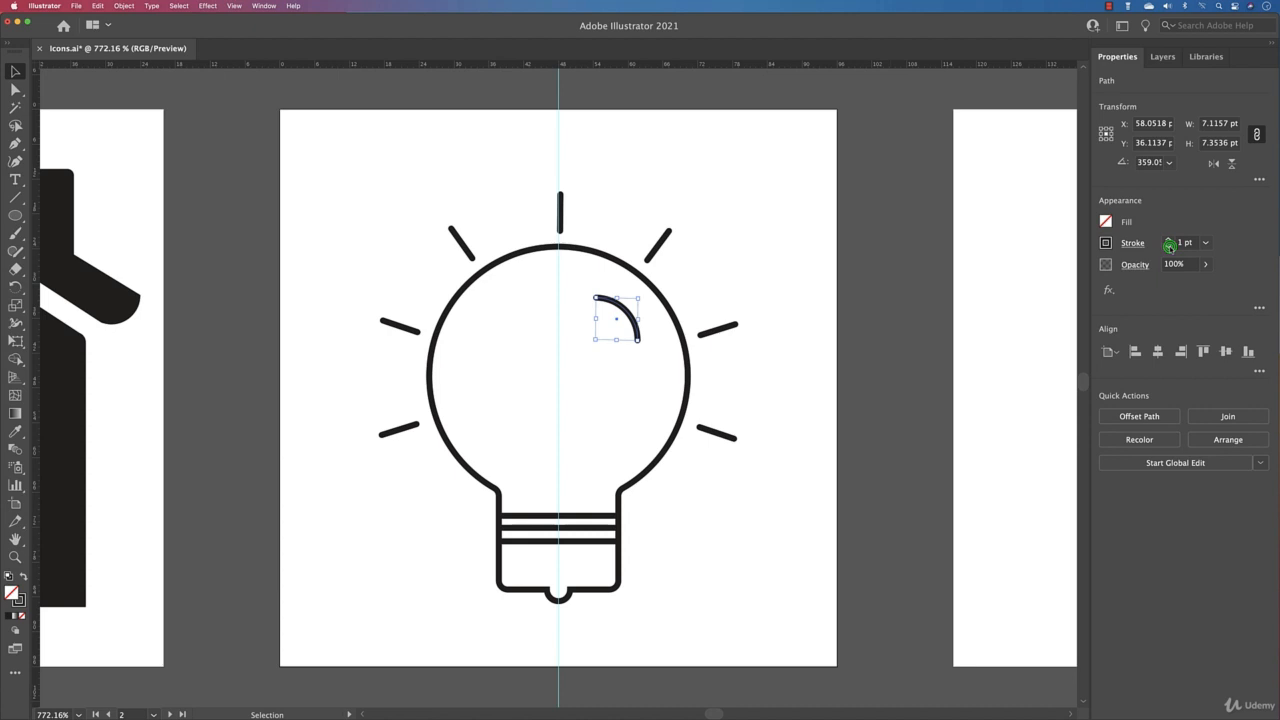
left_click(811, 247)
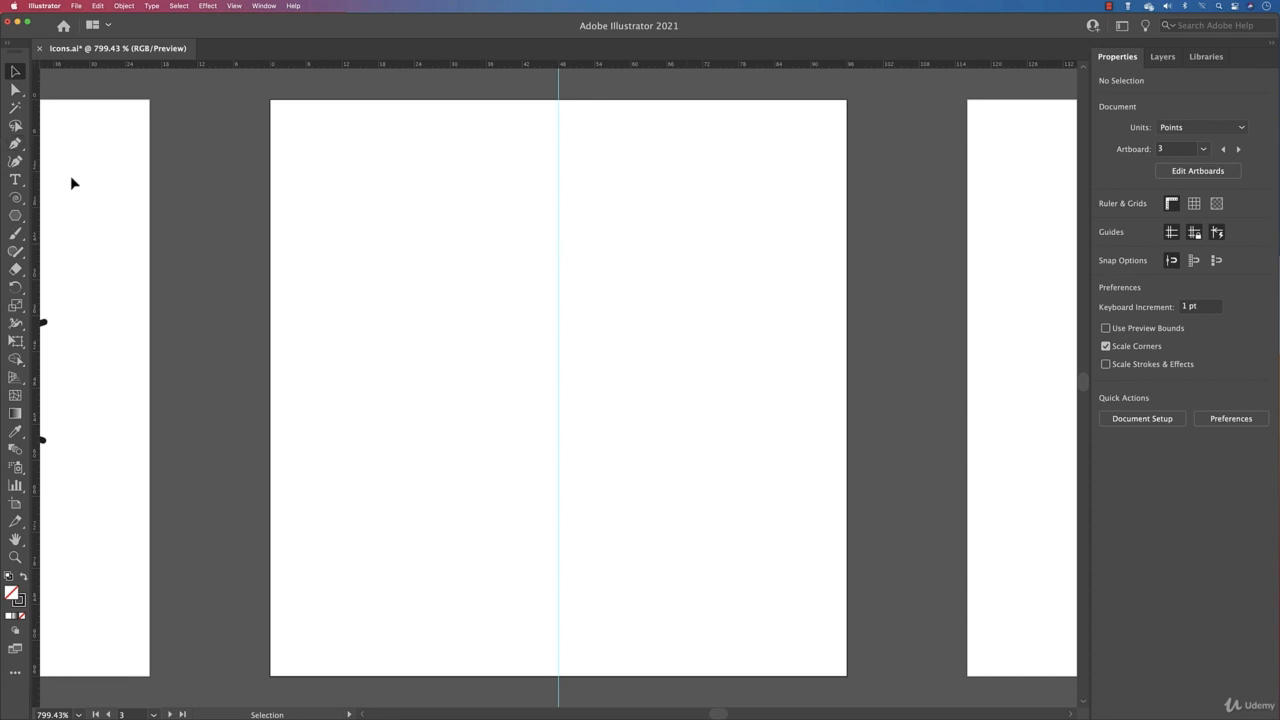
Step: Draw an upright ellipse about 37 by 40 pt, centred on the vertical guide of the third artboard
left_click(15, 215)
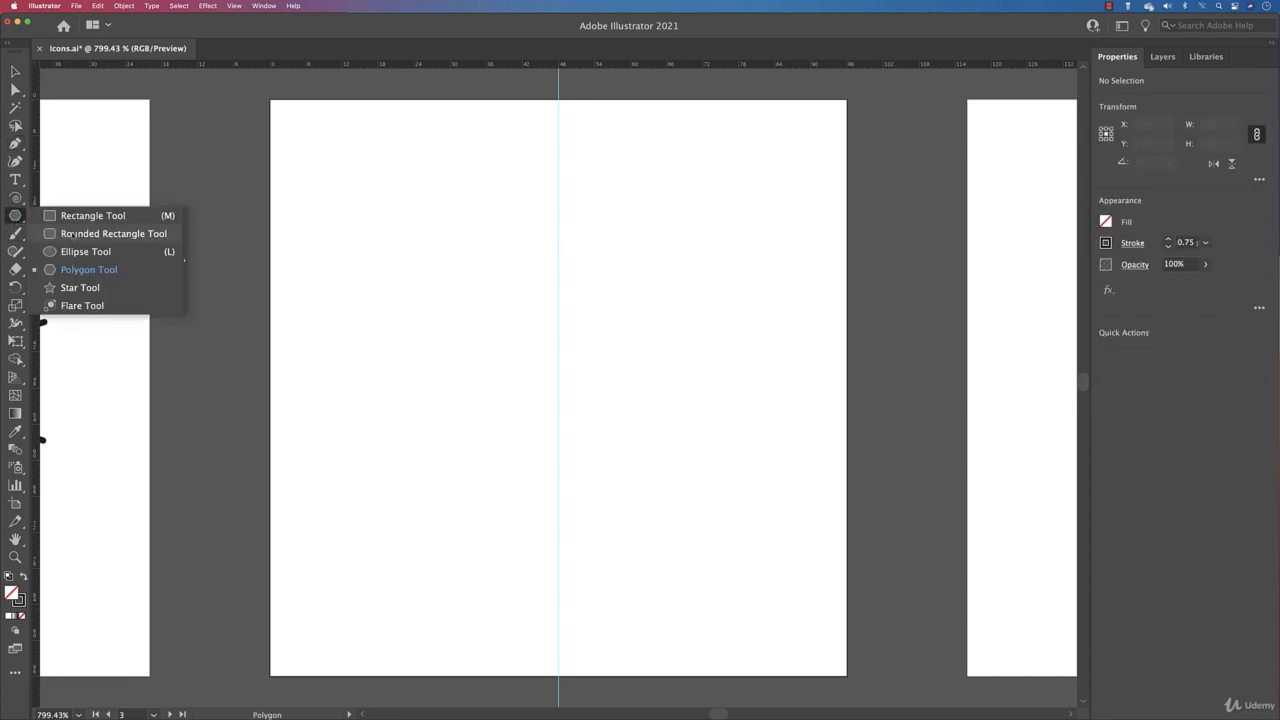
left_click(72, 251)
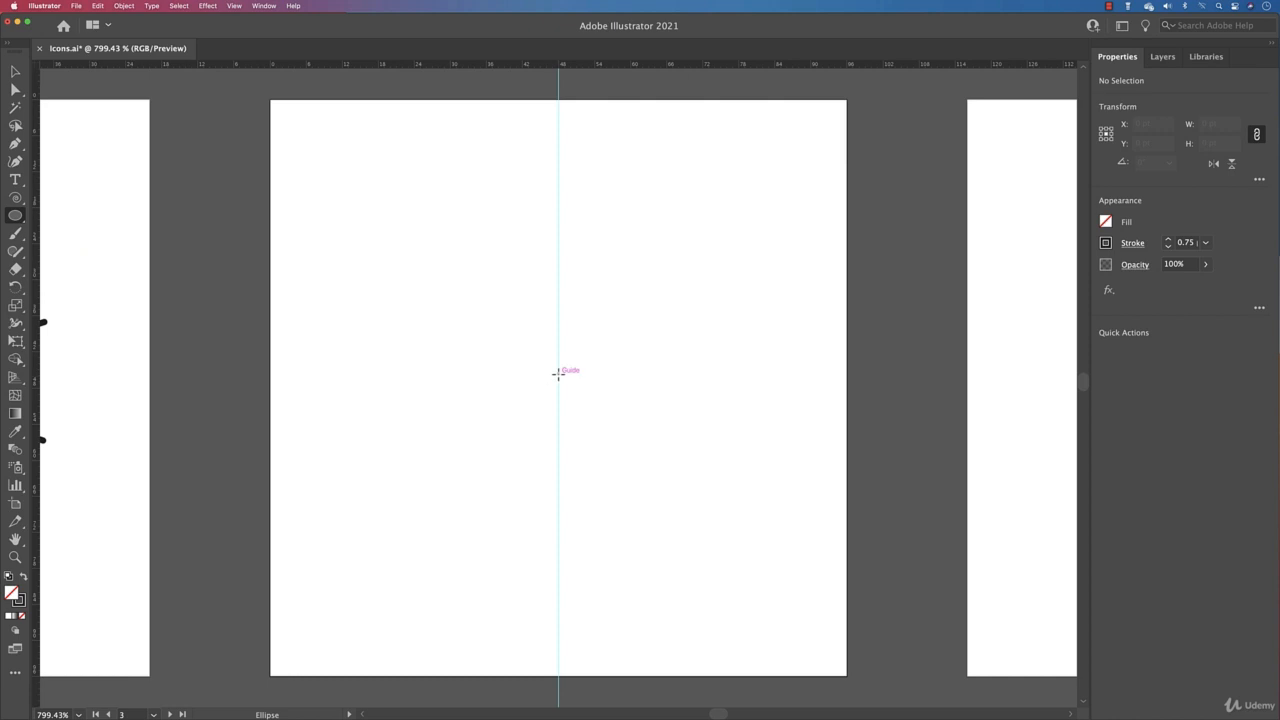
left_click_drag(558, 373, 643, 486)
left_click_drag(558, 487, 559, 503)
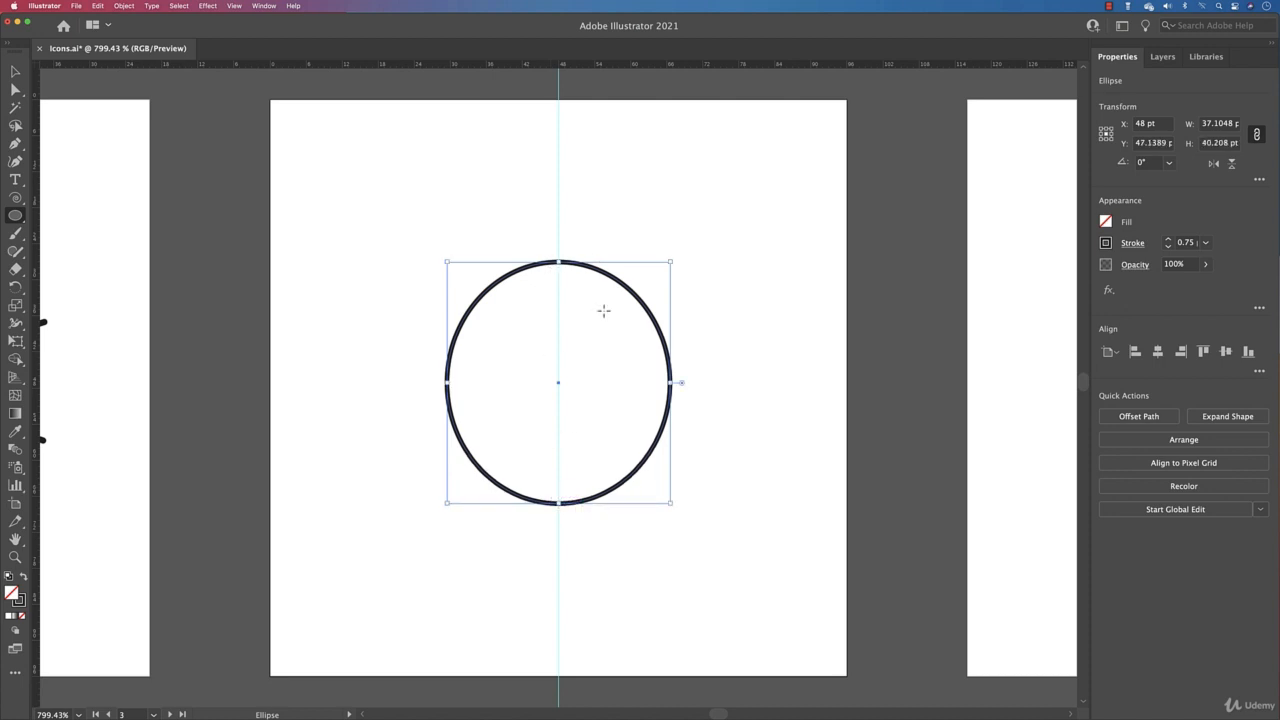
Step: Set the ellipse's stroke to 0.5 pt and move the ellipse slightly up along the guide
left_click(15, 71)
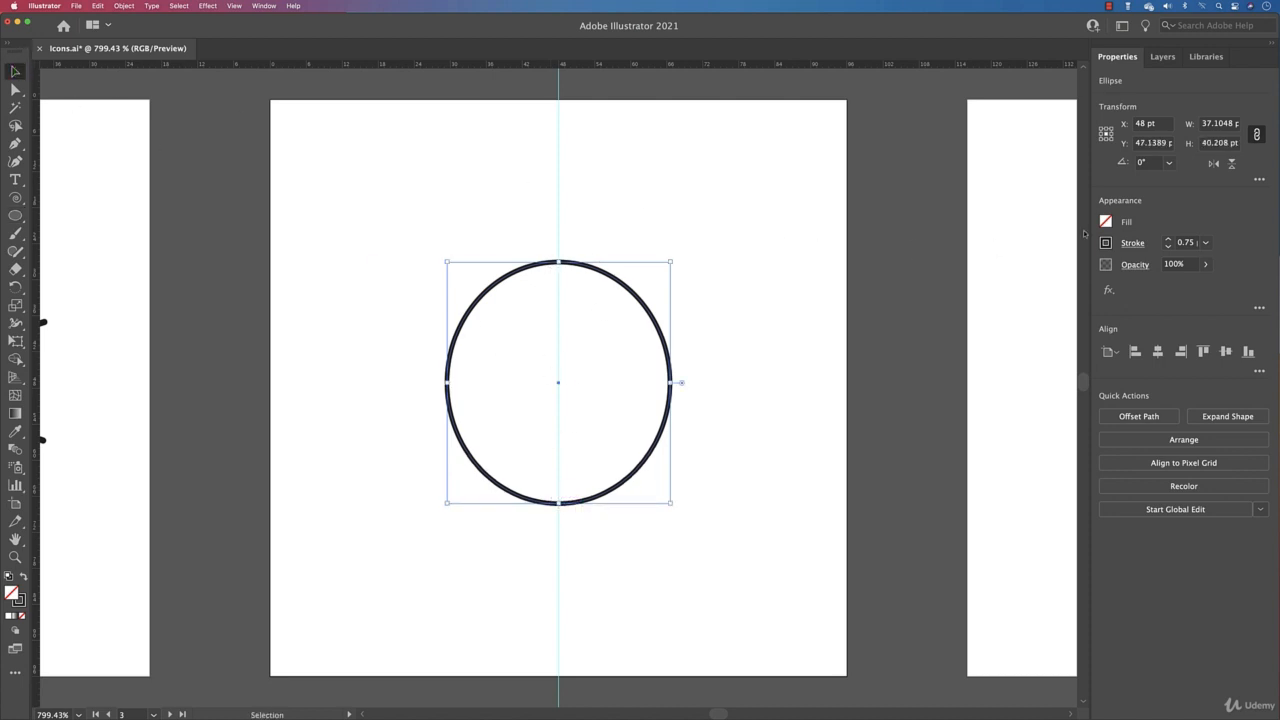
left_click(1168, 246)
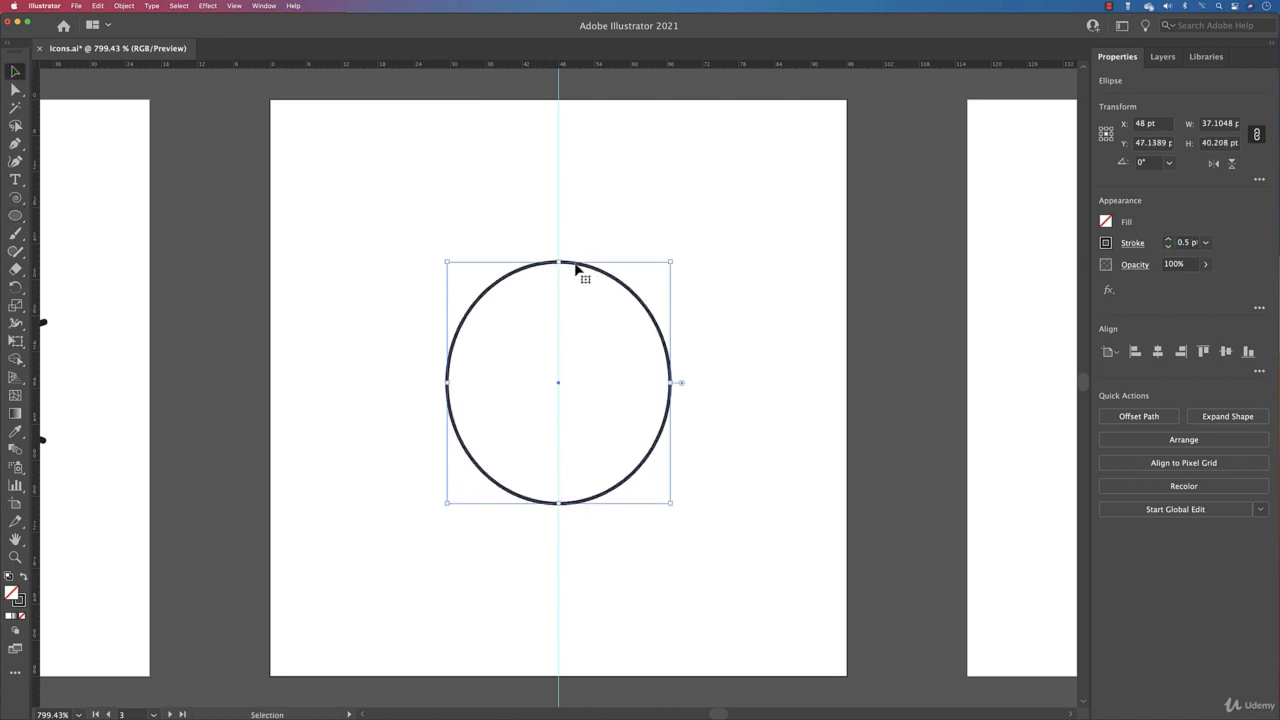
left_click_drag(582, 266, 583, 256)
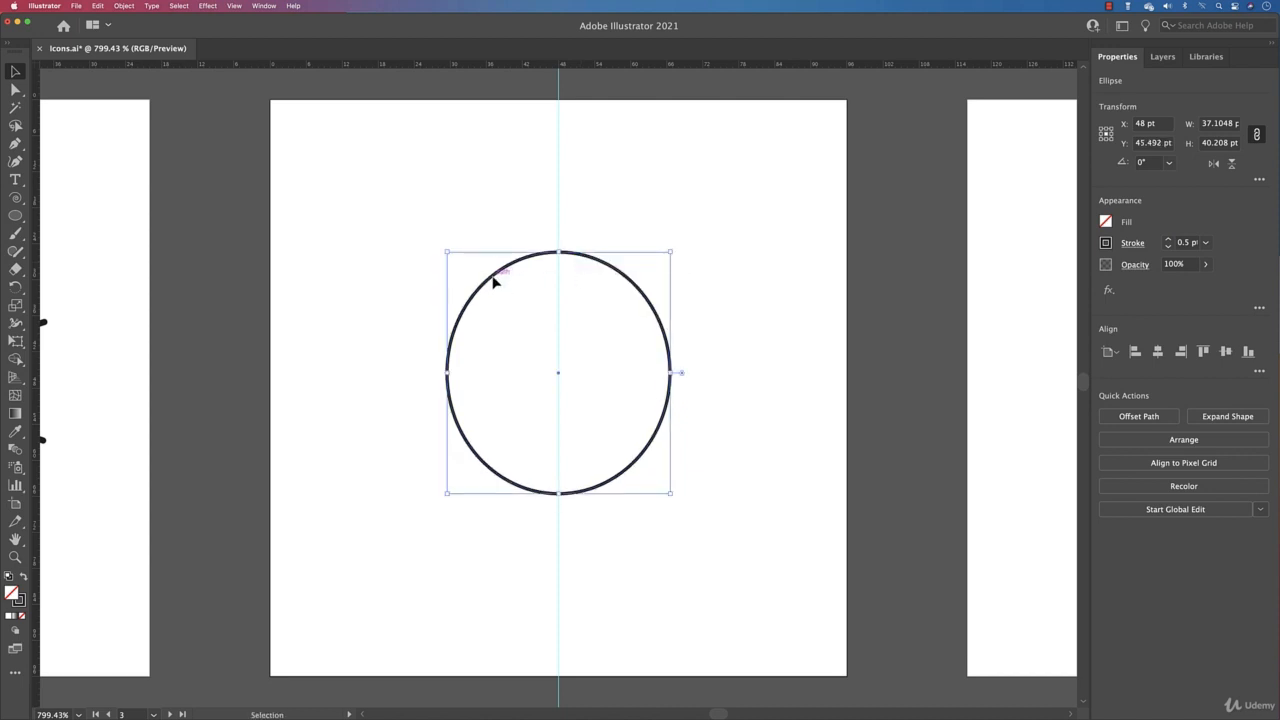
Step: Draw an ear ellipse about 11 by 12 pt across the large ellipse's left edge and duplicate it straight across onto the right edge
left_click(15, 216)
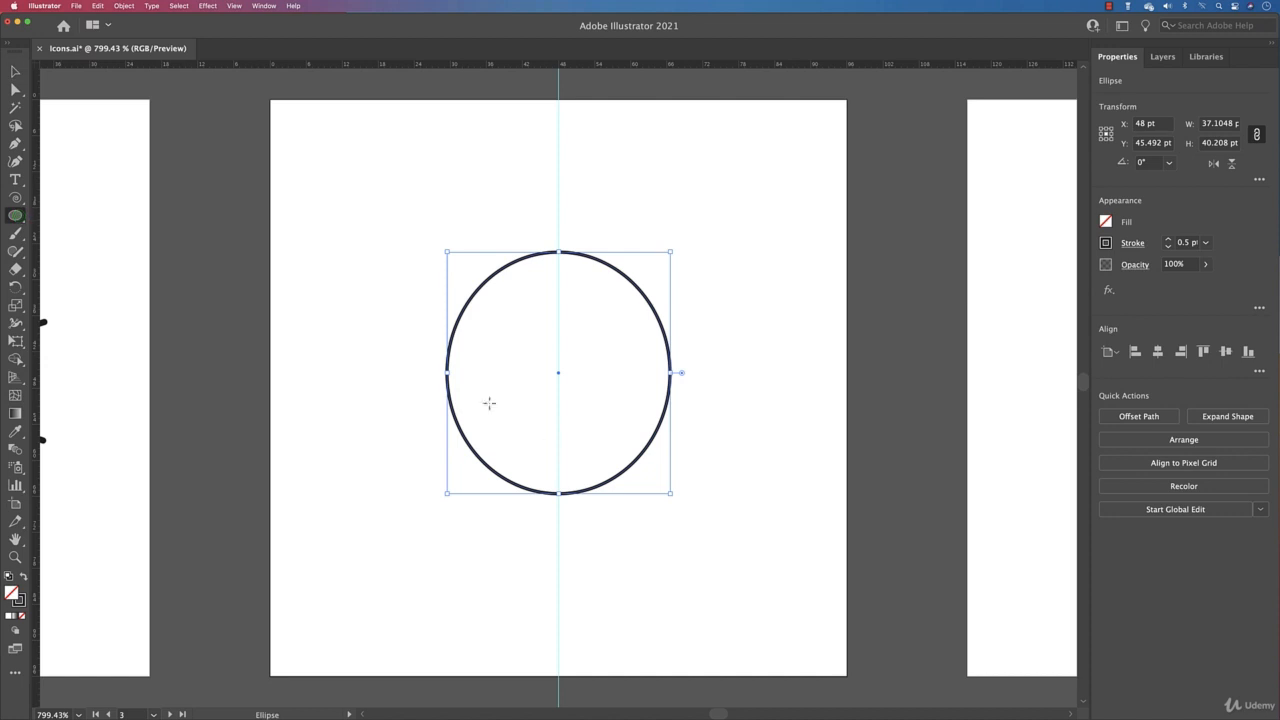
left_click_drag(425, 343, 492, 413)
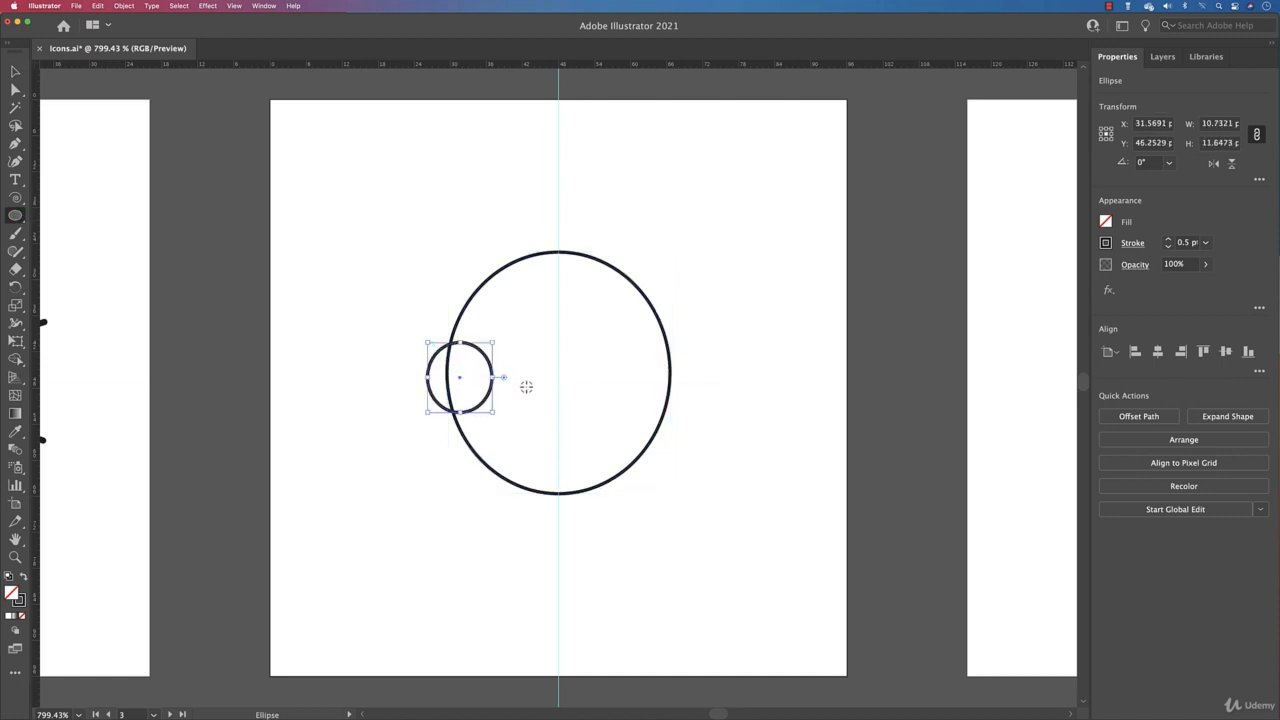
key("v")
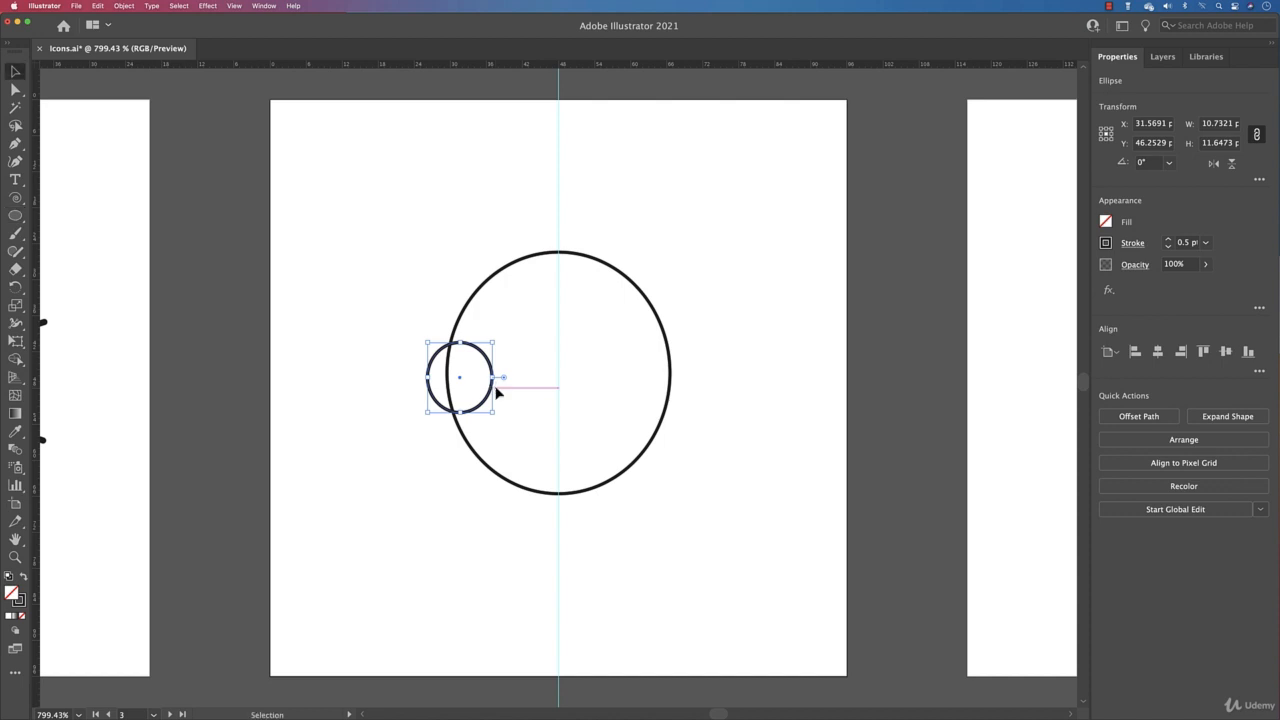
left_click(491, 384)
left_click(491, 384)
left_click_drag(491, 393, 697, 394)
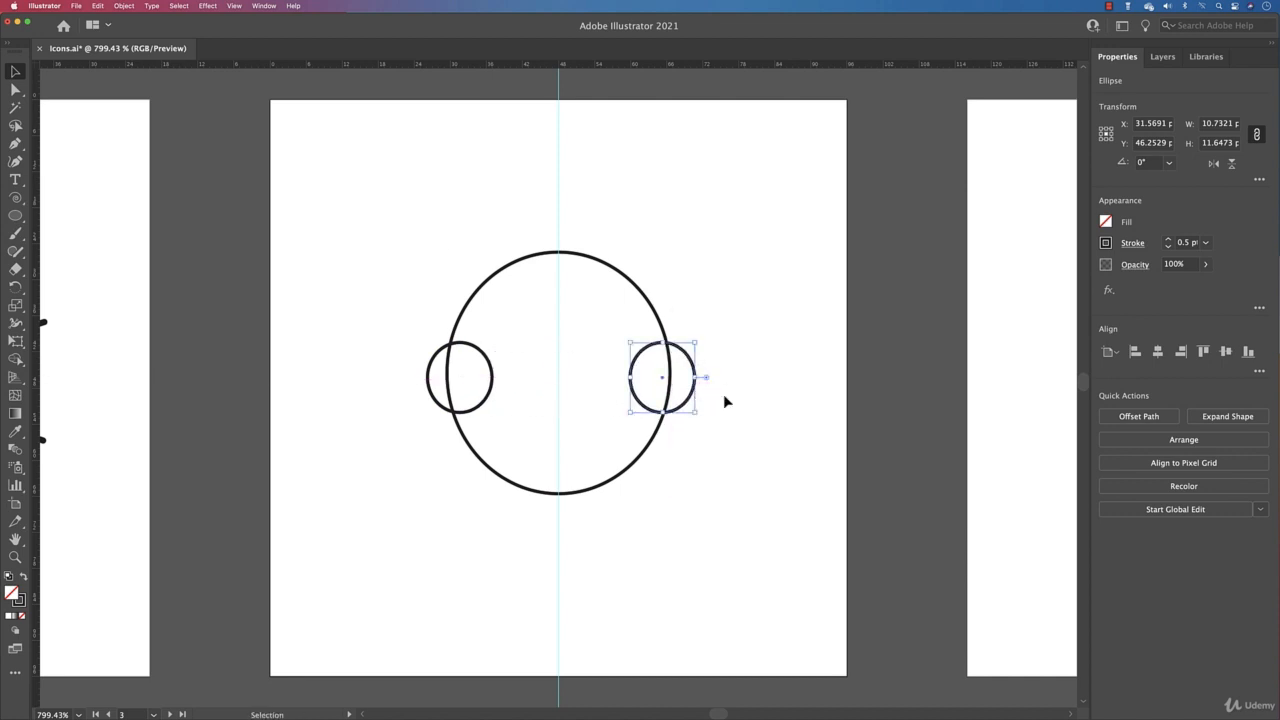
Step: Group the two small ellipses and align the pair with the large ellipse by their horizontal centres
left_click(475, 349, "shift")
key("a")
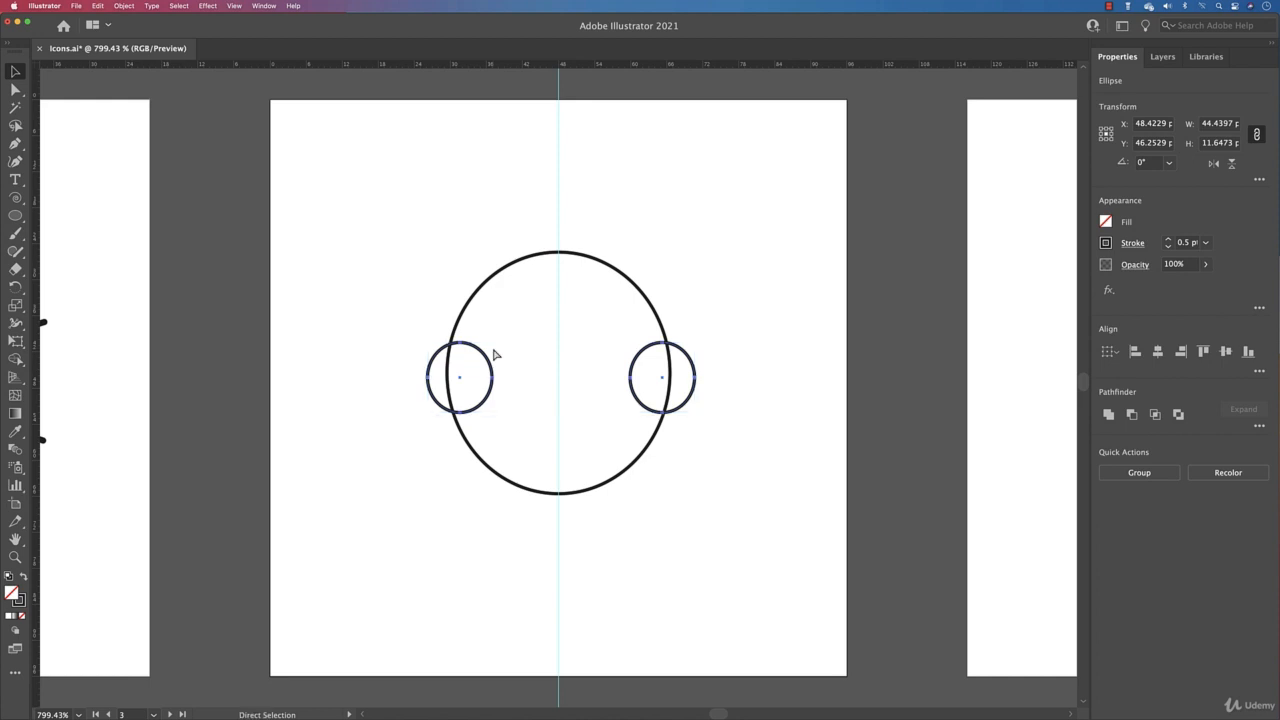
key("v")
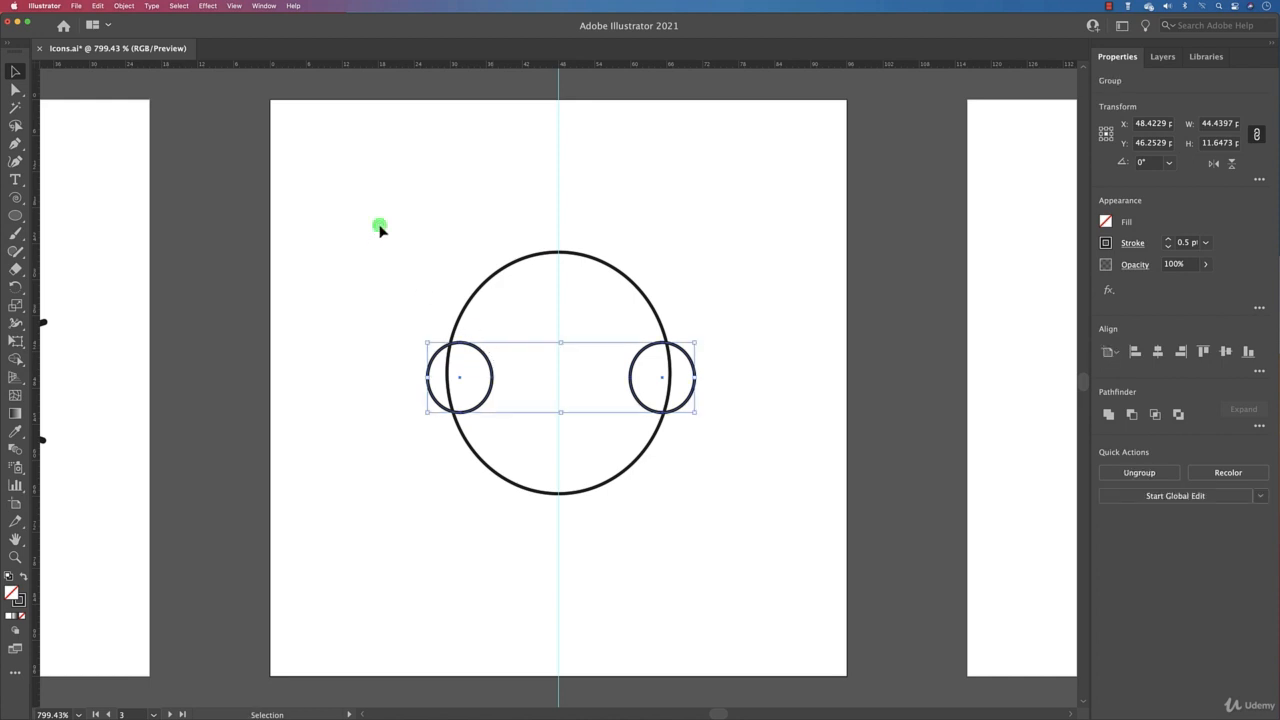
left_click_drag(378, 226, 716, 502)
key("ctrl+g")
key("ctrl+shift+g")
left_click(1158, 351)
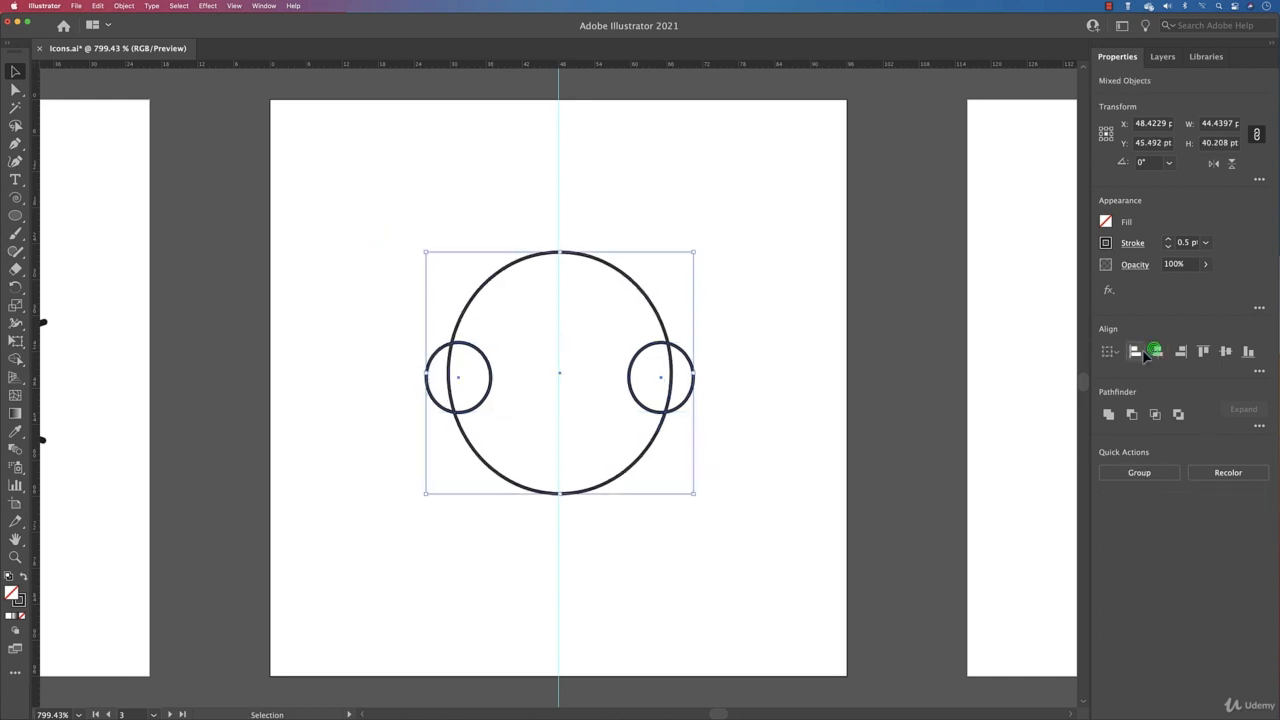
left_click(793, 407)
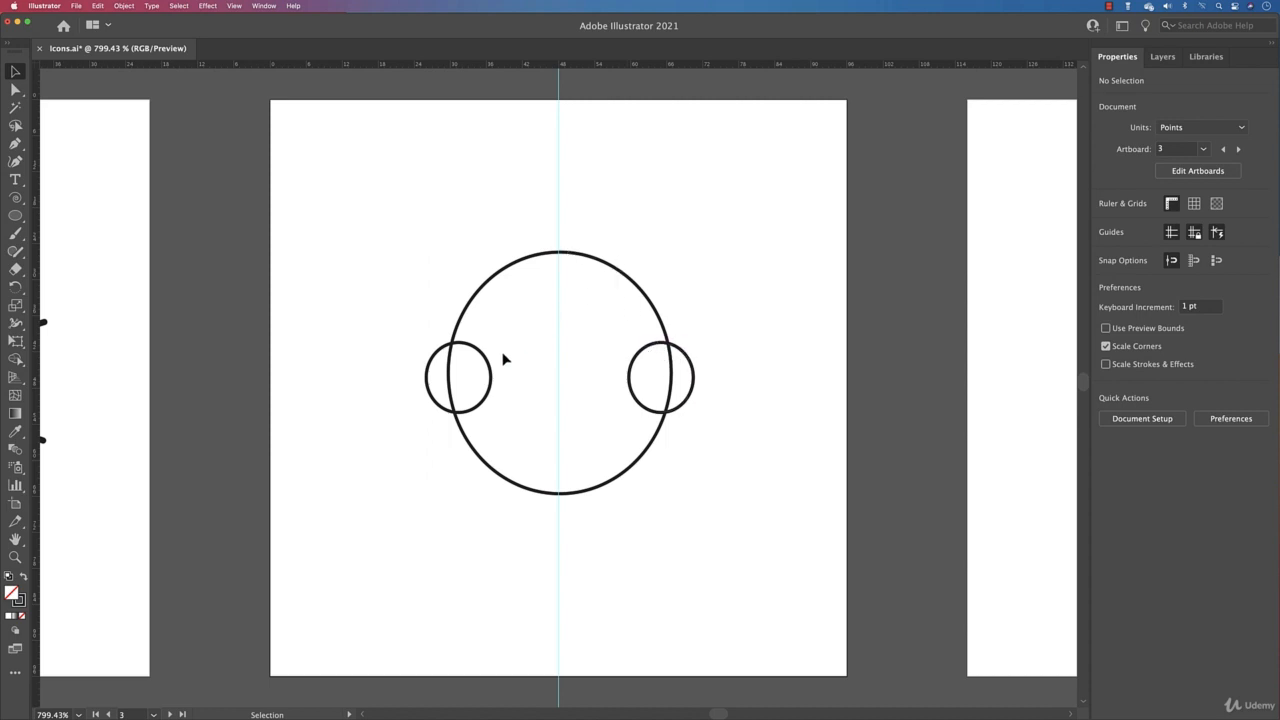
Step: Merge the inner parts of both small ellipses into the large ellipse with the Shape Builder, leaving only the outer ear shapes
left_click_drag(411, 289, 654, 517)
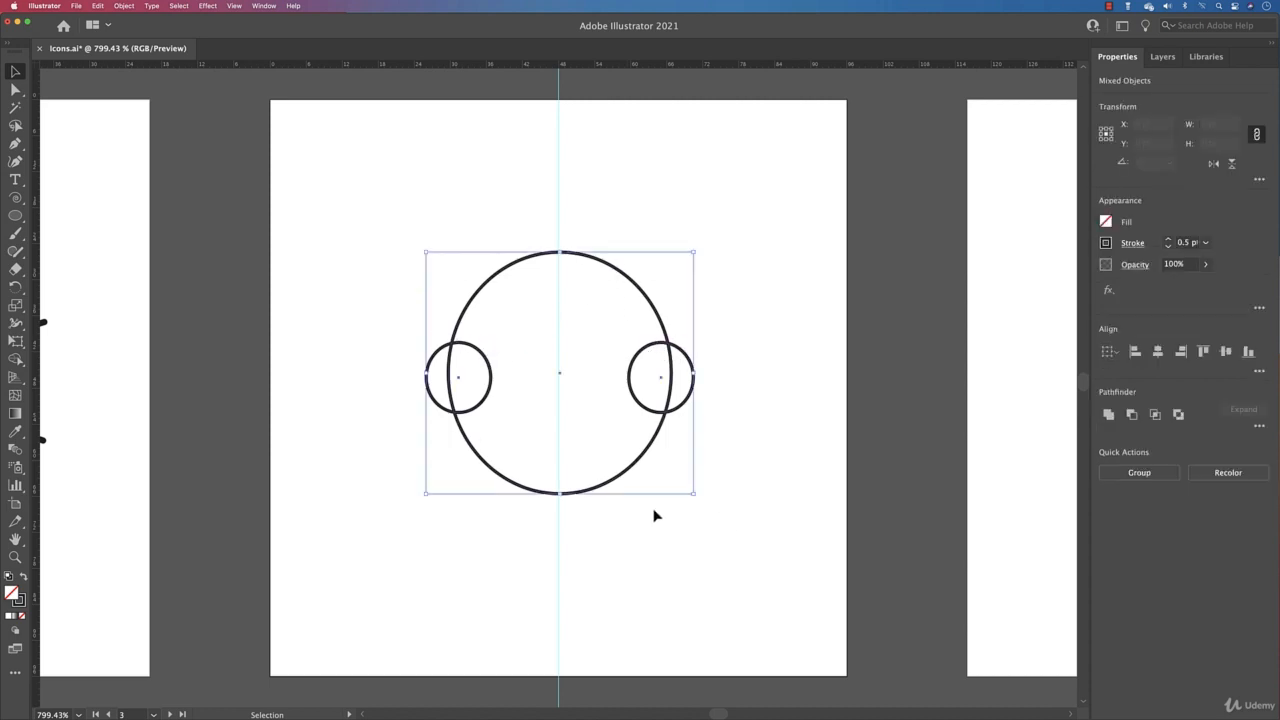
left_click(15, 358)
left_click_drag(517, 355, 471, 374)
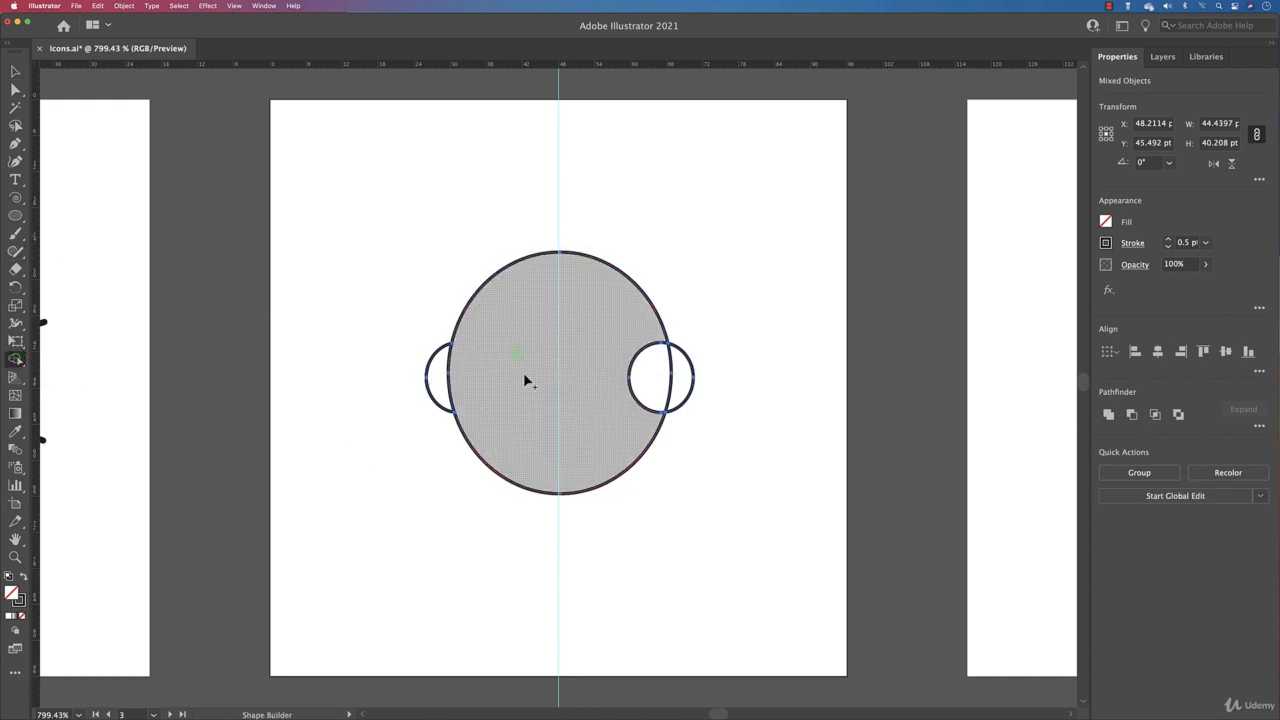
left_click_drag(612, 356, 650, 374)
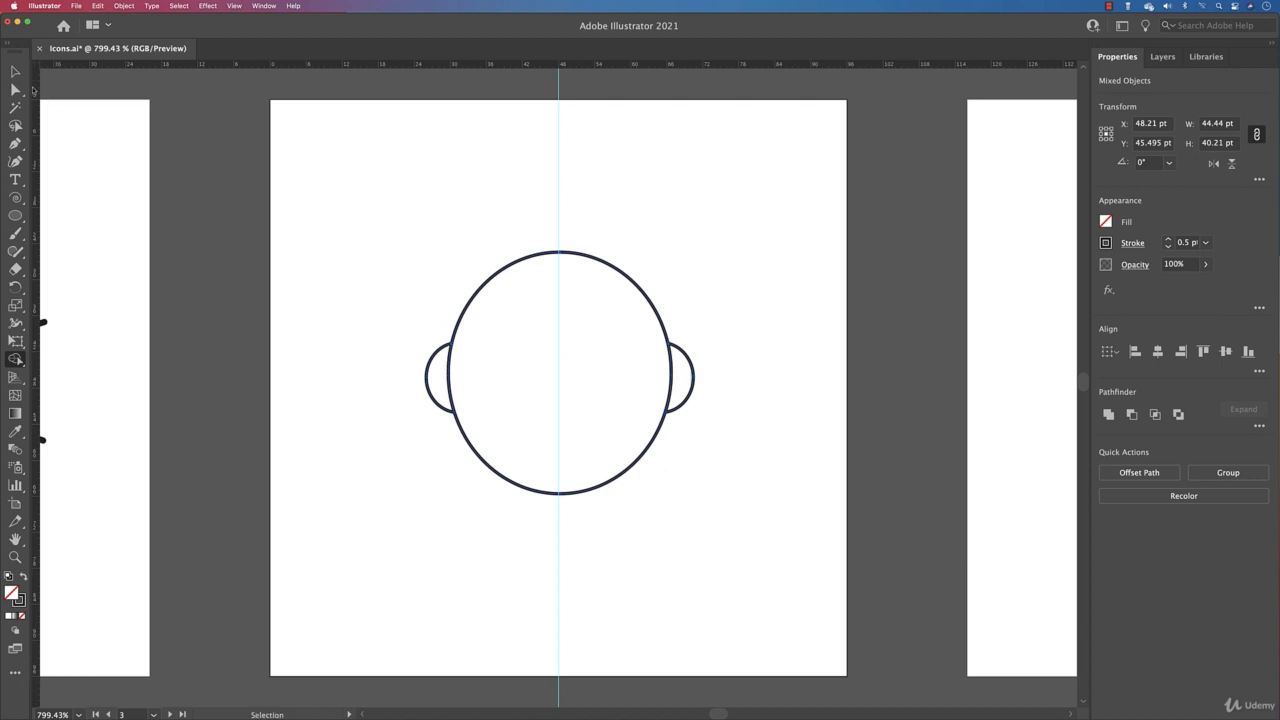
left_click(15, 71)
left_click(346, 178)
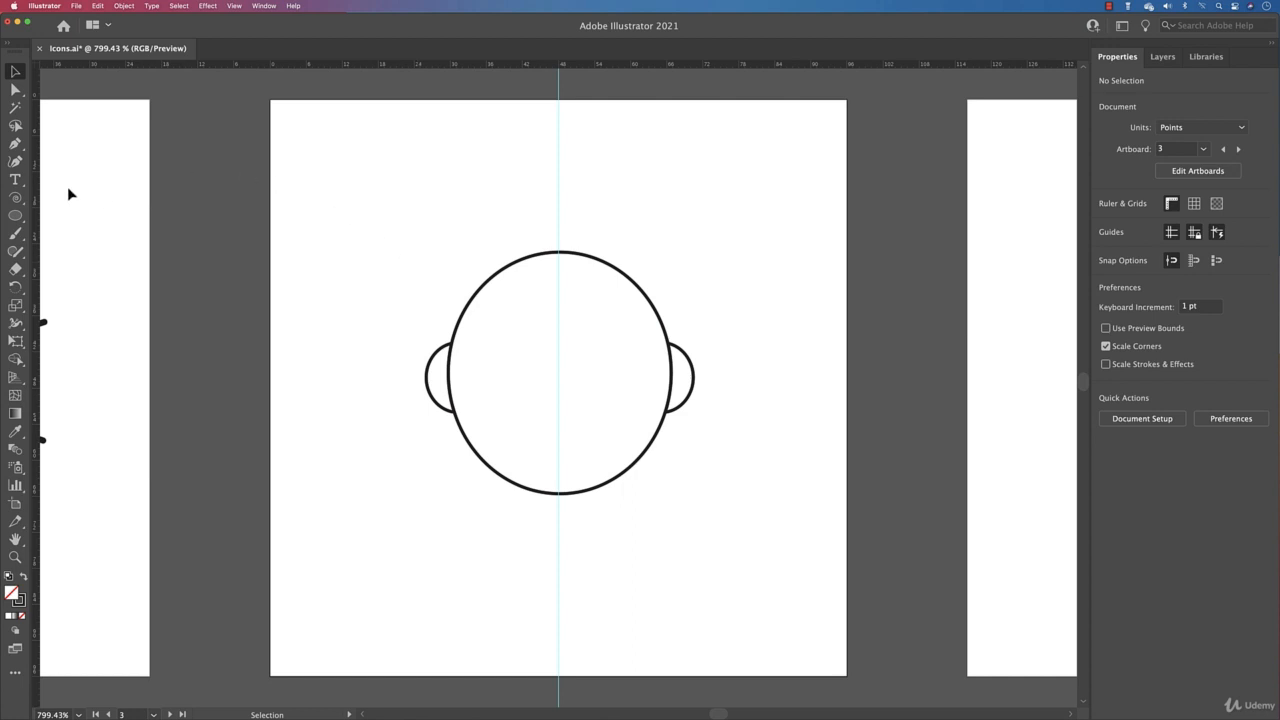
Step: Draw a circle about 8.5 pt wide left of the guide in the upper face and delete its bottom anchor to leave an arch
left_click(15, 215)
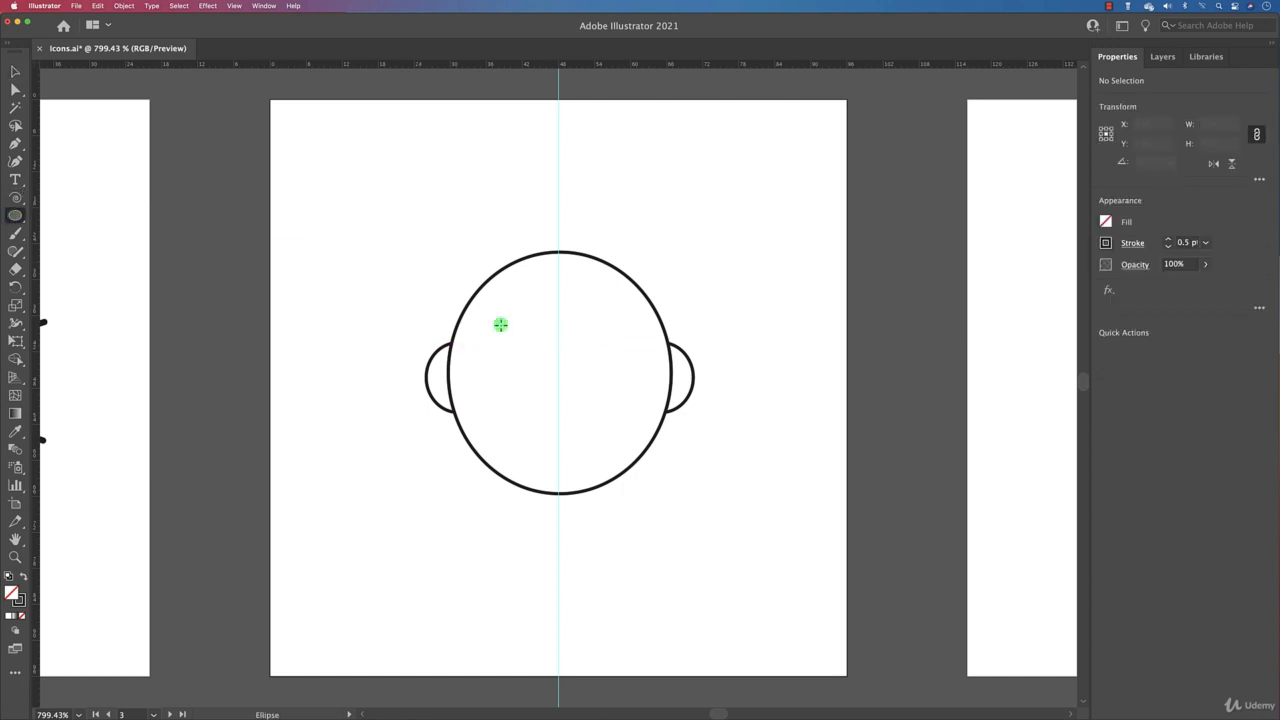
left_click_drag(500, 324, 527, 353)
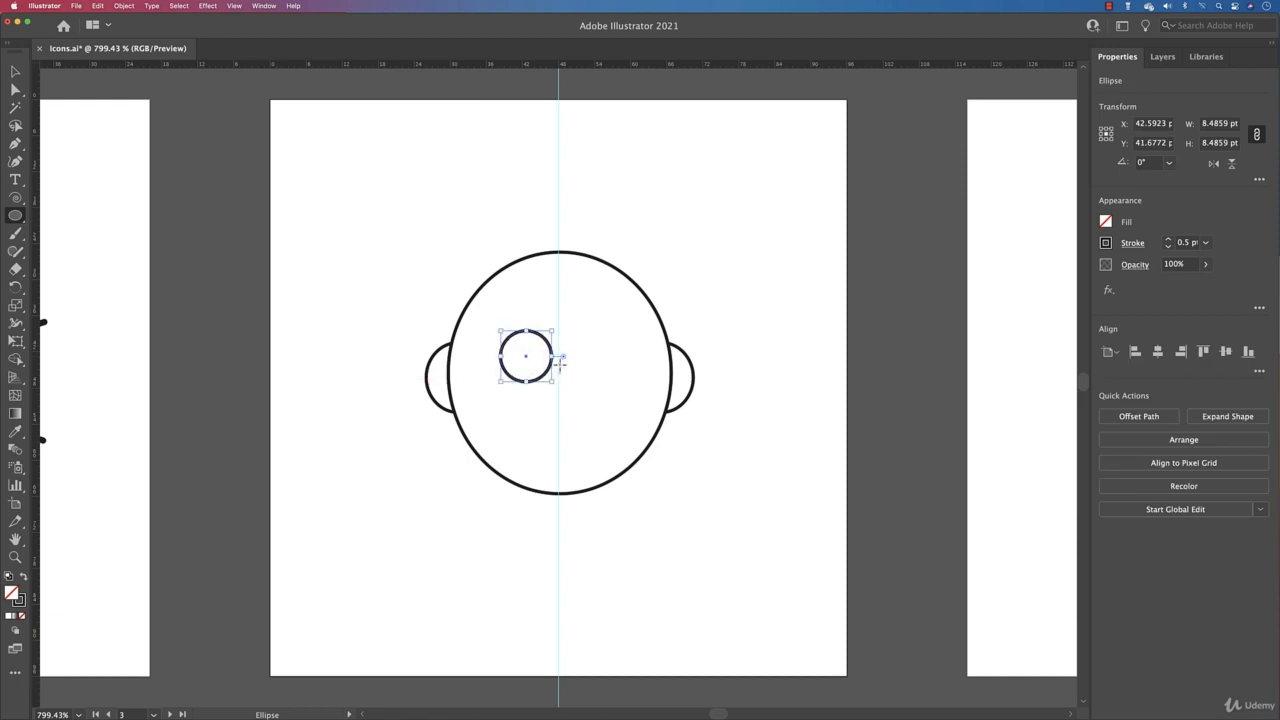
key("a")
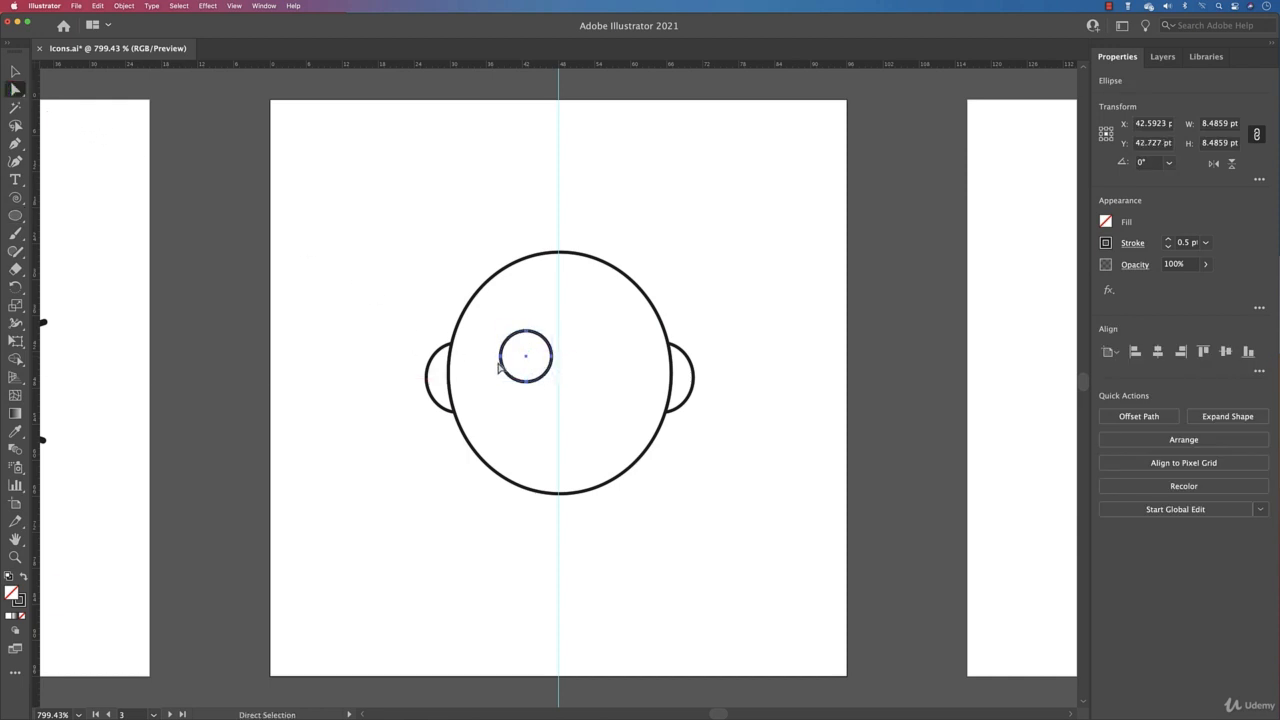
left_click(526, 383)
key("Delete")
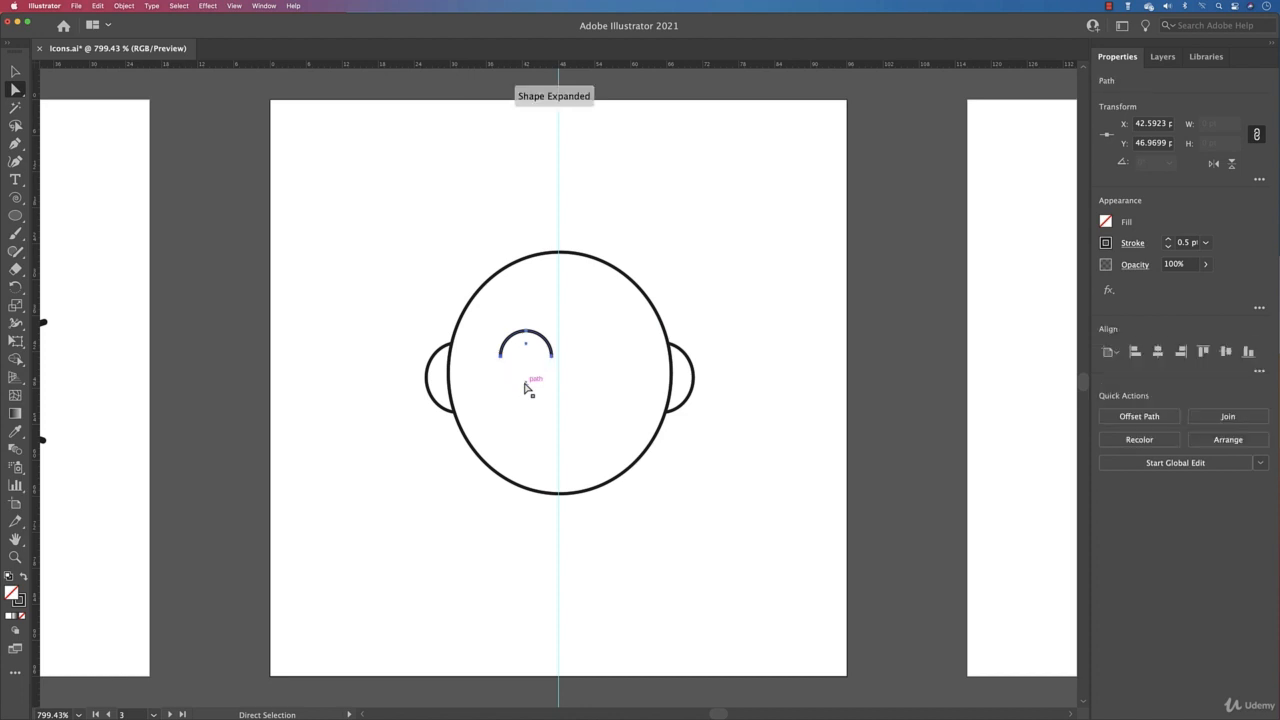
Step: Give the eye arch's stroke round caps and shift the arch about 0.7 pt to the left
key("v")
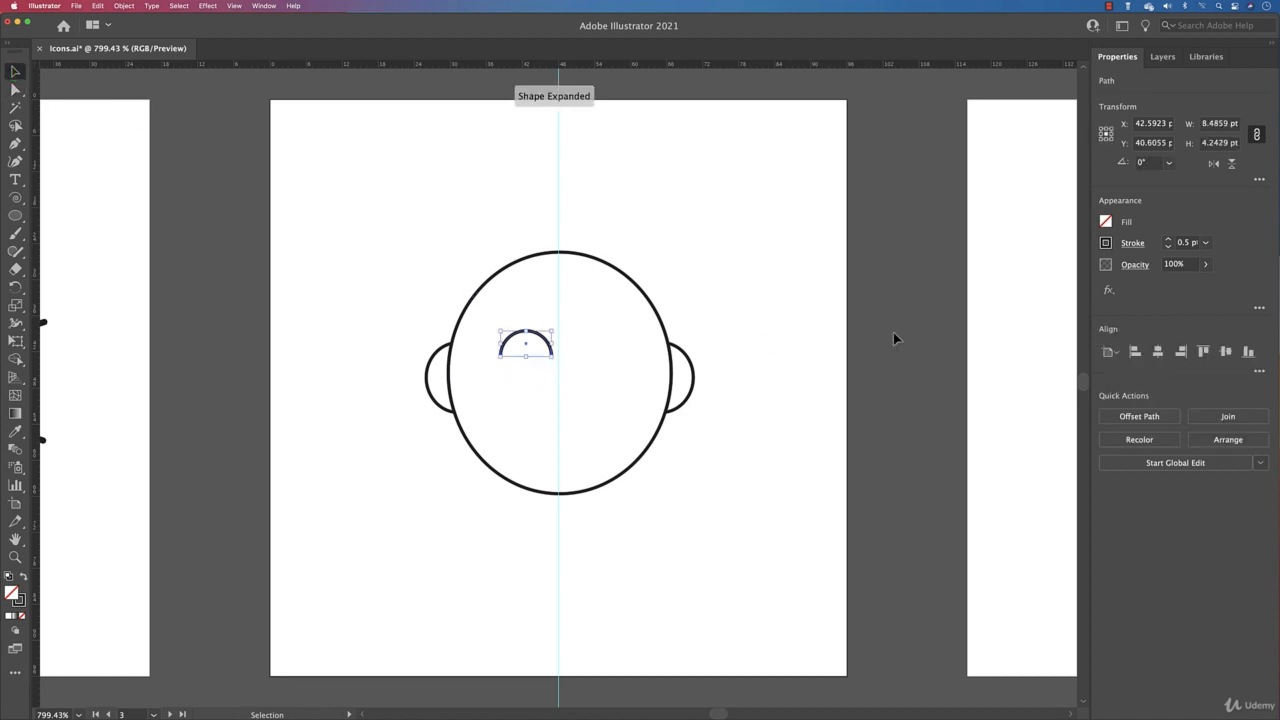
left_click(1126, 243)
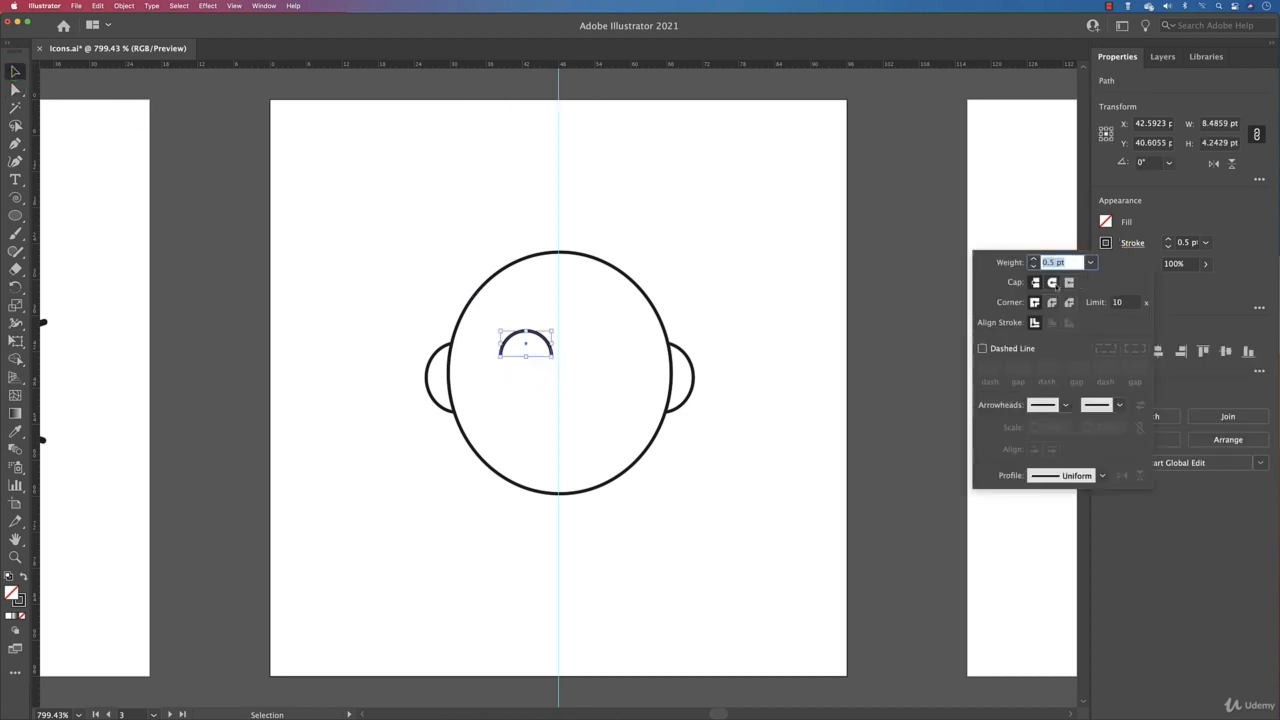
left_click(1051, 282)
left_click(577, 271)
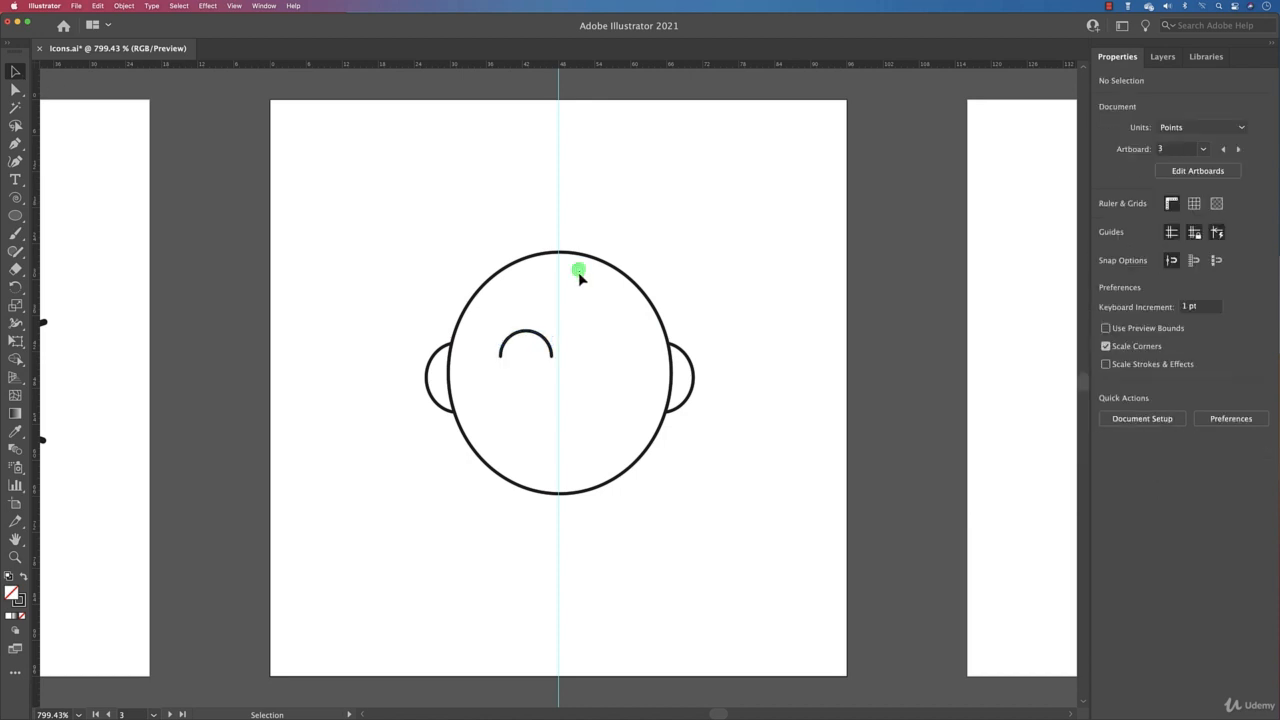
left_click_drag(536, 340, 533, 340)
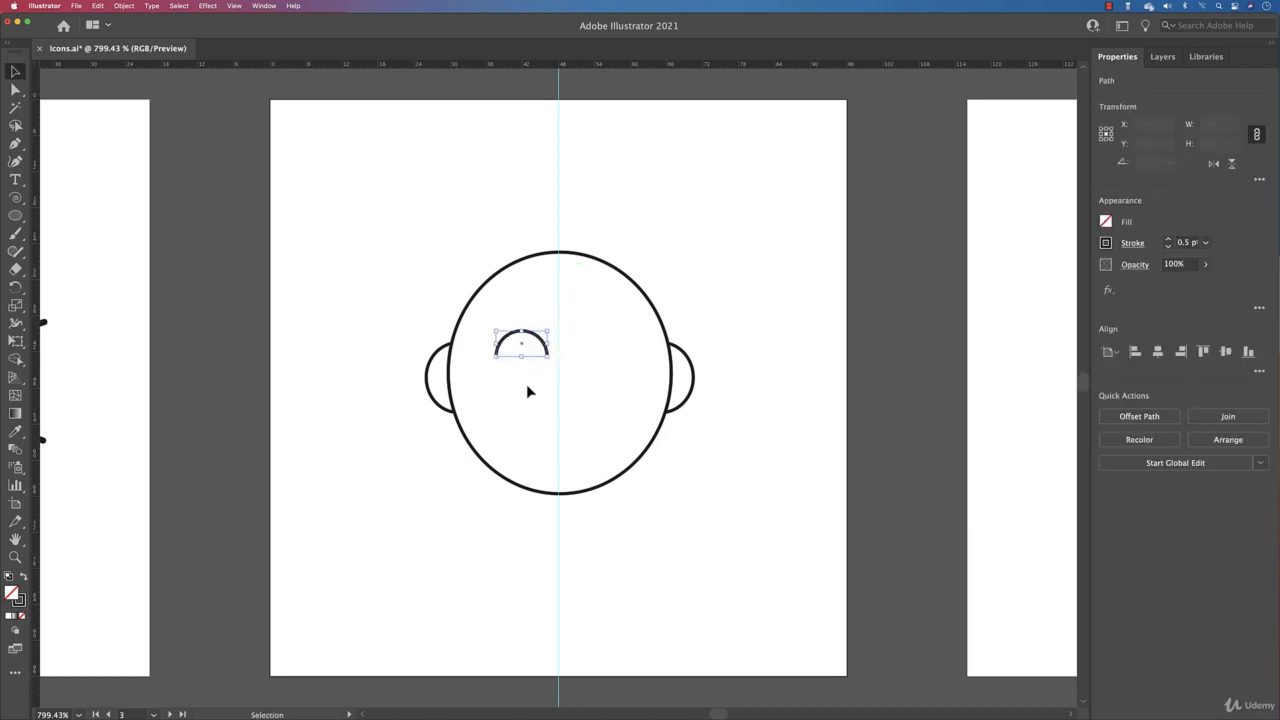
Step: Draw a circle about 2.8 pt wide centered beneath the eye arch as the pupil
left_click(15, 215)
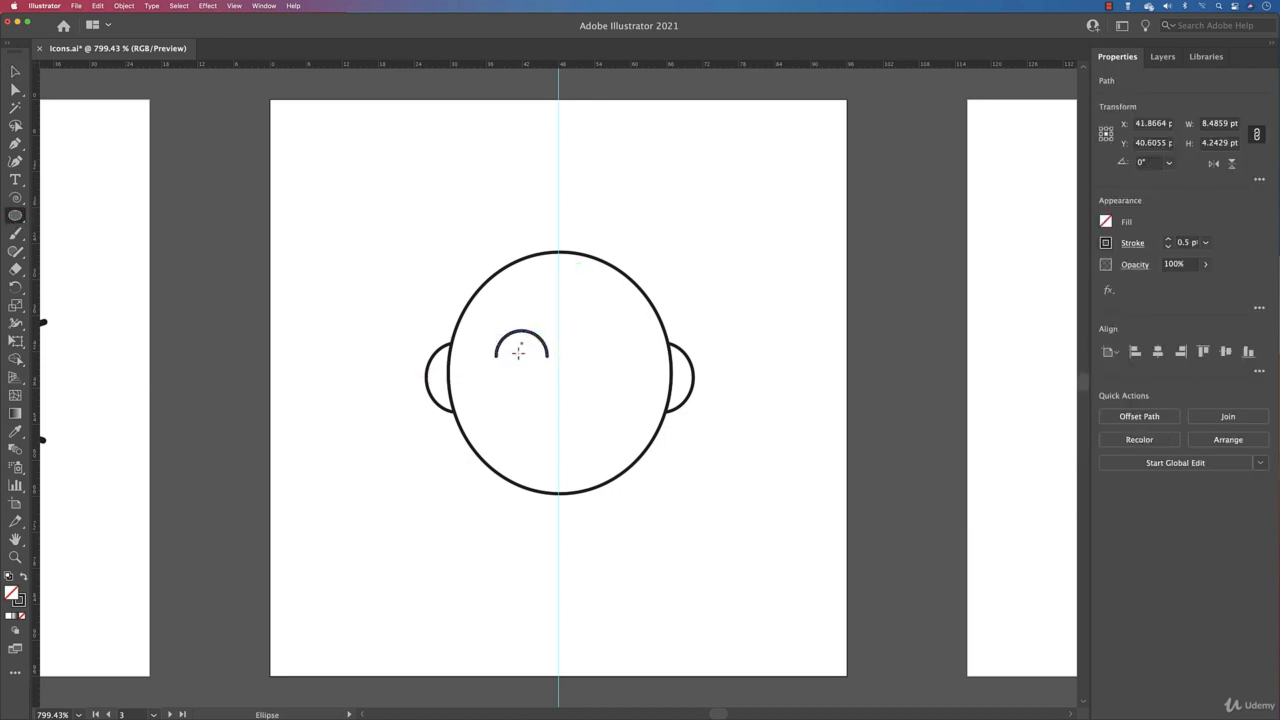
left_click_drag(521, 351, 524, 362)
left_click(15, 71)
left_click(392, 183)
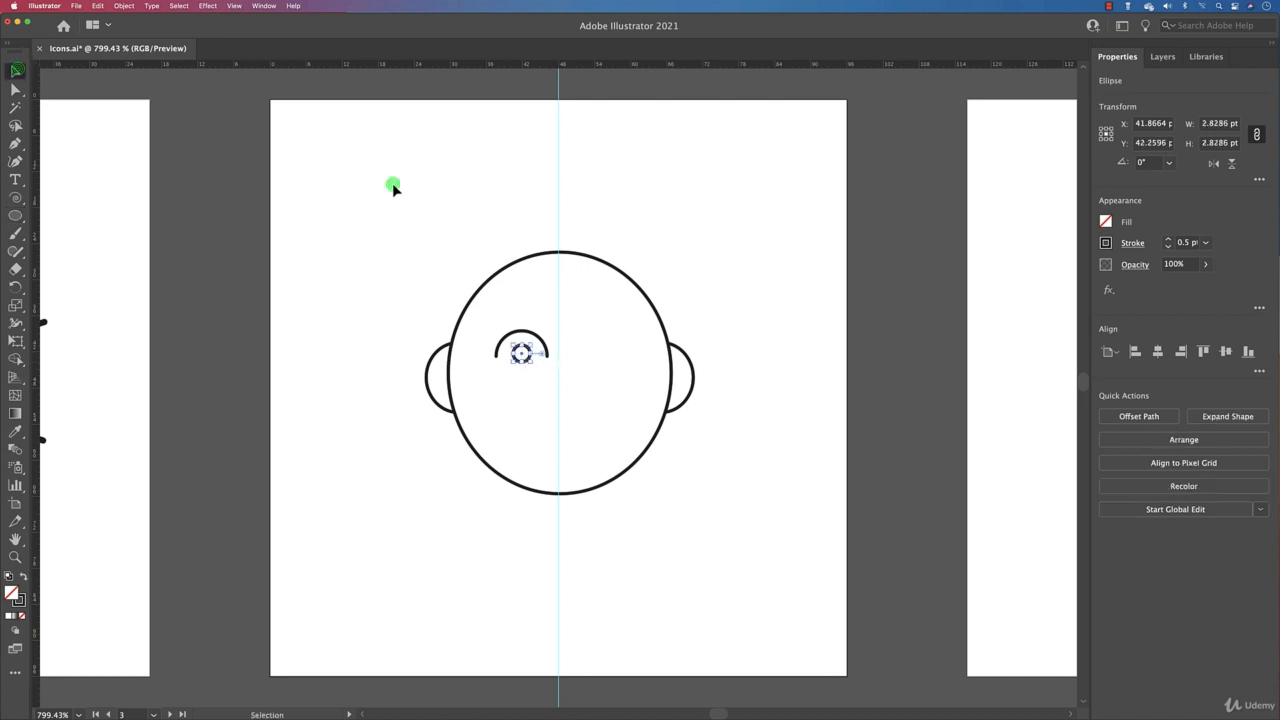
Step: Duplicate the arch and pupil horizontally to the right of the guide as a second eye, and group both eyes
left_click_drag(497, 341, 558, 376)
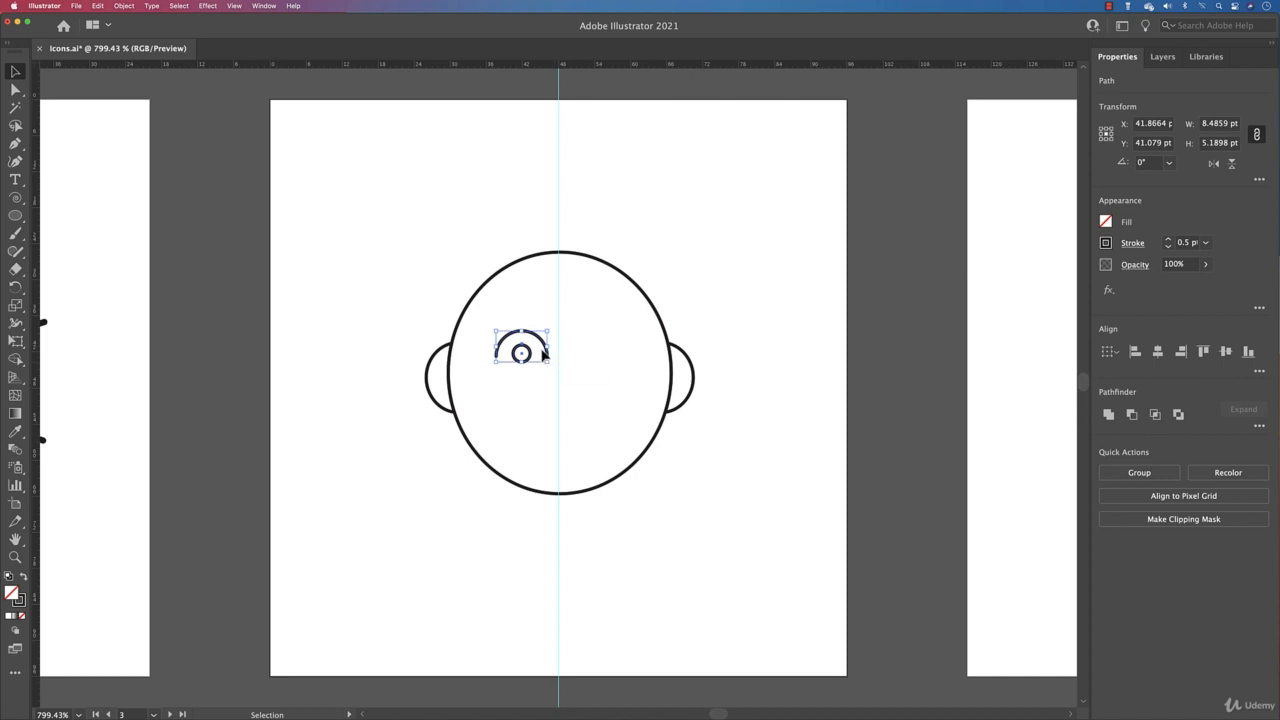
left_click_drag(545, 347, 637, 348)
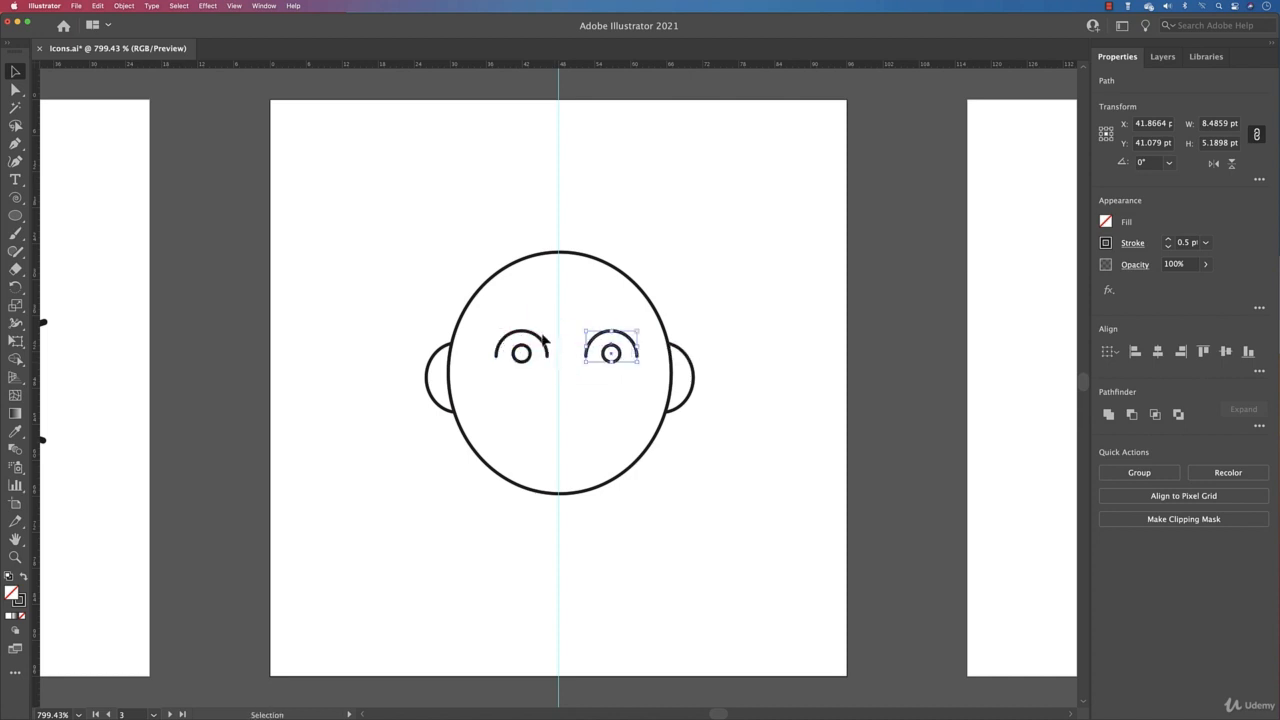
left_click_drag(482, 318, 639, 380)
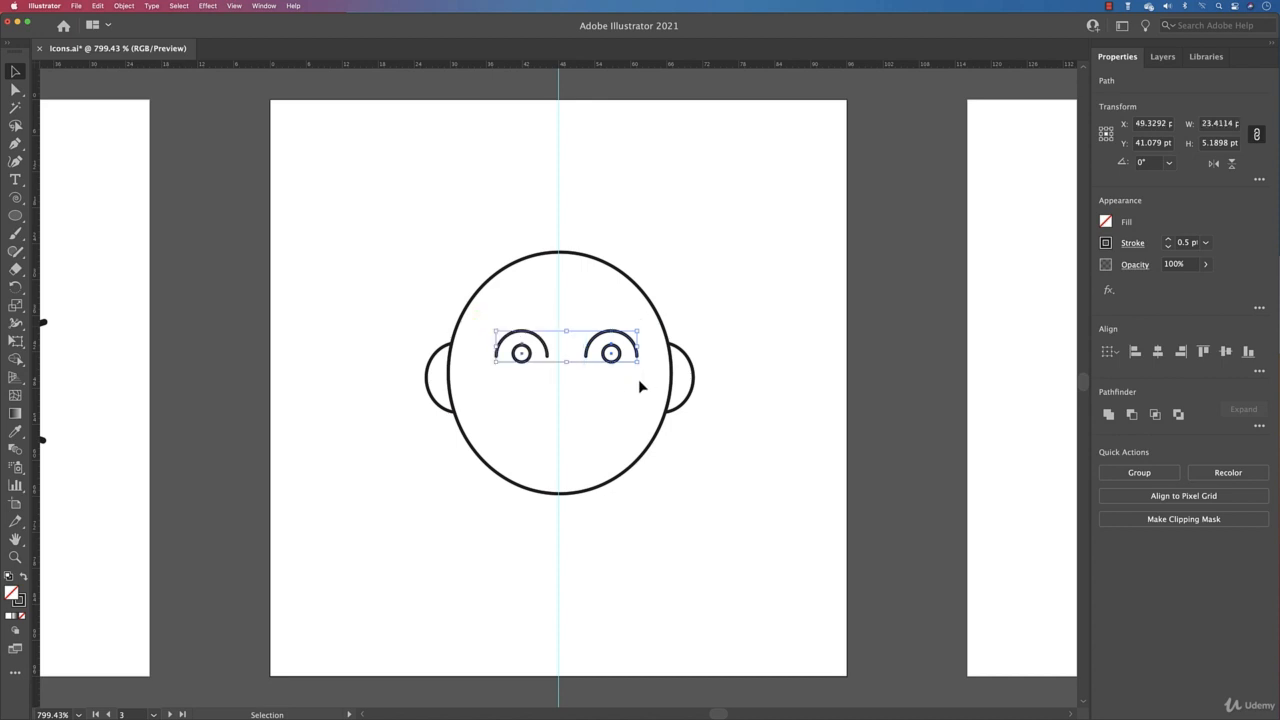
key("super+g")
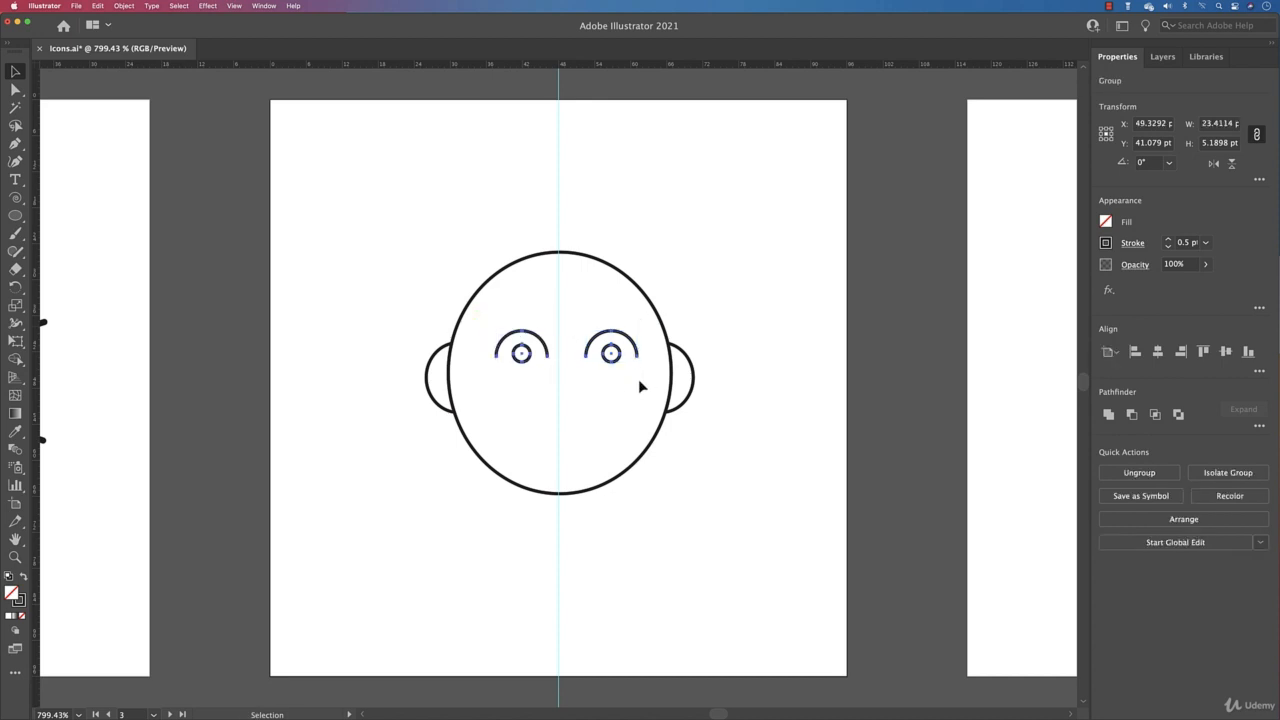
Step: Center the eye group horizontally on the head outline, using the head as the key object
left_click_drag(623, 283, 596, 361)
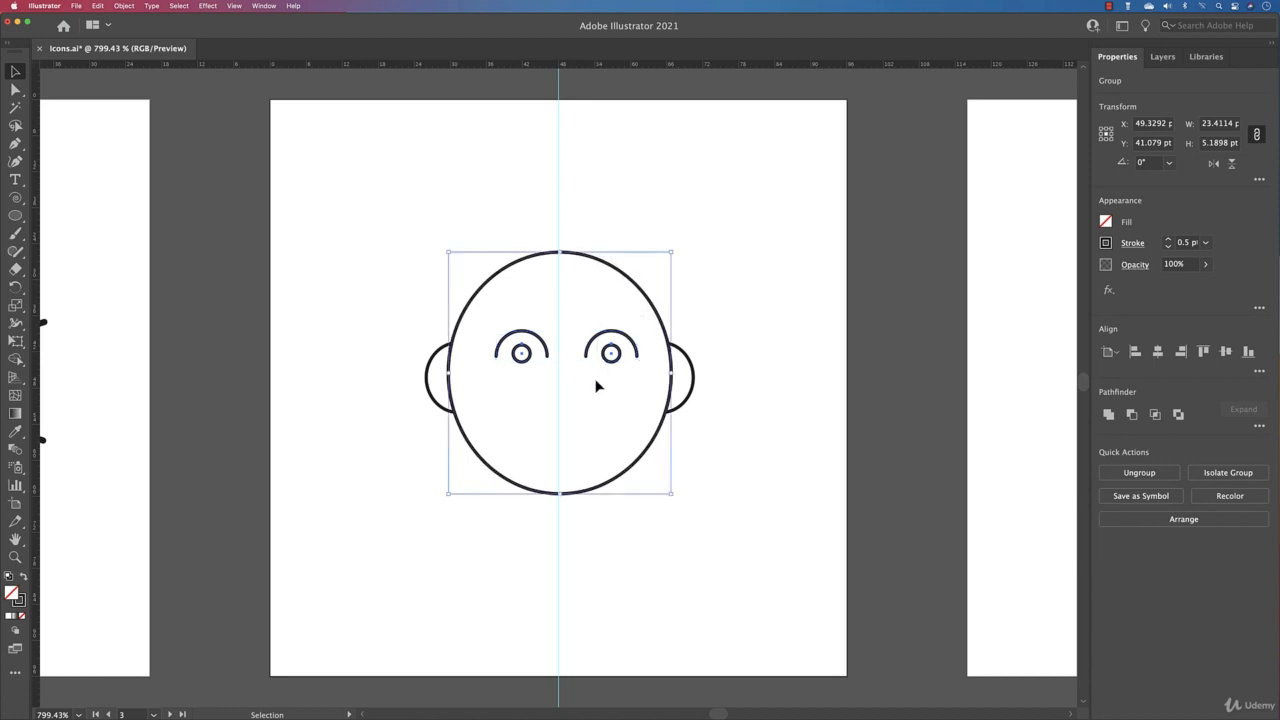
left_click(631, 280)
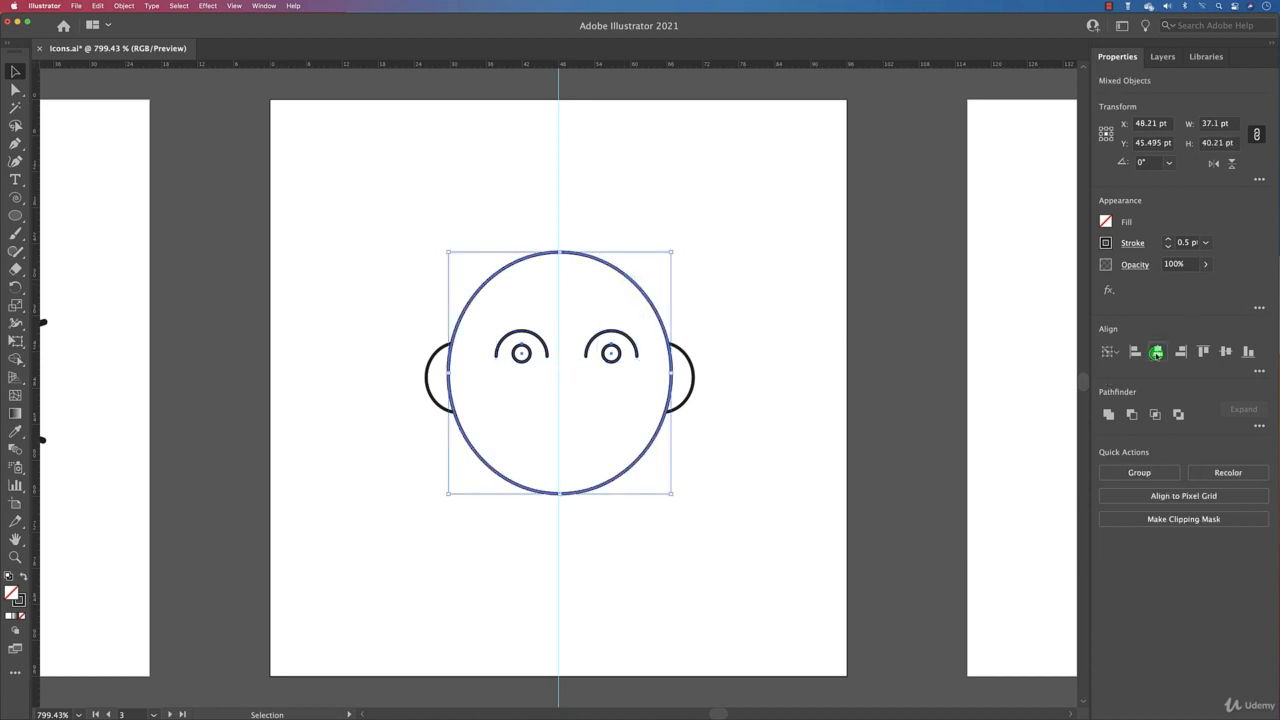
left_click(1155, 354)
left_click(768, 411)
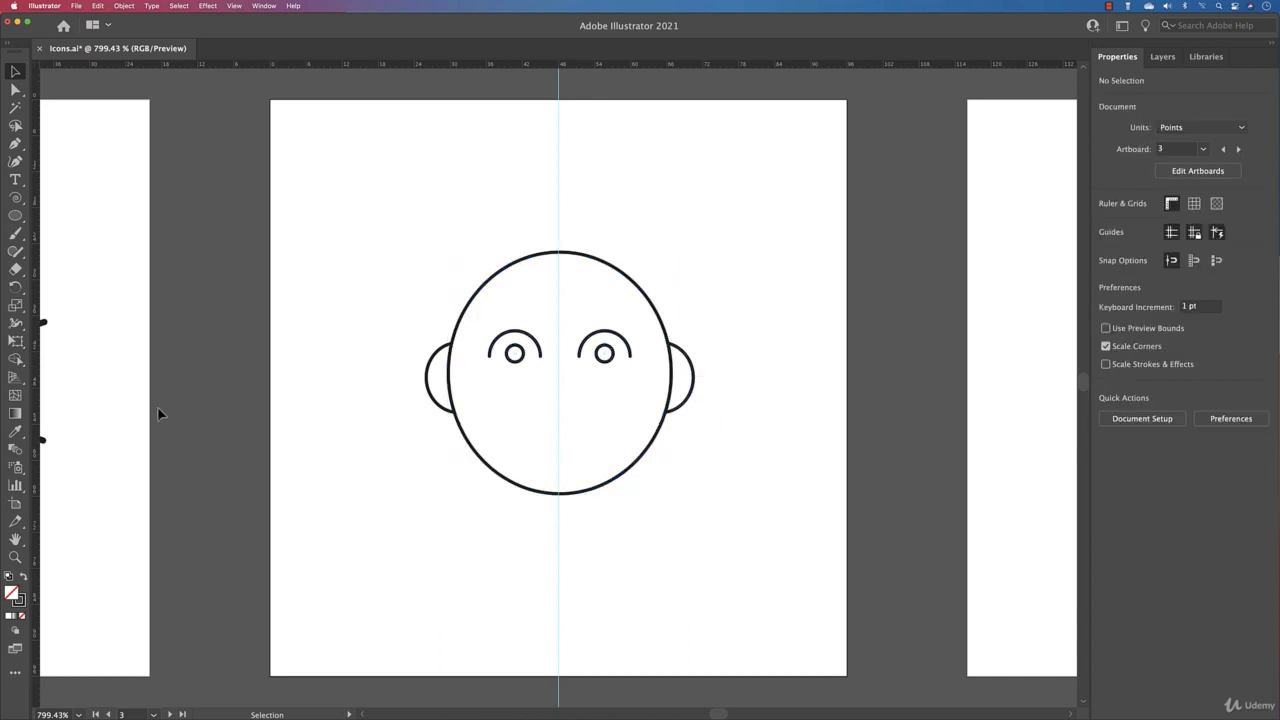
Step: Draw a circle about 12.8 pt wide on the guide in the lower face and delete its top anchor to form a smile
left_click(15, 215)
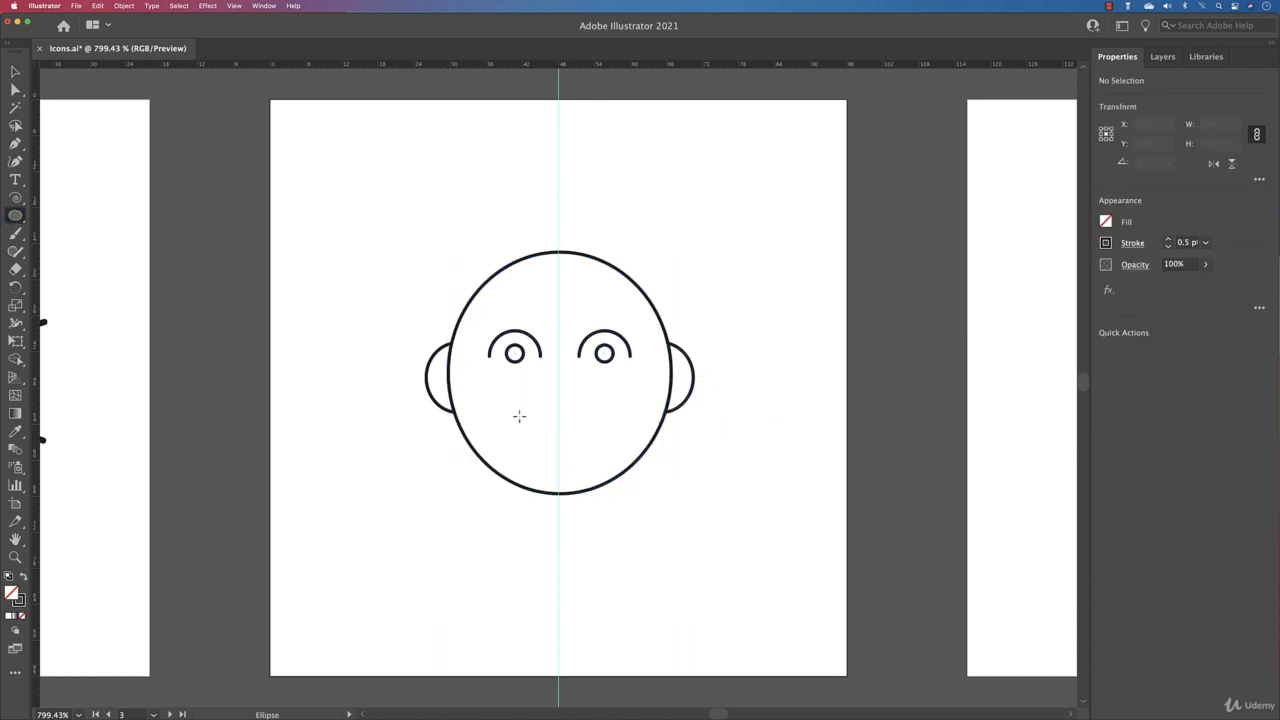
mouse_move(518, 415)
left_mouse_down()
mouse_move(620, 470)
mouse_move(594, 466)
mouse_move(598, 436)
left_mouse_up()
key("shift")
key("space")
key("super")
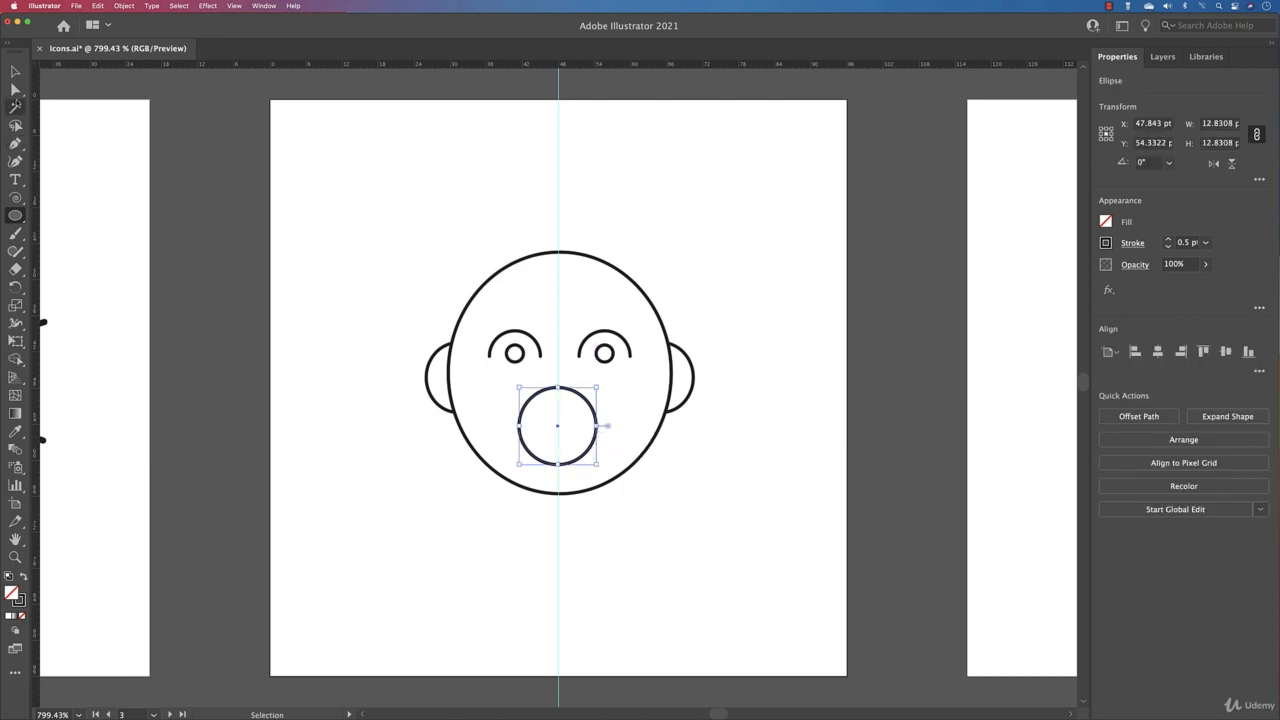
key("a")
left_click(560, 389)
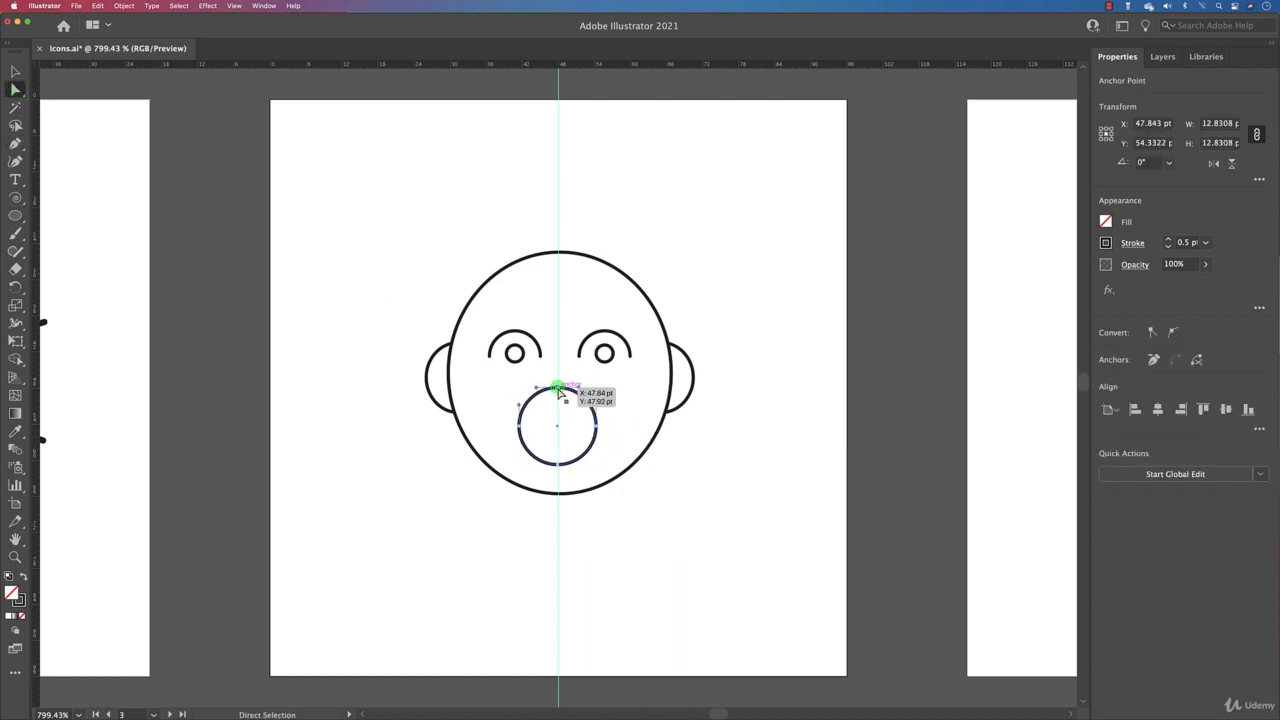
key("Delete")
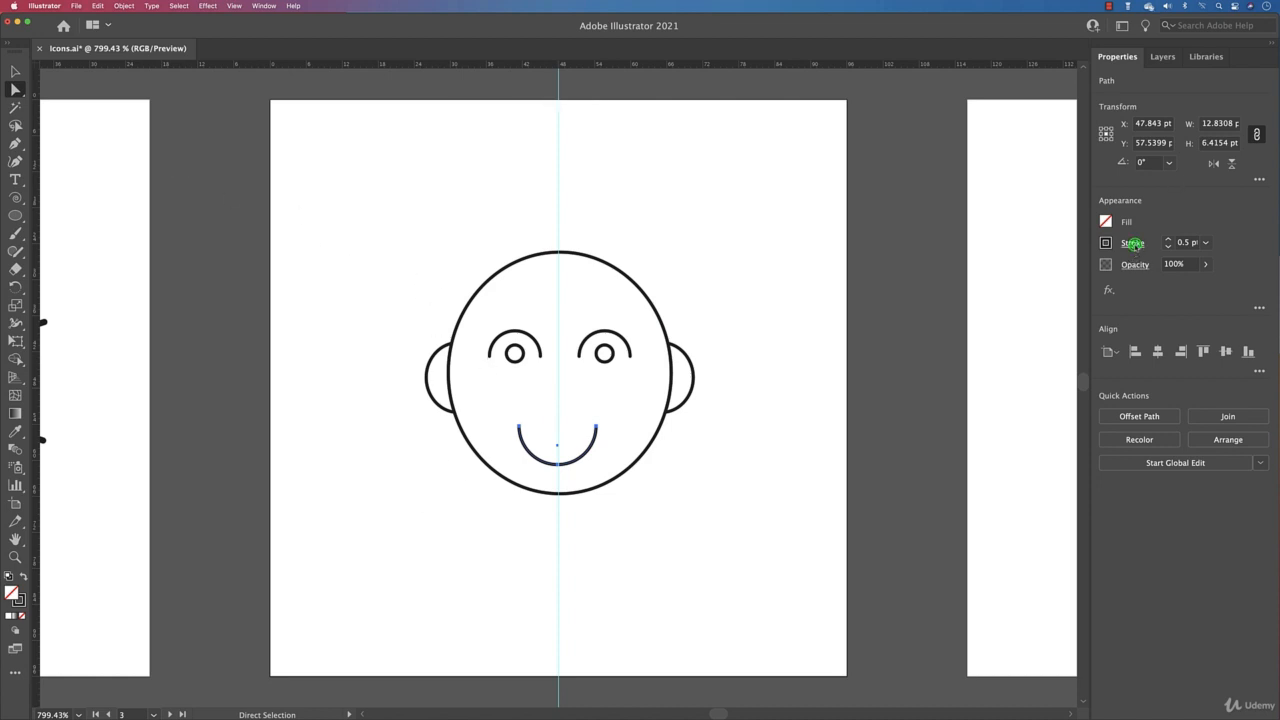
Step: Apply round caps to the smile's stroke and deselect it
left_click(1132, 242)
left_click(1051, 282)
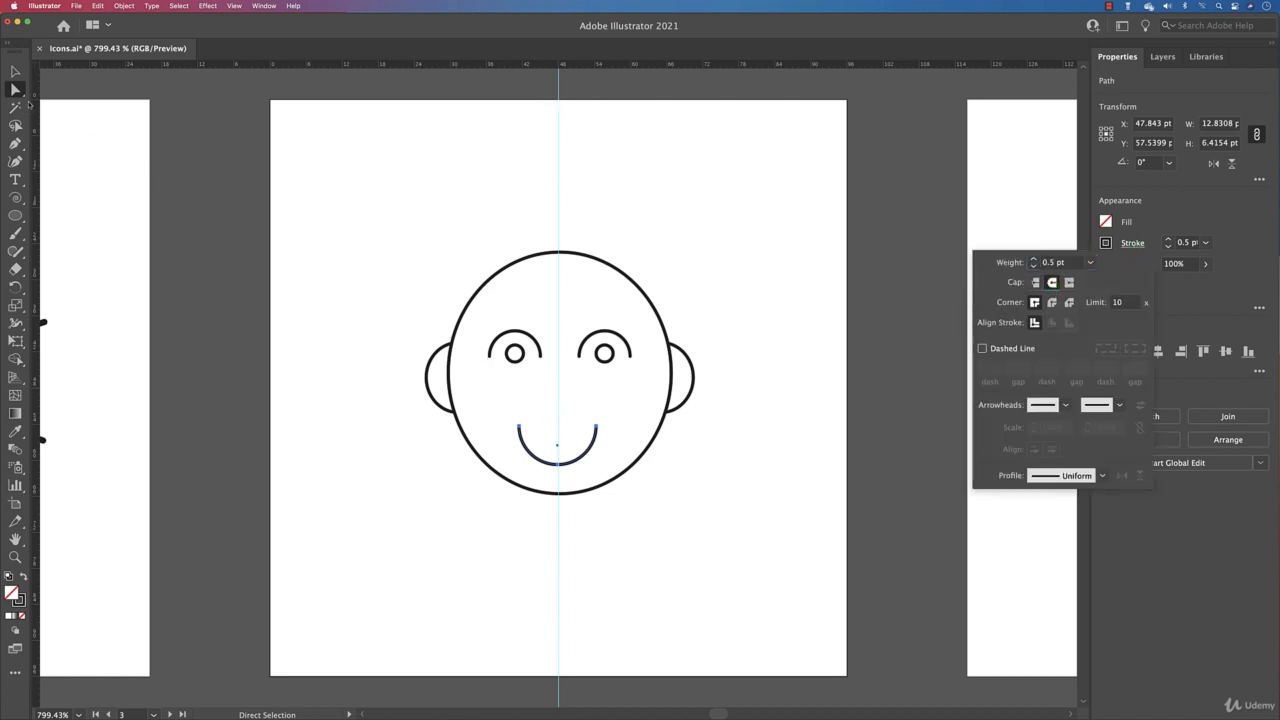
left_click(18, 75)
left_click(542, 230)
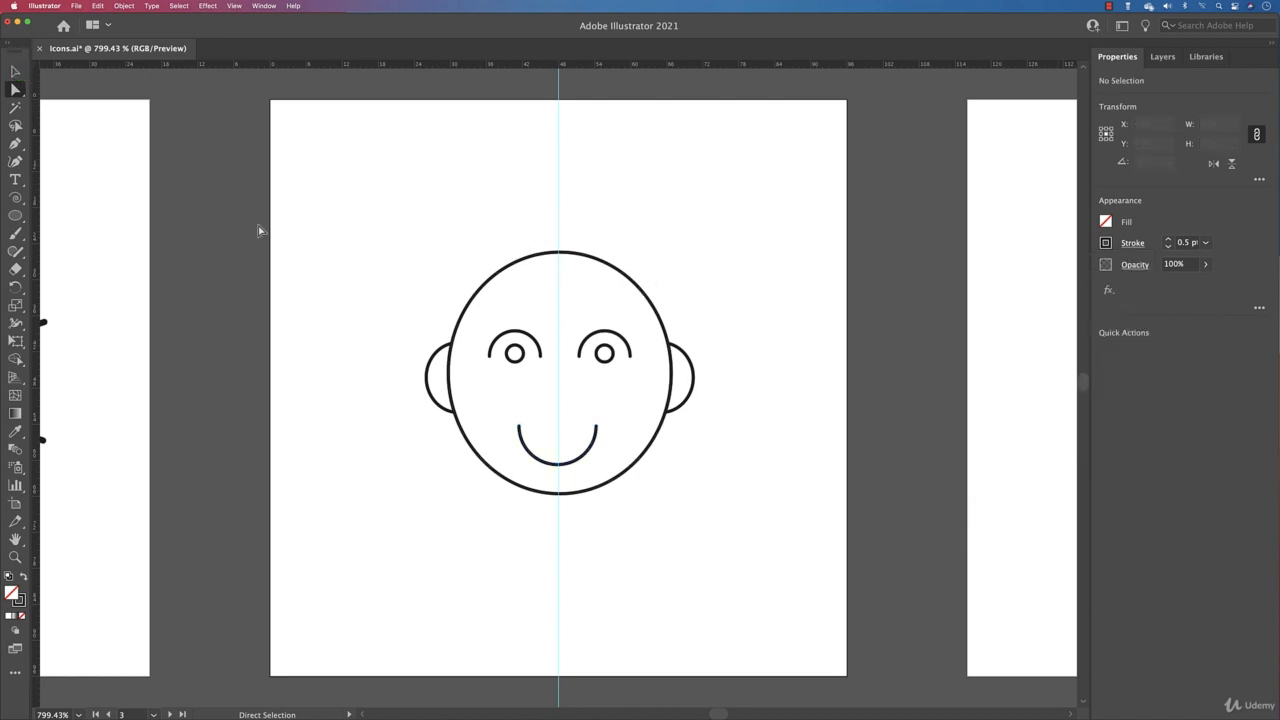
Step: Draw a circle about 11.2 pt wide straddling the top edge of the head near the guide
left_click(15, 215)
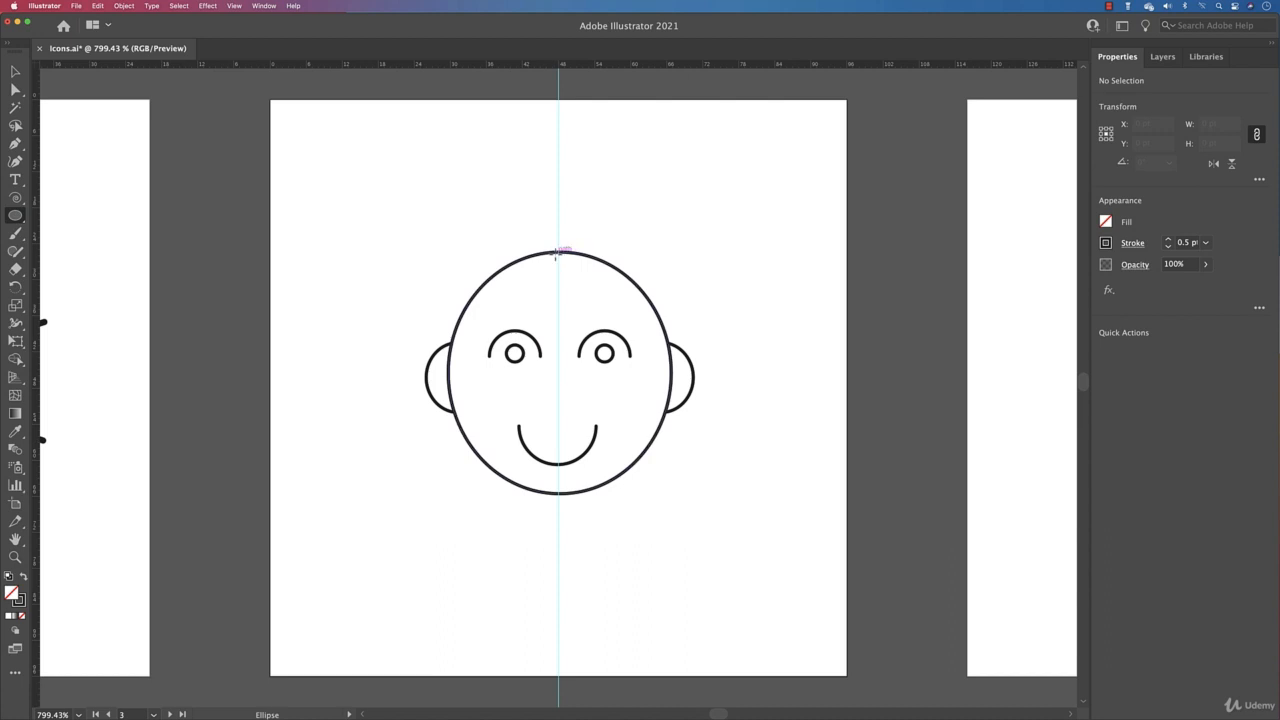
mouse_move(553, 254)
left_mouse_down()
mouse_move(604, 286)
mouse_move(551, 257)
mouse_move(571, 272)
left_mouse_up()
left_click_drag(623, 318, 591, 294)
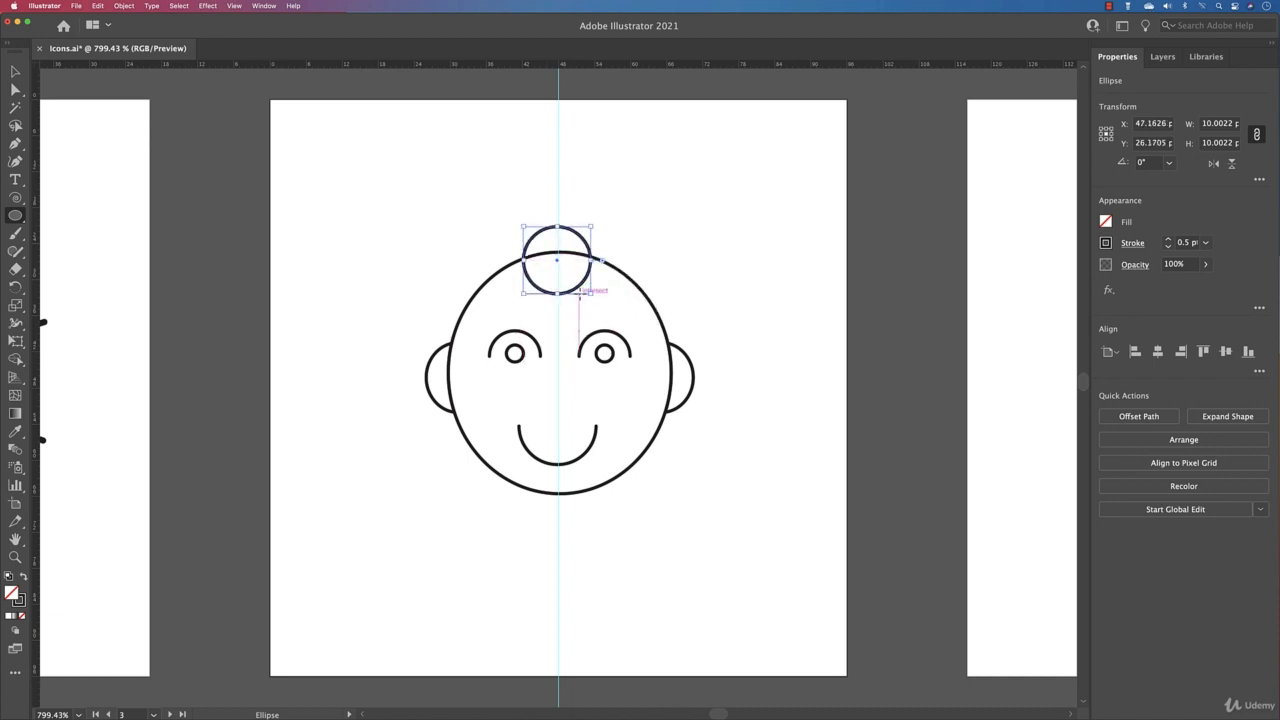
Step: Add three anchor points along the lower-left curve of the circle at the top of the head
scroll(576, 287, "up", 5)
key("a")
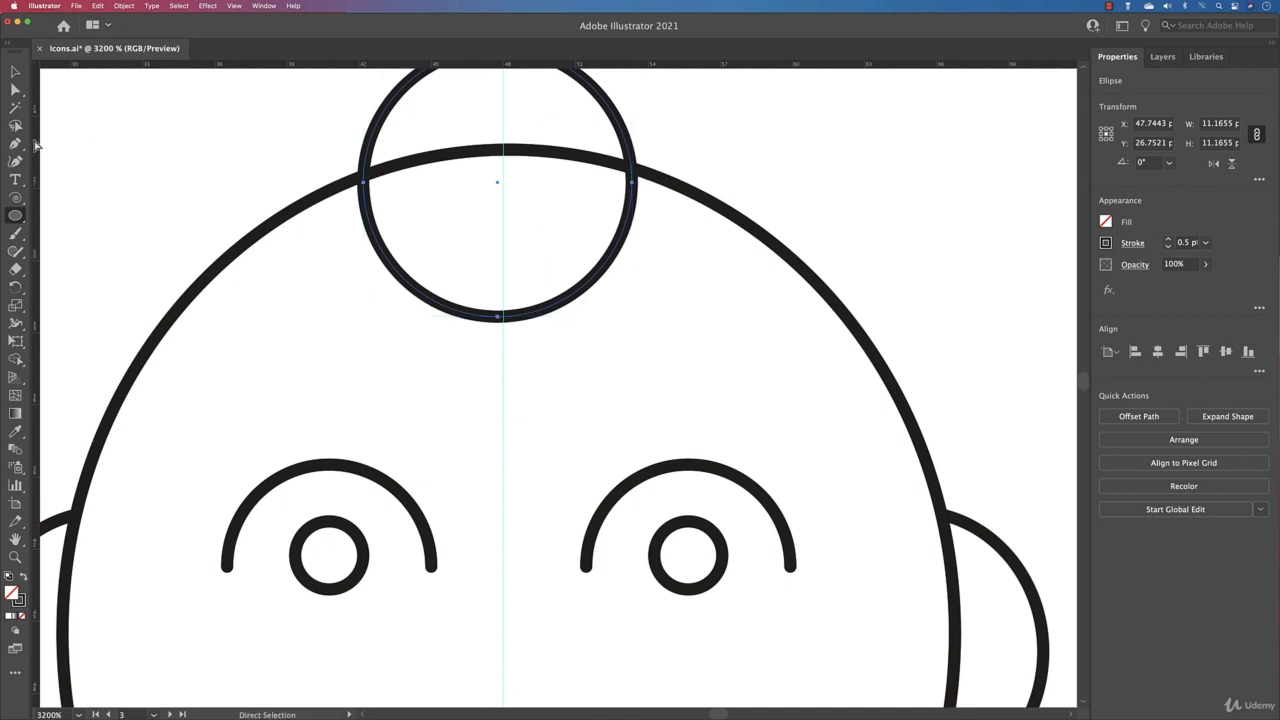
left_click(15, 143)
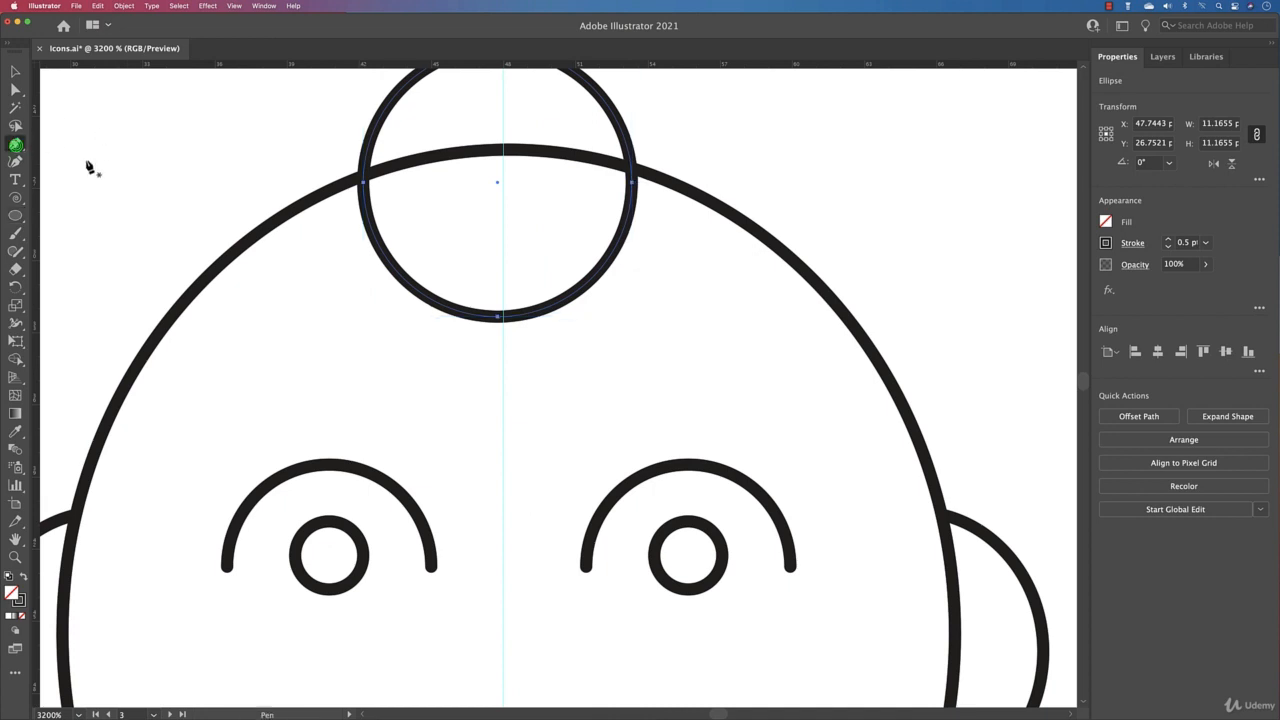
left_click(394, 268)
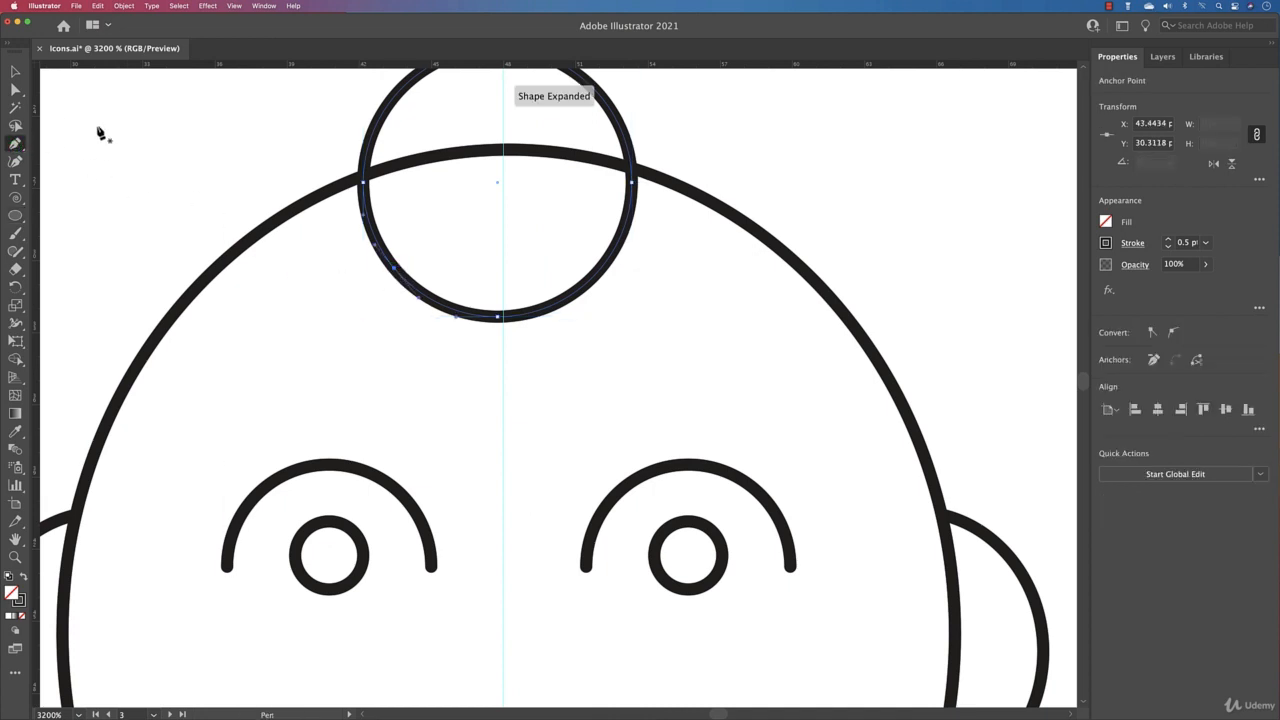
key("a")
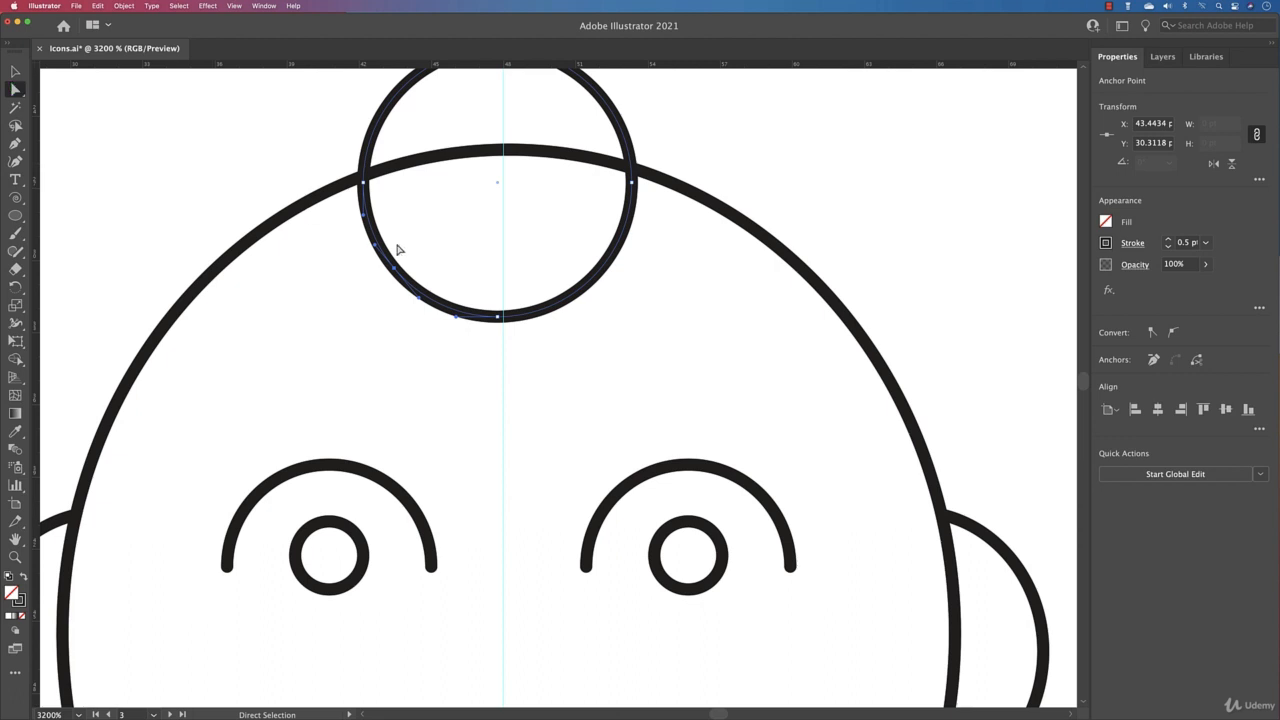
left_click(15, 143)
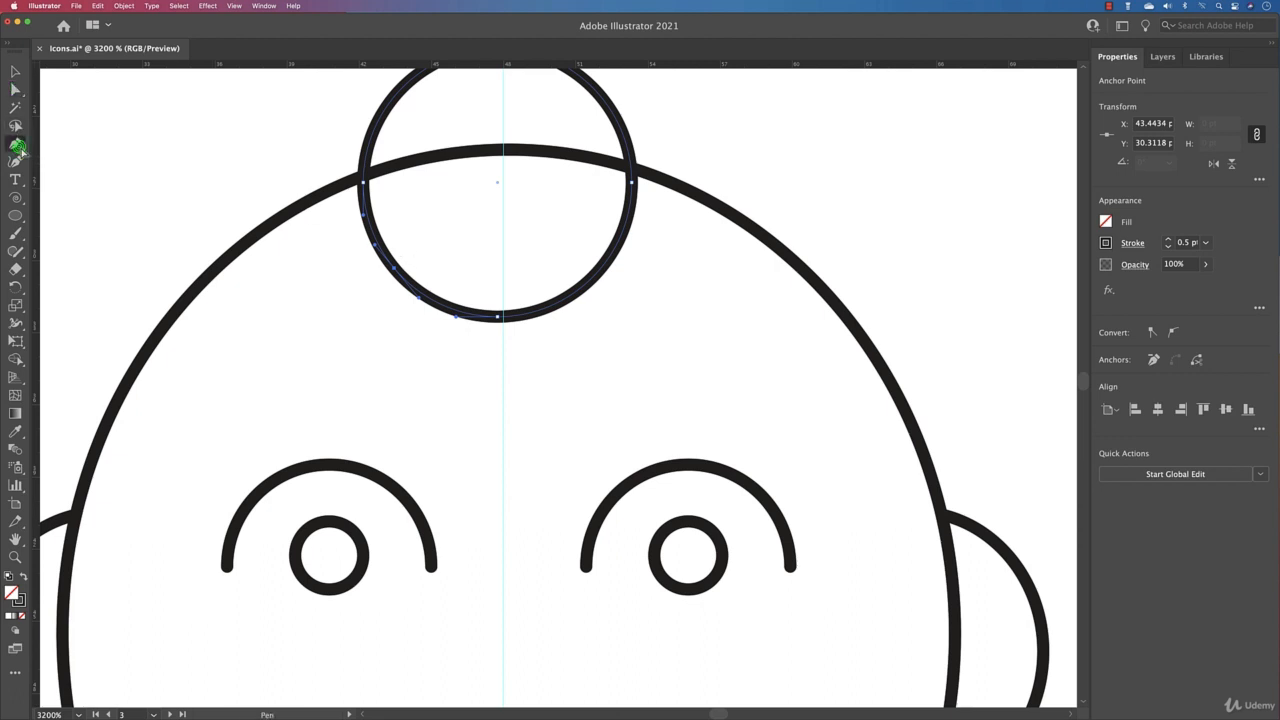
left_click(420, 293)
left_click(366, 213)
Step: Delete the middle of the three added anchors to open a gap in the circle's lower-left side
left_click(15, 89)
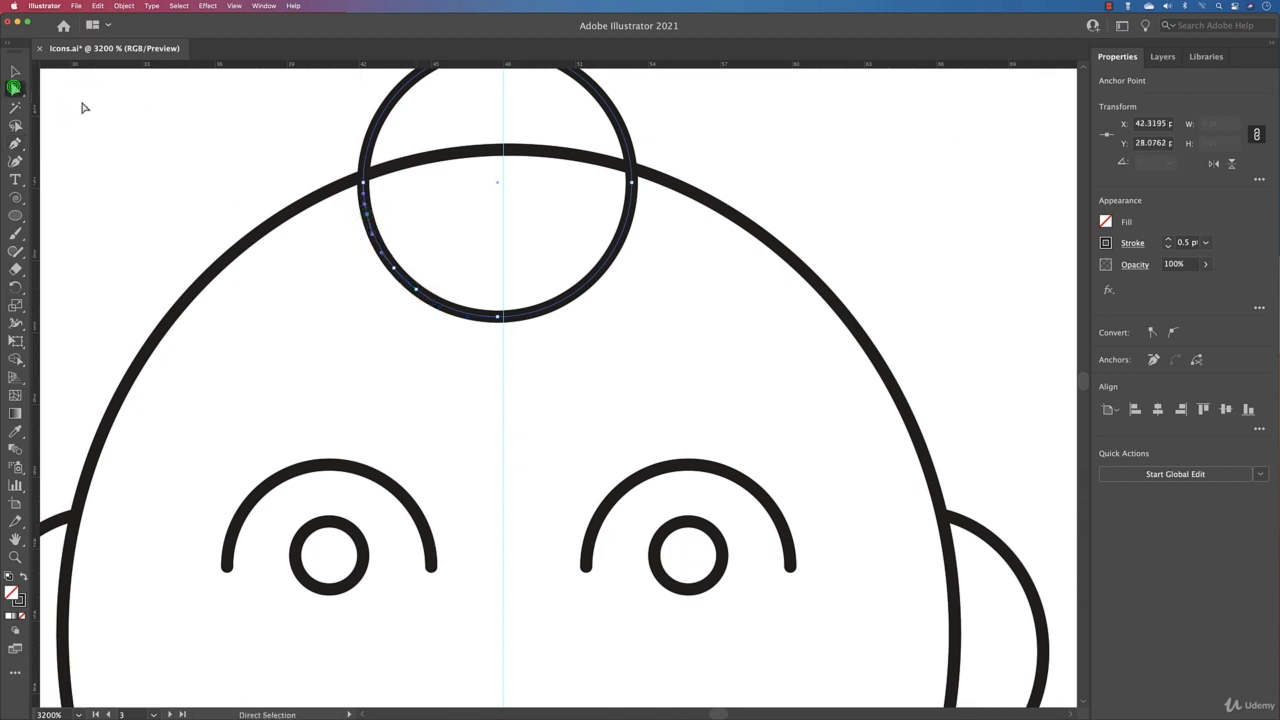
left_click(416, 244)
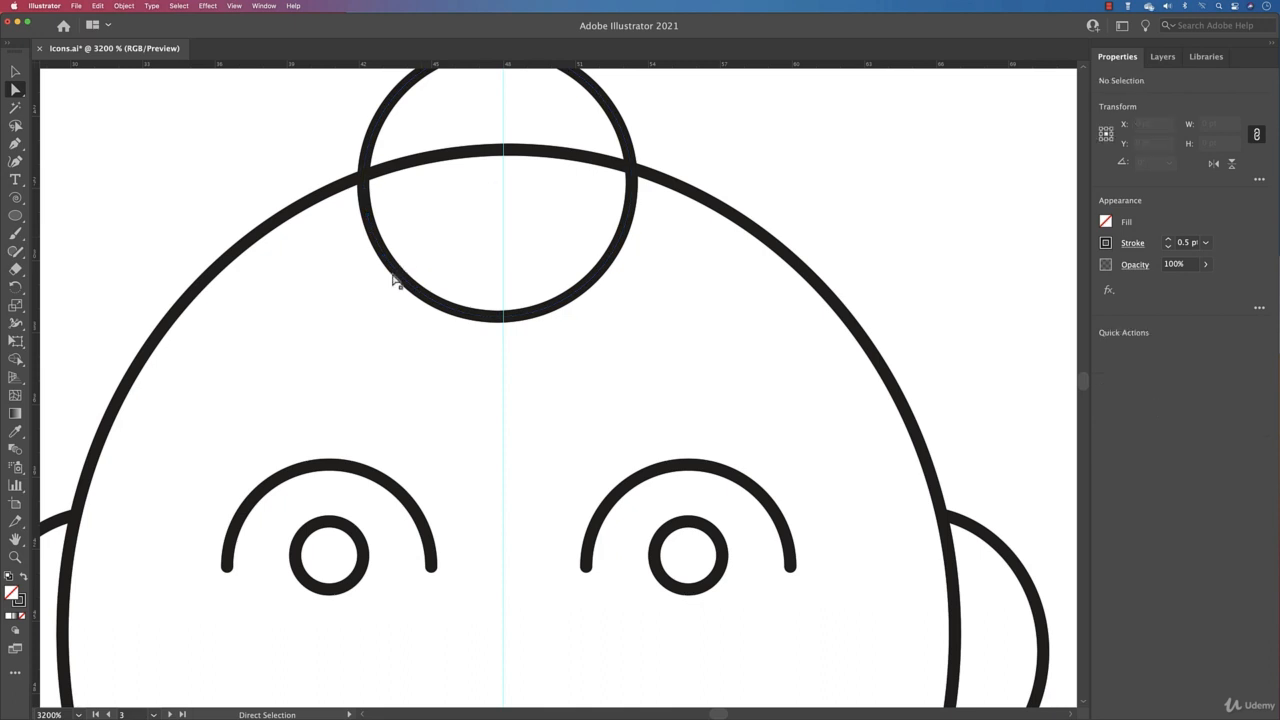
left_click(393, 270)
key("Delete")
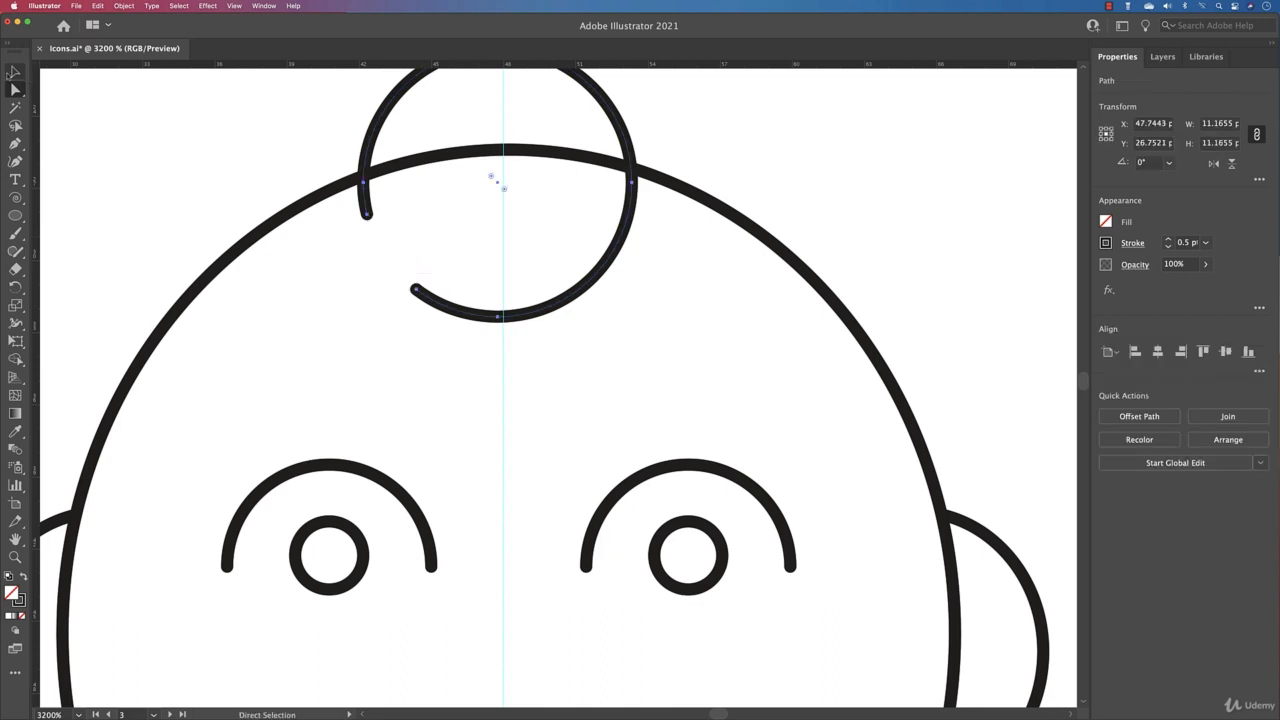
Step: Move the open hair curl up and to the right so its upper-left end meets the head outline, and deselect it
left_click(15, 71)
left_click_drag(600, 158, 609, 236)
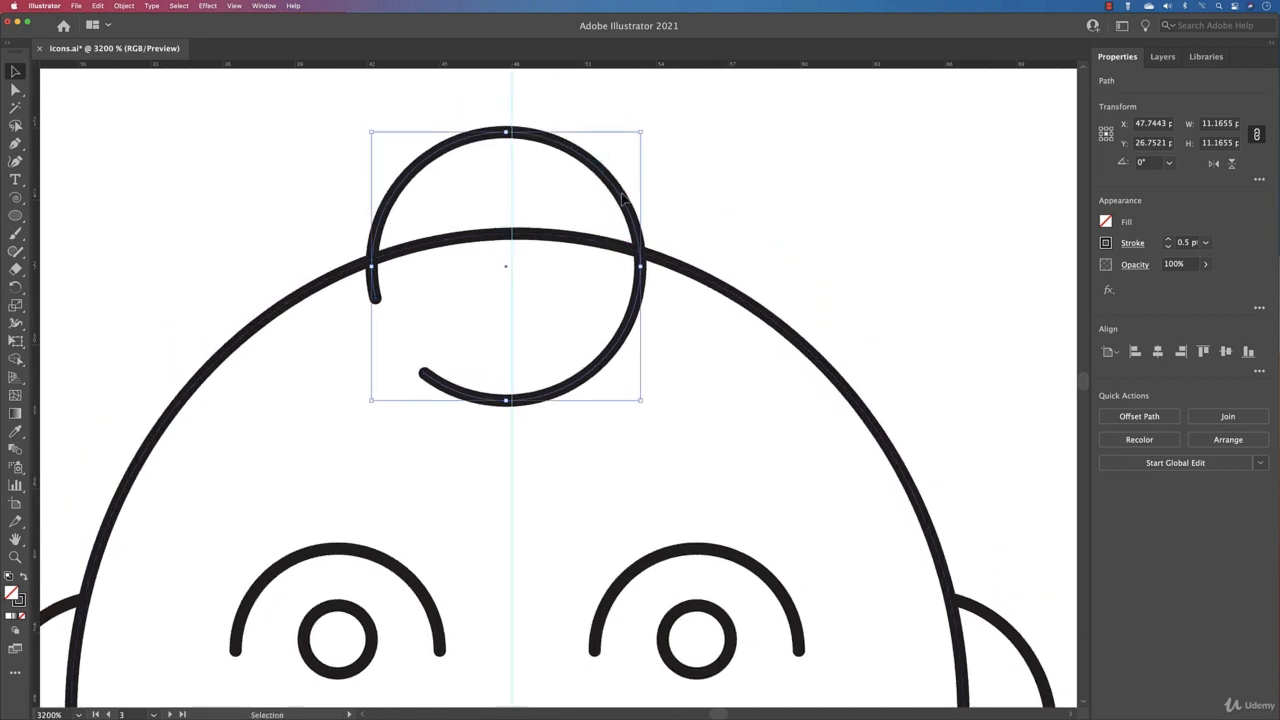
left_click(645, 180)
left_click(617, 189)
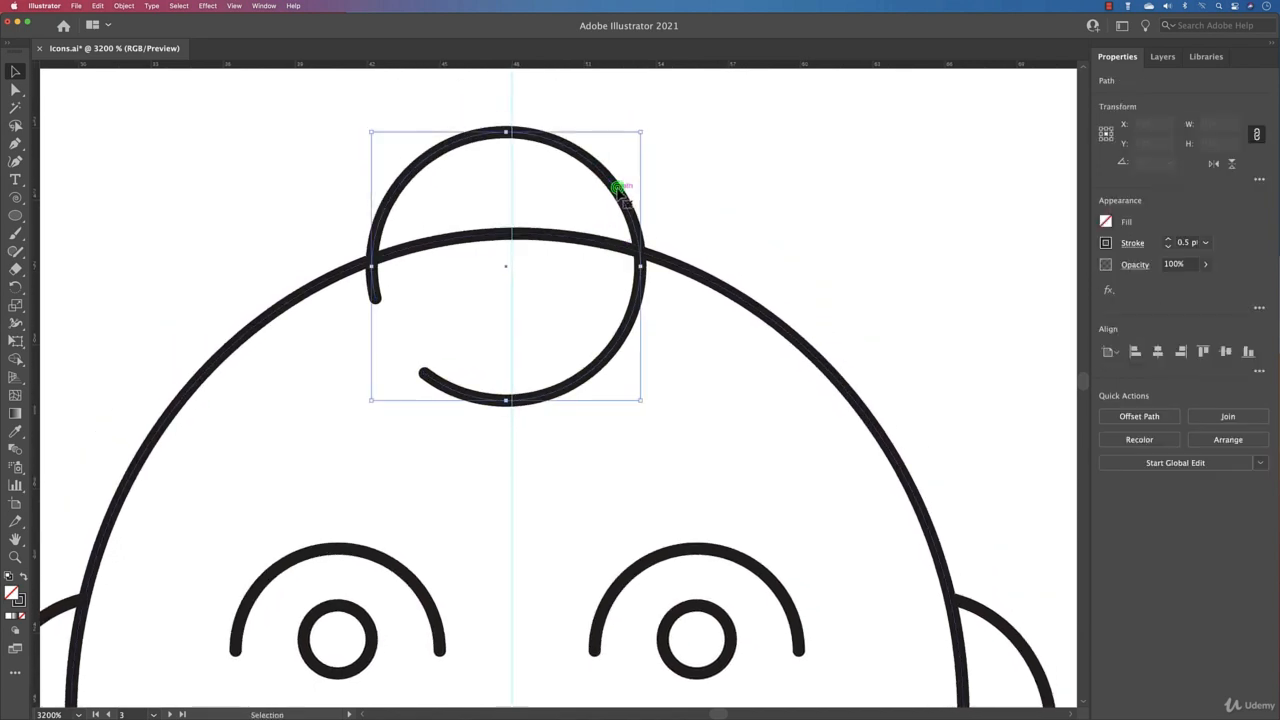
left_click_drag(617, 189, 656, 143)
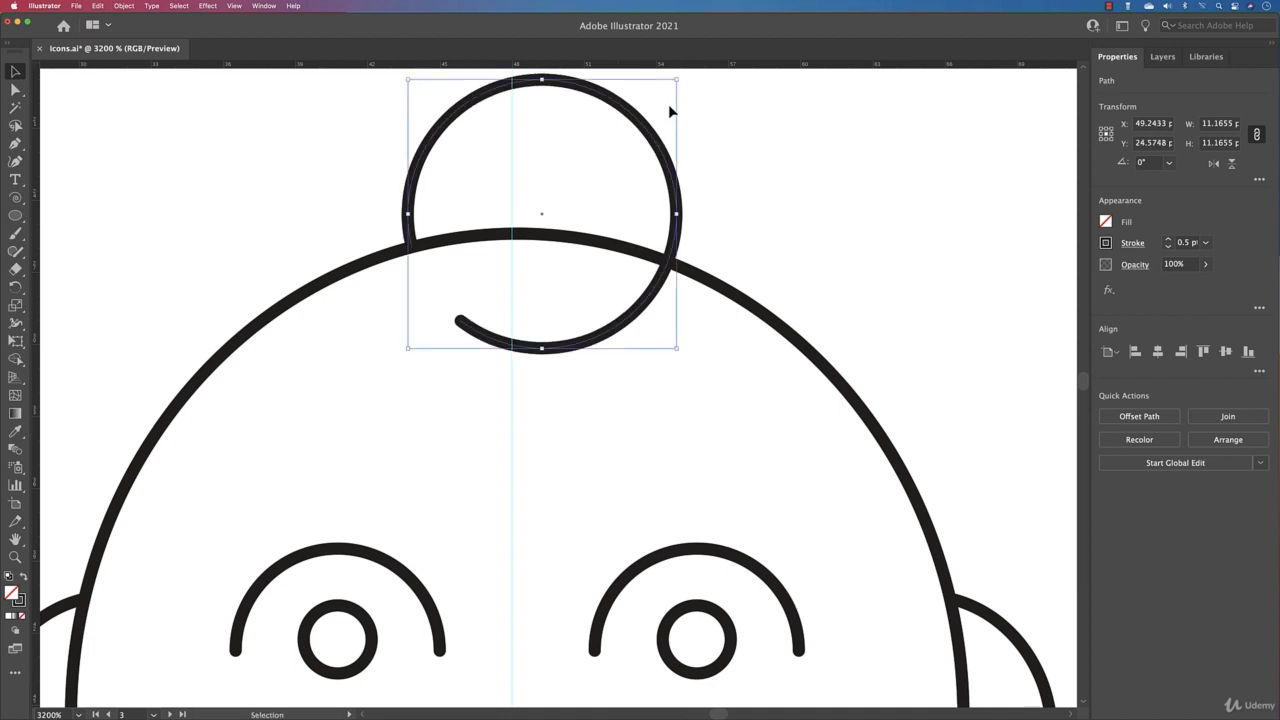
left_click_drag(677, 84, 689, 113)
left_click(653, 135, "shift")
key("super+0")
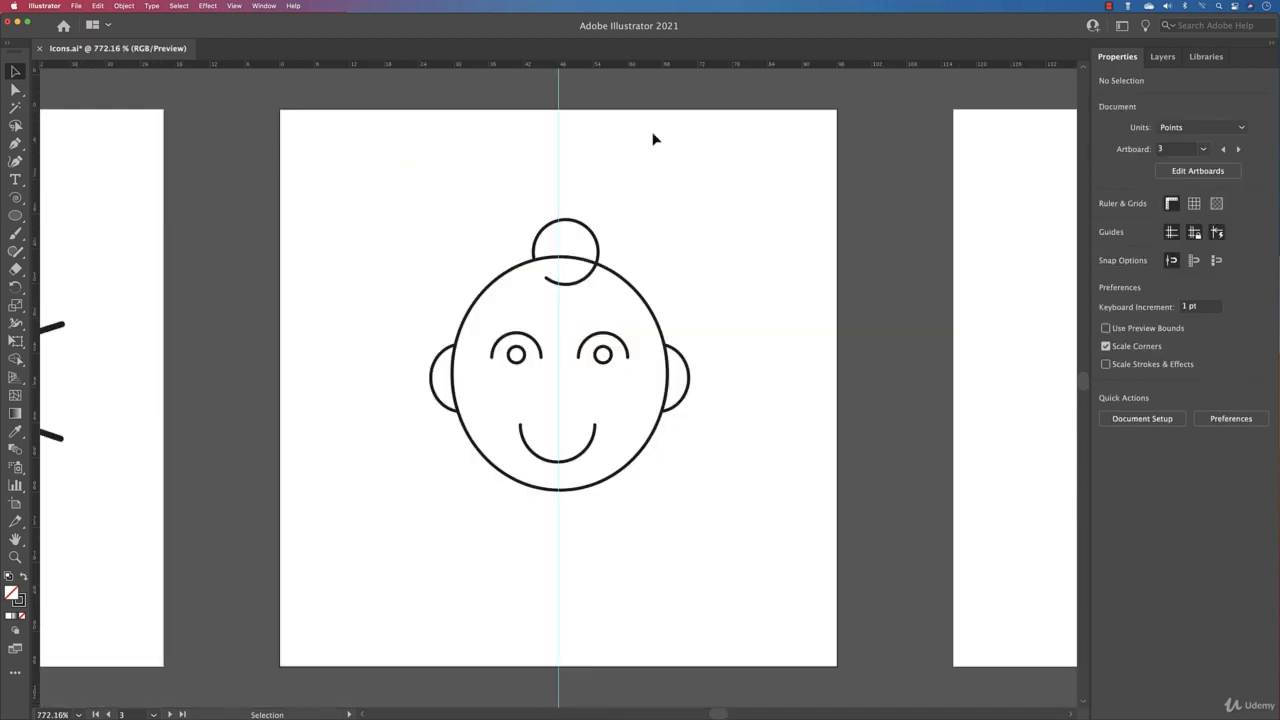
Step: Add an anchor point on the curl's left side and delete the end anchor below it to shorten that end
left_click(632, 238)
left_click(591, 228)
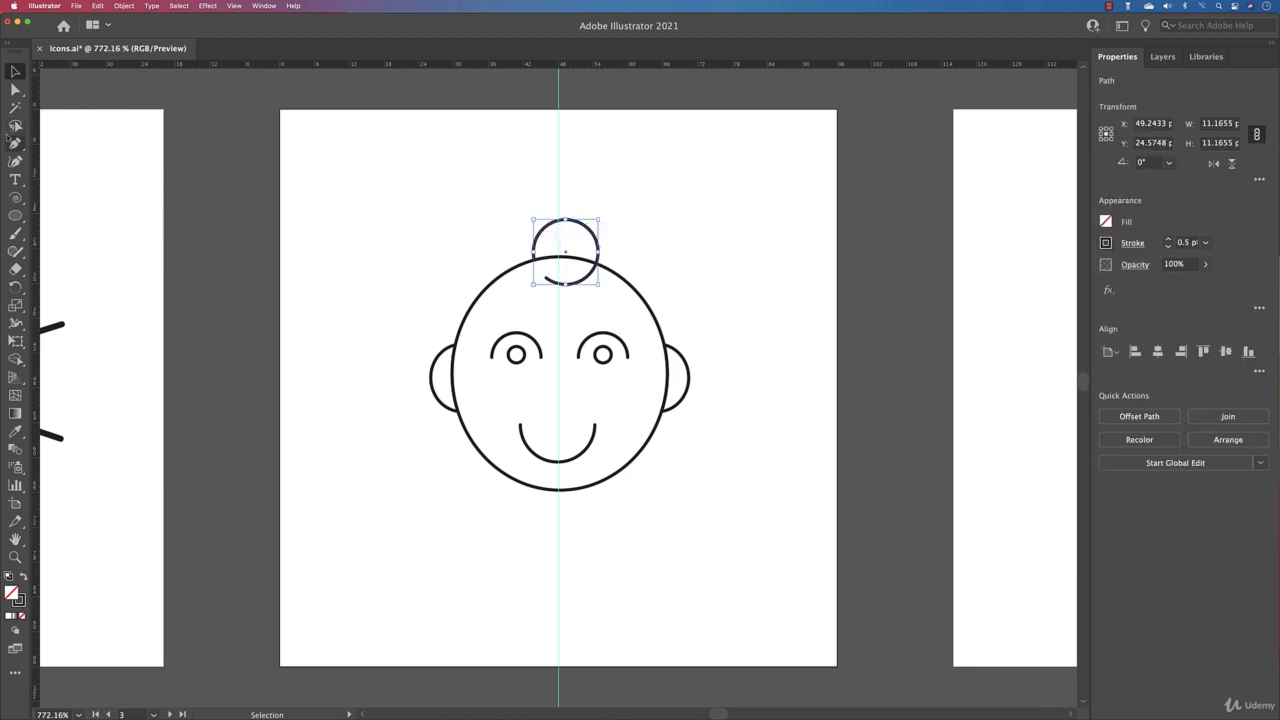
left_click(16, 143)
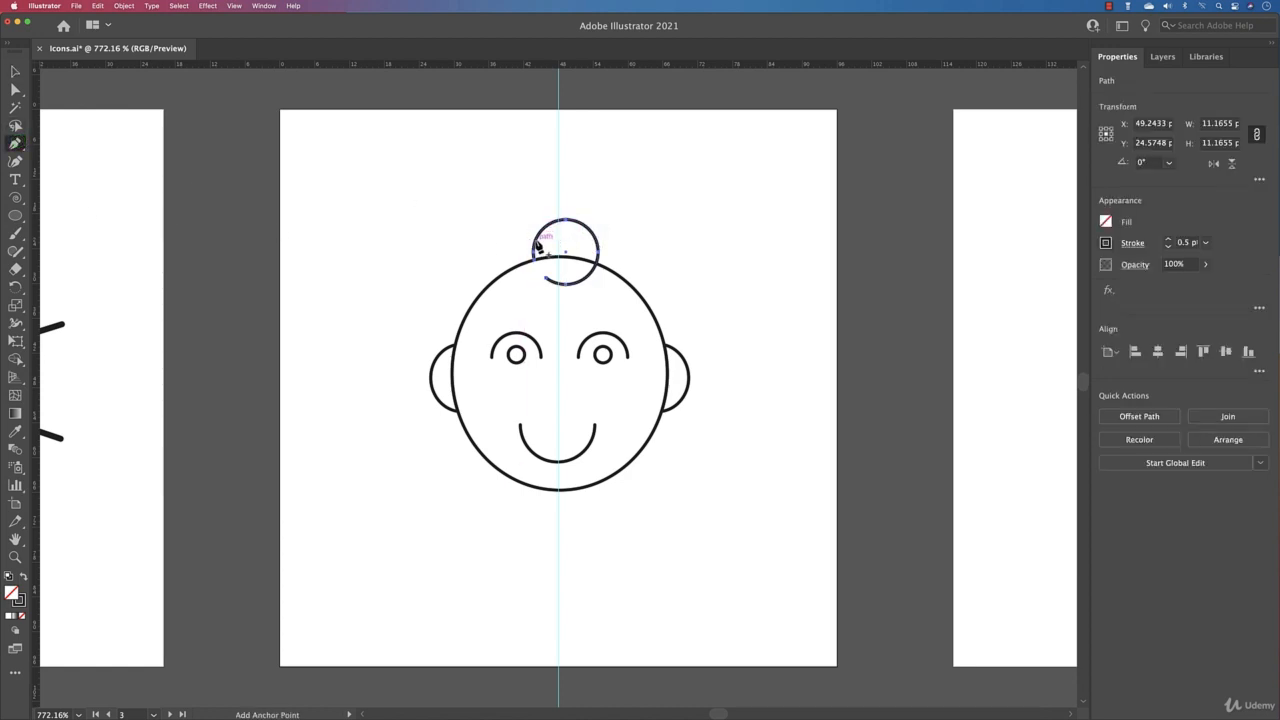
left_click(536, 240)
left_click(15, 89)
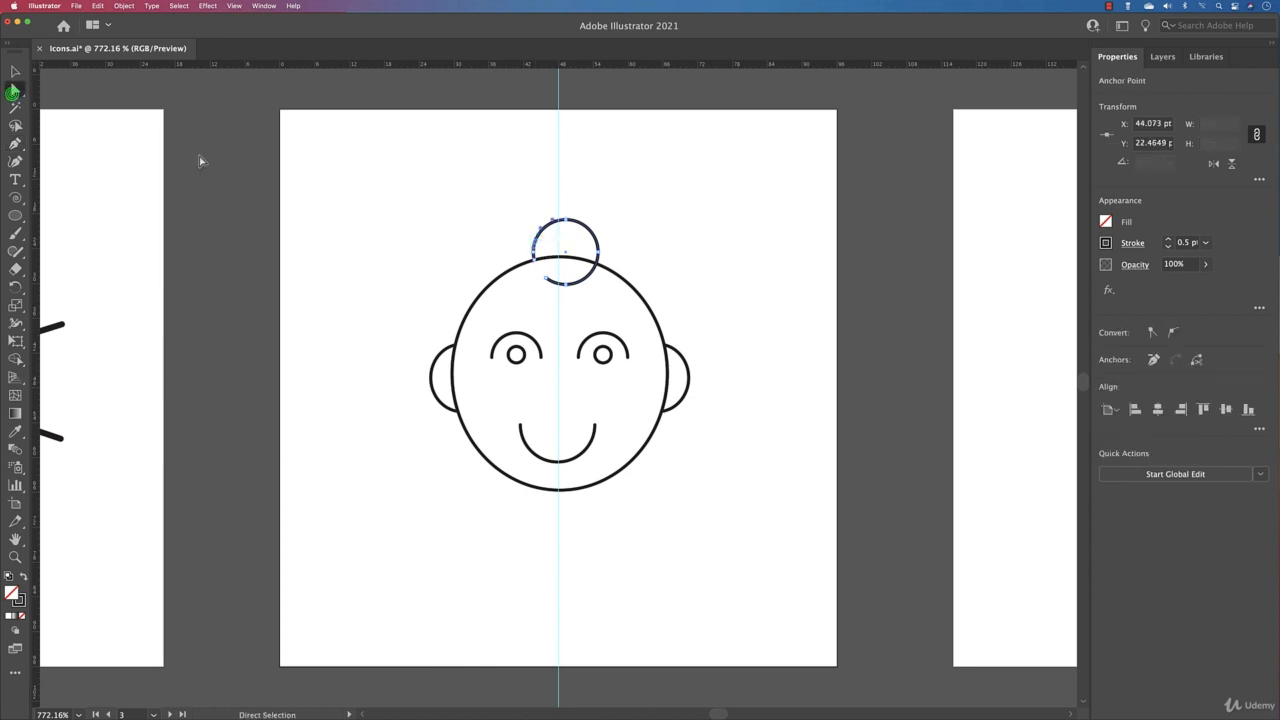
left_click(535, 262)
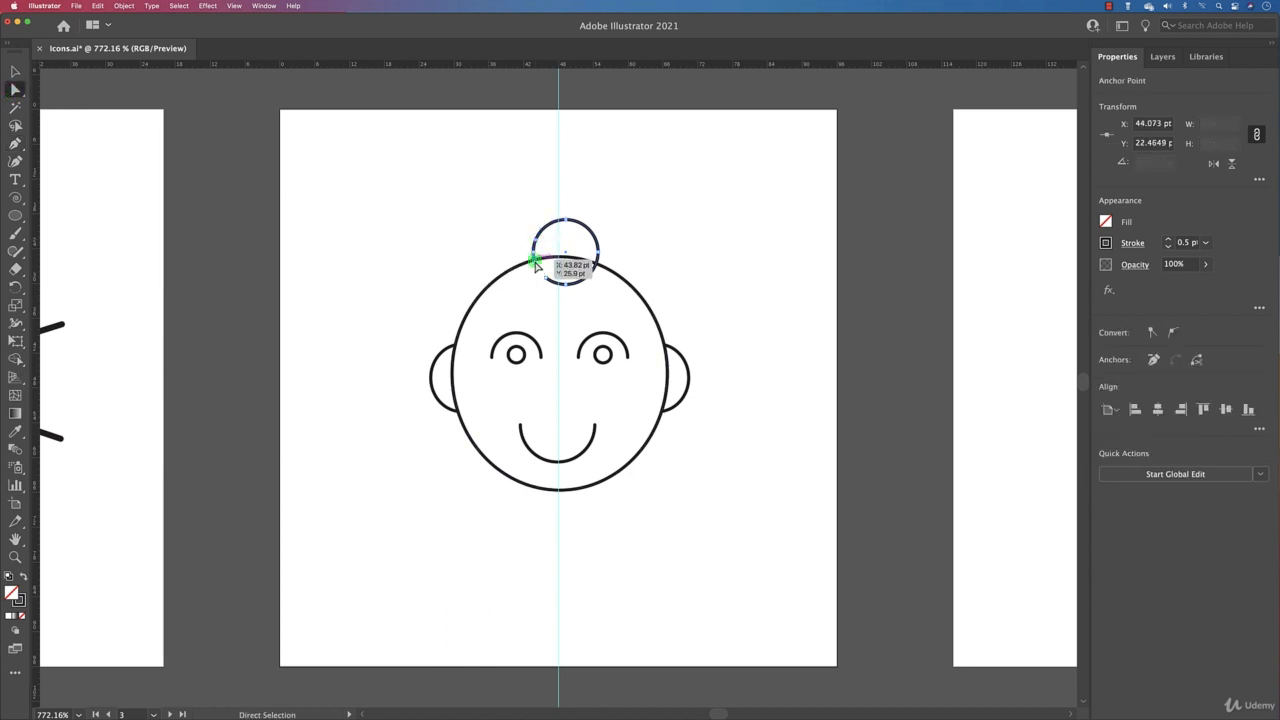
key("Delete")
Step: Move the shortened curl slightly down and right so its left end rests on the head outline, and deselect it
left_click(15, 73)
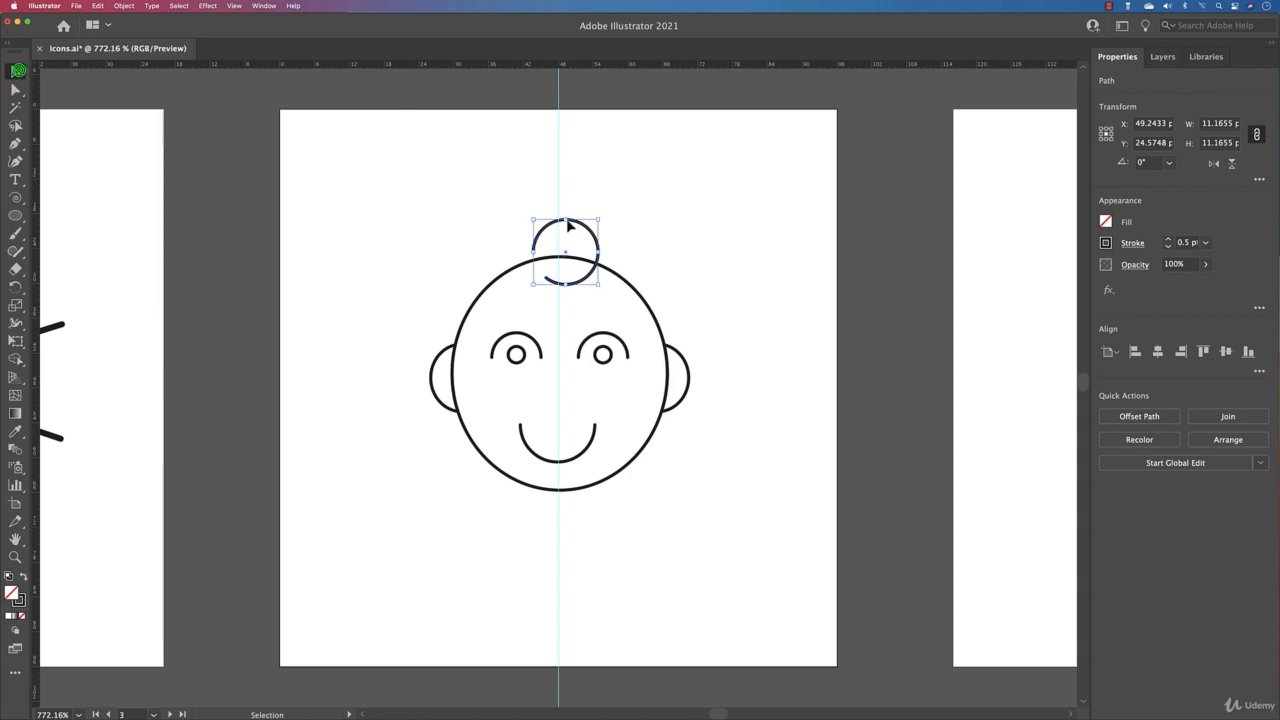
left_click_drag(583, 232, 591, 239)
left_click(697, 257)
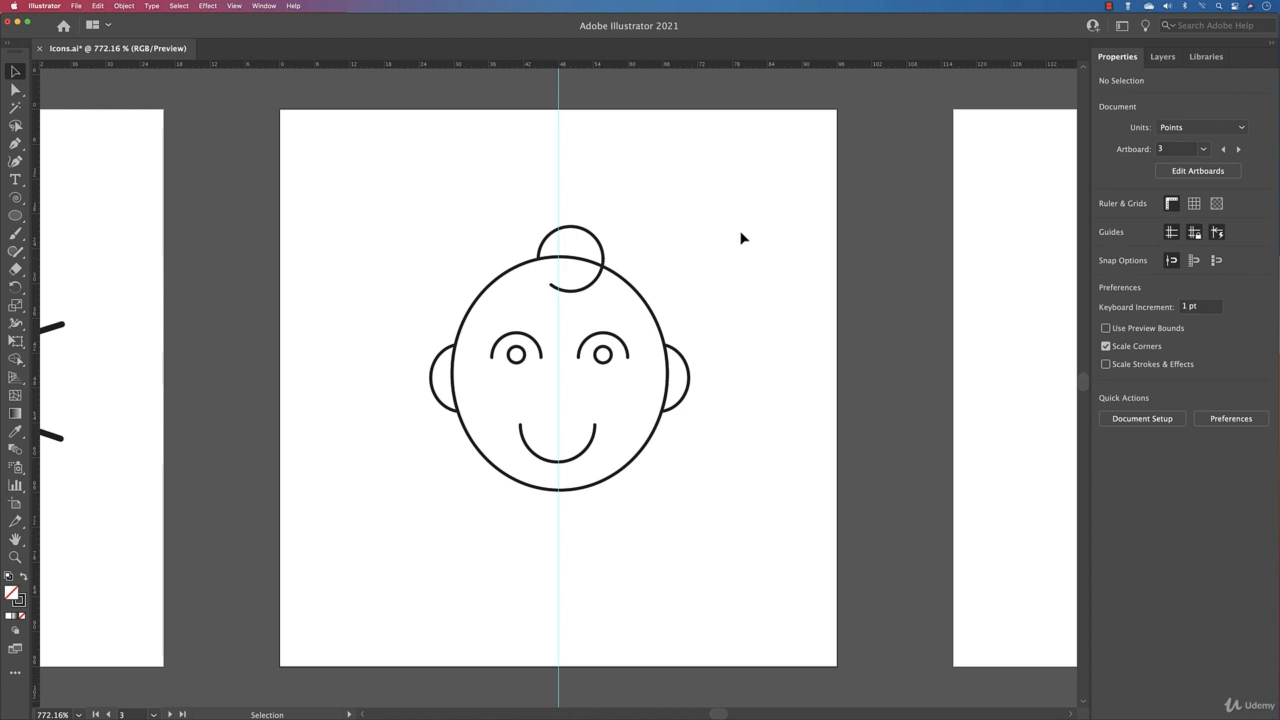
Step: Thicken the stroke of all the face's parts together and deselect them
left_click_drag(757, 212, 330, 526)
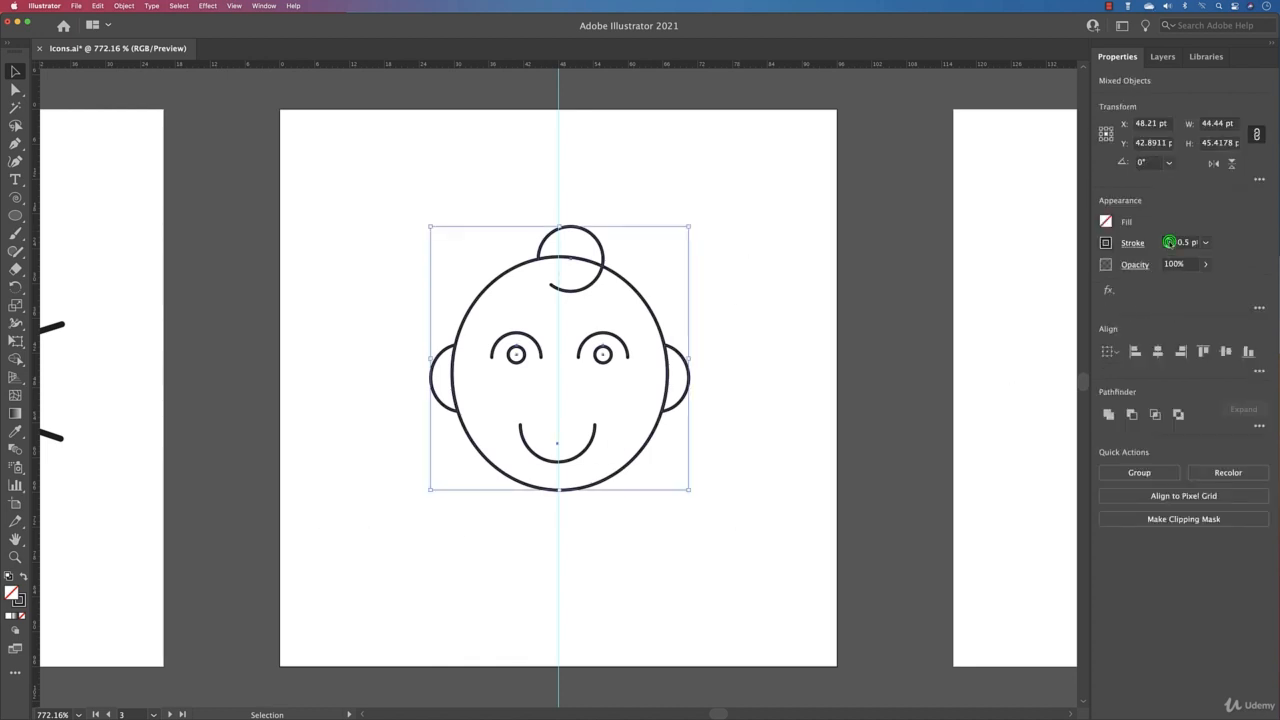
left_click(1169, 242)
left_click(685, 481)
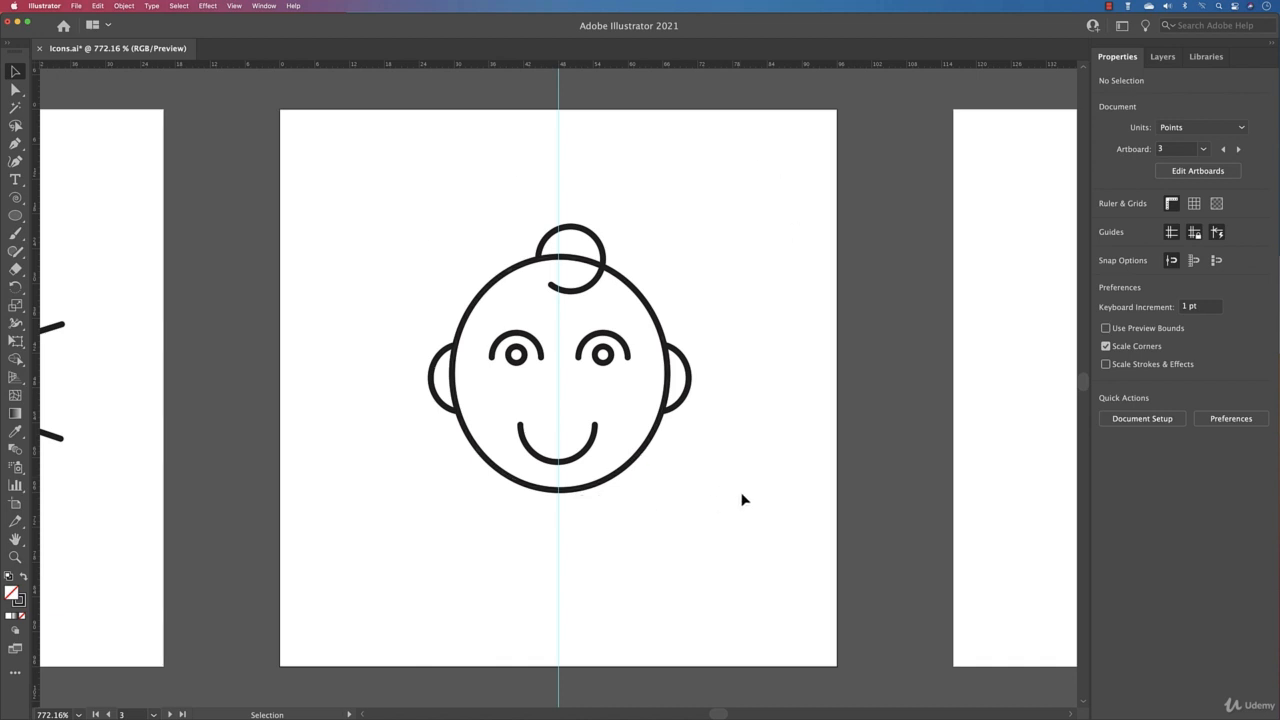
Step: Draw a small circle about 2.1 pt wide centred on the vertical guide of the fourth artboard
key("space")
left_click_drag(758, 481, 174, 497)
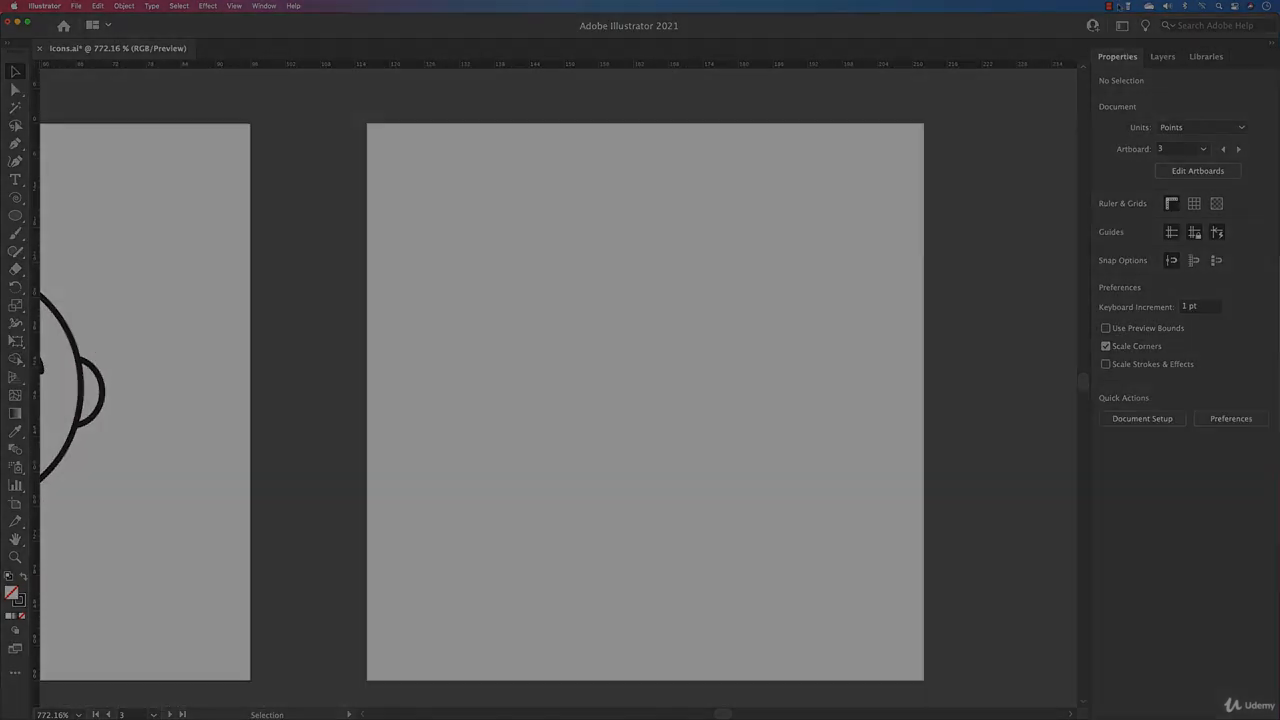
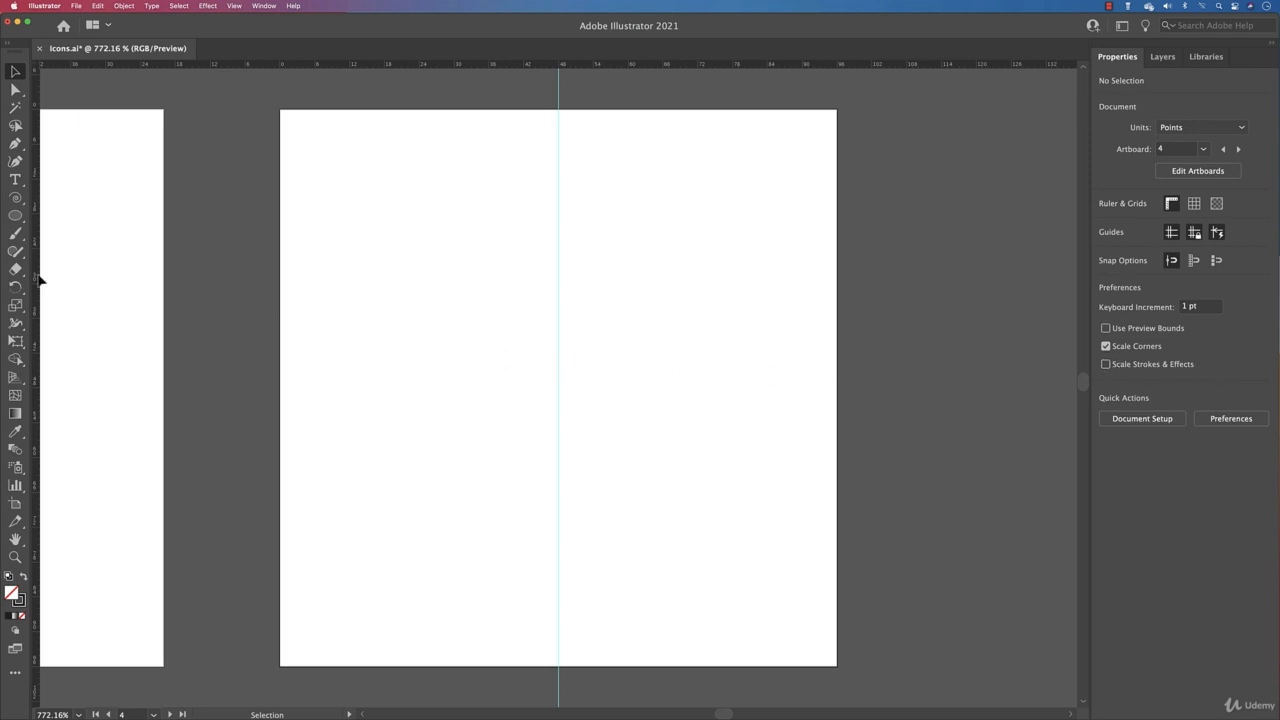
left_click(15, 216)
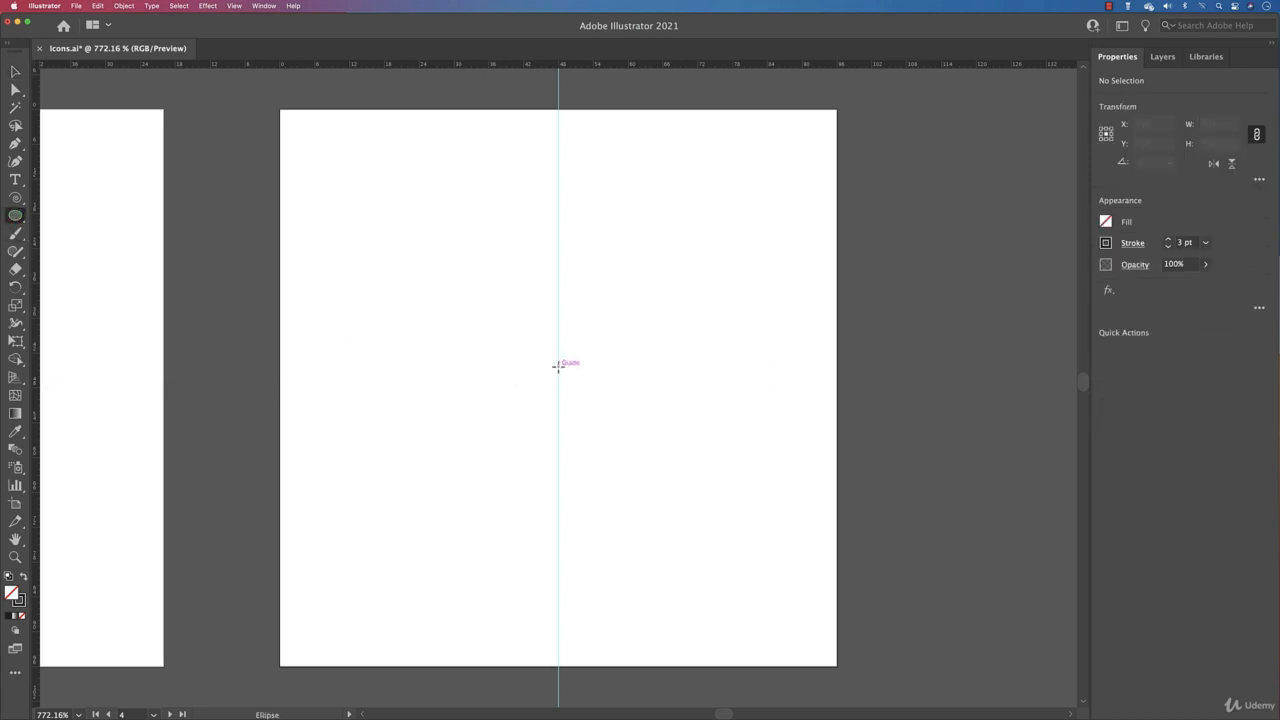
left_click_drag(558, 366, 559, 369)
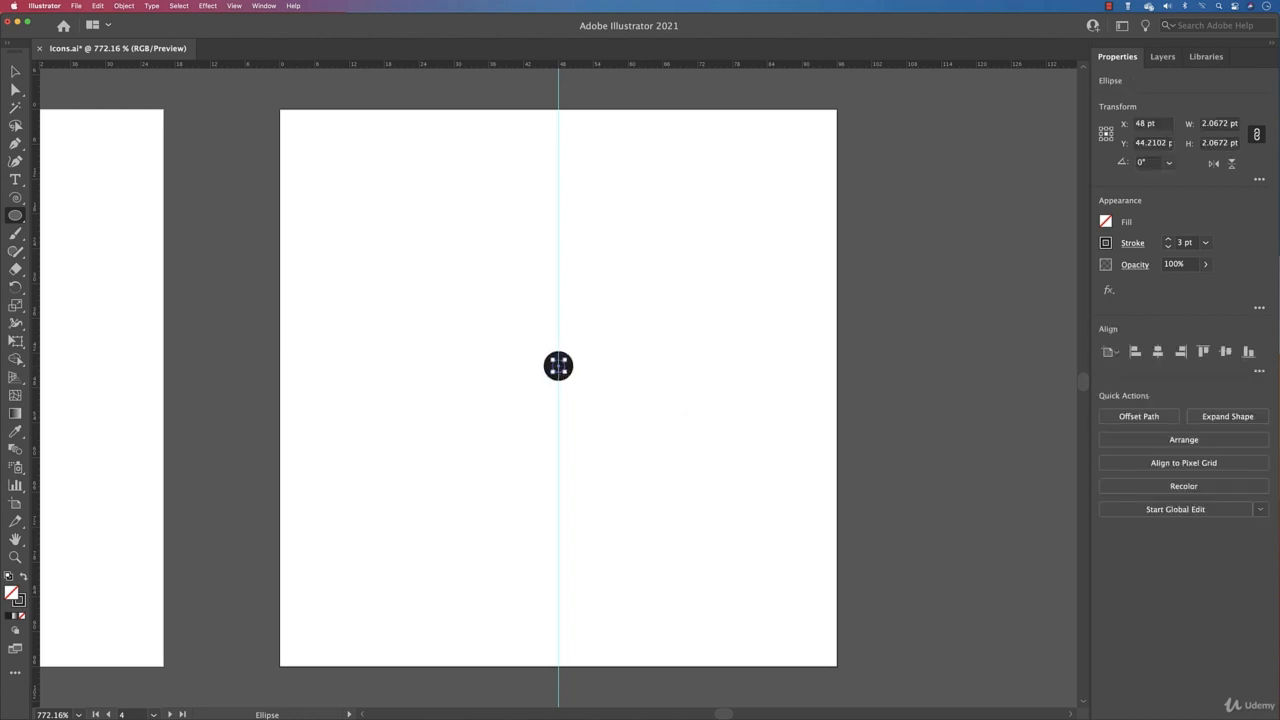
Step: Remove the small circle's stroke, fill it with black and deselect it
left_click(1168, 246)
left_click(1168, 246)
left_click(1168, 246)
left_click(1168, 246)
left_click(1168, 246)
left_click(1168, 246)
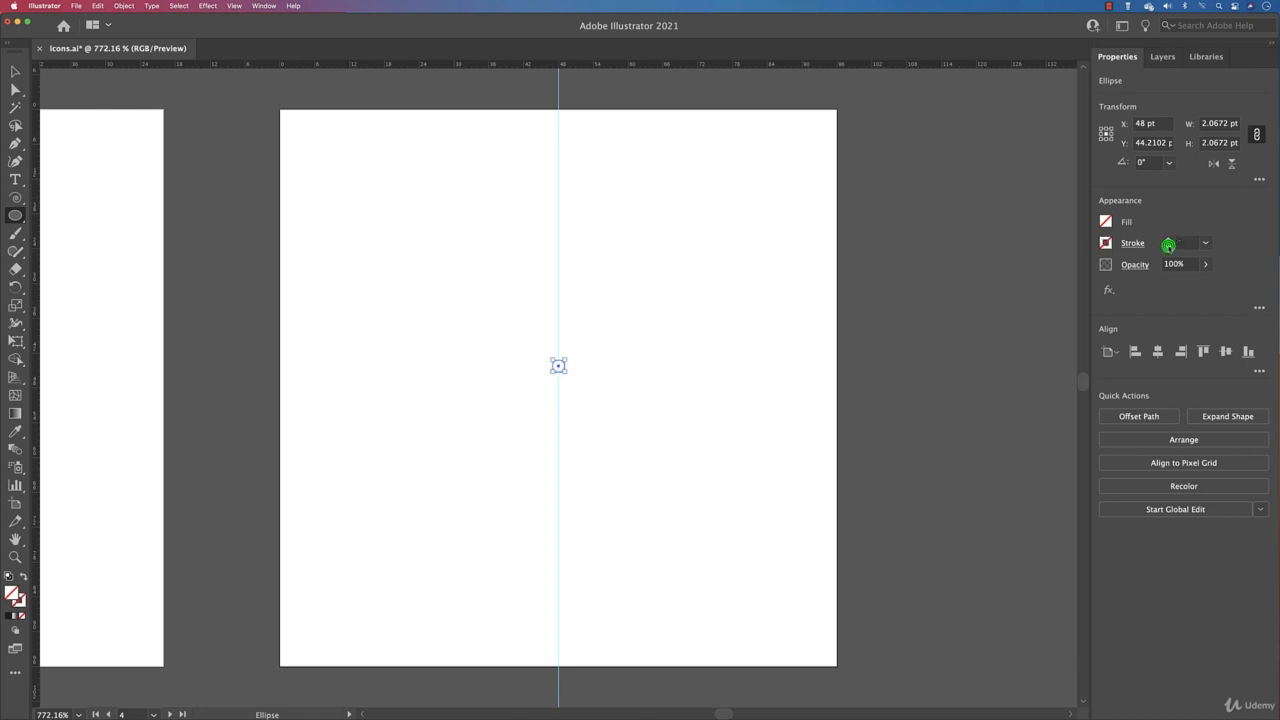
left_click(1106, 221)
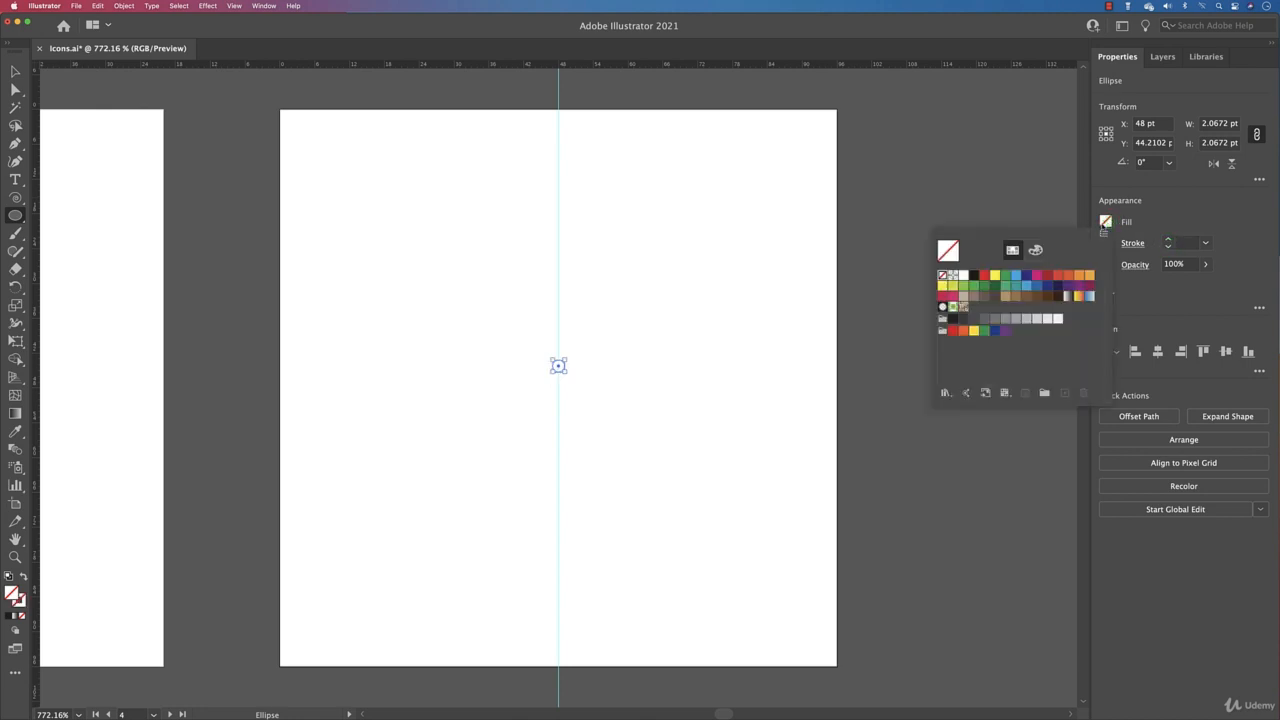
left_click(973, 276)
left_click(684, 415)
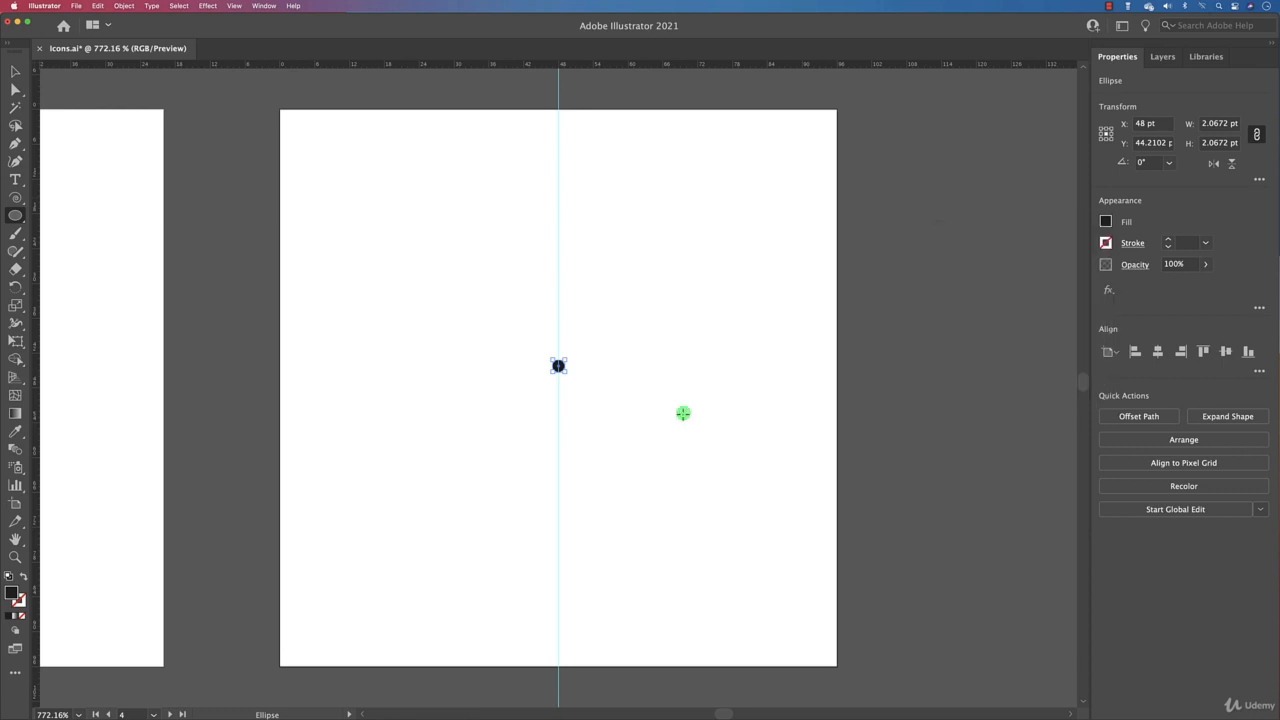
key("v")
left_click(634, 393)
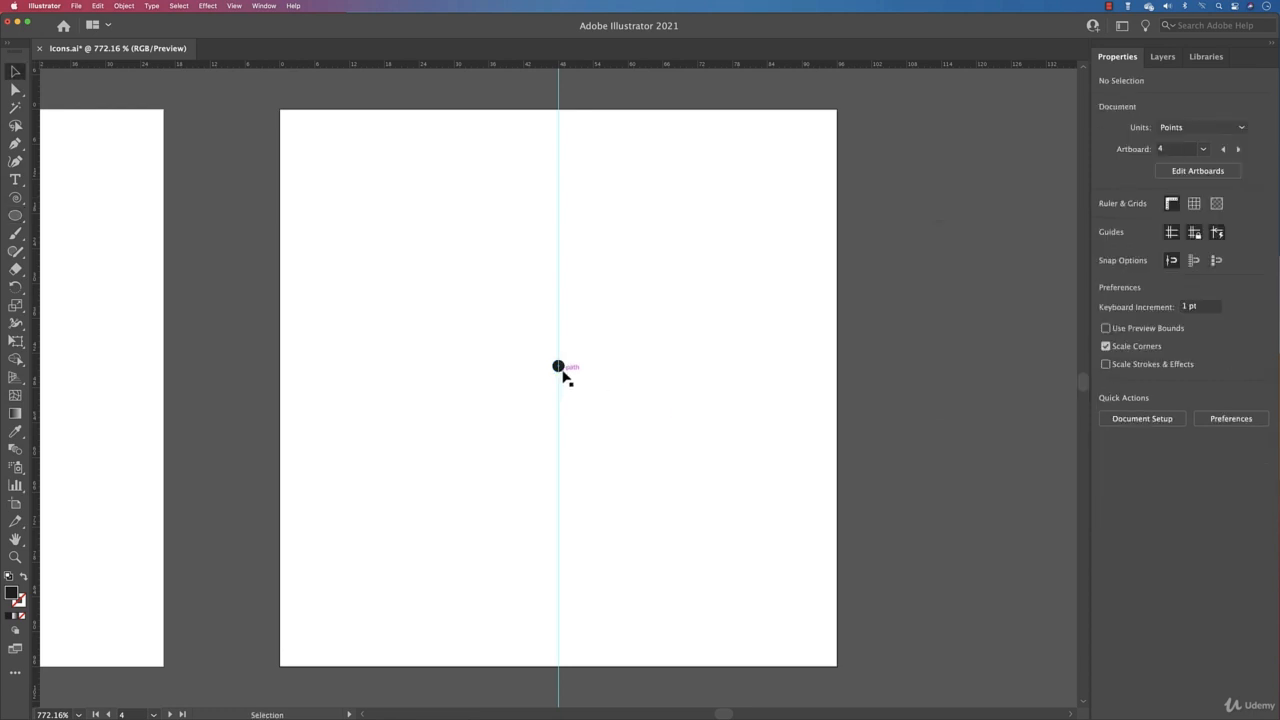
Step: Make an enlarged concentric copy of the black dot, about 11.9 pt wide
left_click(561, 368)
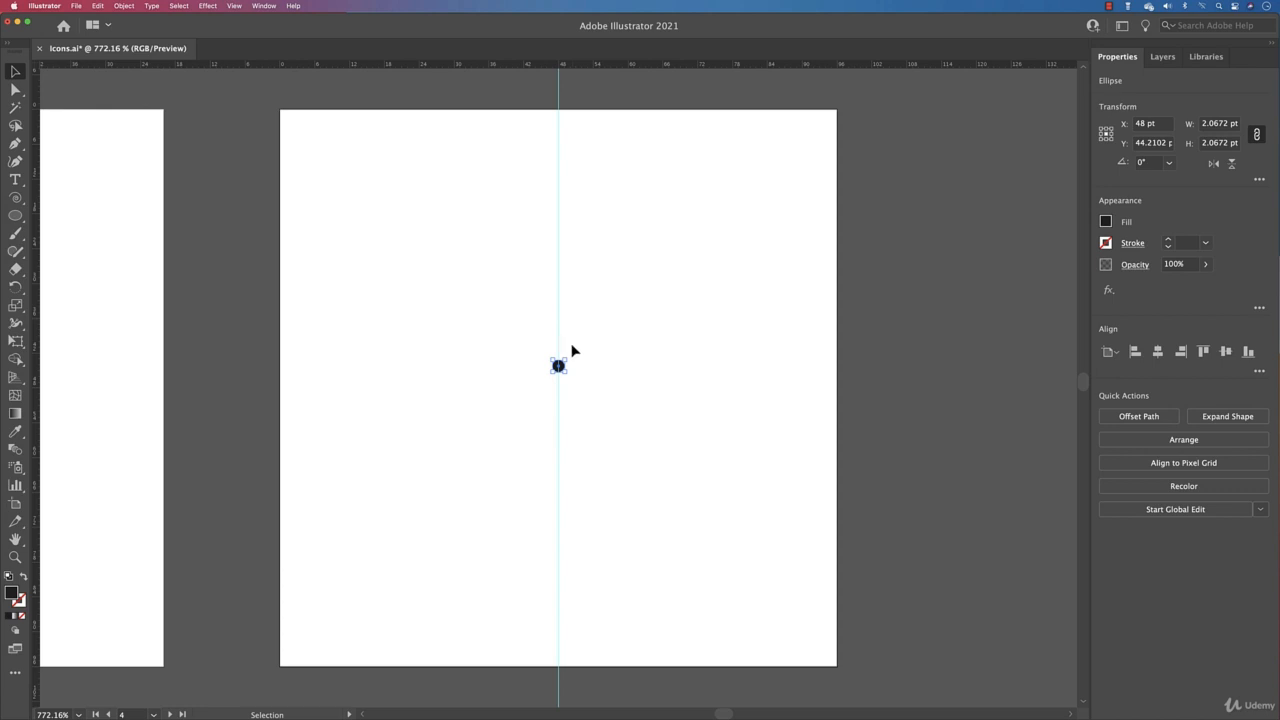
key("a")
key("v")
left_click_drag(567, 361, 622, 330)
Step: Set the larger circle to no fill with a 3 pt stroke and deselect it
left_click(1106, 222)
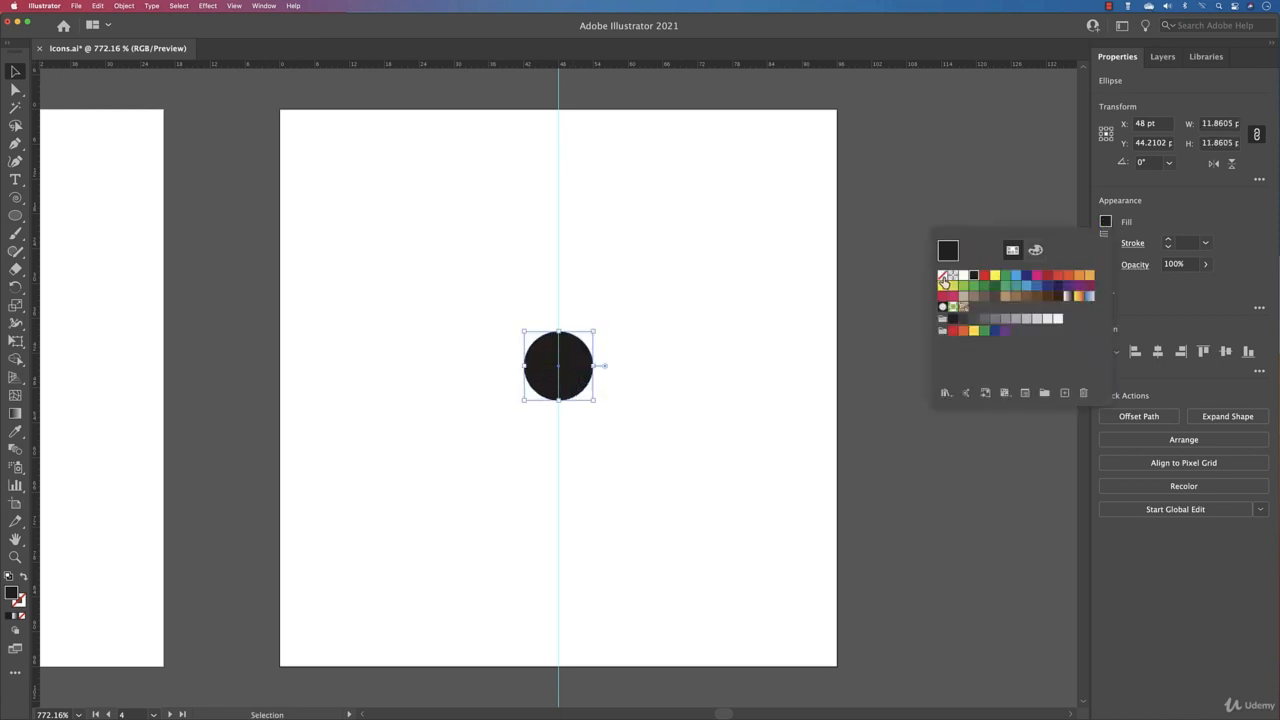
left_click(943, 278)
left_click(1168, 243)
left_click(1168, 242)
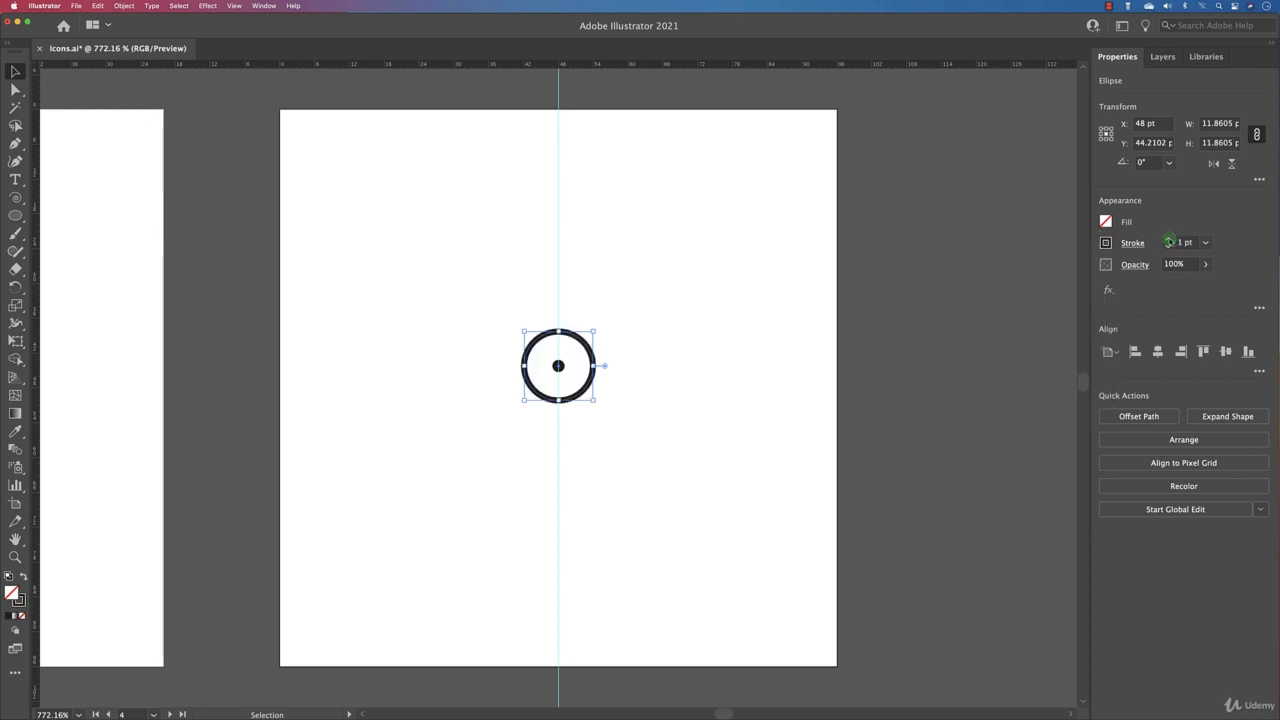
left_click(1168, 242)
left_click(1168, 242)
left_click(1168, 242)
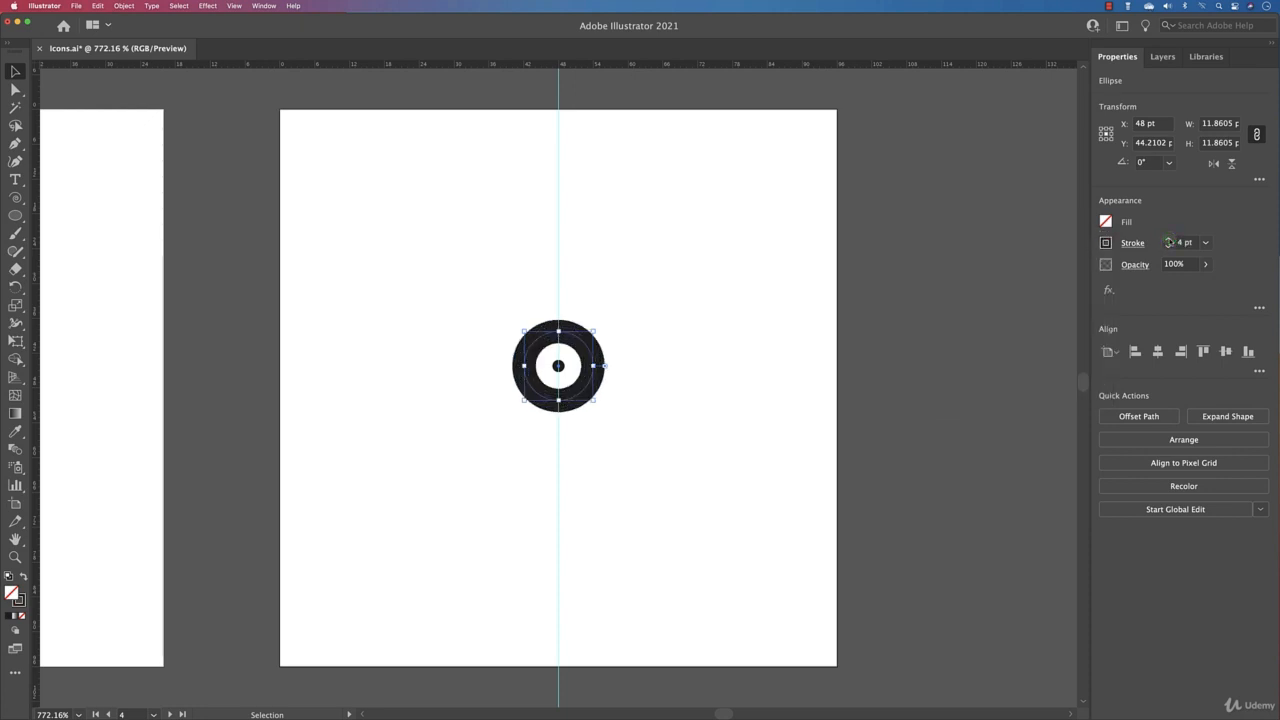
left_click(1167, 247)
left_click(1167, 247)
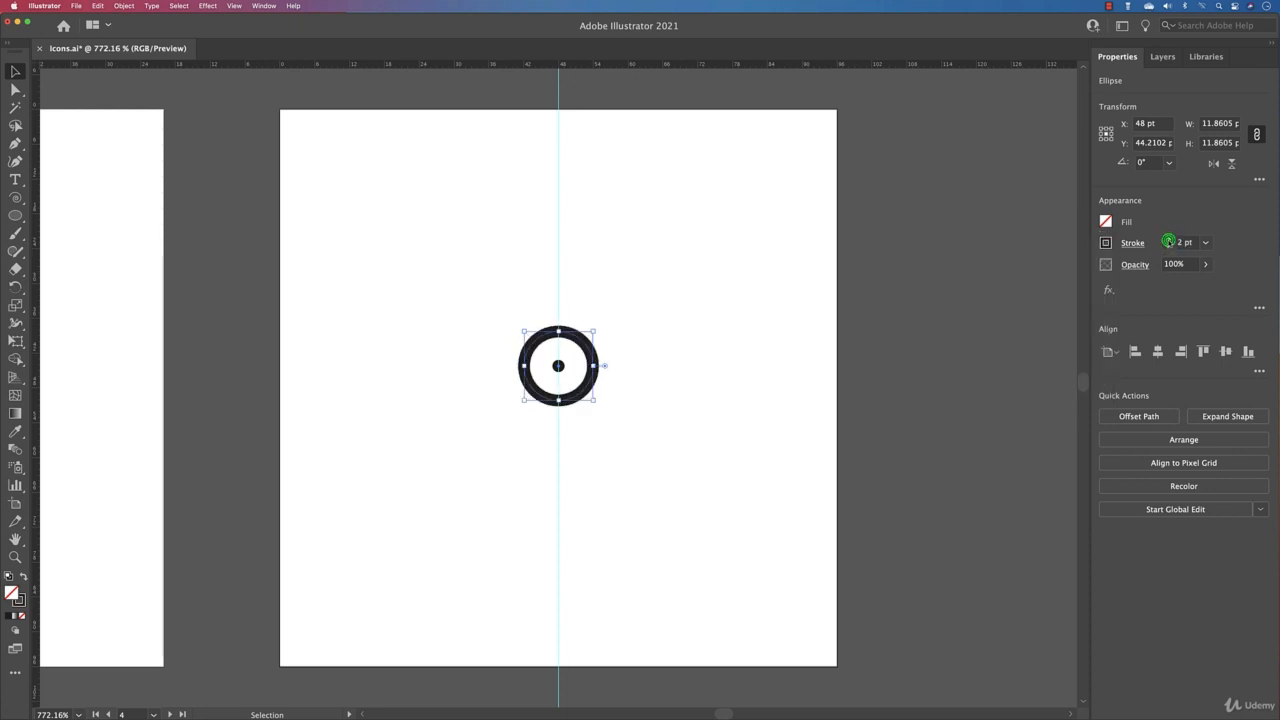
left_click(1168, 240)
left_click(728, 343)
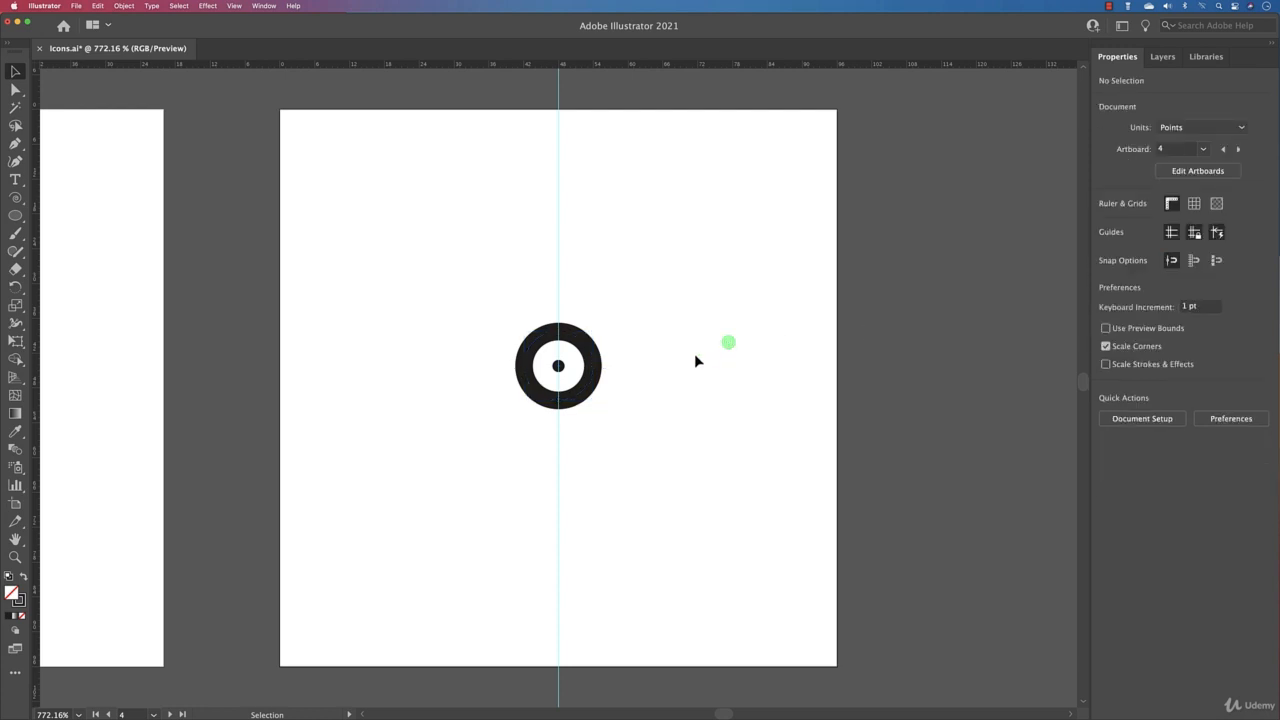
Step: Make two successively larger concentric copies of the ring, the outermost about 33.1 pt wide, and deselect
left_click(582, 345)
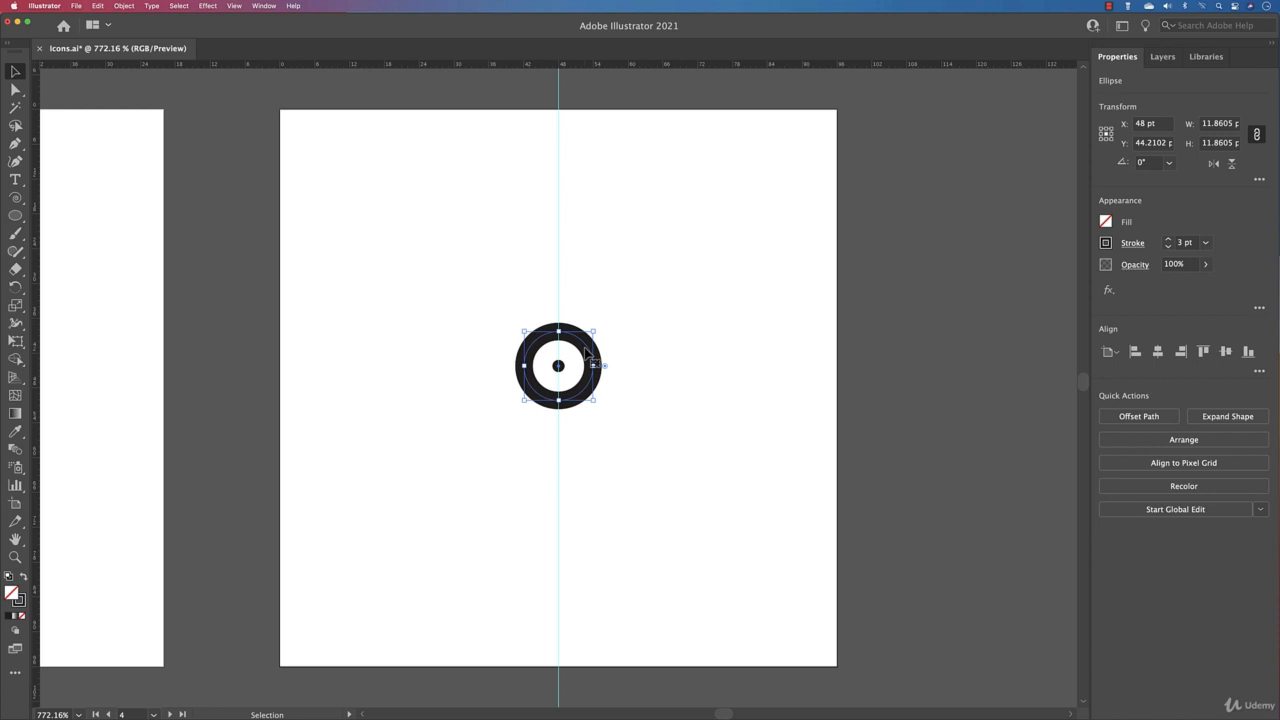
key("a")
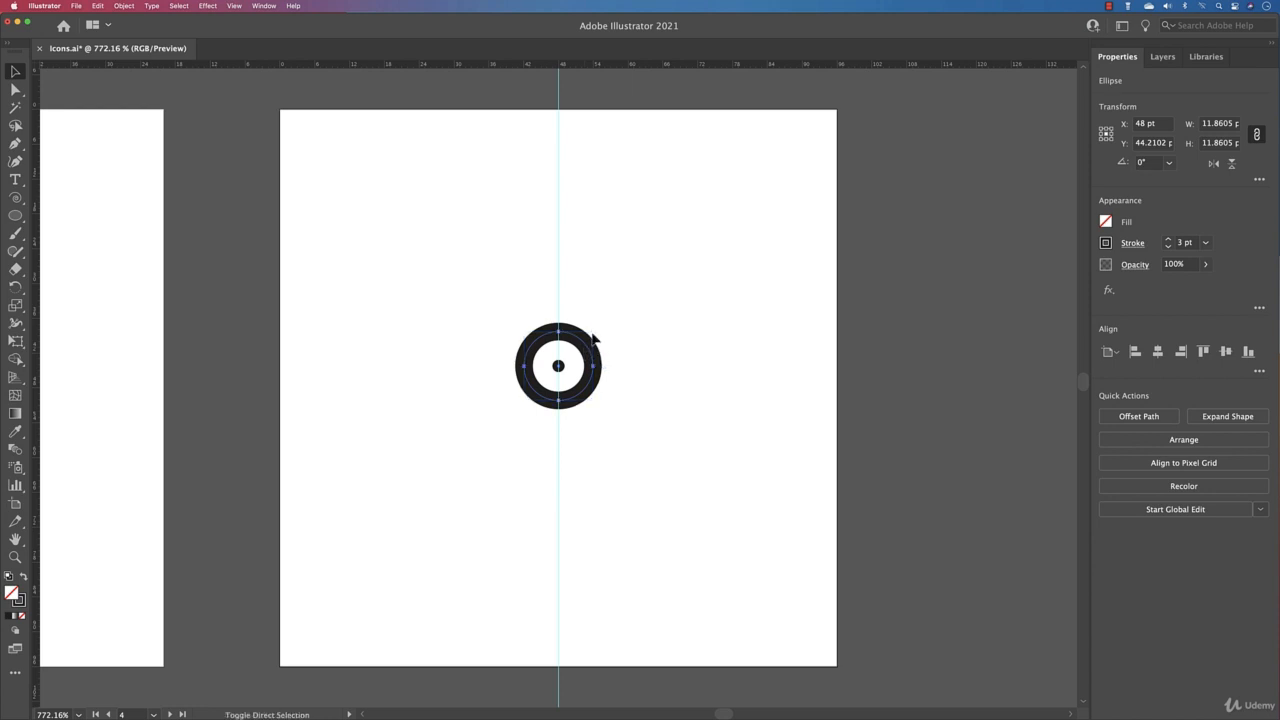
left_click_drag(598, 326, 671, 272)
key("a")
key("v")
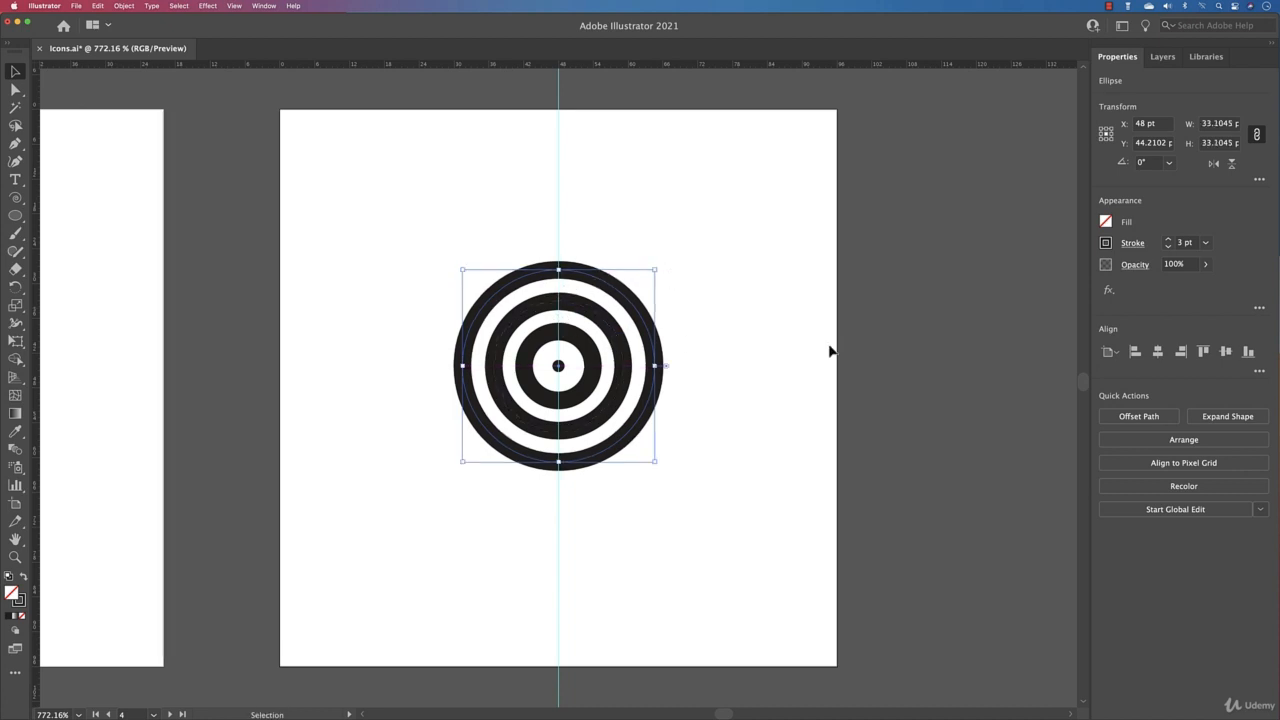
left_click(391, 444)
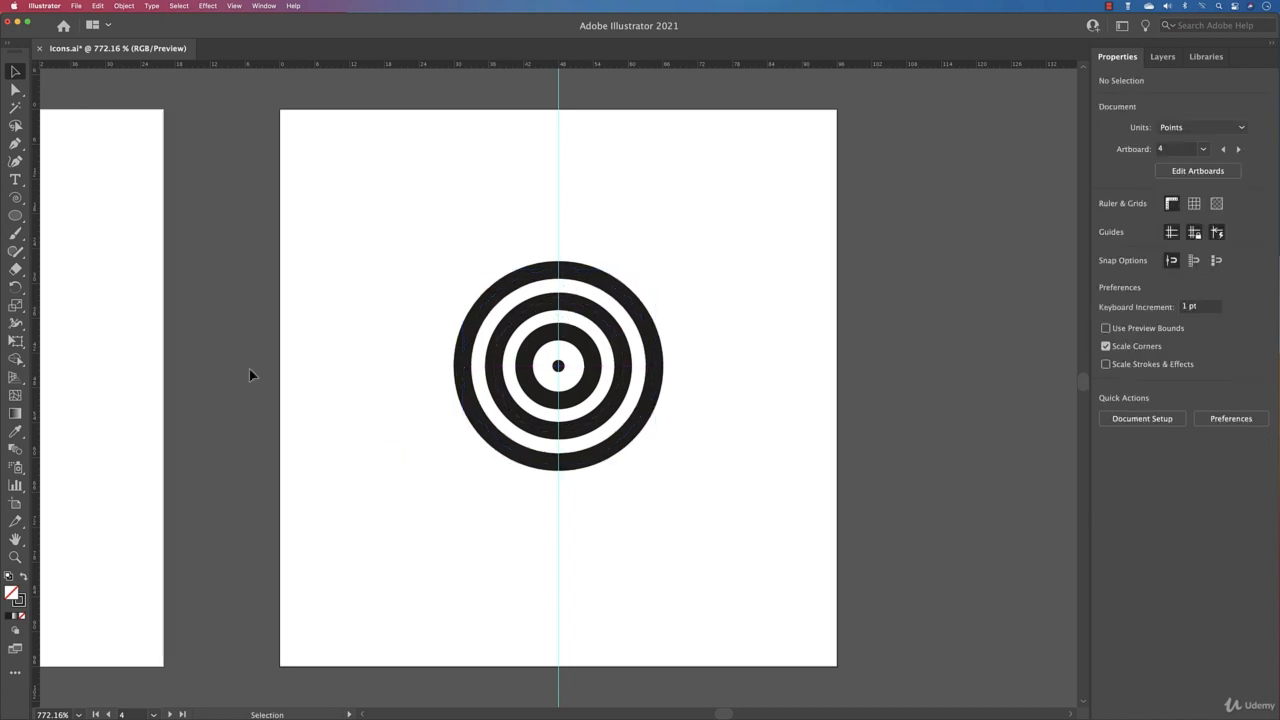
Step: Draw an upright triangle about 36.1 by 31.3 pt at the upper left of the rings with the Polygon tool
left_click(15, 215)
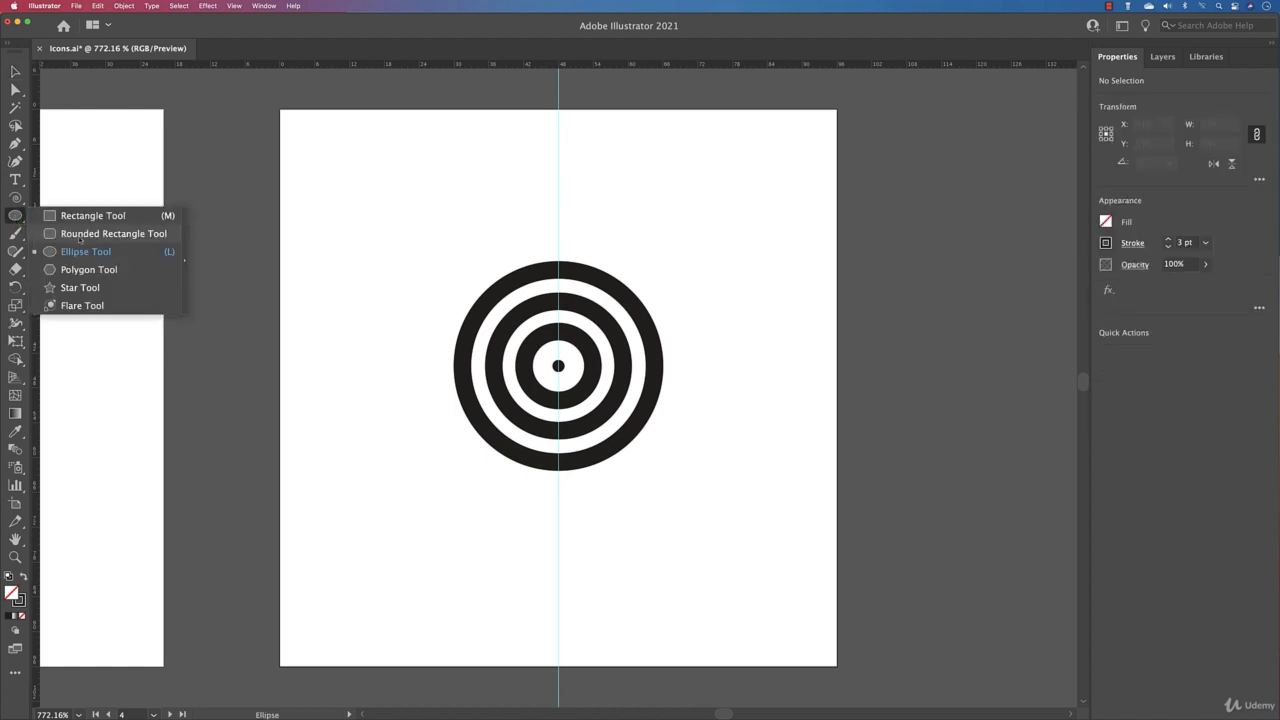
left_click(80, 270)
left_click(363, 269)
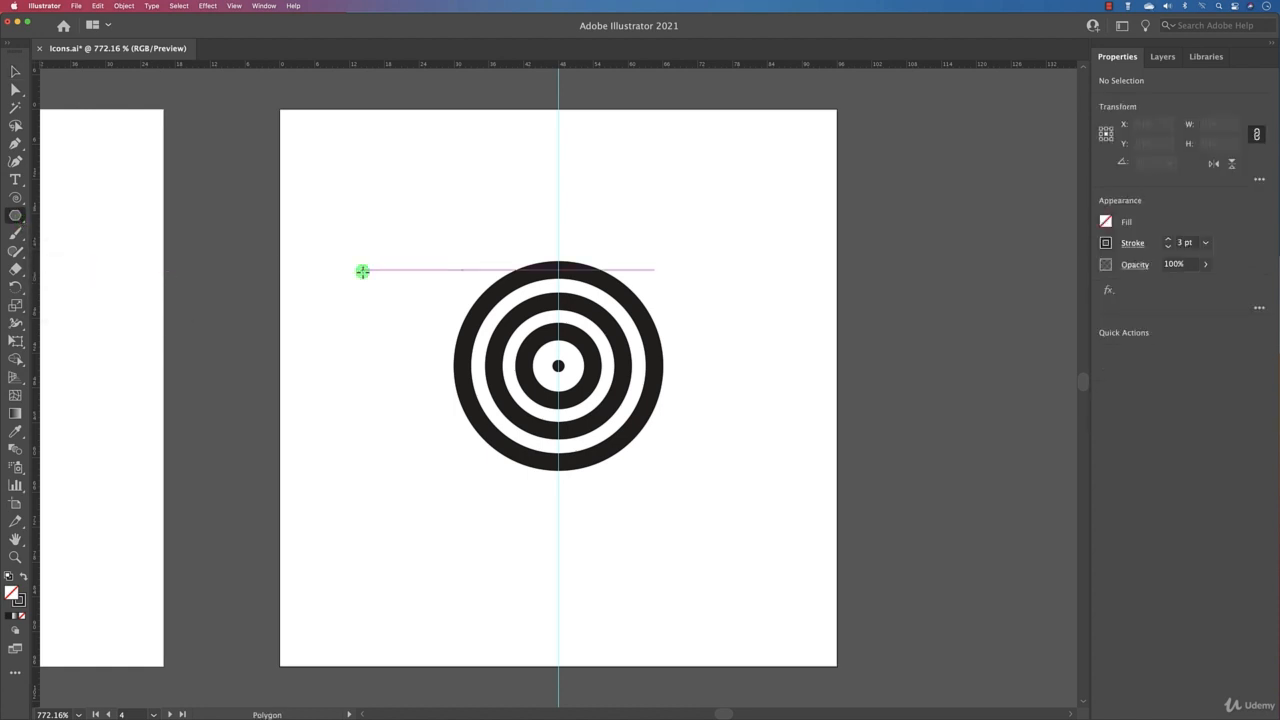
left_click(680, 412)
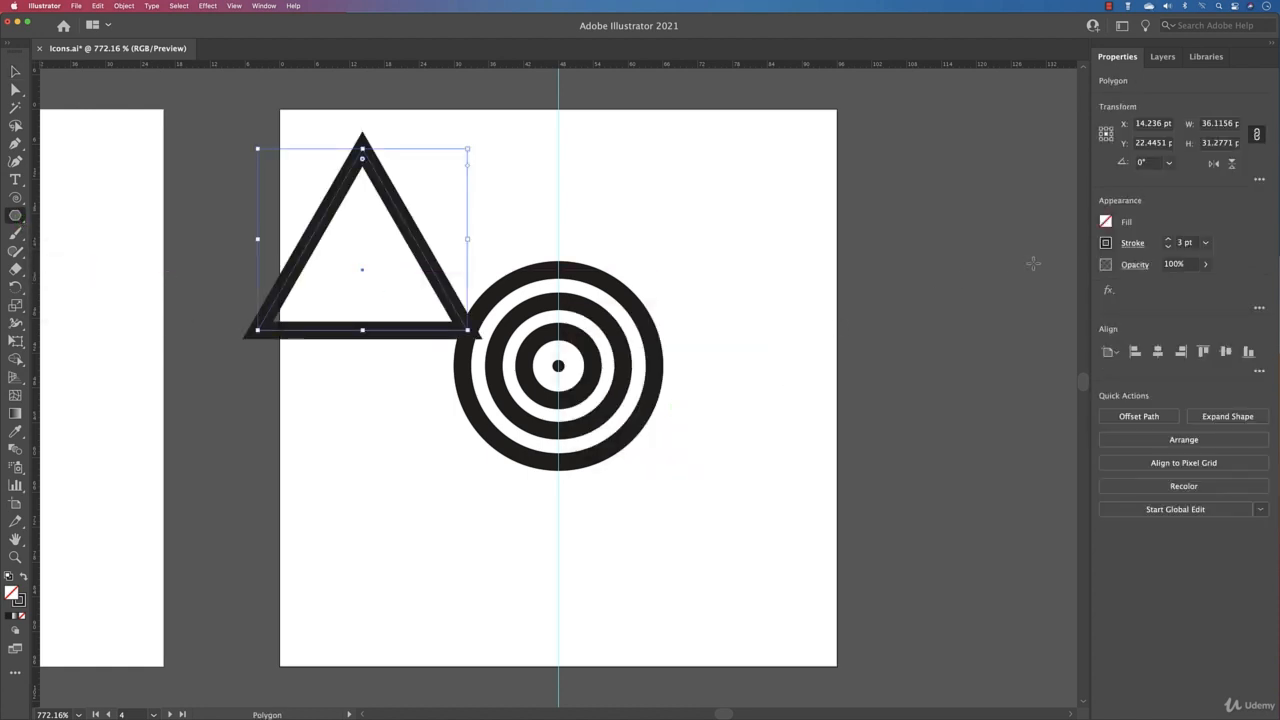
Step: Remove the triangle's stroke
left_click(1167, 247)
left_click(1167, 247)
left_click(1167, 247)
left_click(1167, 247)
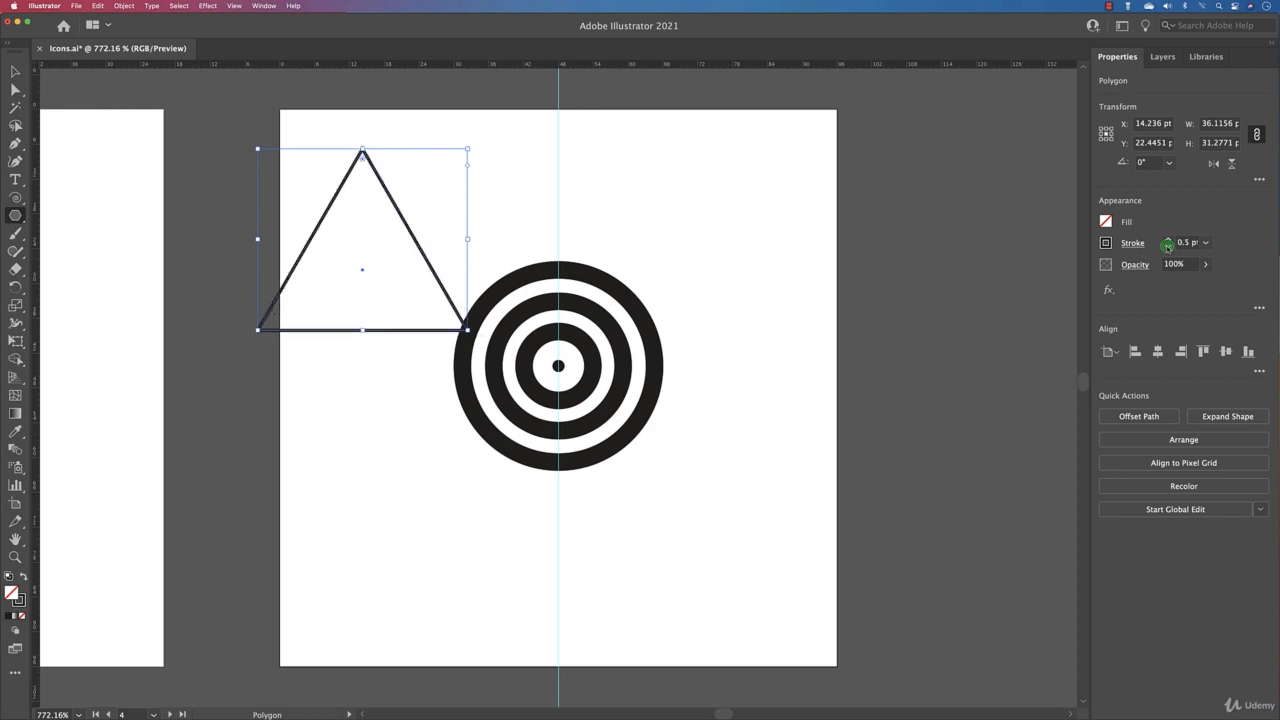
left_click(1167, 247)
left_click(1167, 247)
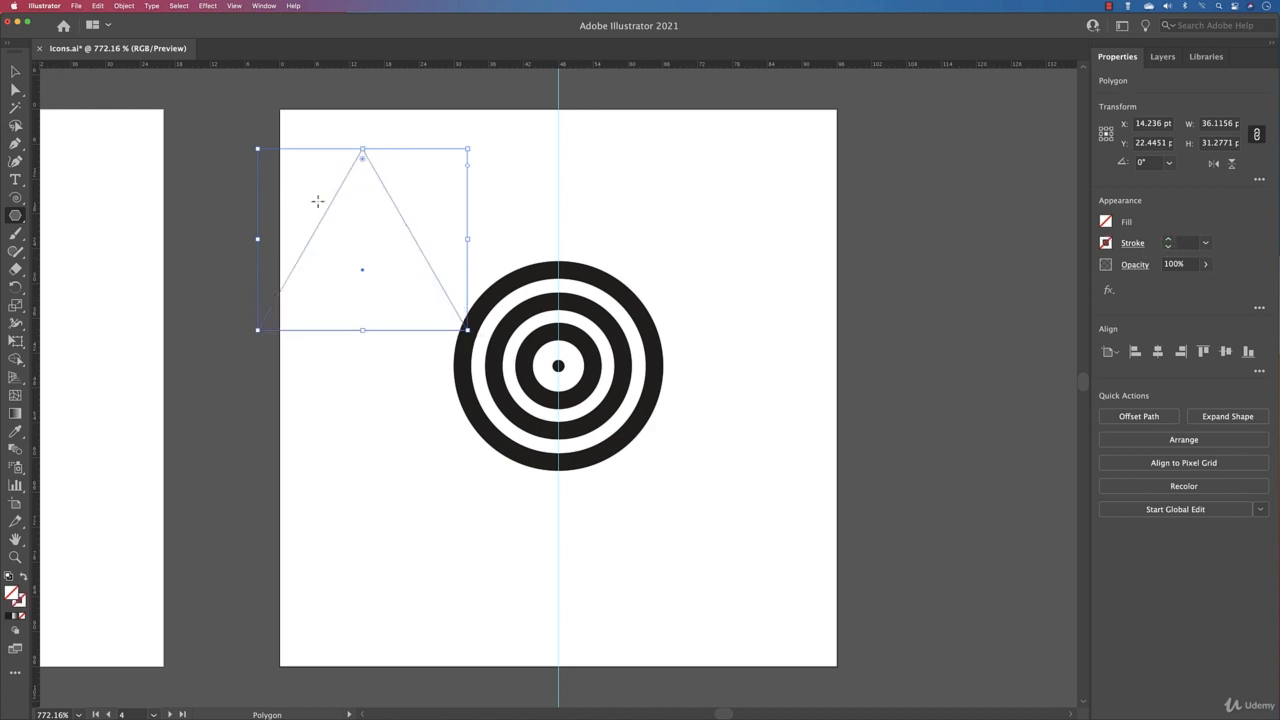
Step: Give the triangle a 0.25 pt stroke and rotate it 180° so that it points downward
left_click(1167, 238)
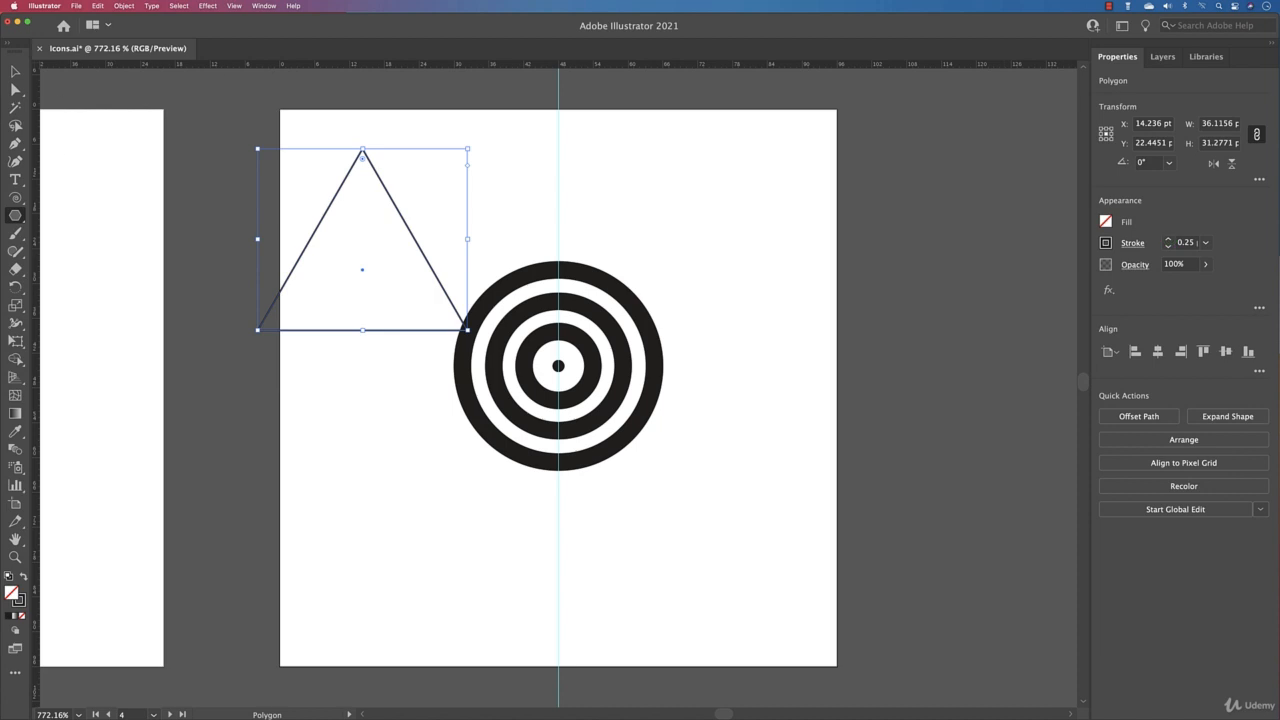
left_click(14, 72)
left_click_drag(472, 333, 278, 200)
Step: Move the inverted triangle horizontally onto the vertical guide, with its tip just below the rings' central dot, and deselect it
left_click_drag(363, 271, 561, 270)
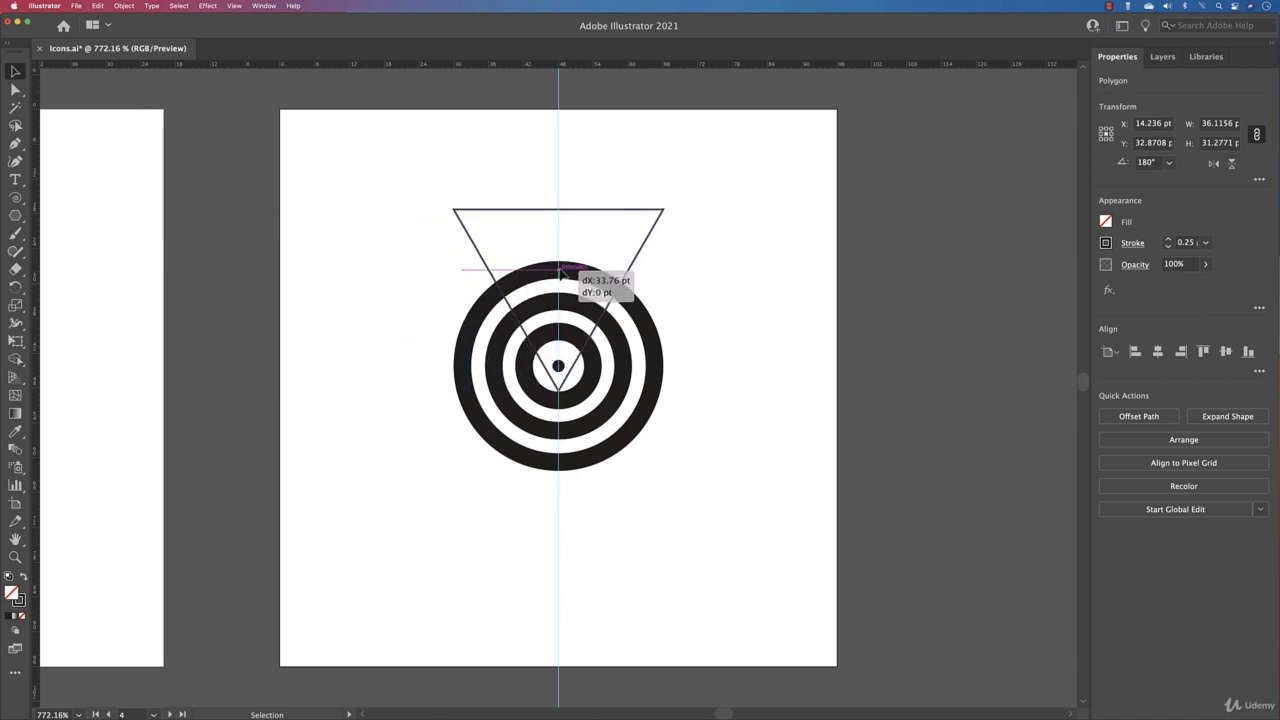
left_click_drag(561, 270, 561, 270)
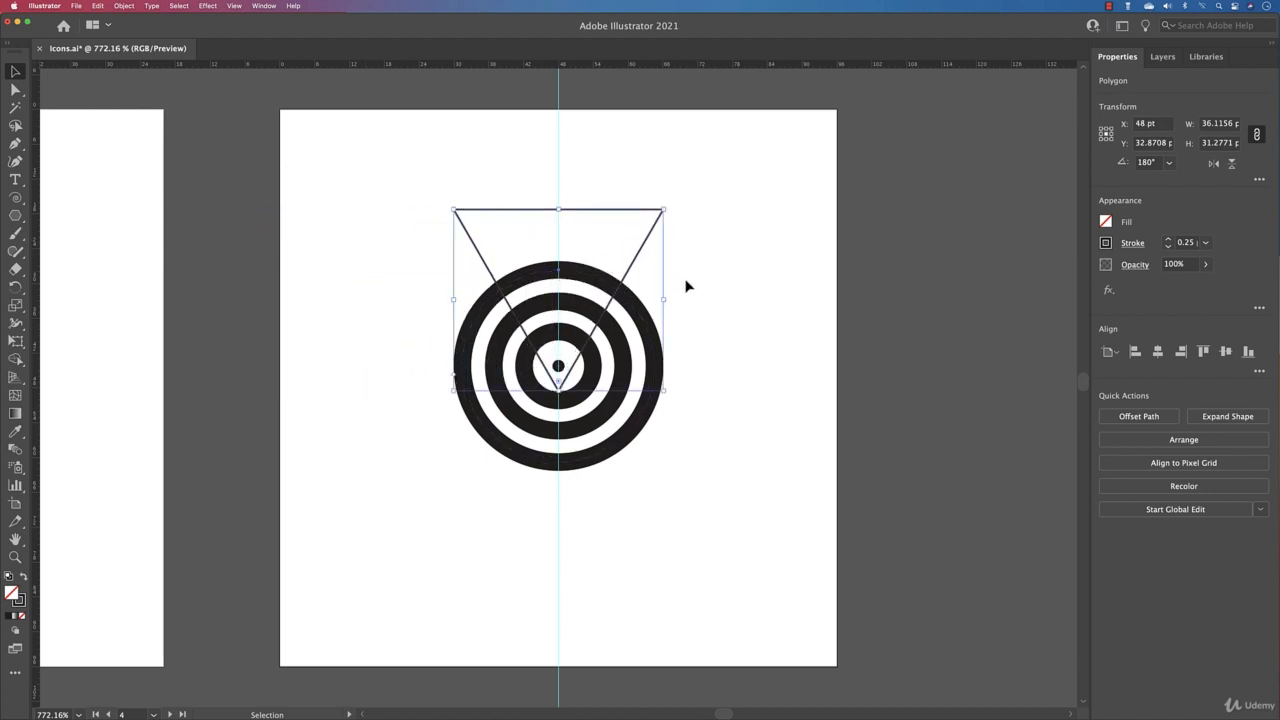
left_click(691, 274)
Step: Select the triangle, rings and dot together and make a clipping mask from the triangle
left_click_drag(686, 279, 622, 491)
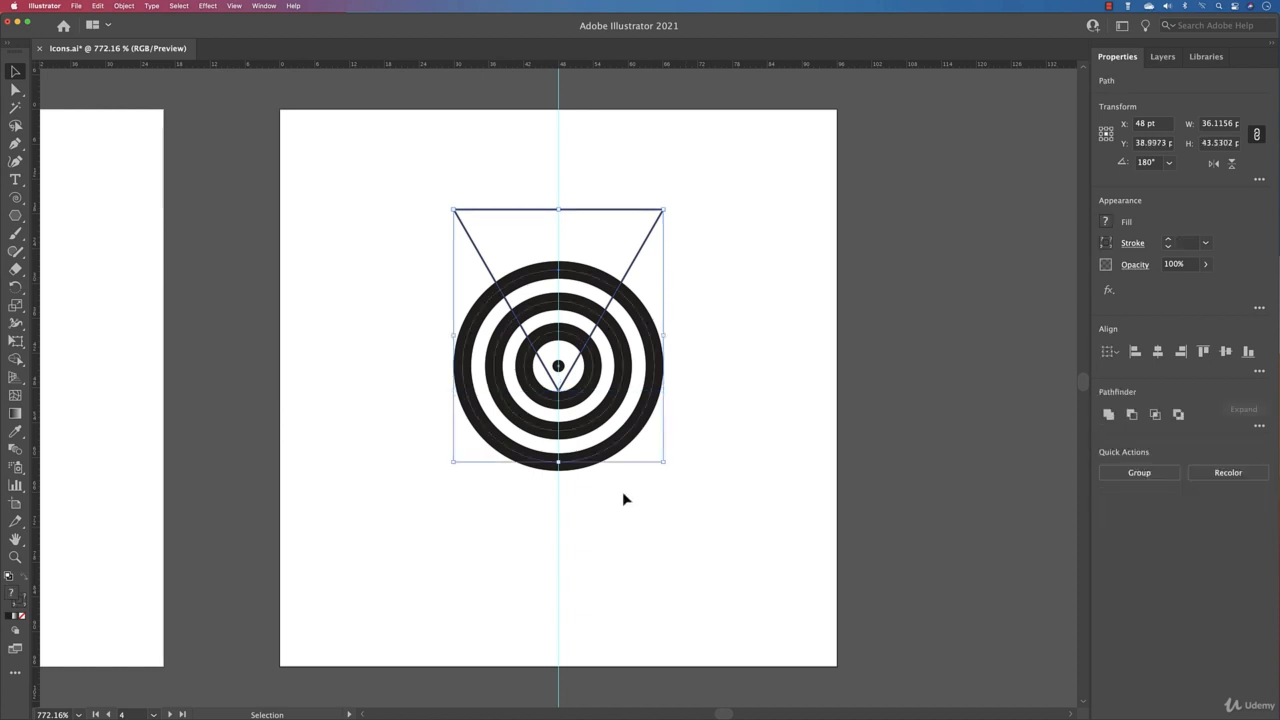
left_click(124, 5)
mouse_move(150, 372)
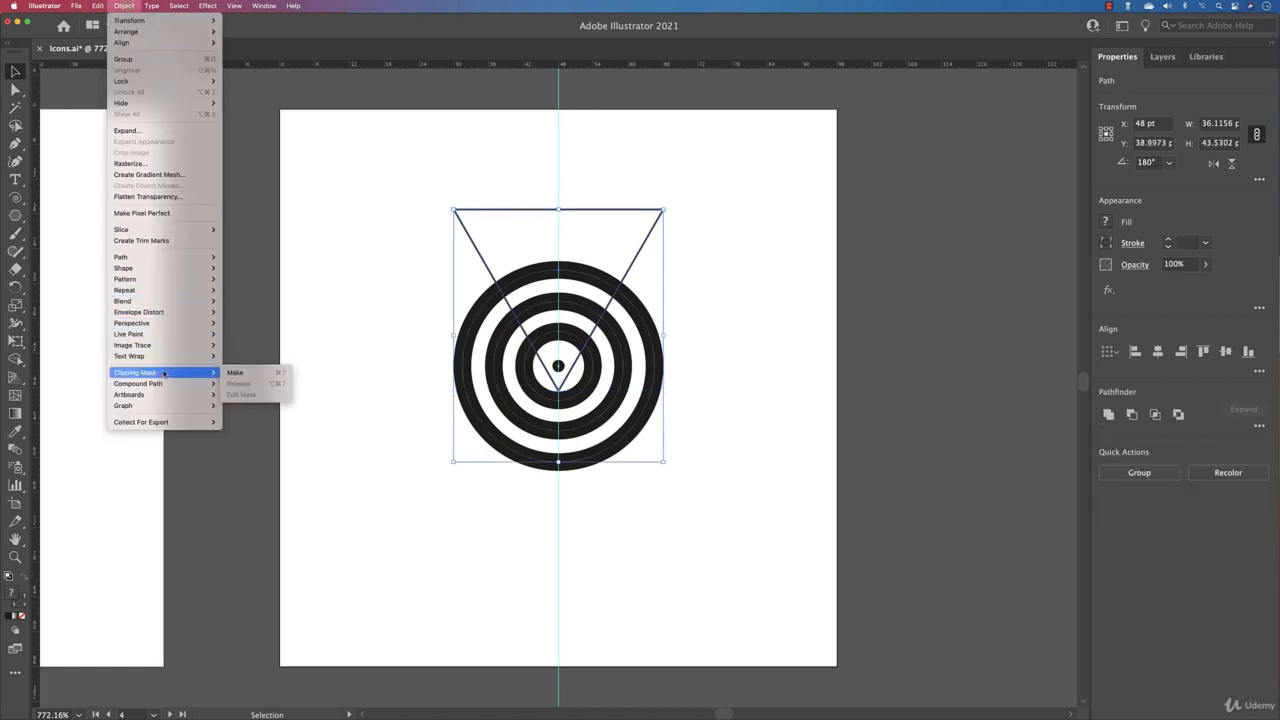
left_click(276, 372)
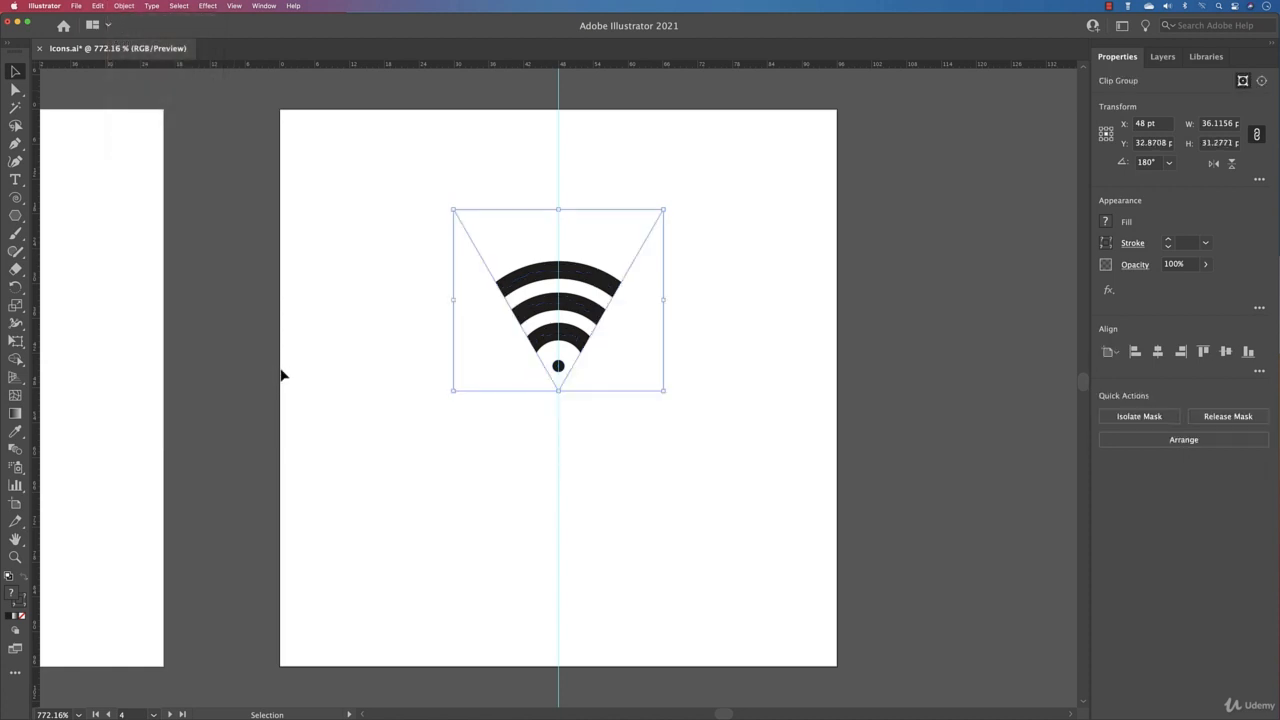
left_click(343, 360)
Step: Enable Scale Strokes & Effects and enlarge the clipped Wi-Fi icon about its centre to about 63.2 by 54.8 pt
left_click_drag(510, 197, 711, 416)
left_click(926, 420)
left_click(1127, 366)
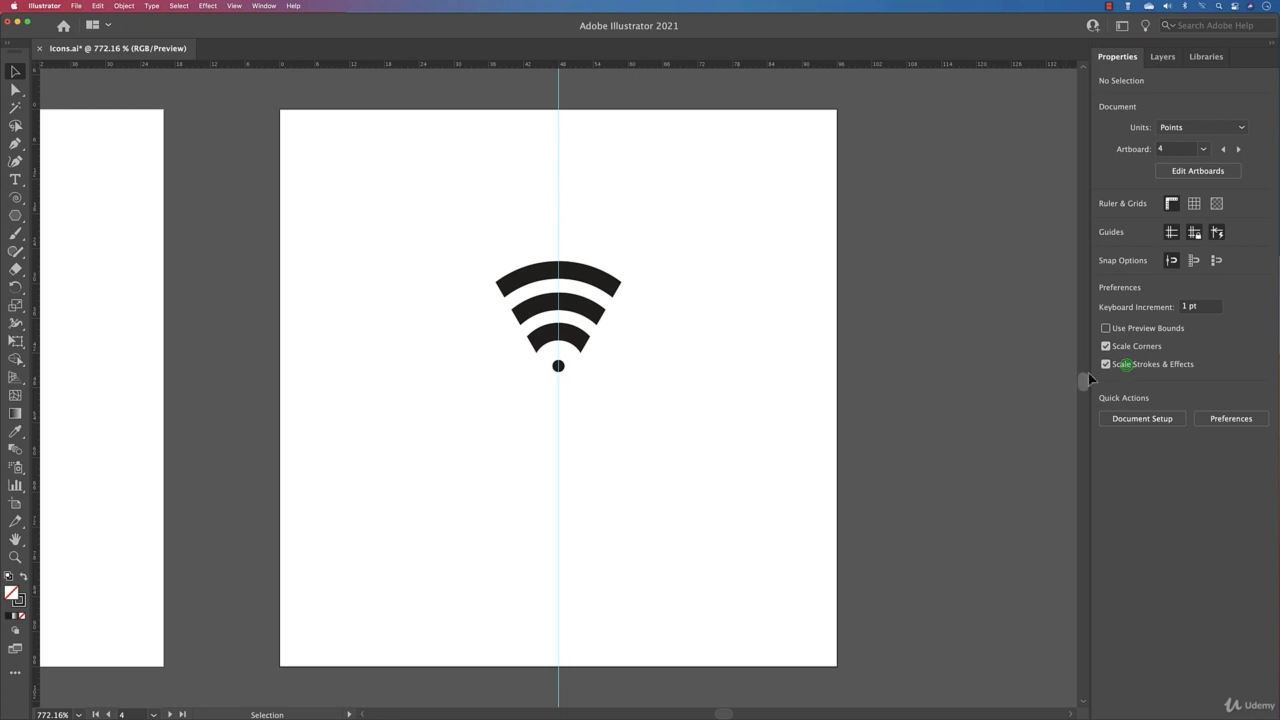
mouse_move(423, 271)
left_mouse_down()
mouse_move(669, 400)
mouse_move(598, 435)
left_mouse_up()
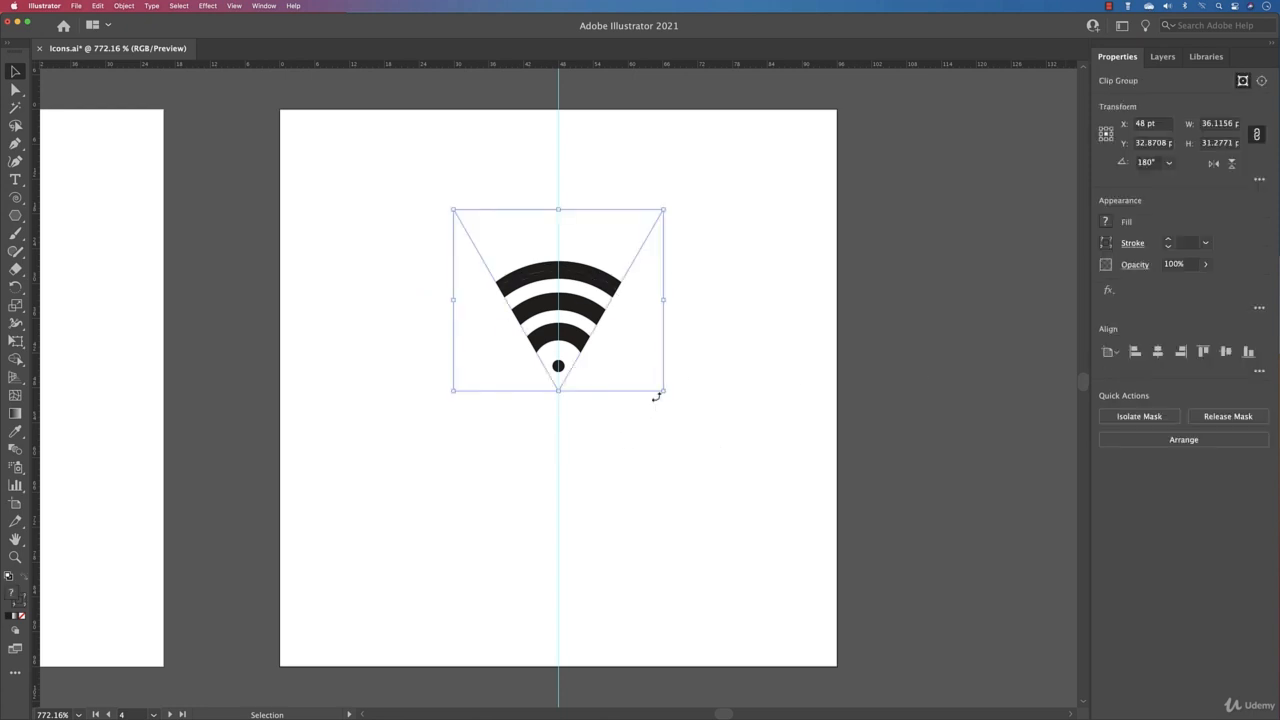
left_click_drag(660, 389, 744, 494)
left_click(731, 516)
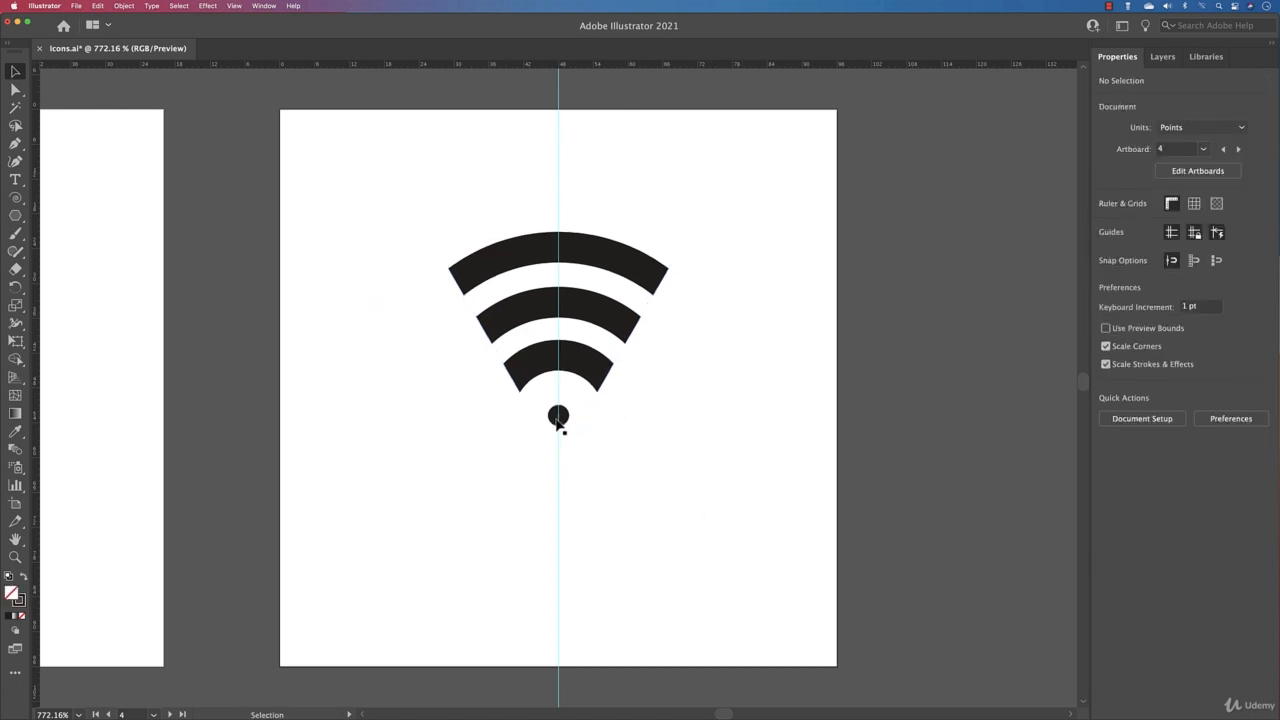
Step: Isolate the clip group, enlarge its dot about the centre to about 6.5 pt in diameter, and exit isolation
left_click(559, 417)
double_click(559, 420)
left_click(559, 418)
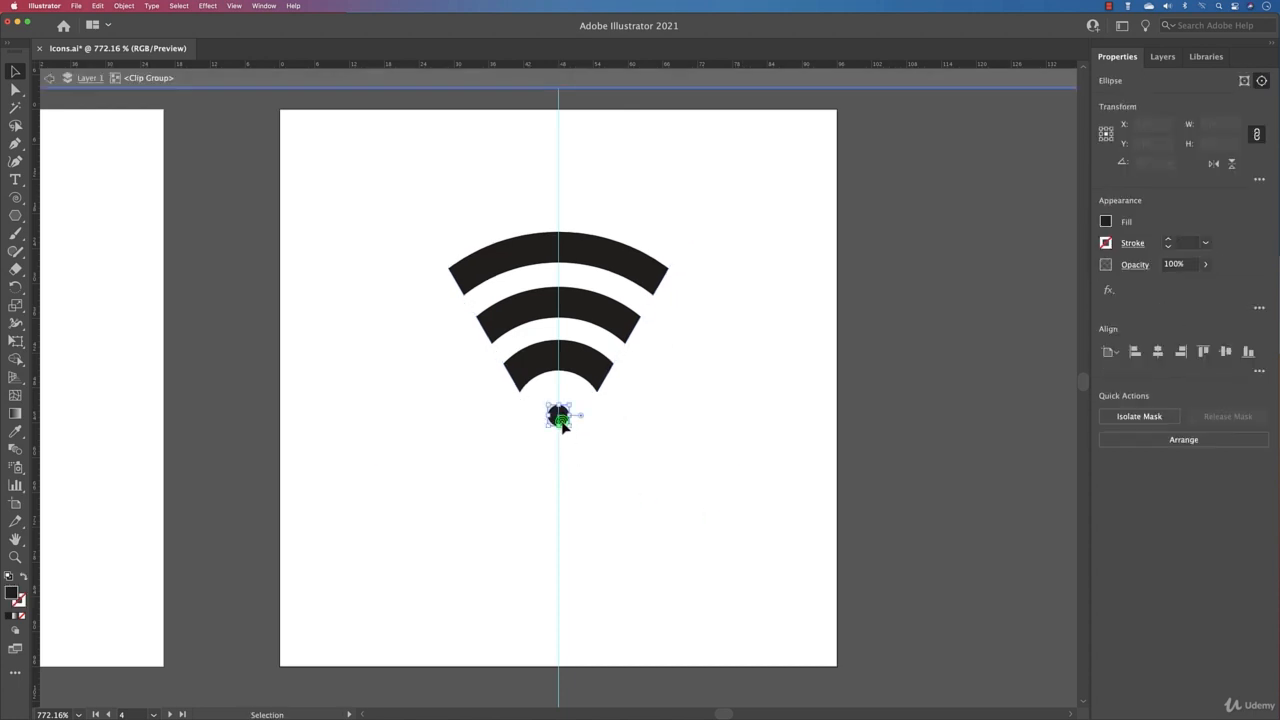
left_click_drag(573, 402, 586, 400)
double_click(628, 520)
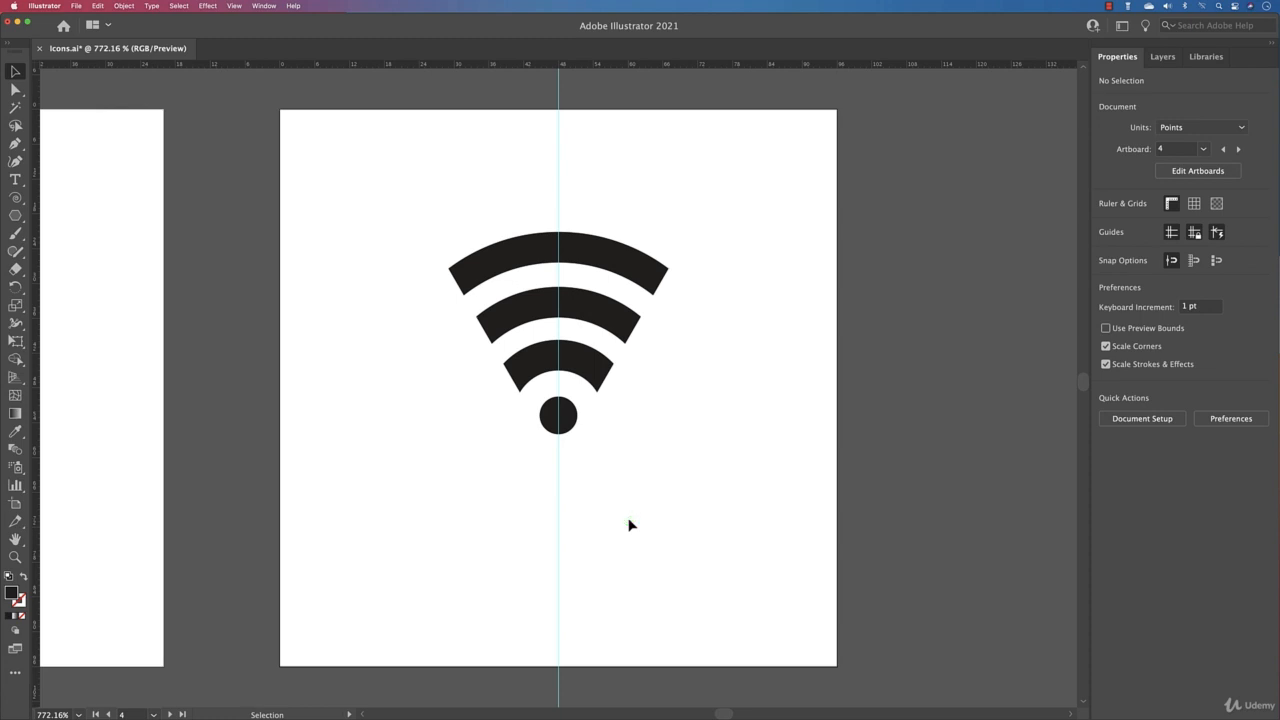
Step: Place a copy of the Wi-Fi icon on the empty canvas to the right of the fourth artboard and deselect it
left_click(602, 368)
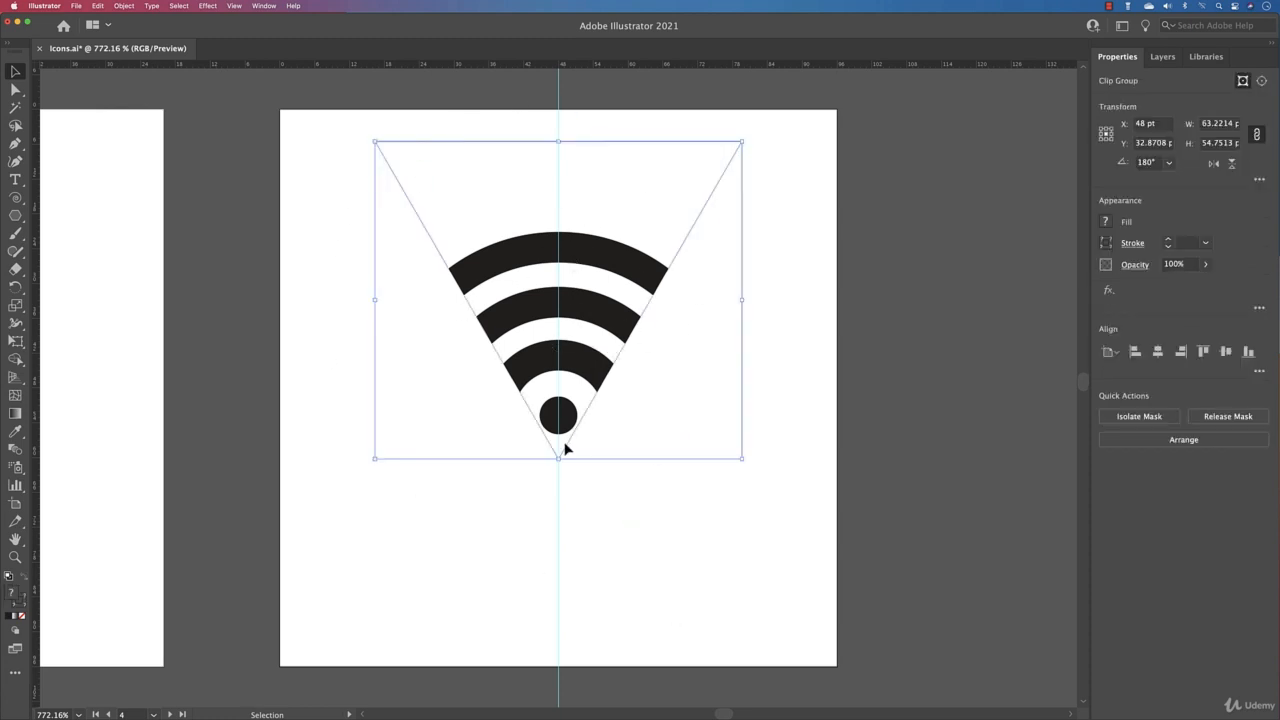
left_click(626, 491)
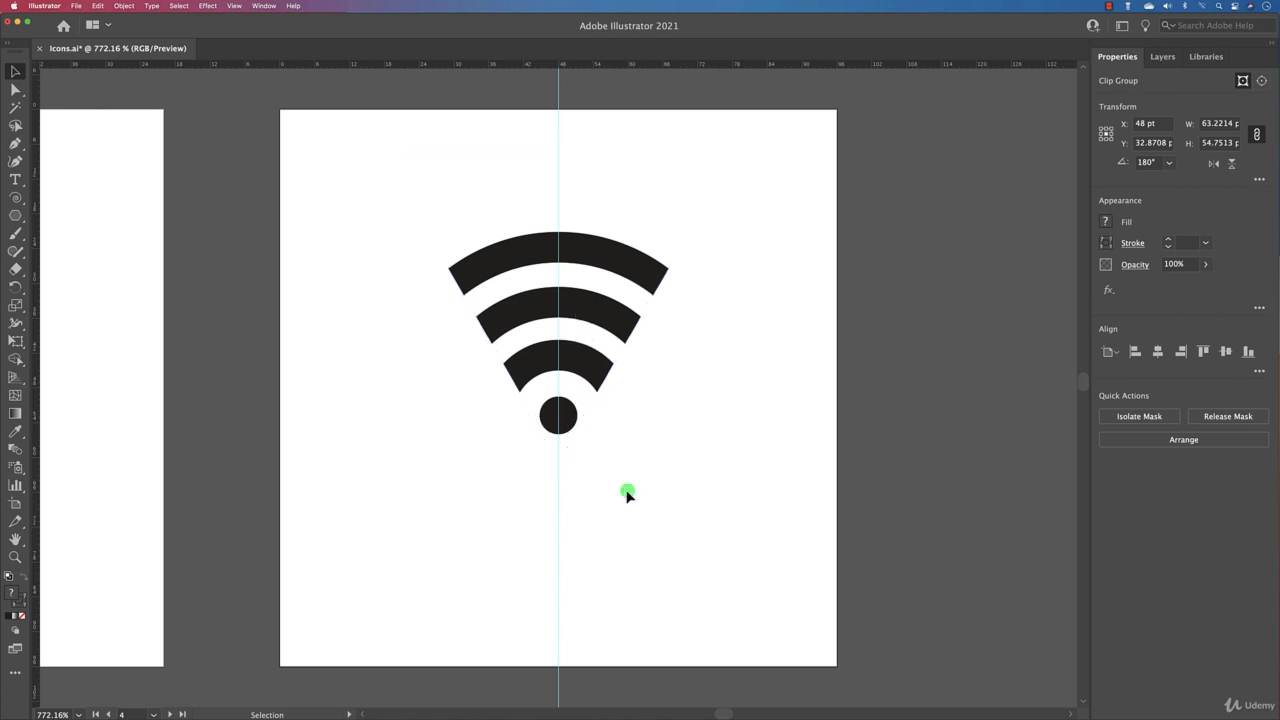
left_click_drag(505, 452, 679, 252)
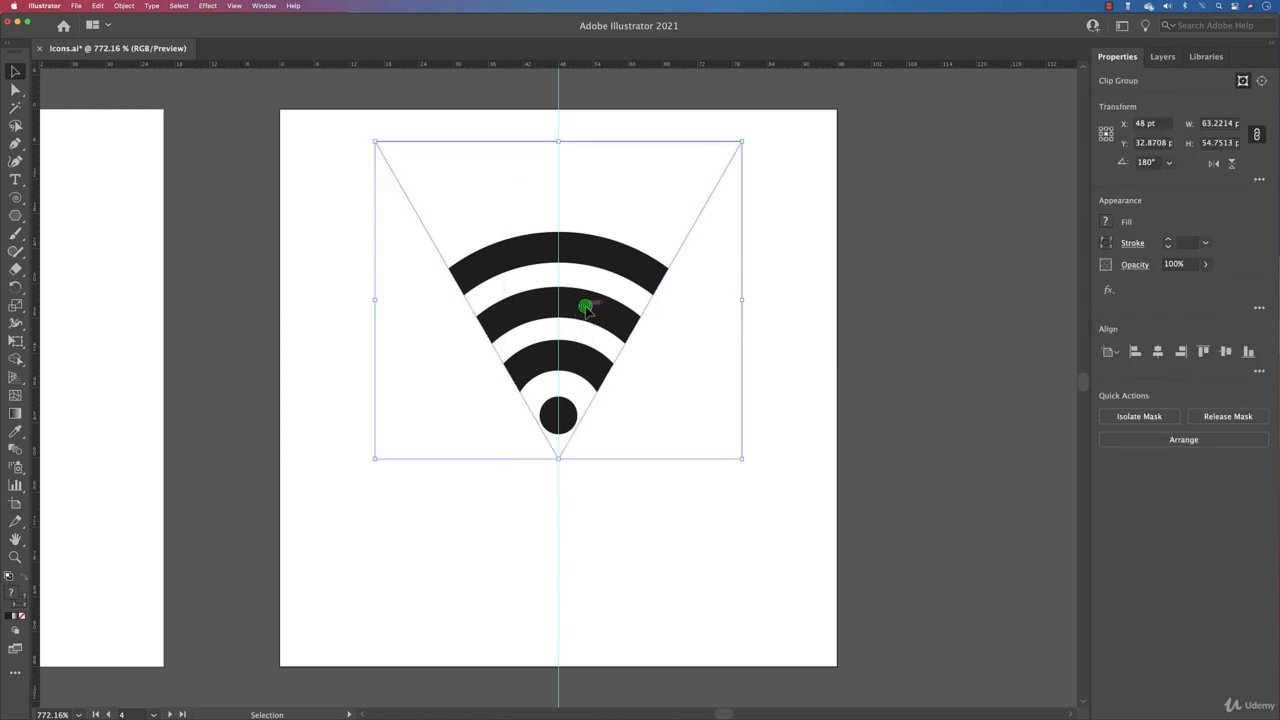
left_click_drag(581, 302, 629, 329)
key("space")
key("space")
left_click(837, 343)
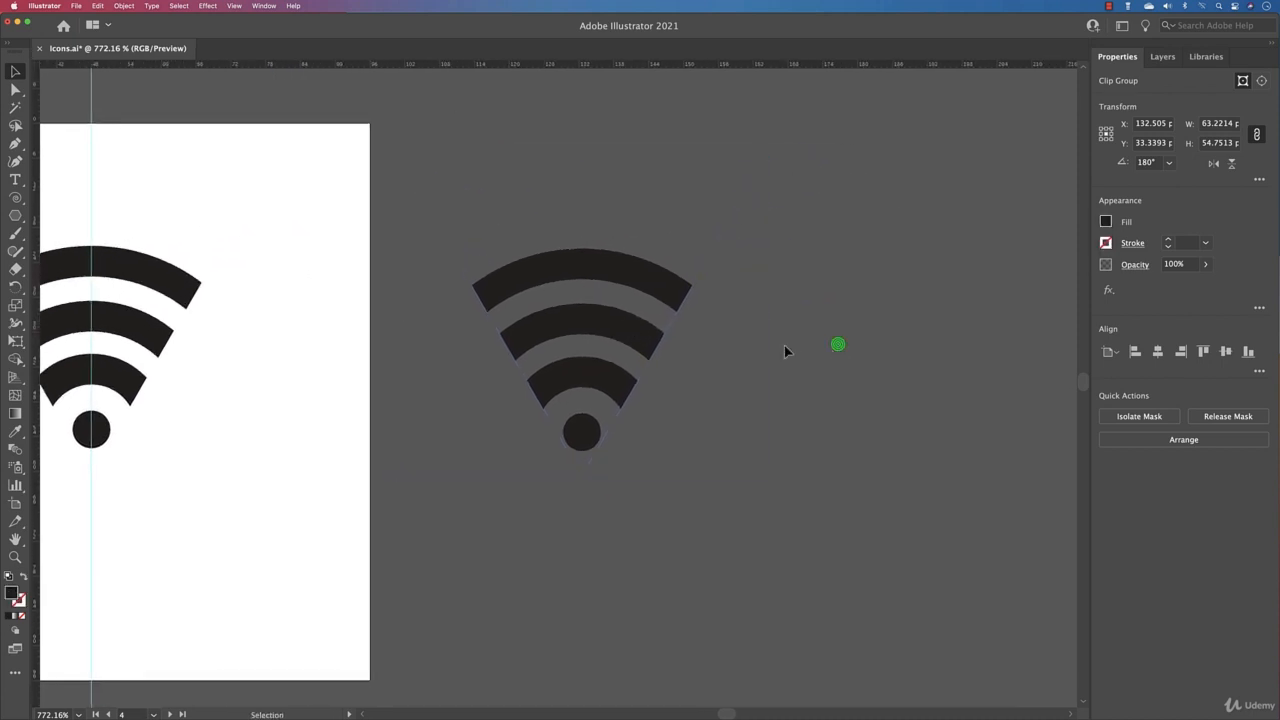
Step: Draw a circle about 58.9 pt in diameter around the copied Wi-Fi icon and set its fill to none
left_click(15, 215)
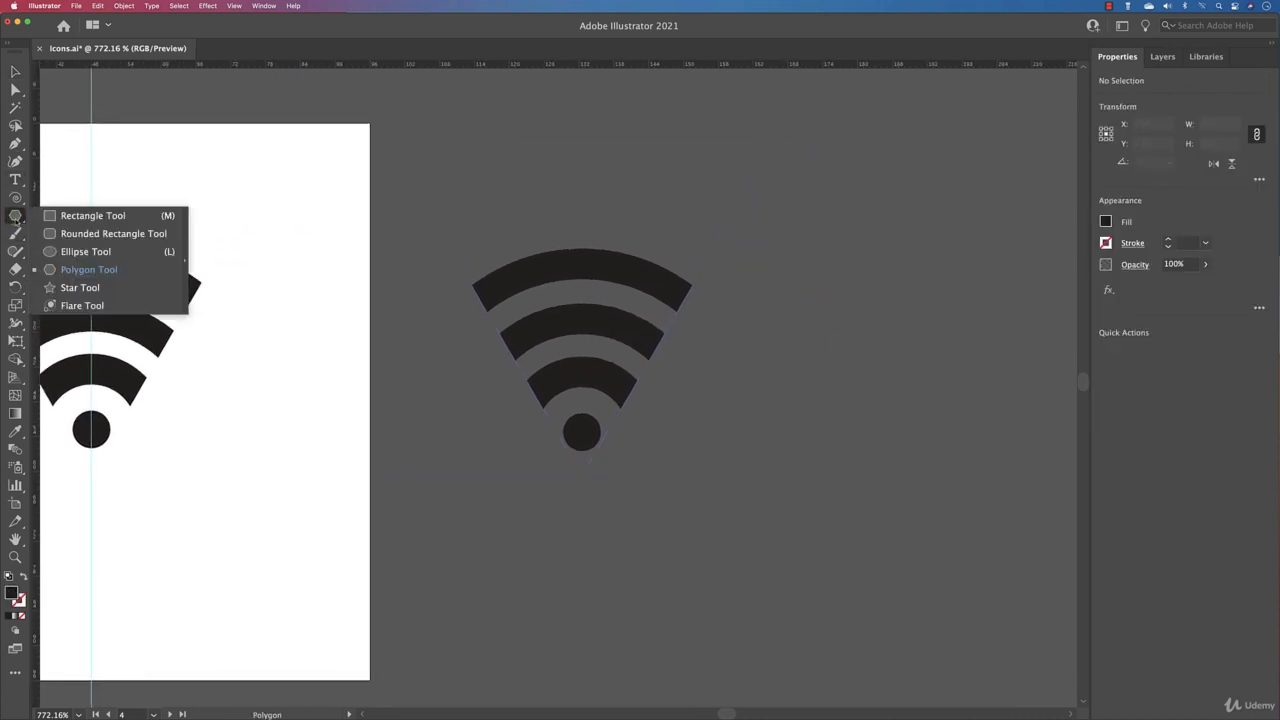
left_click(65, 251)
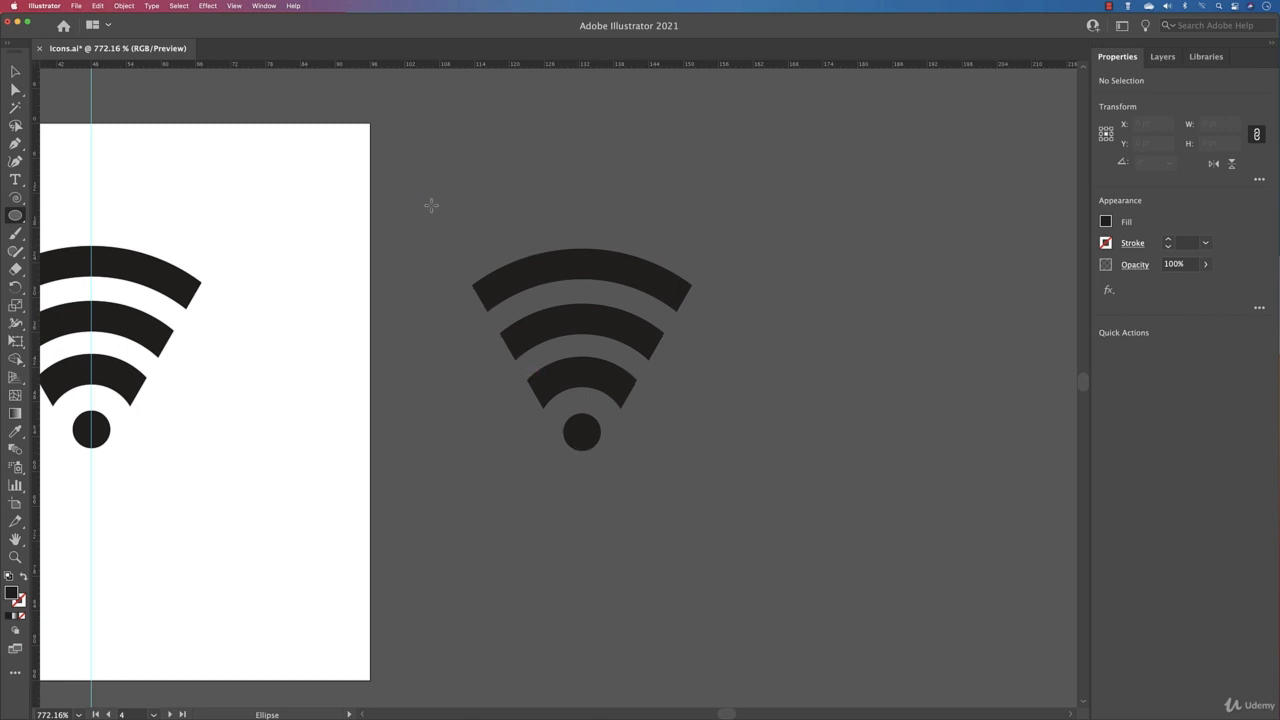
left_click_drag(431, 205, 757, 518)
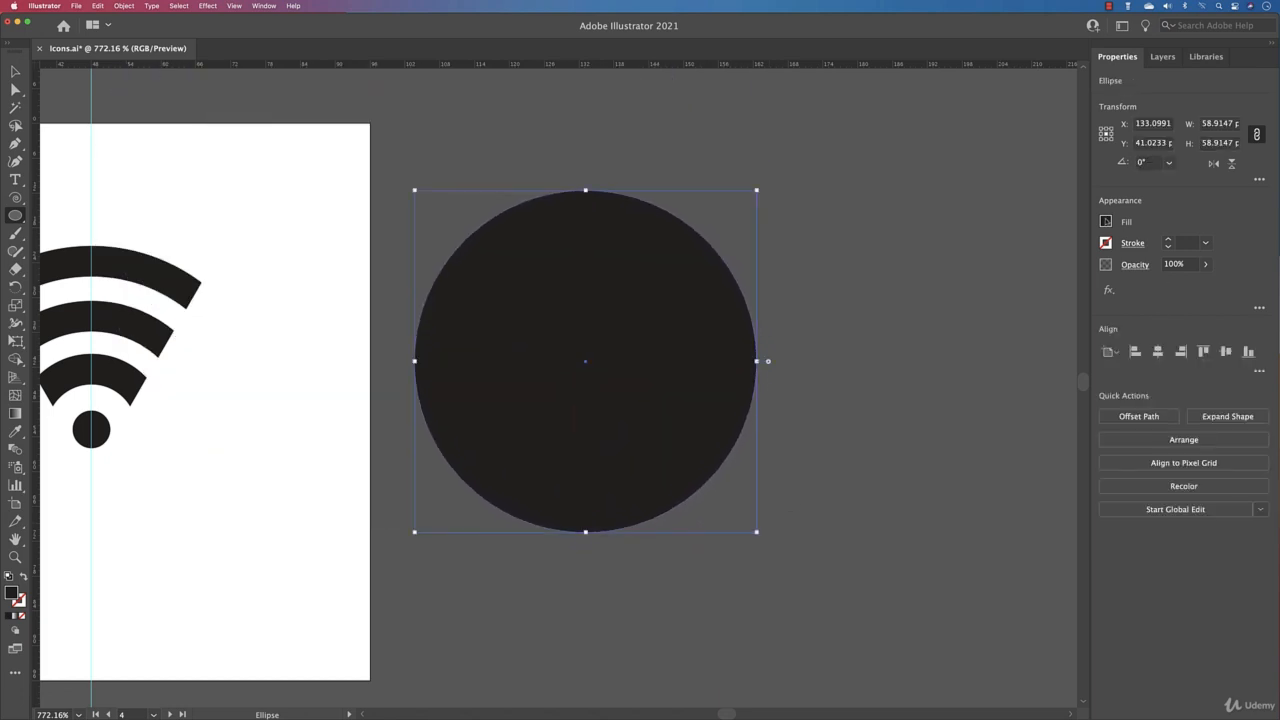
left_click(1105, 221)
left_click(942, 276)
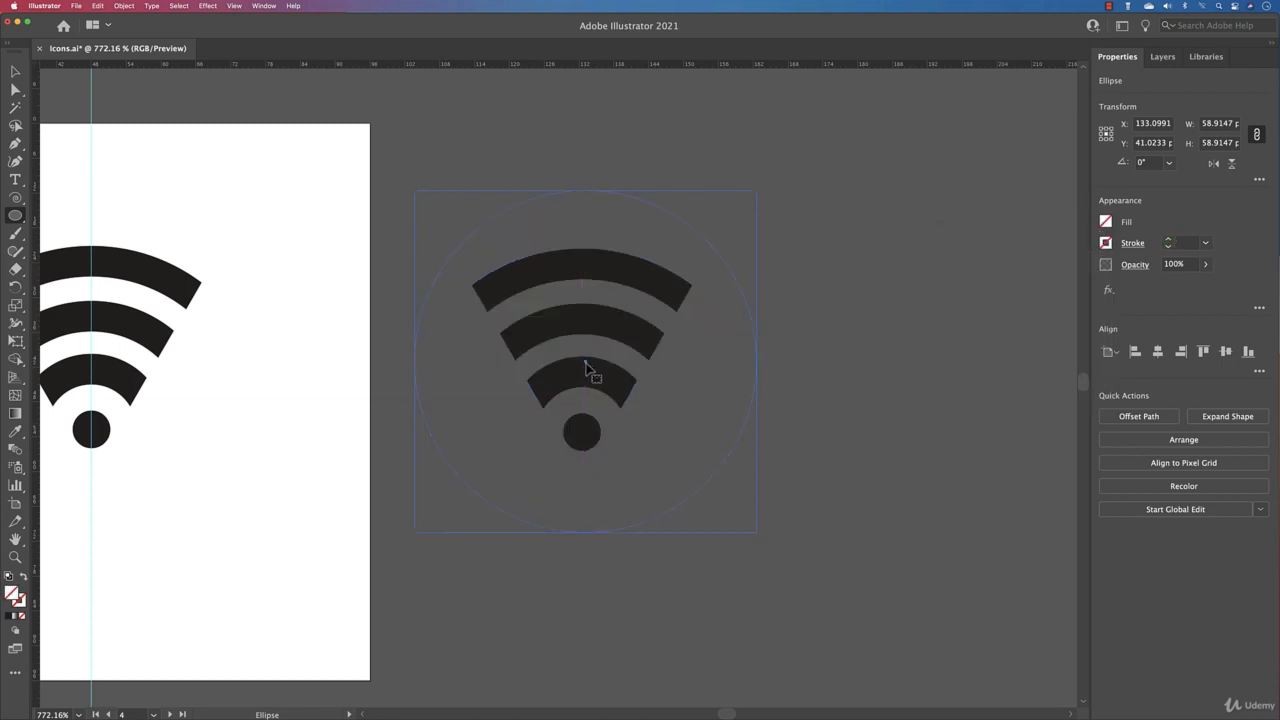
Step: Shift the circle slightly upward around the copied icon, send it to the back and deselect it
left_click_drag(588, 370, 590, 352)
left_click(1212, 440)
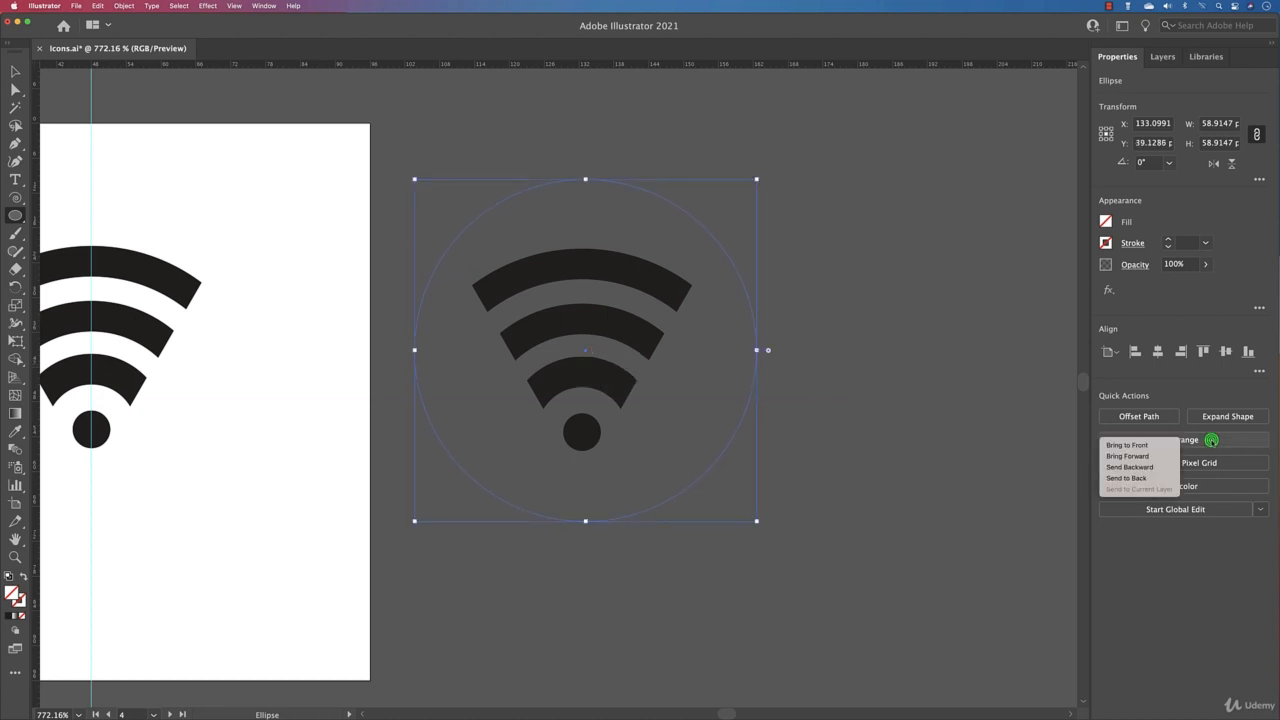
left_click(1130, 478)
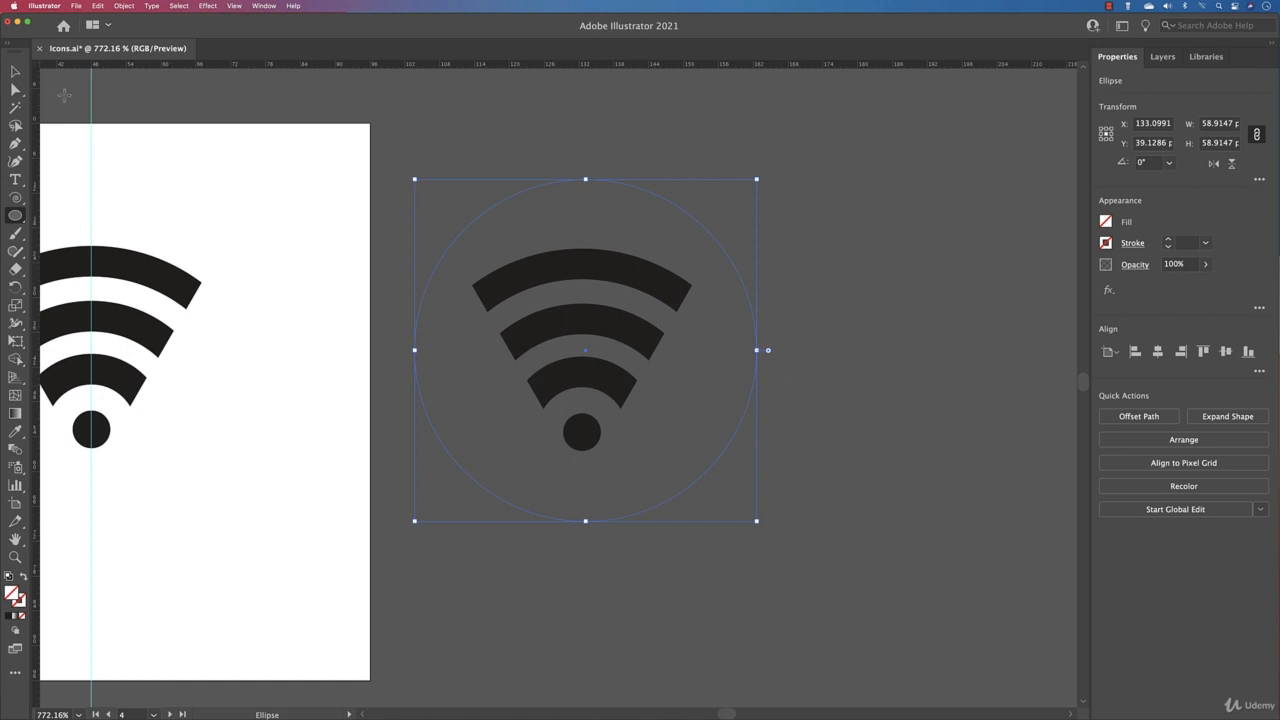
left_click(15, 71)
left_click(896, 312)
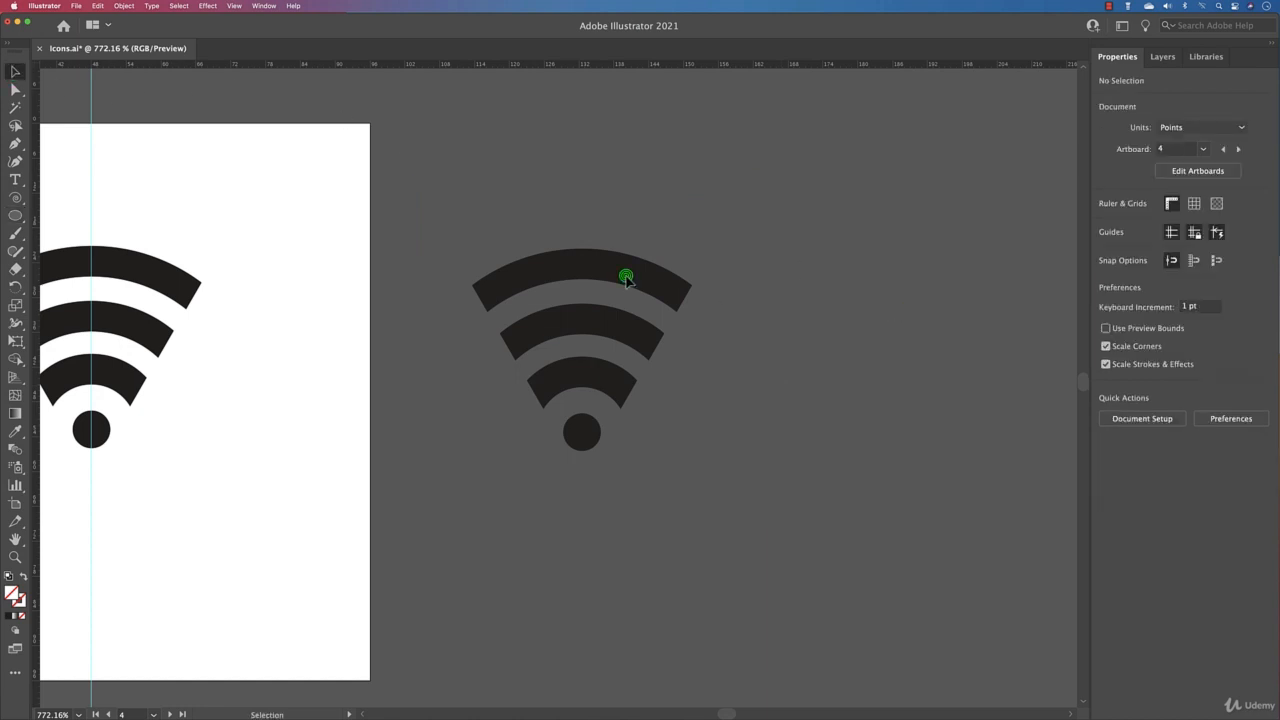
Step: Isolate the copied clip group and set the stroke of its three arcs to white
double_click(580, 266)
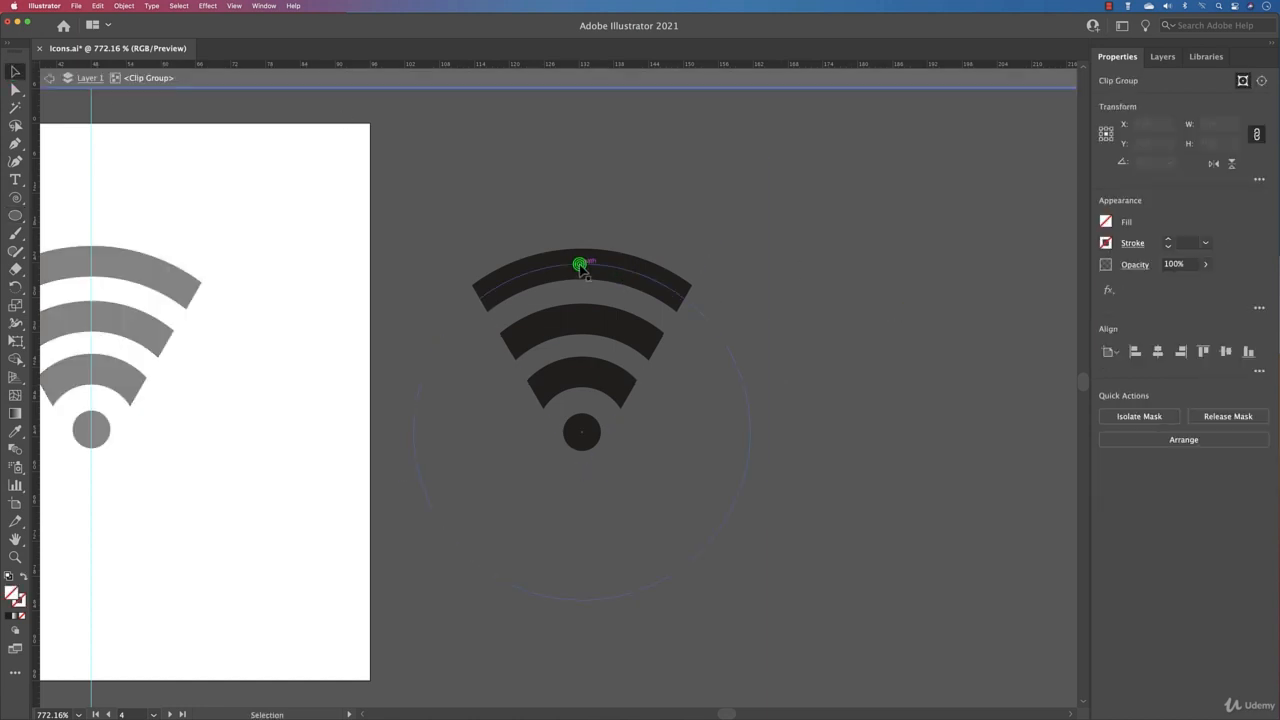
left_click(580, 265)
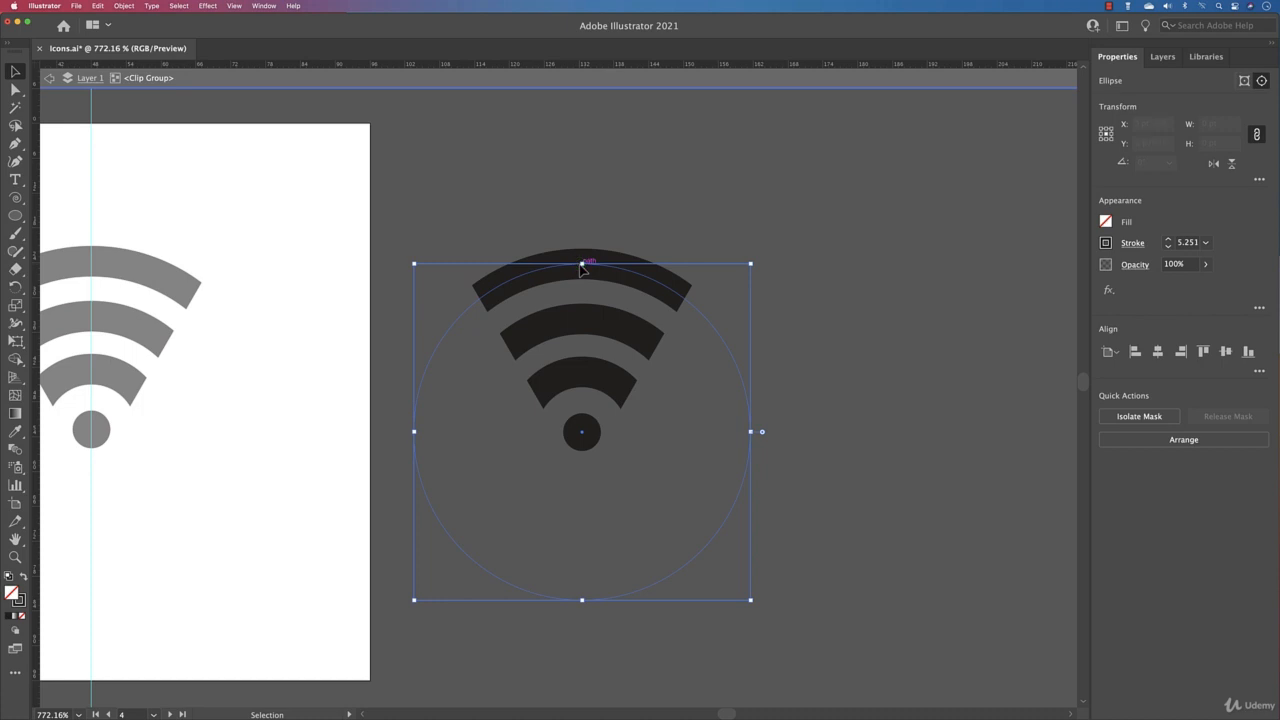
left_click(590, 323, "shift")
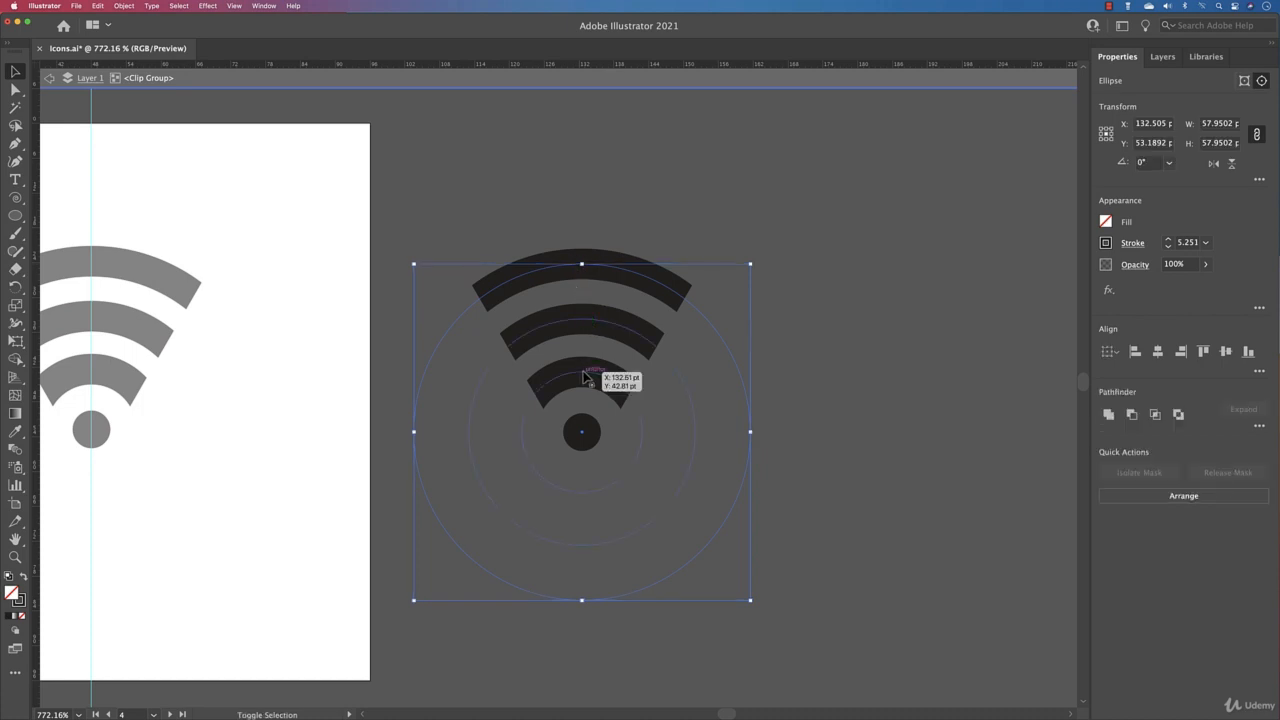
left_click(583, 375, "shift")
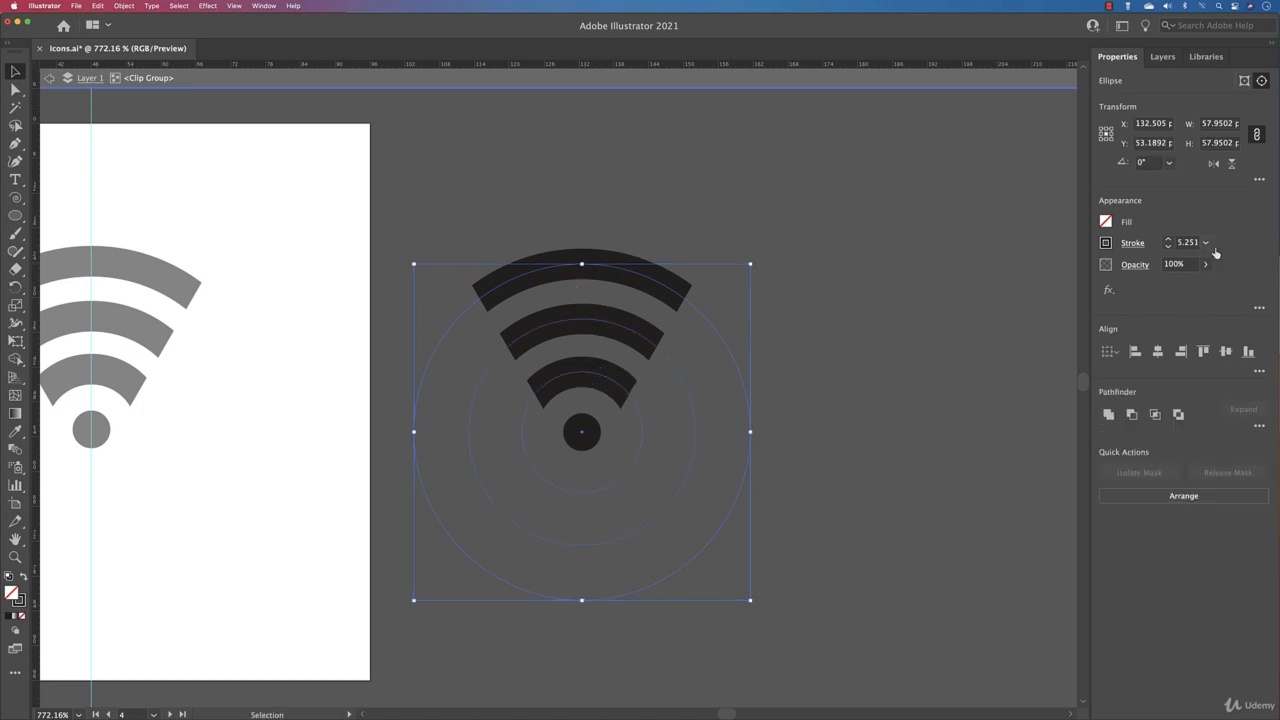
left_click(1107, 243)
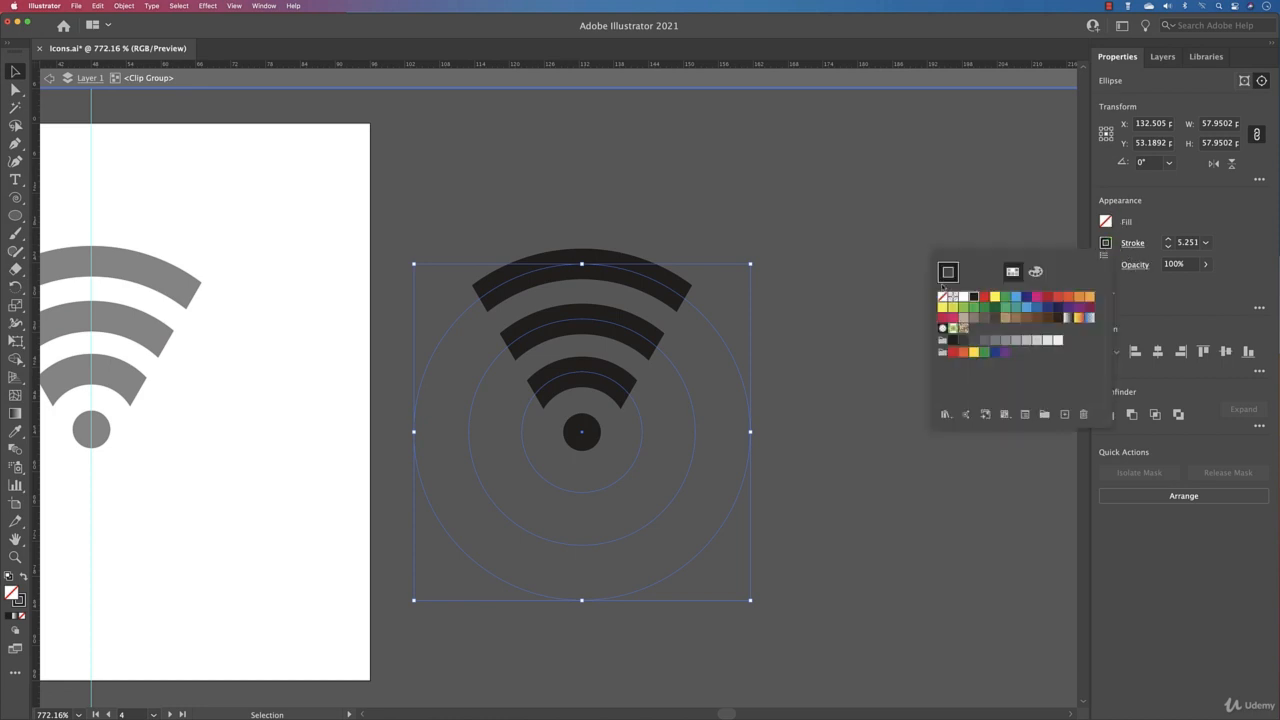
left_click(960, 297)
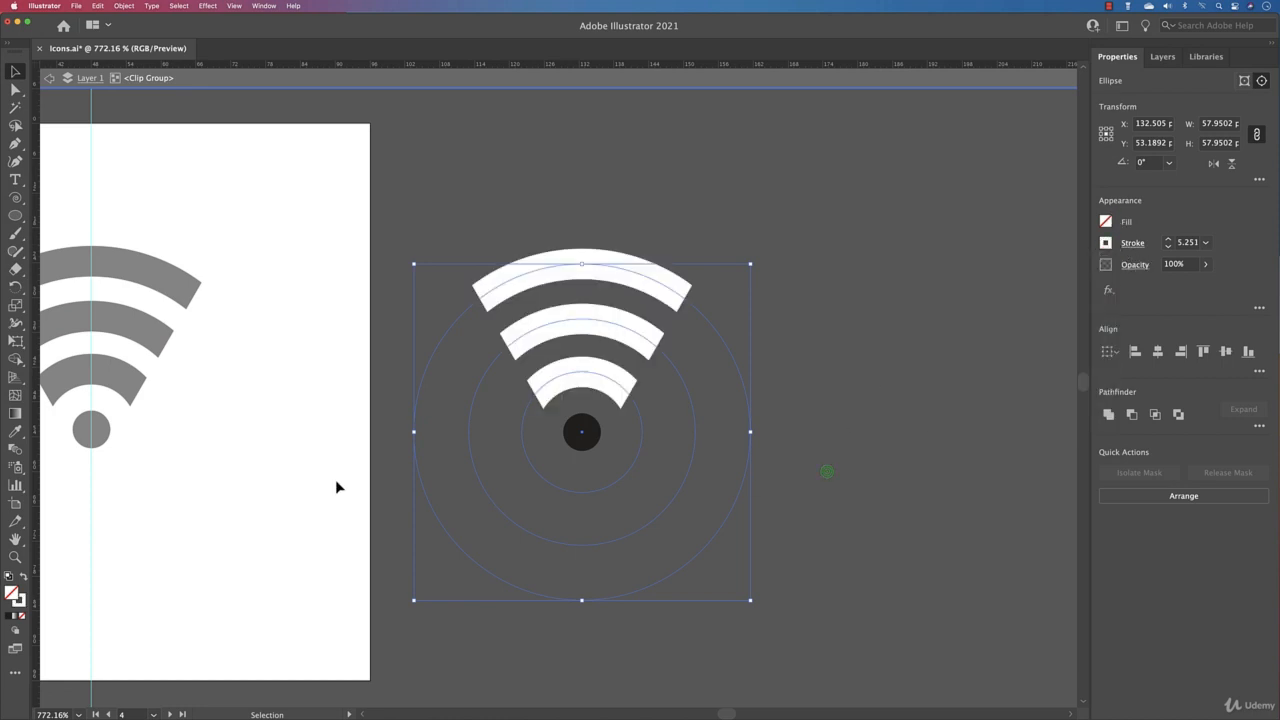
Step: Fill the copied icon's dot with white and leave the clip group's isolation
left_click(582, 432)
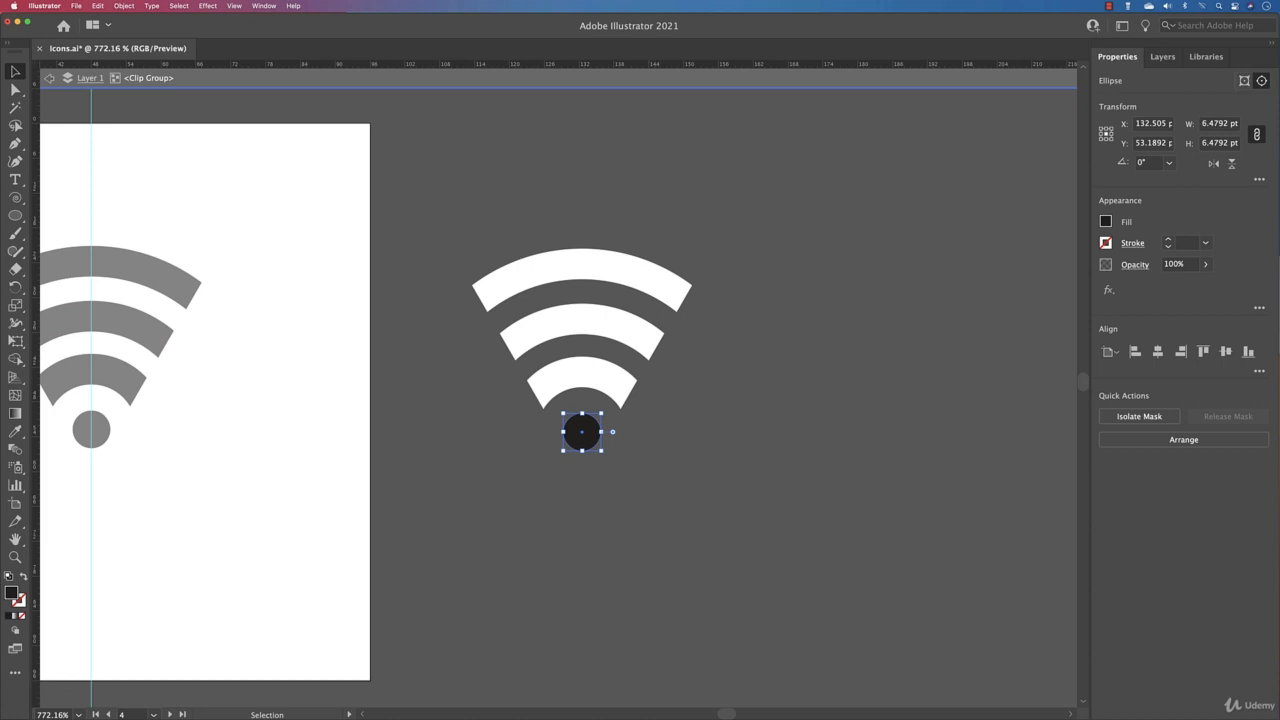
left_click(1106, 222)
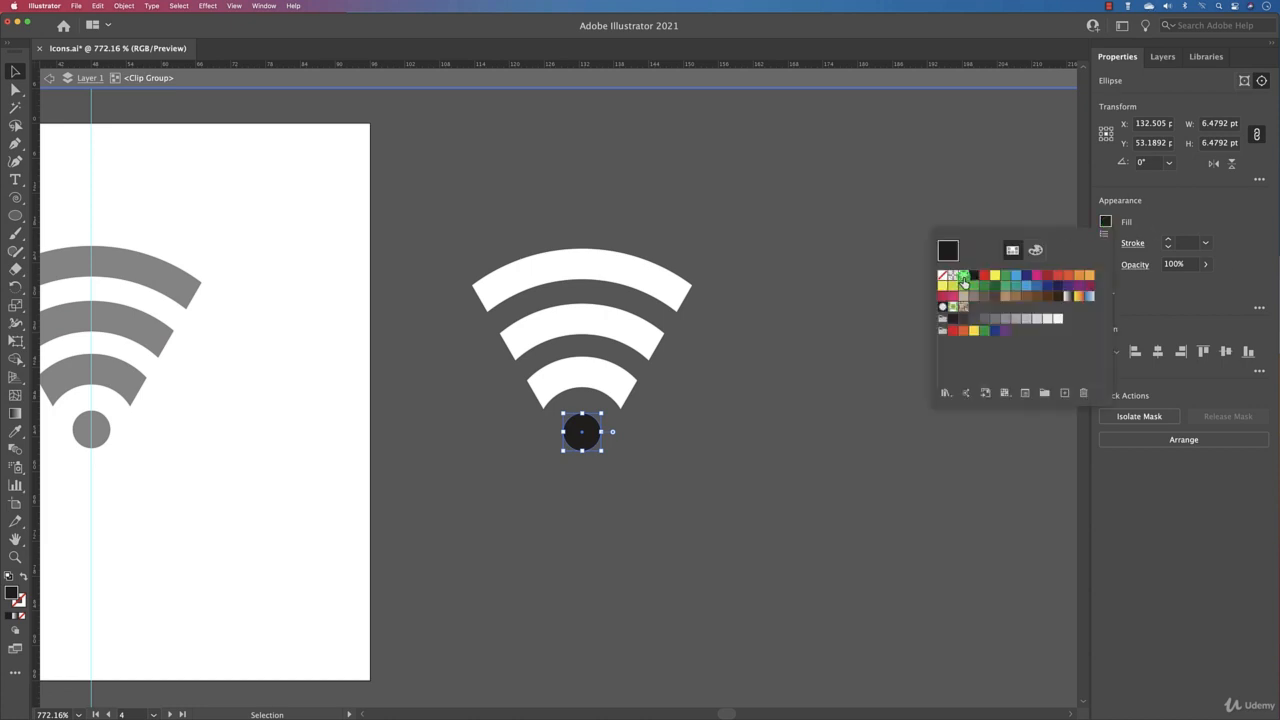
left_click(963, 281)
left_click(791, 467)
left_click(791, 467)
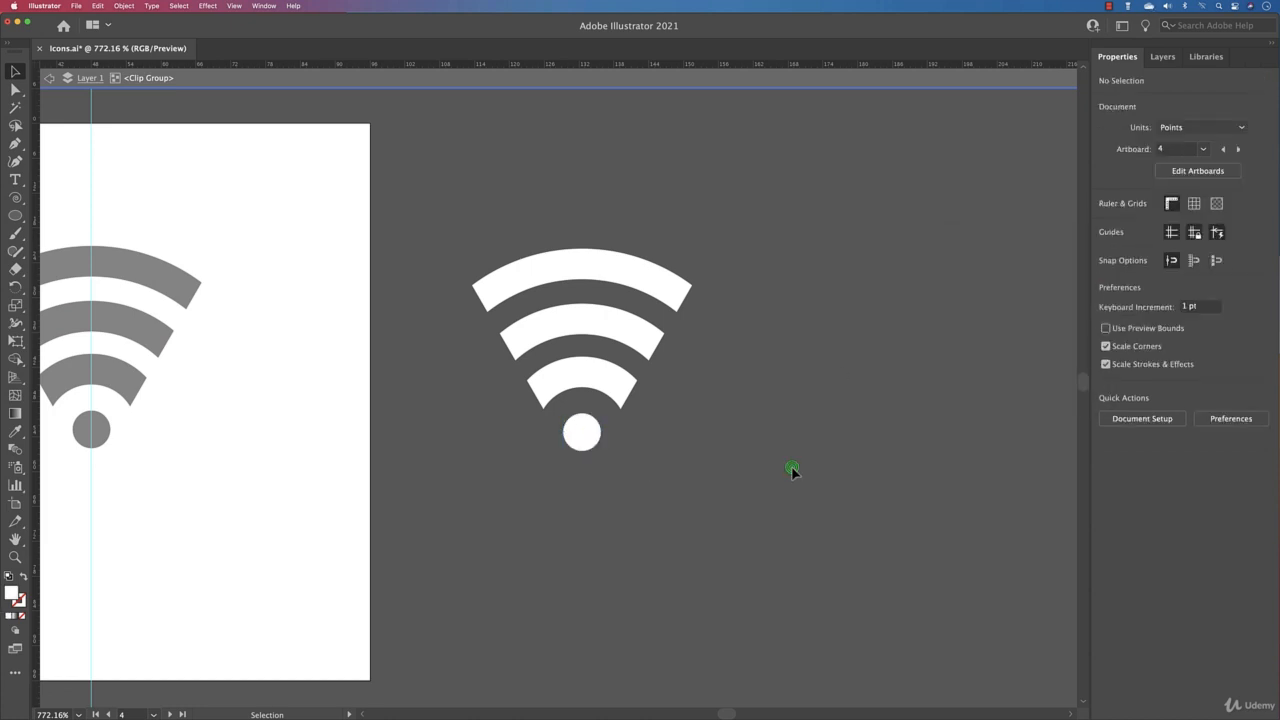
Step: Select only the circle behind the white Wi-Fi icon and fill it with black
left_click_drag(710, 228, 664, 229)
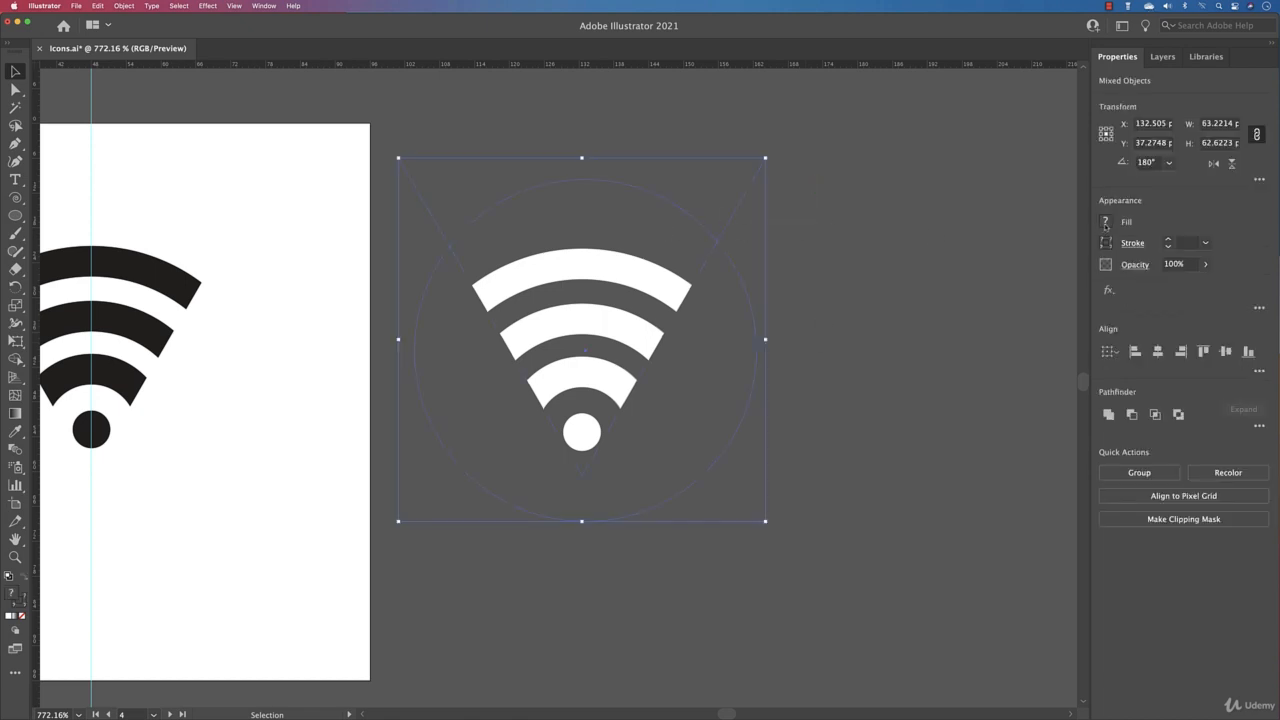
left_click(889, 277)
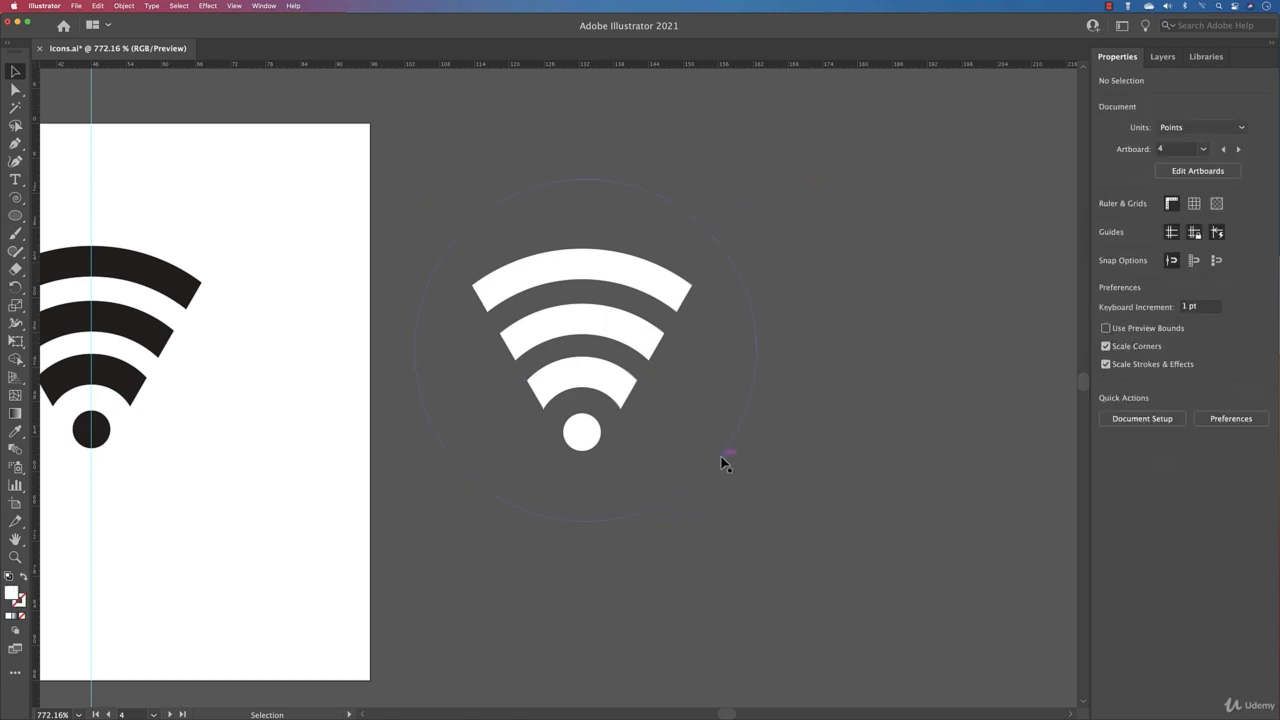
left_click(724, 462)
left_click(1105, 221)
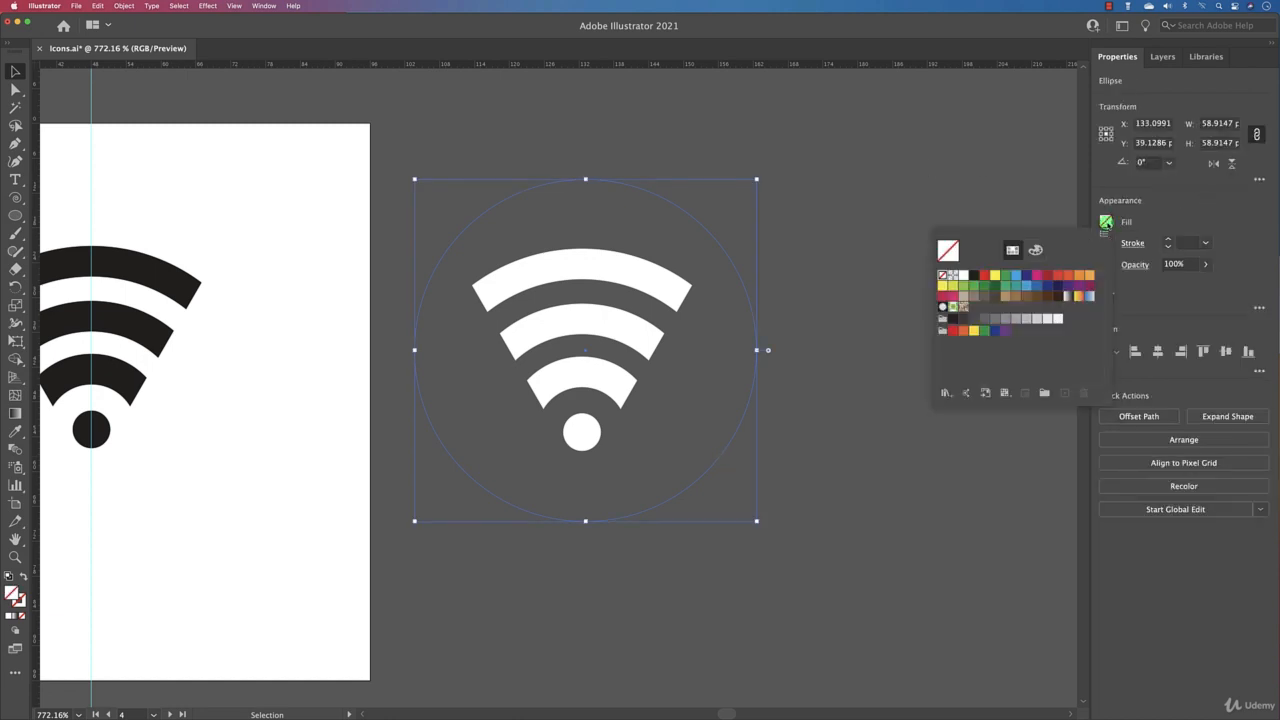
left_click(974, 276)
left_click(862, 445)
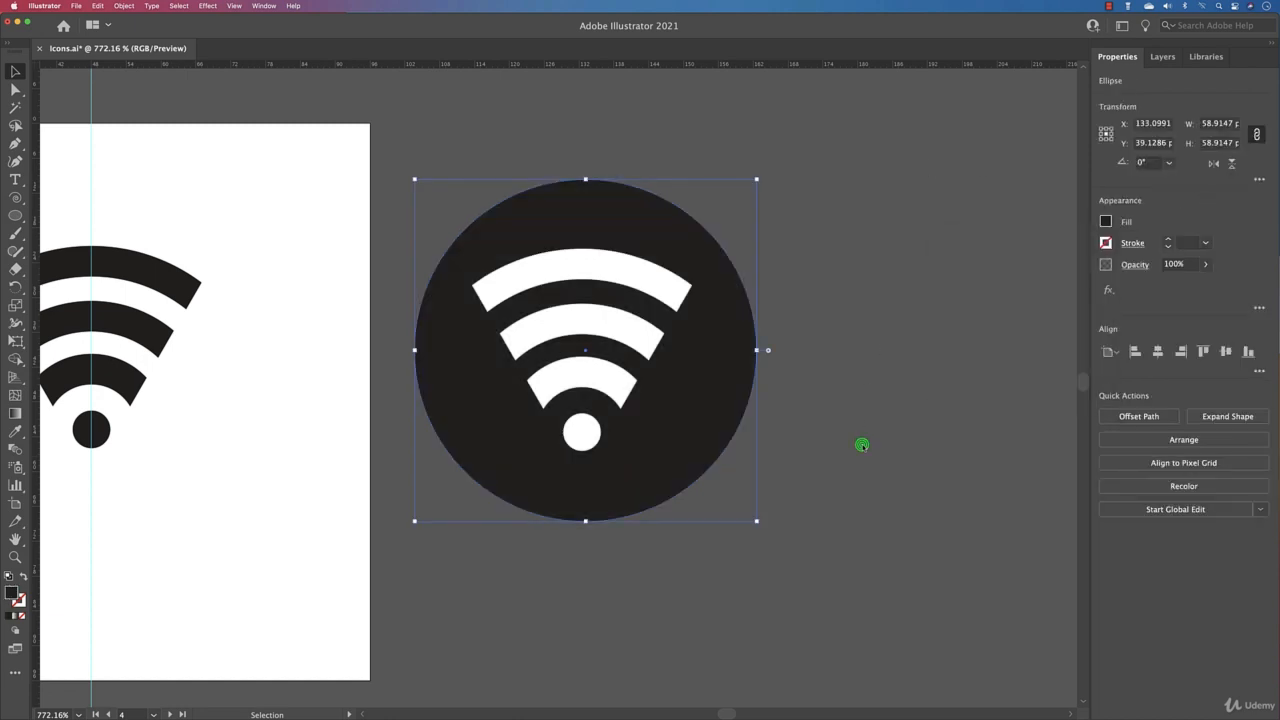
Step: Deselect the black circle and compare the original Wi-Fi icon with the inverted circular version
left_click(862, 447)
key("space")
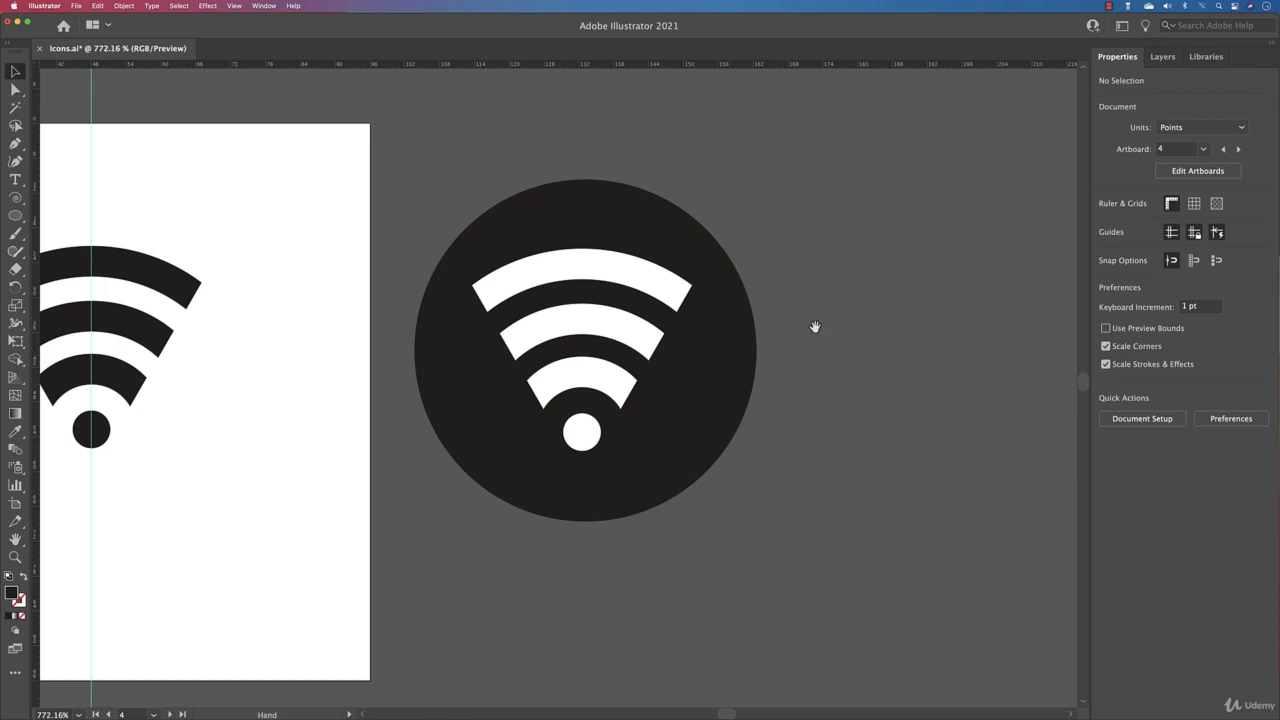
left_click_drag(814, 329, 985, 299)
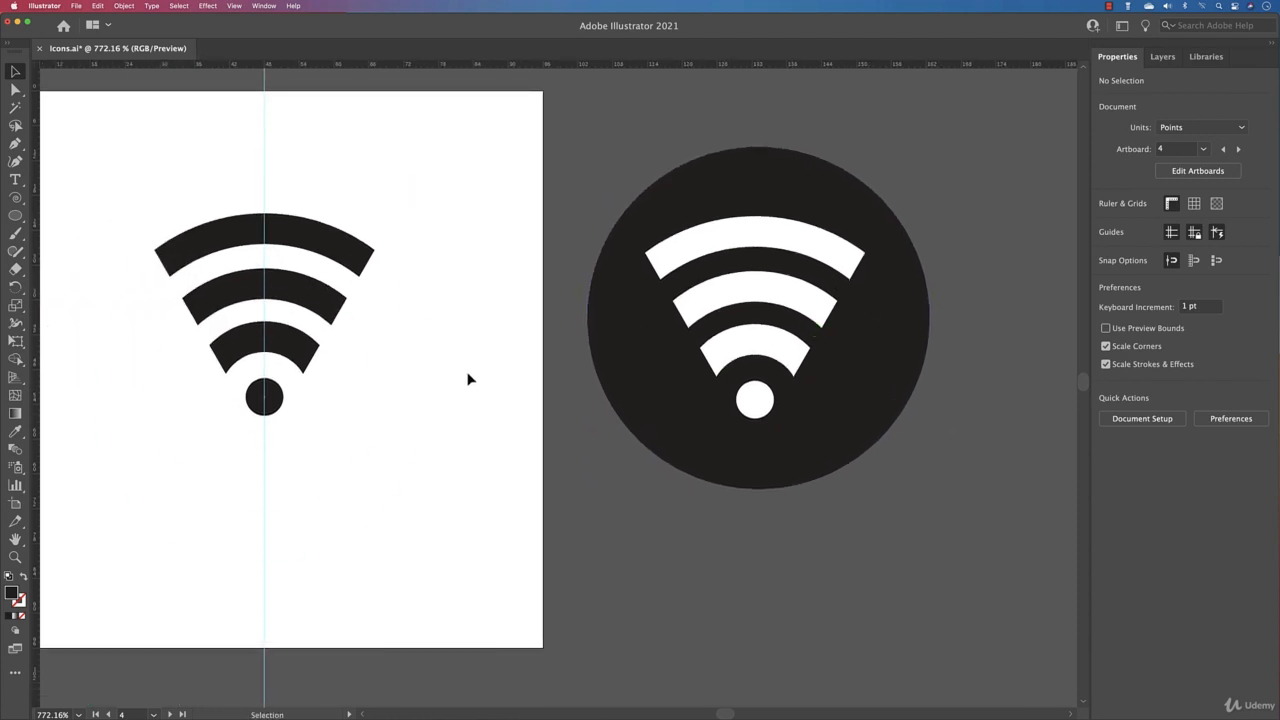
key("space")
left_click_drag(457, 371, 646, 389)
left_click_drag(626, 228, 269, 502)
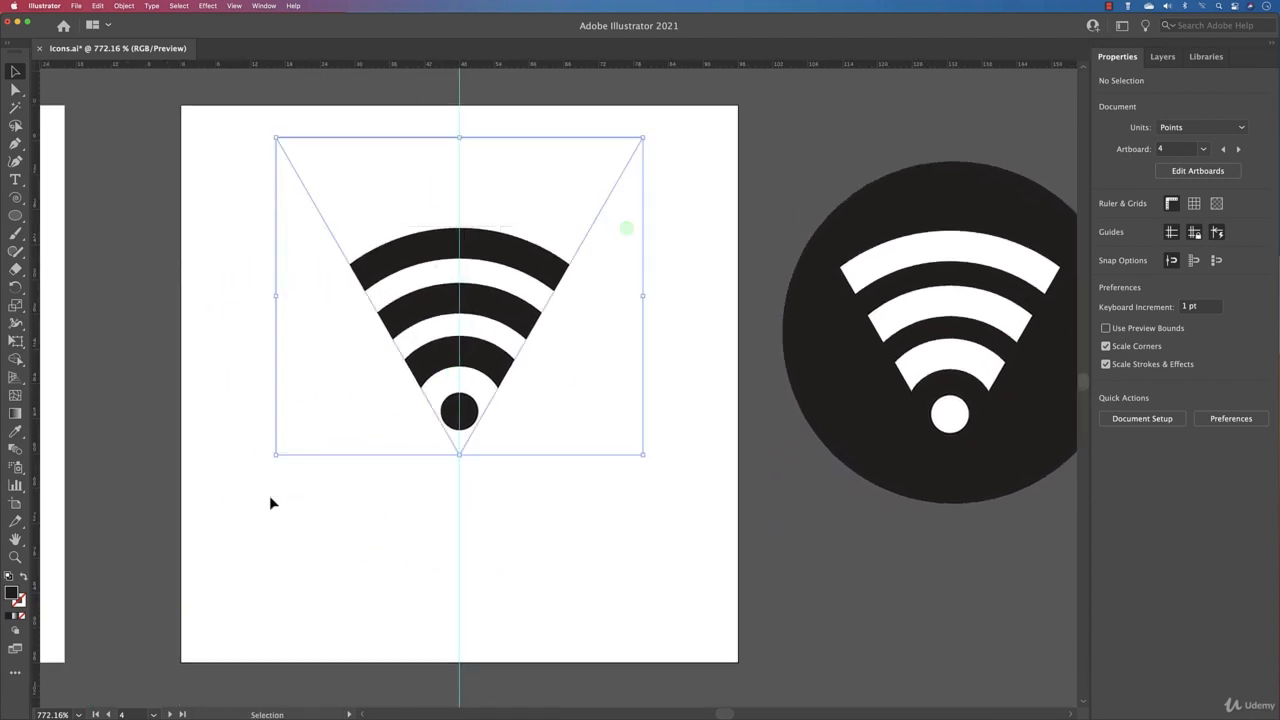
mouse_move(459, 412)
left_mouse_down()
mouse_move(331, 340)
mouse_move(440, 391)
mouse_move(461, 431)
left_mouse_up()
key("space")
left_click_drag(659, 434, 180, 377)
key("space")
left_click_drag(274, 239, 657, 362)
left_click(123, 177)
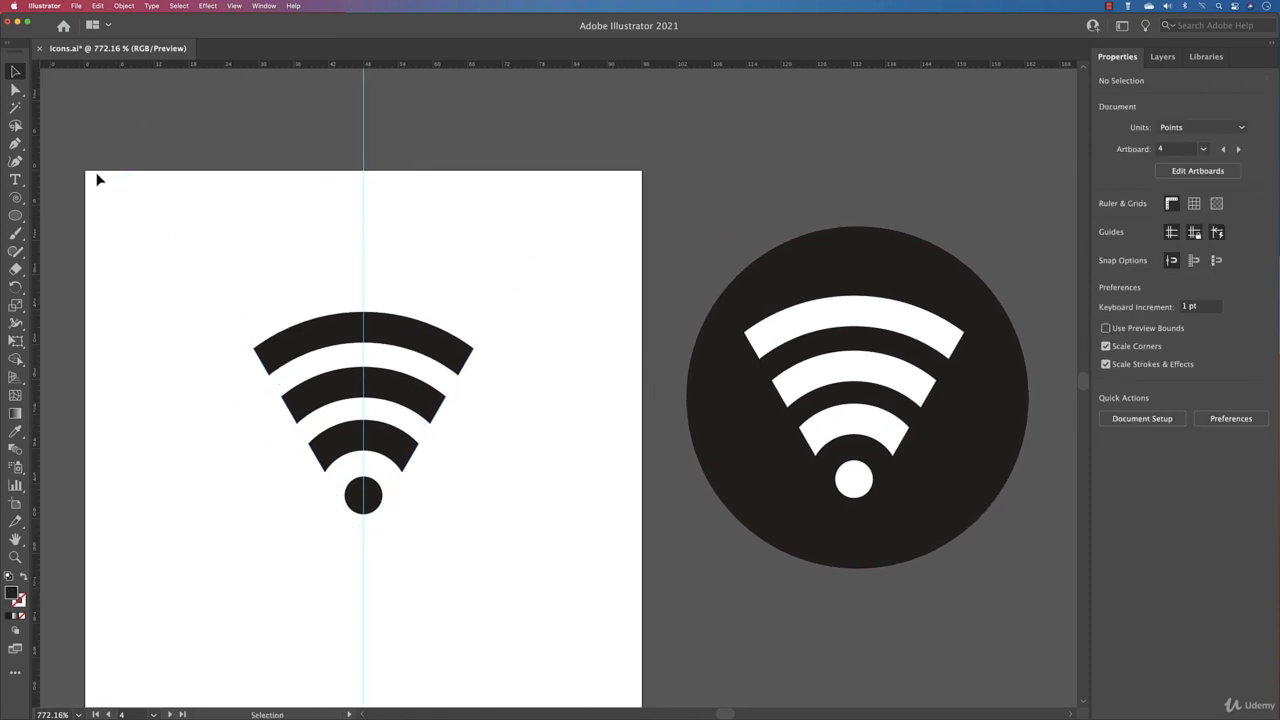
Step: Duplicate the fourth artboard with its artwork about 108 pt to the right, over the inverted Wi-Fi icon
left_click(15, 503)
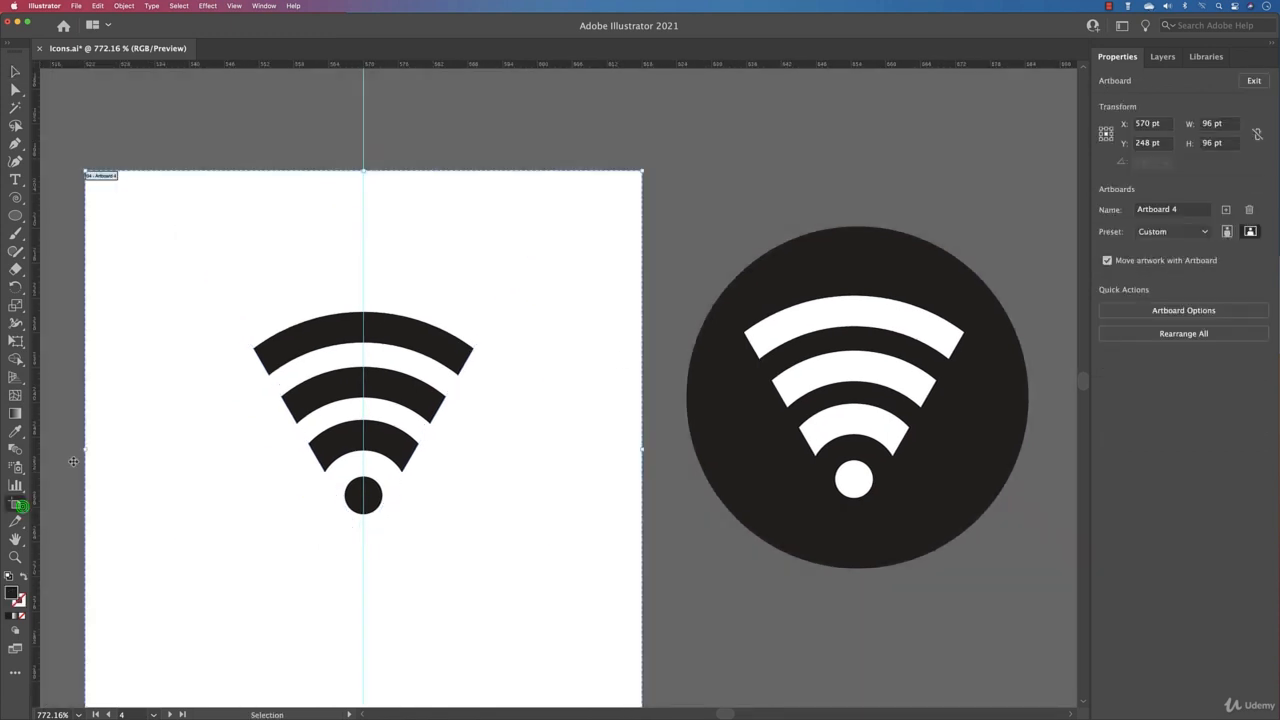
left_click_drag(95, 177, 723, 183)
left_click_drag(1054, 411, 749, 260)
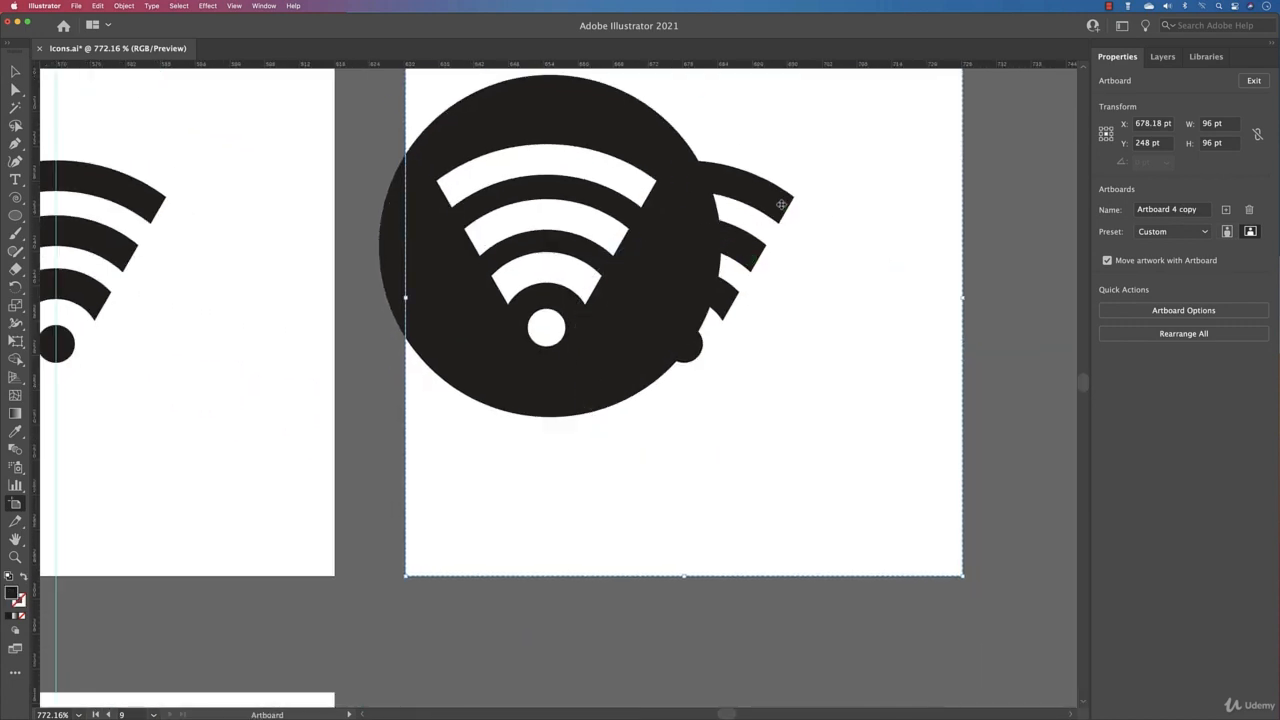
Step: Delete the duplicated black Wi-Fi clip group from the new artboard
key("v")
left_click(782, 206)
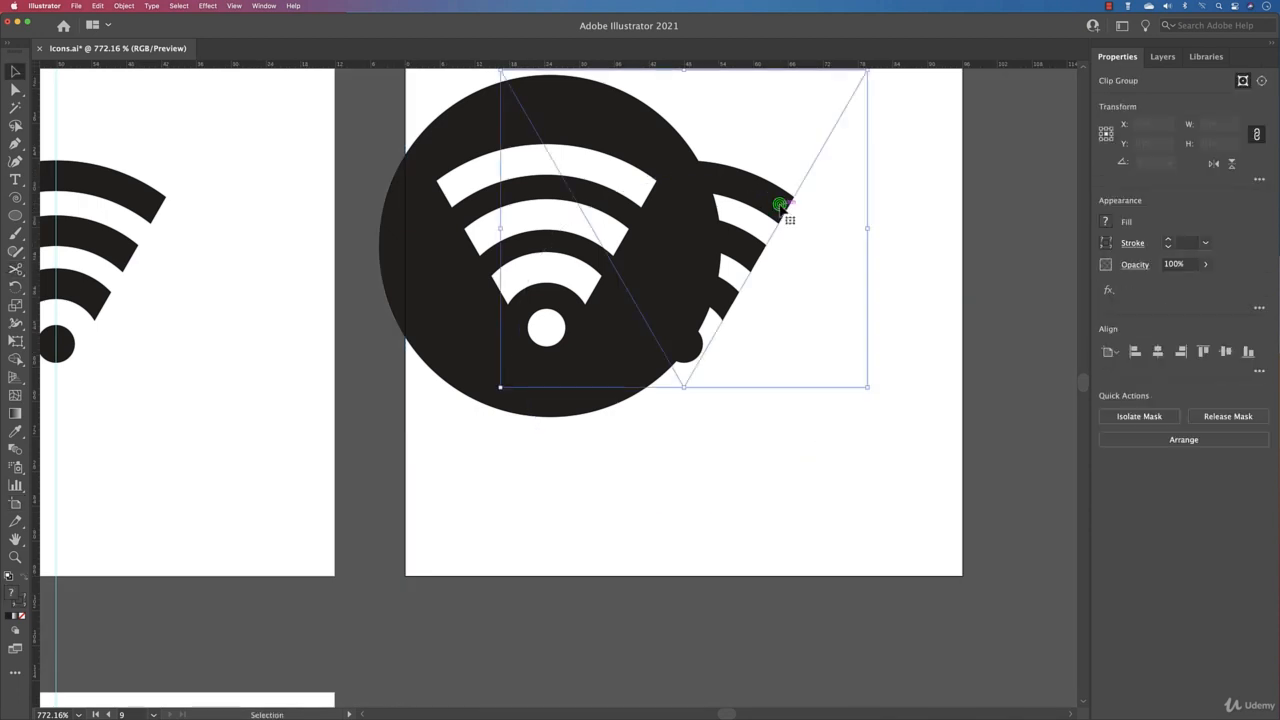
key("Delete")
Step: Move the black circle and white Wi-Fi icon together to the middle of the new artboard and deselect them
left_click(660, 222)
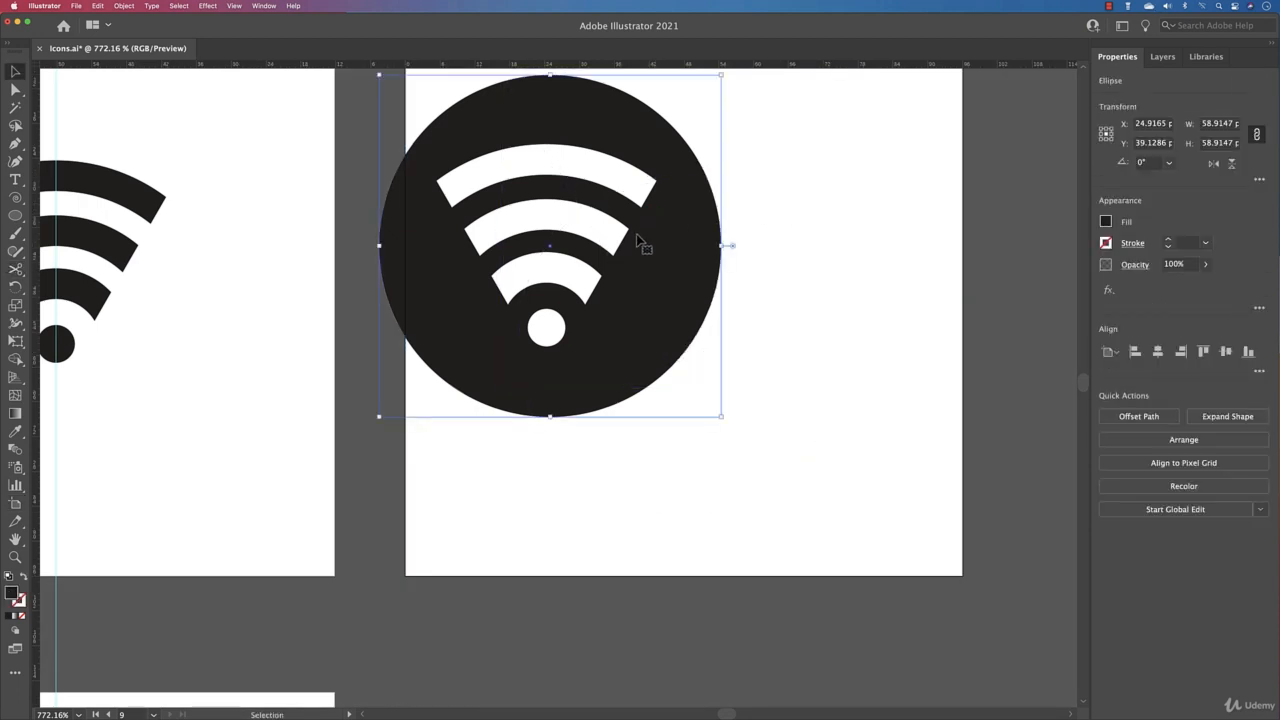
left_click(546, 329, "shift")
left_click_drag(546, 330, 679, 394)
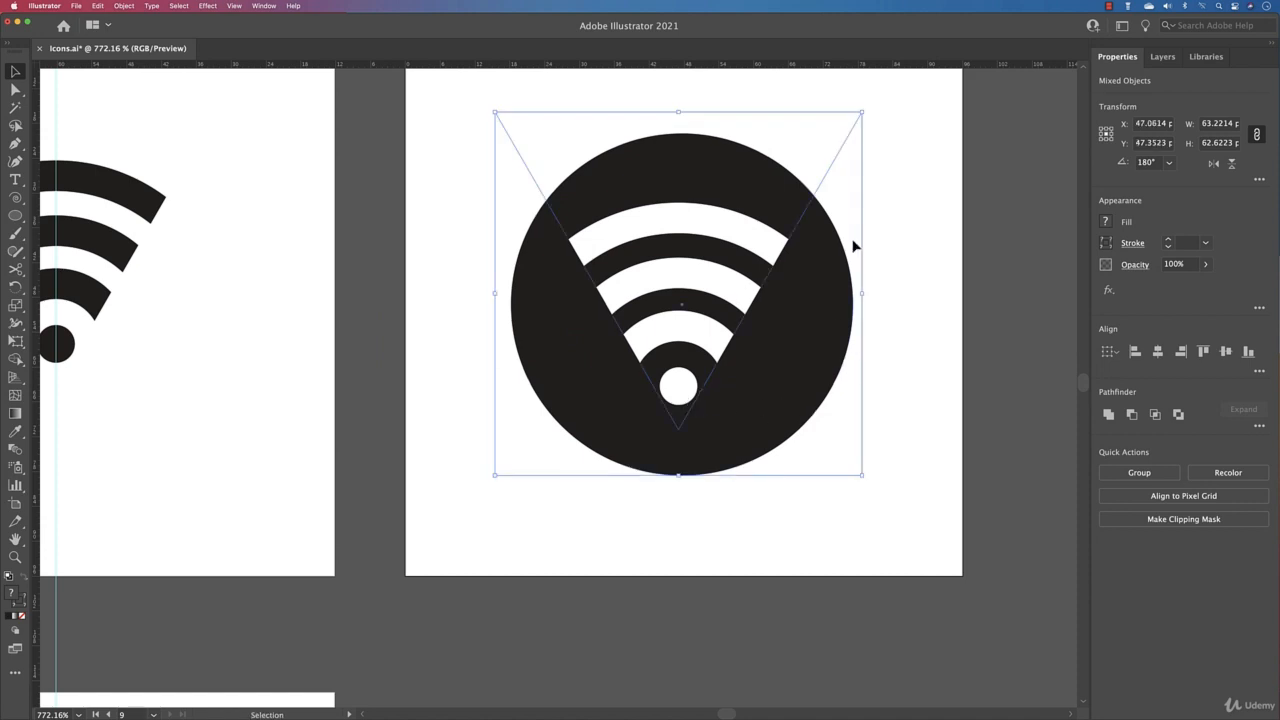
key("a")
key("super+minus")
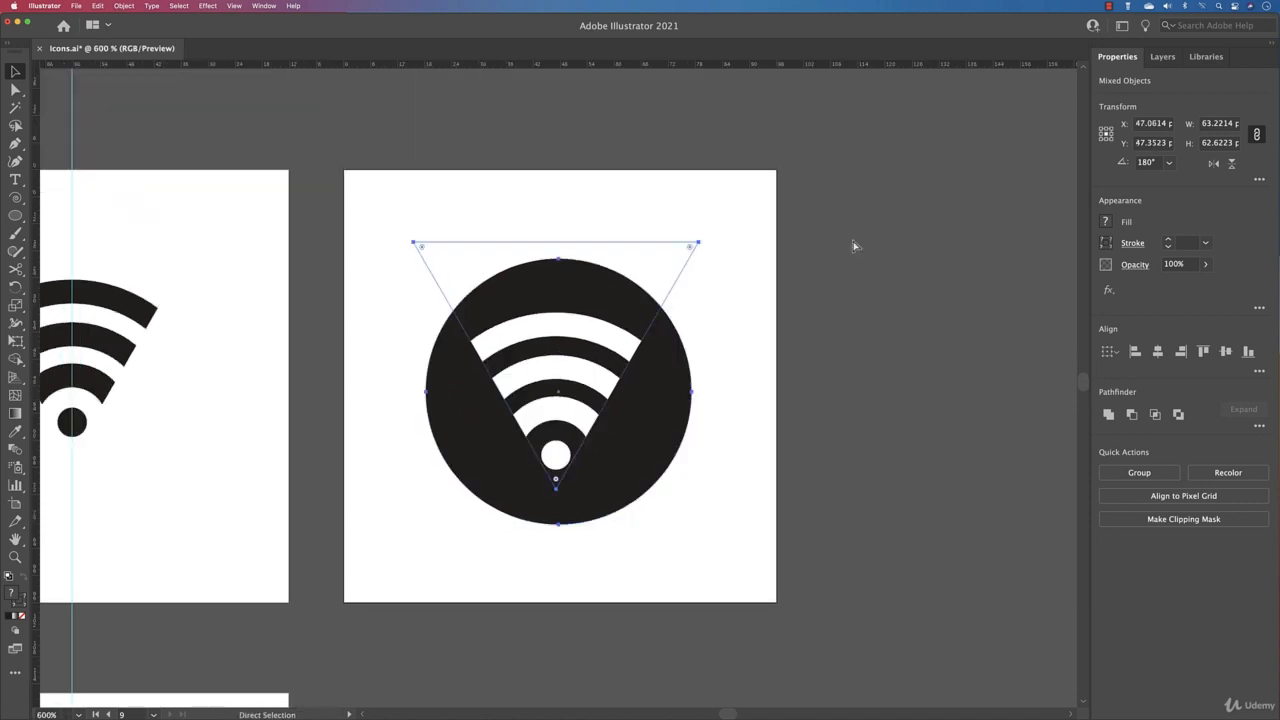
key("v")
left_click(735, 207)
Step: Review the two Wi-Fi artboards side by side and fit all artboards in the window
left_click_drag(448, 302, 673, 300)
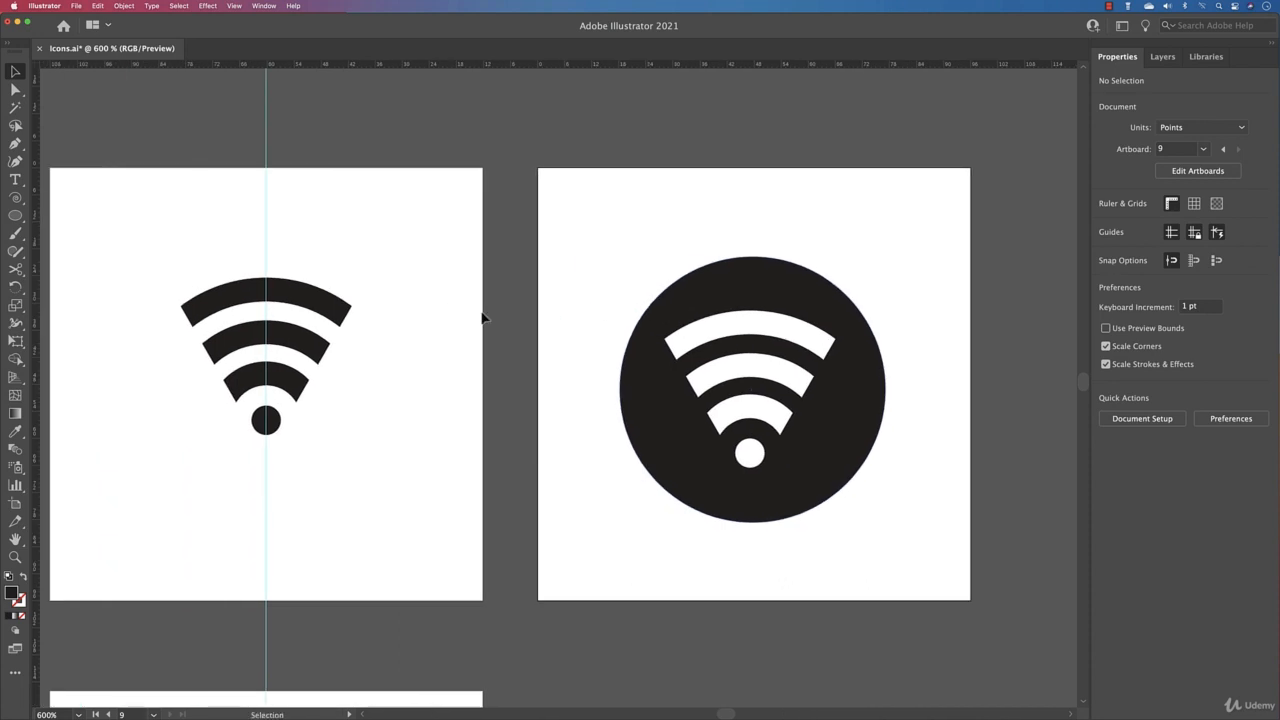
scroll(409, 355, "right", 1)
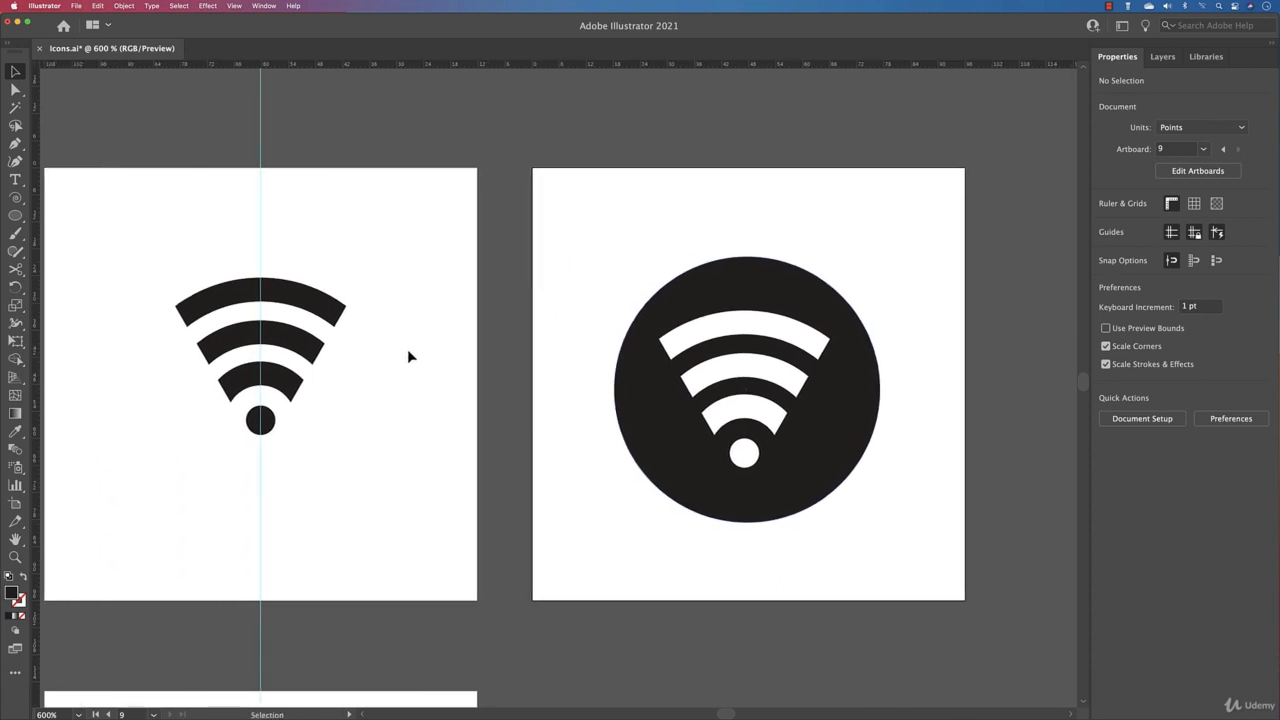
scroll(408, 356, "down", 1)
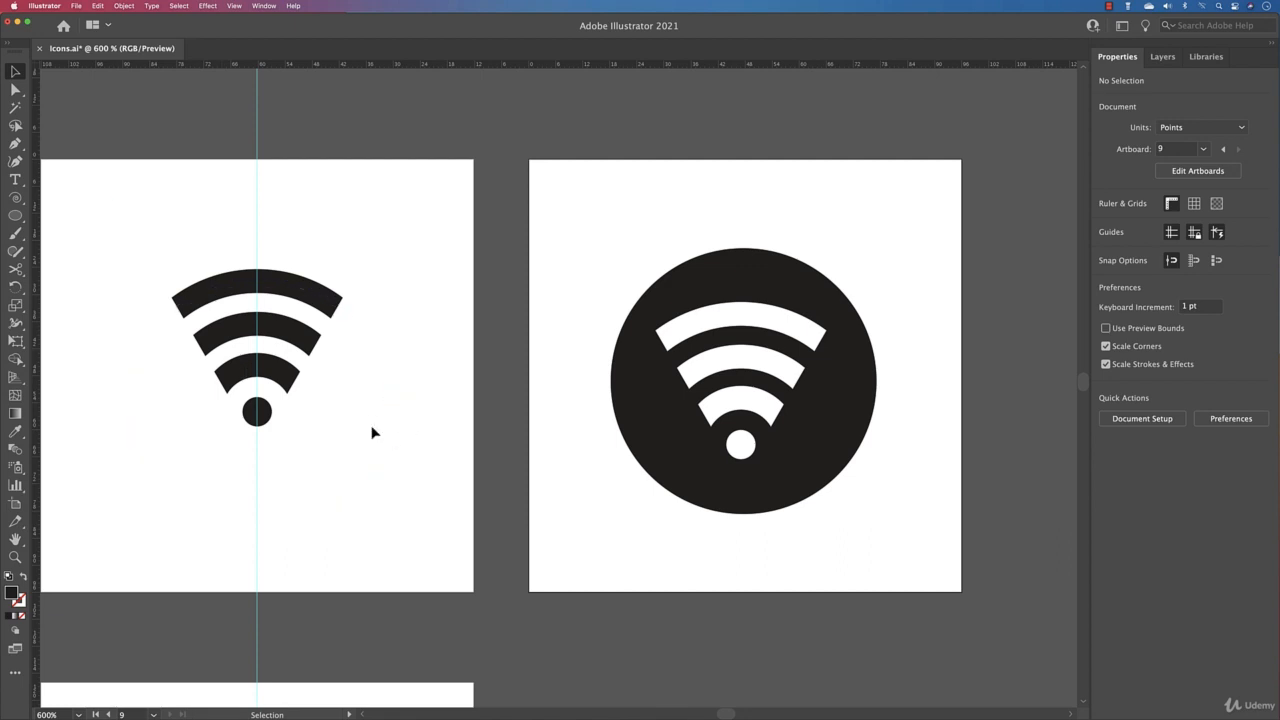
key("a")
key("super+alt+0")
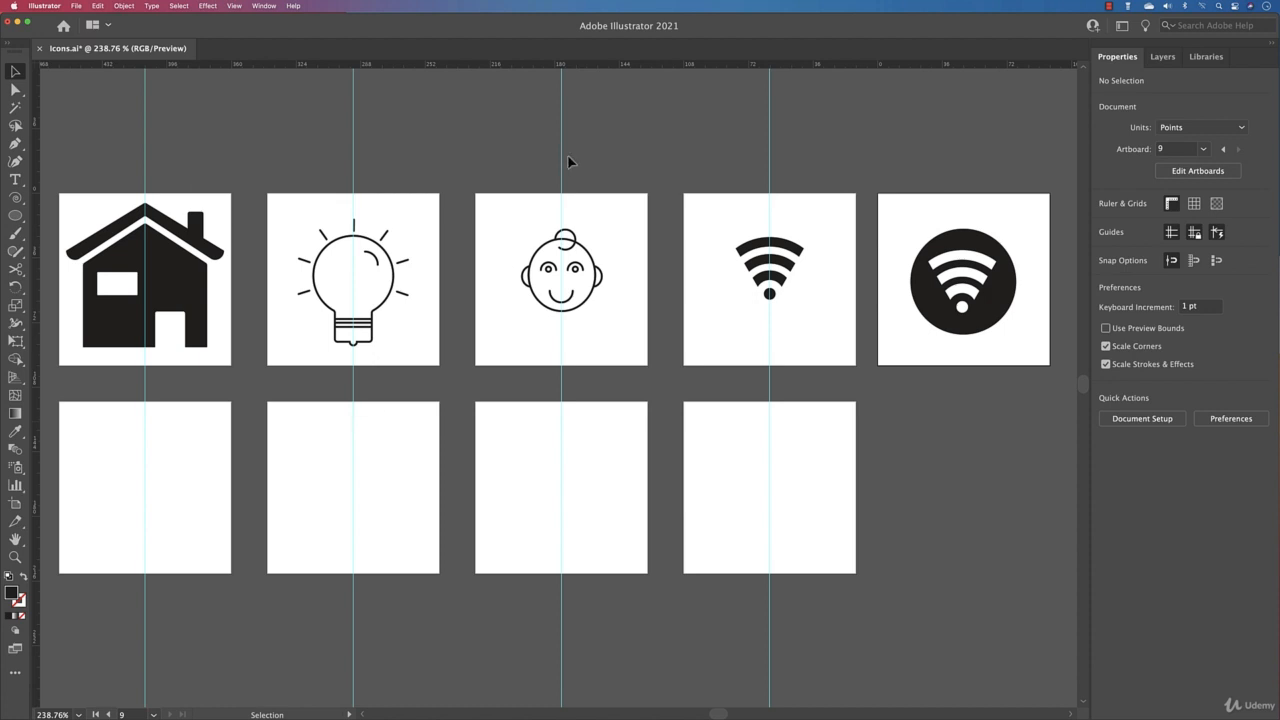
left_click(1107, 7)
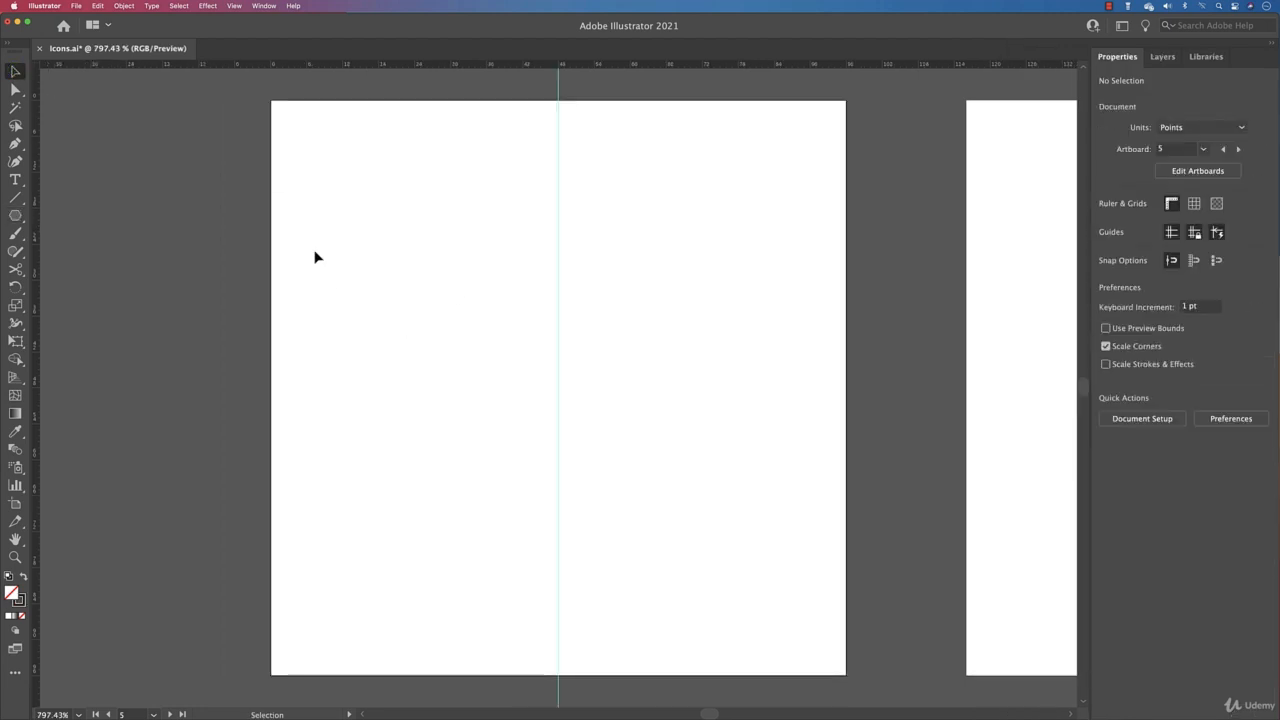
Step: Create a three-sided polygon on artboard 5 and resize it to about 24.5 by 22.6 pt in the artboard's upper-left area
left_click(15, 215)
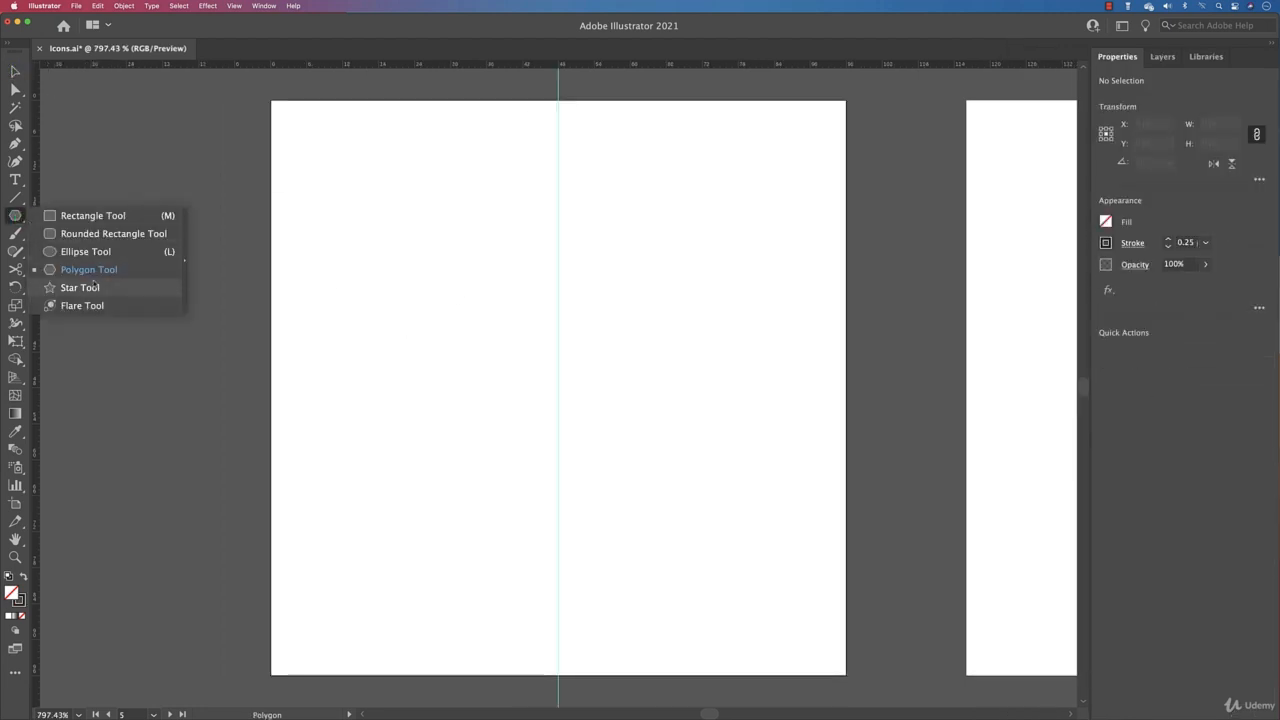
left_click(98, 272)
left_click(431, 294)
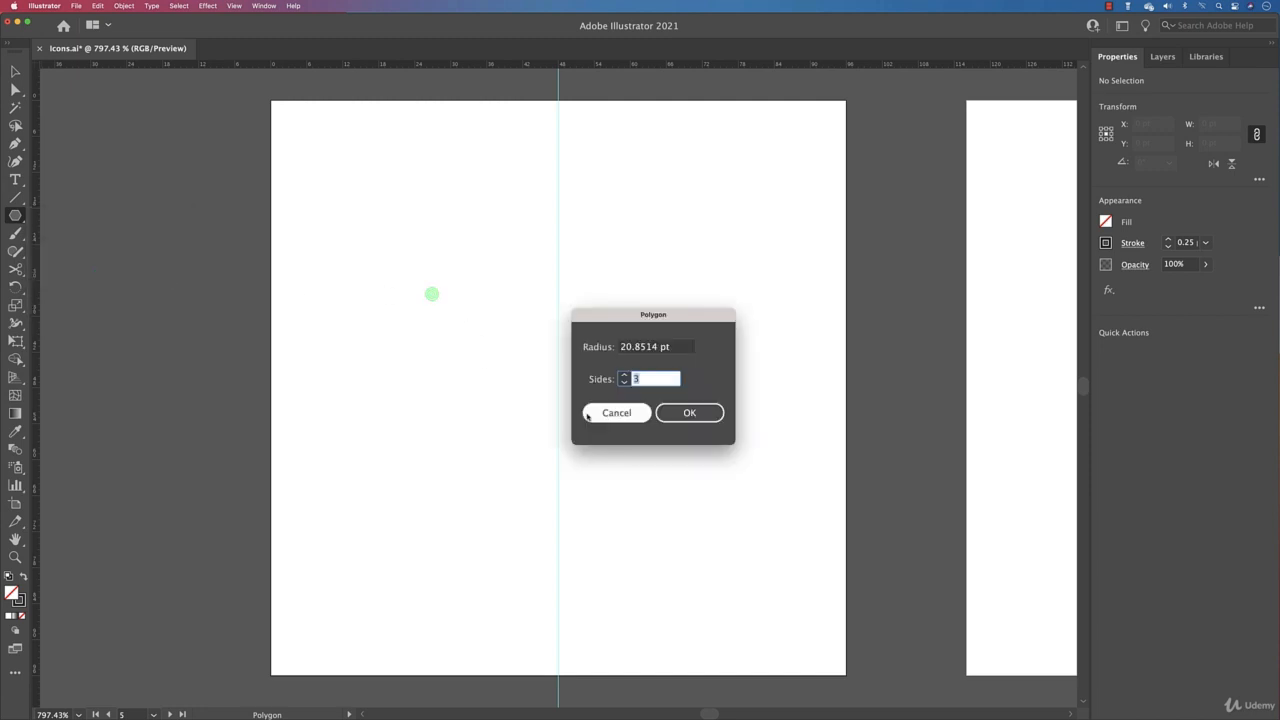
left_click(682, 414)
left_click_drag(542, 357, 481, 305)
left_click_drag(481, 237, 471, 237)
Step: Draw a rectangle about 9.3 pt wide and 11.5 pt high below the triangle and align both by their horizontal centres
left_click(15, 215)
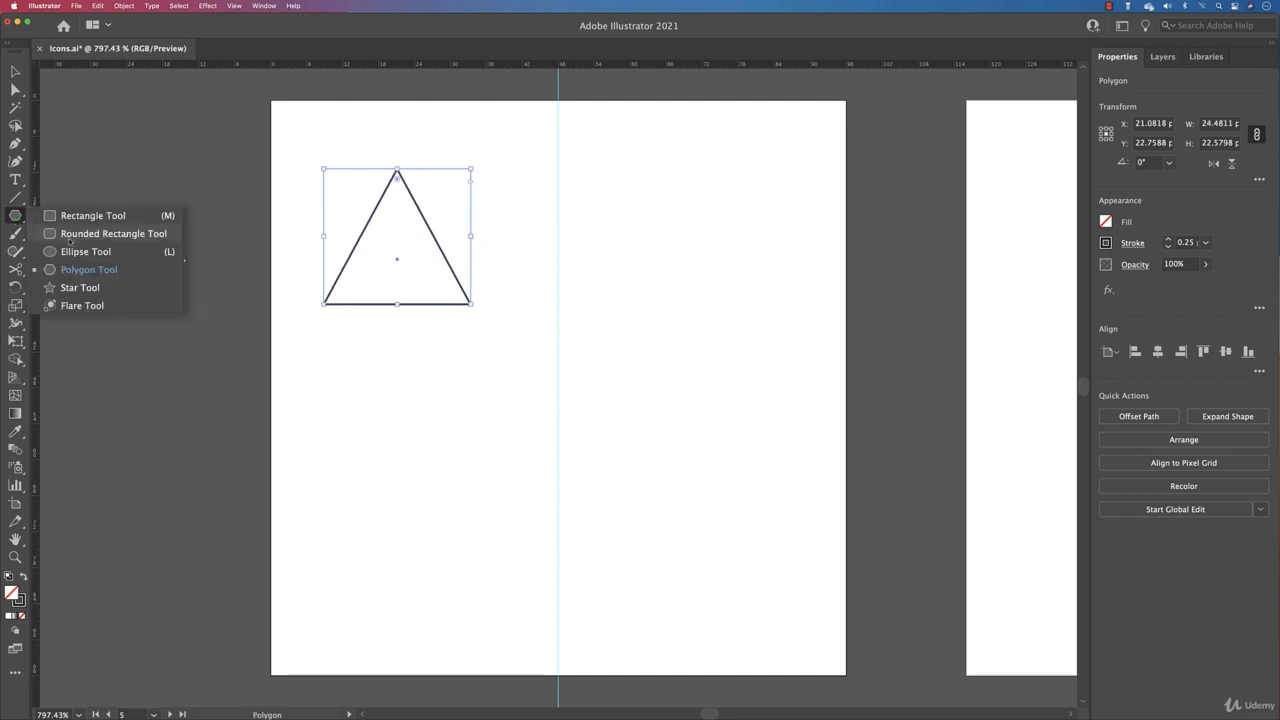
left_click(86, 216)
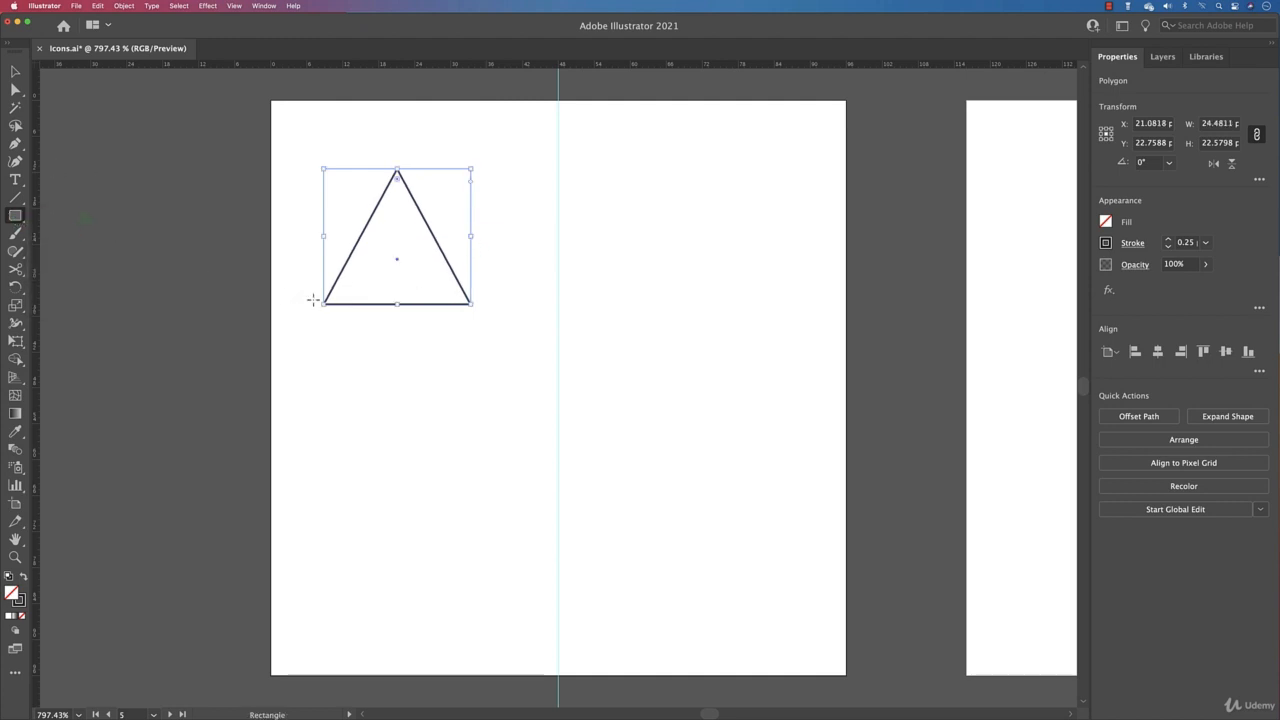
left_click_drag(369, 304, 424, 374)
key("v")
left_click_drag(260, 216, 531, 402)
left_click(1157, 351)
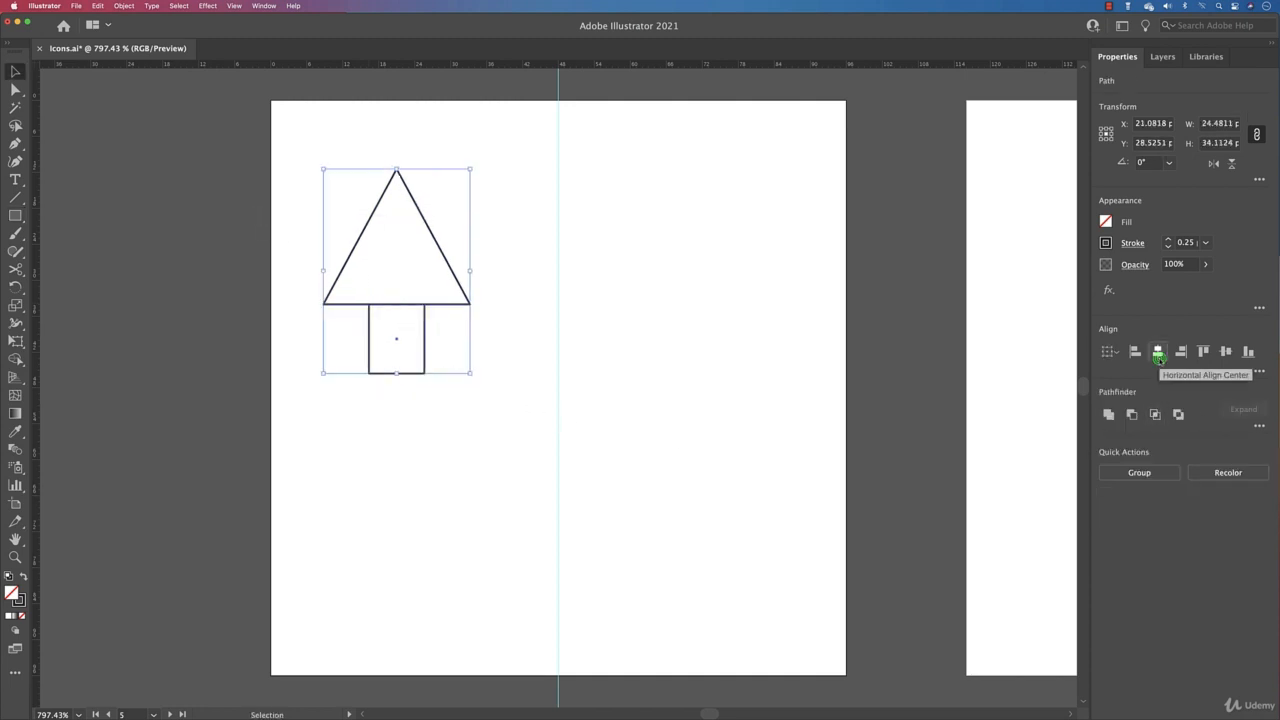
left_click(559, 429)
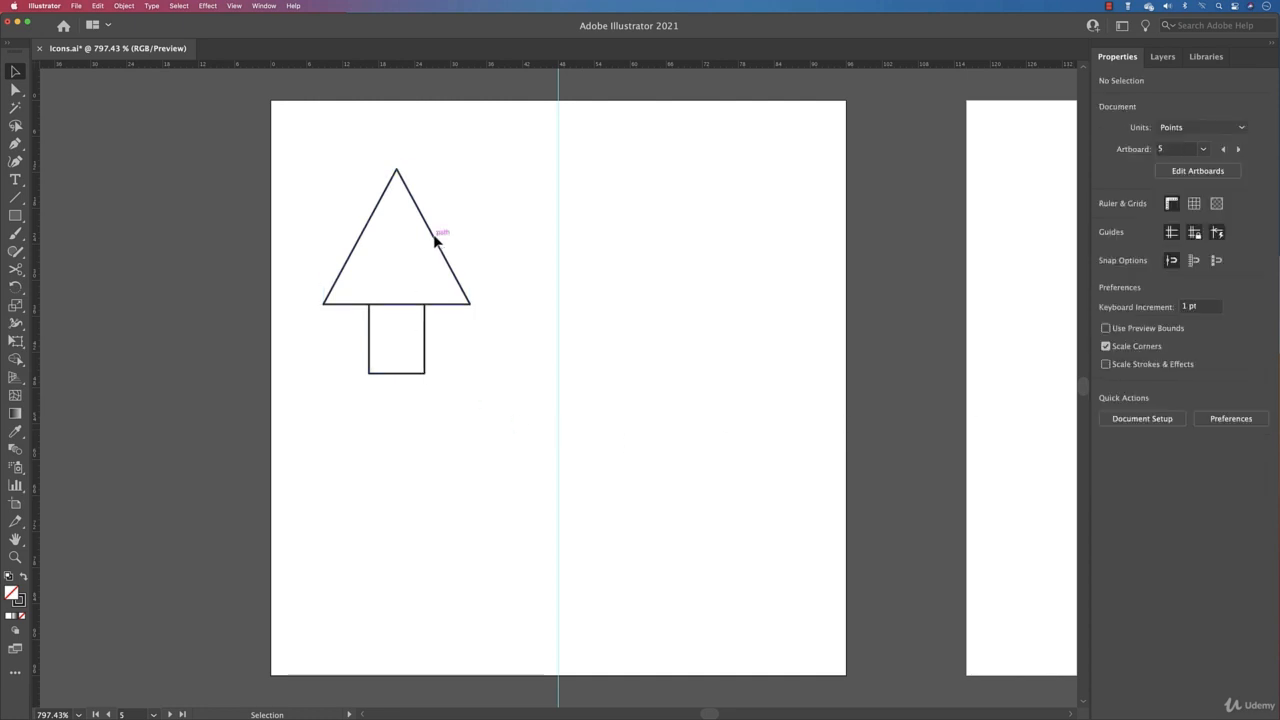
Step: Stretch the rectangle below the triangle downward to a height of about 15.2 pt
left_click(434, 240)
left_click(411, 375)
left_click_drag(396, 374, 394, 397)
Step: Merge the triangle and rectangle into a single arrow outline by removing their shared edge with the Shape Builder
left_click_drag(500, 255, 262, 412)
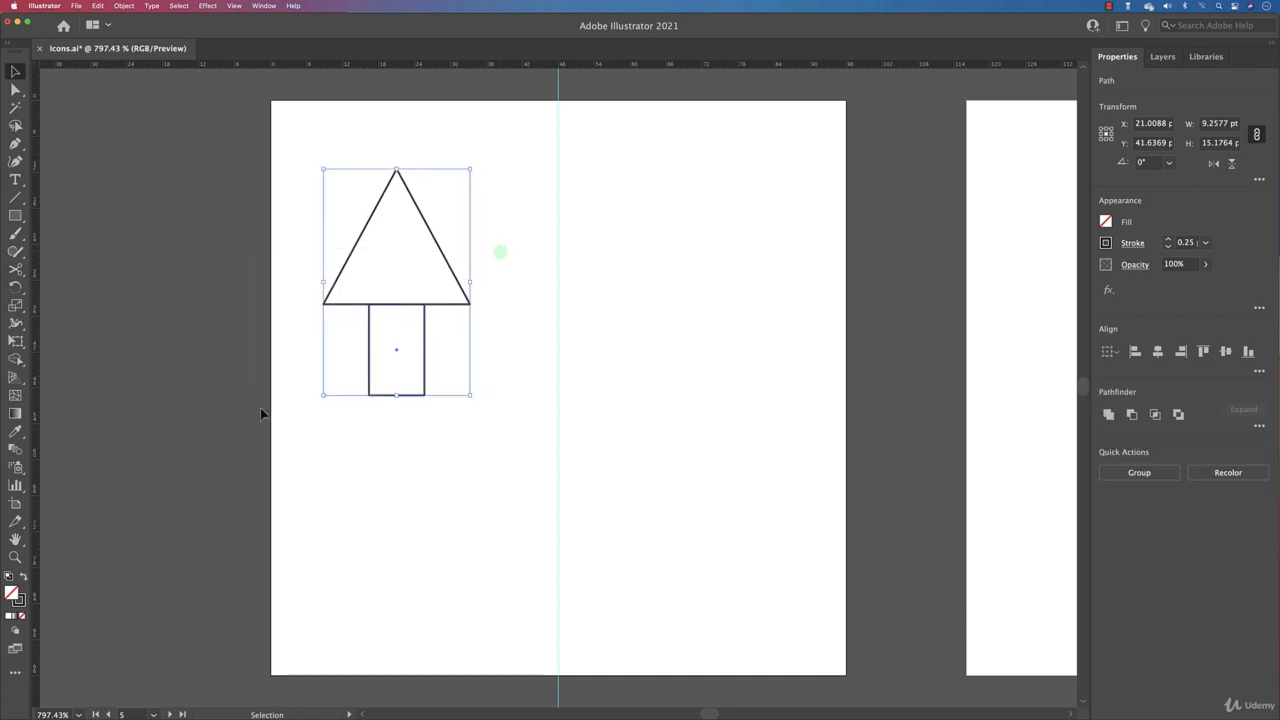
left_click(16, 360)
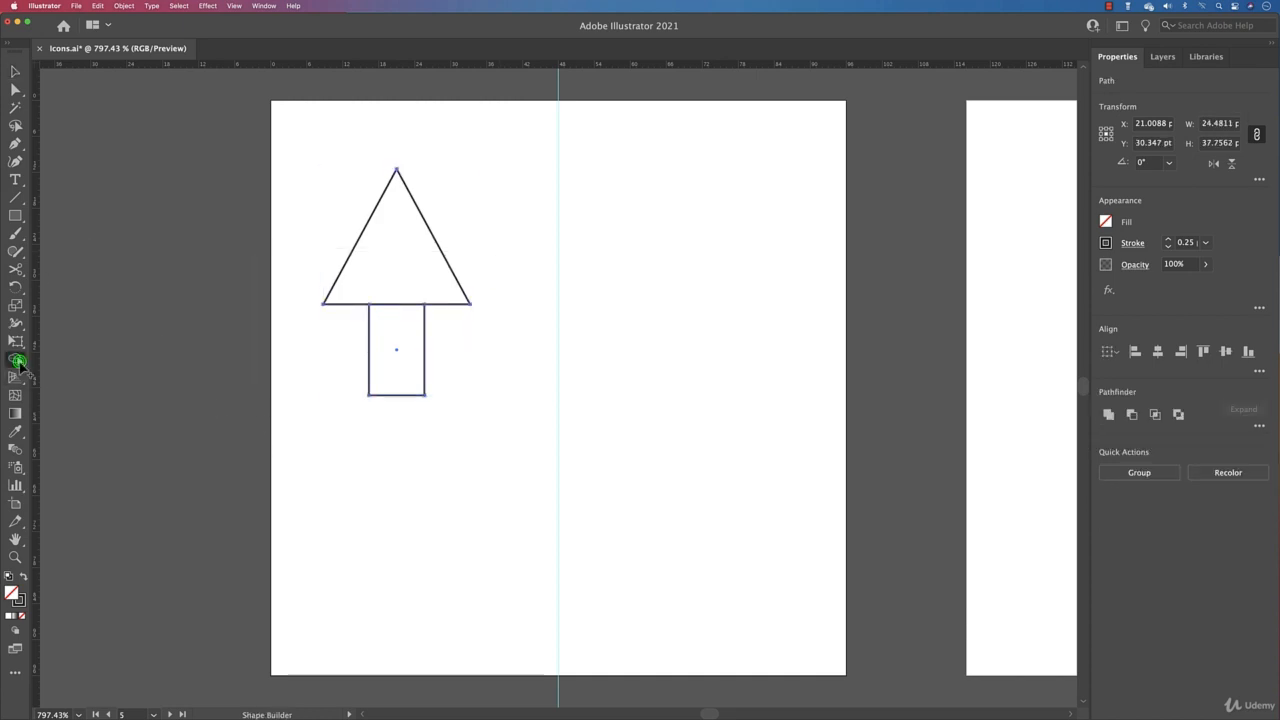
left_click(390, 305, "alt")
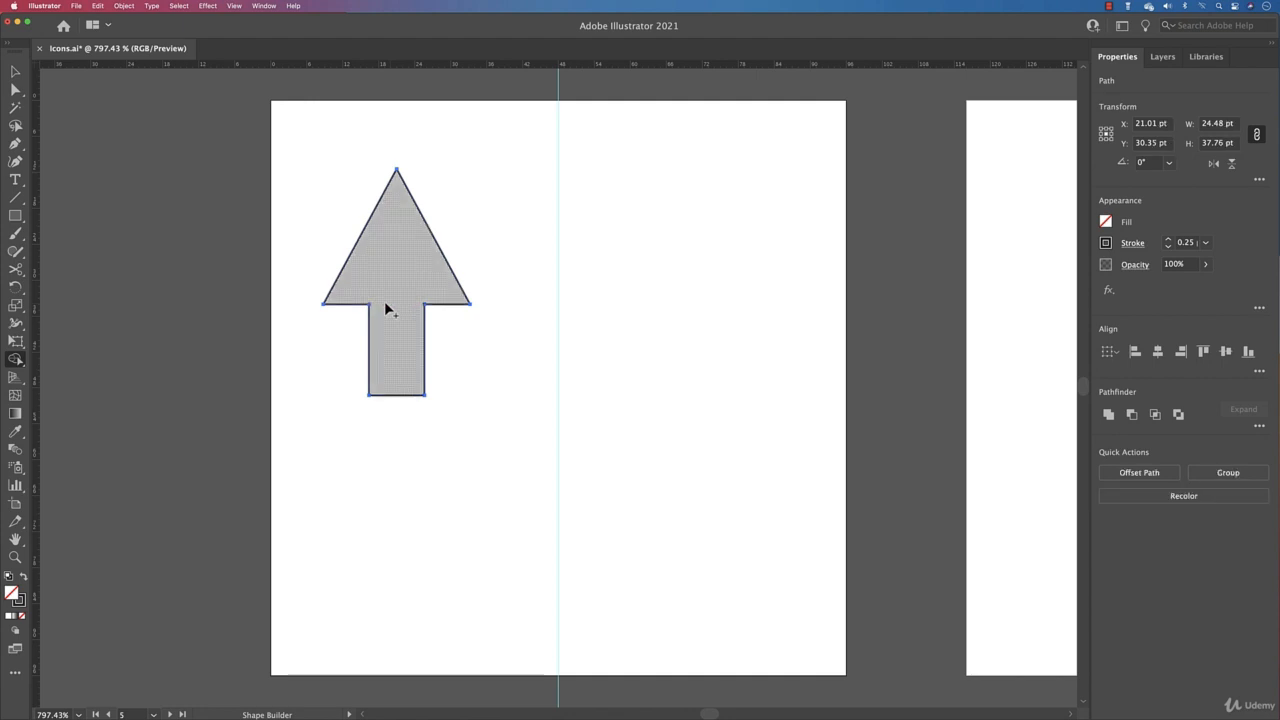
left_click(15, 72)
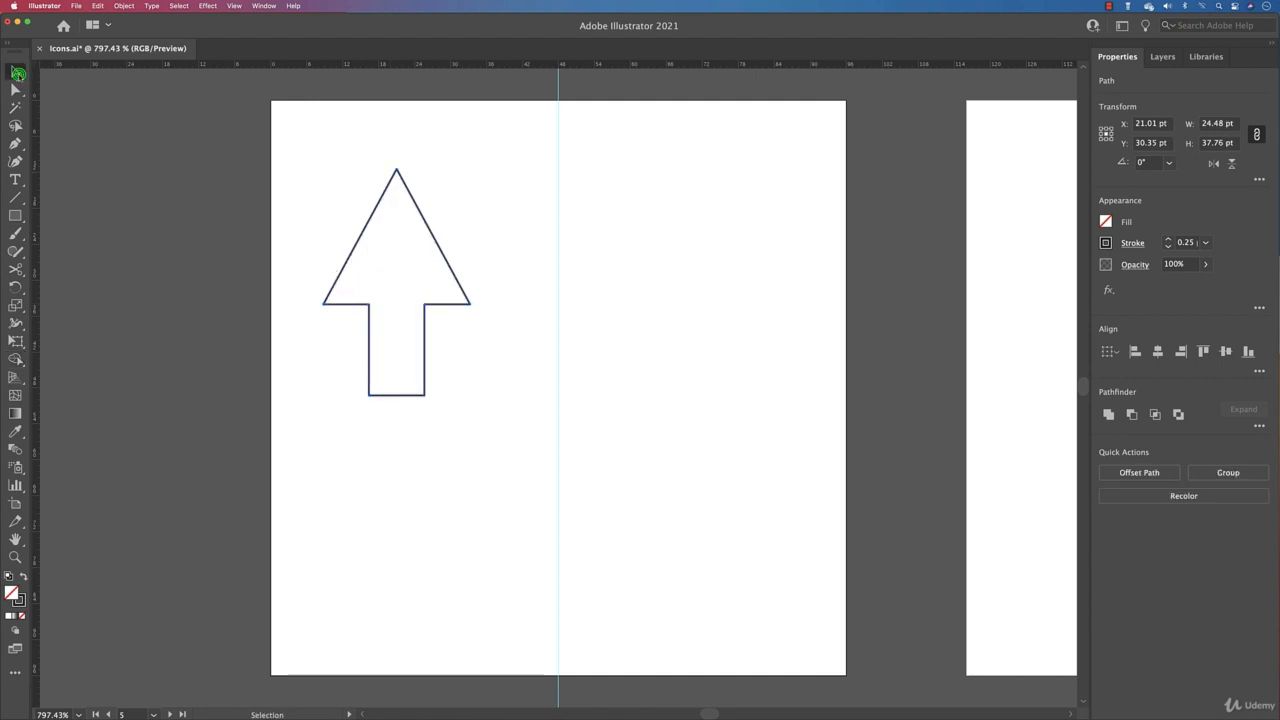
Step: Group the arrow outline, scale it down proportionally to a small arrow toward its upper-left corner and deselect it
left_click(469, 303)
key("super+g")
left_click_drag(471, 394, 349, 228)
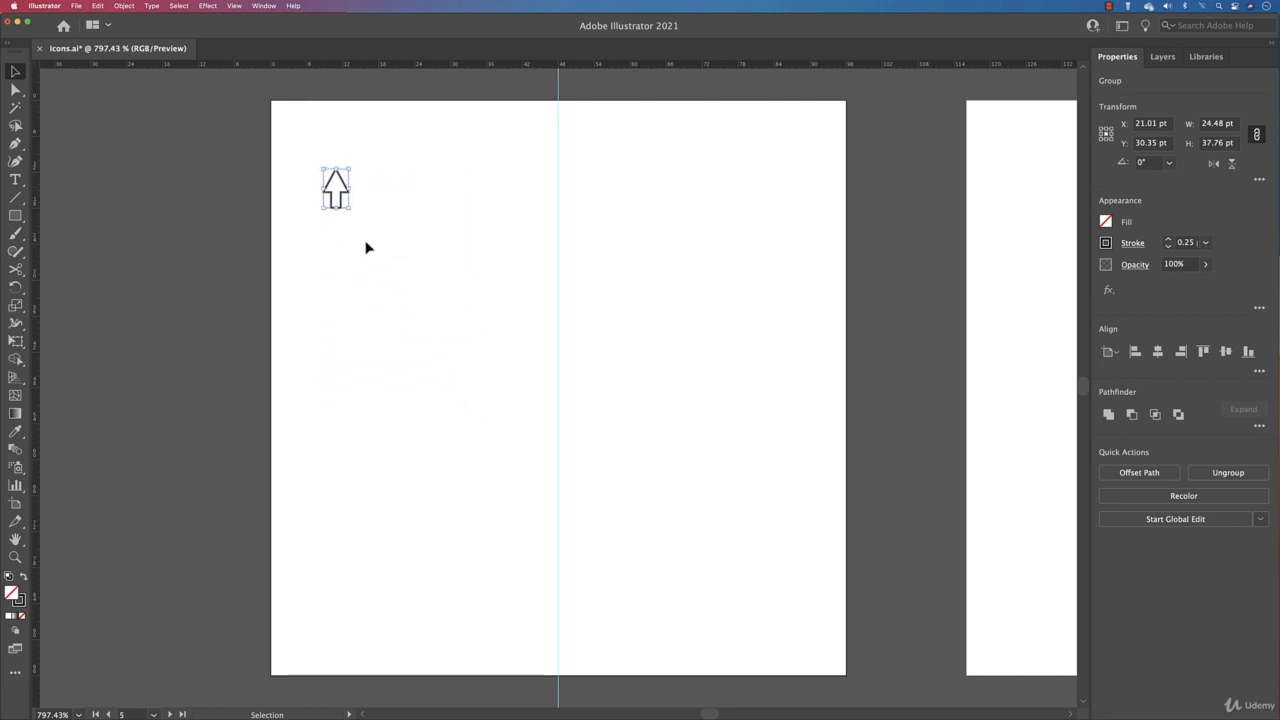
left_click(365, 241)
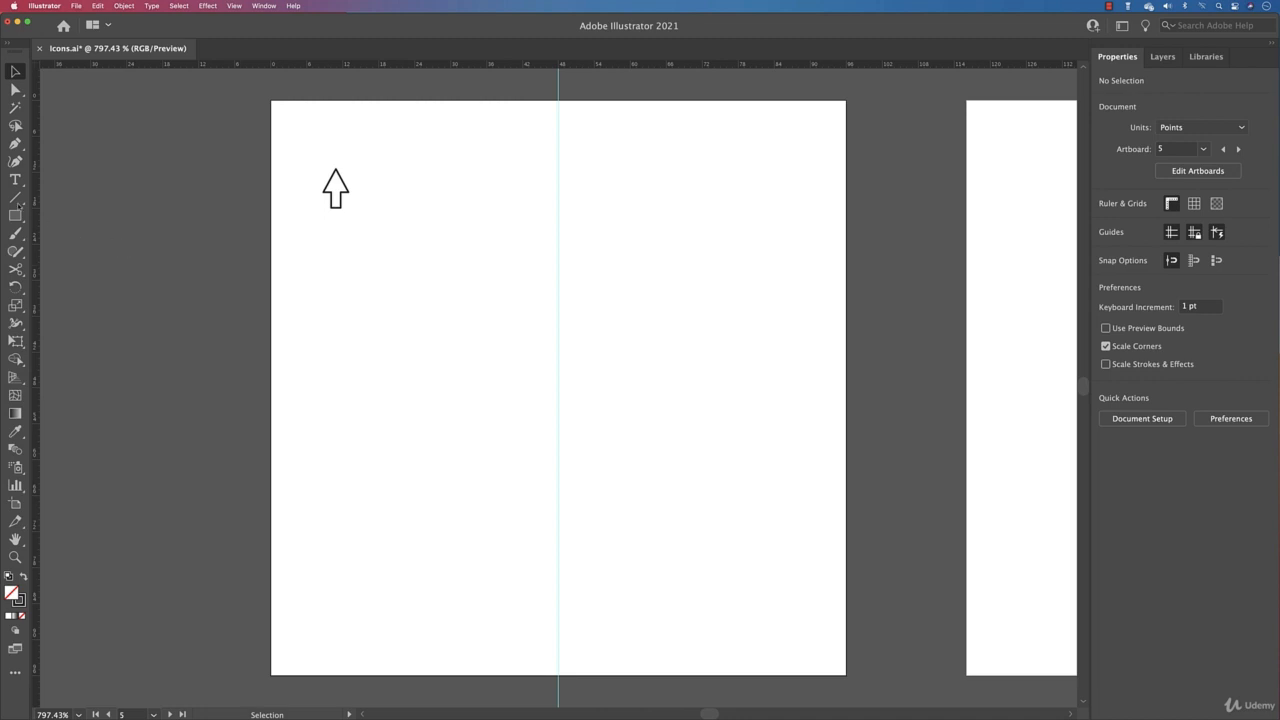
Step: Draw a rectangle about 50 by 32 pt, centre it horizontally on the artboard and slightly round its corners
key("m")
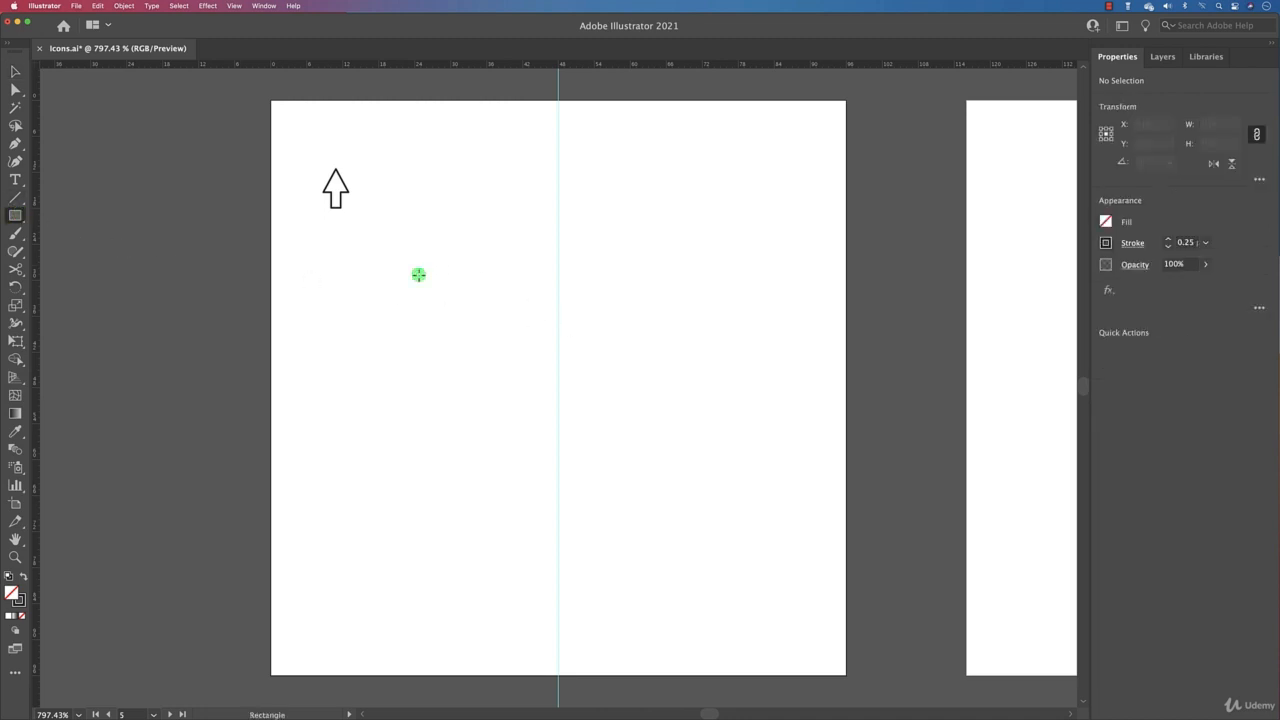
left_click_drag(418, 274, 718, 466)
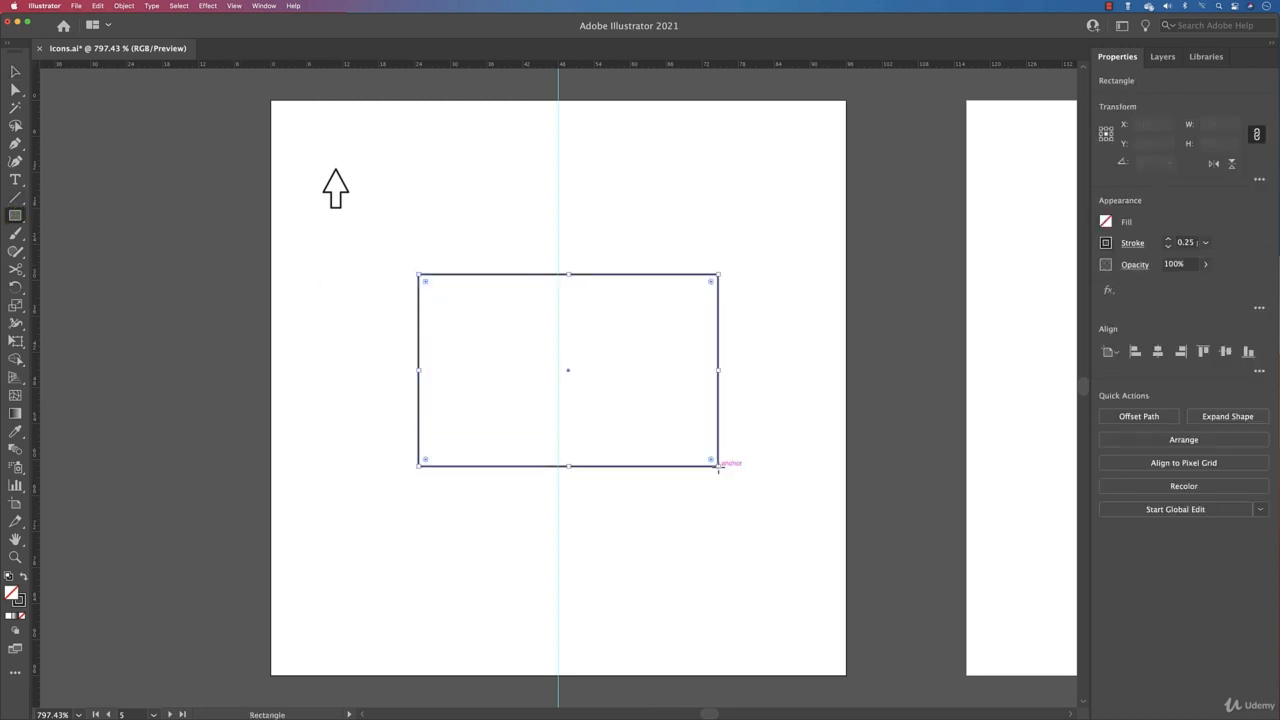
left_click(1157, 351)
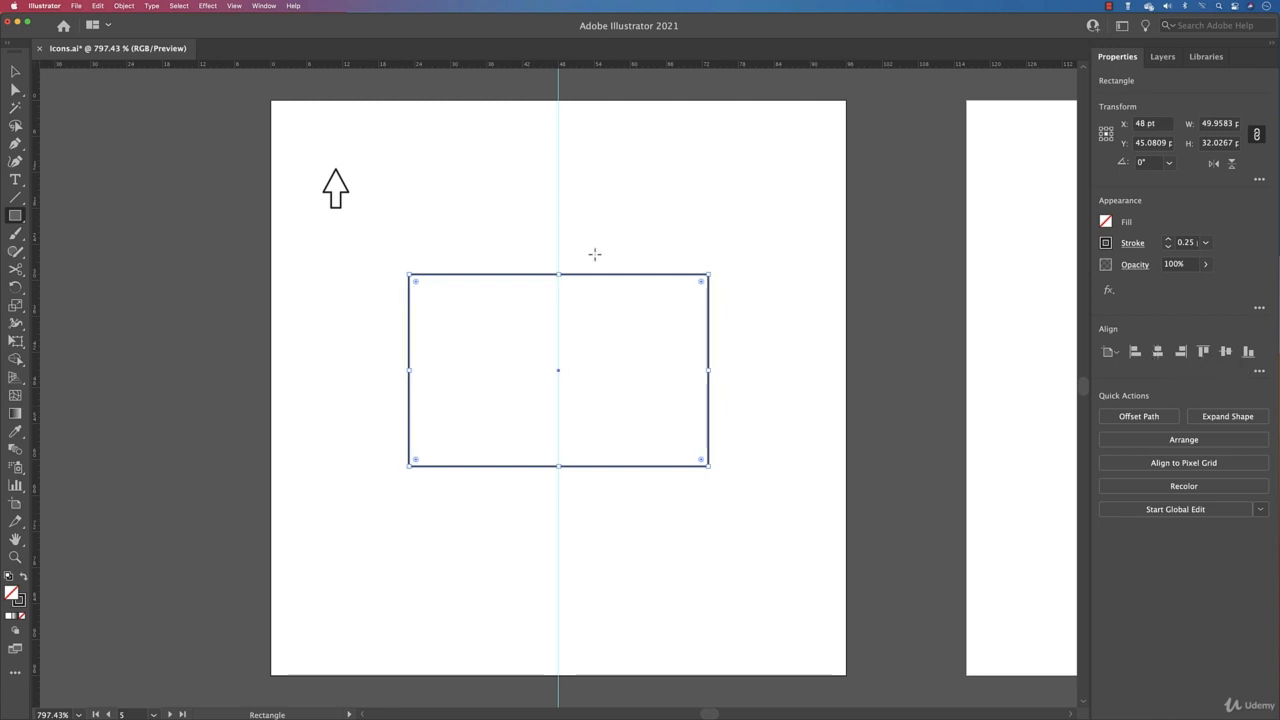
left_click_drag(702, 287, 703, 290)
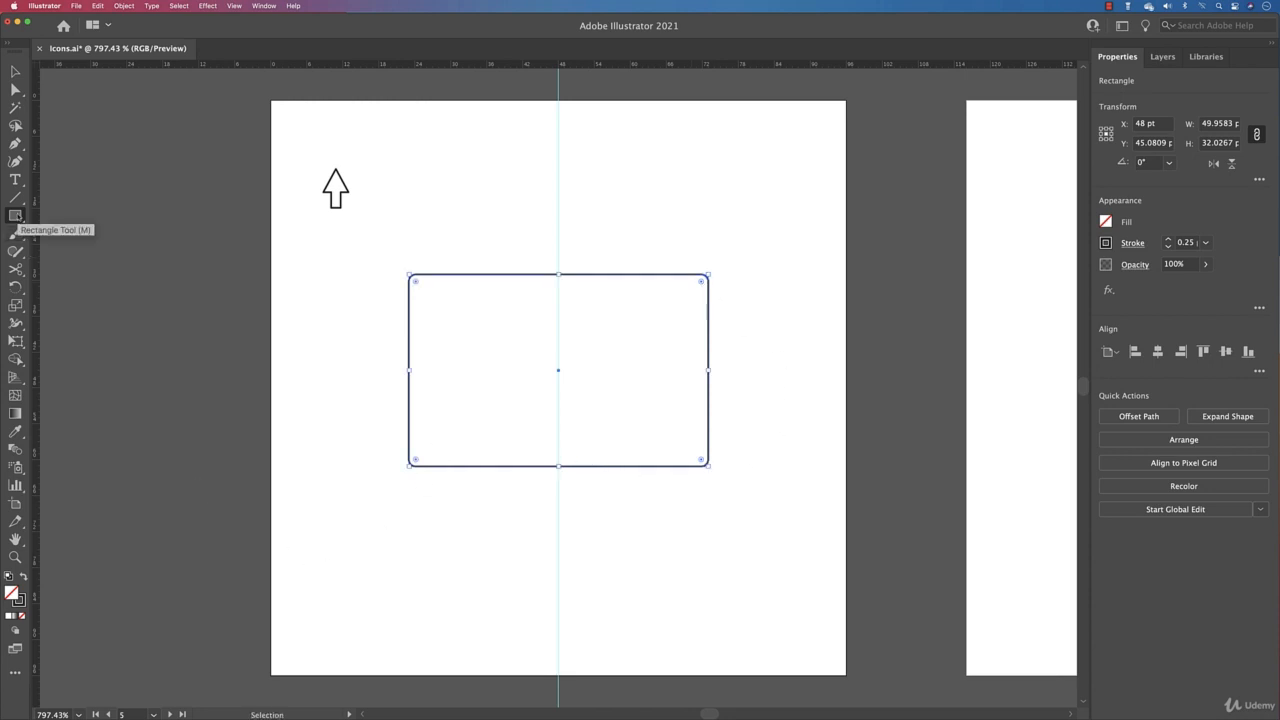
Step: Draw a triangle with the Polygon tool, resize it to about 21.6 by 18.7 pt and place it across the rounded rectangle's bottom edge near the guide
left_click(15, 215)
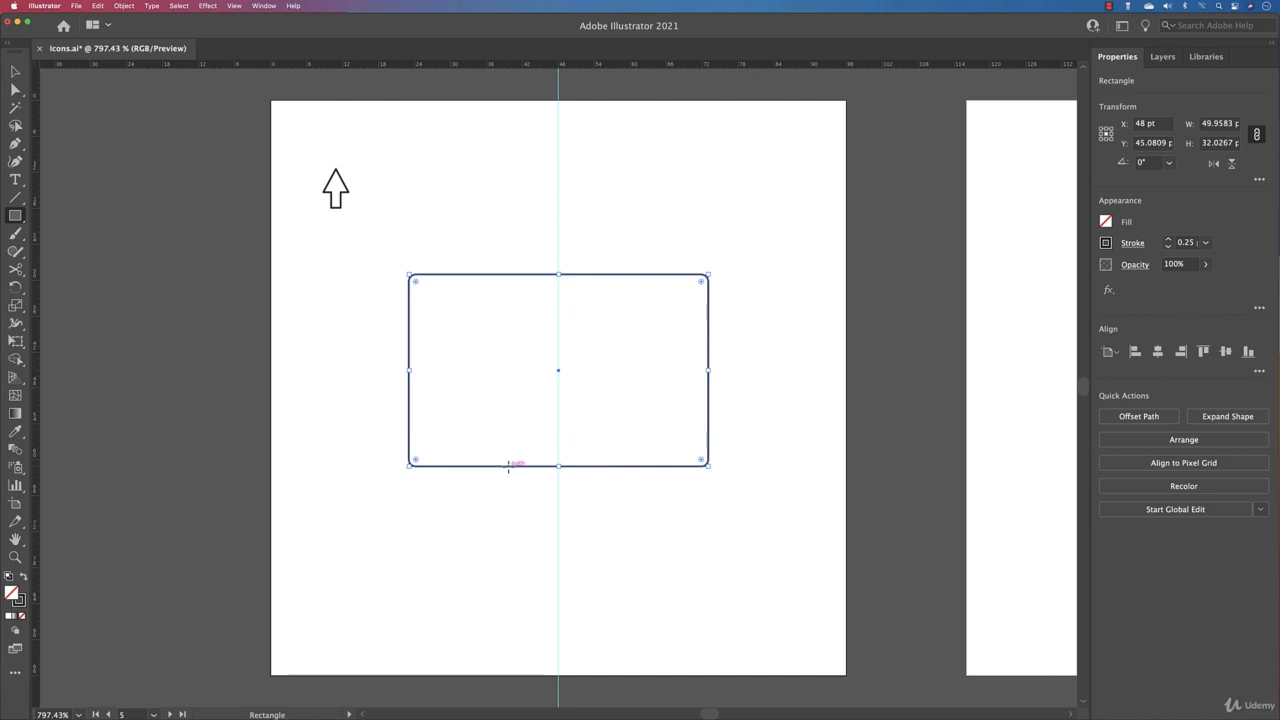
left_click(16, 216)
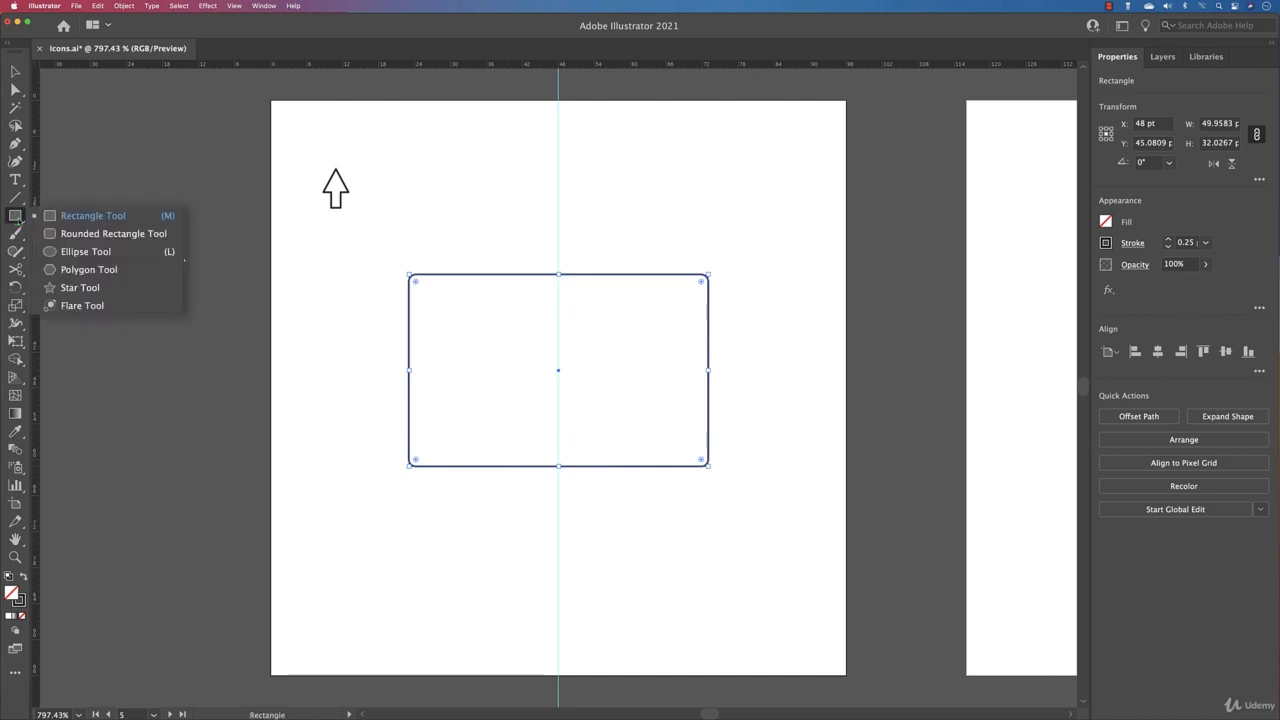
left_click(88, 270)
left_click_drag(471, 525, 470, 383)
key("v")
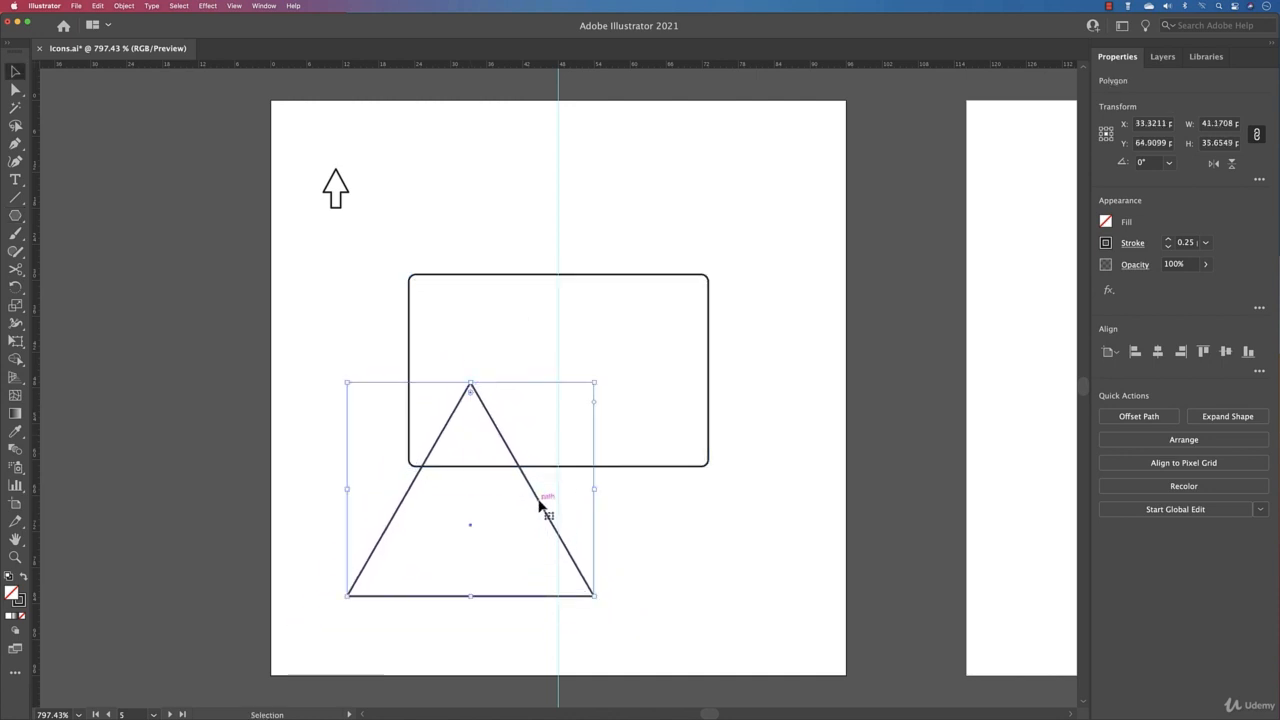
left_click_drag(537, 503, 576, 432)
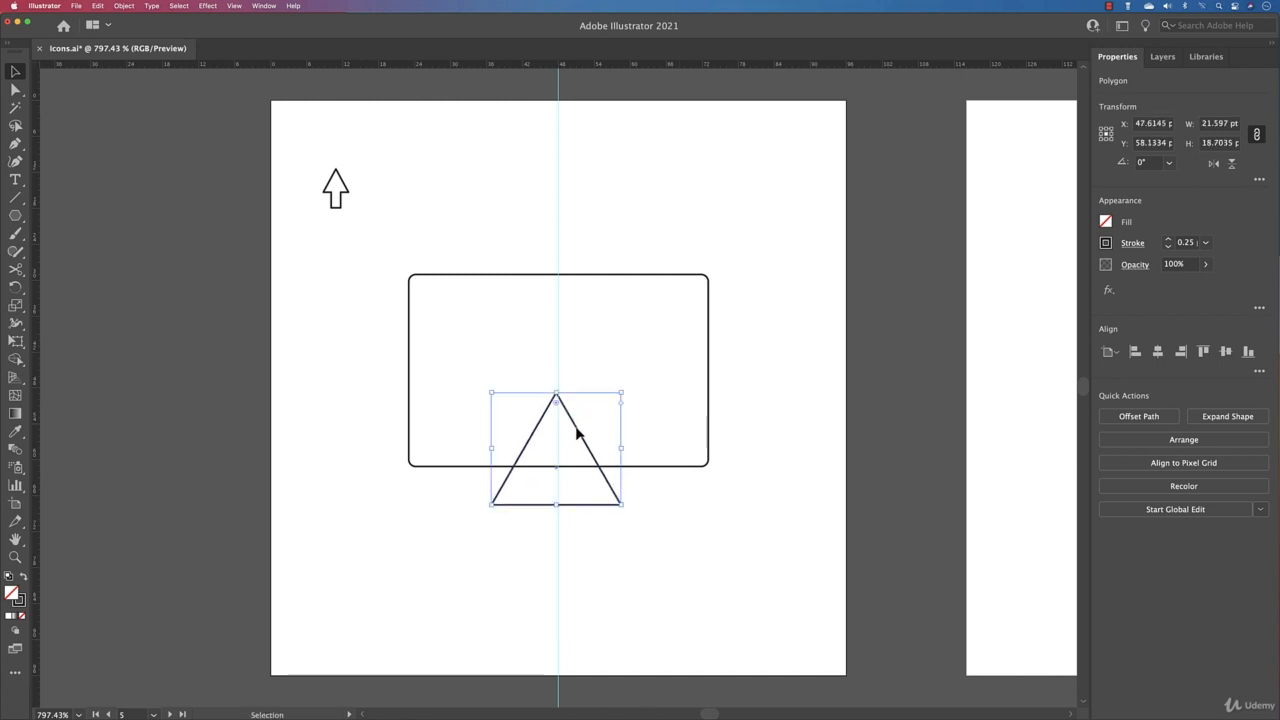
Step: Remove the triangle's upper part inside the rounded rectangle with the Shape Builder, leaving a monitor stand below the screen
left_click_drag(715, 410, 518, 494)
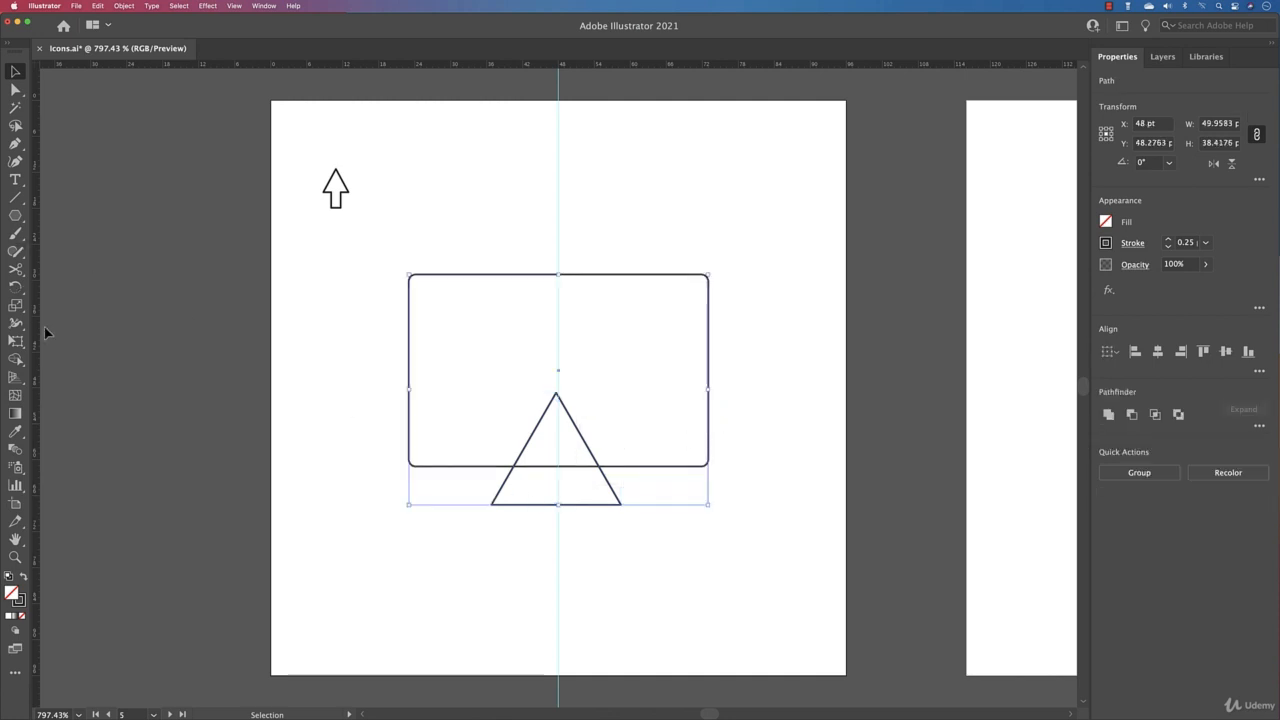
left_click(15, 359)
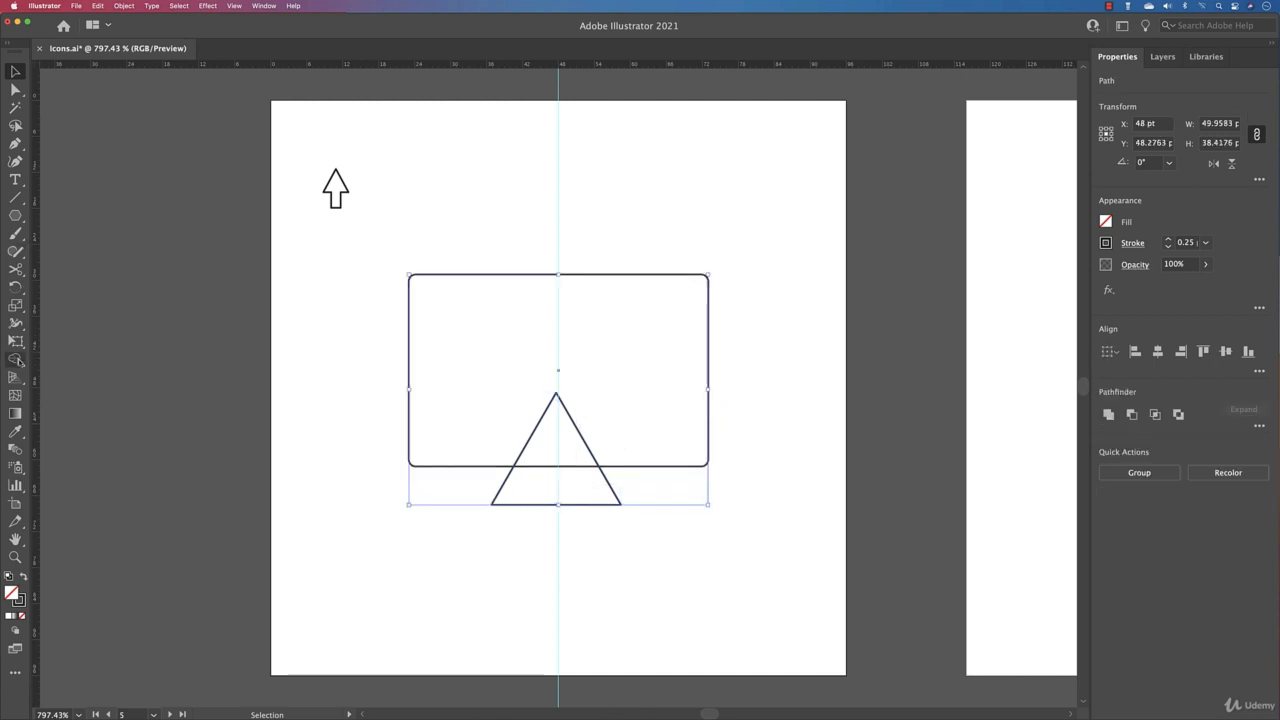
left_click(573, 427, "alt")
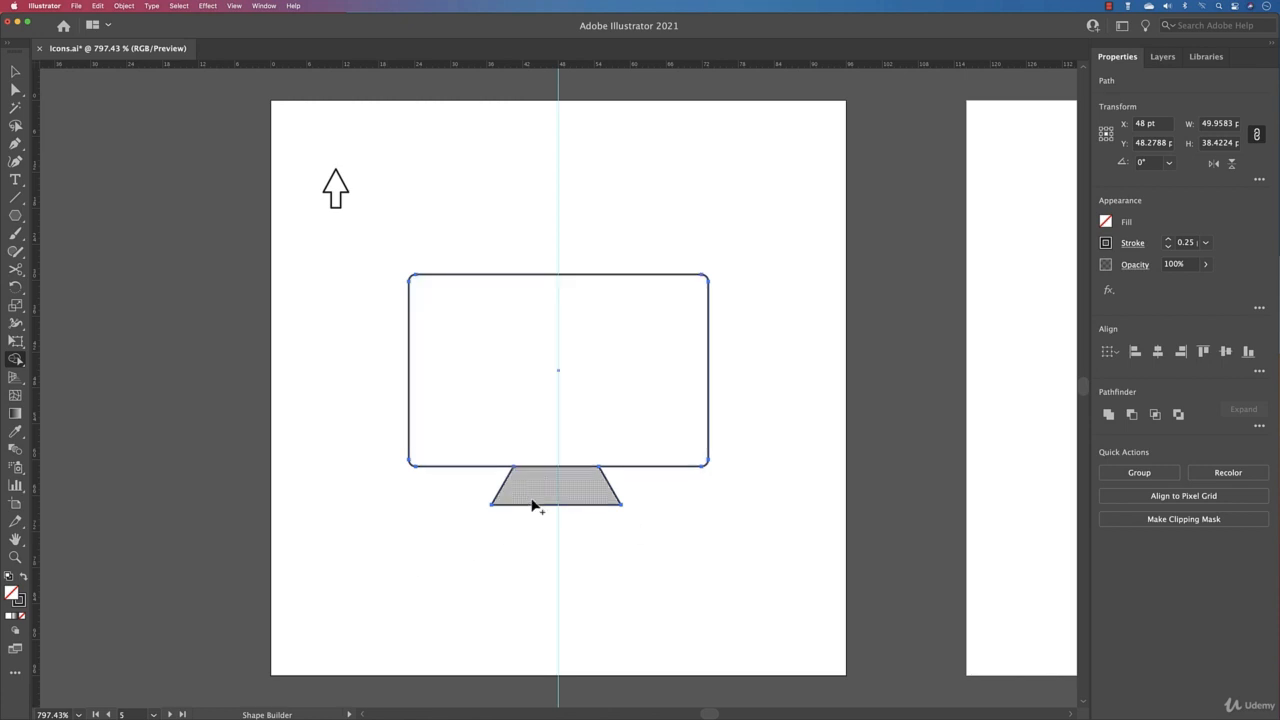
Step: Place a horizontal guide across the lower part of the monitor stand, slightly above its bottom edge
scroll(532, 505, "up", 4)
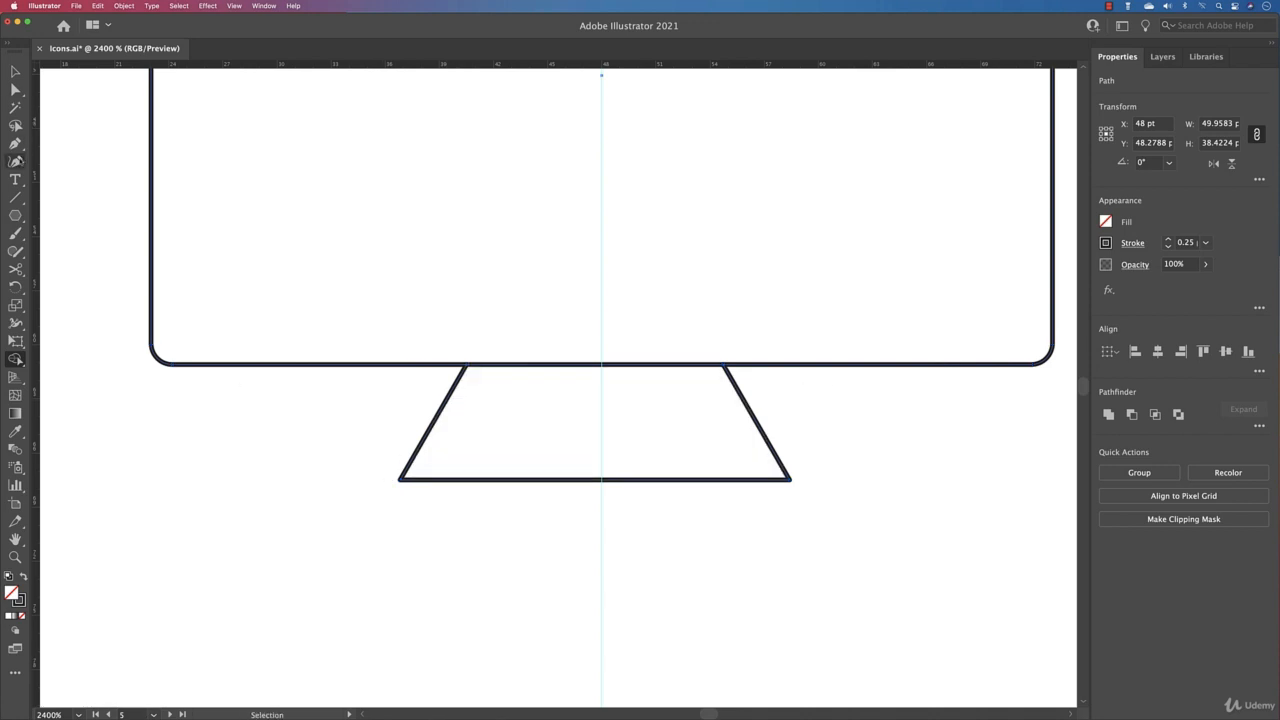
left_click(15, 162)
left_click_drag(500, 68, 475, 452)
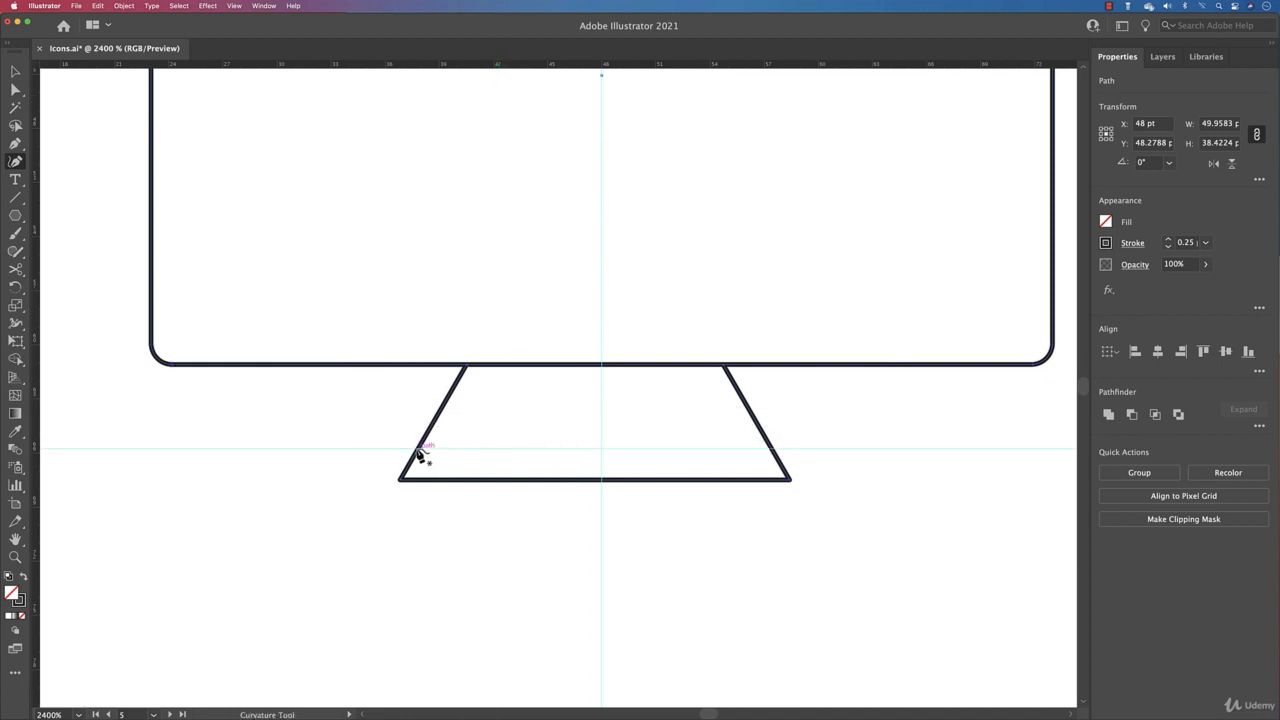
Step: Select the stand and add a Curvature point on its left slanted edge where the horizontal guide crosses it
scroll(418, 448, "up", 5)
key("v")
left_click(268, 284)
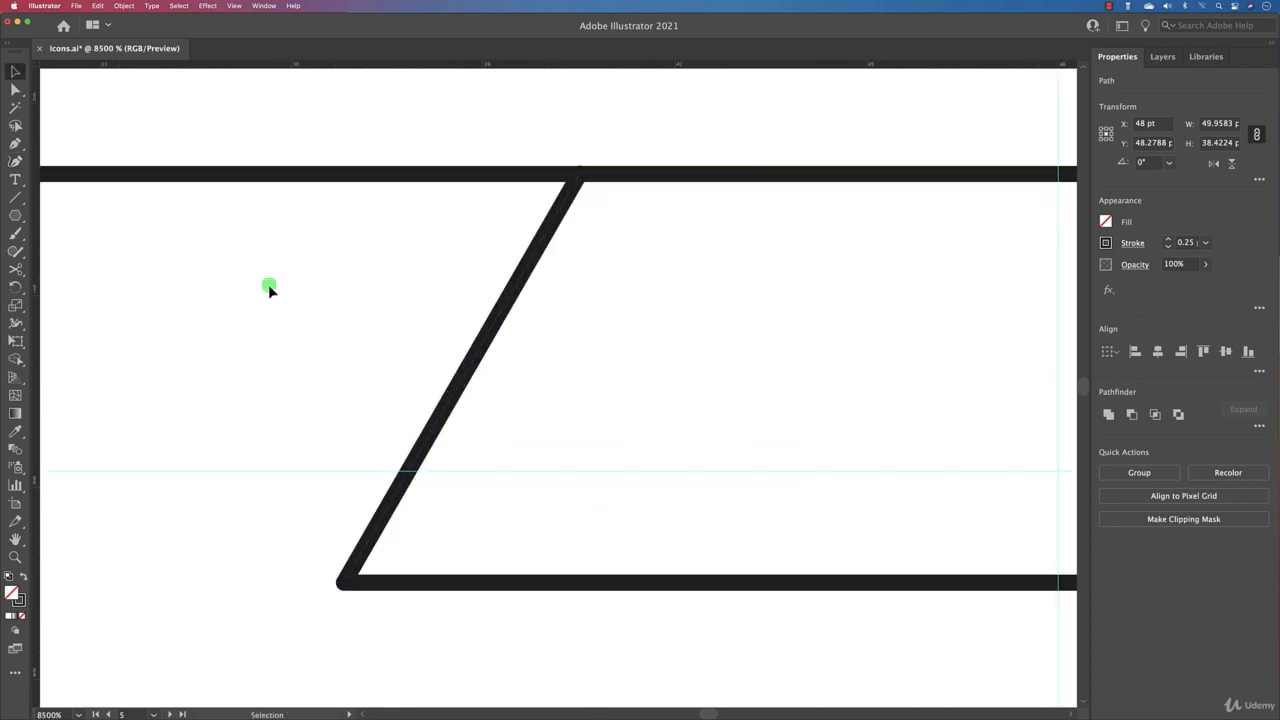
left_click(417, 462)
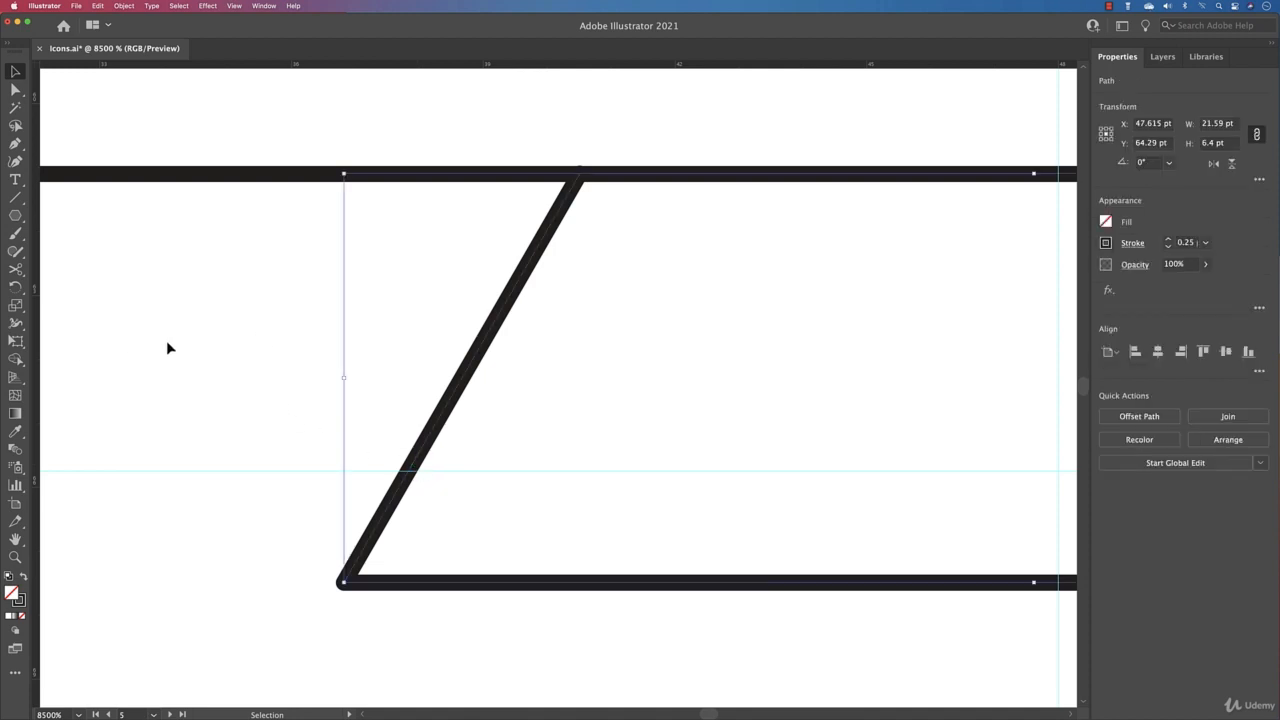
left_click(16, 160)
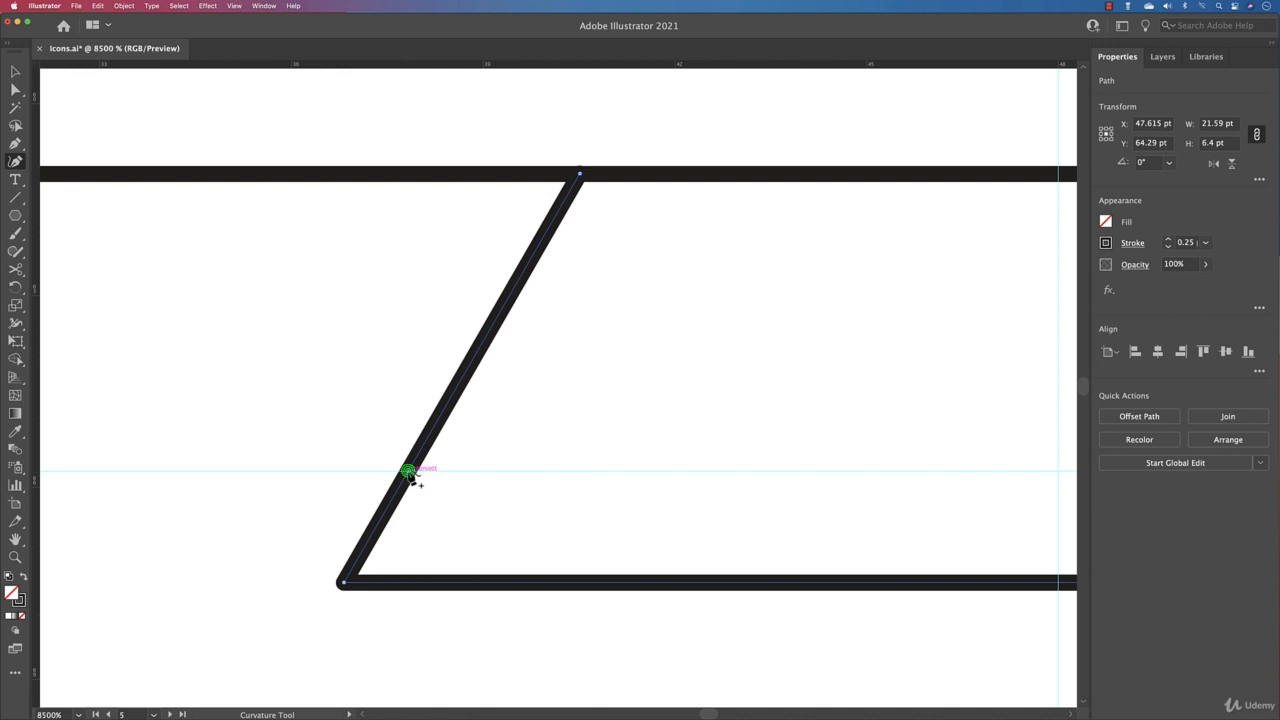
Step: Add a Curvature point on the stand's right edge at the guide and bend both slanted sides inward into matching curves
scroll(651, 486, "right", 15)
scroll(690, 440, "down", 1)
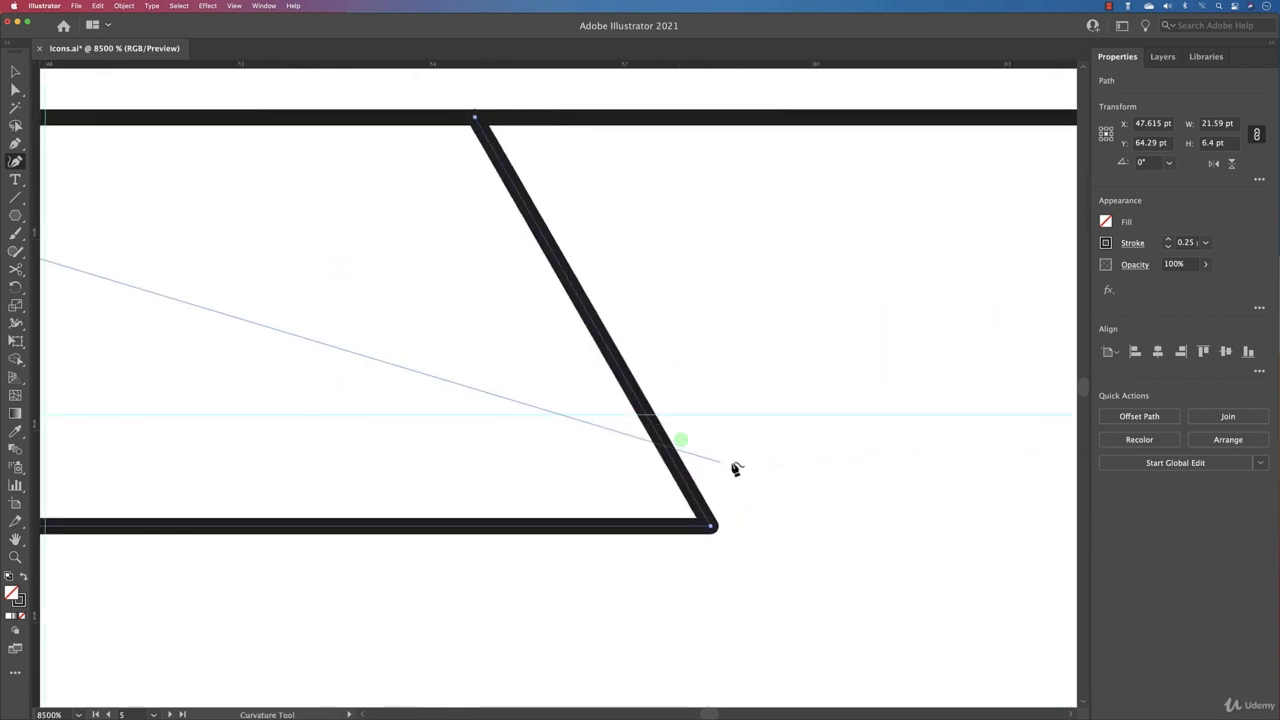
left_click(647, 415)
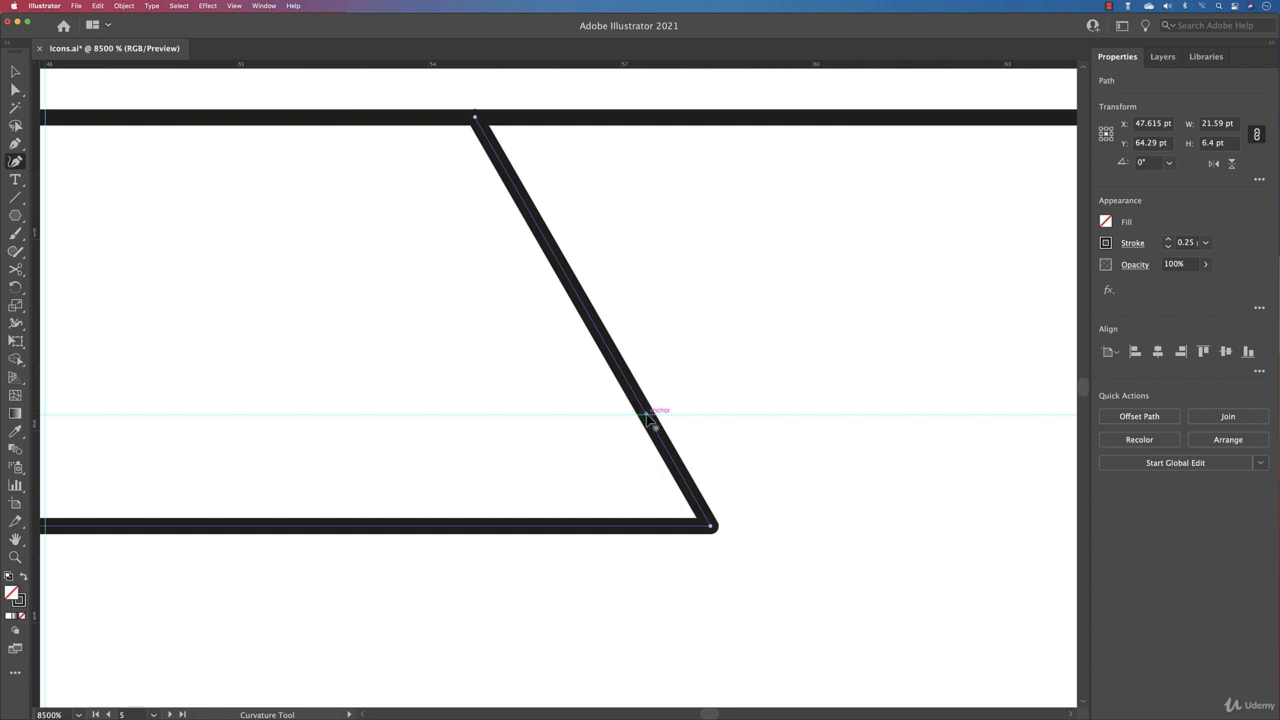
left_click_drag(647, 415, 590, 420)
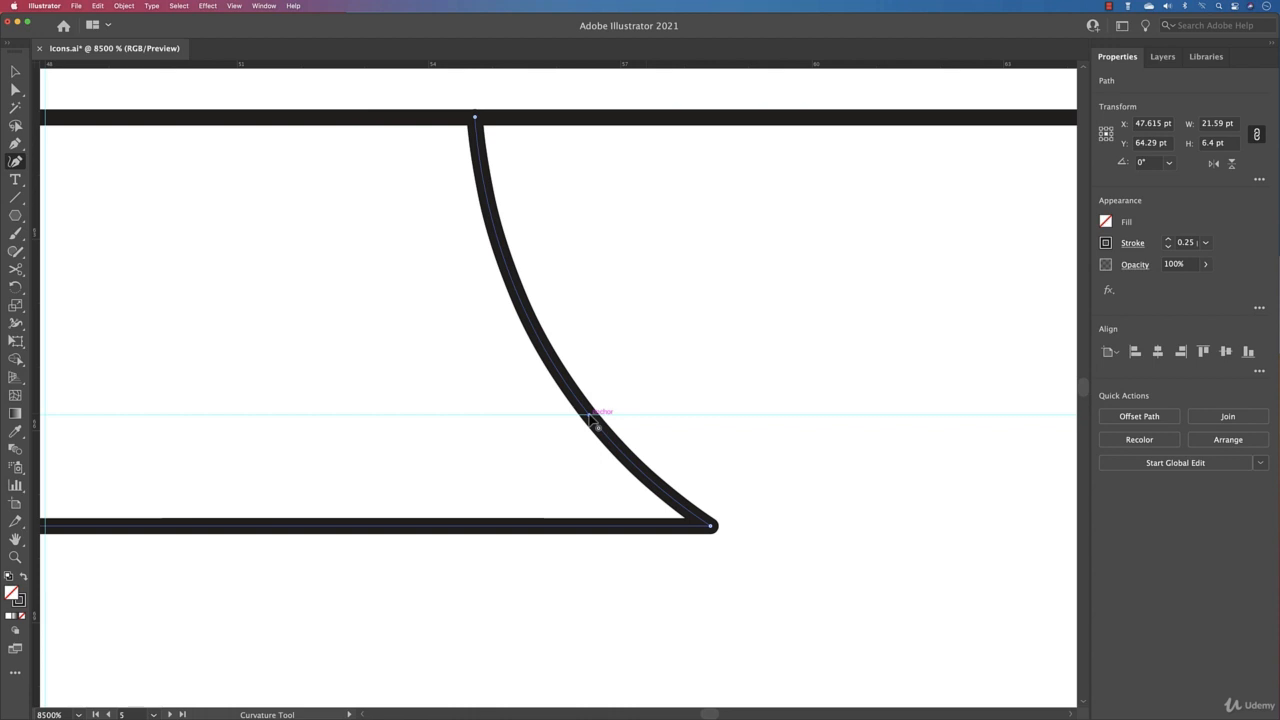
key("super+0")
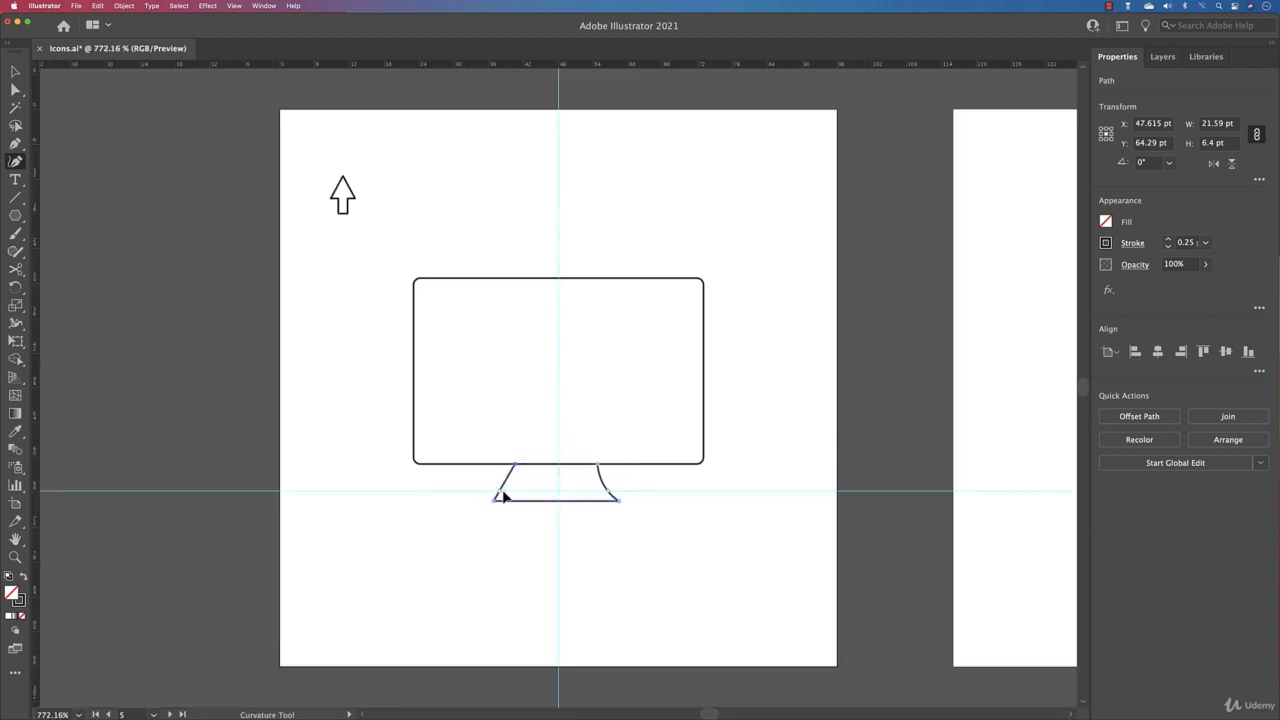
left_click_drag(500, 492, 506, 497)
key("v")
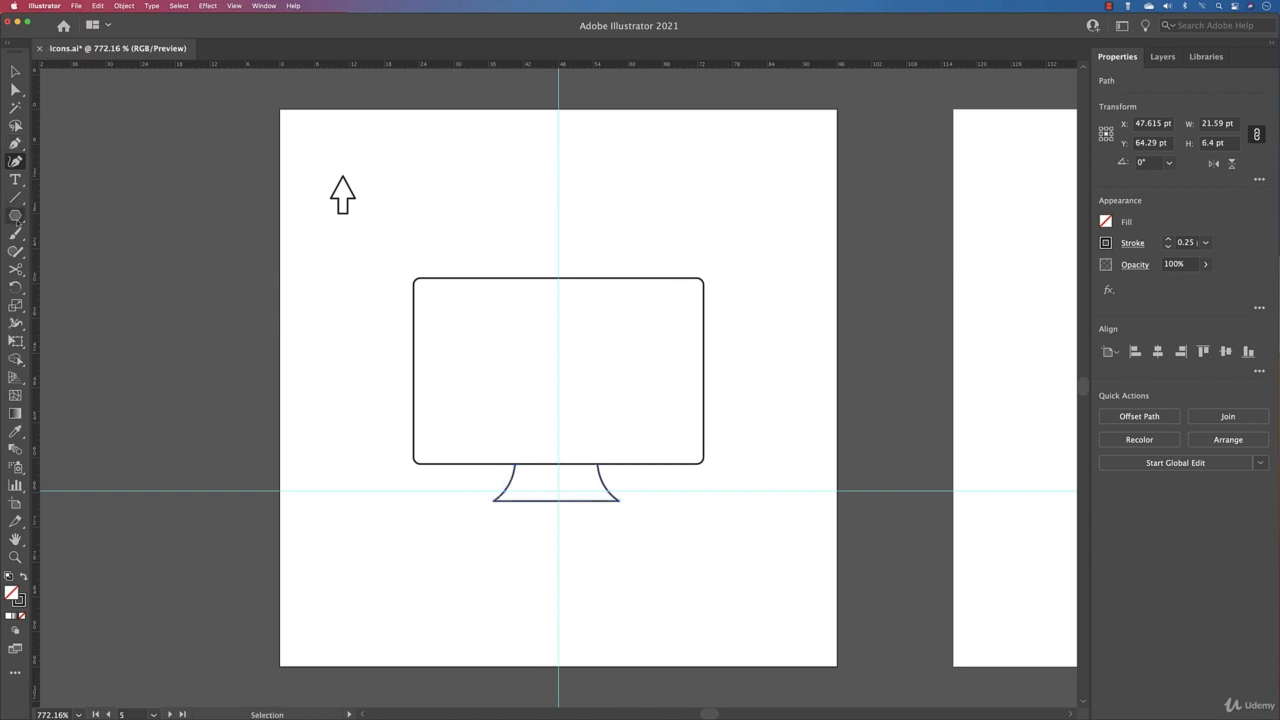
Step: Draw a horizontal line about 36 pt long along the stand's bottom edge, extending beyond it on both sides
left_click(15, 197)
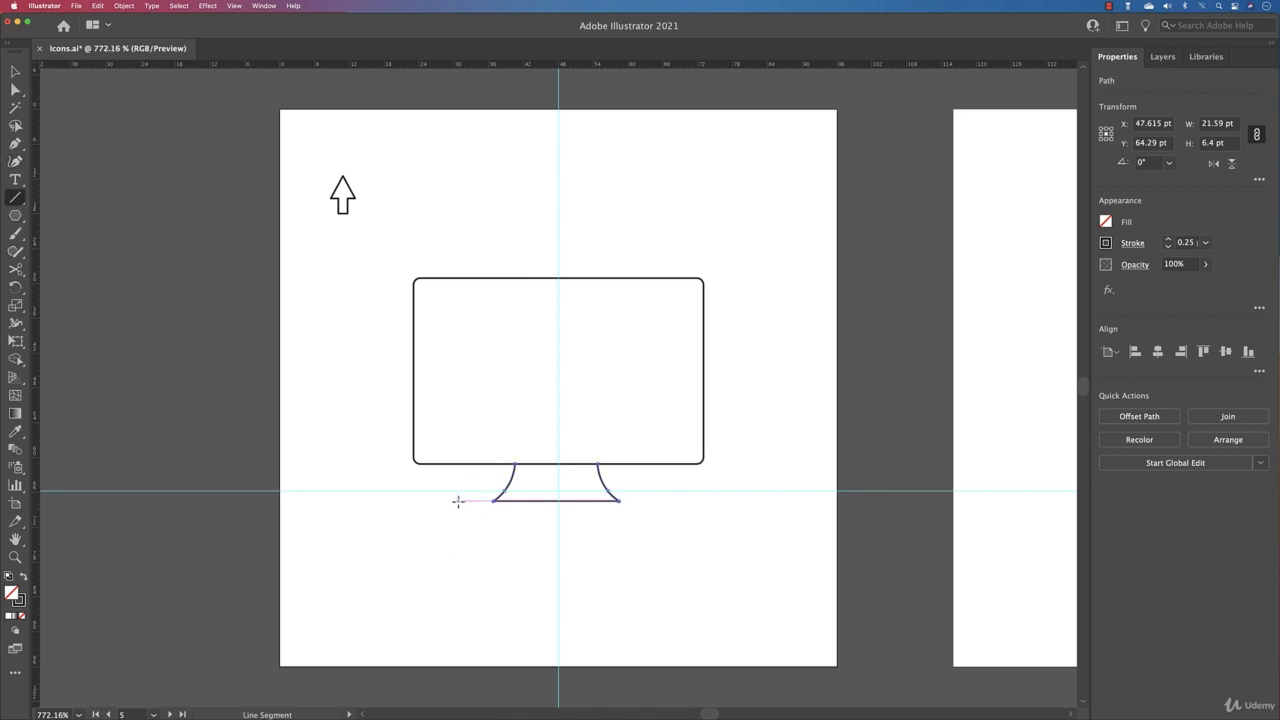
left_click_drag(457, 501, 666, 510)
left_click(9, 70)
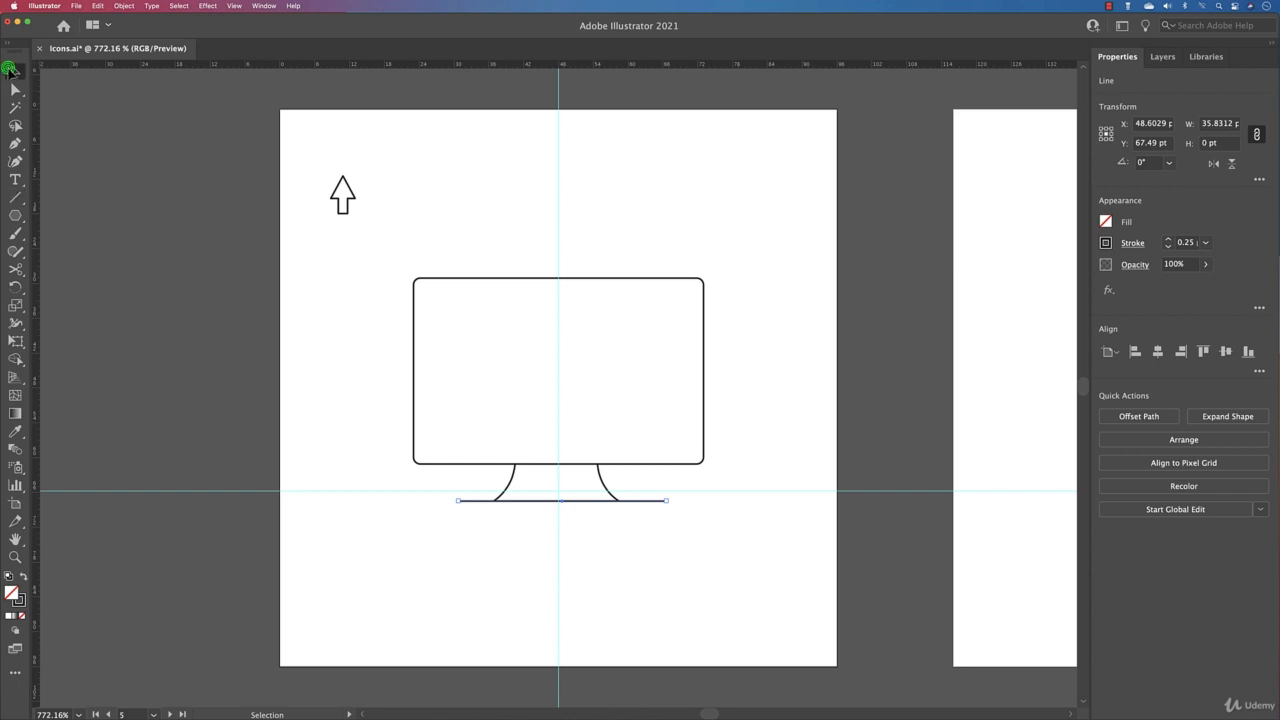
Step: Align the screen, stand and base line to each other by their horizontal centres and deselect them
left_click_drag(396, 255, 840, 625)
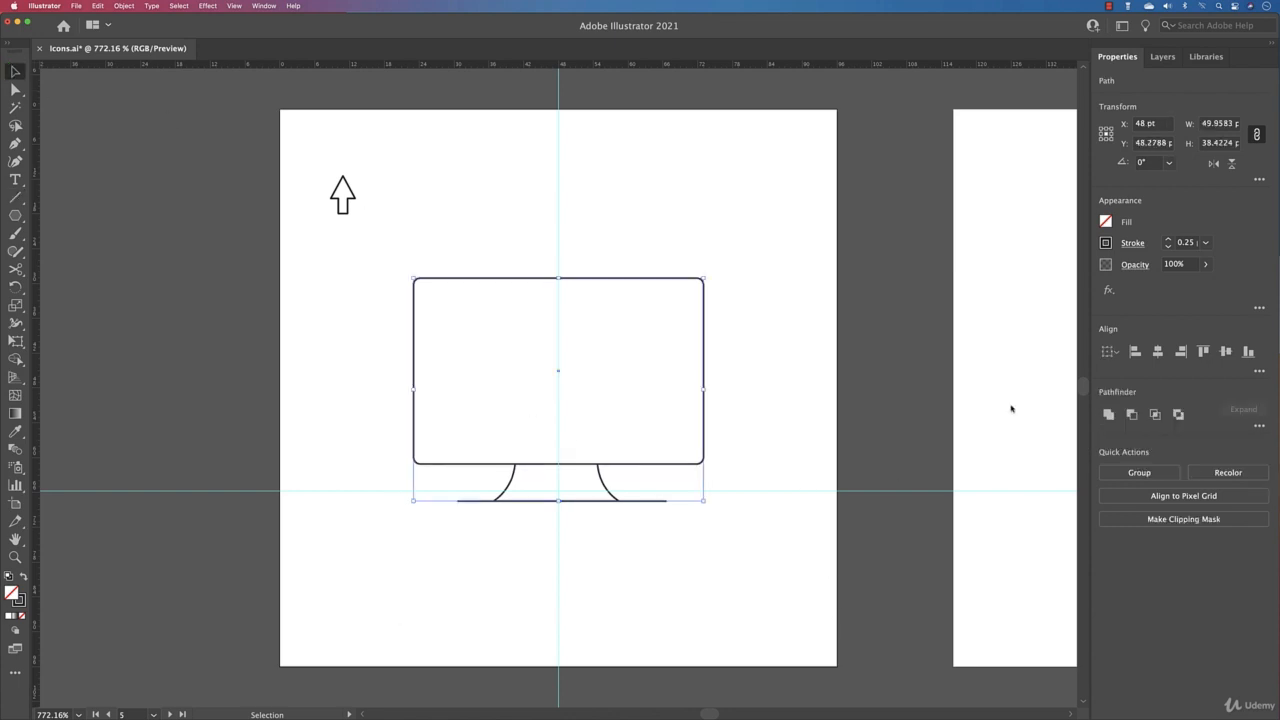
left_click(1157, 351)
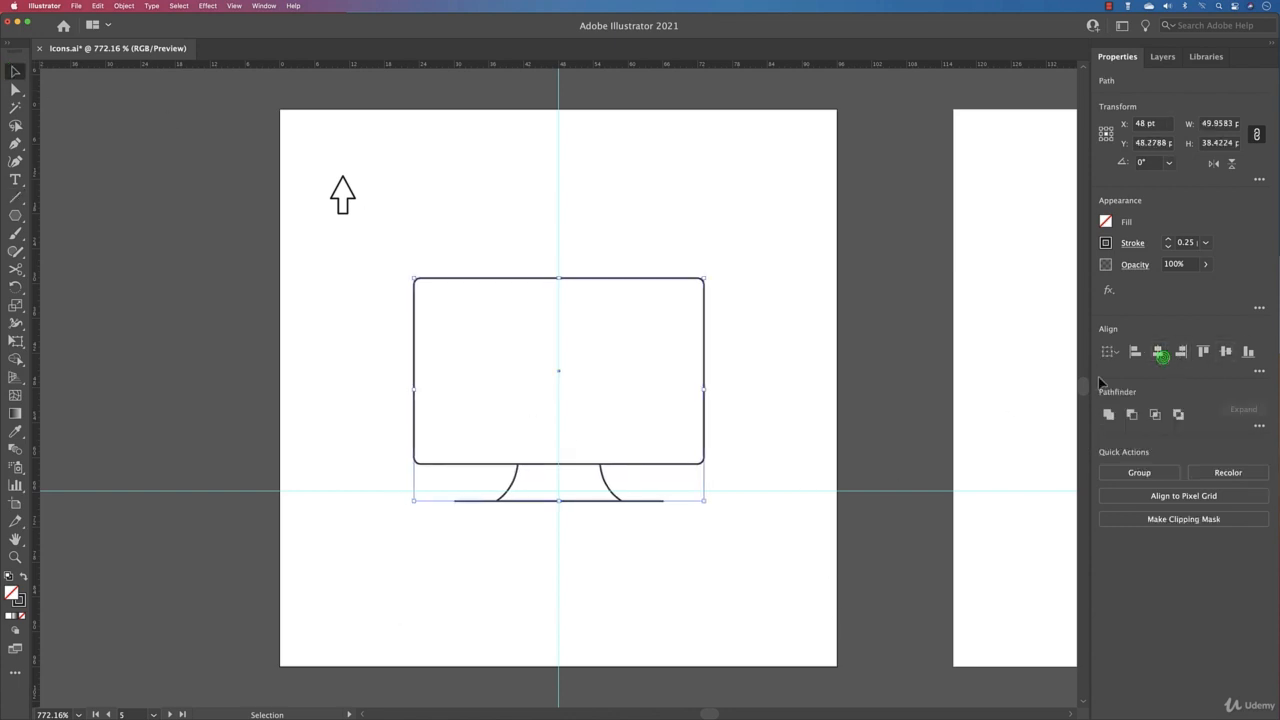
left_click(778, 438)
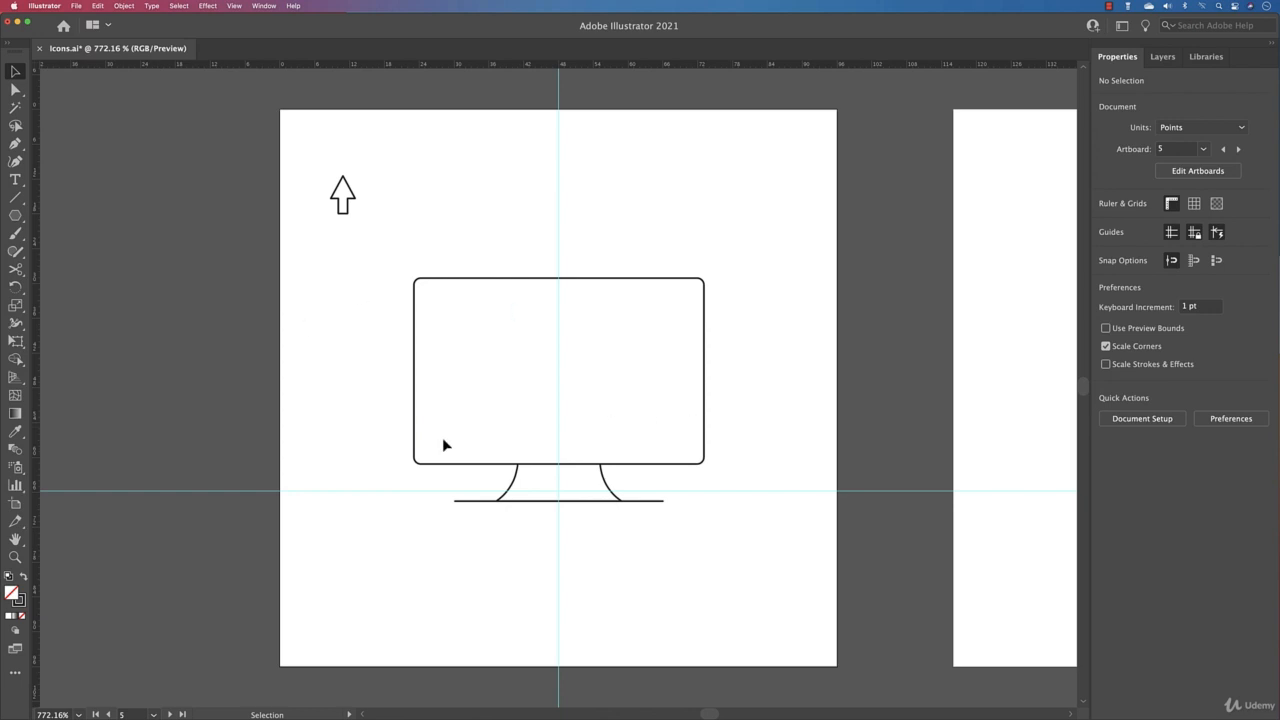
Step: Draw two rows of short broken horizontal lines at the screen's lower left and a full-width dividing line below them
left_click(15, 197)
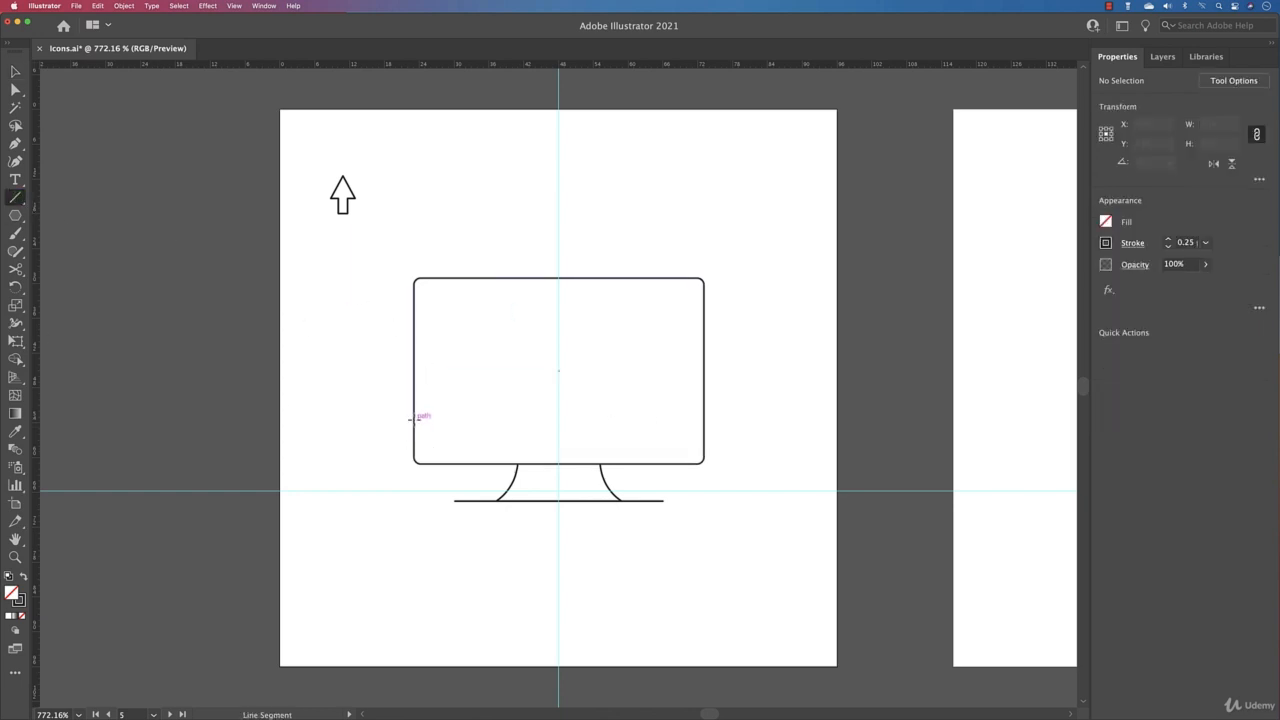
left_click_drag(414, 419, 516, 420)
left_click_drag(414, 429, 705, 438)
Step: Draw a circle about 1.6 pt in diameter on the vertical guide, centred in the strip below the dividing line
scroll(561, 452, "up", 2)
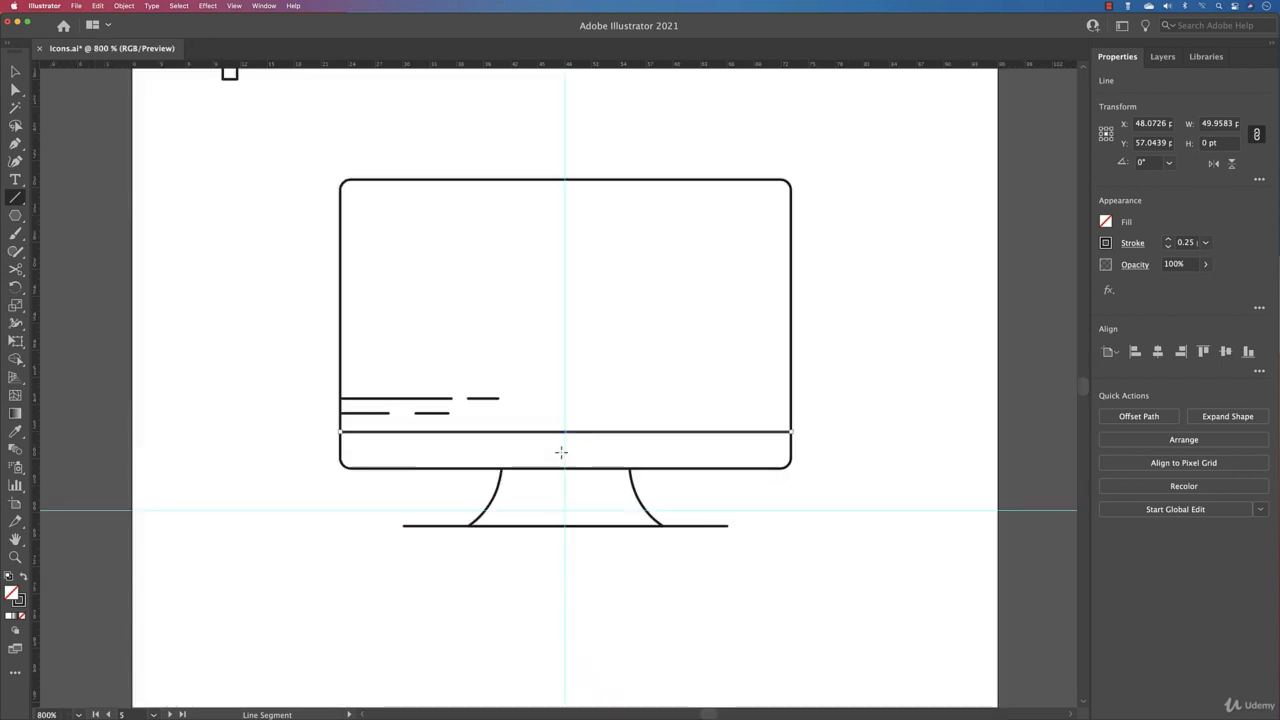
key("v")
left_click(15, 215)
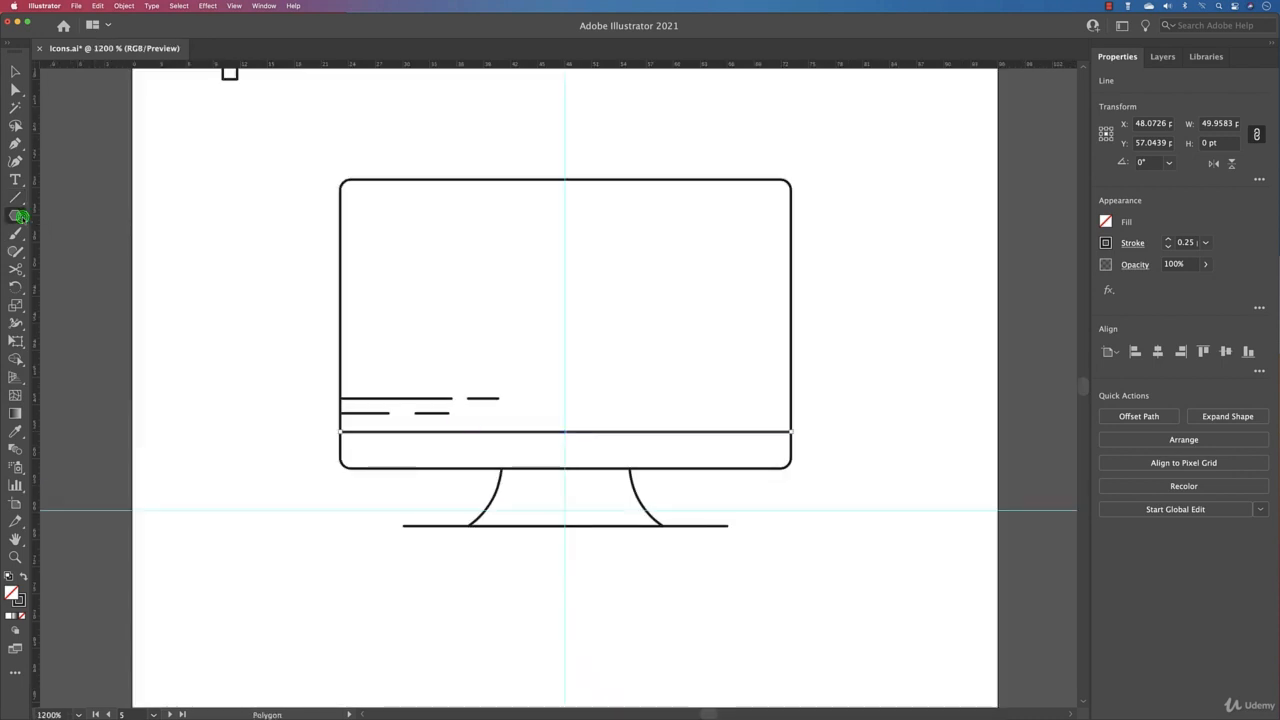
left_click(75, 251)
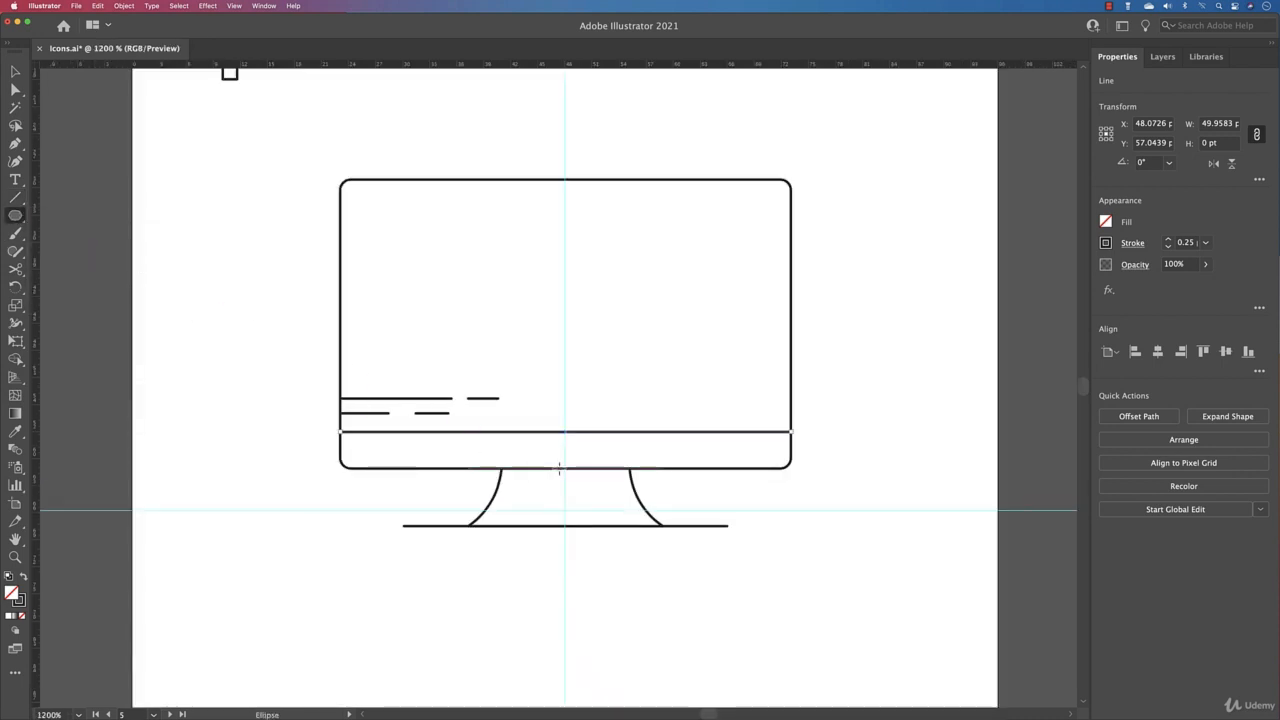
left_click_drag(564, 449, 574, 455)
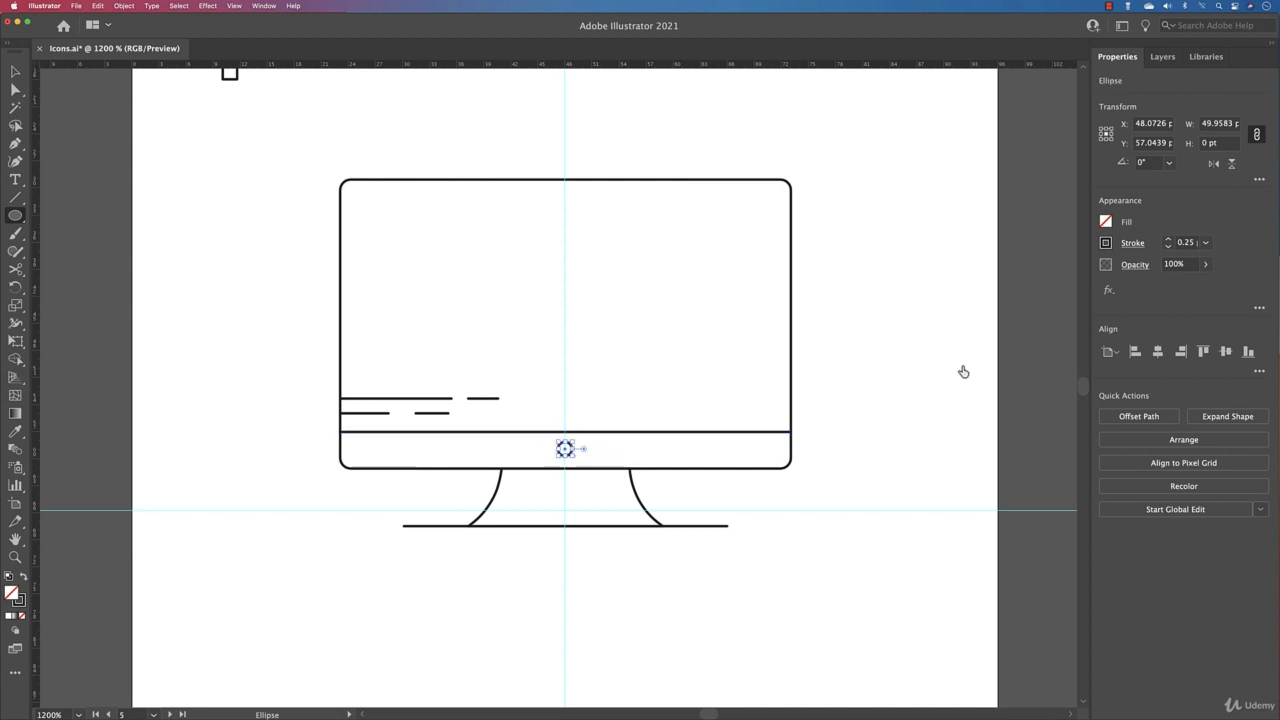
Step: Fill the small circle in the monitor's lower strip with black
left_click(1105, 222)
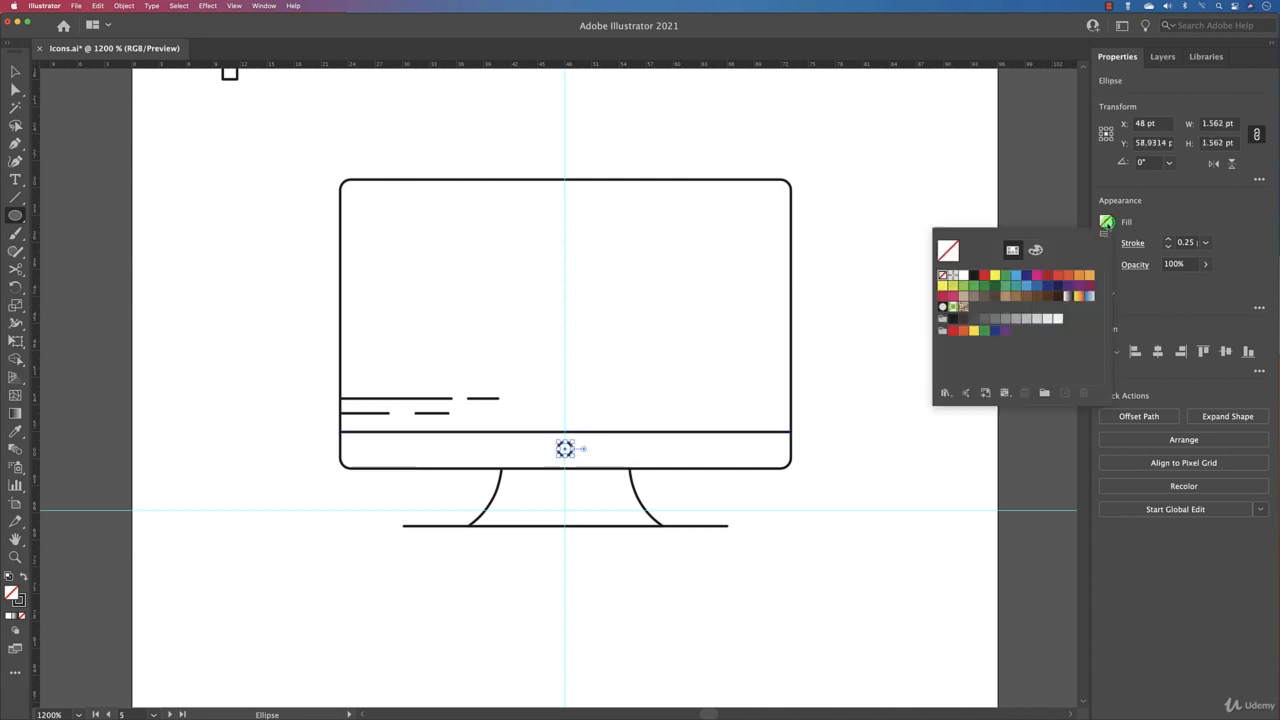
left_click(974, 275)
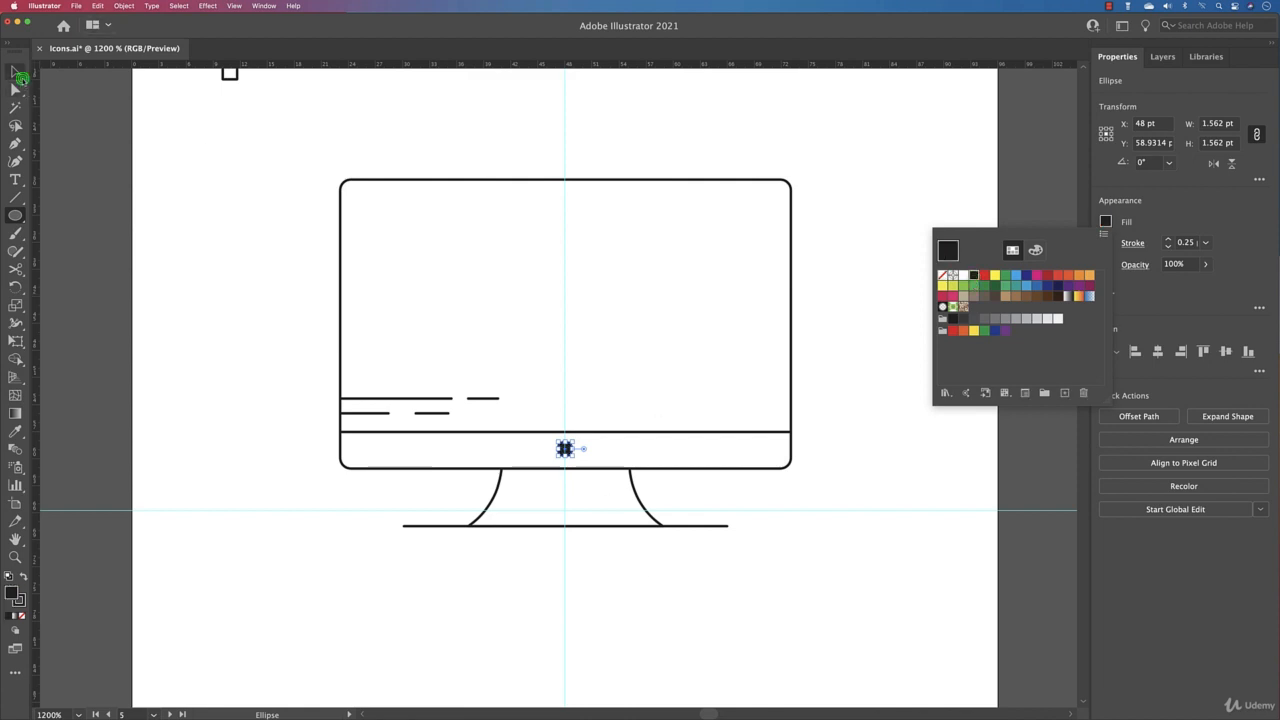
left_click(178, 199)
left_click(620, 407)
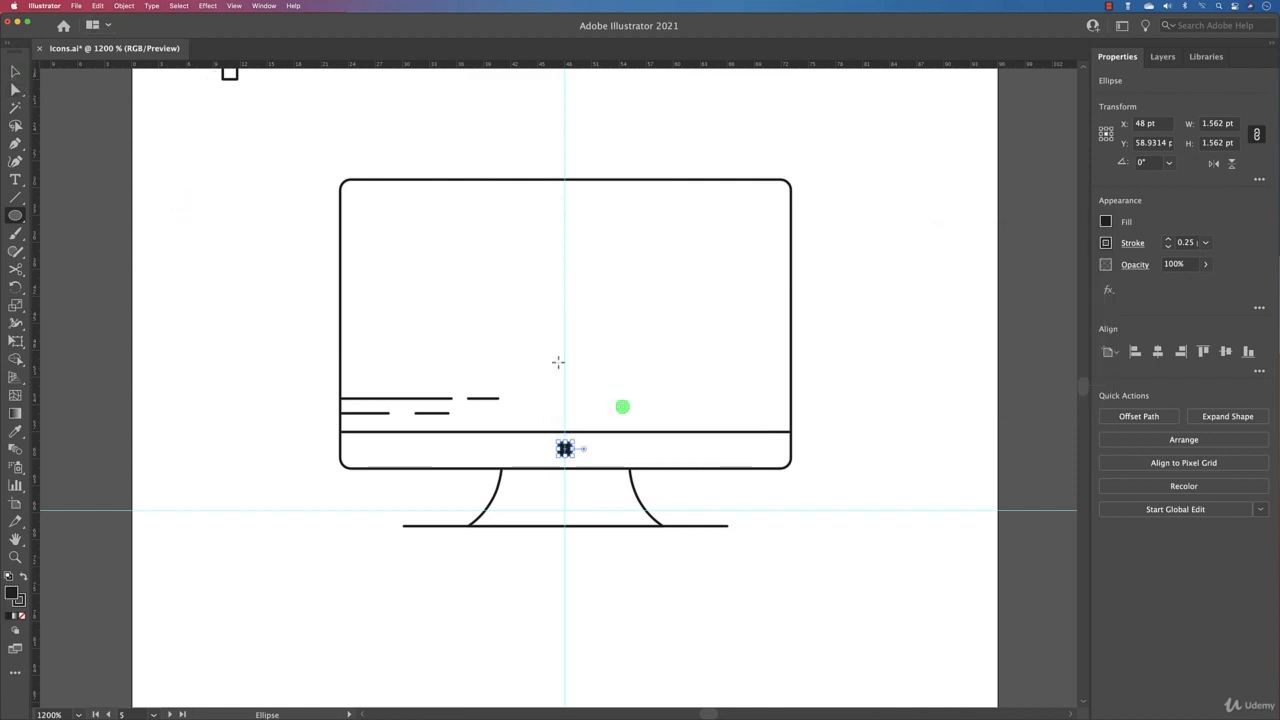
Step: Move the small arrow group into the middle of the screen near the vertical guide and deselect it
key("v")
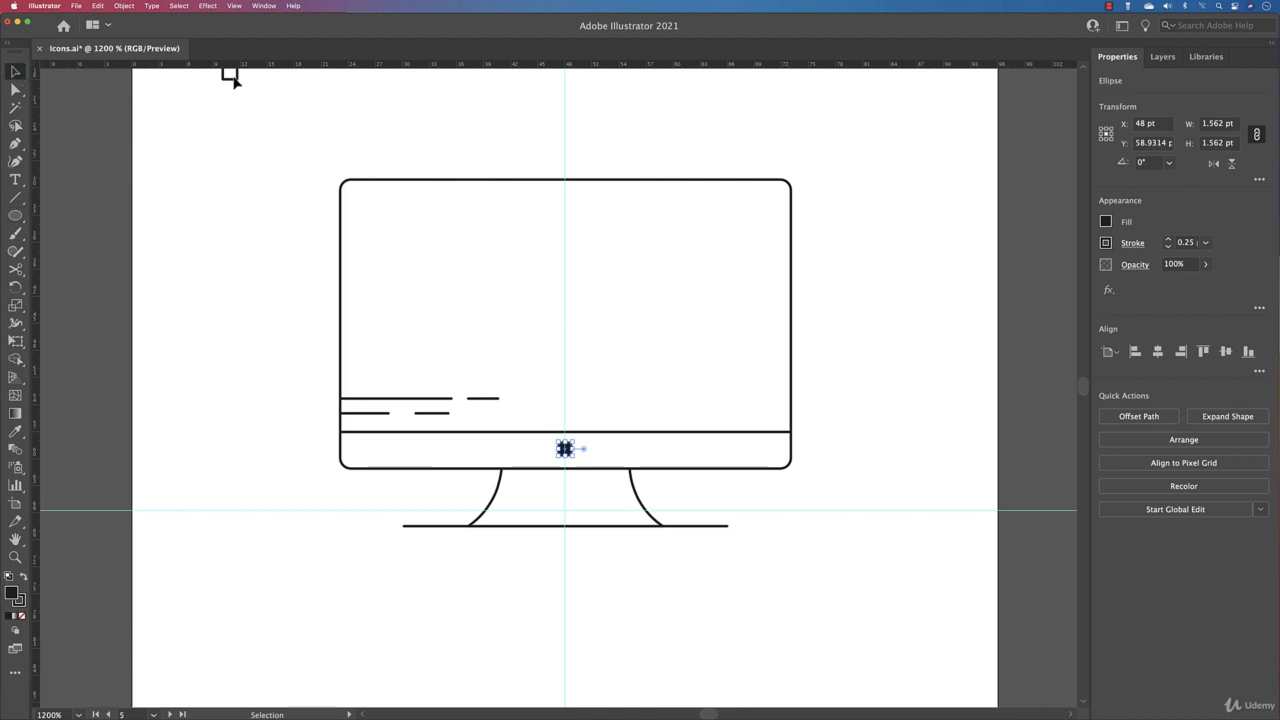
left_click_drag(229, 76, 566, 324)
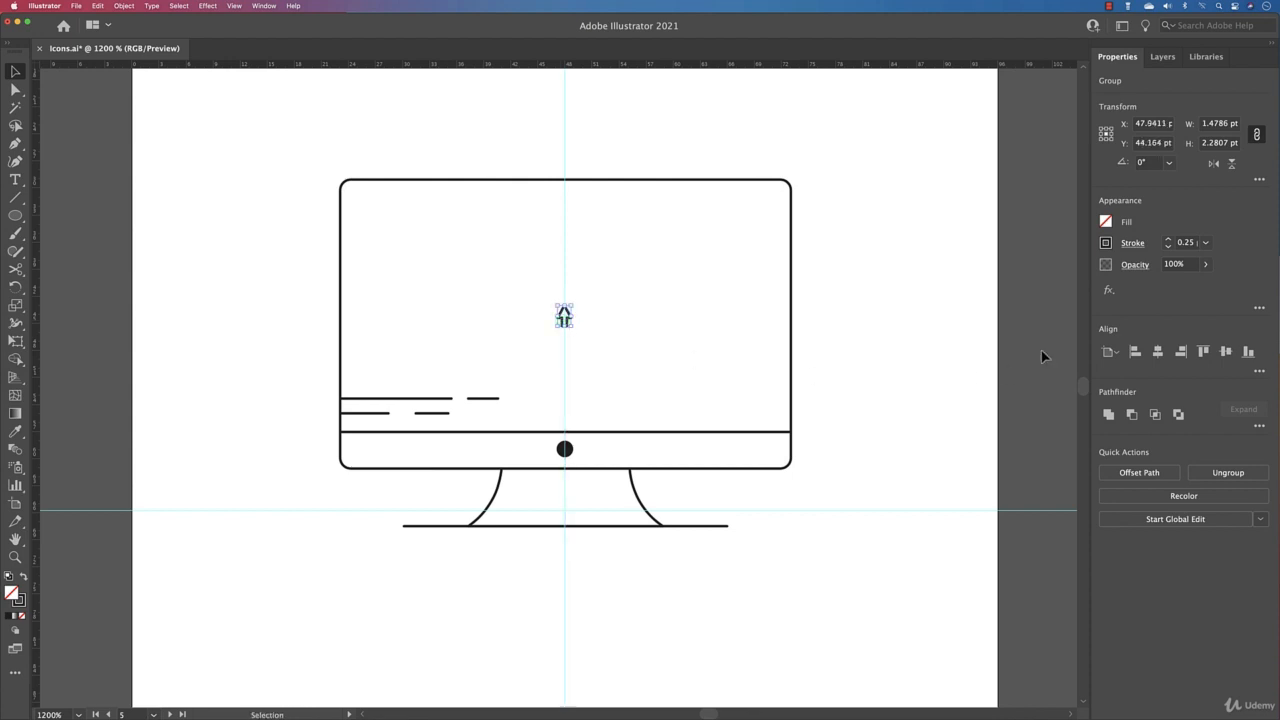
left_click(1064, 346)
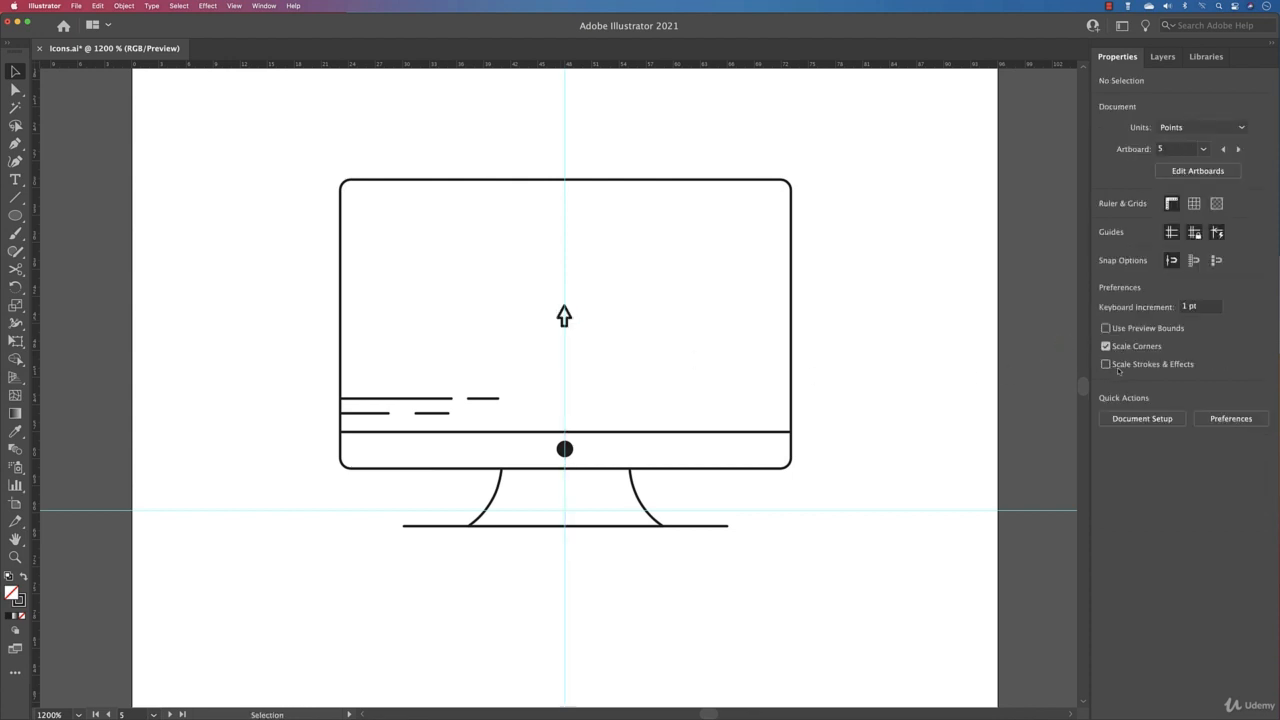
left_click(931, 371)
Step: Centre the arrow group horizontally on the artboard
scroll(557, 325, "up", 4)
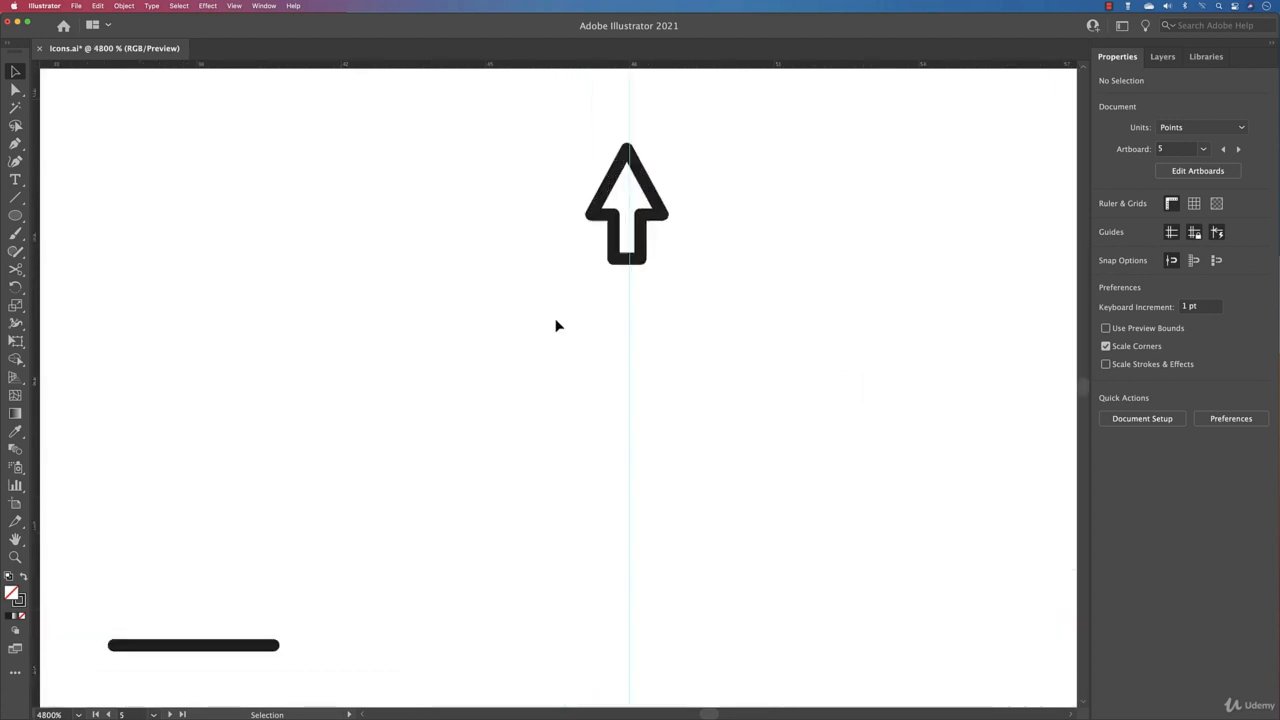
left_click(645, 261)
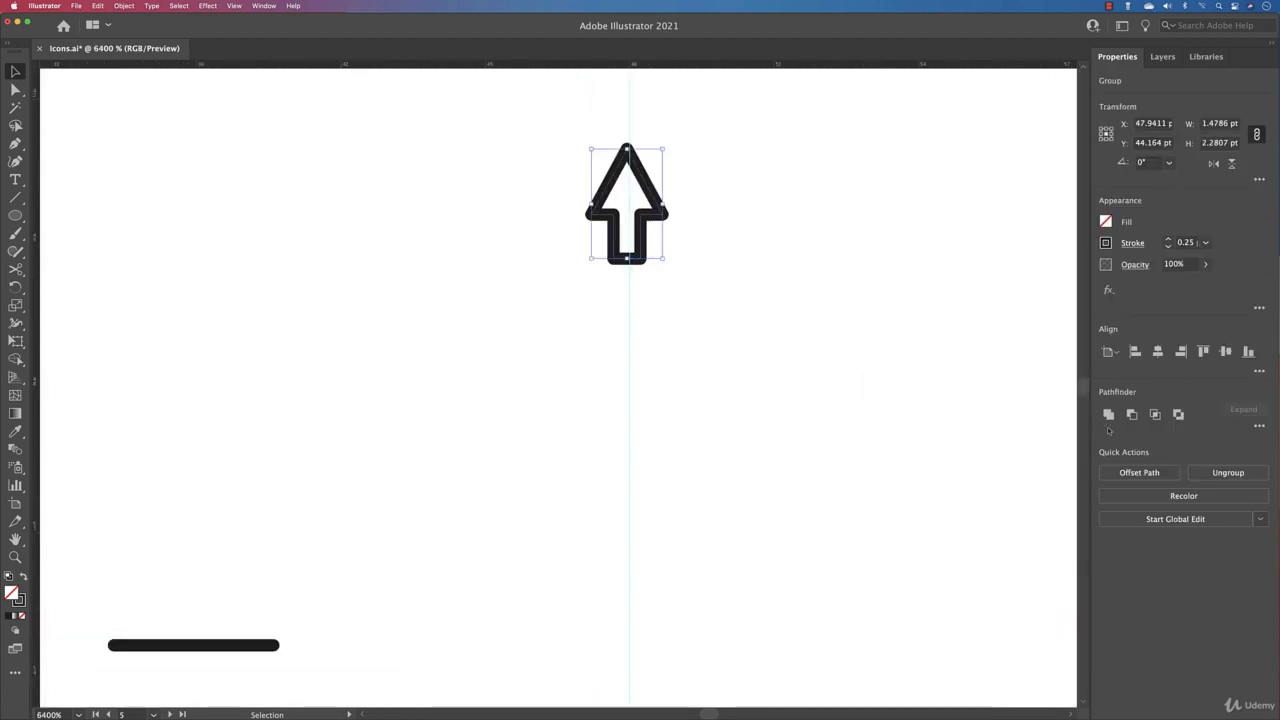
left_click(1158, 351)
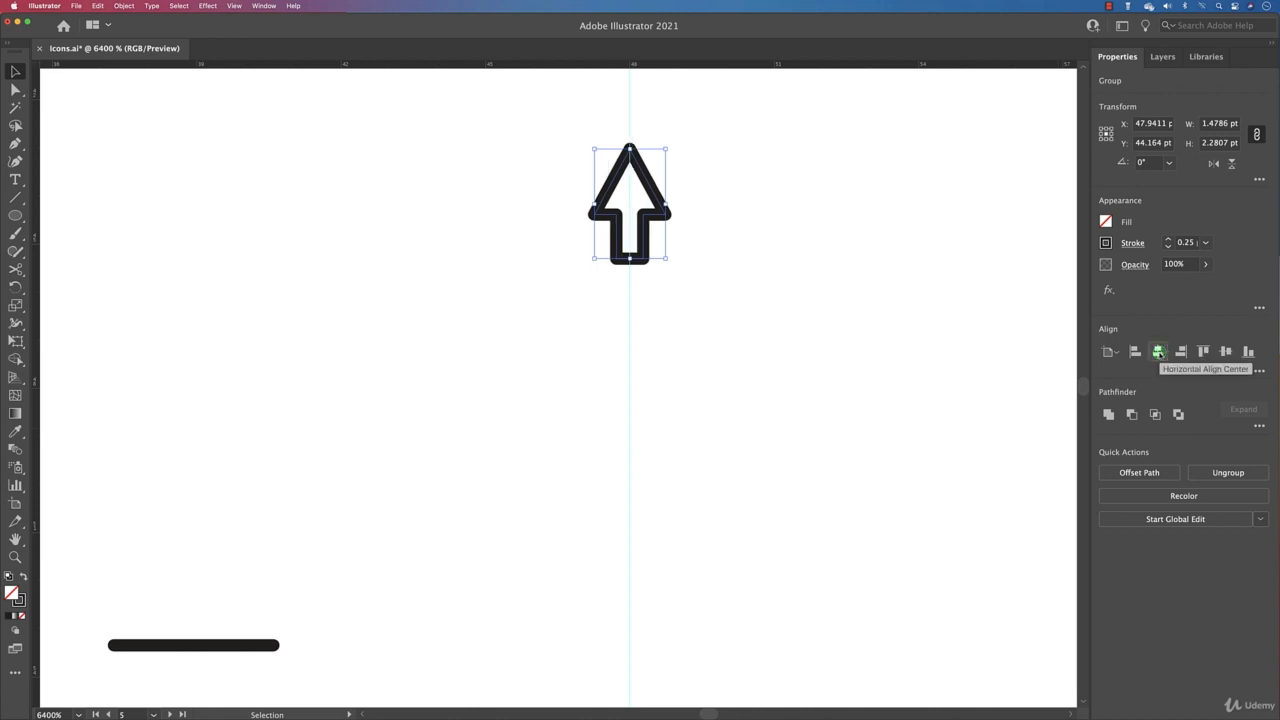
Step: Draw a vertical line about 1 pt long on the guide, just above the arrow's tip
left_click_drag(731, 291, 722, 500)
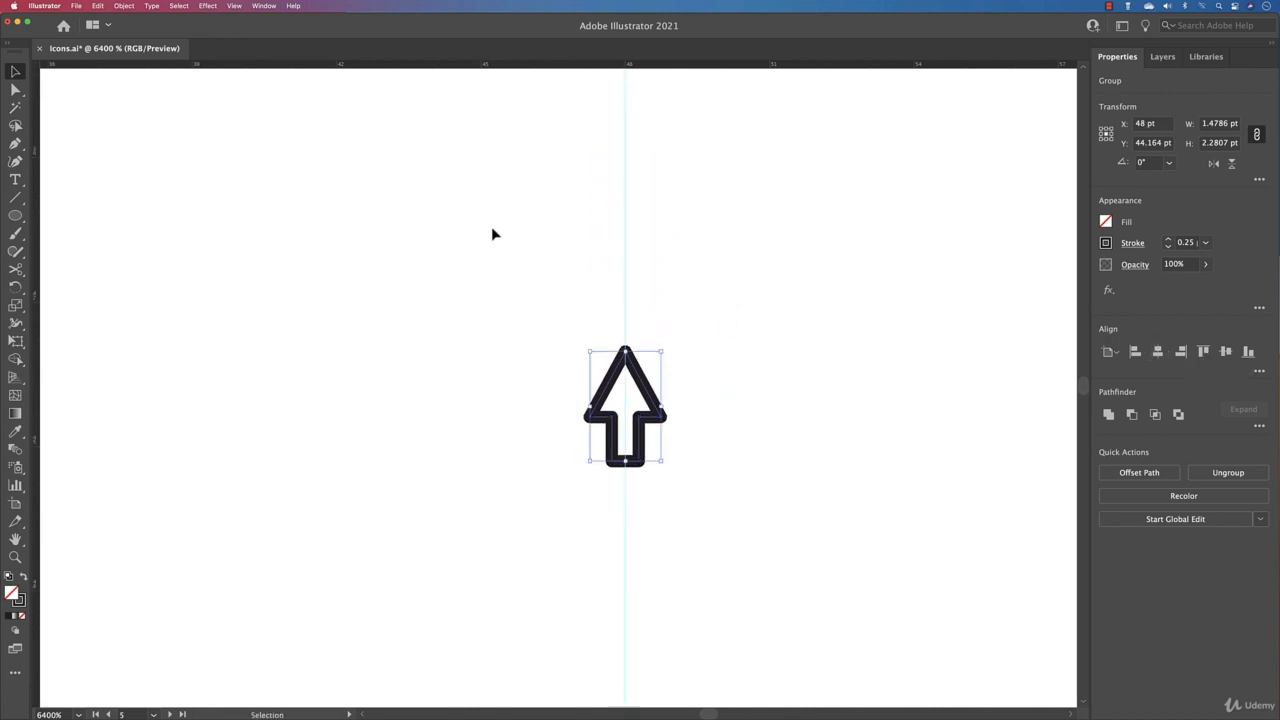
left_click(15, 197)
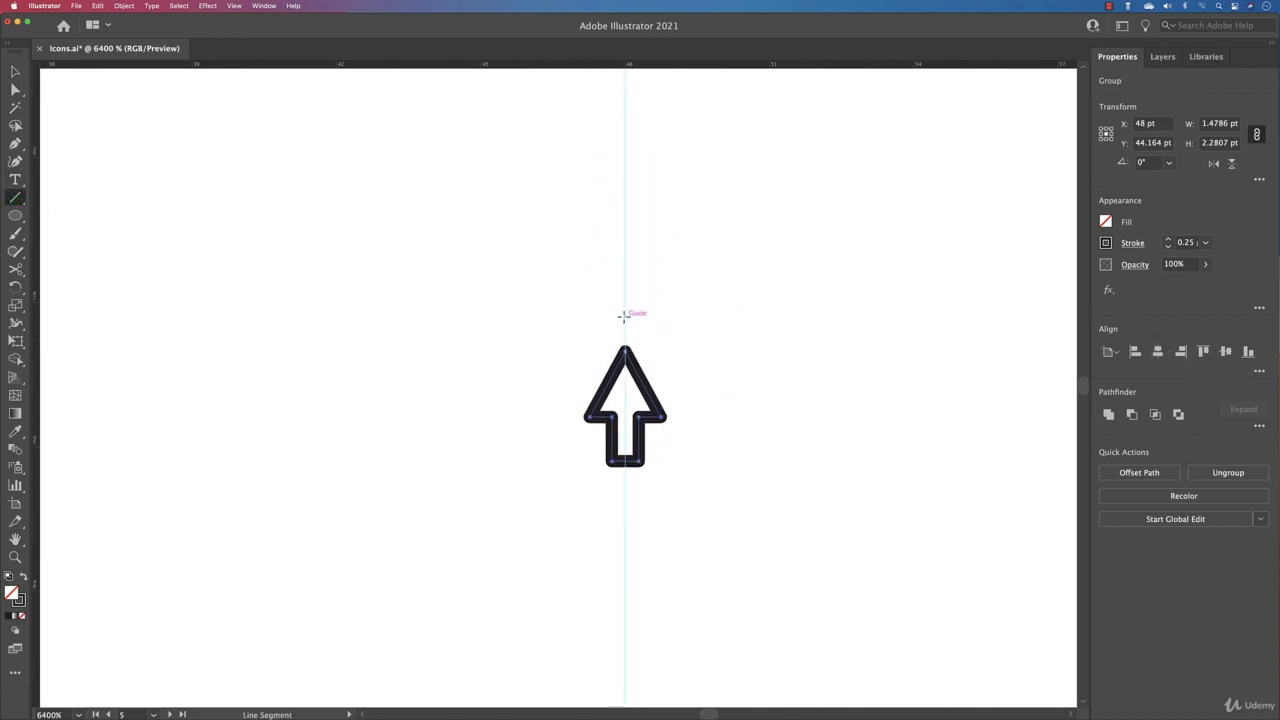
left_click_drag(624, 315, 627, 266)
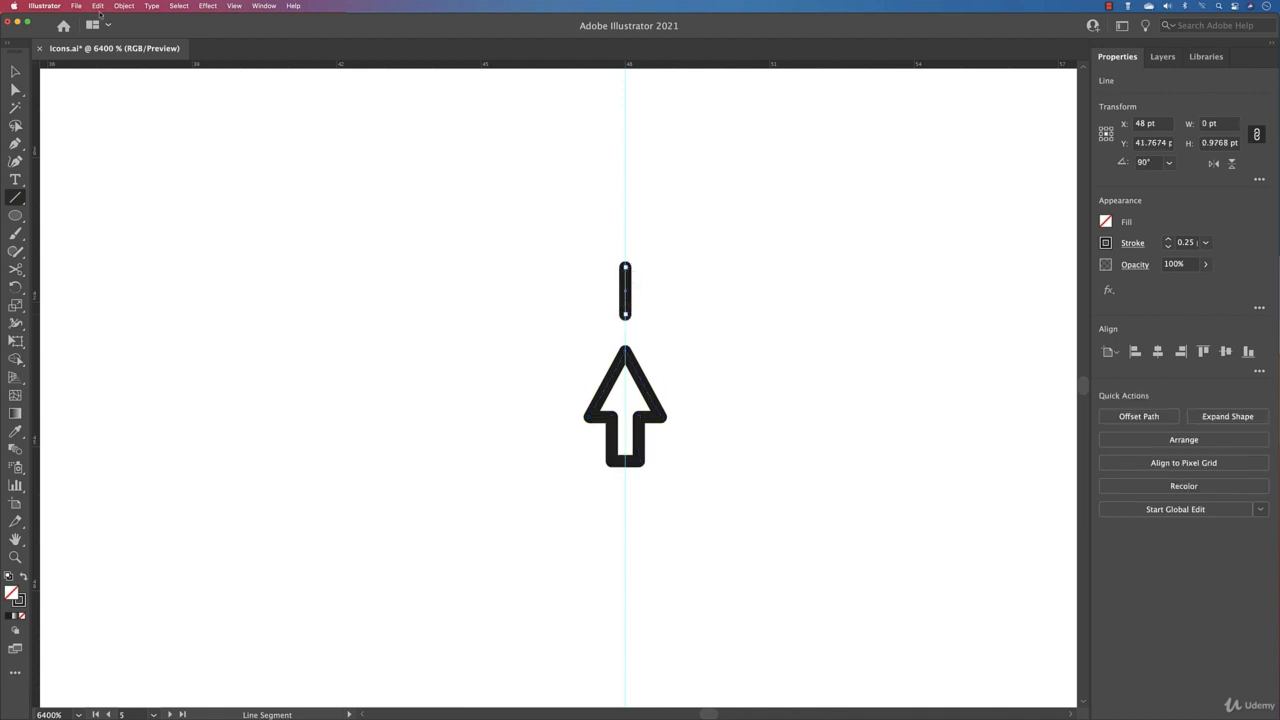
Step: Create a radial repeat from the short line, widen its radius to about 1.84 pt, and lower it 1 pt around the arrow
left_click(124, 6)
mouse_move(192, 284)
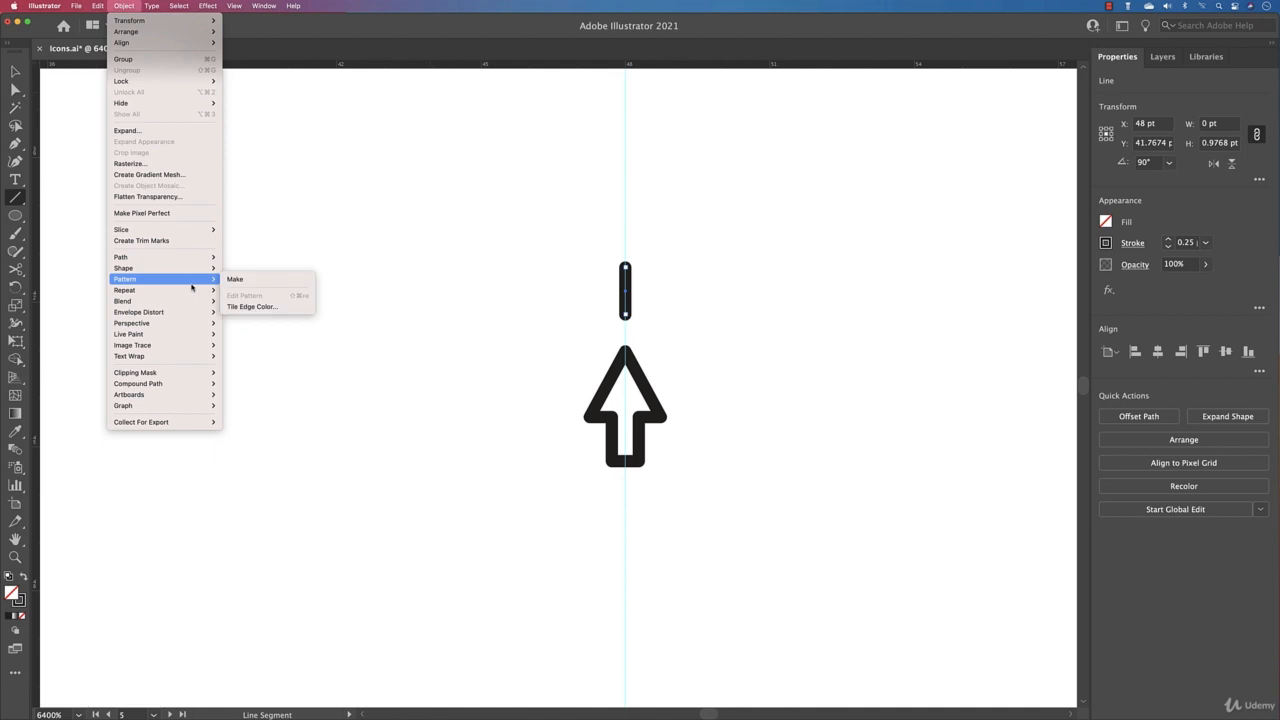
left_click(243, 292)
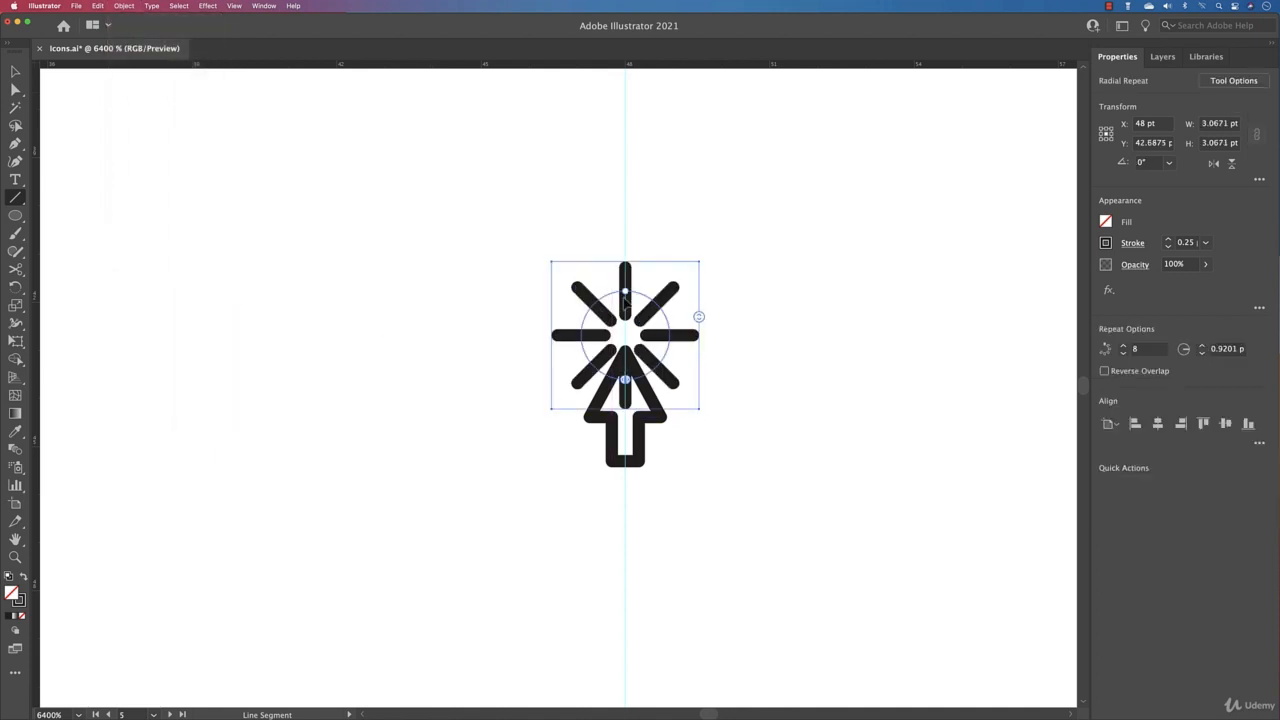
left_click_drag(625, 291, 626, 246)
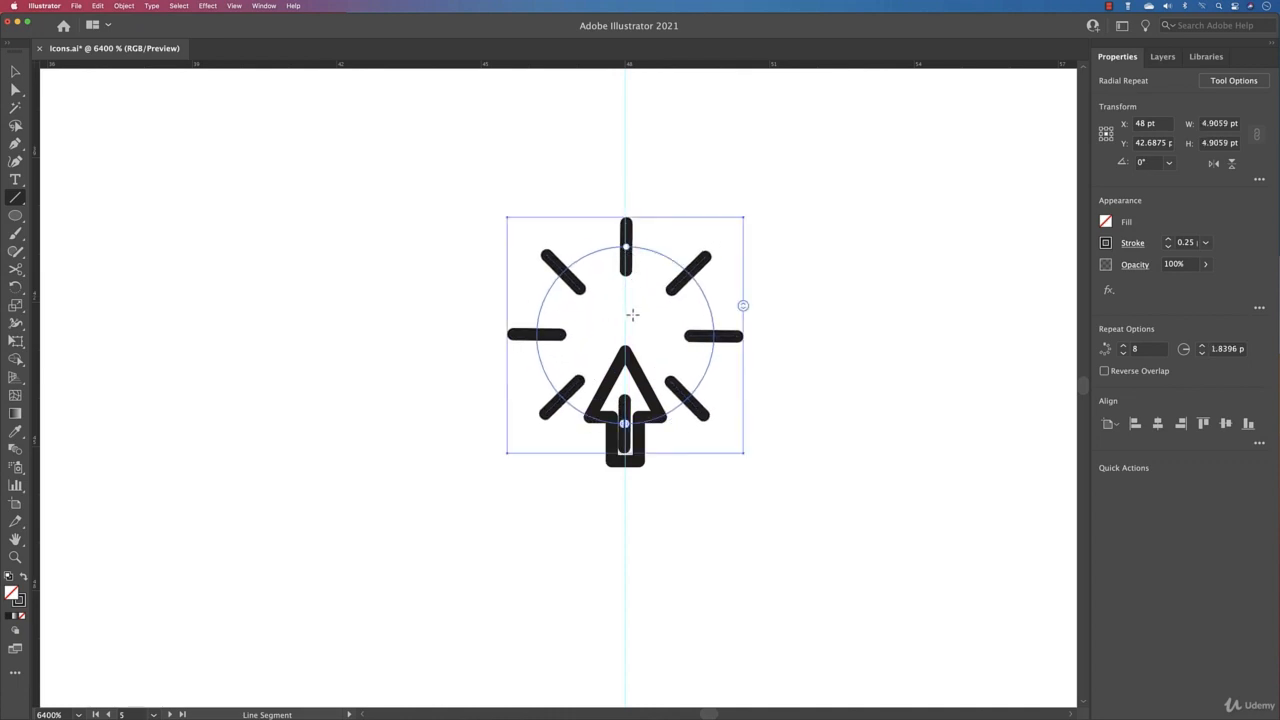
key("Down")
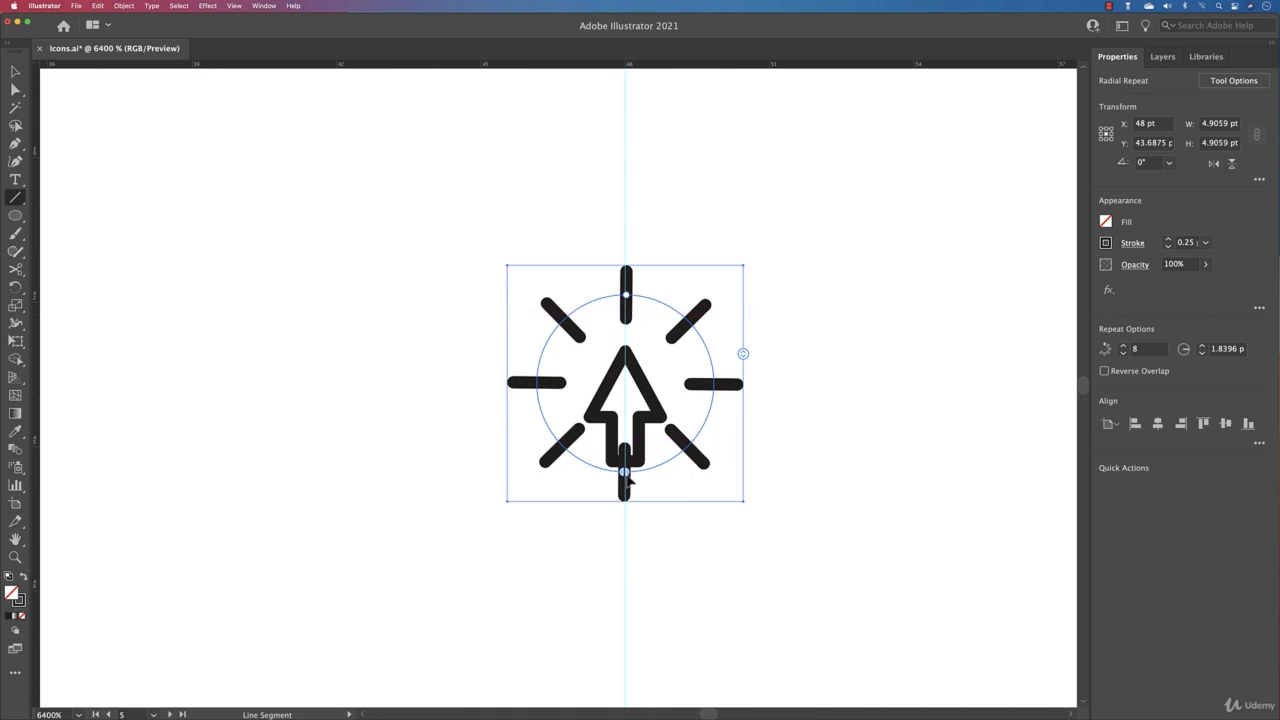
Step: Trim the radial repeat to the five upper rays around the arrow and deselect it
left_click_drag(627, 480, 537, 395)
left_click(15, 71)
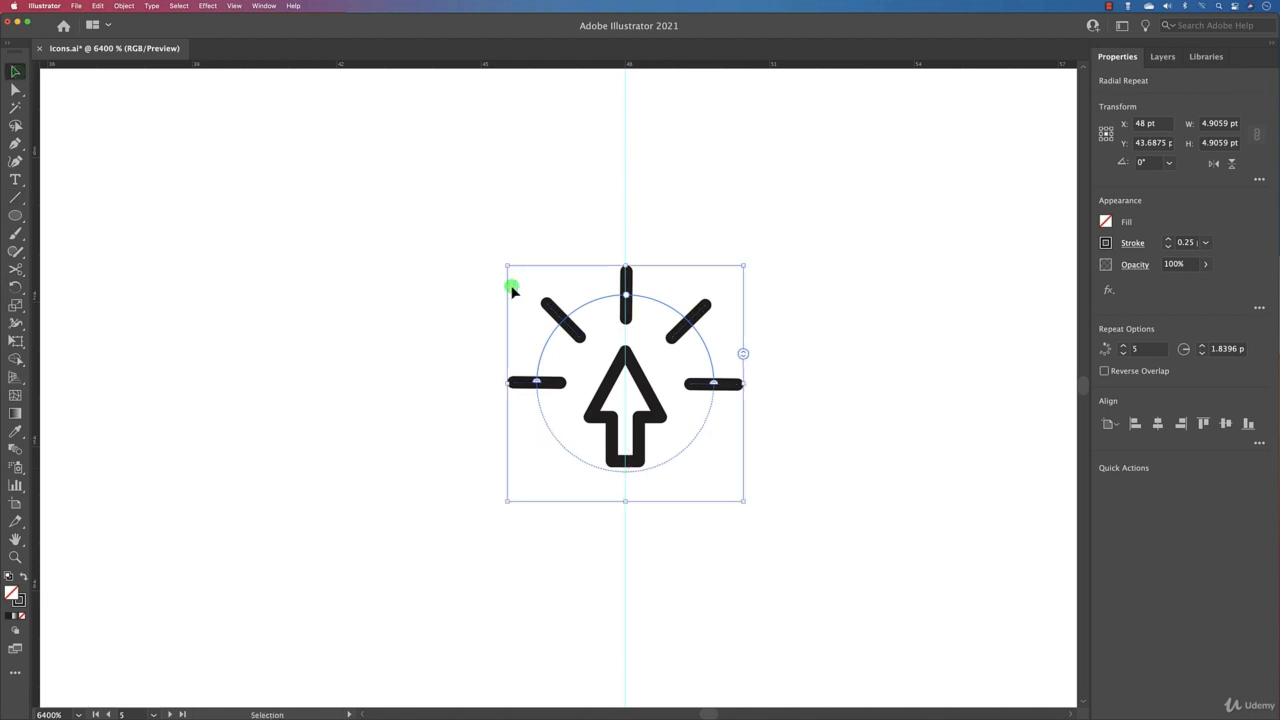
left_click(431, 264)
Step: Group the arrow with its rays, rotate the group 45° so the arrow points to the upper left, and deselect it
key("super+a")
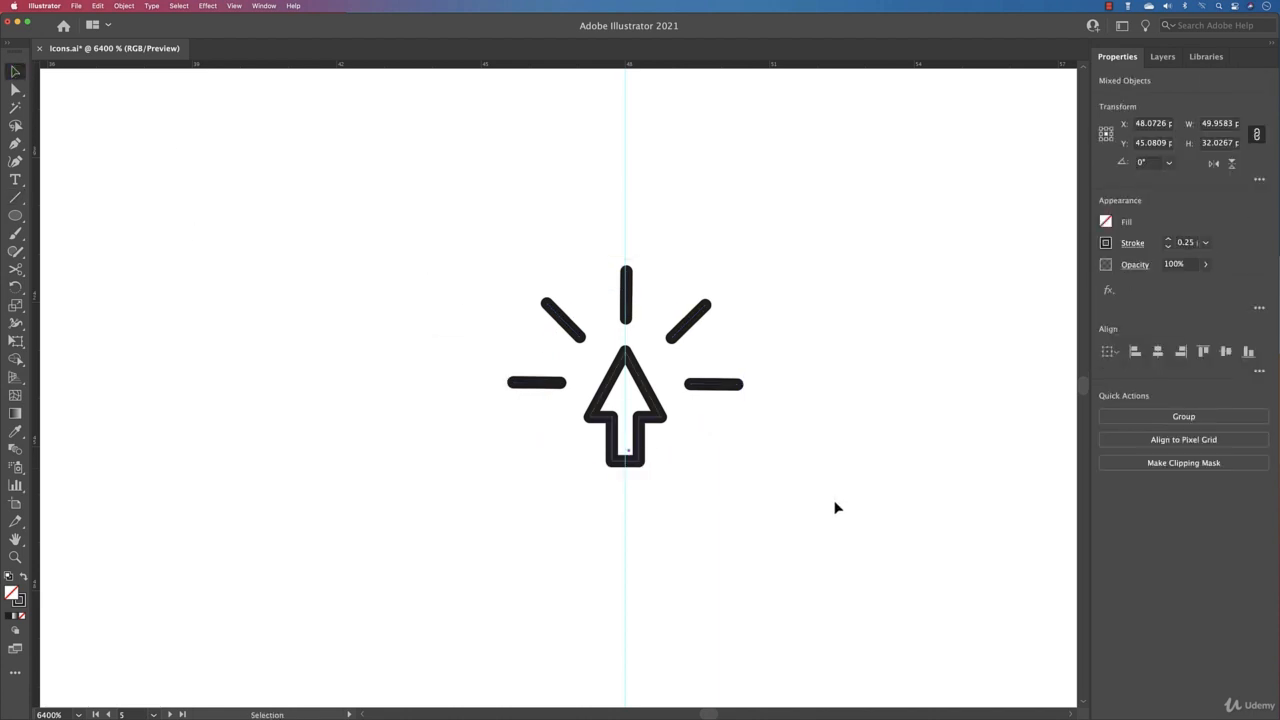
key("super+0")
left_click_drag(757, 291, 679, 313)
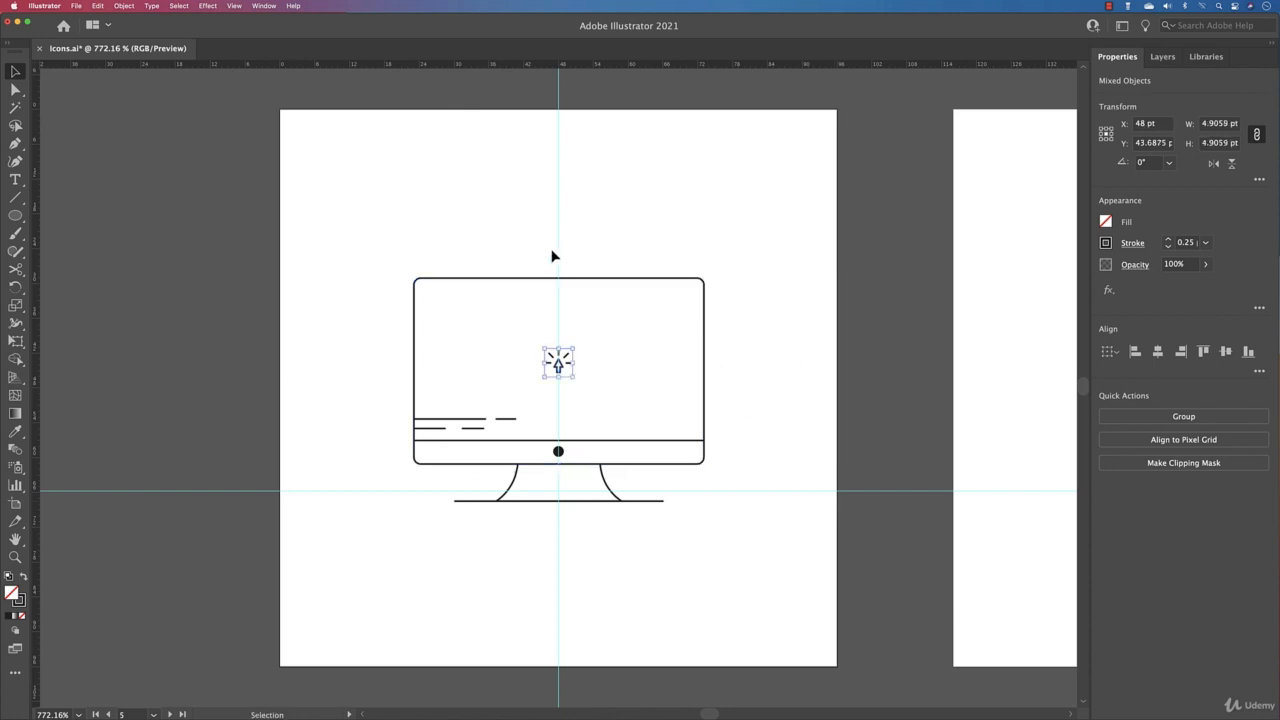
key("super+g")
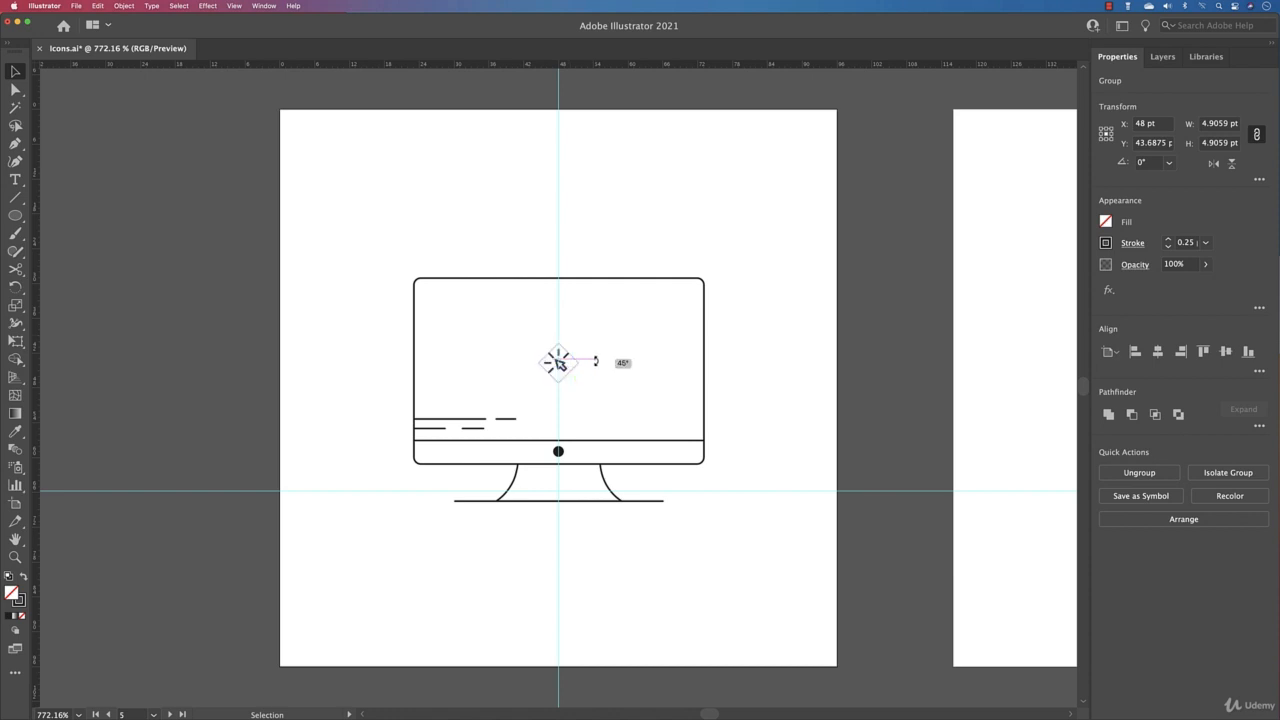
left_click(613, 390)
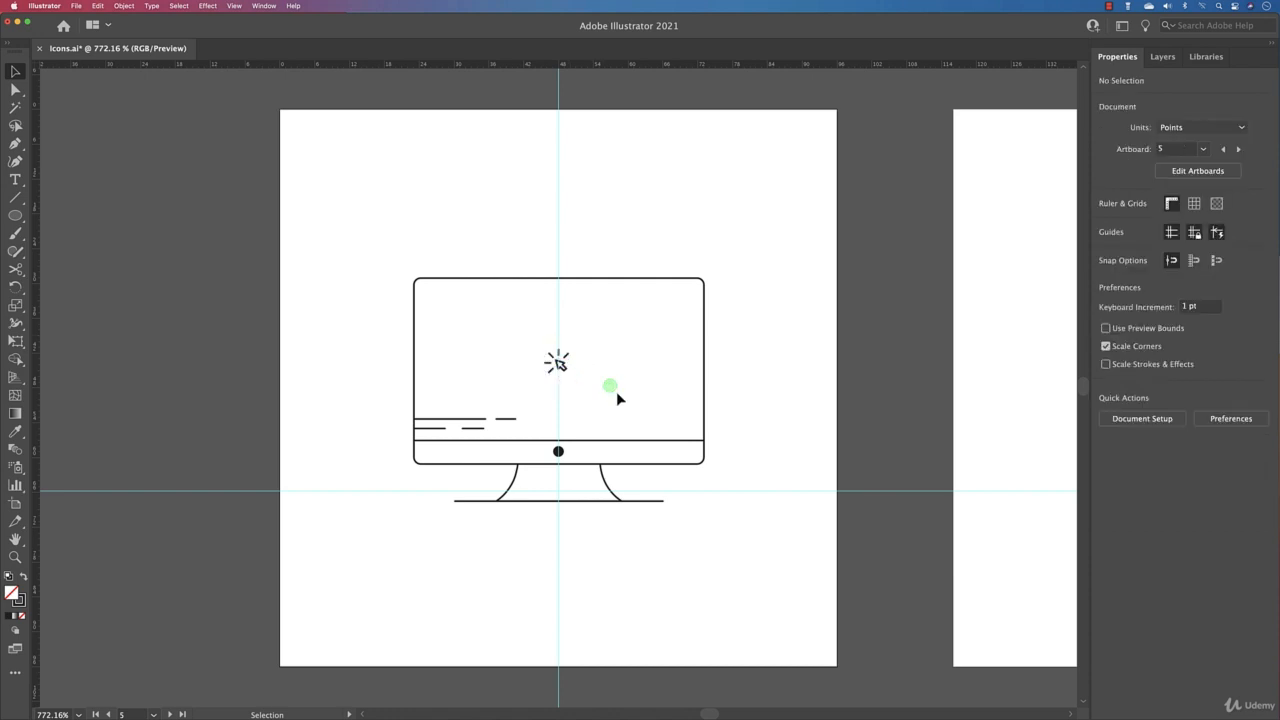
Step: Move the cursor group slightly up and left, to about X 47.3 pt, Y 43.2 pt
left_click(562, 364)
left_click_drag(542, 362, 559, 364)
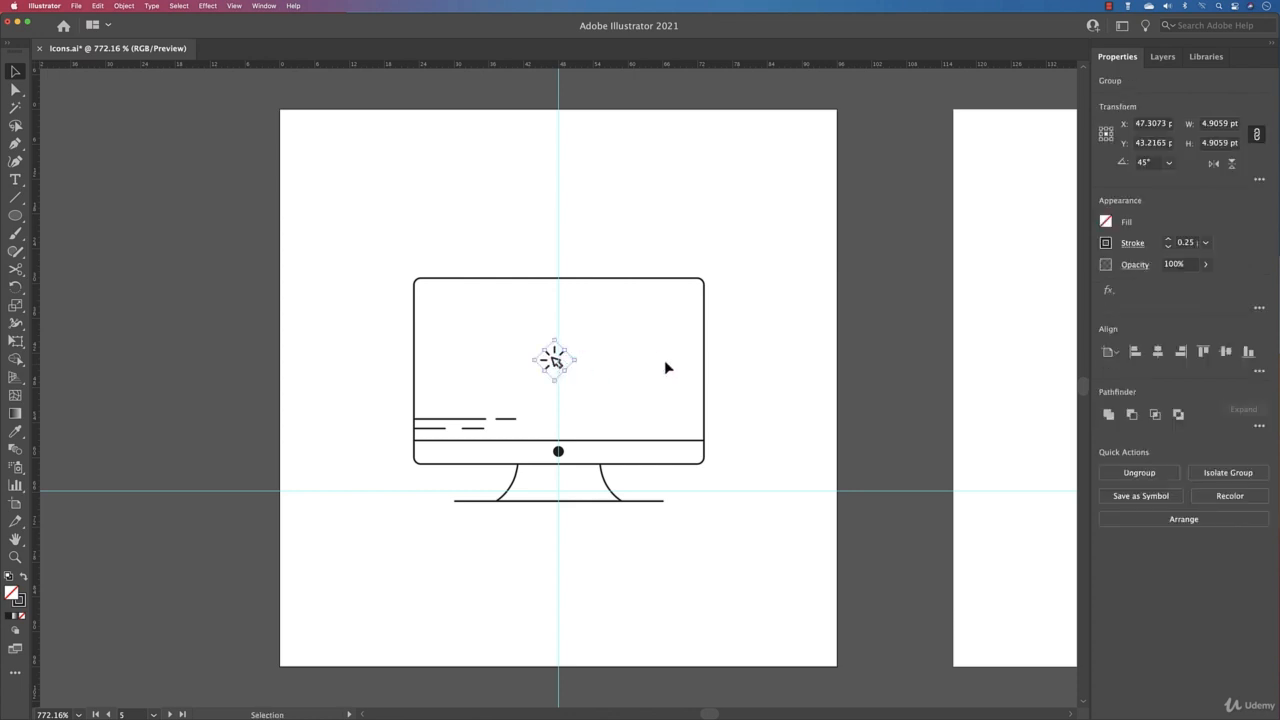
Step: Set the stroke weight of the monitor, its stand and the screen lines to 0.75 pt, leaving out the cursor group
left_click_drag(760, 370, 391, 530)
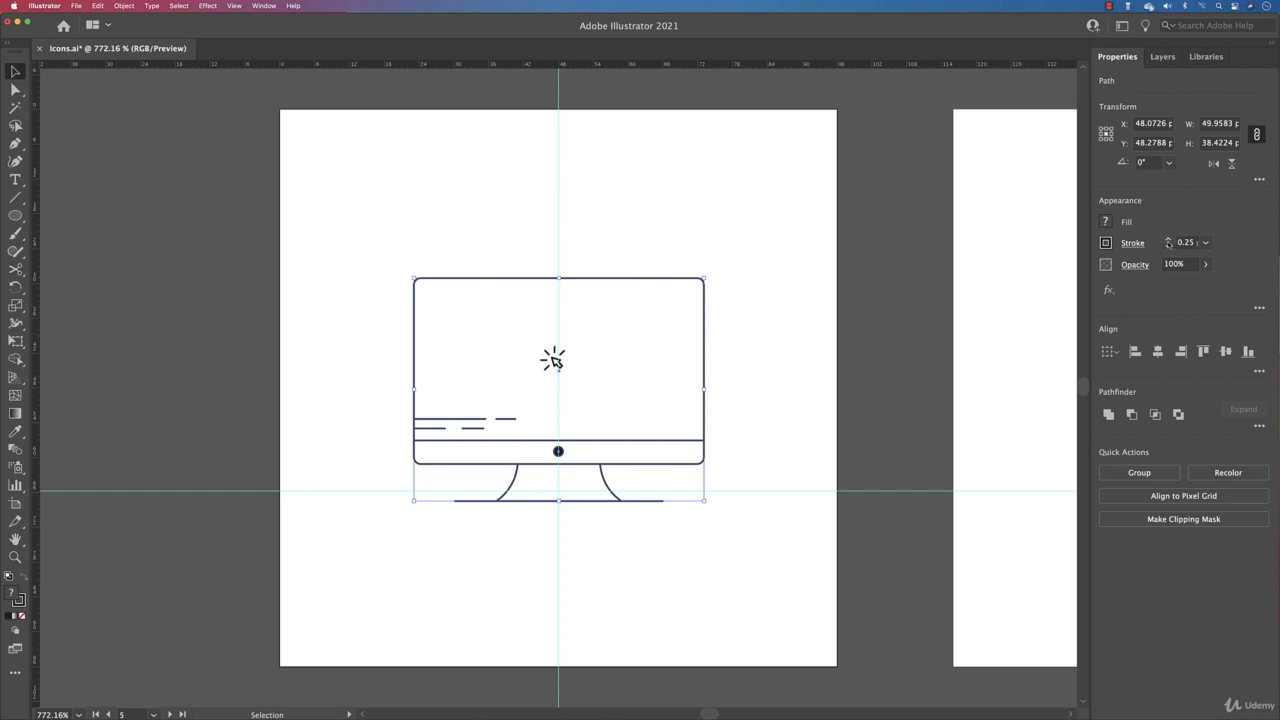
left_click(1178, 242)
type("1")
key("Return")
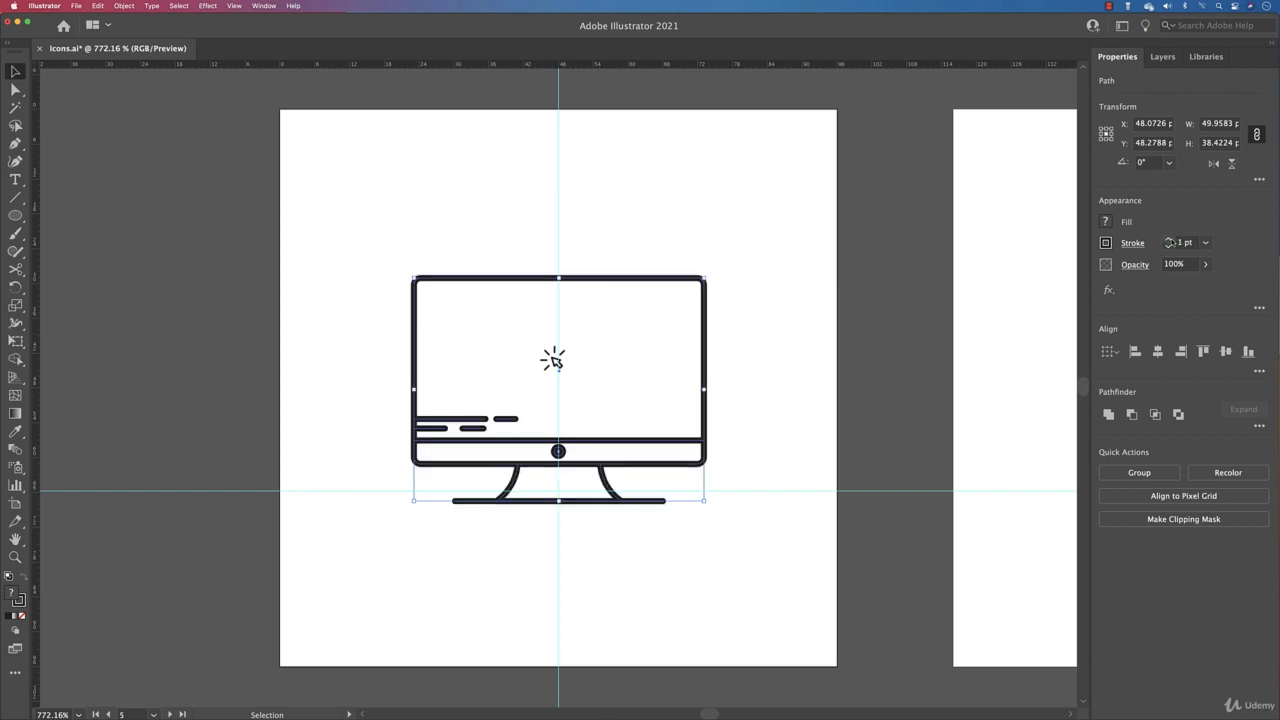
left_click(1168, 246)
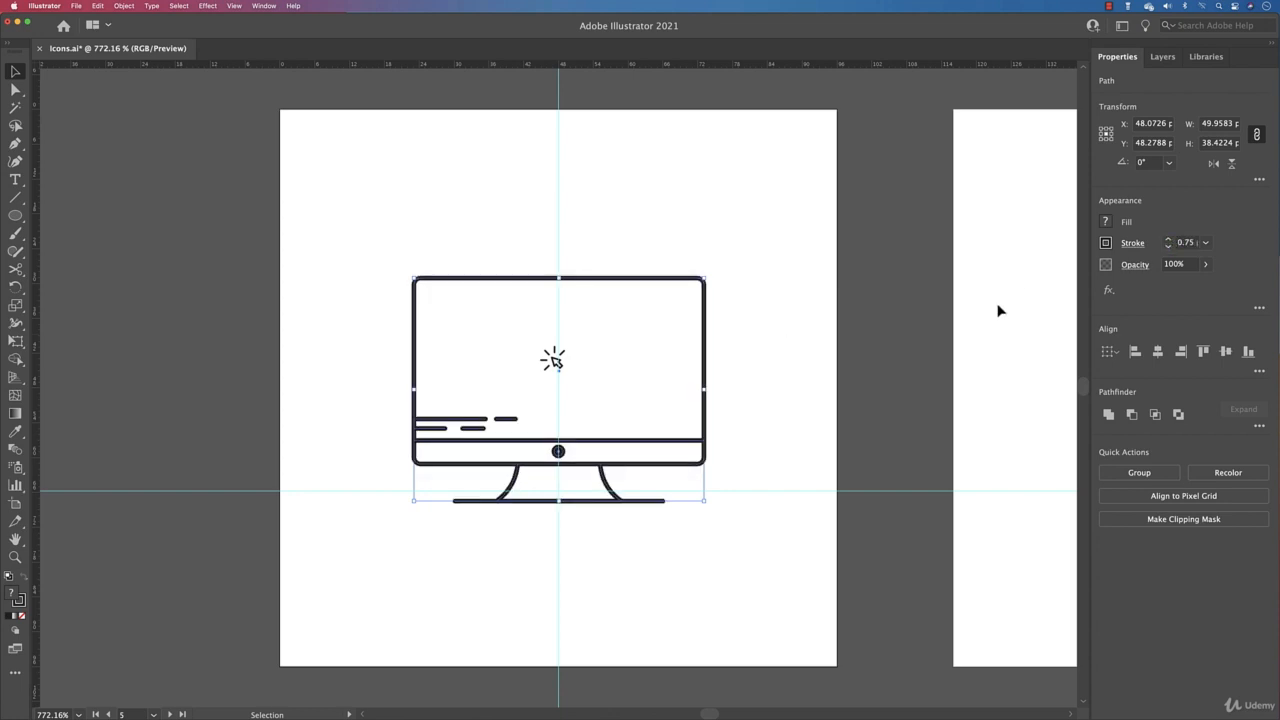
left_click(785, 380)
Step: Try a 0.5 pt stroke weight on the cursor group alone
left_click(580, 343)
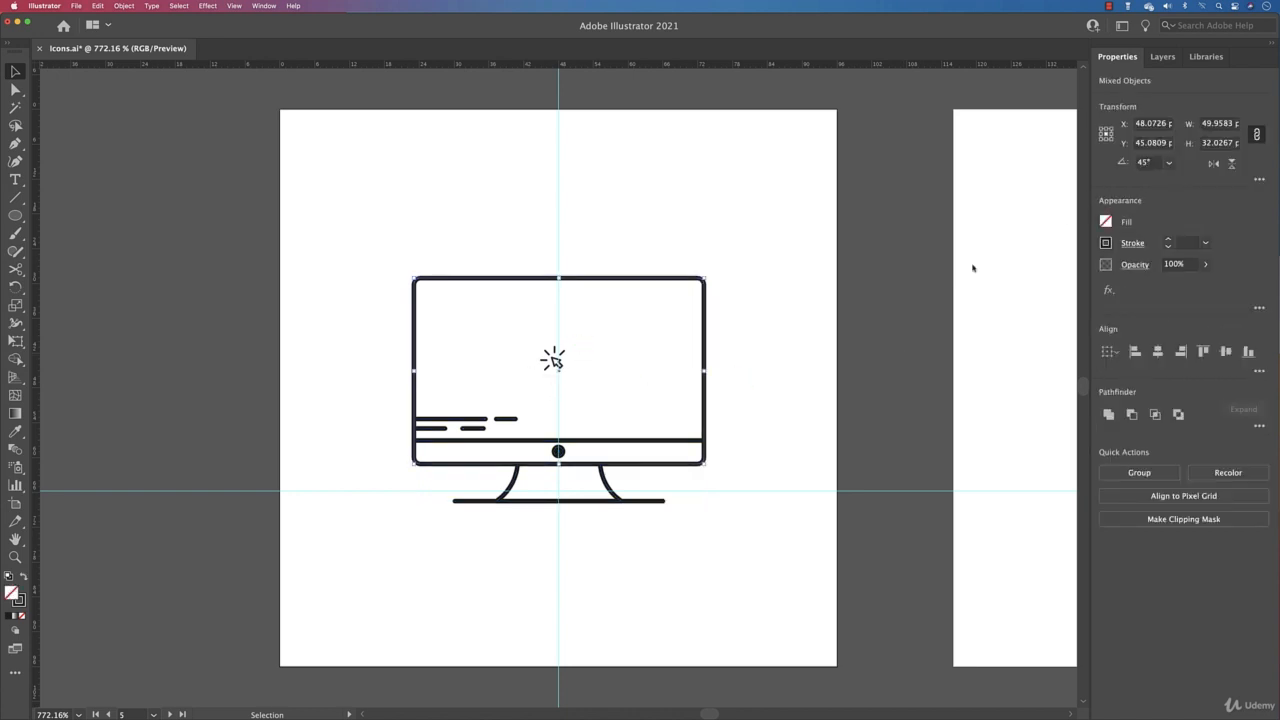
left_click(672, 279)
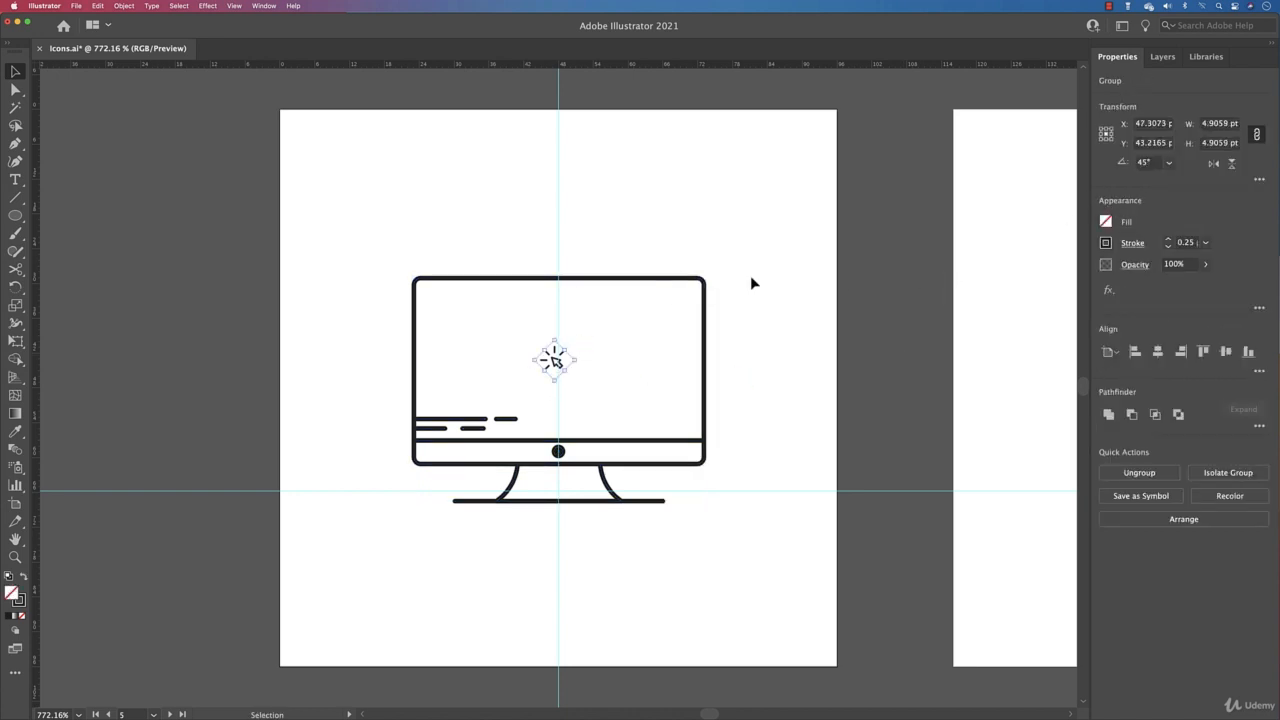
left_click(1169, 242)
left_click(1169, 240)
left_click(751, 297)
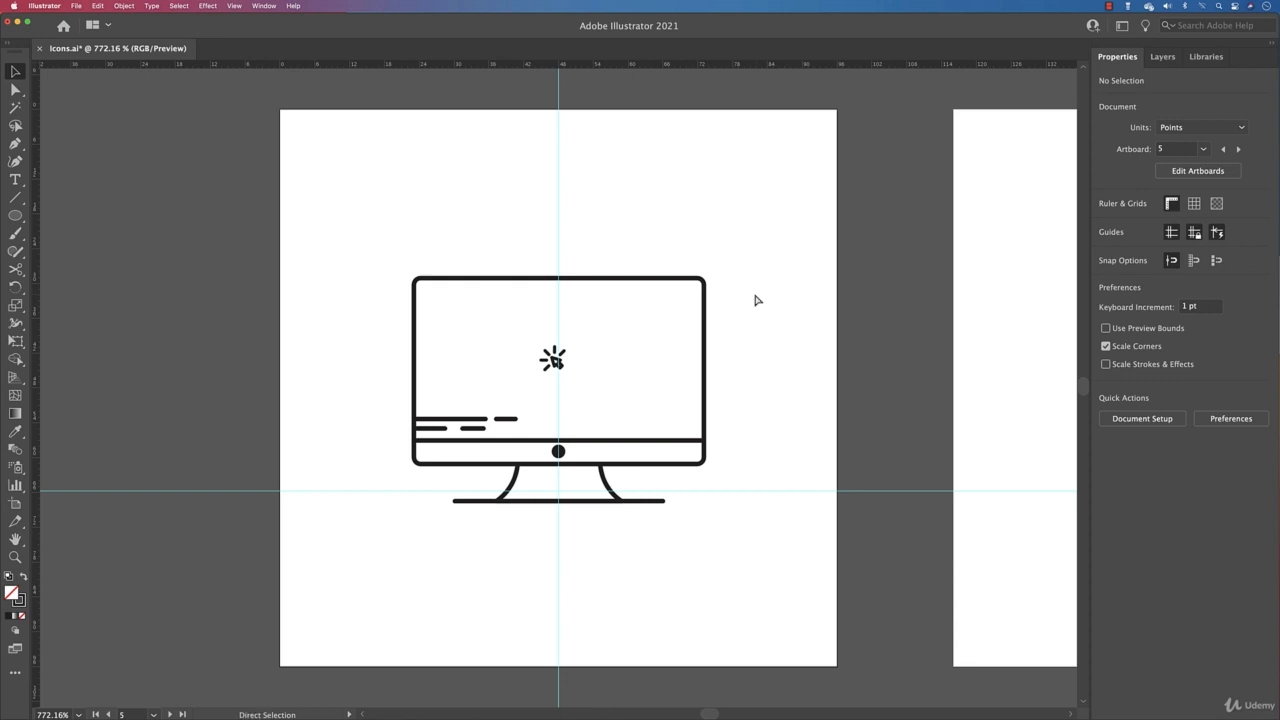
Step: Return the cursor group's stroke weight to 0.25 pt and deselect it
key("super+0")
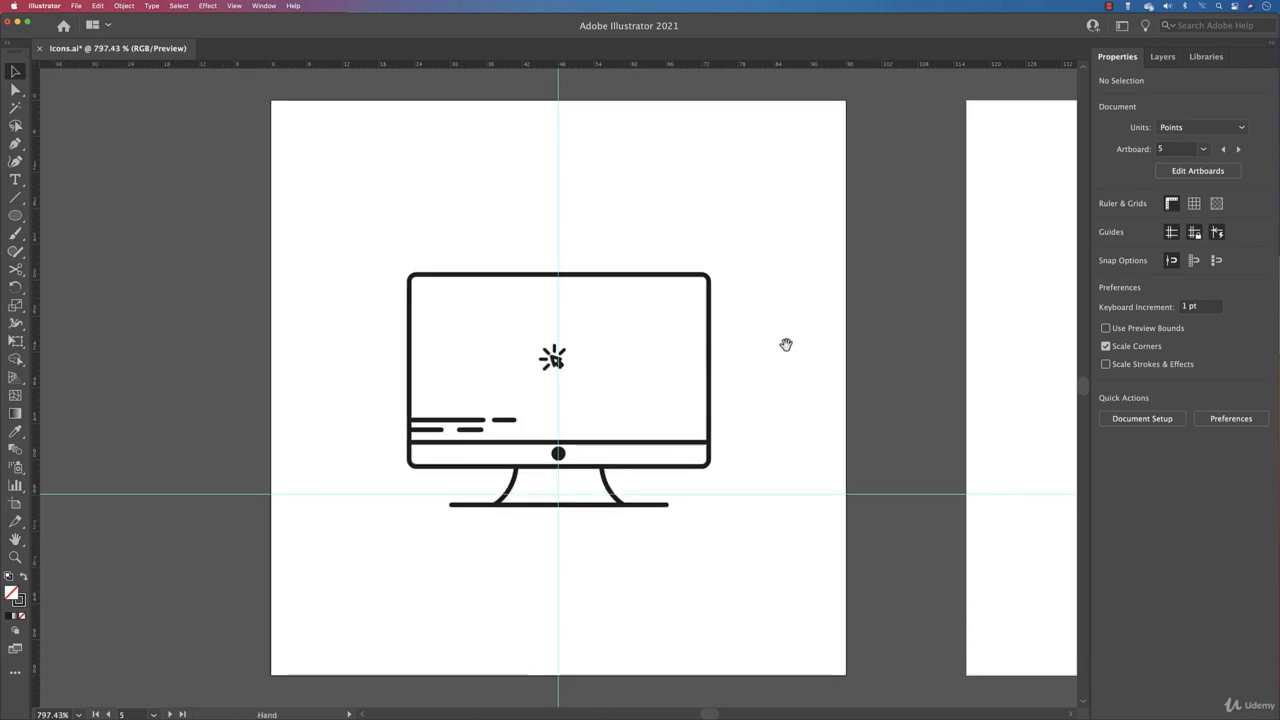
left_click_drag(786, 345, 620, 329)
left_click(387, 343)
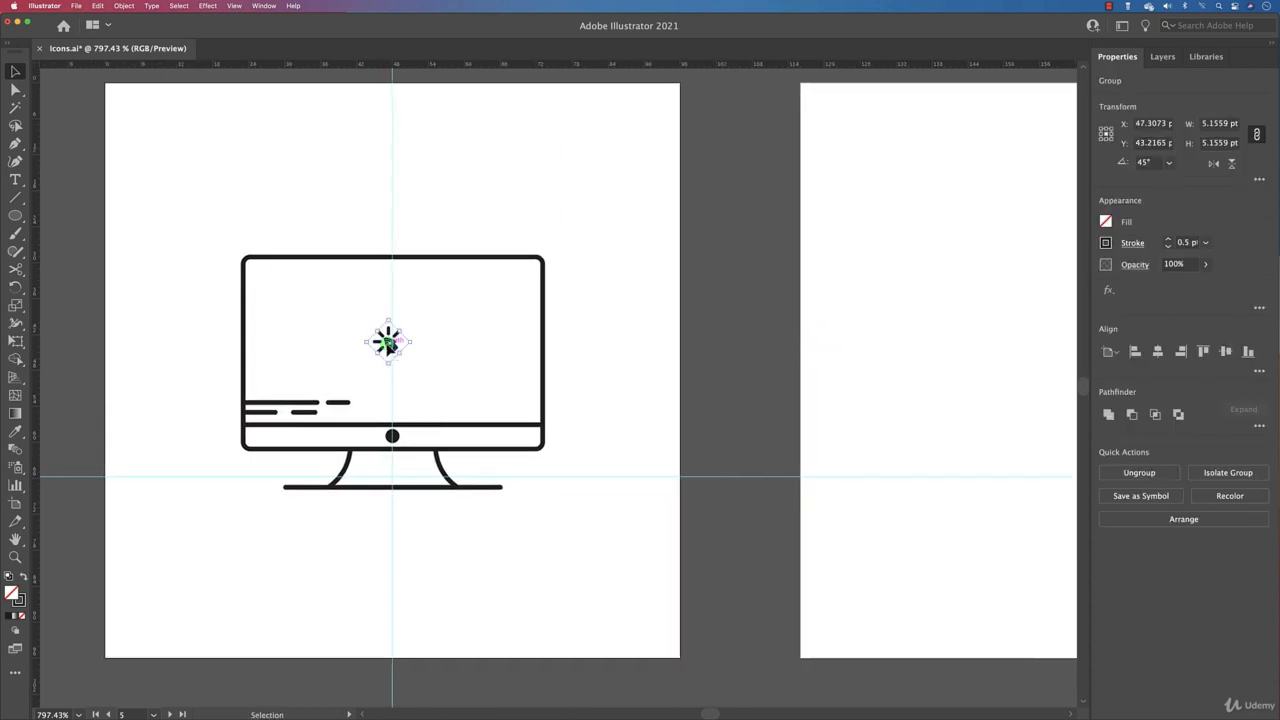
left_click(610, 381)
Step: Duplicate the whole monitor icon onto artboard 6 and deselect it
left_click_drag(152, 238, 600, 517)
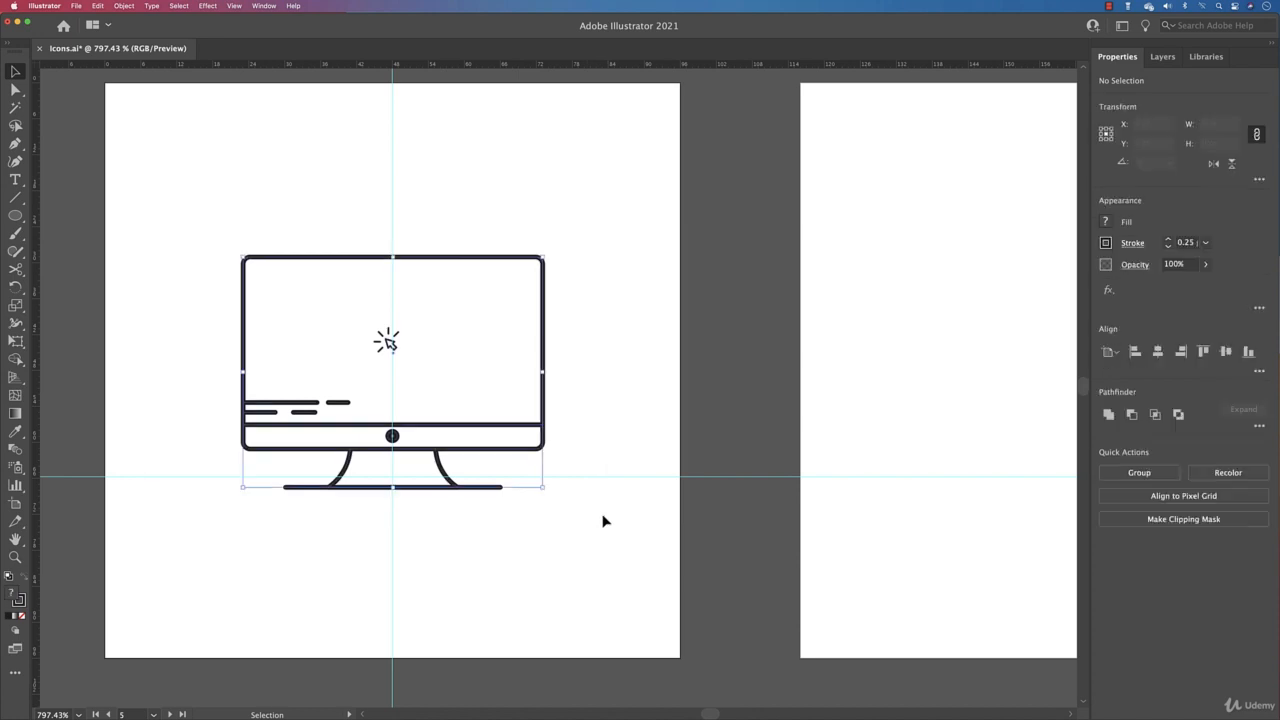
left_click_drag(472, 454, 643, 450)
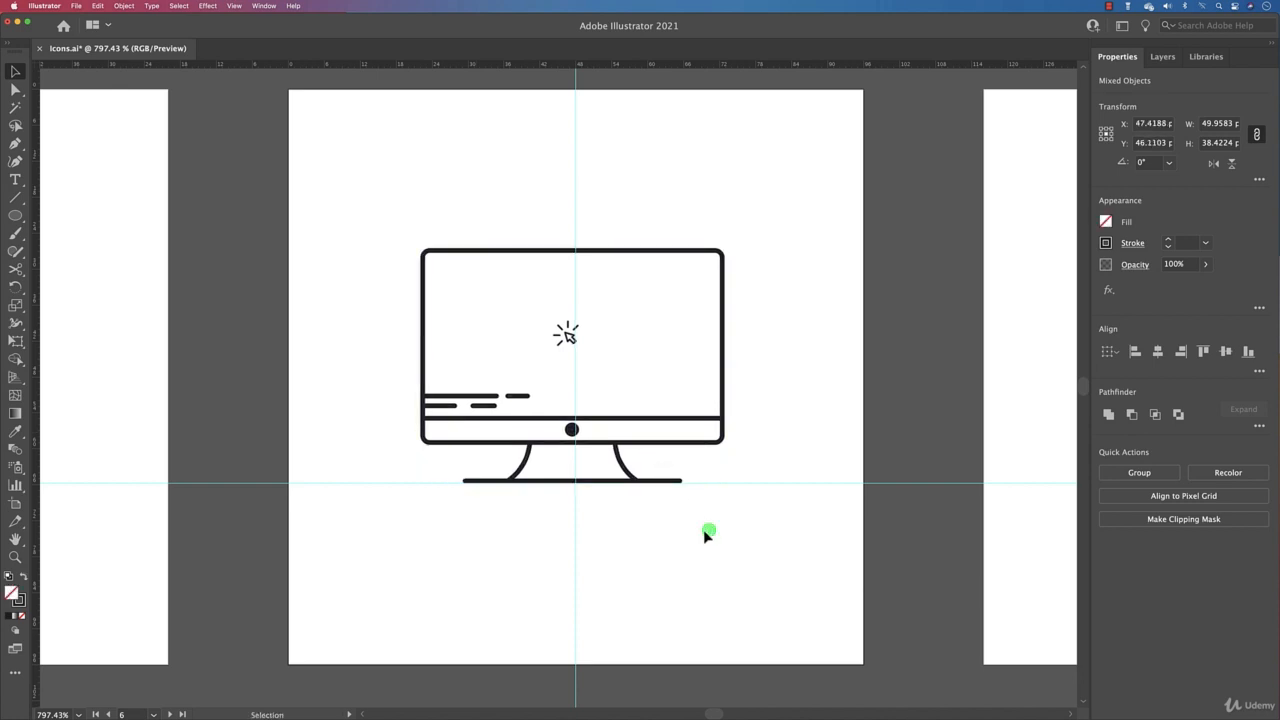
left_click(703, 529)
Step: Draw a circle about 72 pt in diameter around the monitor, centred on the vertical guide
left_click(16, 216)
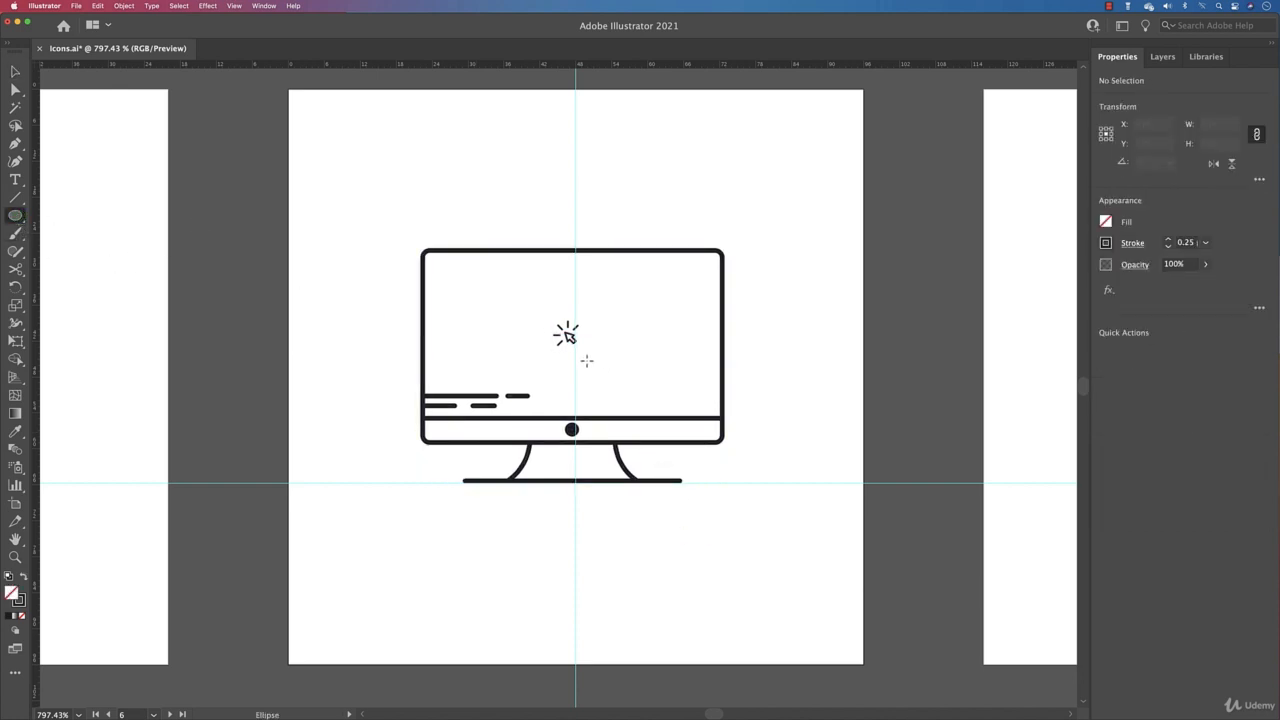
left_click_drag(575, 359, 791, 524)
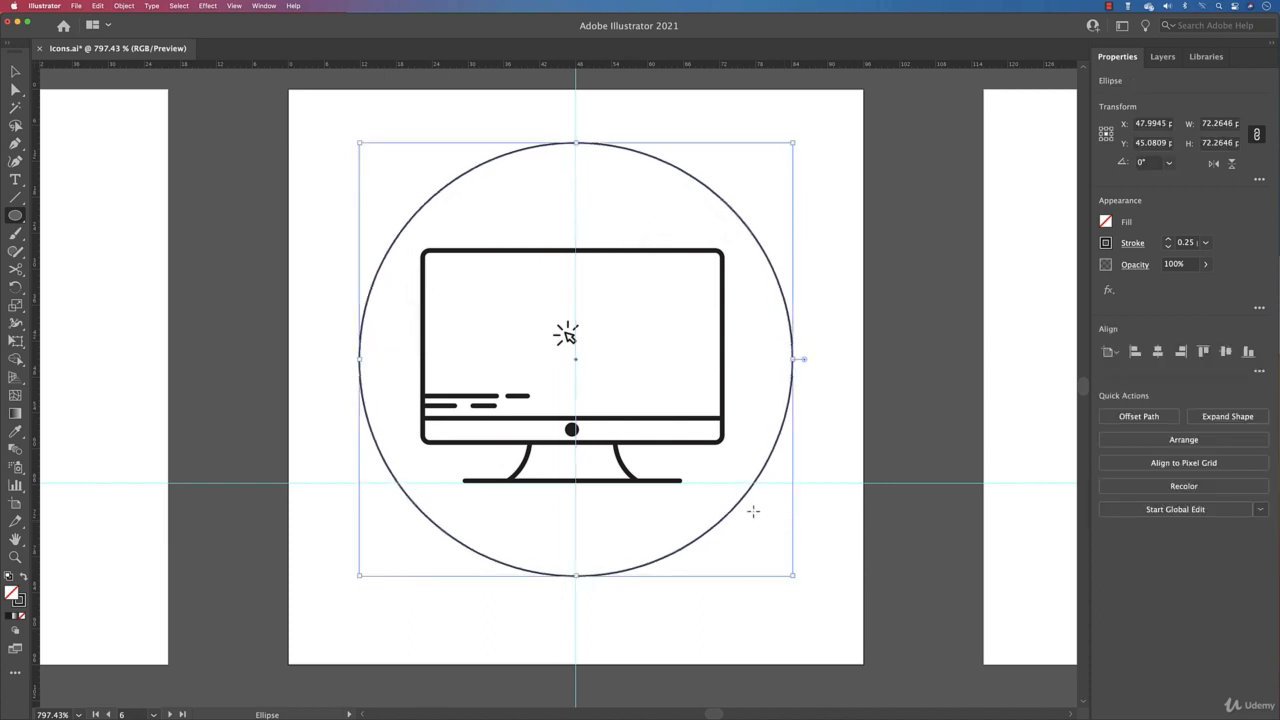
key("v")
Step: Fill the monitor's rounded rectangle with white
left_click(708, 257)
left_click(704, 251)
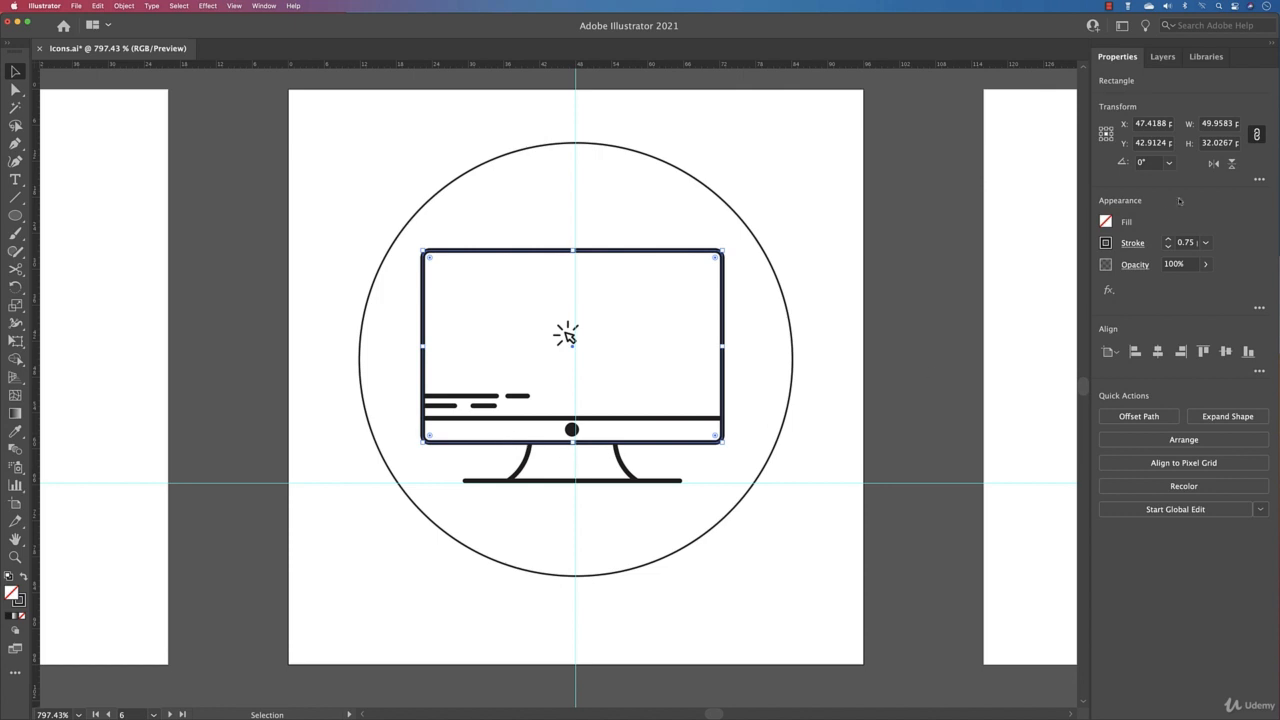
left_click(1105, 221)
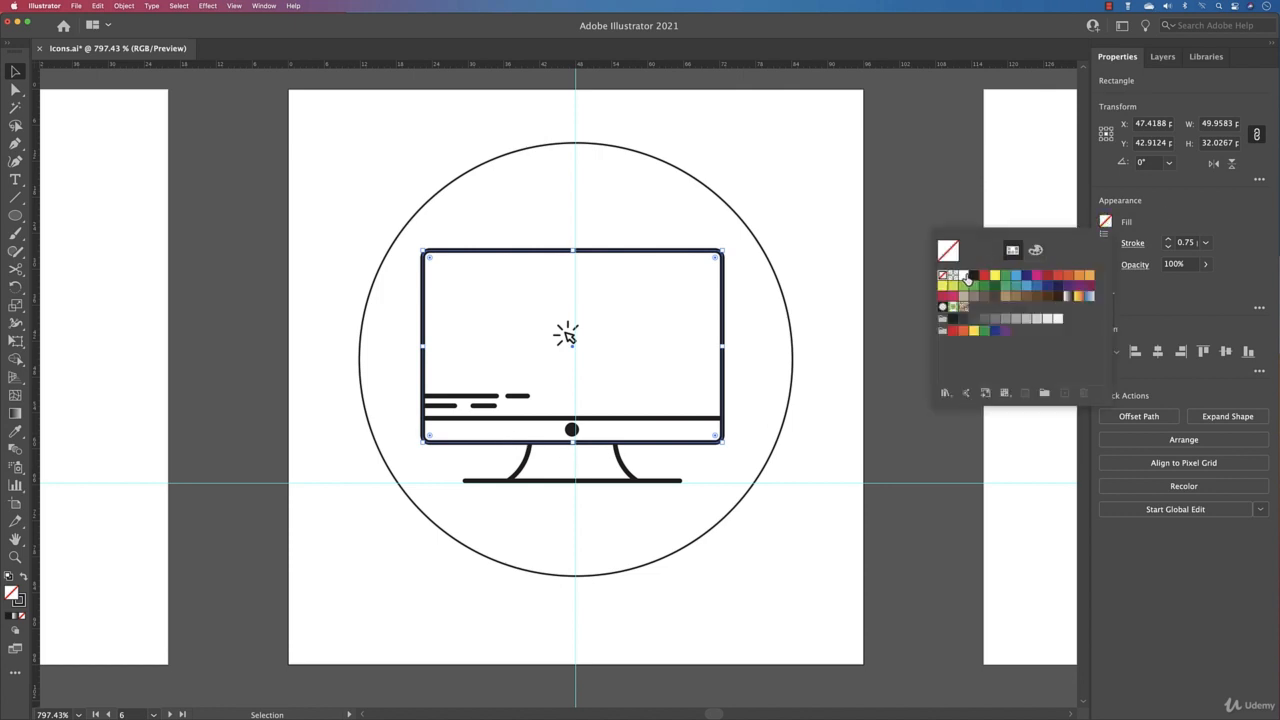
left_click(965, 277)
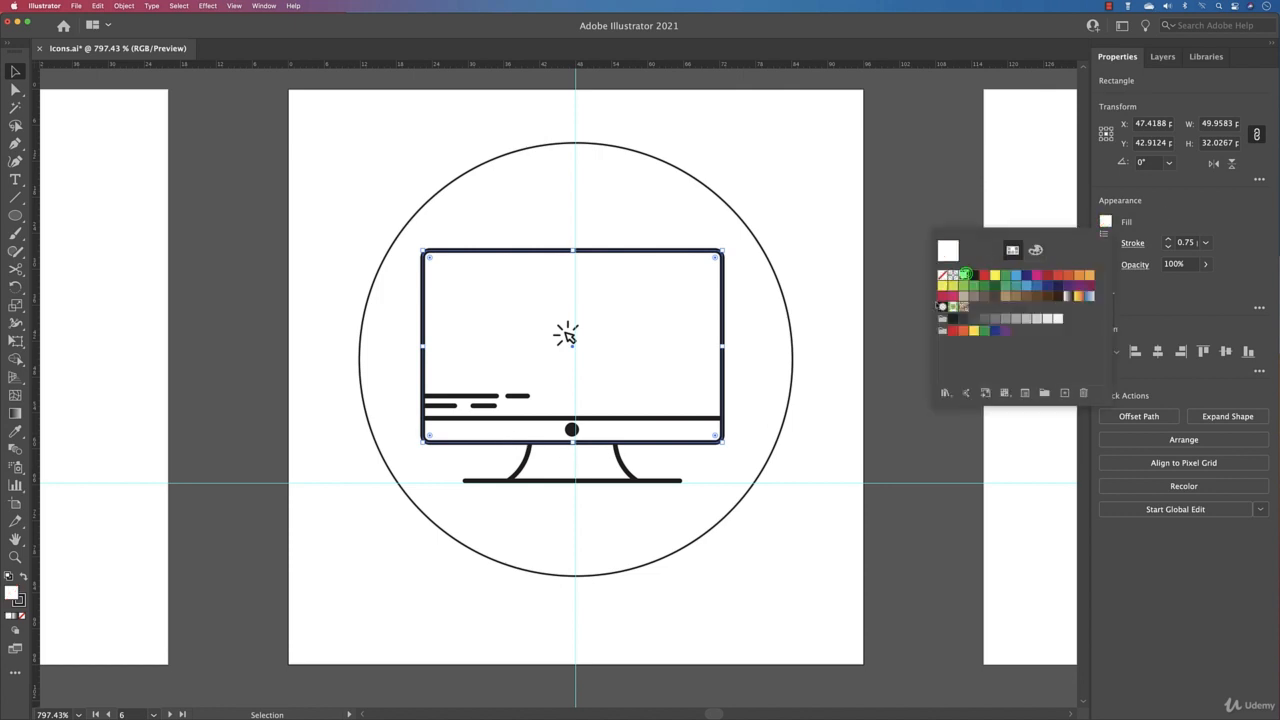
Step: Fill the monitor's curved stand with white and send it to the back
left_click(627, 470)
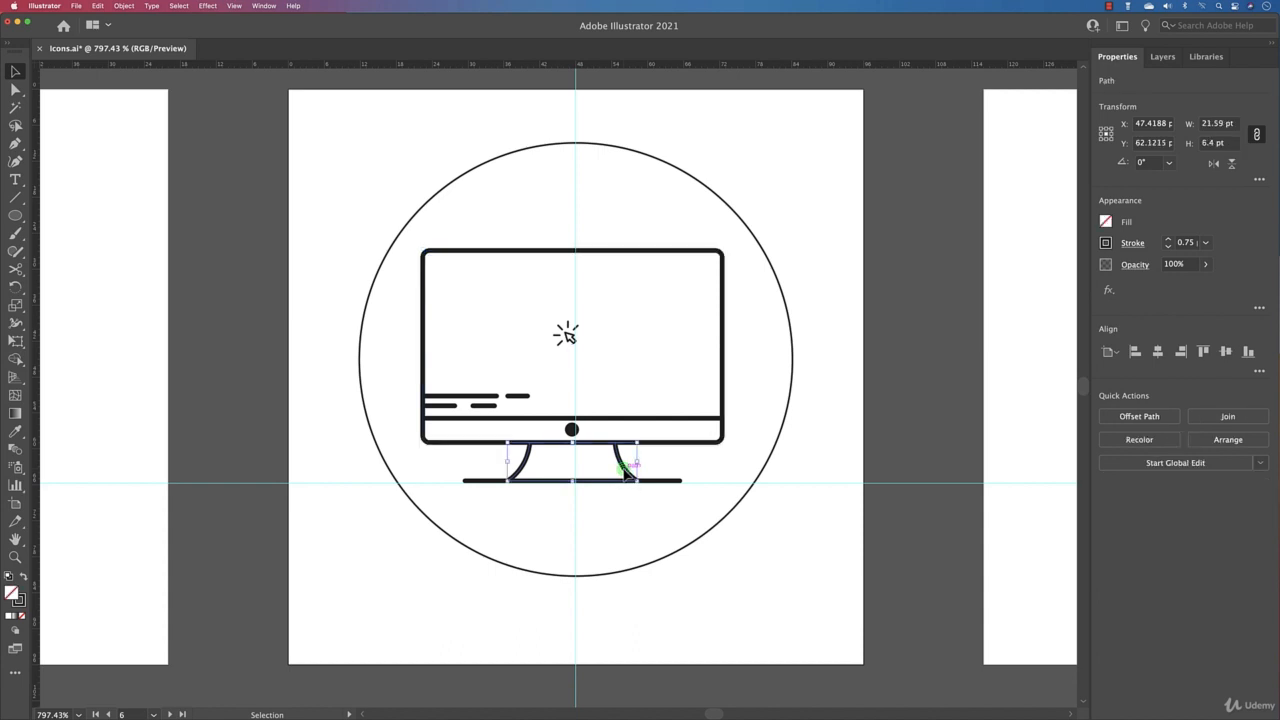
left_click(1105, 221)
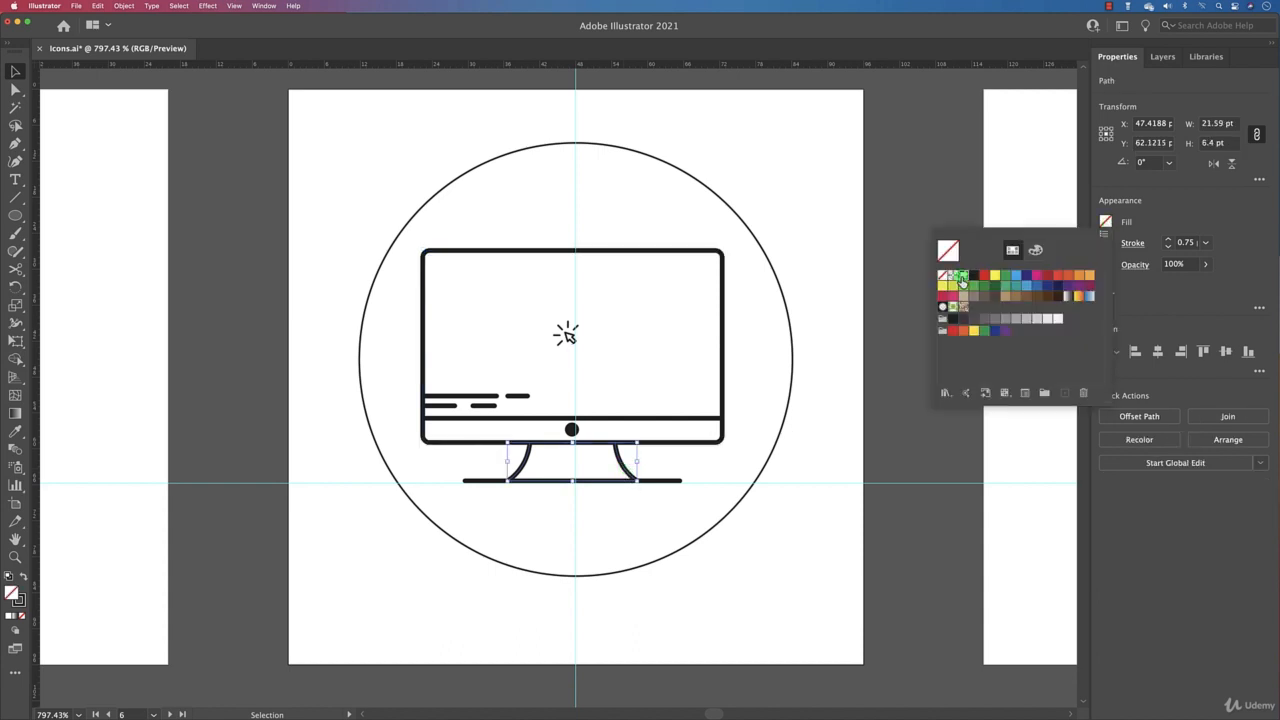
left_click(962, 275)
left_click(1216, 442)
left_click(1216, 443)
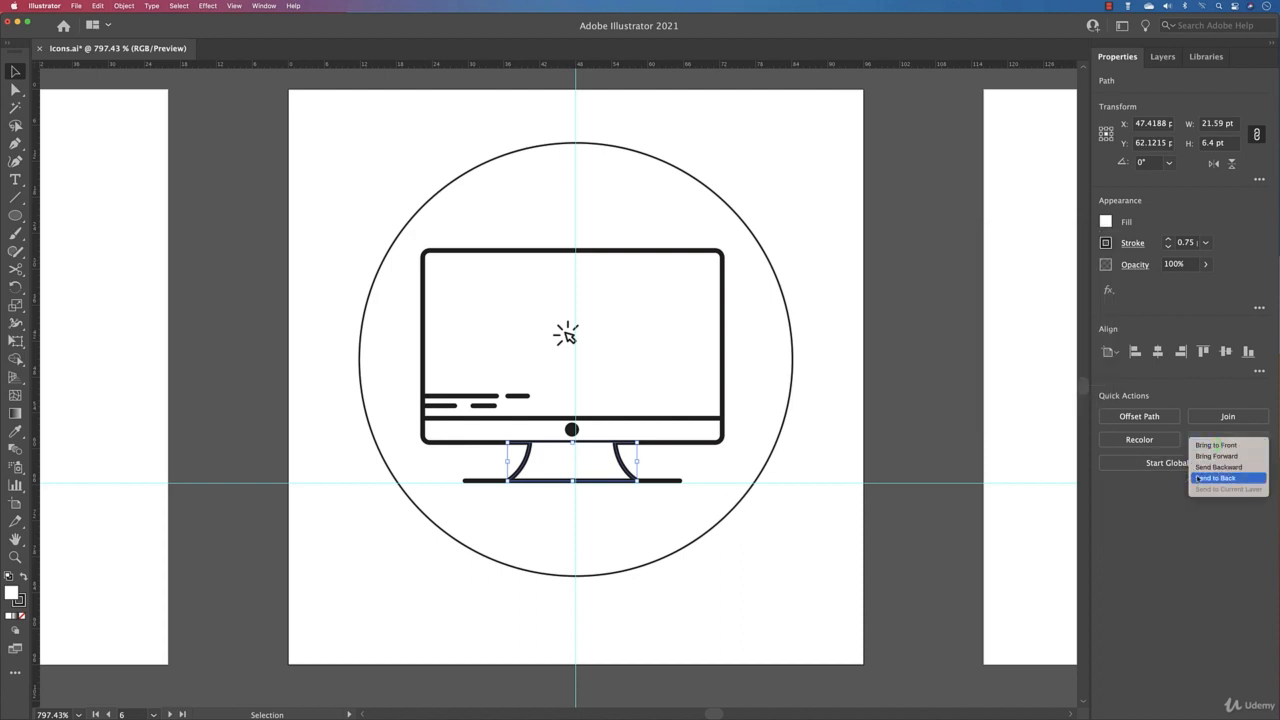
left_click(1212, 478)
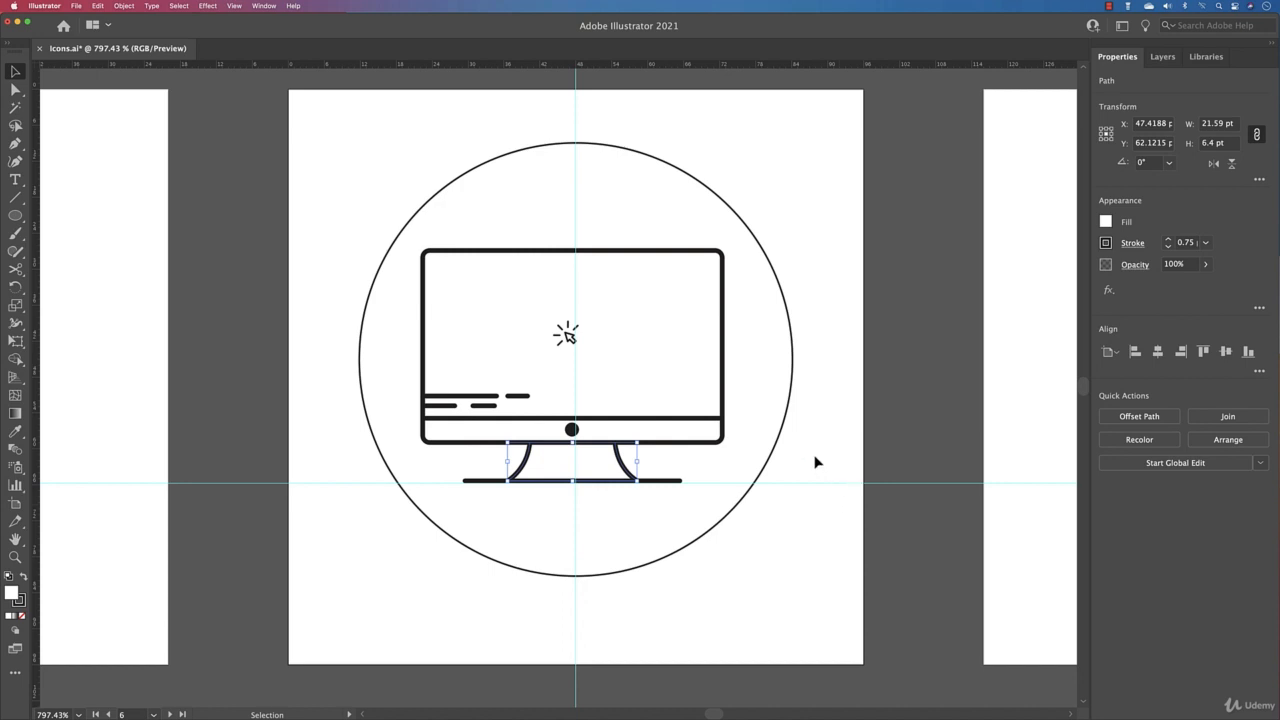
Step: Fill the small circle in the monitor's lower strip with white and remove its stroke
left_click(572, 430)
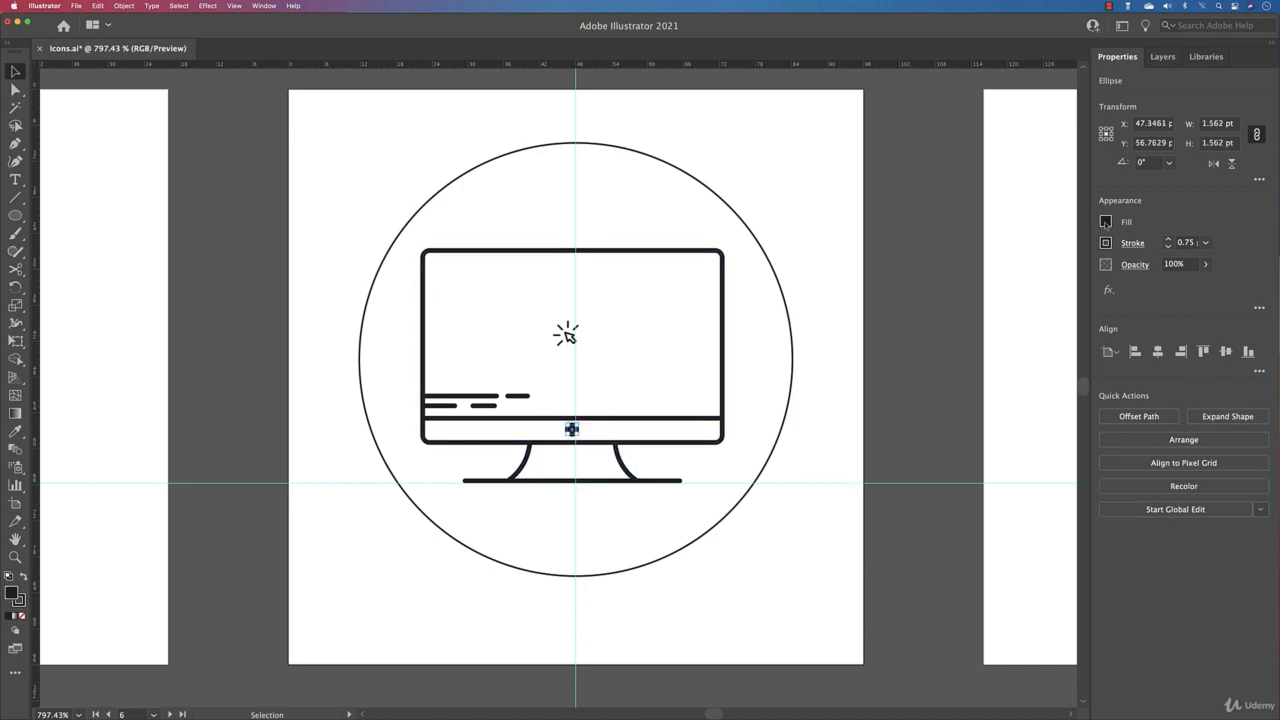
left_click(1106, 223)
left_click(963, 275)
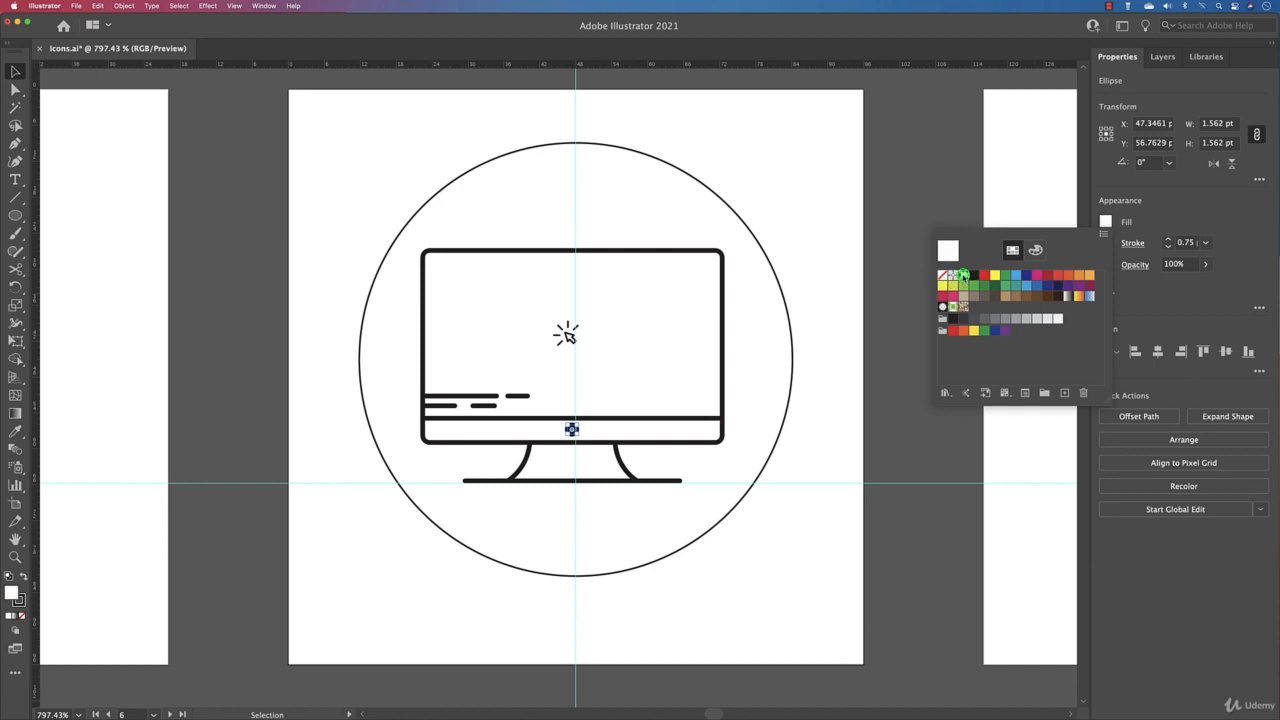
left_click(1168, 246)
left_click(1168, 246)
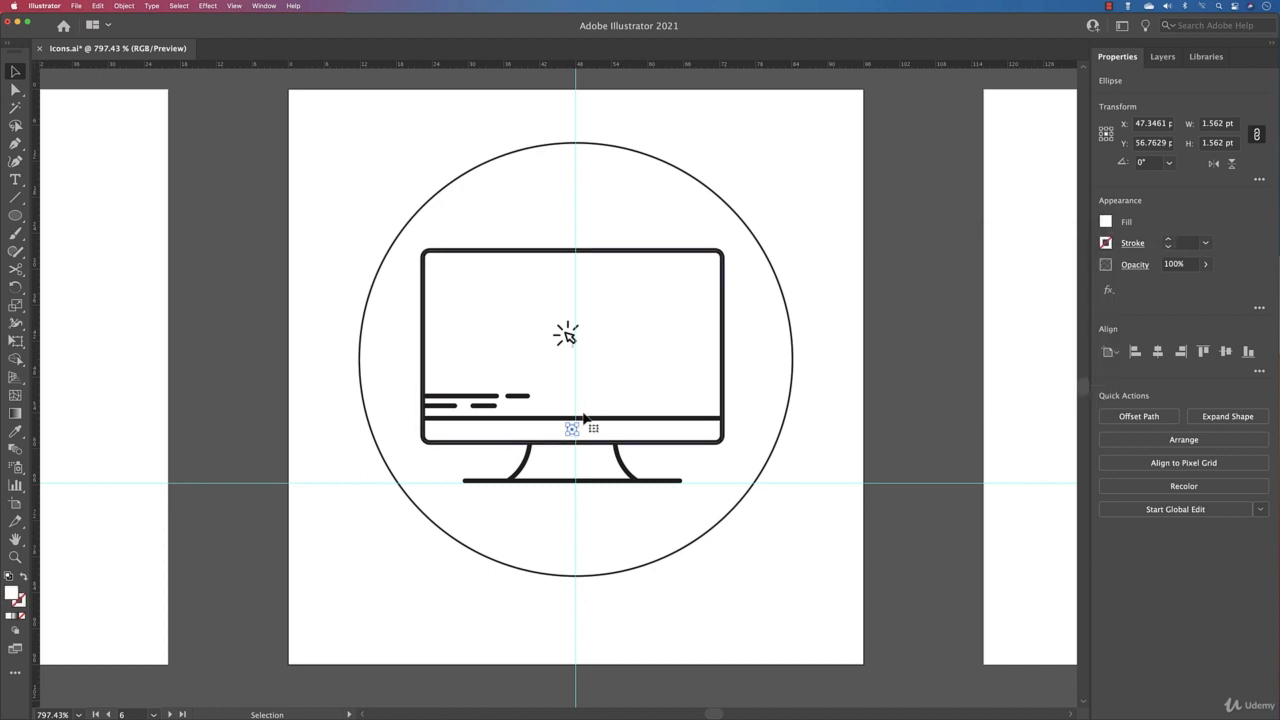
left_click_drag(578, 423, 578, 424)
Step: Fill the large circle around the monitor with black
left_click(781, 287)
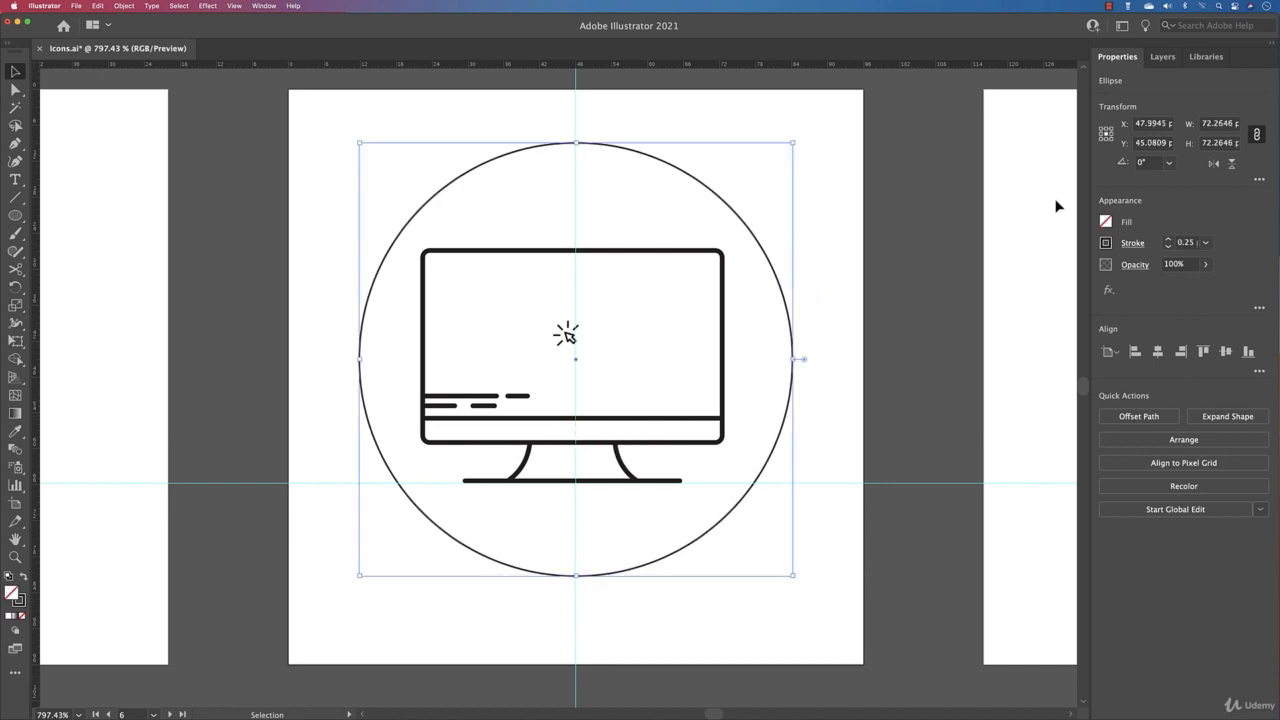
left_click(1105, 222)
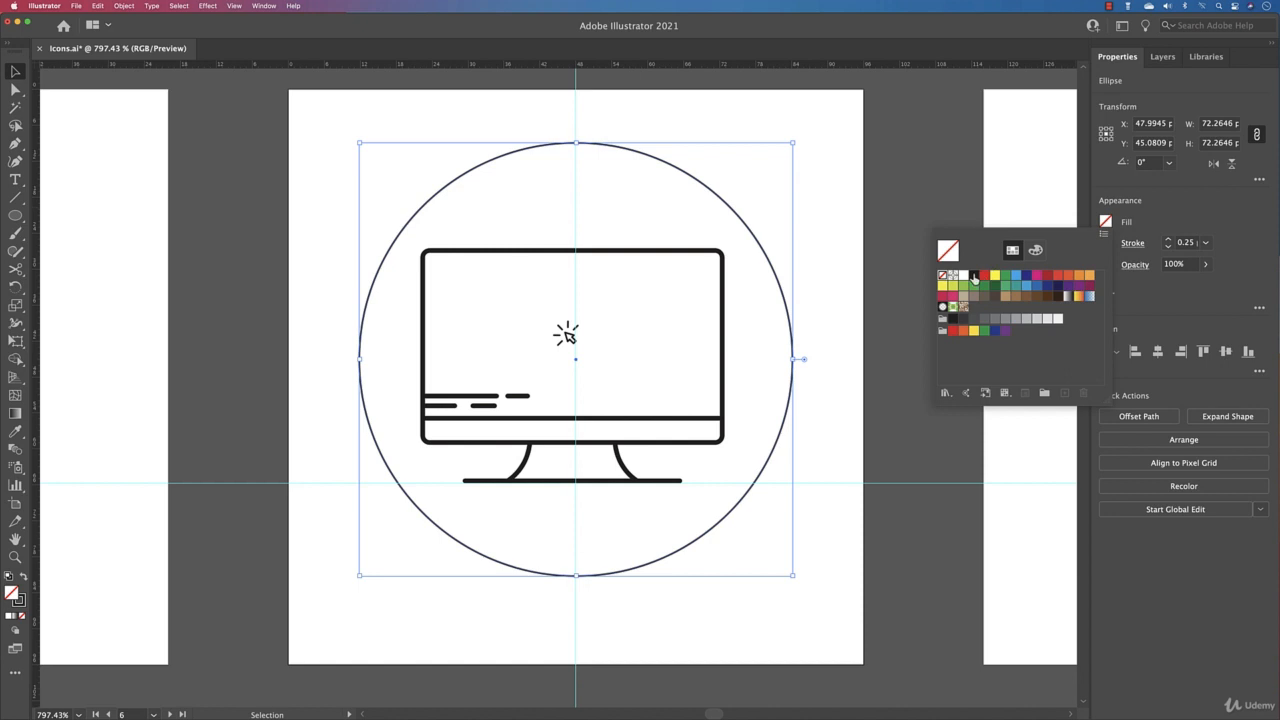
left_click(974, 276)
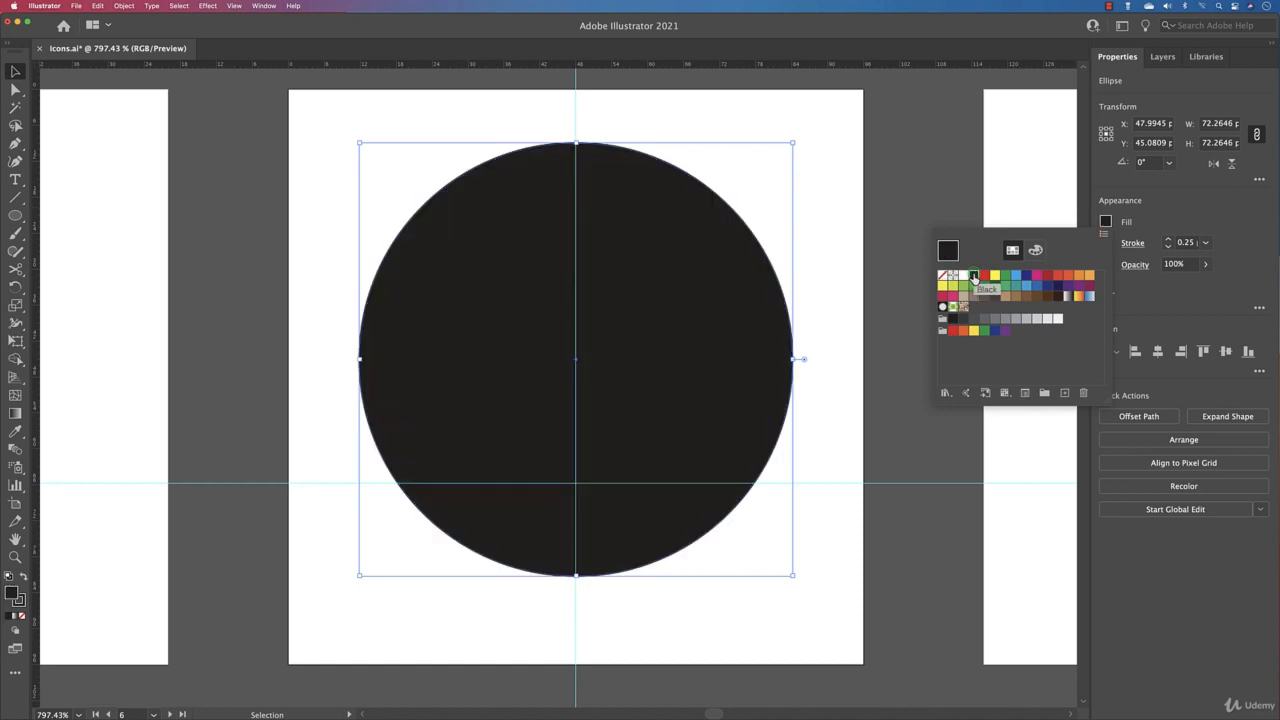
Step: Send the large black circle to the back, behind all parts of the monitor icon
left_click(1186, 443)
left_click(1186, 443)
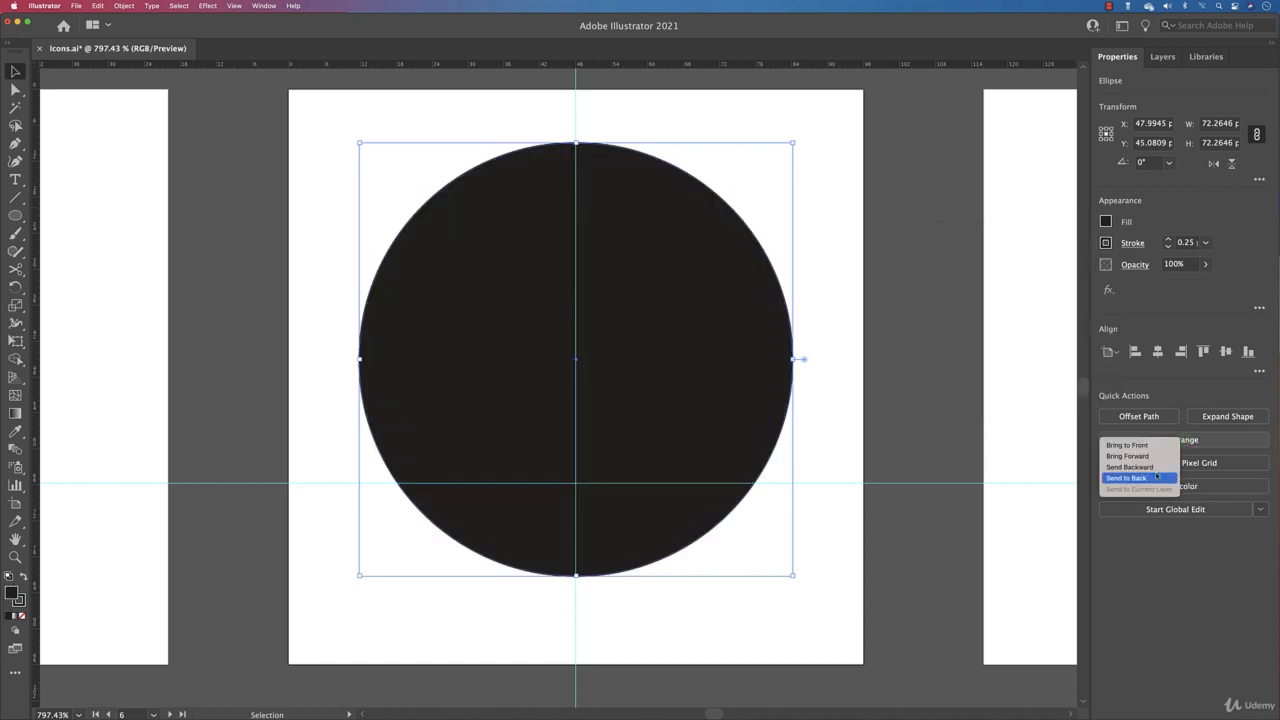
left_click(1156, 478)
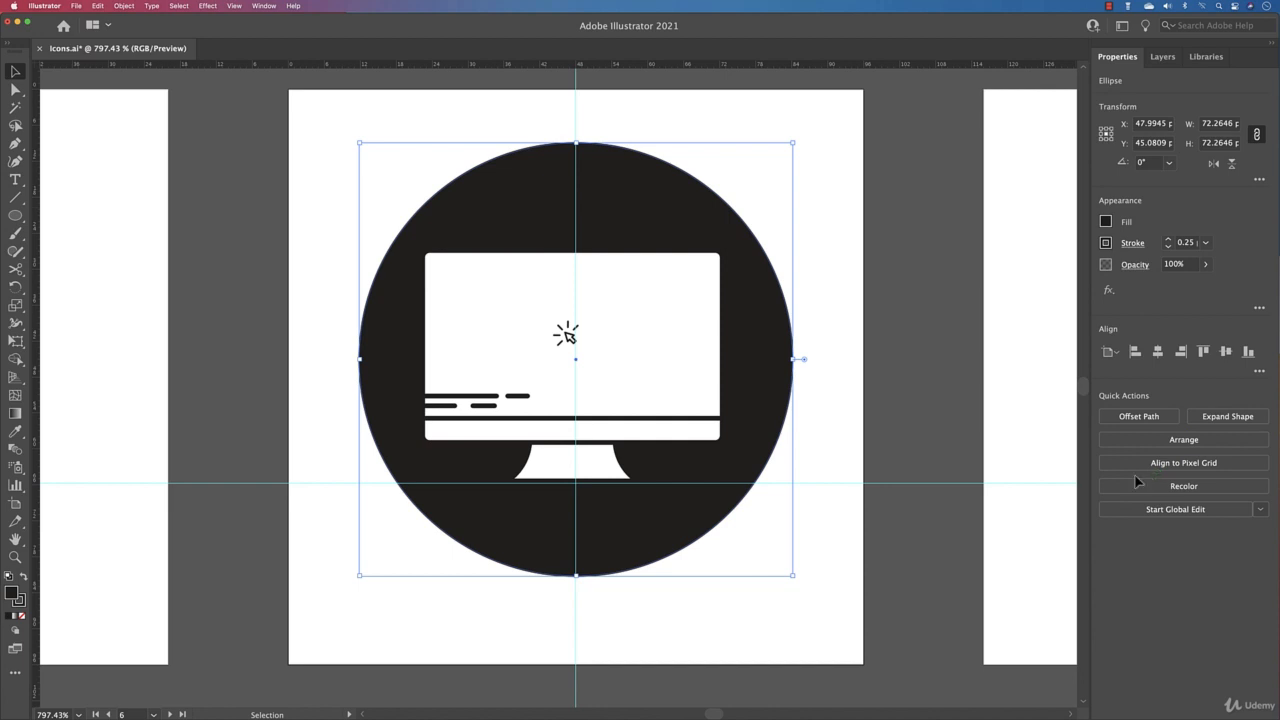
left_click(847, 461)
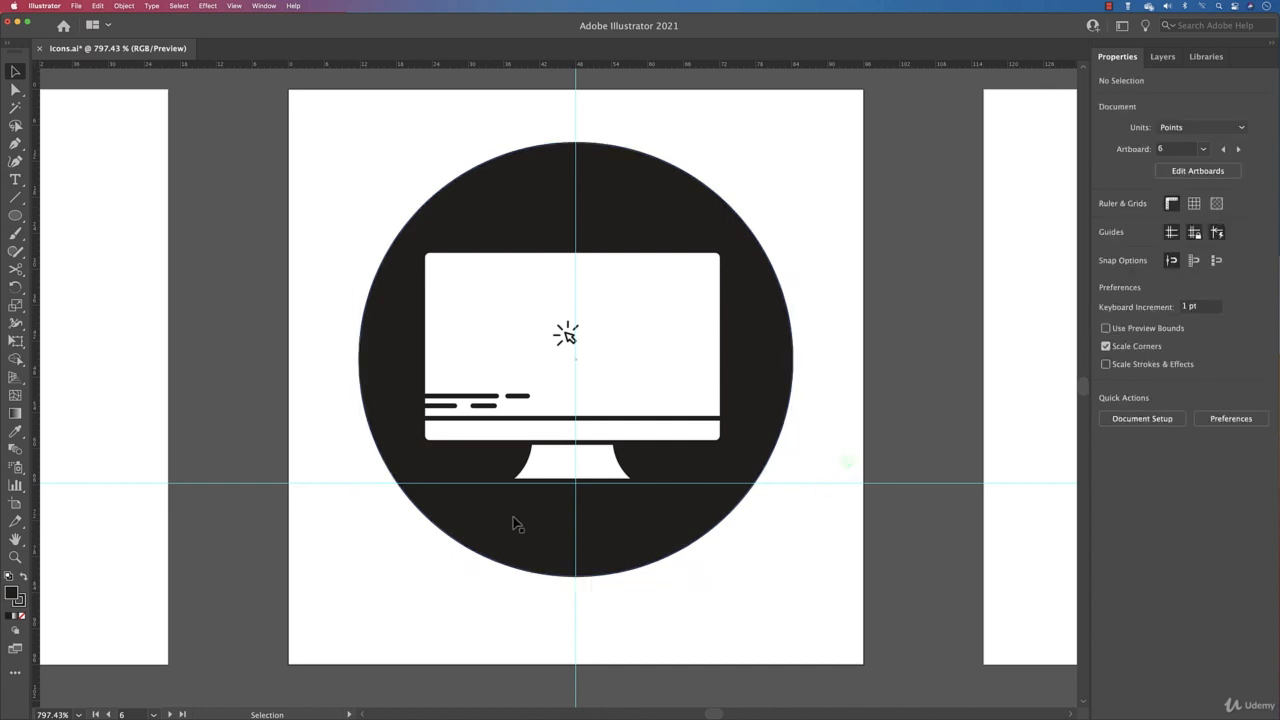
Step: Set the stroke of the horizontal base line under the monitor stand to white
left_click(557, 486)
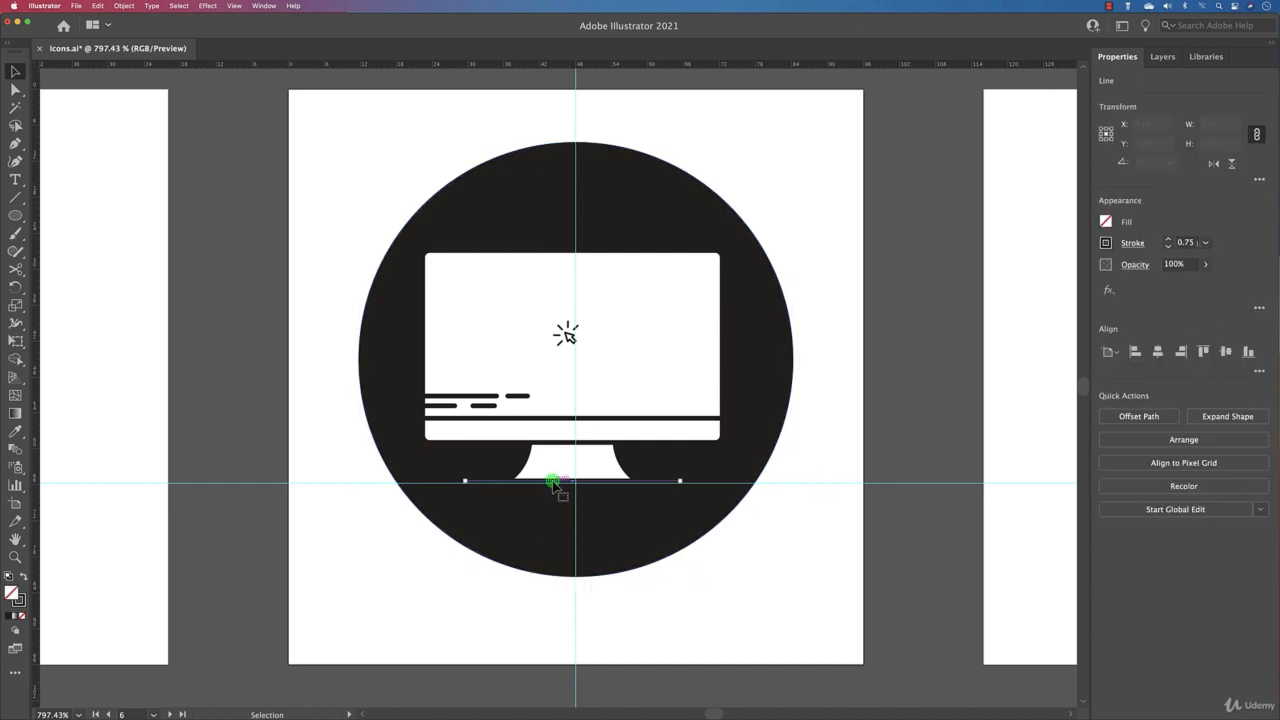
left_click(1106, 243)
left_click(963, 297)
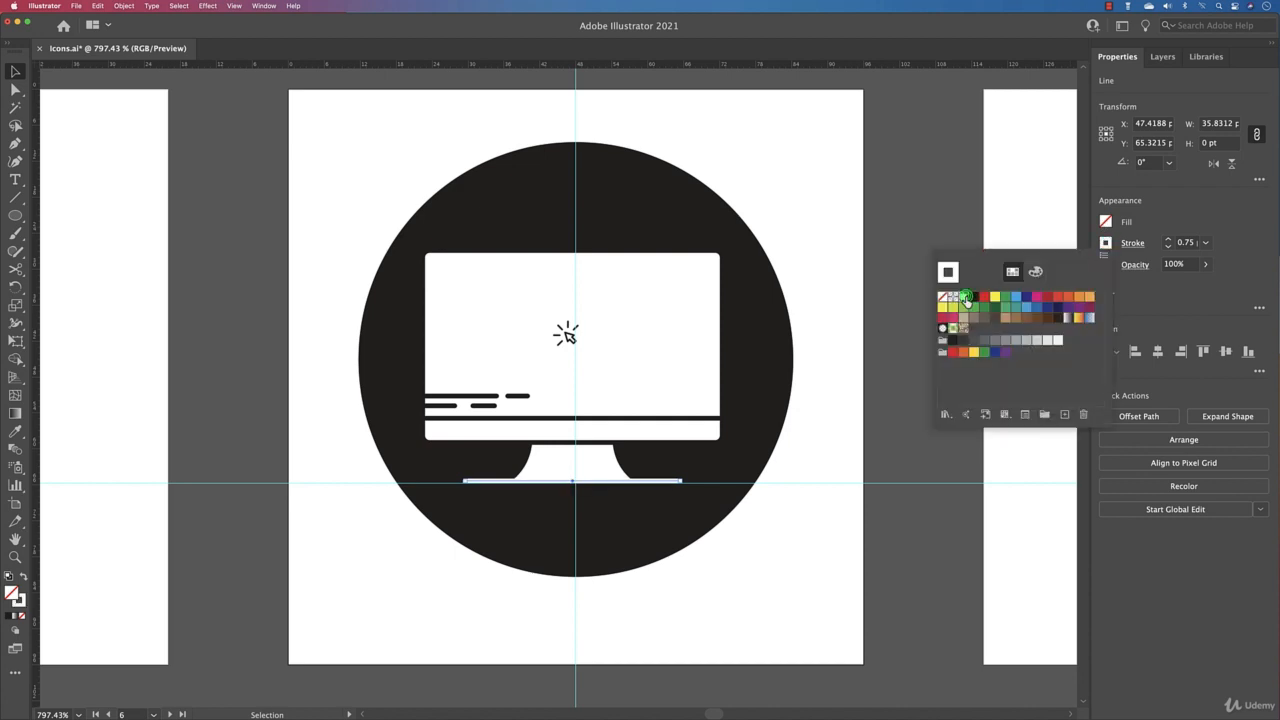
left_click(766, 526)
Step: Set the stroke of the monitor's curved stand to white
left_click(620, 460)
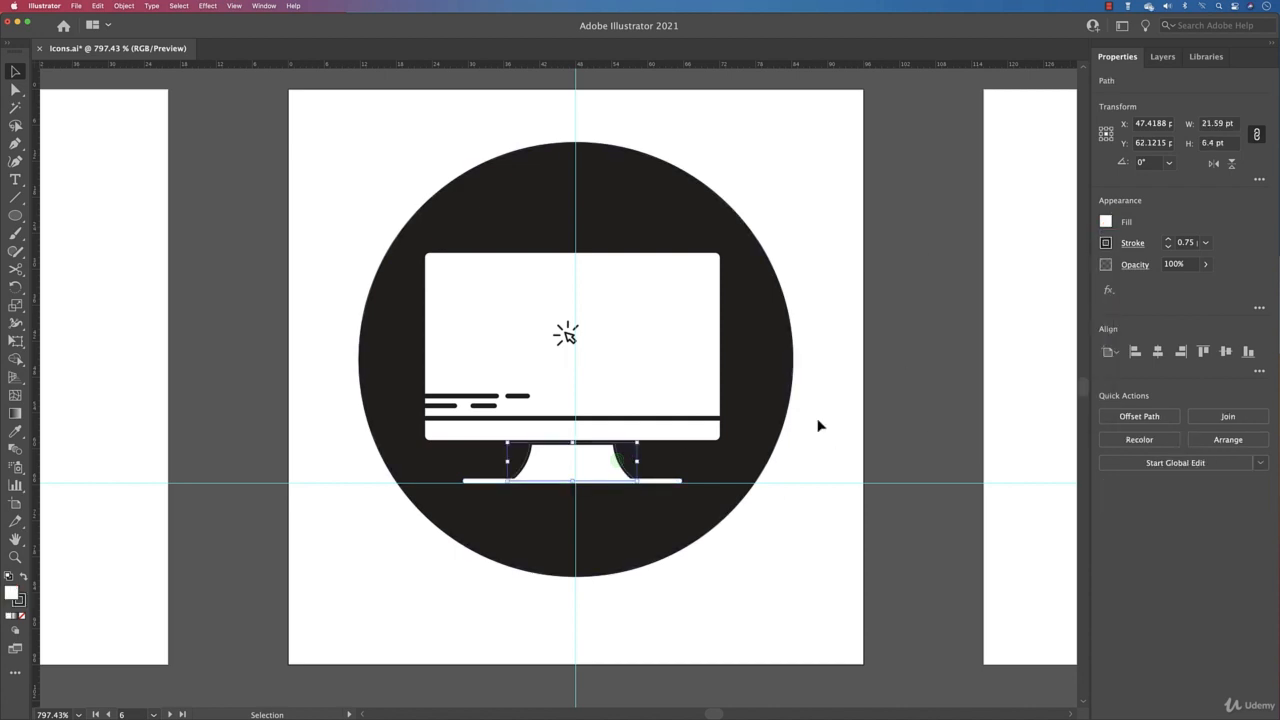
left_click(1106, 243)
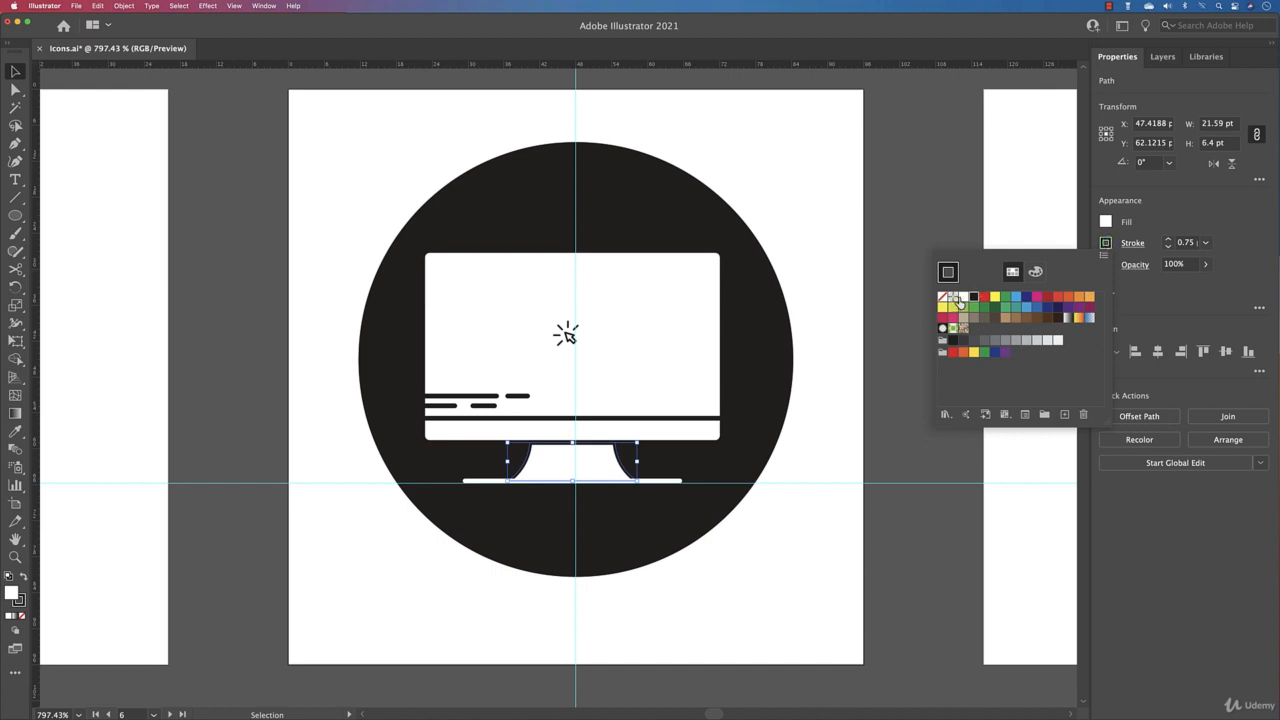
left_click(963, 297)
left_click(772, 508)
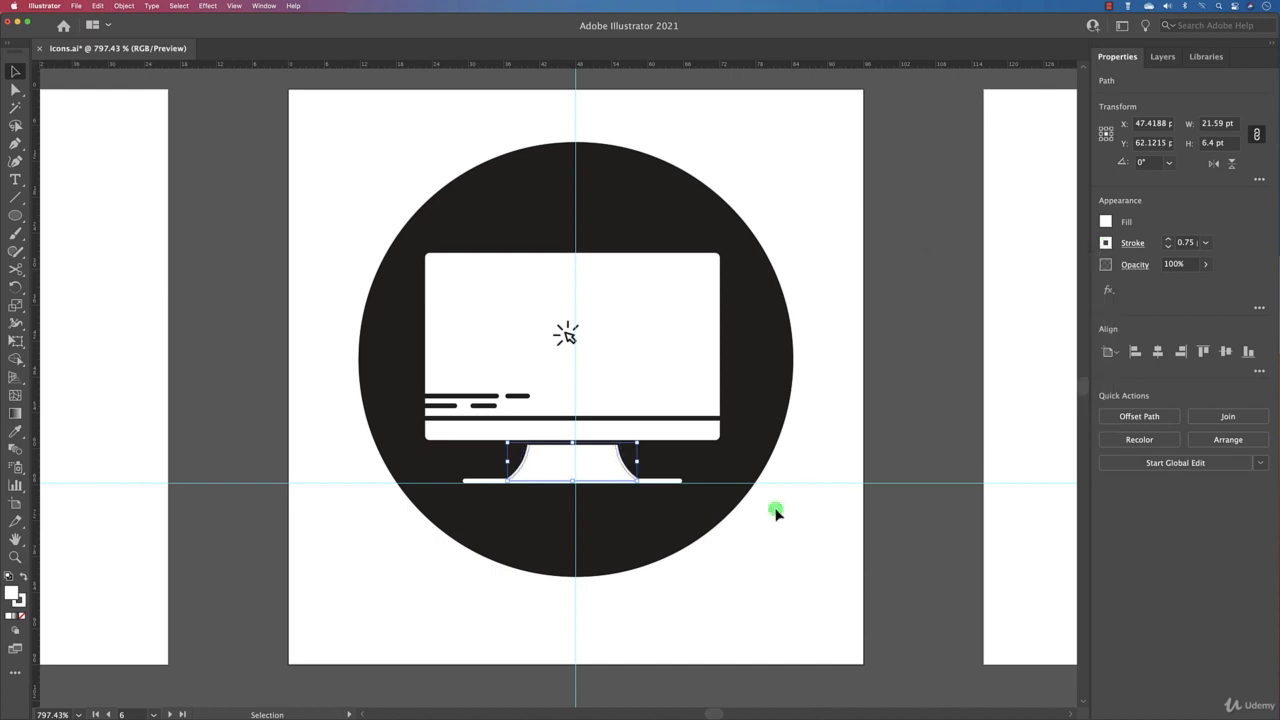
left_click(838, 463)
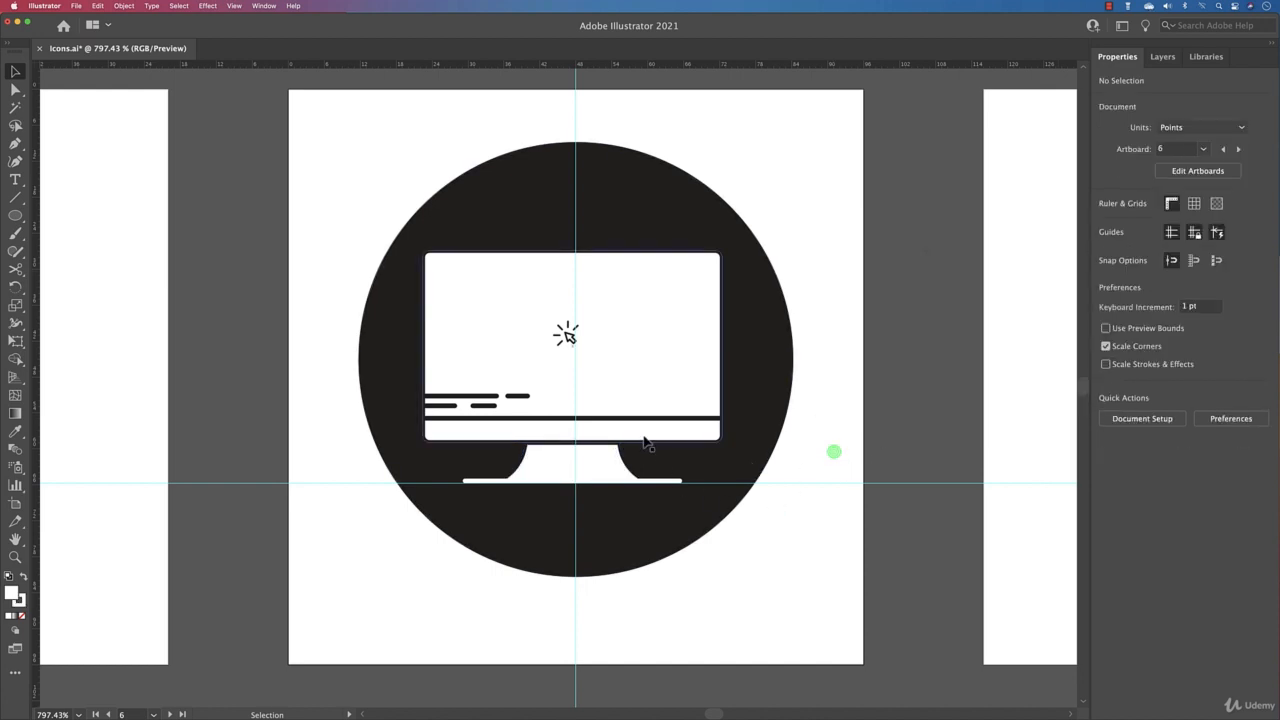
Step: Set the stroke of the monitor's rounded rectangle to white
left_click(585, 441)
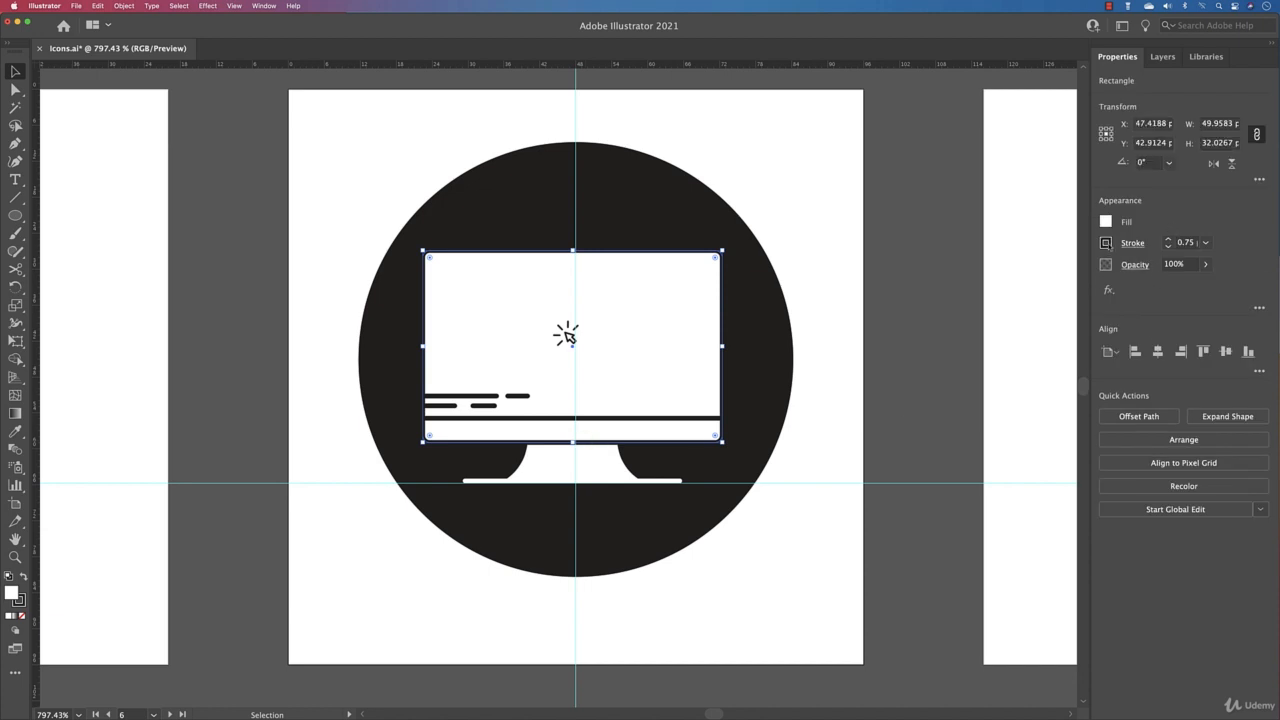
left_click(1106, 243)
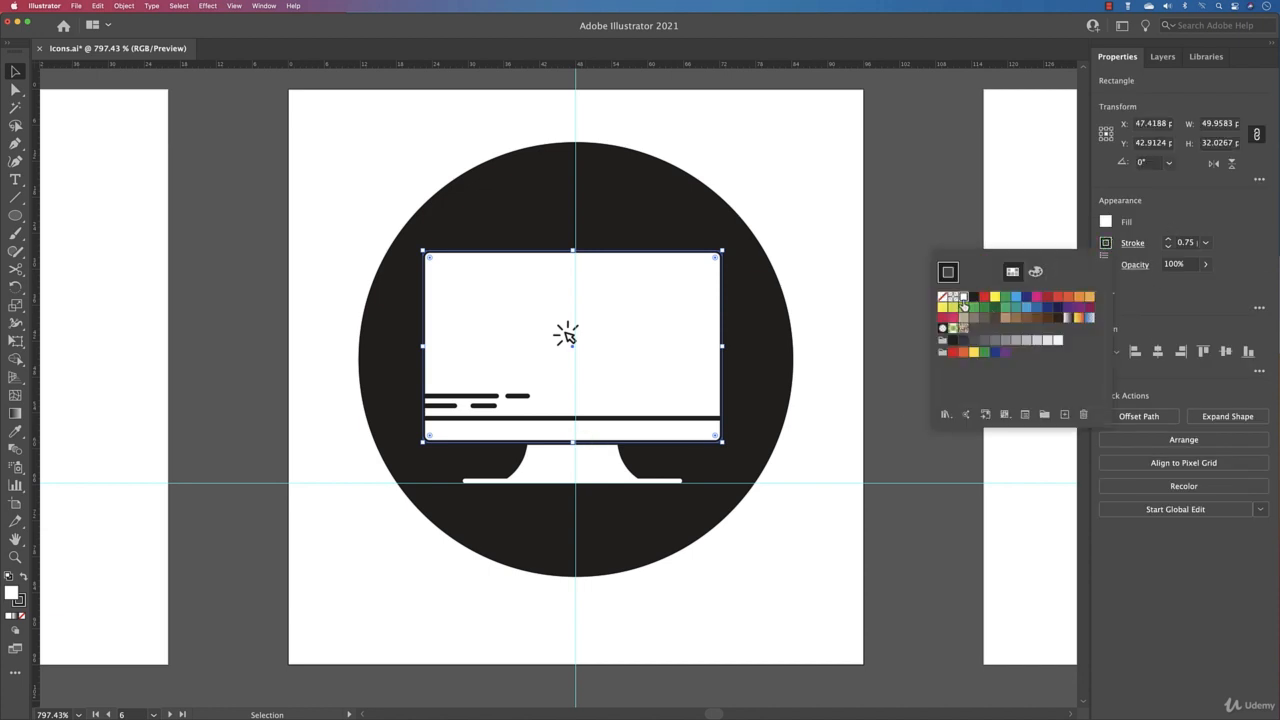
left_click(964, 298)
left_click(794, 512)
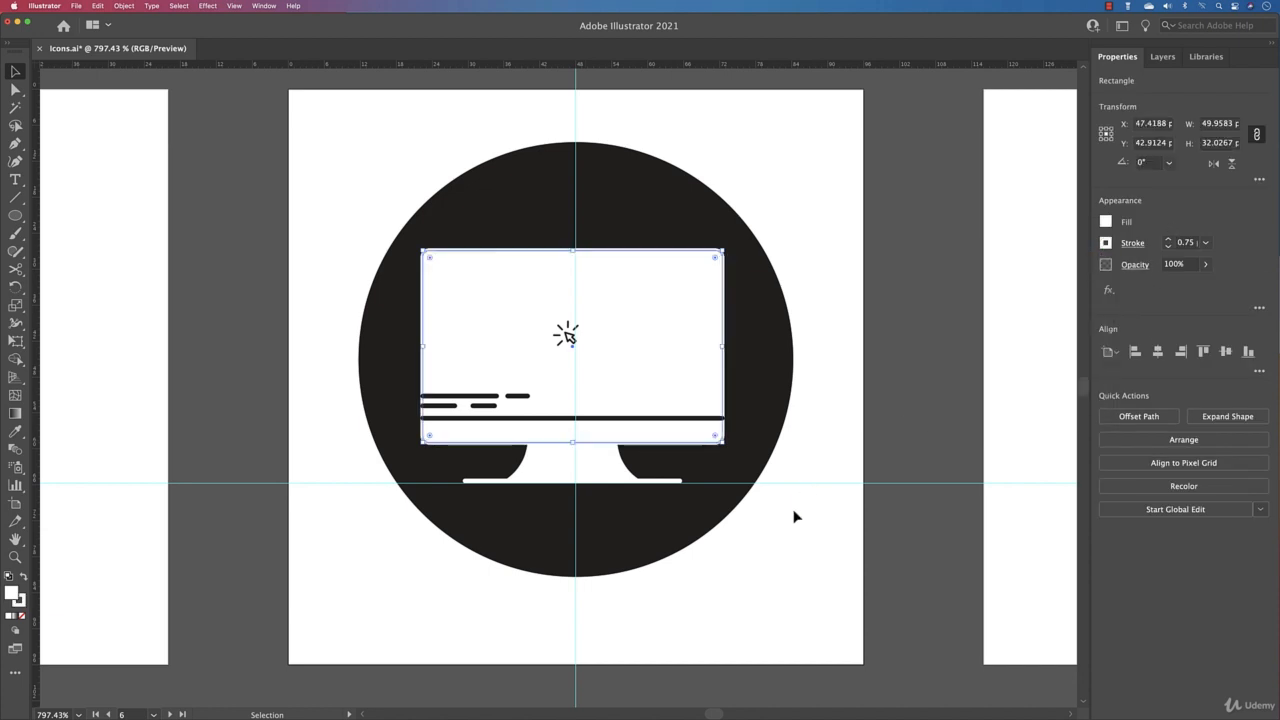
left_click(334, 417)
Step: Select the lines in the lower part of the monitor and shift the short ones at its left edge slightly outward
left_click_drag(331, 386, 414, 407)
left_click(471, 366, "shift")
left_click(380, 361, "shift")
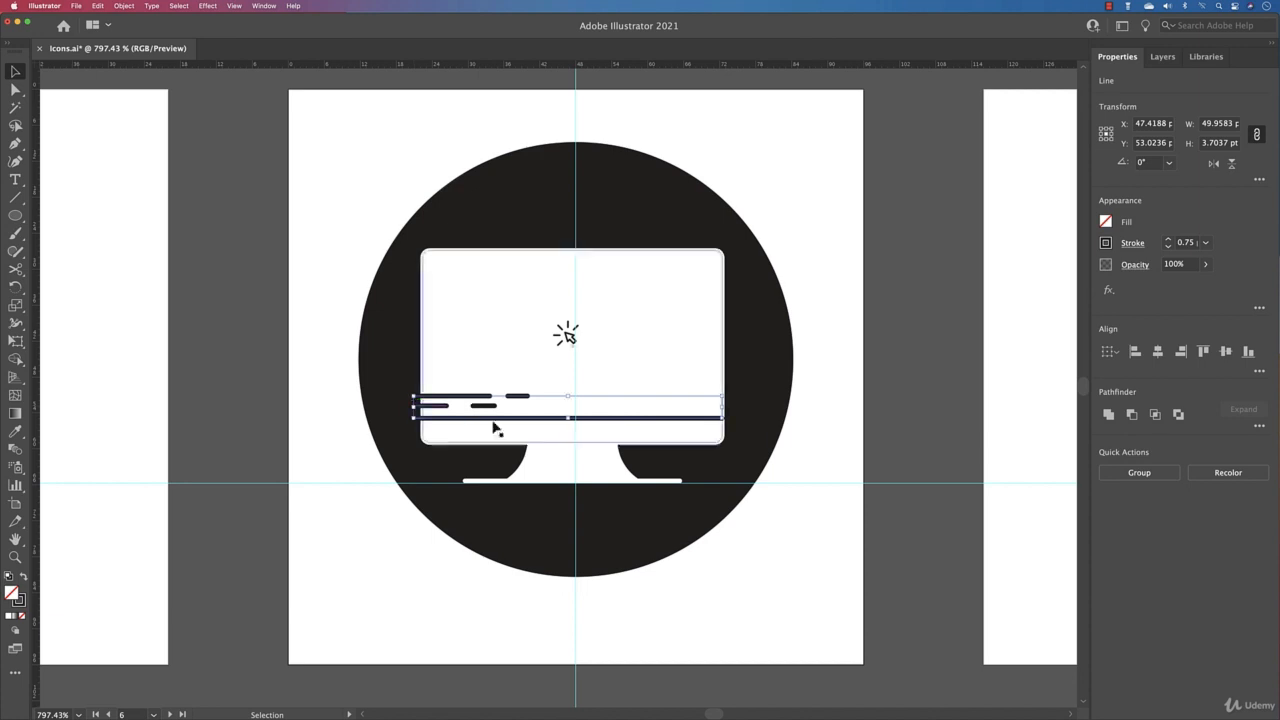
left_click_drag(730, 411, 732, 408)
left_click(831, 464)
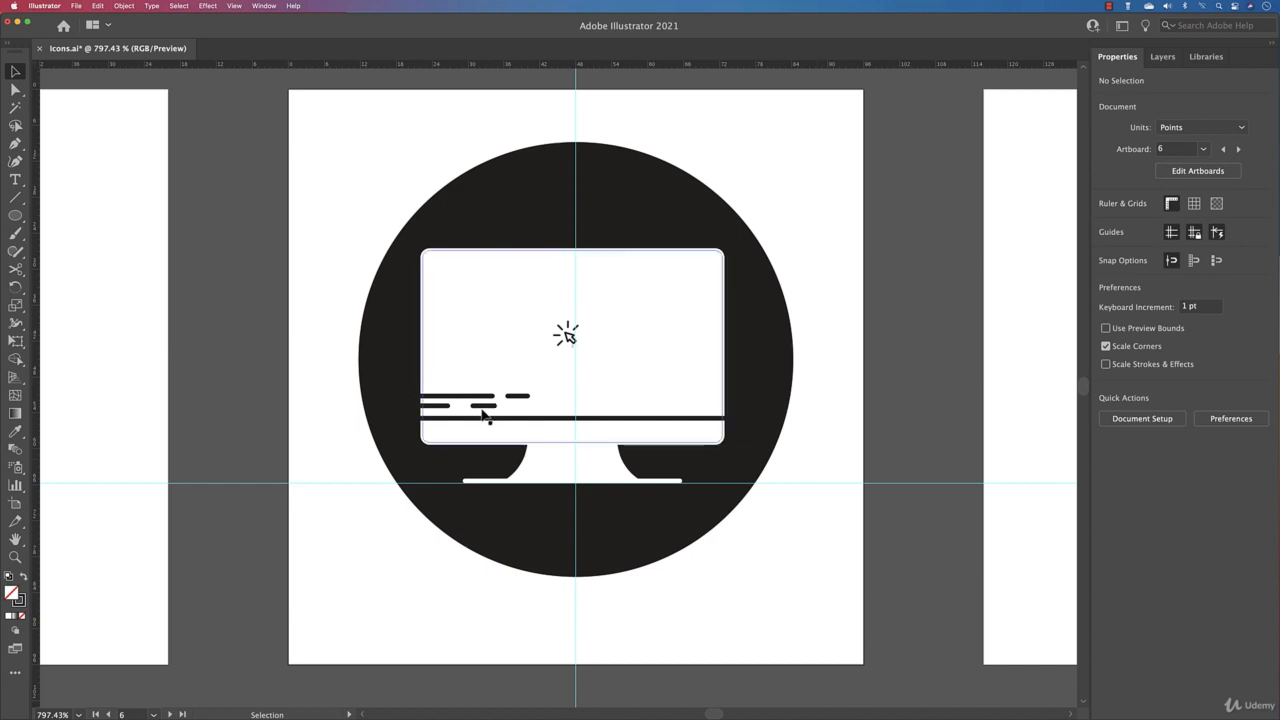
Step: Compare the circle version with the outline monitor on the neighbouring artboard, and fit all artboards in view
left_click_drag(331, 387, 643, 397)
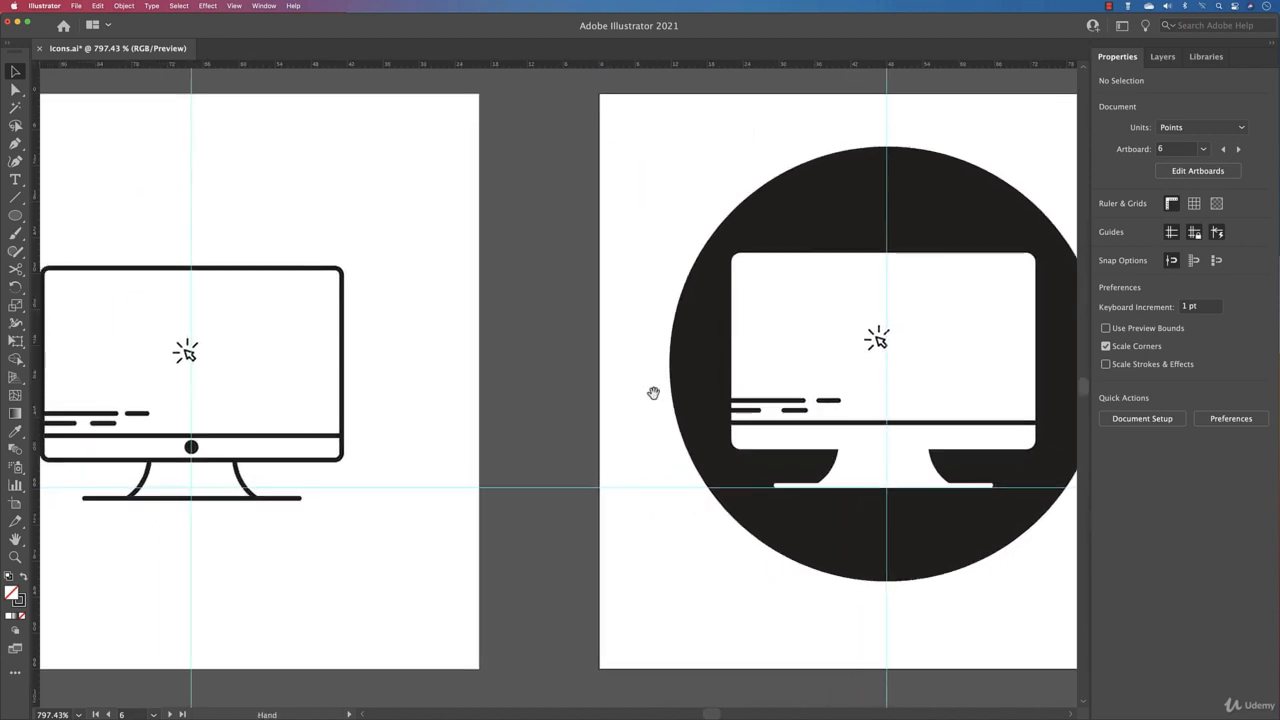
left_click_drag(744, 405, 488, 410)
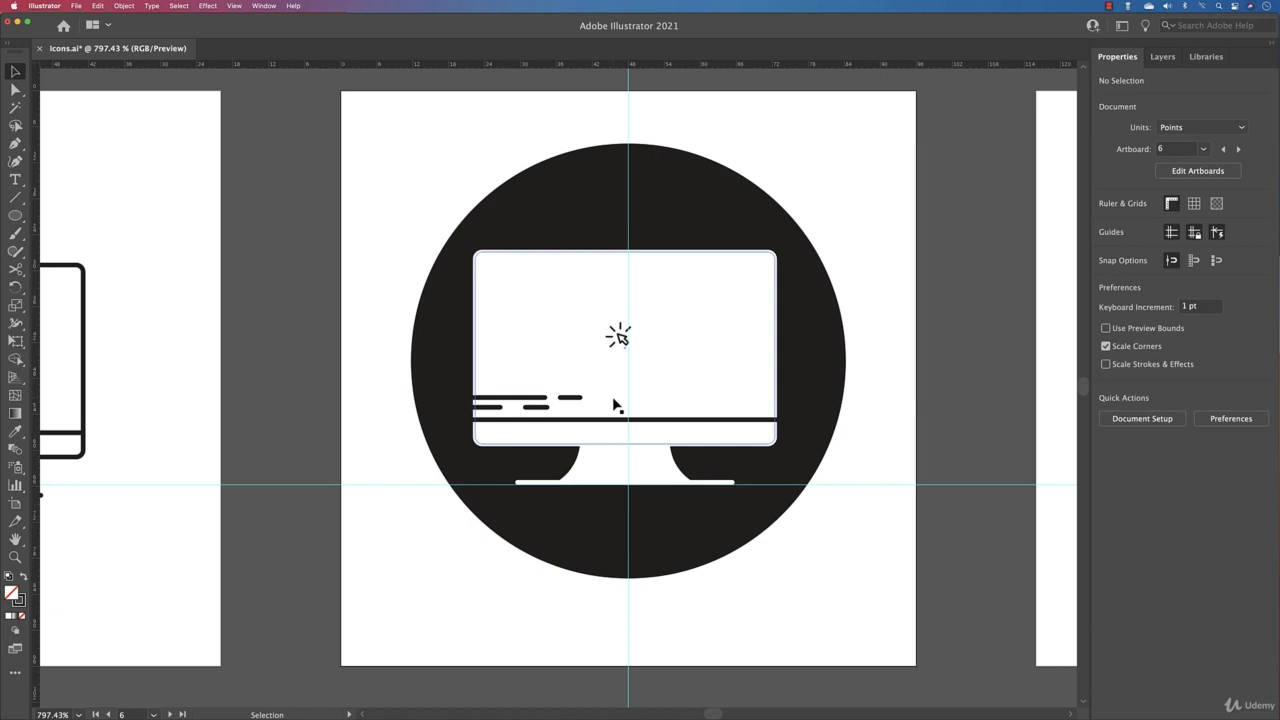
key("super+alt+0")
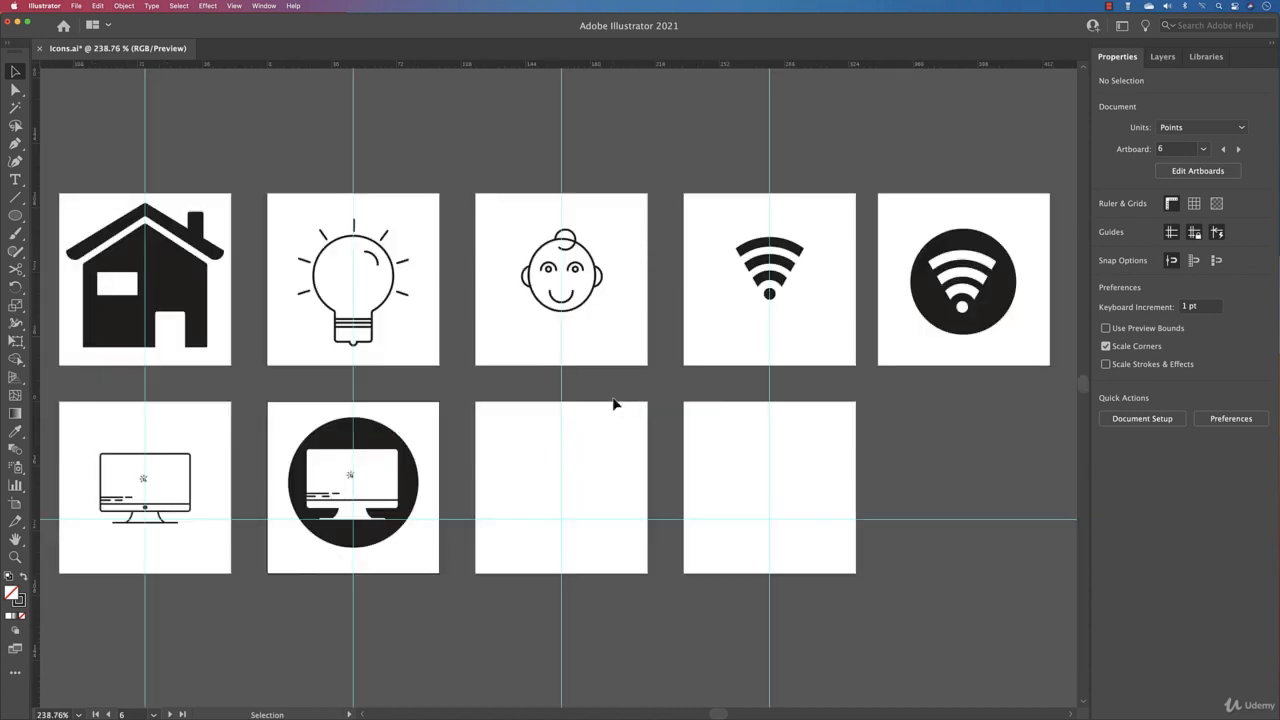